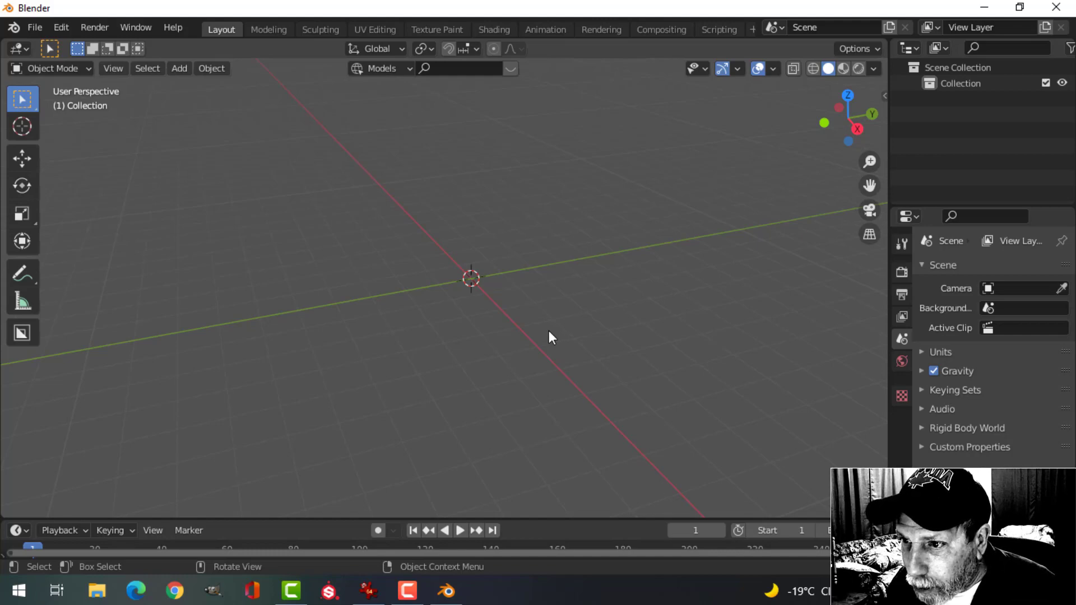
Add an 8-vertex mesh circle at the origin in top view
key("KP_7")
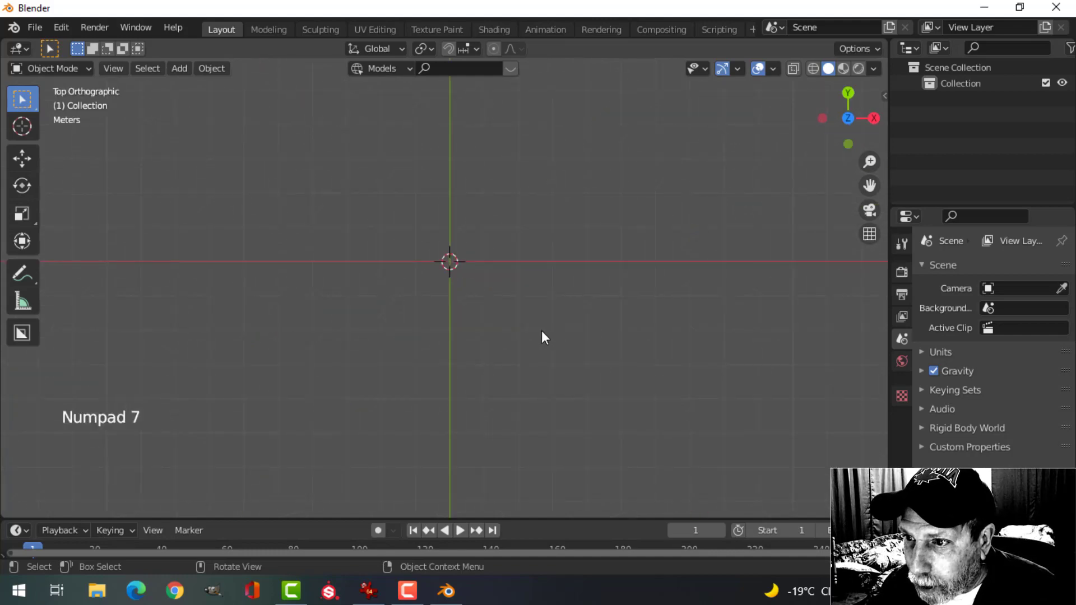
scroll(541, 332, "up", 2)
middle_click_drag(540, 330, 531, 330, "shift")
scroll(526, 329, "up", 2)
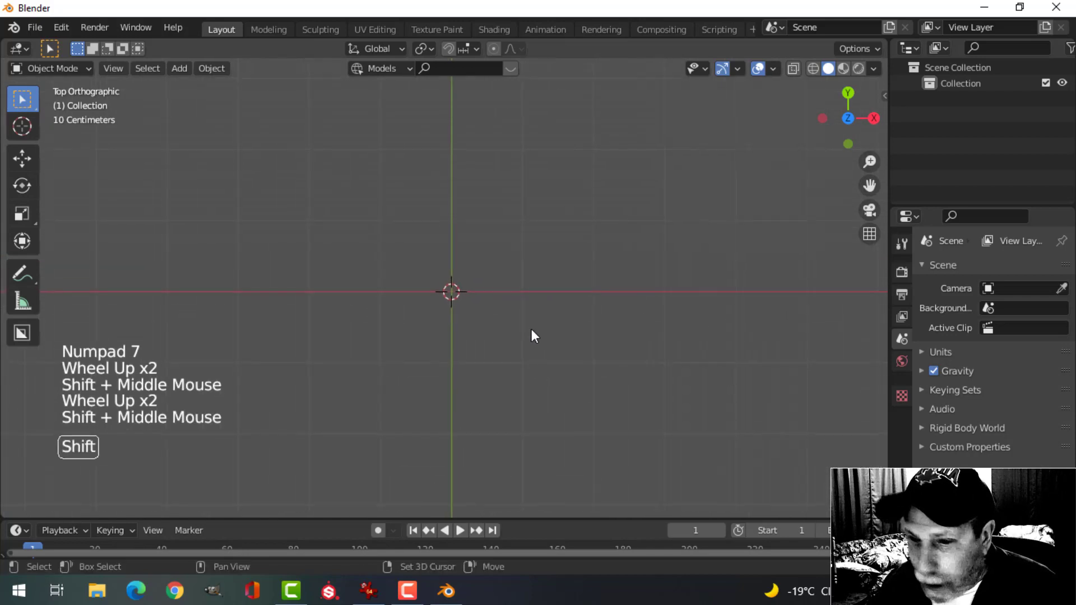
key("shift+a")
mouse_move(493, 220)
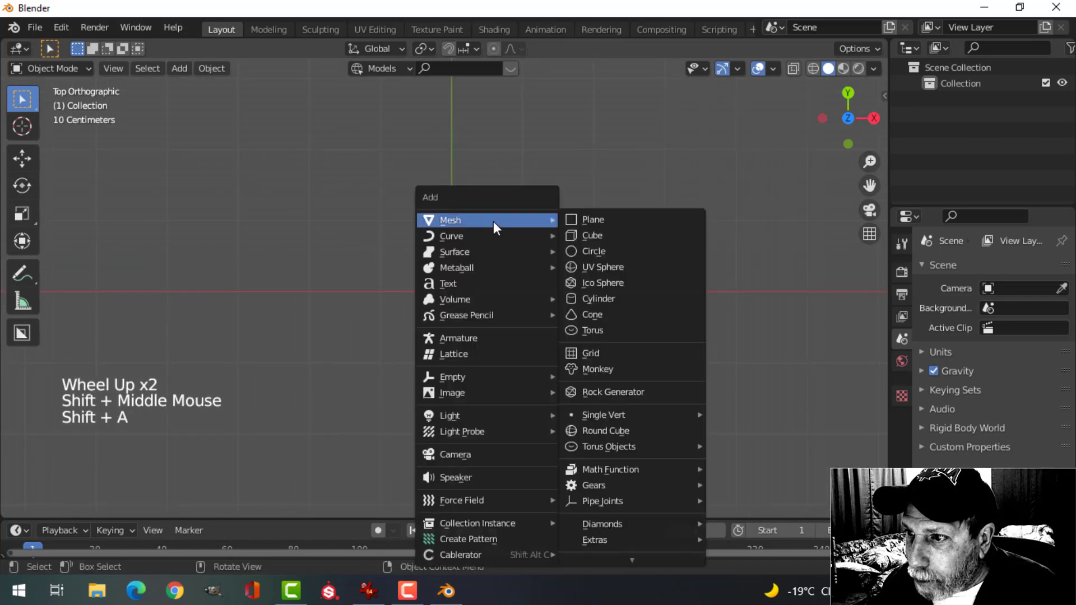
left_click(593, 250)
left_click(107, 506)
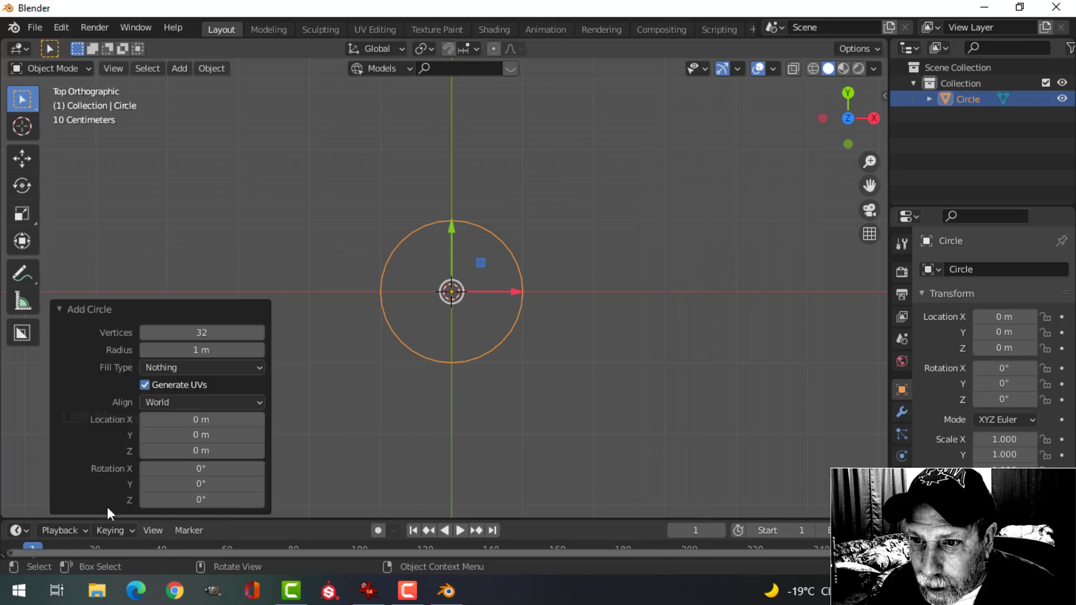
double_click(207, 335)
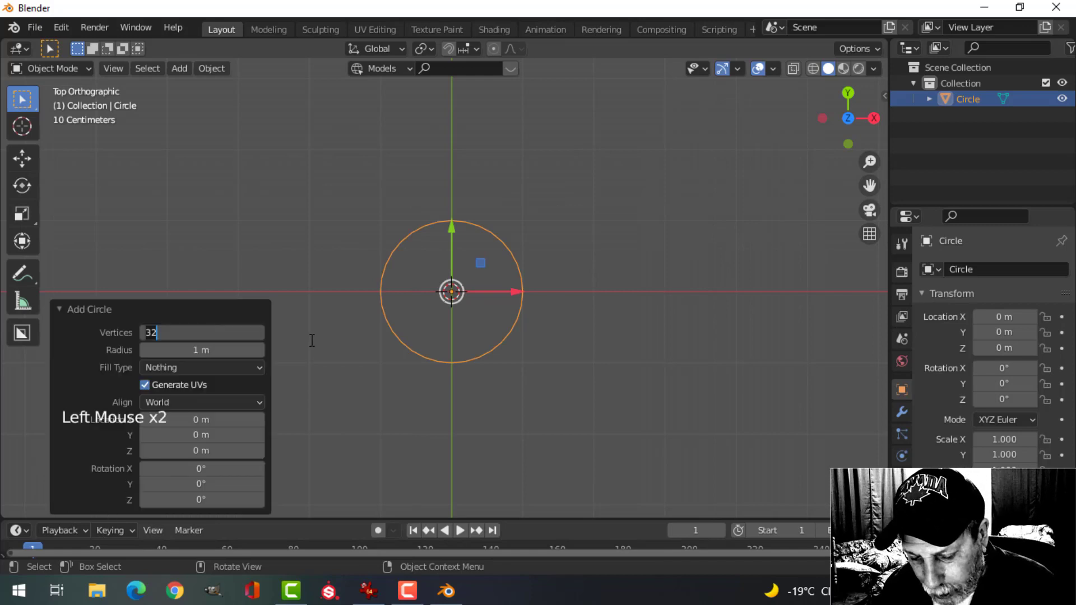
key("Return")
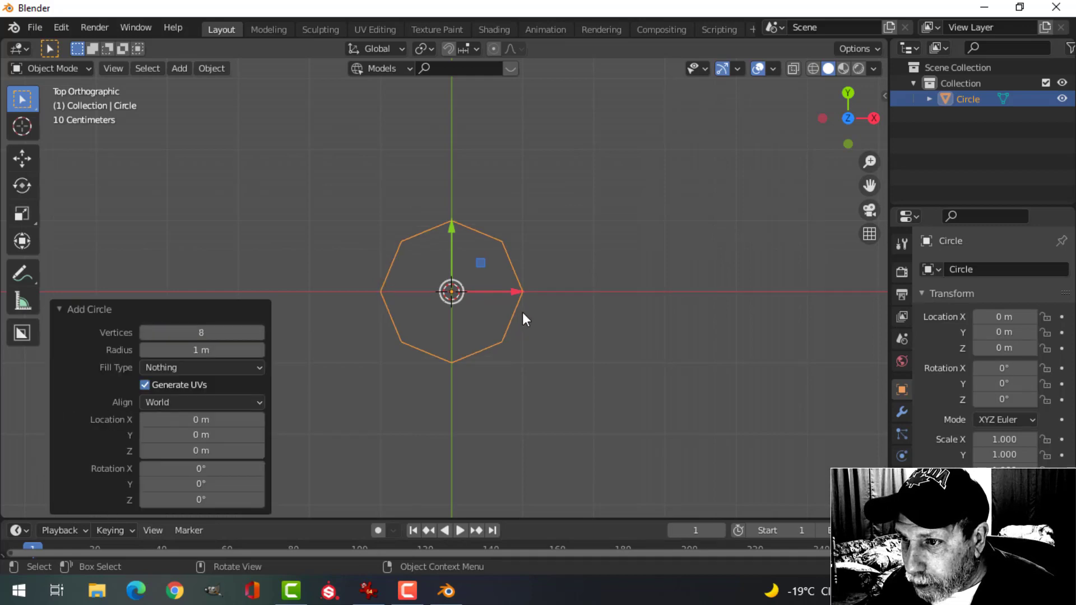
Rotate the octagon 22.5° about the Z axis
scroll(541, 321, "up", 1)
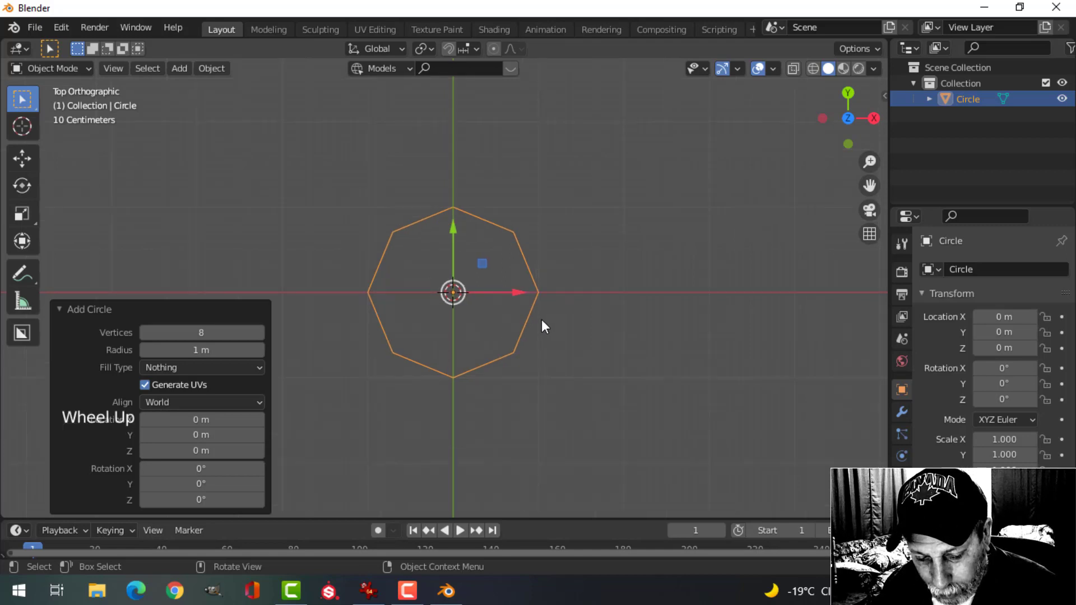
key("r")
type("z")
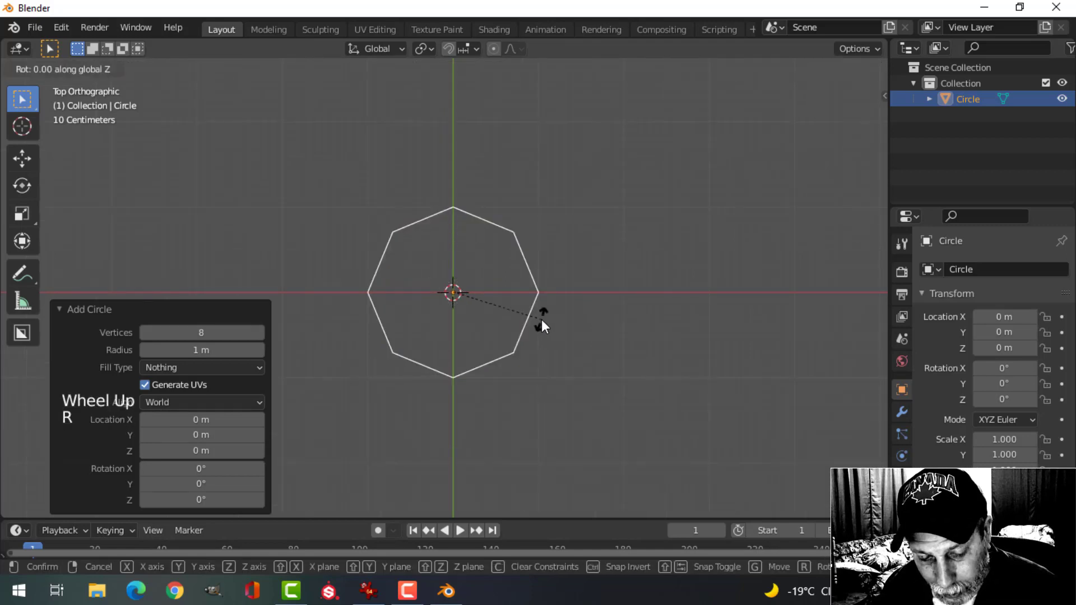
type("22.5")
key("Return")
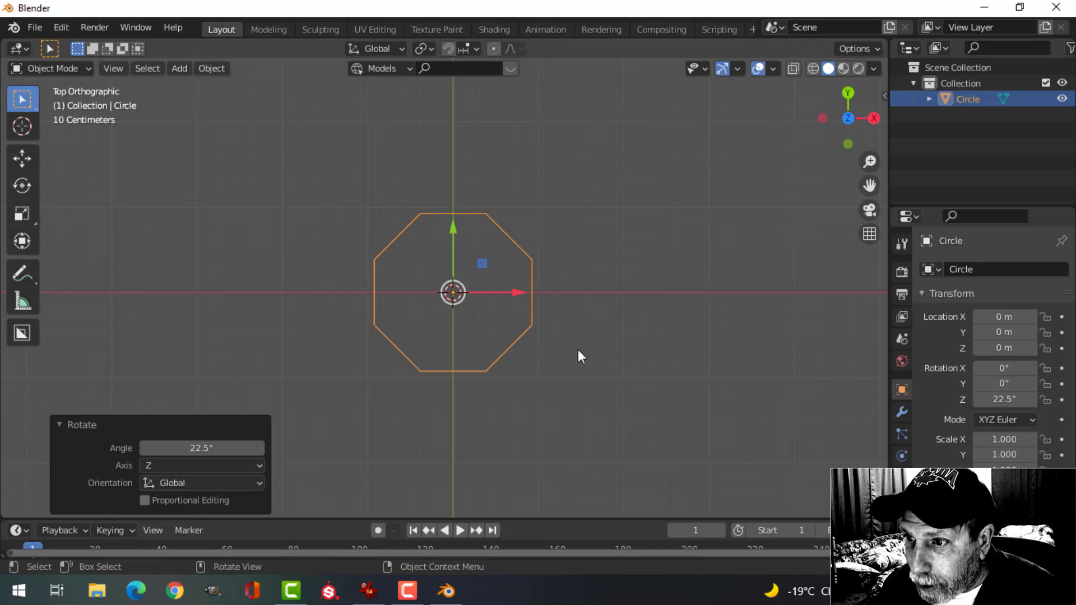
Stretch the octagon in edit mode by moving its two lowest vertices outward along negative Y
key("Tab")
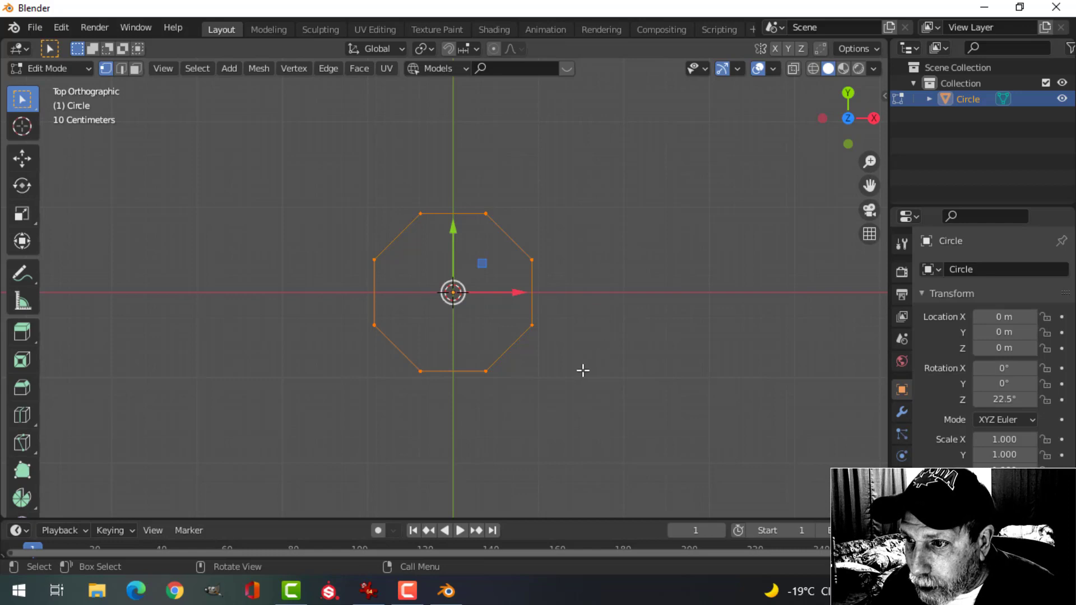
scroll(580, 376, "up", 1)
key("alt+a")
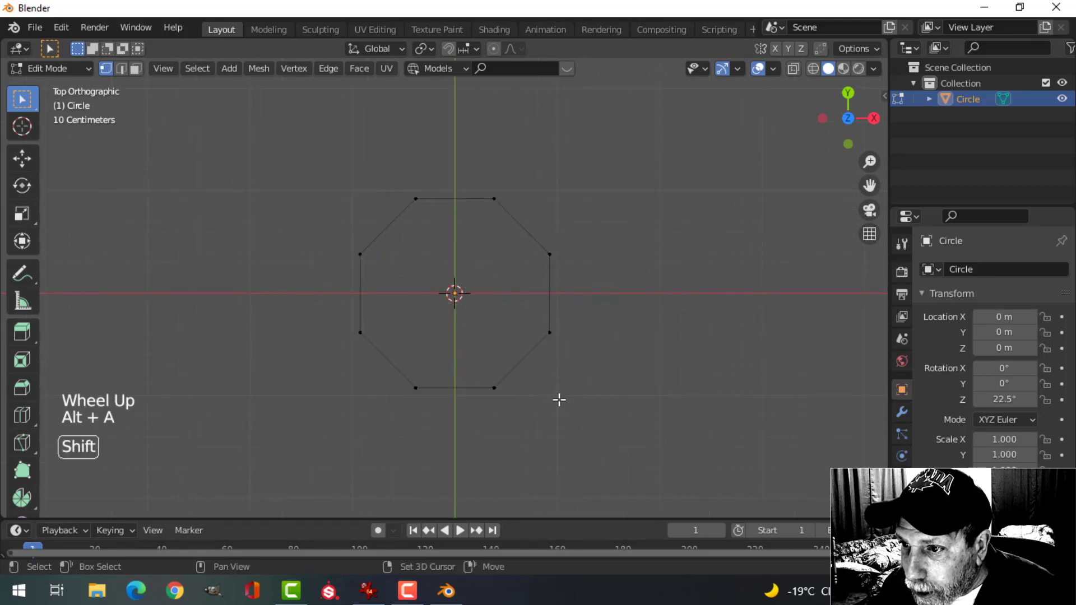
middle_click_drag(559, 399, 561, 367, "shift")
key("b")
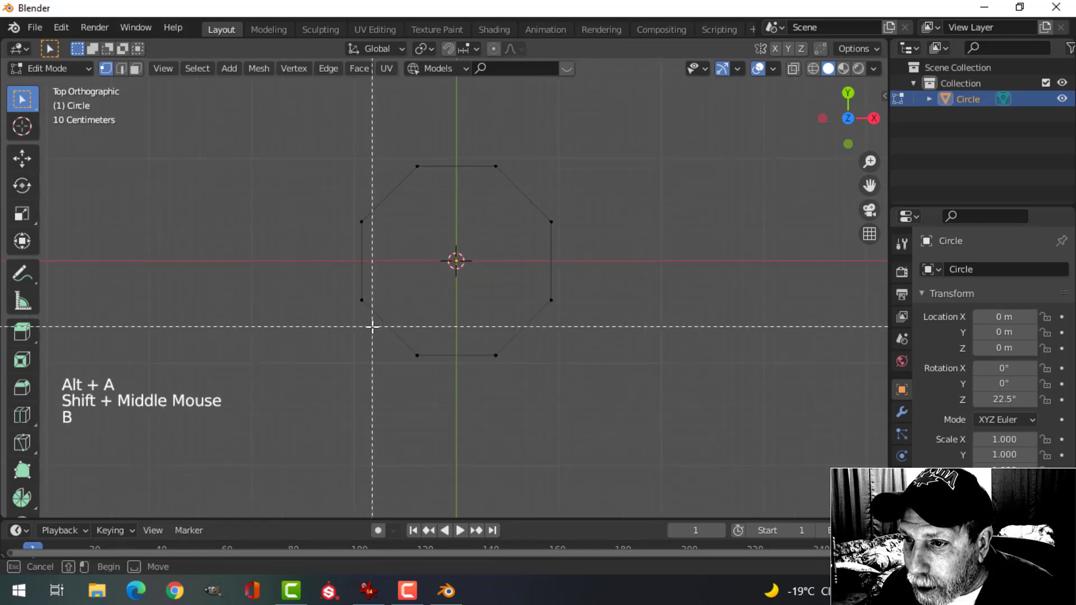
left_click_drag(371, 320, 560, 409)
left_click_drag(457, 301, 456, 336)
key("alt+a")
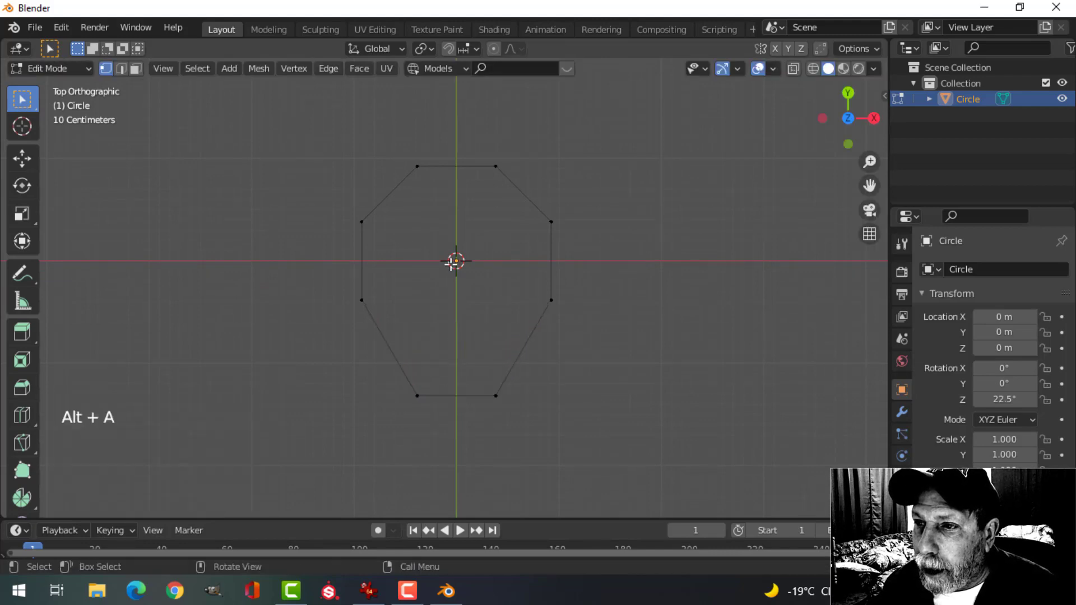
Move the octagon's four upper vertices slightly down along Y toward the origin
key("b")
left_click_drag(300, 130, 588, 254)
left_click_drag(454, 148, 455, 157)
key("alt+a")
scroll(643, 308, "down", 2)
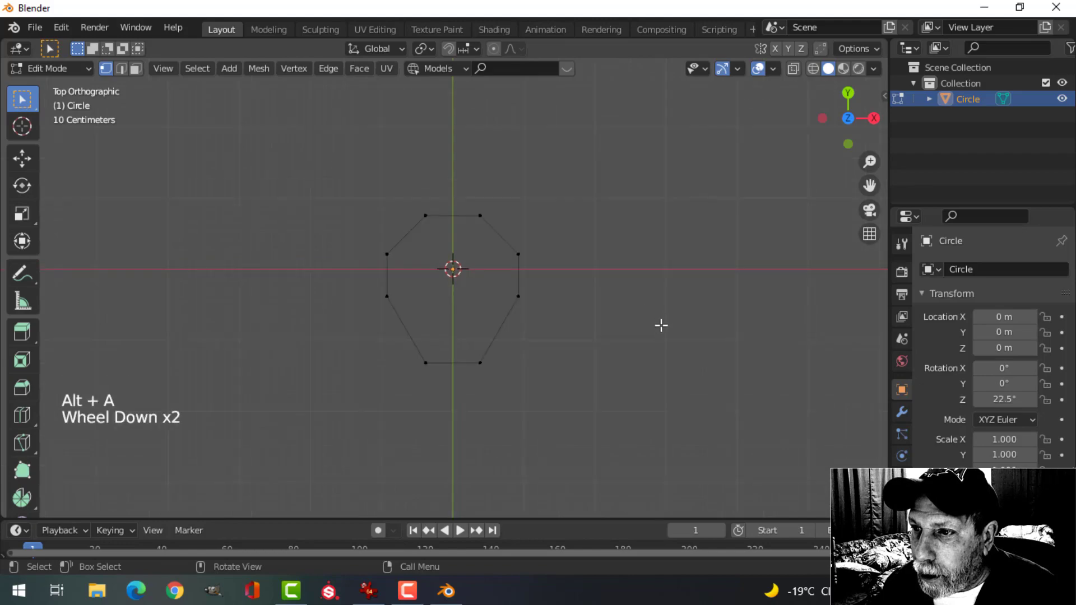
Extrude the whole outline upward along Z by about 0.51 m to form a ring wall
middle_click_drag(660, 325, 512, 233)
scroll(535, 252, "up", 1)
key("a")
middle_click_drag(630, 287, 599, 322)
key("e")
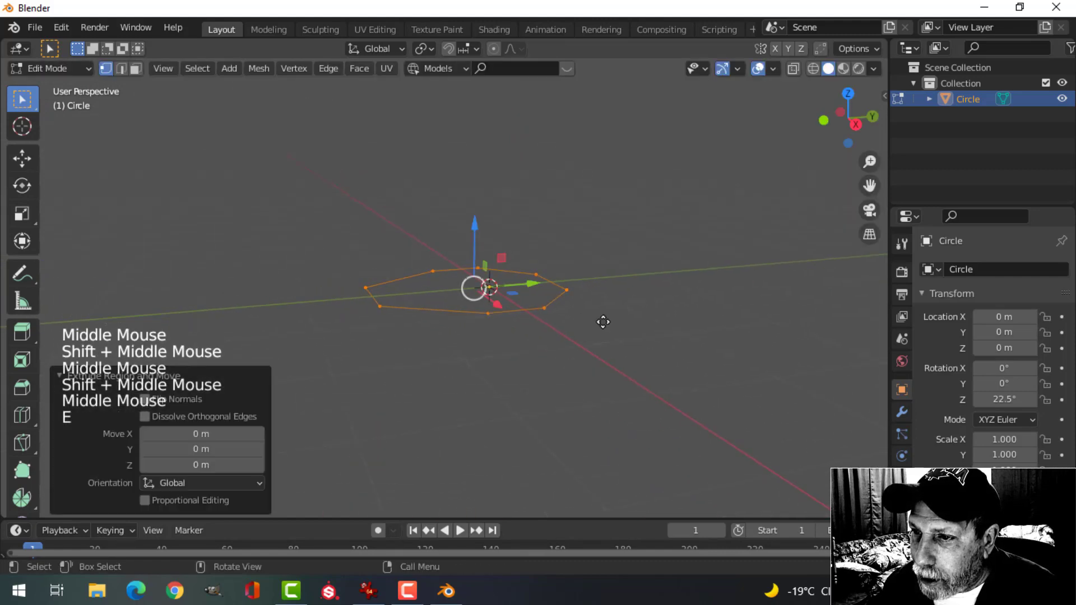
left_click_drag(471, 229, 472, 183)
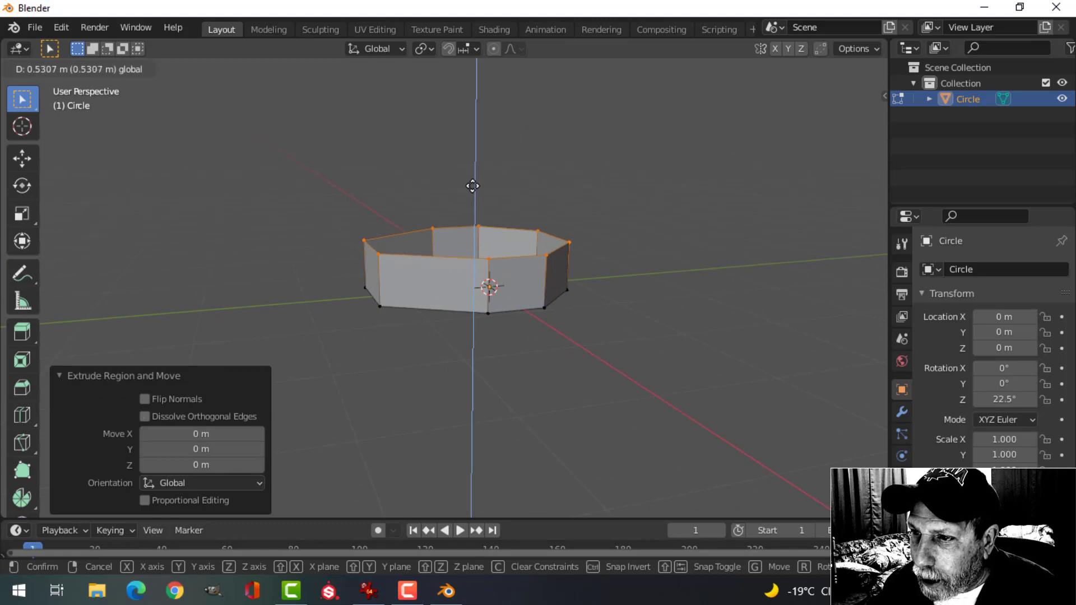
left_click_drag(476, 183, 475, 188)
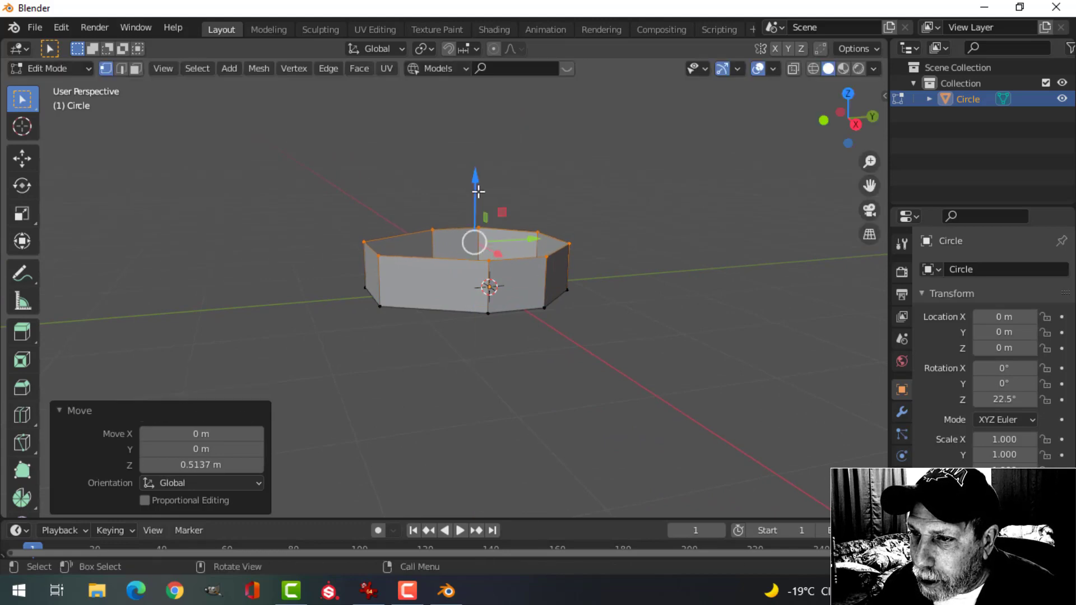
Extrude the ring's upper edge loop slightly higher and scale it to about 0.876 for a sloped rim
middle_click_drag(482, 193, 567, 256)
middle_click_drag(566, 256, 459, 214)
key("e")
left_click_drag(441, 183, 445, 160)
key("s")
left_click(529, 218)
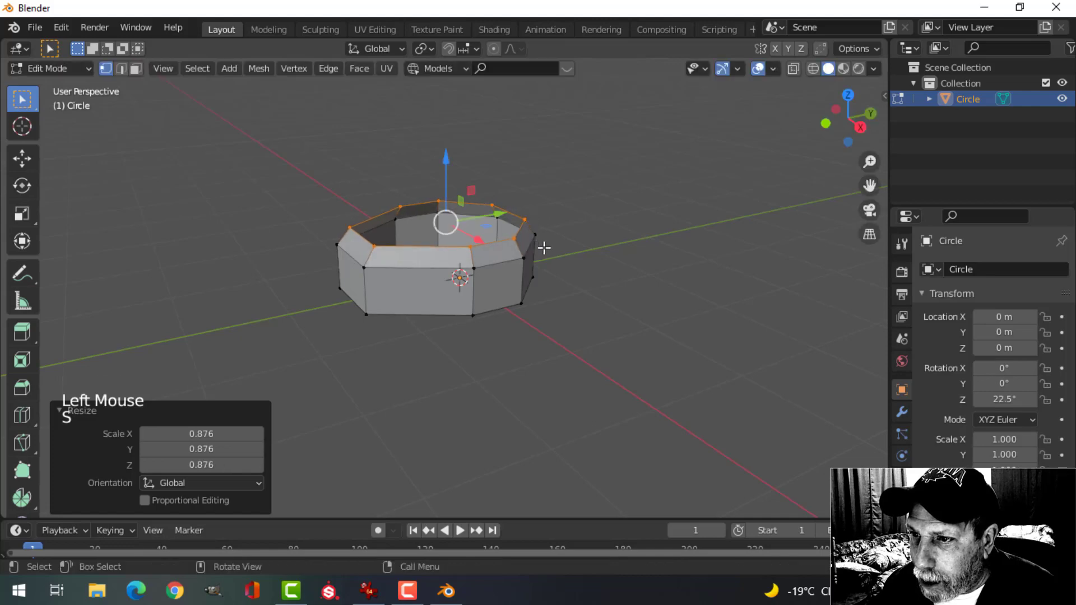
middle_click_drag(542, 245, 566, 233)
key("alt+a")
middle_click_drag(481, 275, 562, 279)
left_click(538, 260, "alt+shift")
key("2")
scroll(532, 278, "up", 2)
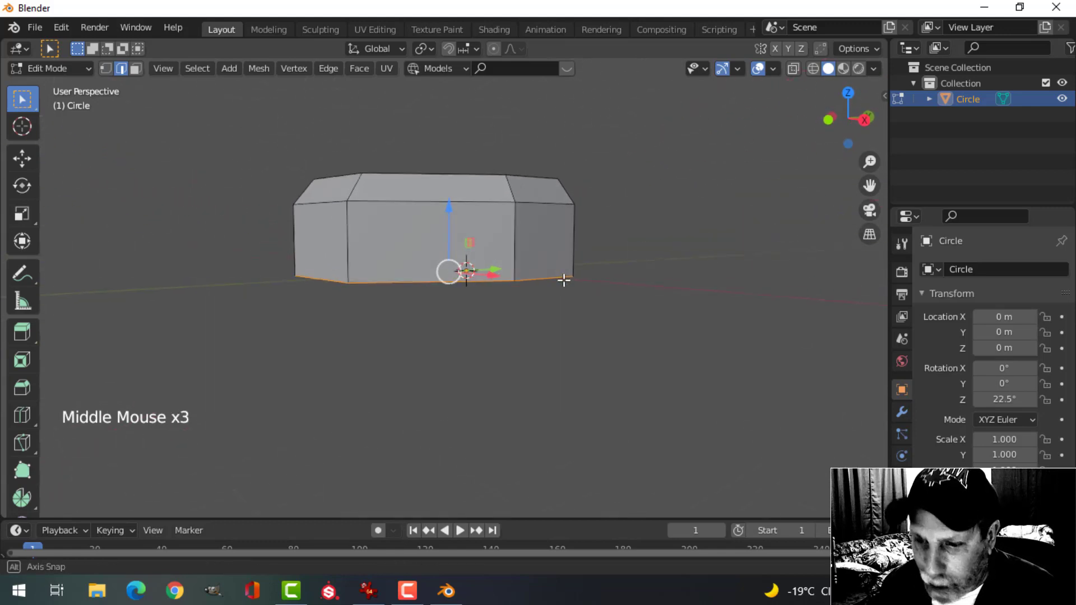
key("ctrl+b")
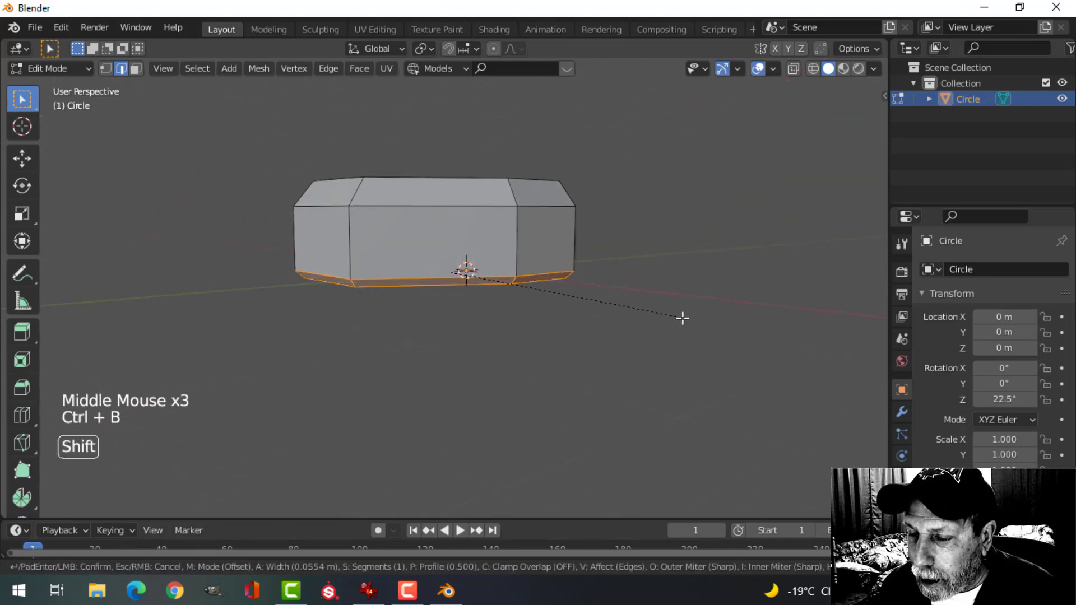
right_click(688, 321)
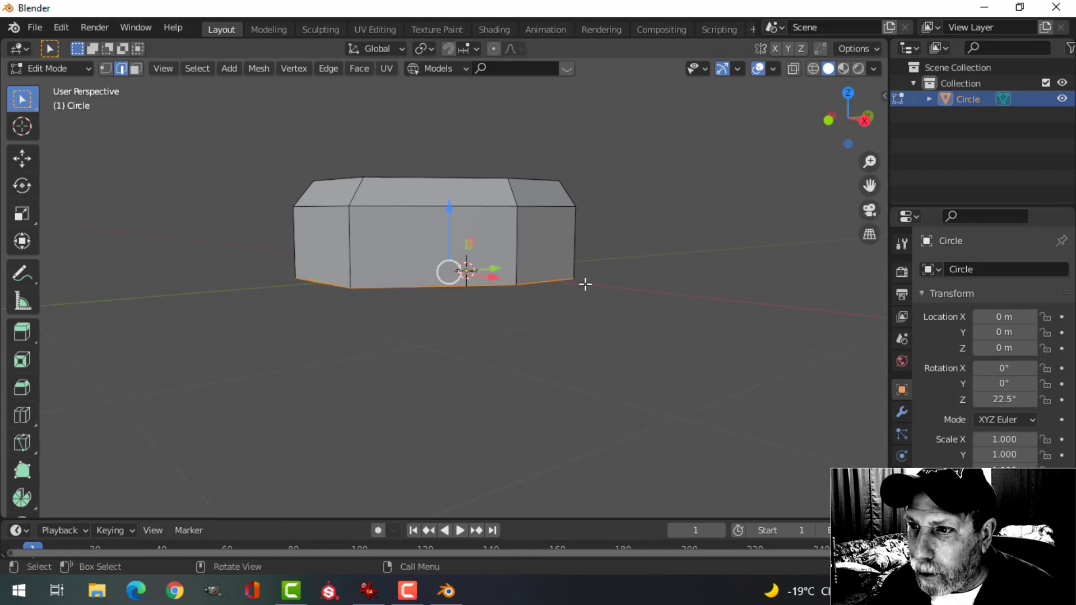
Duplicate the ring's top edge loop and raise the copy about 0.16 m along Z
middle_click_drag(585, 284, 465, 264)
key("alt+a")
key("2")
left_click(430, 234, "alt+shift")
middle_click_drag(465, 265, 449, 264)
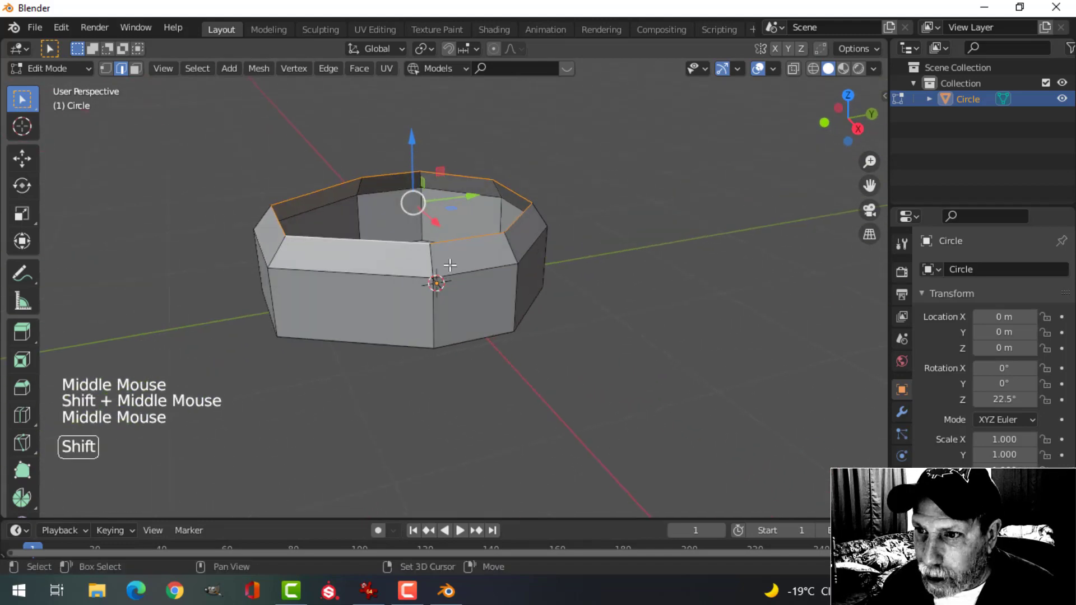
key("shift+d")
left_click_drag(407, 154, 410, 122)
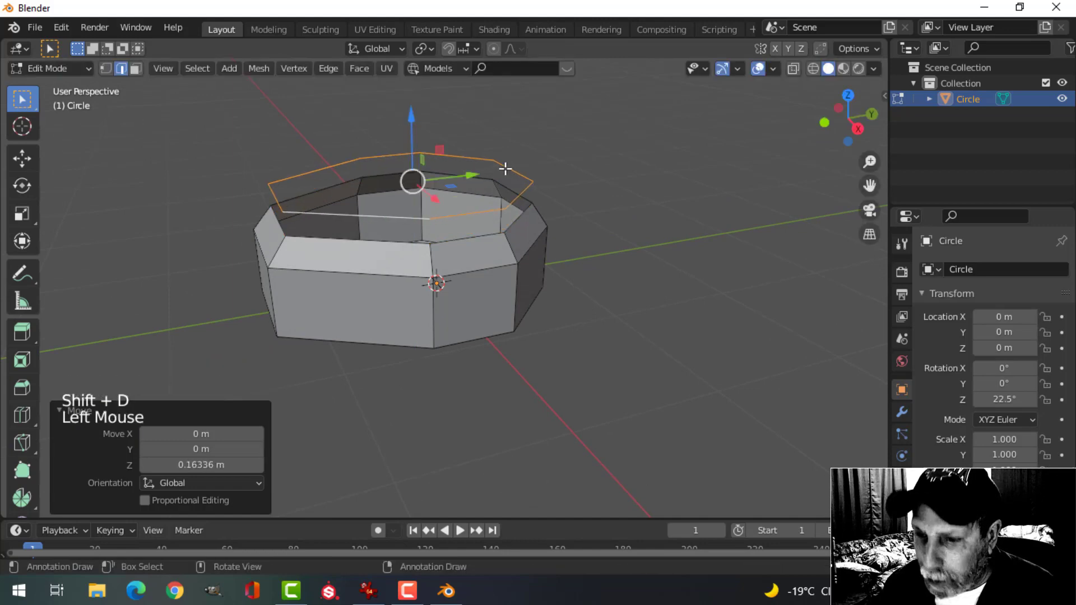
Separate the duplicated loop into its own object and return to object mode
key("p")
left_click(504, 168)
key("Tab")
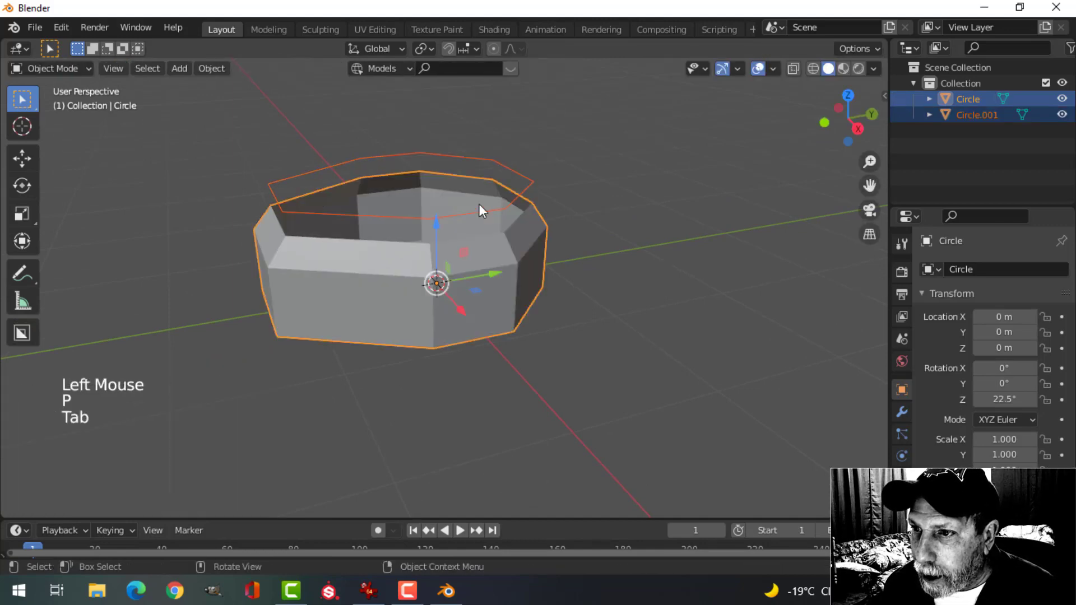
Lower all edges of the separated loop about 0.12 m along Z, close to the base ring's rim
left_click(461, 214)
middle_click_drag(461, 215, 435, 137)
key("Tab")
key("a")
left_click_drag(412, 124, 413, 147)
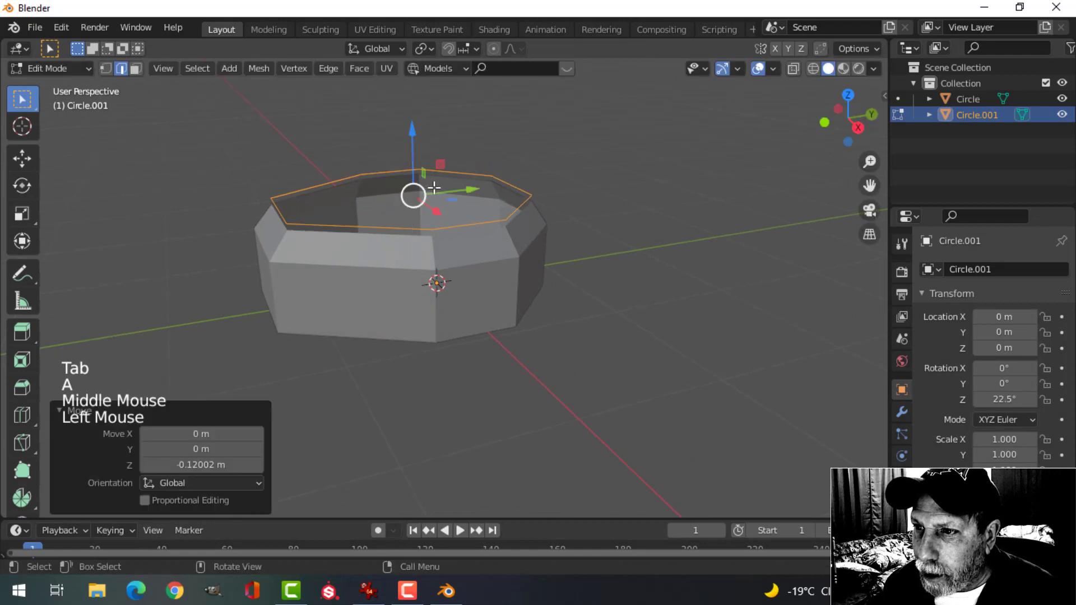
Extrude the separated loop upward about 1.48 m along Z to form the column walls
middle_click_drag(455, 187, 526, 222, "shift")
scroll(476, 218, "down", 3)
scroll(412, 226, "up", 1, "shift")
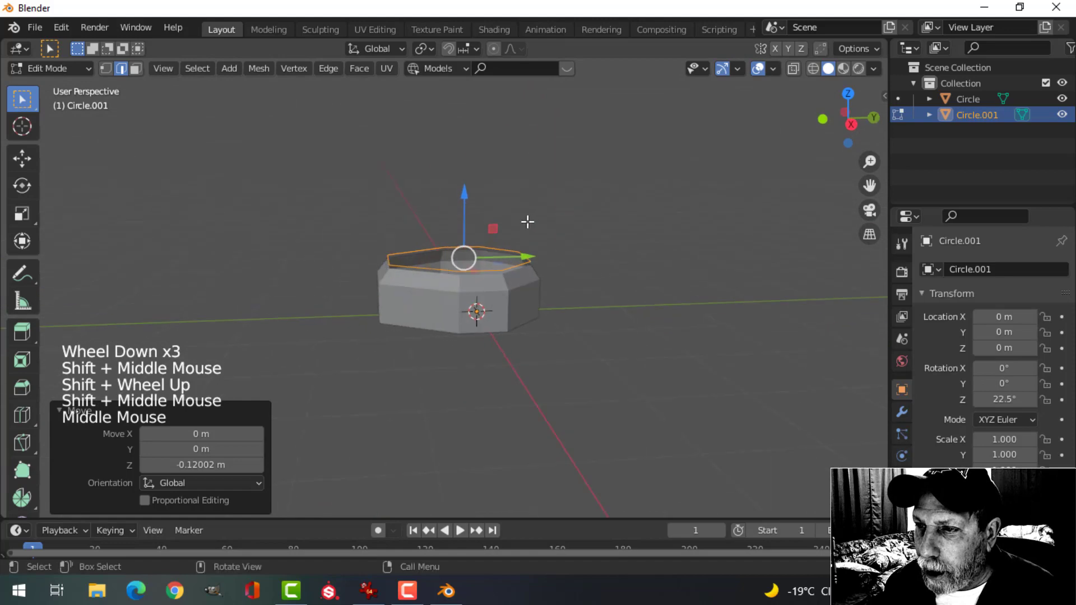
key("e")
left_click(468, 72)
scroll(461, 169, "down", 2)
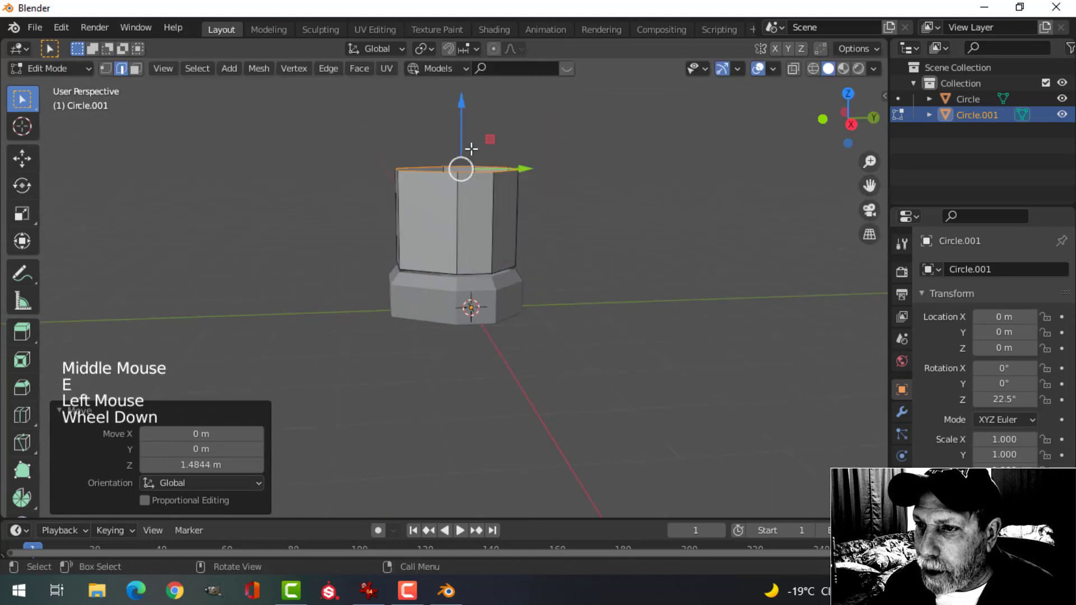
Raise the column's upper edge loop a further 0.98 m or so along Z
middle_click_drag(461, 168, 464, 197, "shift")
left_click(458, 161)
left_click_drag(458, 161, 470, 106)
middle_click_drag(473, 185, 476, 234)
scroll(435, 233, "up", 2)
middle_click_drag(476, 234, 470, 257)
scroll(482, 238, "down", 1)
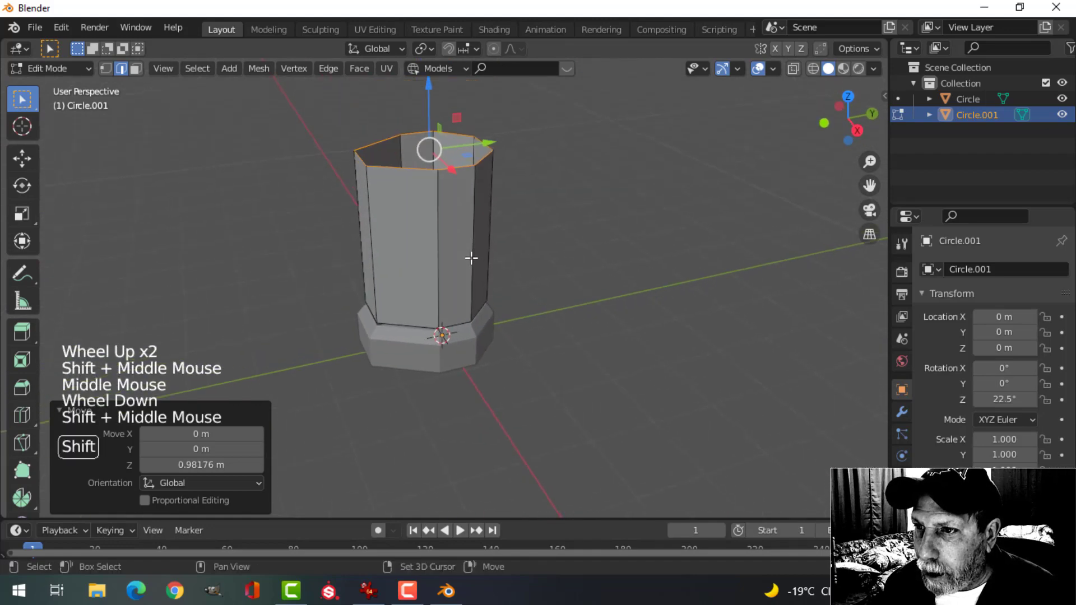
Add a Solidify modifier to the base ring object in object mode
key("Tab")
scroll(502, 297, "up", 2)
middle_click_drag(502, 298, 508, 250, "shift")
scroll(492, 273, "up", 2)
left_click(460, 294)
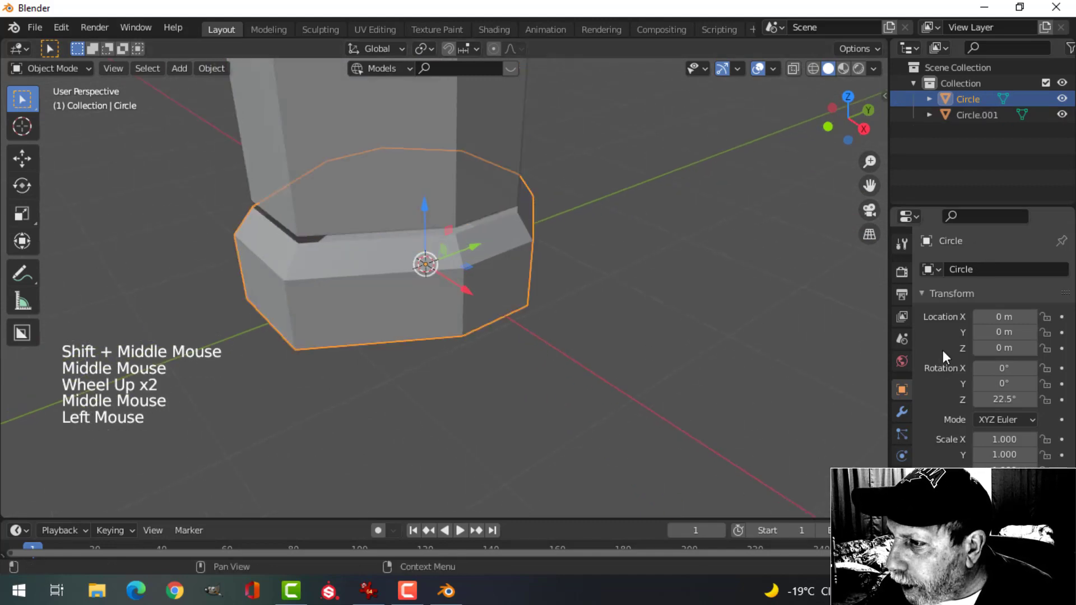
left_click(902, 412)
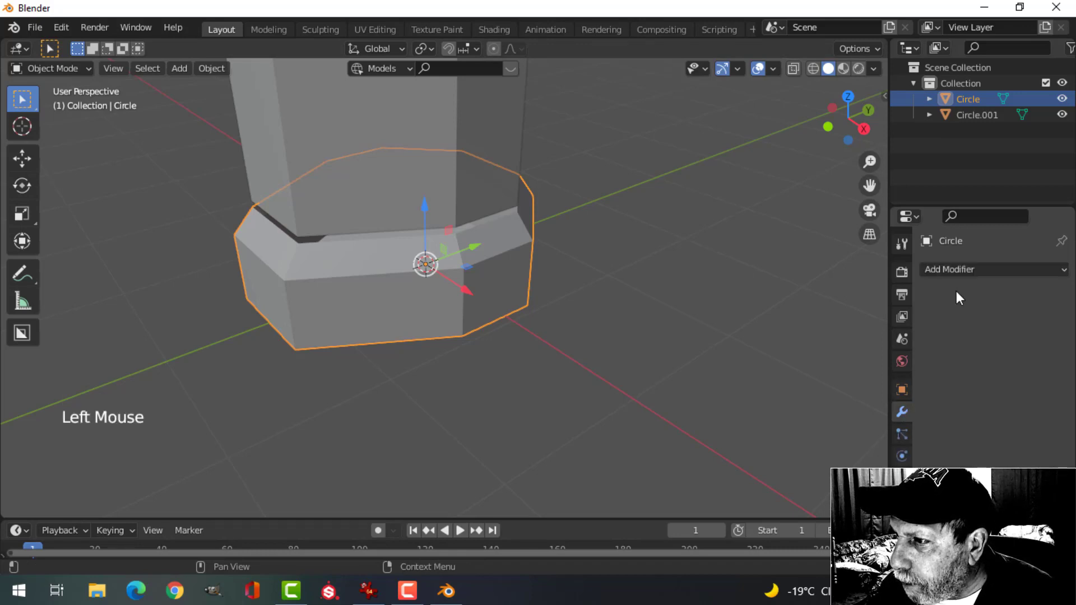
left_click(936, 271)
left_click(782, 523)
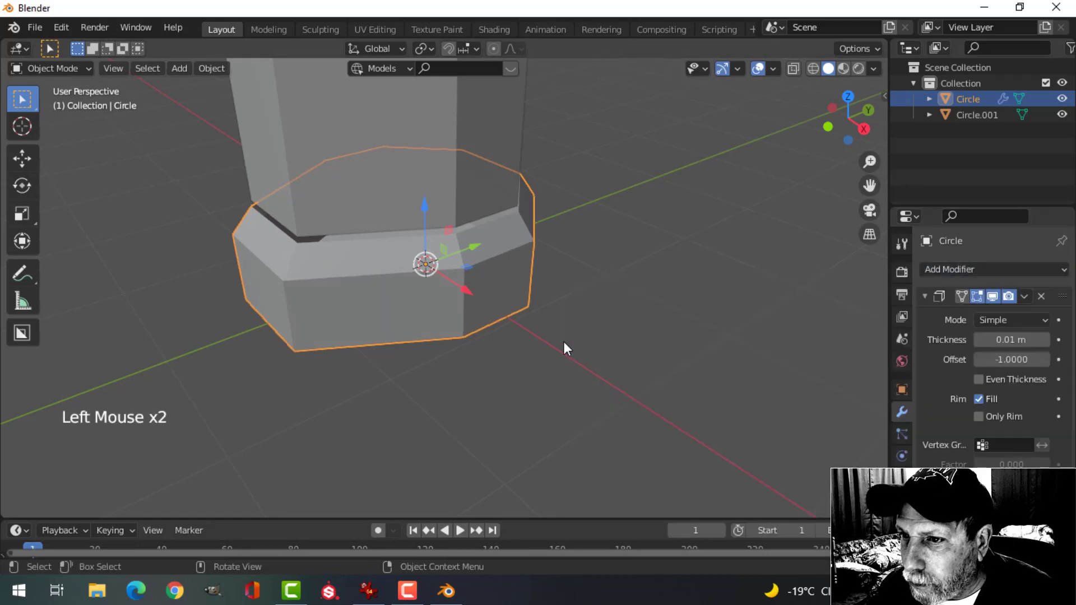
Set the base ring's Solidify thickness to -0.066 m
scroll(563, 341, "up", 2)
middle_click_drag(563, 341, 571, 336)
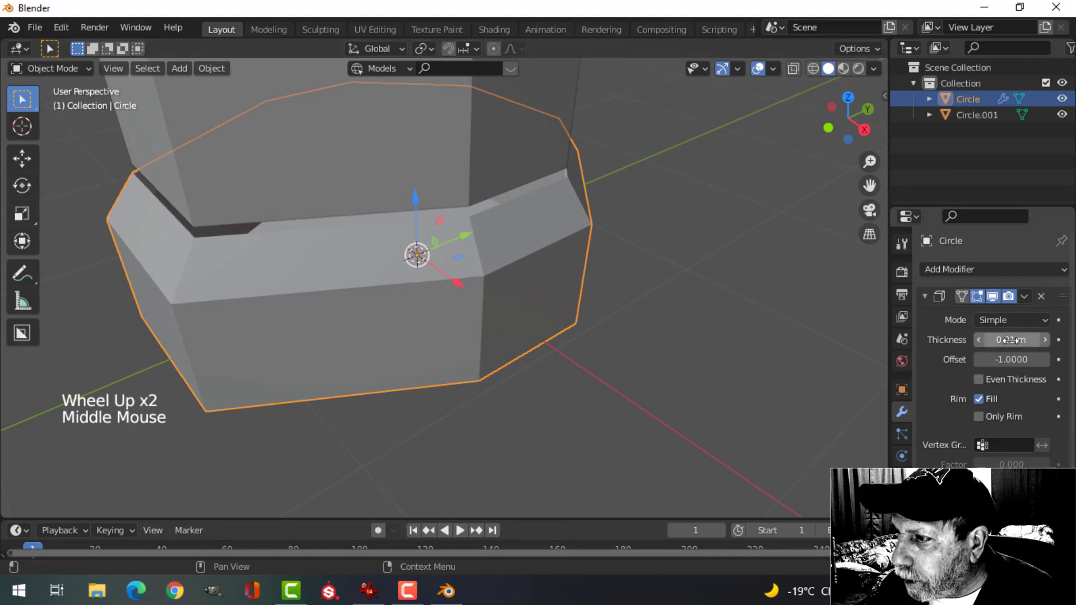
left_click_drag(1010, 339, 989, 339, "shift")
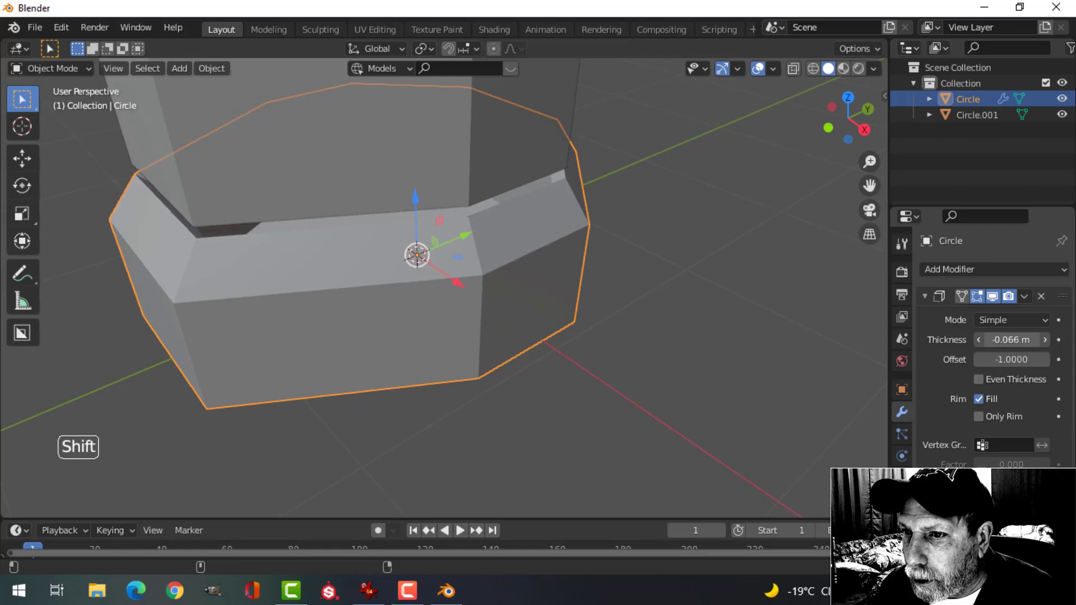
Recalculate the normals of the whole base ring mesh to face outside
middle_click_drag(544, 337, 586, 318)
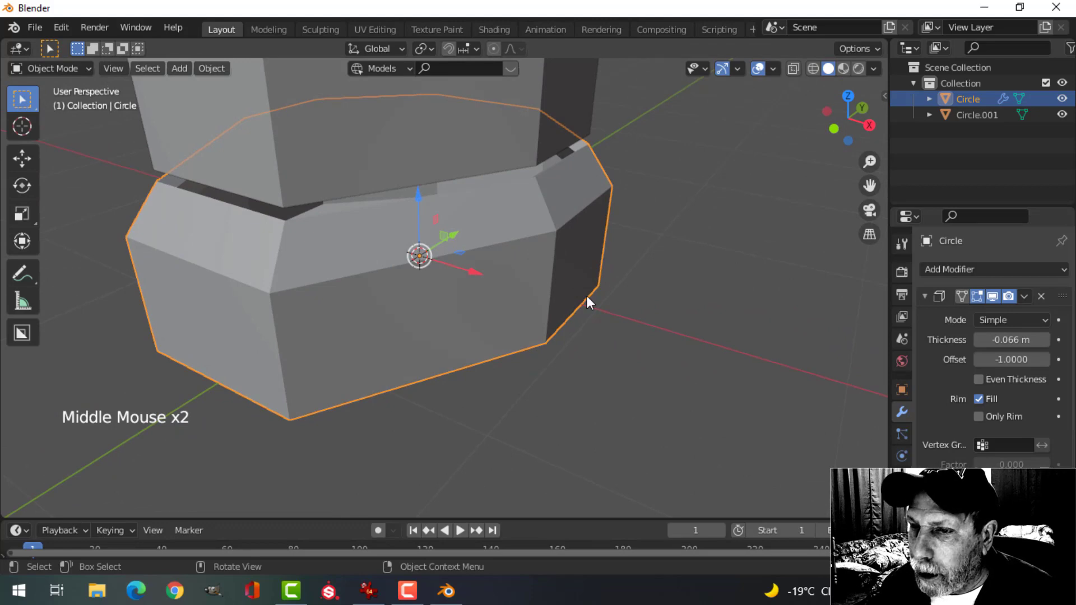
key("Tab")
key("a")
key("alt+n")
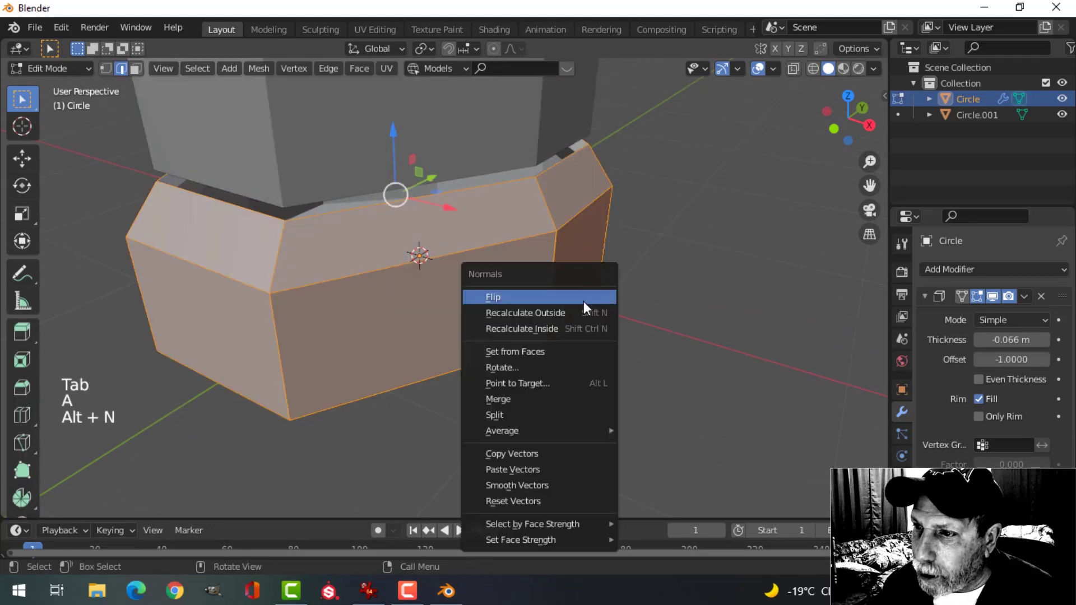
left_click(580, 312)
scroll(583, 288, "down", 2)
middle_click_drag(583, 288, 556, 304)
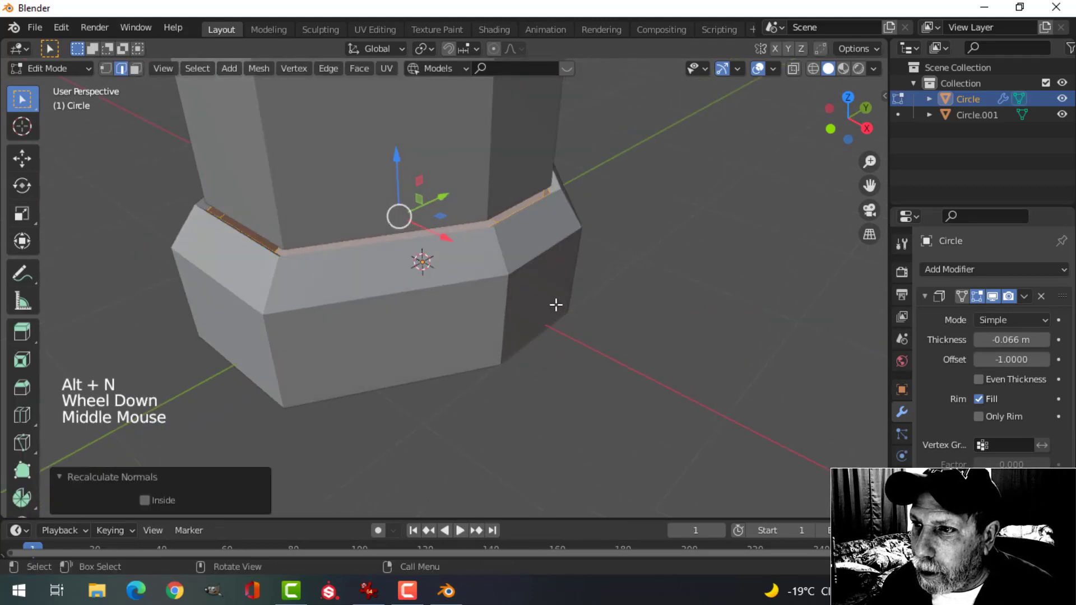
key("Tab")
Enable Cavity in the viewport's solid shading options
left_click(873, 68)
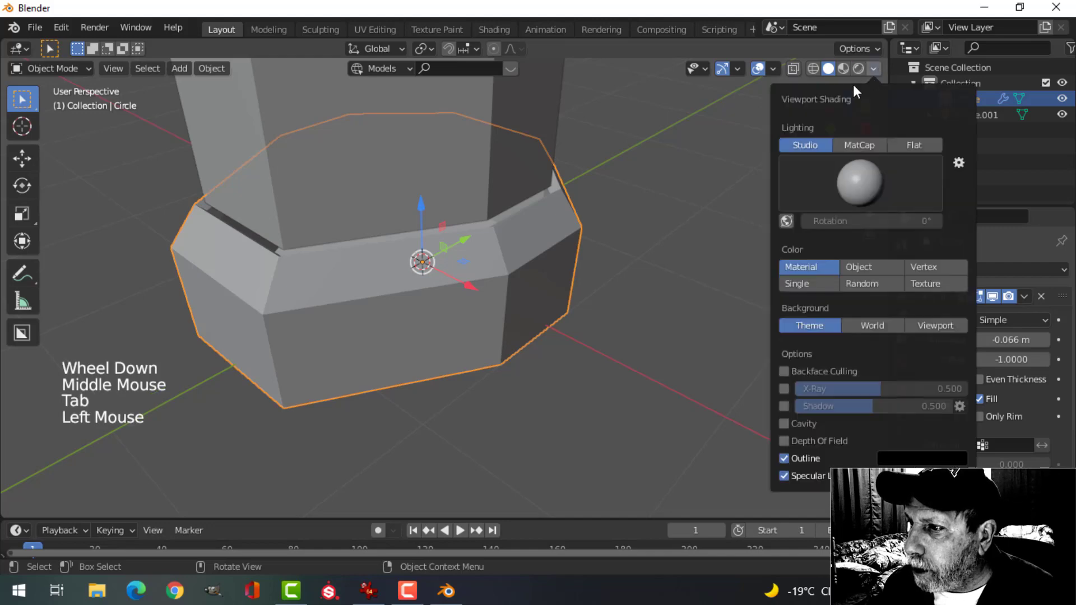
left_click(784, 423)
middle_click_drag(565, 327, 574, 322)
scroll(574, 321, "up", 2)
middle_click_drag(657, 324, 658, 306)
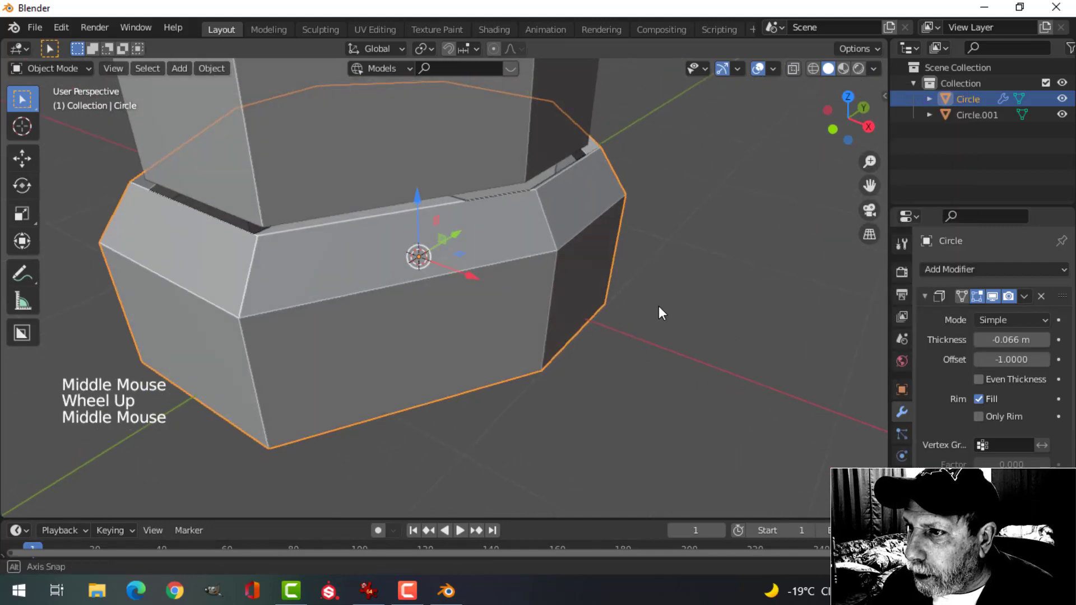
Try Even Thickness on the base ring's Solidify modifier, and remove the modifier from the ring
left_click(979, 380)
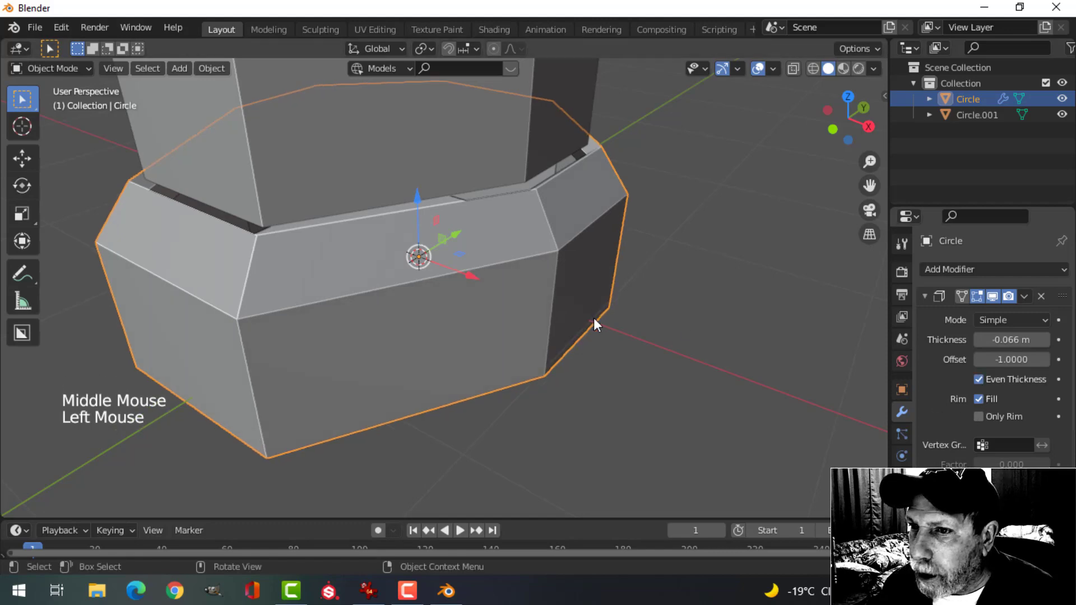
middle_click_drag(594, 317, 628, 309)
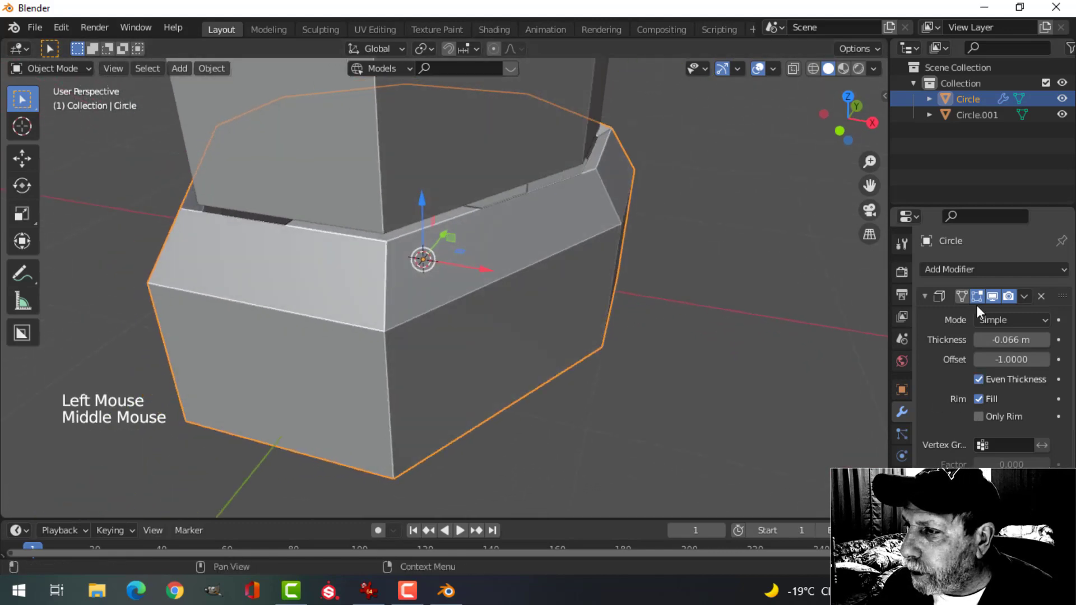
left_click(1040, 295)
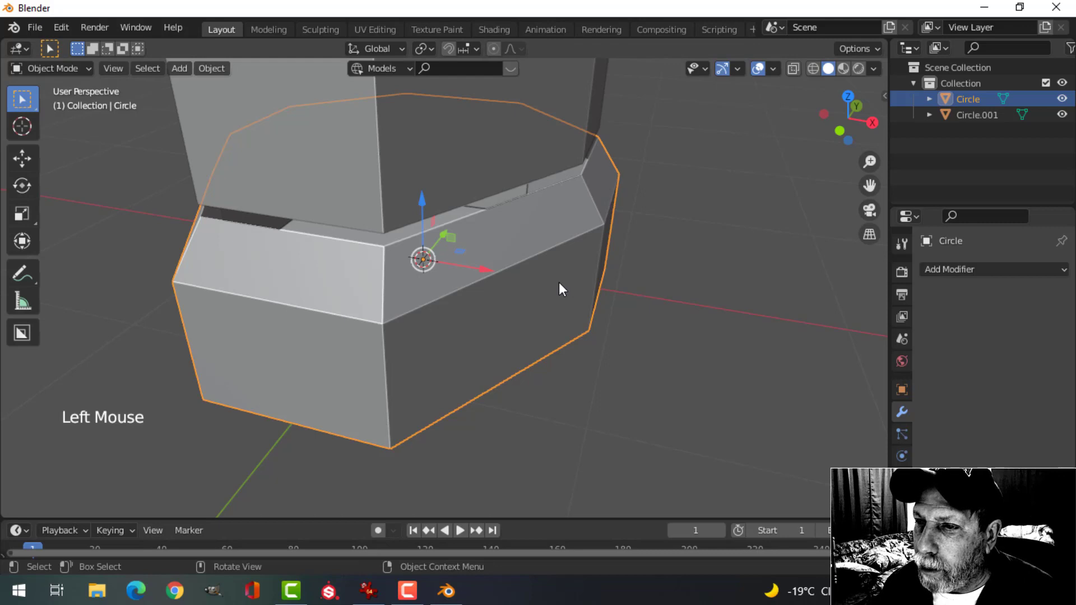
Merge all of the base ring's vertices by distance
key("Tab")
key("a")
key("m")
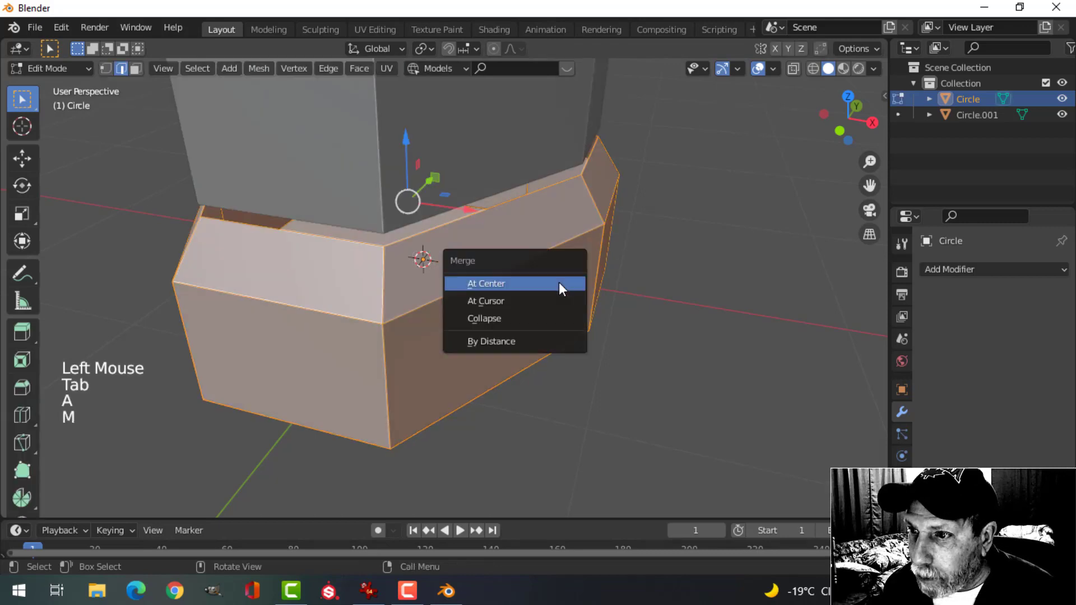
left_click(533, 338)
key("alt+a")
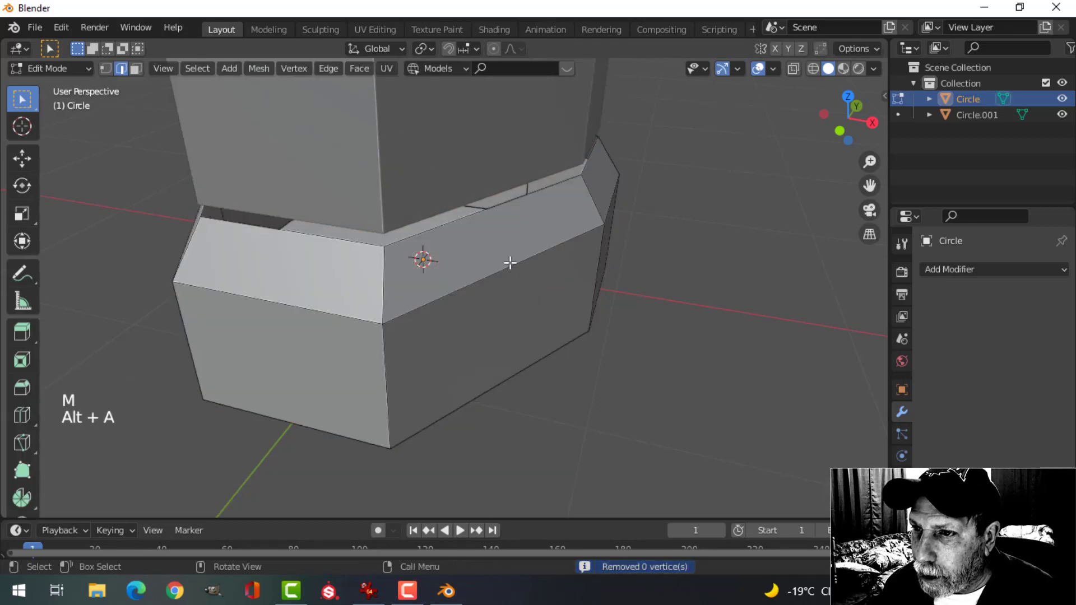
middle_click_drag(510, 261, 537, 280)
key("Tab")
Duplicate the column's upper edge loop and raise the copy about 0.089 m along Z
scroll(555, 282, "down", 1)
scroll(557, 282, "down", 2)
key("alt+a")
middle_click_drag(537, 280, 471, 274)
scroll(511, 320, "down", 2)
left_click(467, 249)
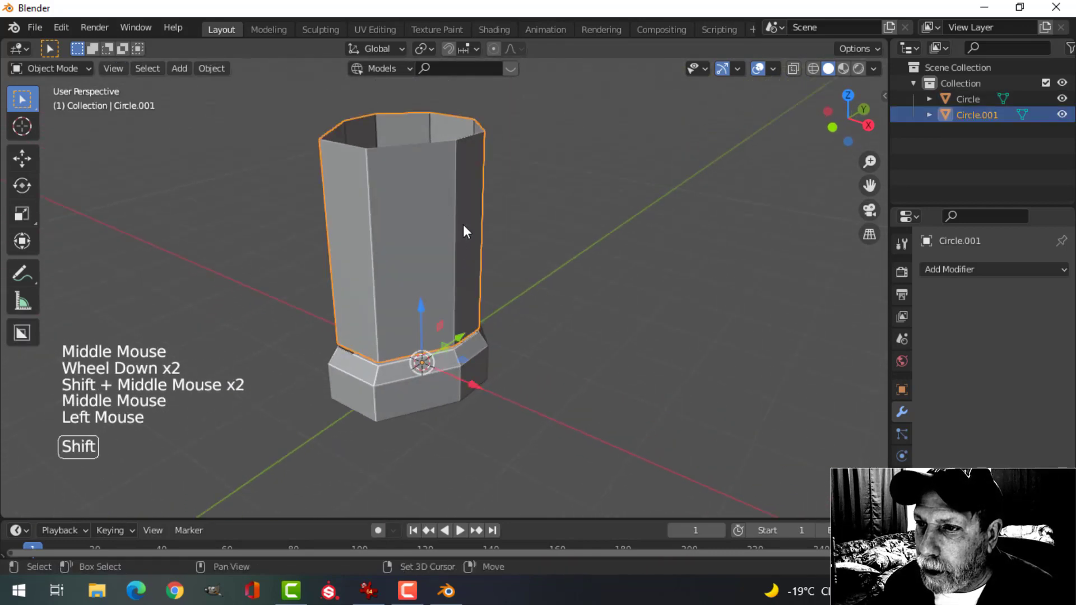
middle_click_drag(463, 228, 469, 250, "shift")
middle_click_drag(469, 249, 475, 272)
key("Tab")
scroll(410, 247, "up", 2)
scroll(410, 247, "up", 1, "shift")
middle_click_drag(410, 247, 439, 286, "shift")
scroll(453, 302, "down", 2)
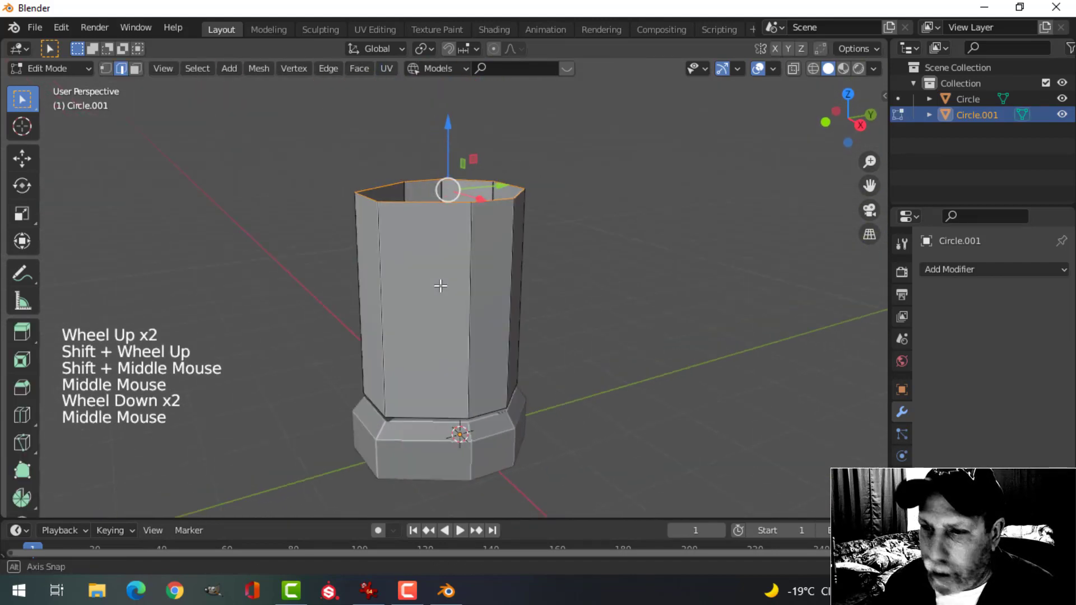
key("shift+d")
left_click_drag(451, 137, 446, 125)
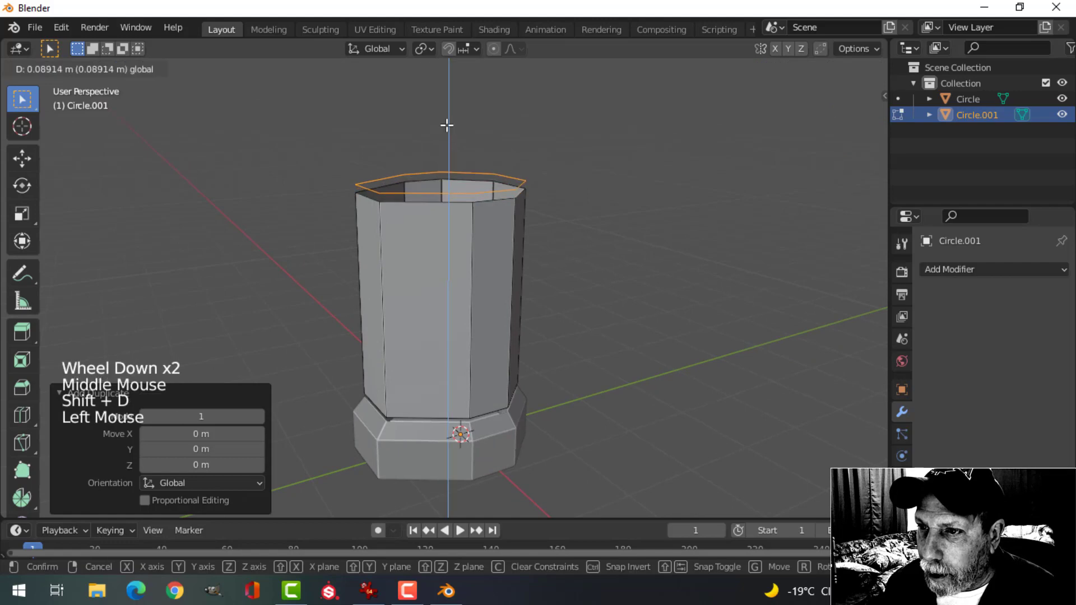
middle_click_drag(446, 125, 383, 304)
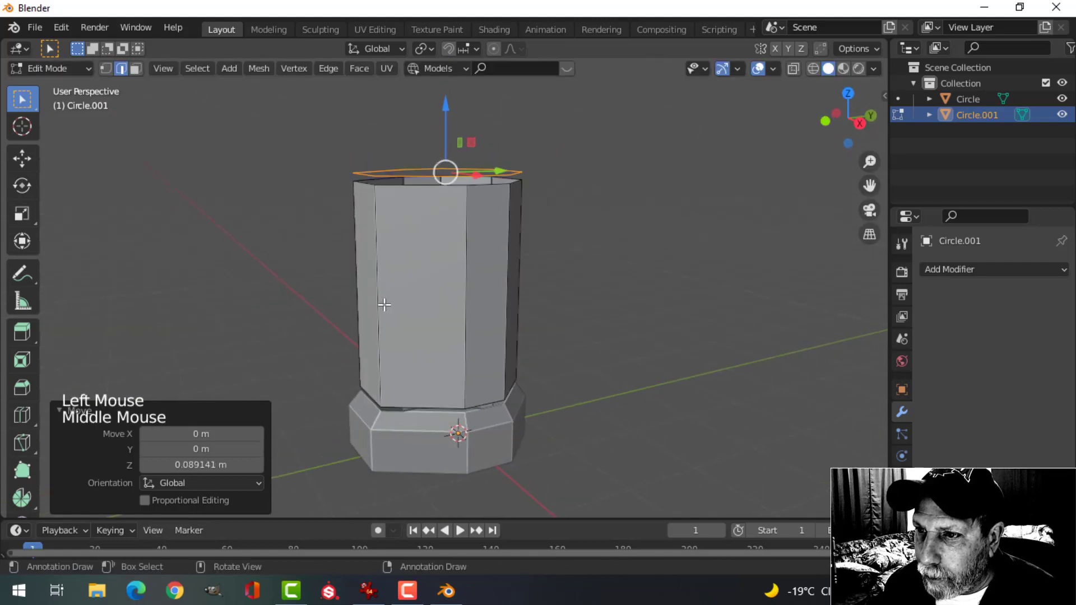
Separate the duplicated edge loop from the column into its own object
scroll(454, 320, "up", 2)
mouse_move(455, 321)
middle_mouse_down("shift")
mouse_move(468, 277)
mouse_move(475, 328)
middle_mouse_up("shift")
key("p")
left_click(474, 325)
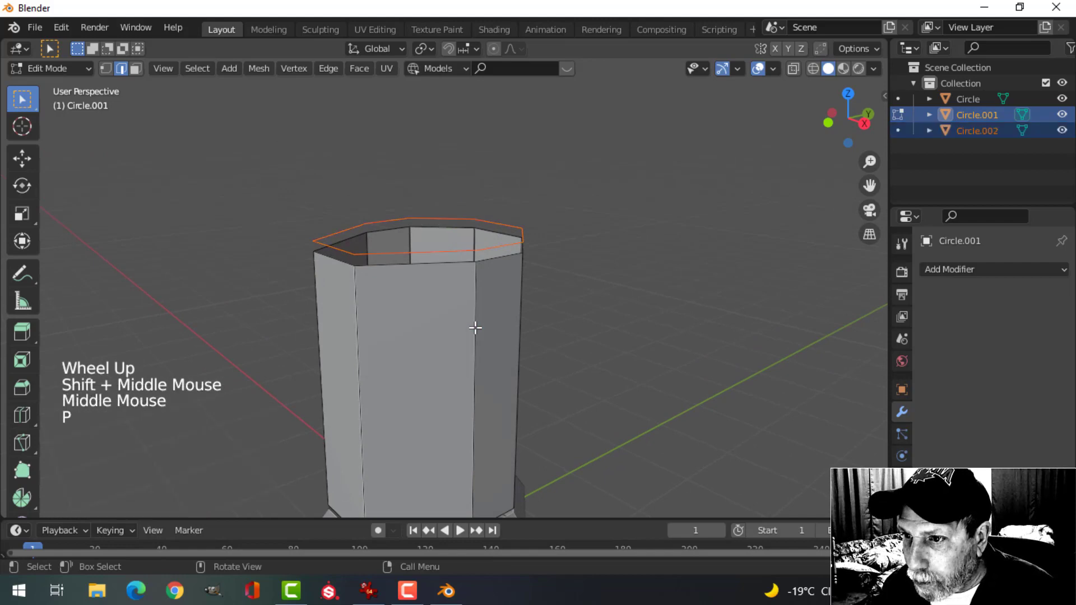
Extrude the separated loop upward about 0.38 m along Z to form the cap's side walls
key("Tab")
left_click(446, 258)
key("Tab")
key("a")
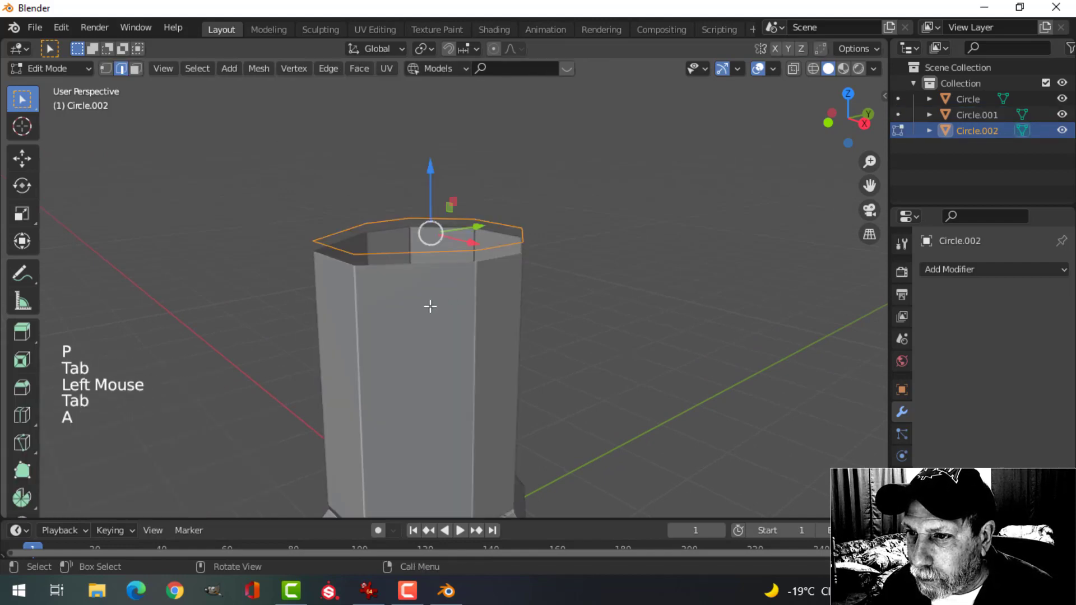
middle_click_drag(430, 305, 458, 332, "shift")
key("e")
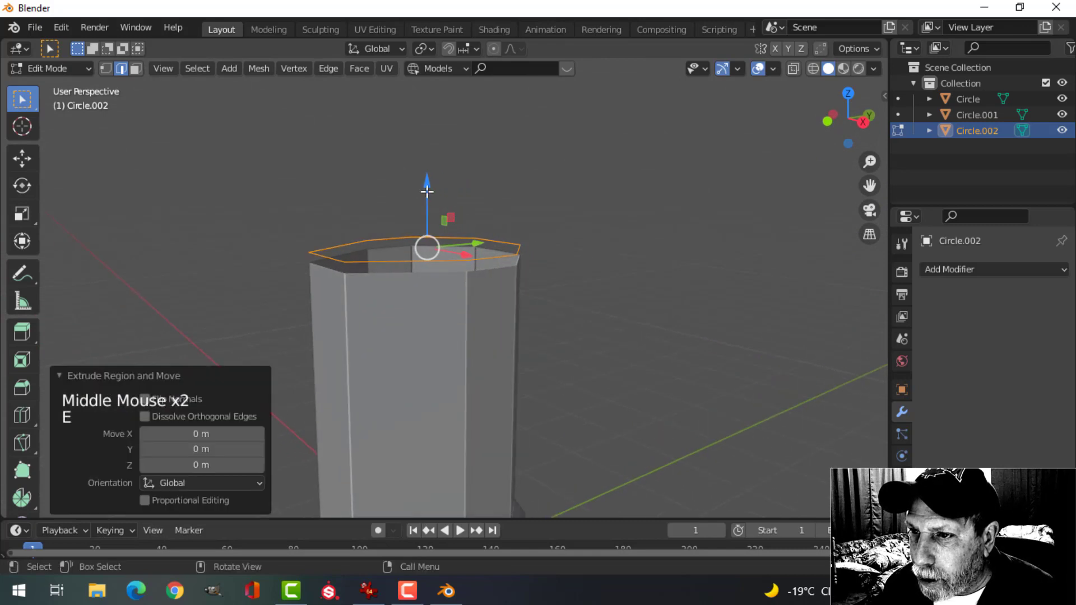
left_click_drag(426, 191, 428, 149)
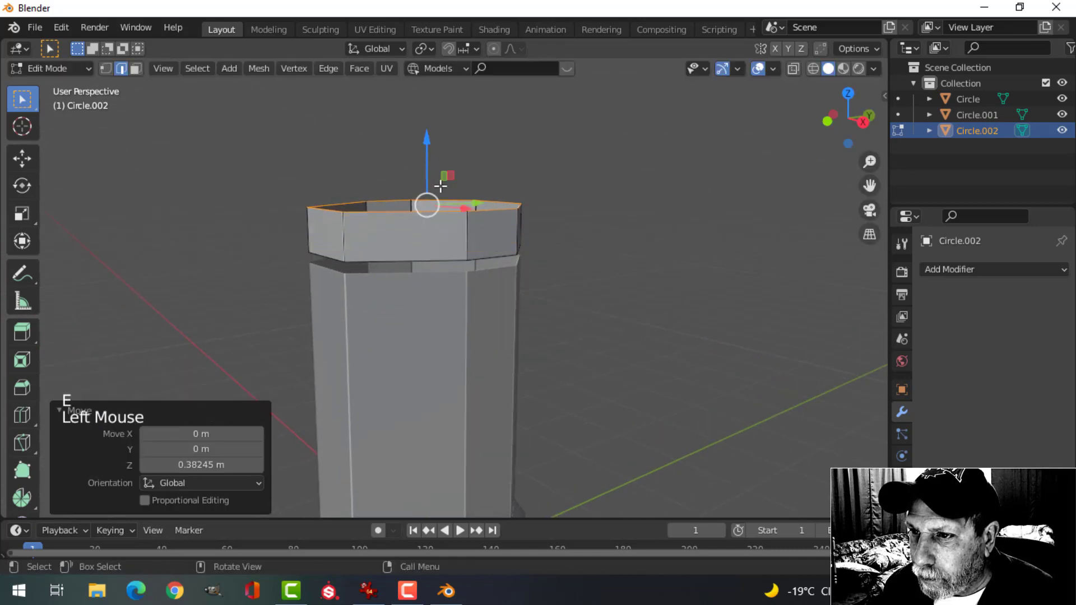
Extrude the cap's upper edge loop a further 0.135 m or so upward and scale it inward to form a sloped rim
scroll(448, 235, "down", 2)
scroll(448, 261, "up", 2)
middle_click_drag(449, 261, 435, 324, "shift")
scroll(432, 298, "up", 1)
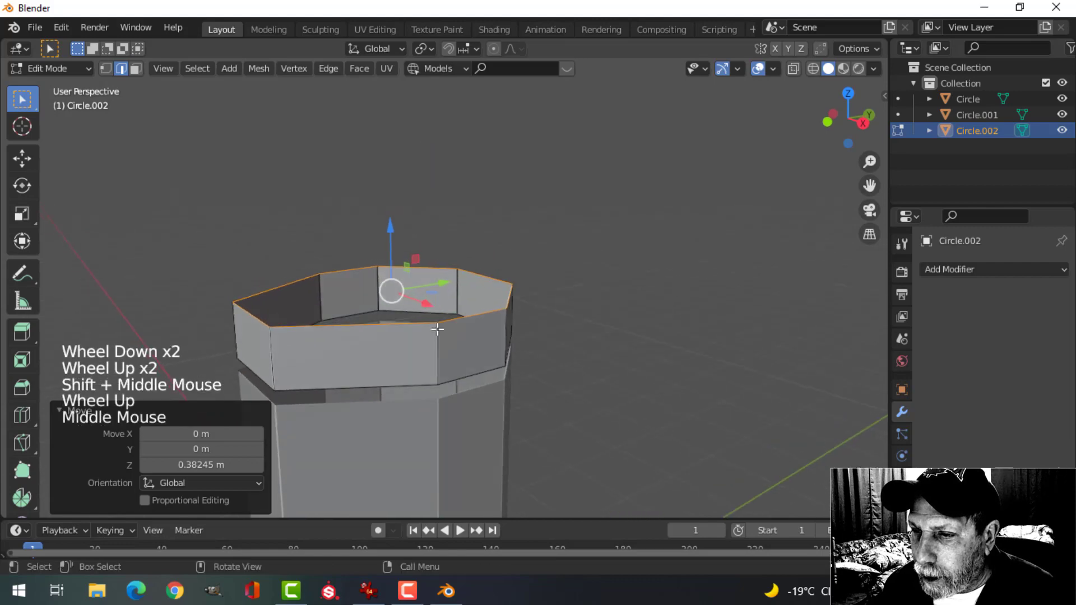
key("e")
left_click(396, 216)
key("s")
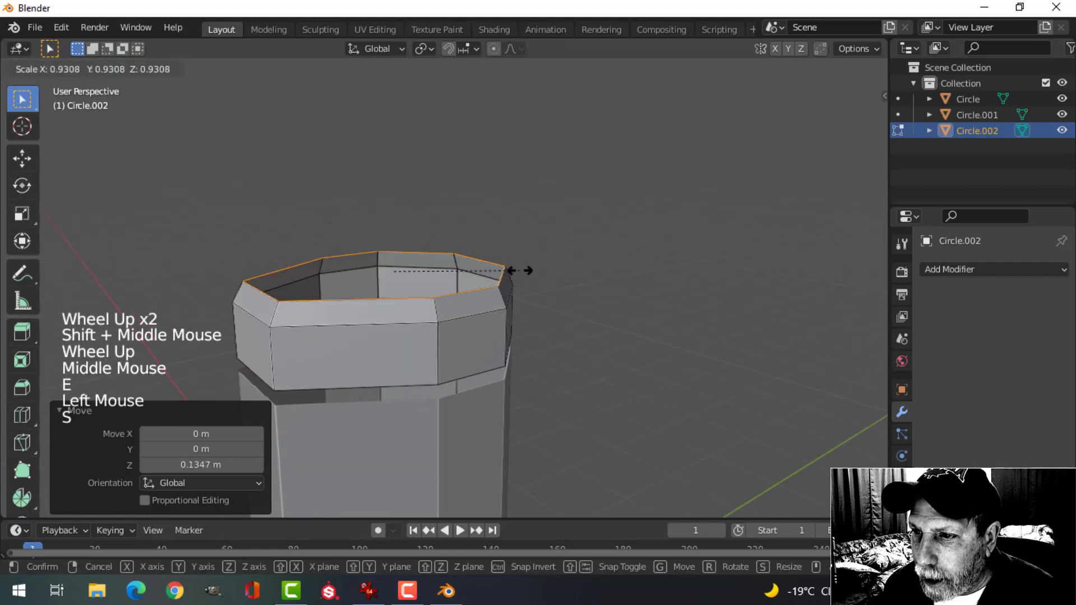
left_click(508, 272)
Fill the cap's open top with a face
middle_click_drag(507, 272, 447, 312)
key("f")
key("alt+a")
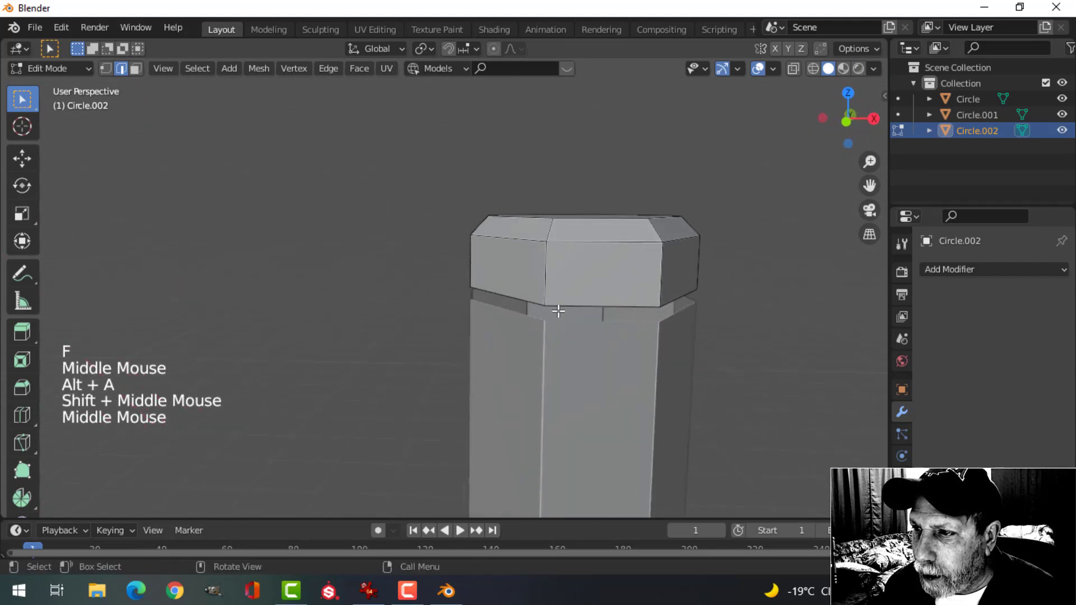
Add a centred vertical loop cut through the cap's front face and bevel it to a width of about 0.217 m
middle_click_drag(558, 312, 412, 333)
key("KP_1")
scroll(384, 335, "up", 3)
key("ctrl+r")
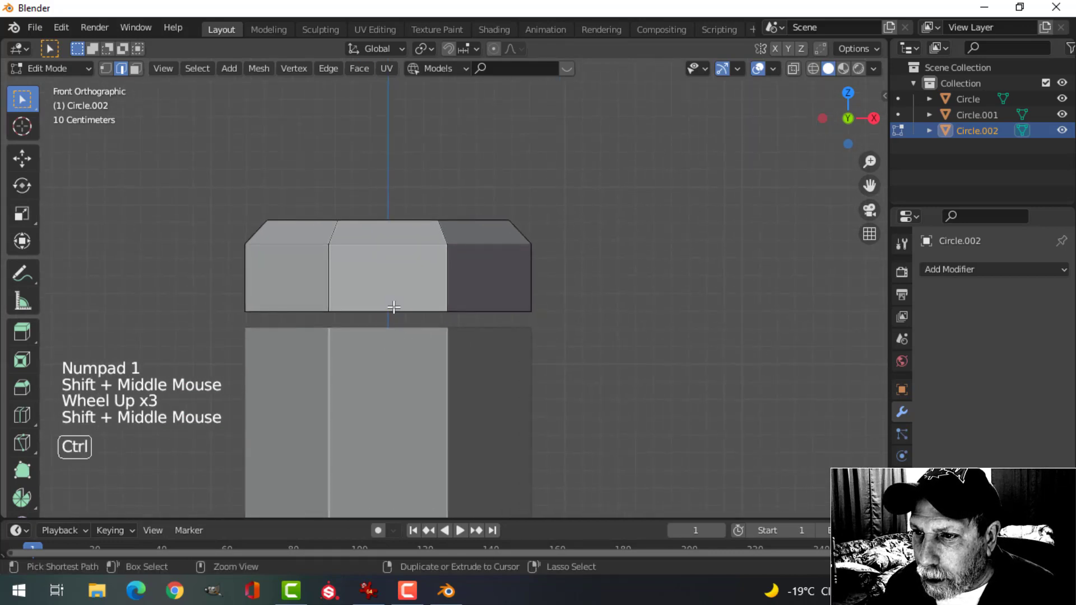
left_click(391, 307)
right_click(397, 307)
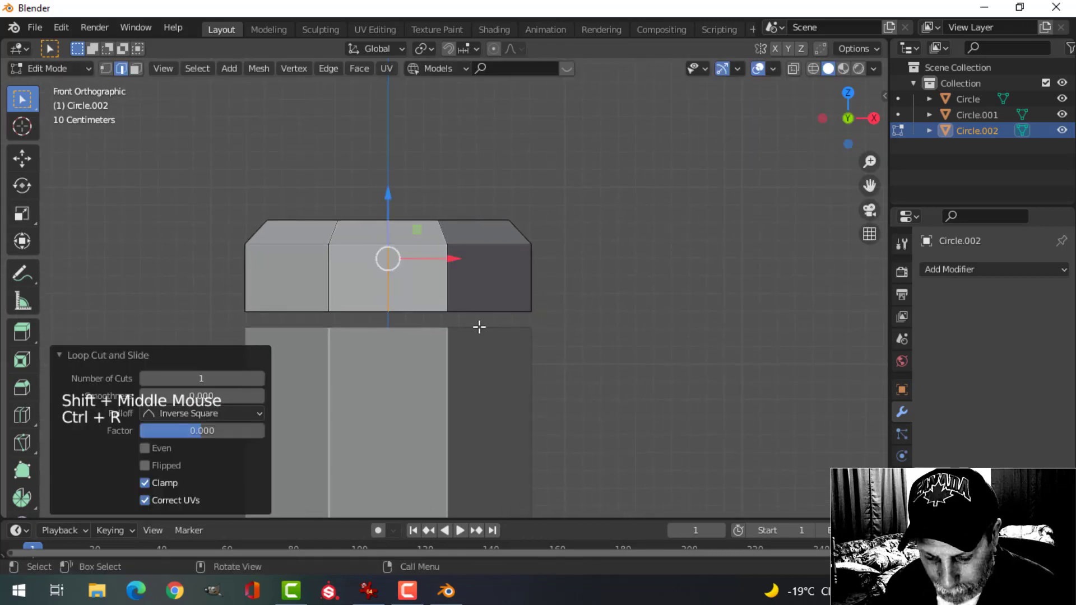
key("ctrl+b")
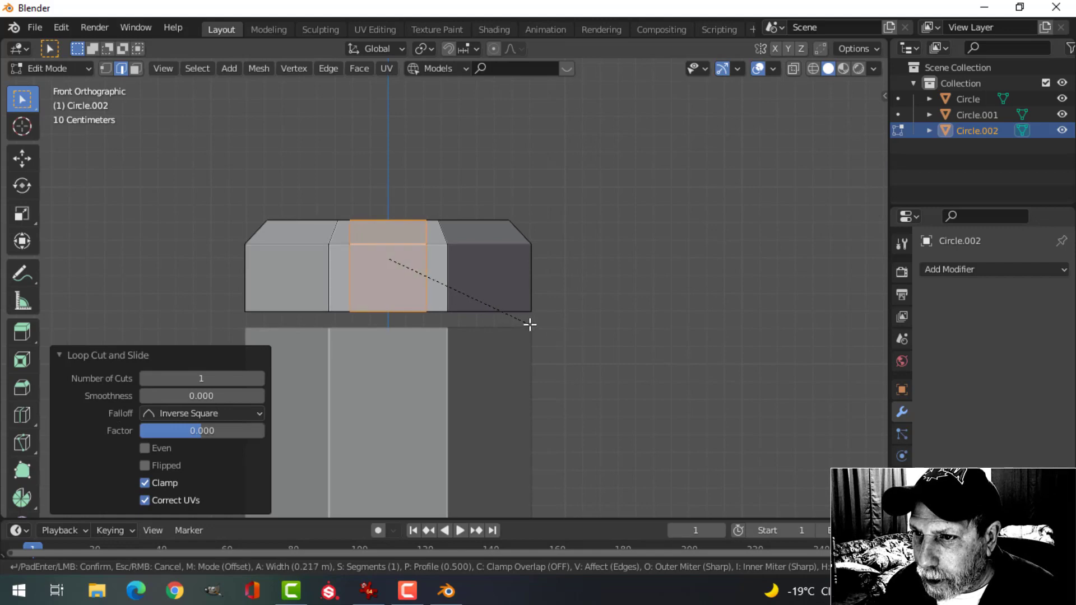
left_click(529, 324)
key("alt+a")
Extrude the lower edge of the cap's narrow front strip about 0.22 m downward and scale it in to form a tapered tab
middle_click_drag(492, 313, 362, 269)
scroll(372, 272, "down", 2)
scroll(269, 246, "down", 2)
middle_click_drag(267, 264, 319, 180, "shift")
key("e")
left_click(321, 177)
left_click_drag(321, 177, 321, 216)
middle_click_drag(320, 216, 401, 233)
key("s")
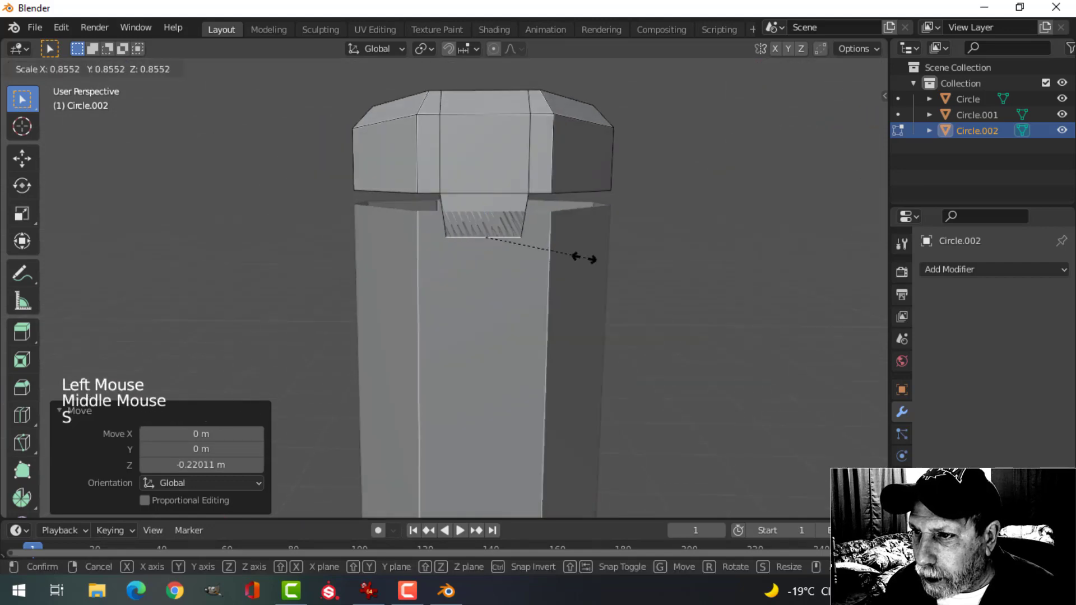
left_click(562, 257)
key("alt+a")
Examine the cap and its tapered tab from several angles in both edit and object mode
middle_click_drag(586, 247, 460, 287)
scroll(387, 291, "up", 2)
scroll(372, 291, "down", 2)
middle_click_drag(372, 291, 403, 305, "shift")
middle_click_drag(404, 306, 434, 323)
scroll(408, 295, "up", 1)
key("Tab")
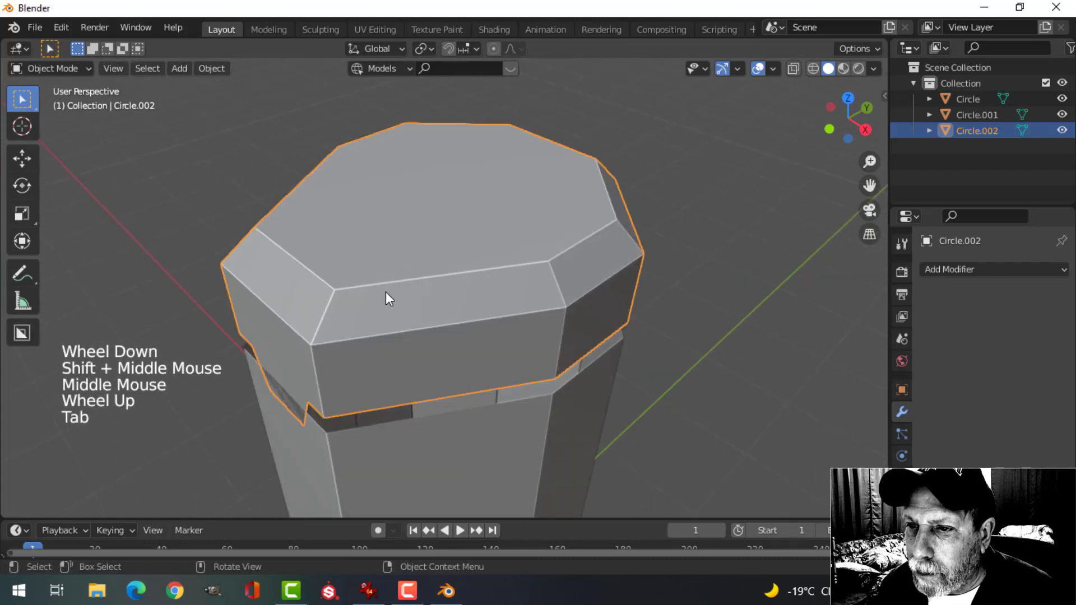
key("Tab")
middle_click_drag(353, 284, 432, 282)
scroll(442, 274, "down", 2)
scroll(448, 271, "up", 1)
key("Tab")
scroll(482, 291, "down", 2)
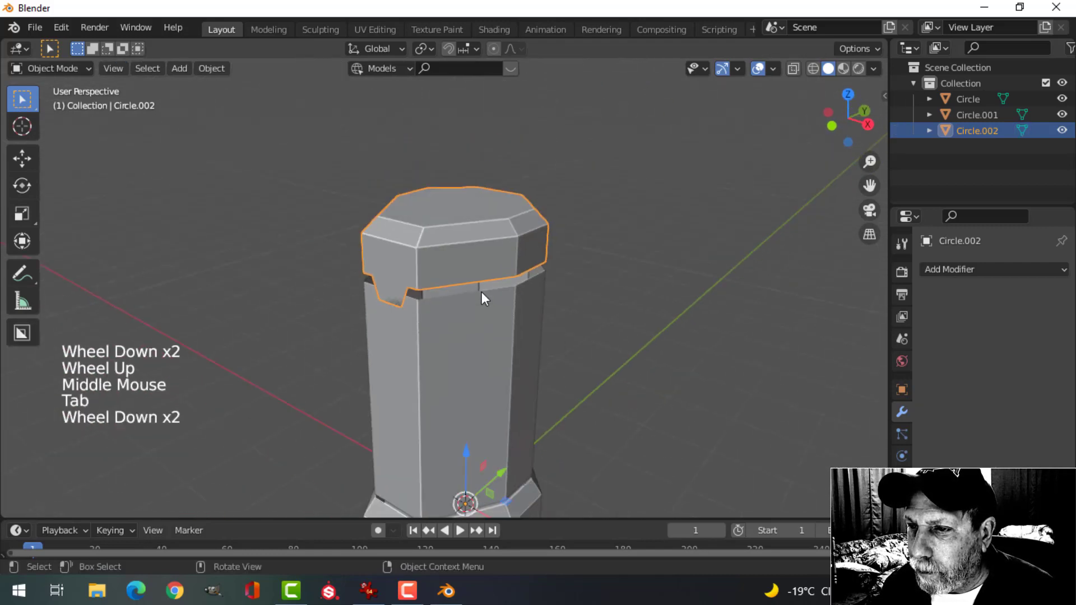
Raise the column's upper edge loop along Z to close the gap beneath the cap
key("alt+a")
middle_click_drag(485, 325, 451, 269, "shift")
left_click(482, 261)
key("Tab")
left_click(420, 191, "alt+shift")
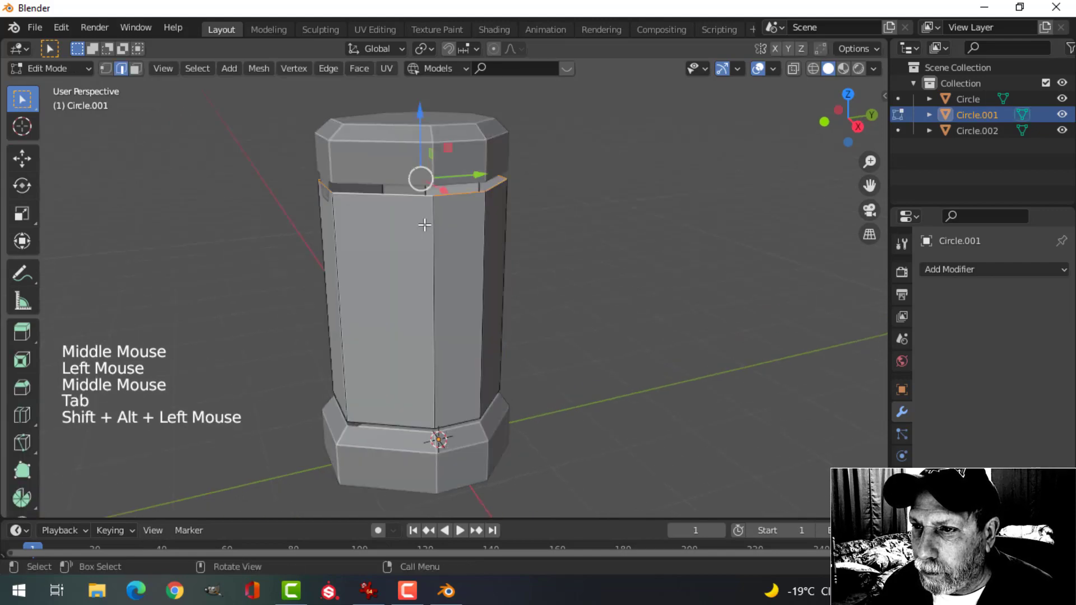
middle_click_drag(420, 190, 417, 148)
left_click(423, 116)
left_click_drag(423, 116, 421, 177)
Move the entire cap mesh up about 0.054 m along Z
key("Tab")
left_click(381, 147)
key("Tab")
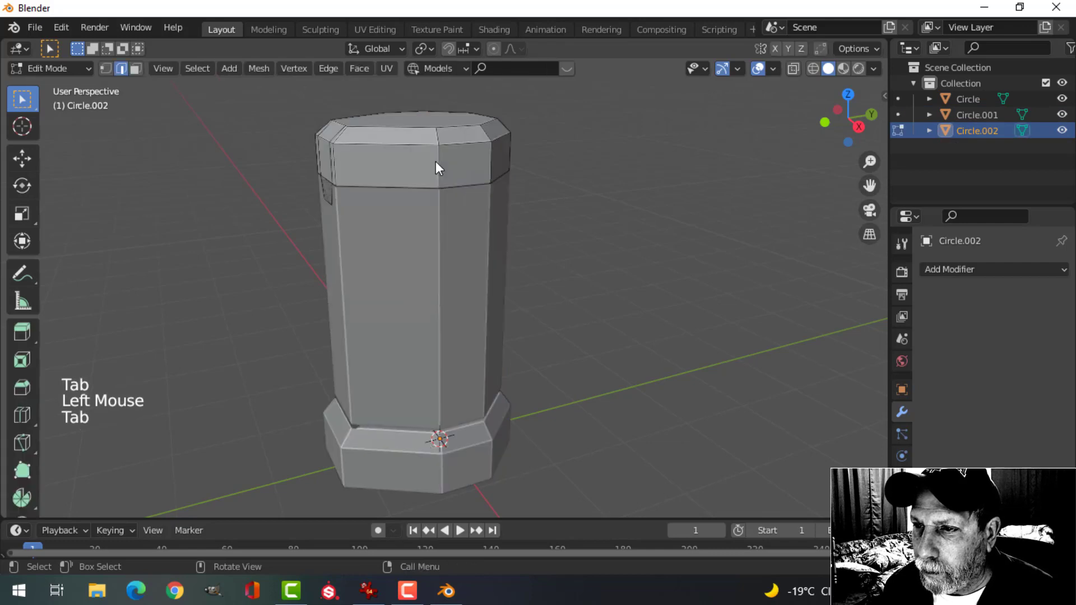
key("a")
left_click_drag(398, 141, 396, 103)
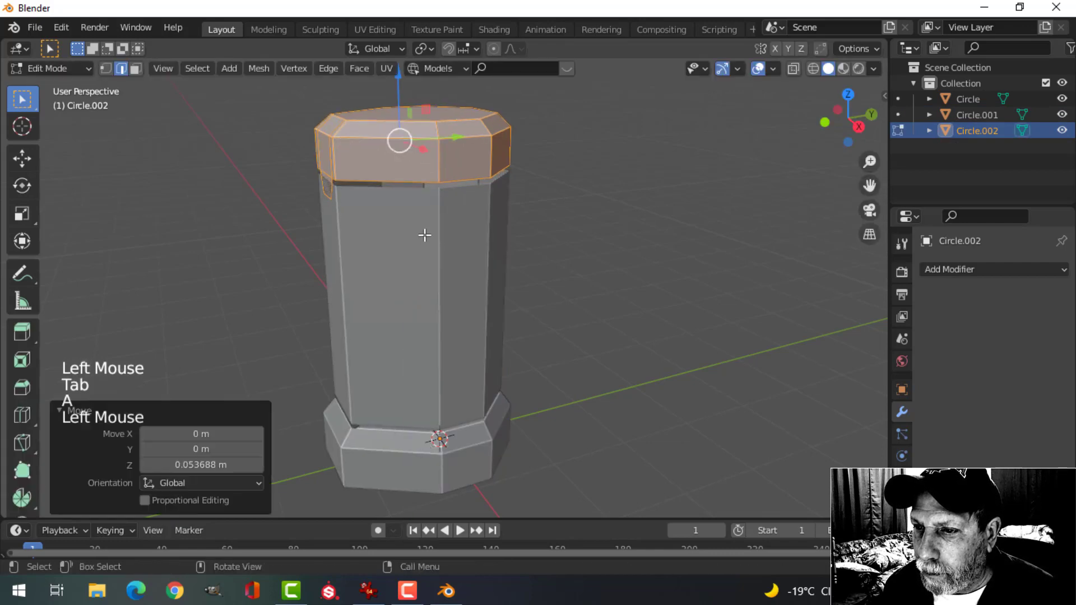
key("alt+a")
Scale the whole column mesh down to about 0.975 between the base ring and the cap
key("Tab")
left_click(412, 256)
key("Tab")
key("a")
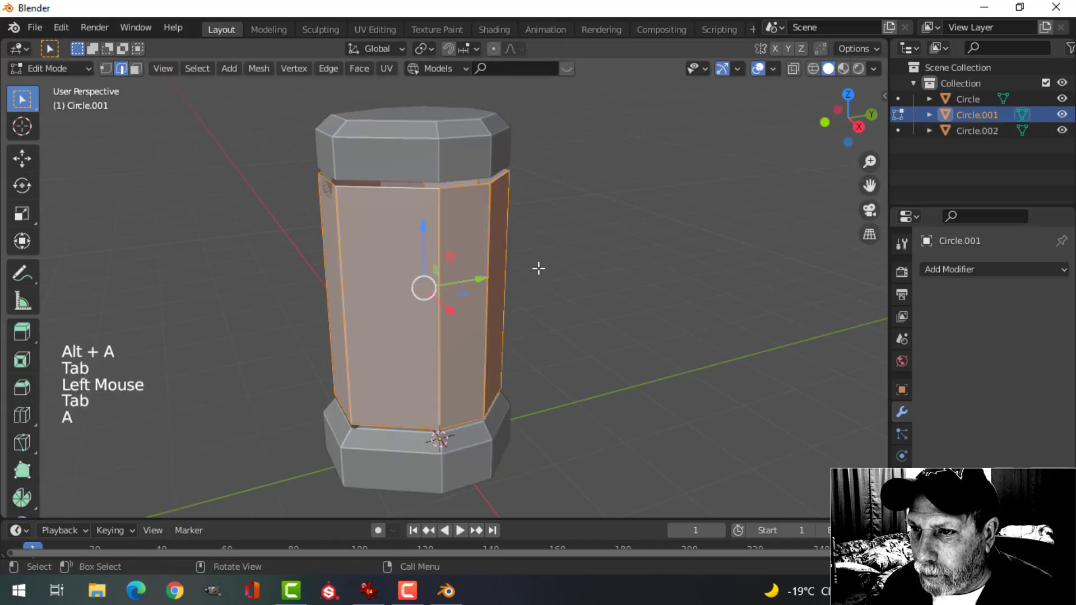
middle_click(547, 280)
key("s")
key("shift")
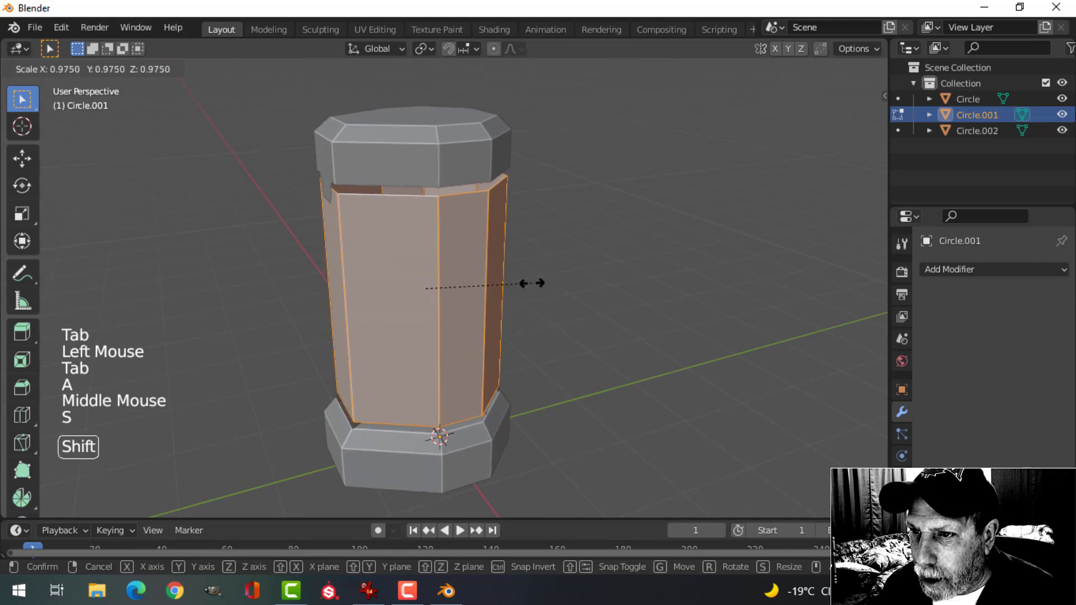
left_click(529, 284)
middle_click(504, 286)
key("Tab")
Deselect everything and enable the Face Orientation overlay
middle_click_drag(446, 289, 493, 303)
scroll(491, 258, "up", 2)
key("alt+a")
left_click(774, 69)
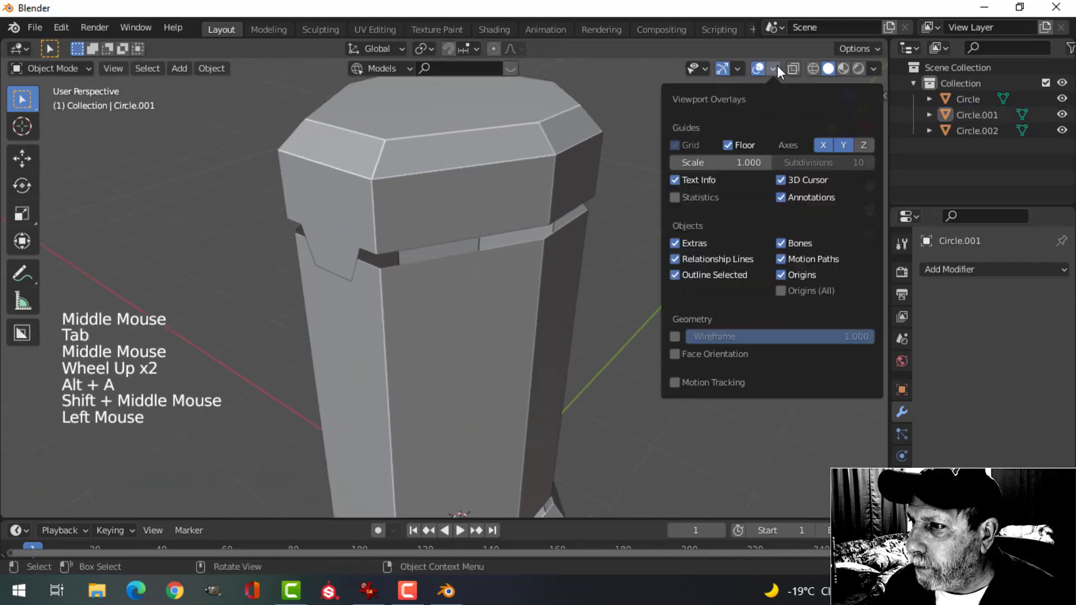
left_click(710, 352)
Recalculate the normals of the entire cap mesh to face outside and return to Object Mode
left_click(497, 188)
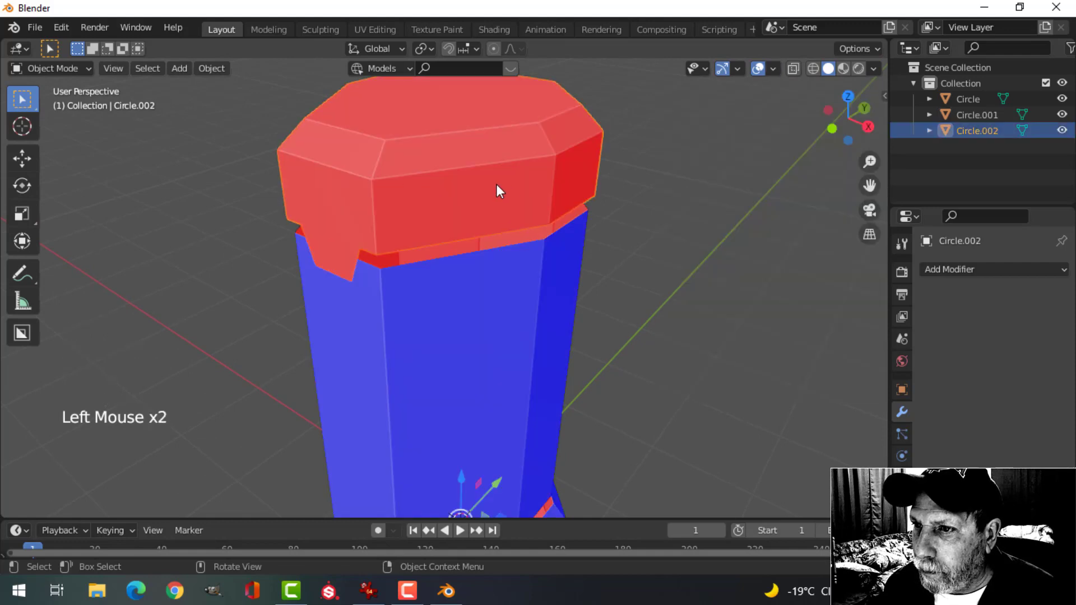
key("Tab")
key("a")
key("alt+n")
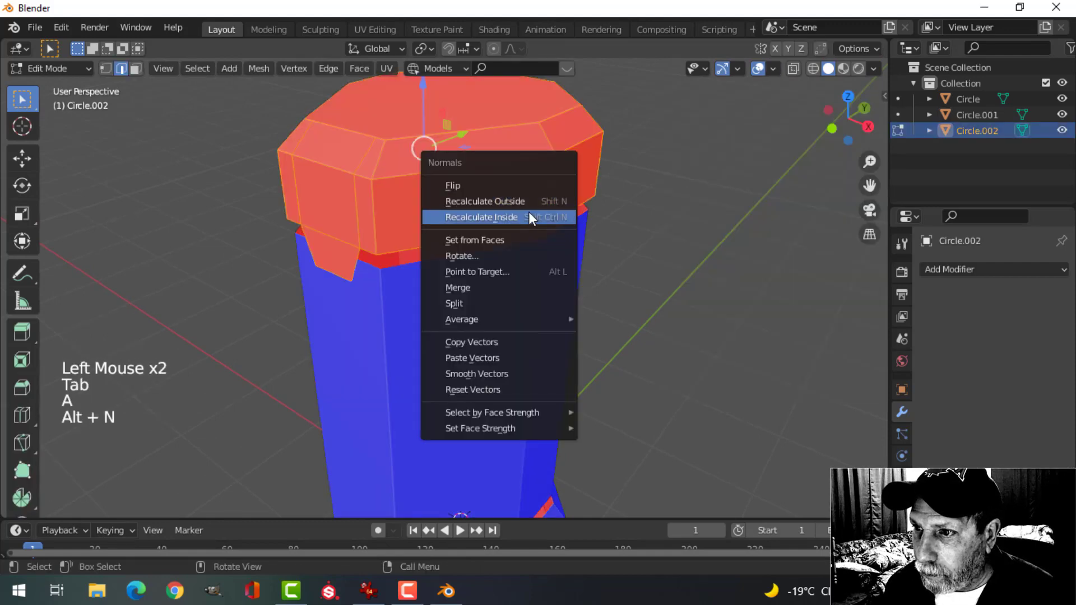
left_click(529, 207)
scroll(527, 280, "down", 4)
scroll(528, 293, "up", 1)
key("alt+a")
middle_click_drag(528, 293, 503, 284, "shift")
key("Tab")
Turn off the Face Orientation overlay
scroll(502, 265, "up", 3)
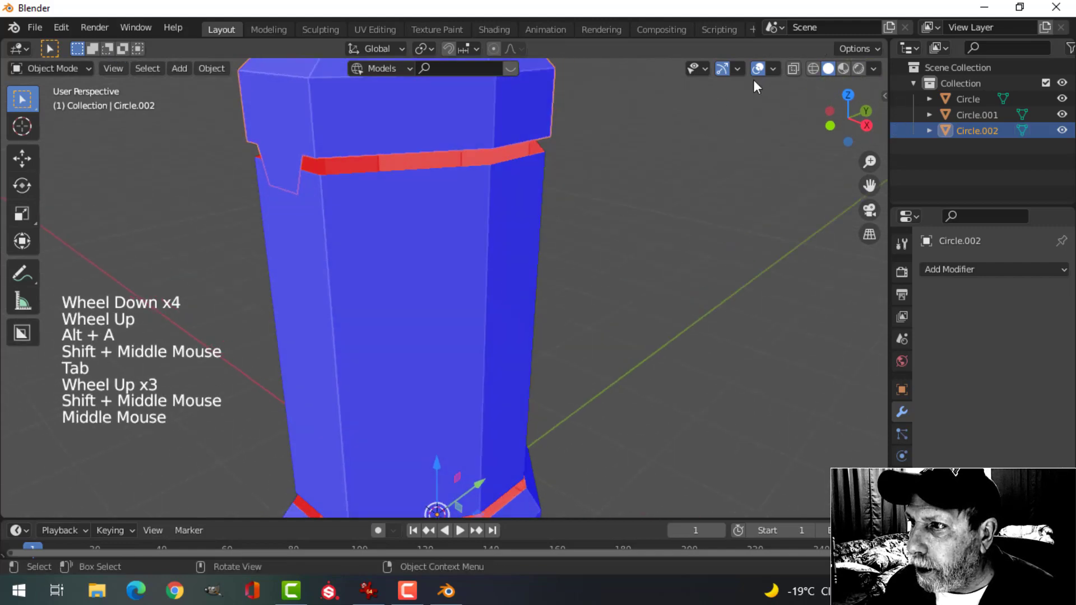
left_click(774, 69)
left_click(701, 355)
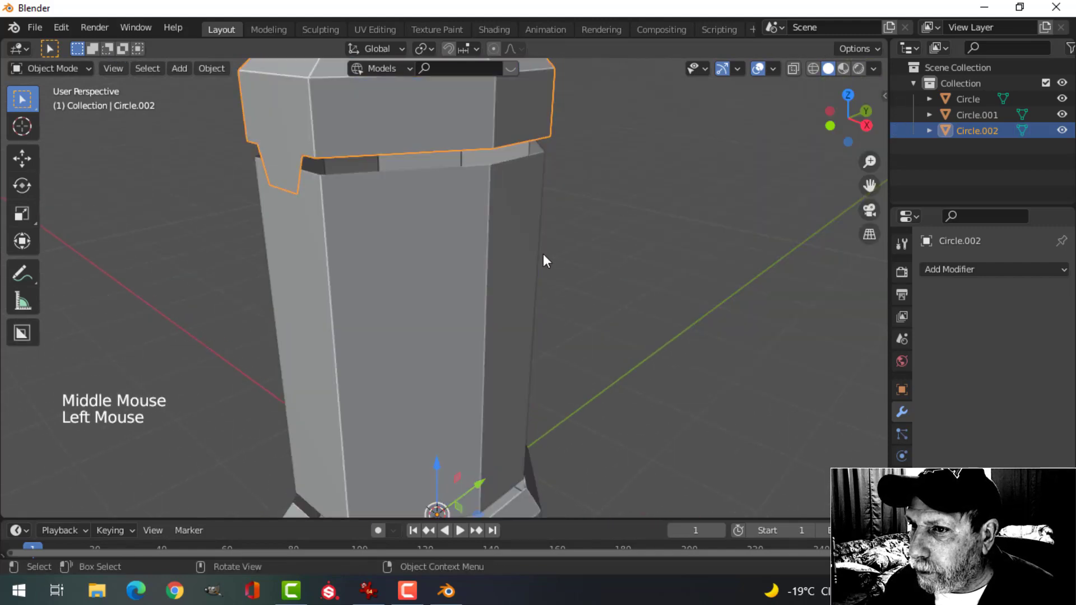
Add a Solidify modifier to the cap with a thickness of 0.04 m
left_click(947, 270)
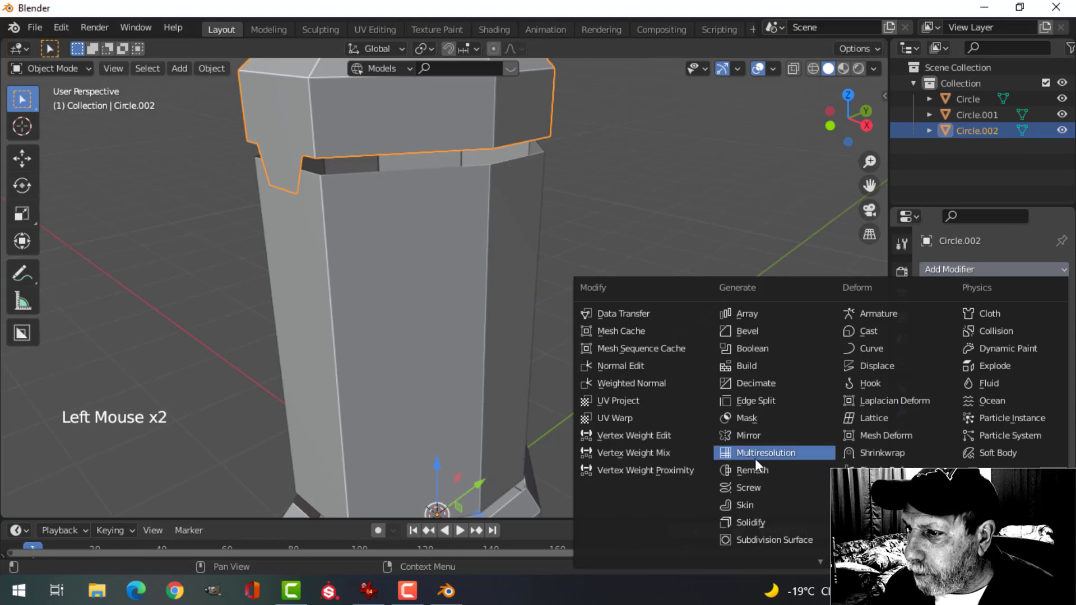
left_click(748, 522)
middle_click_drag(556, 270, 537, 270)
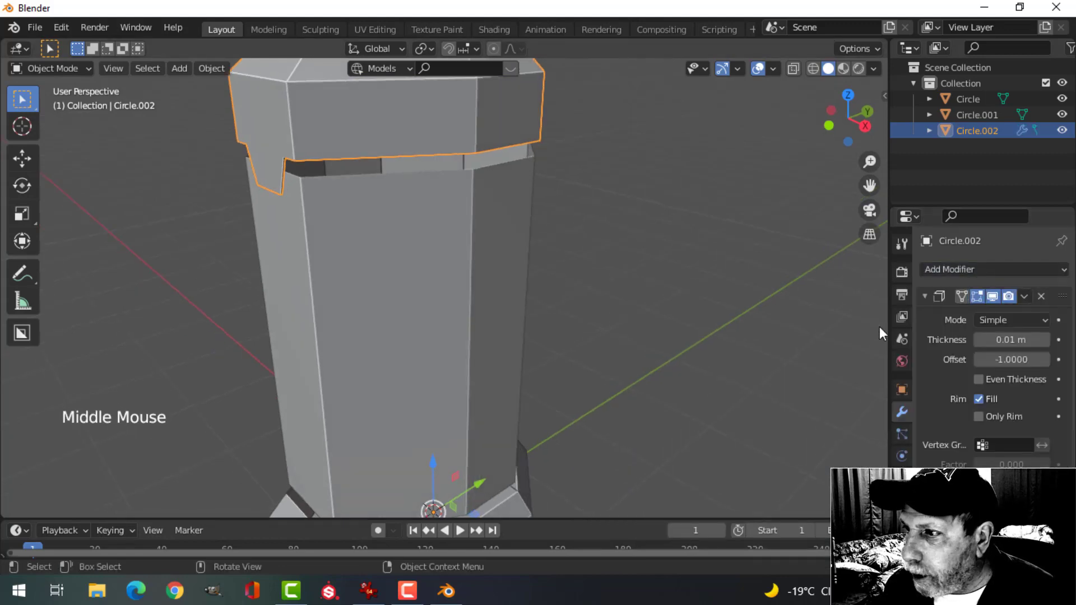
left_click_drag(1017, 340, 1028, 340, "shift")
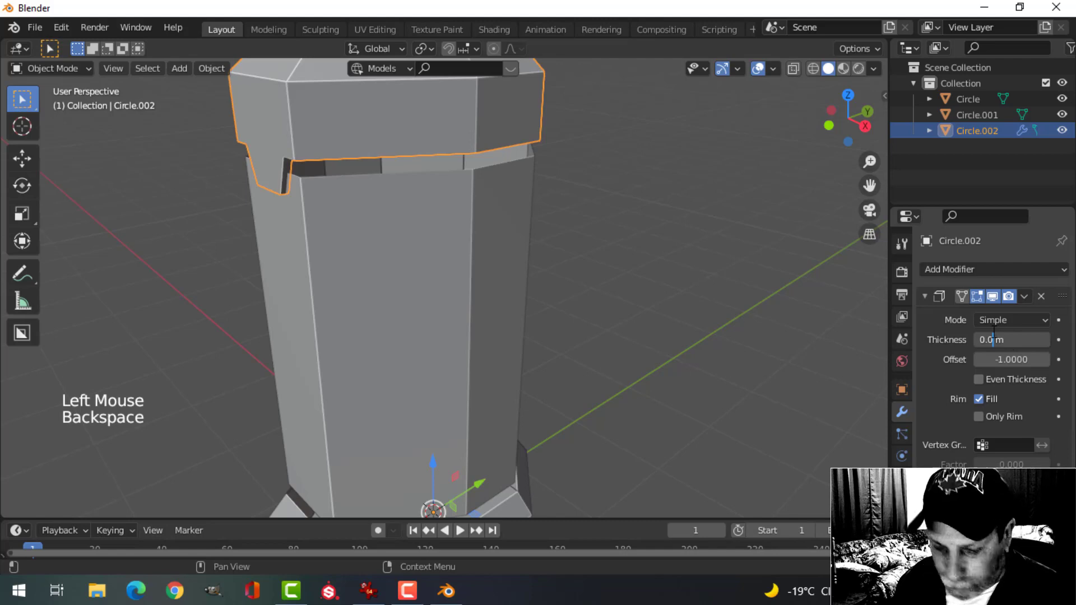
middle_click_drag(602, 329, 487, 237)
scroll(556, 275, "down", 2)
middle_click_drag(556, 273, 456, 249)
scroll(425, 392, "down", 1)
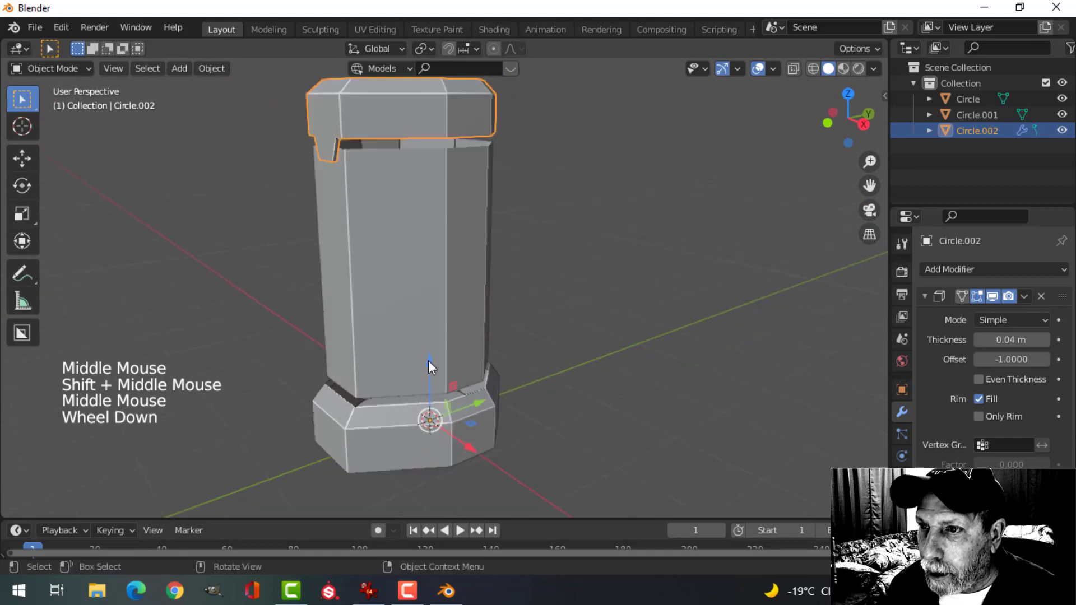
Link the cap's modifiers to the base ring
scroll(431, 352, "down", 1)
middle_click_drag(430, 336, 414, 414, "shift")
left_click(495, 352)
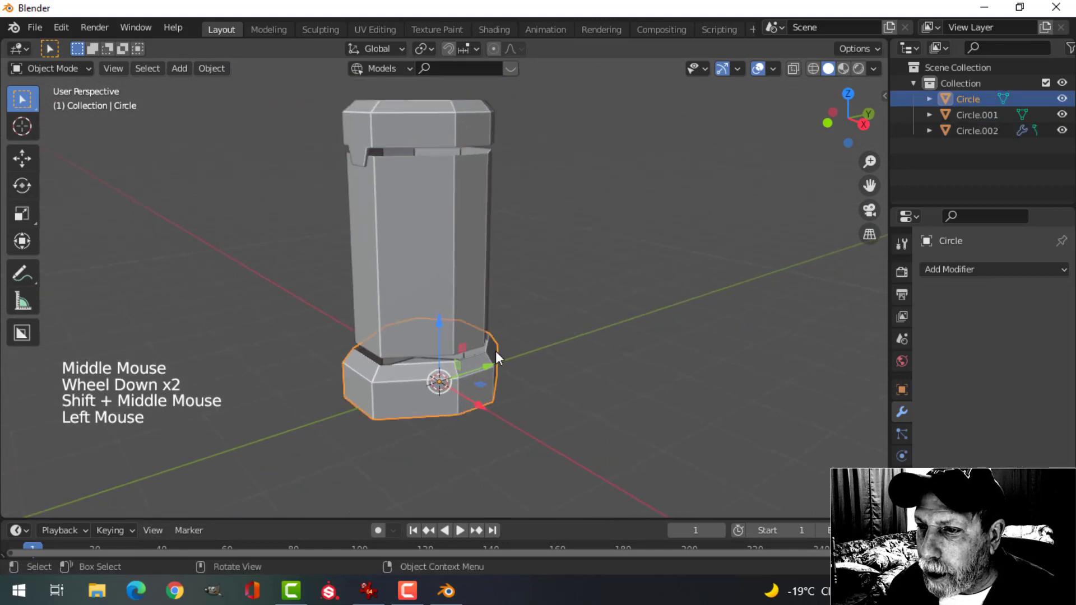
left_click(427, 143, "shift")
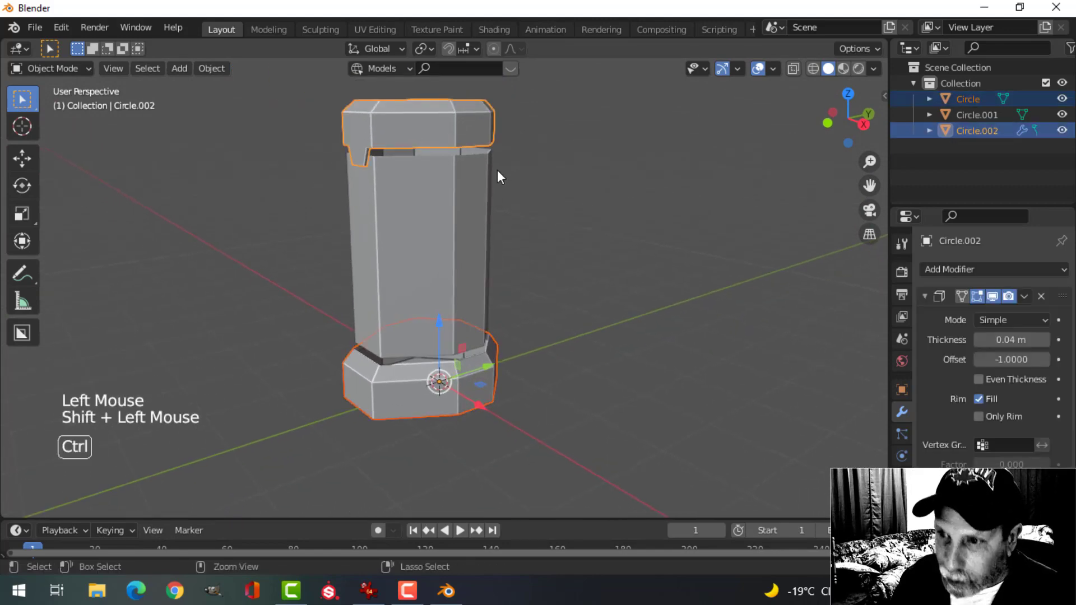
key("ctrl+l")
left_click(437, 282)
scroll(515, 330, "up", 3)
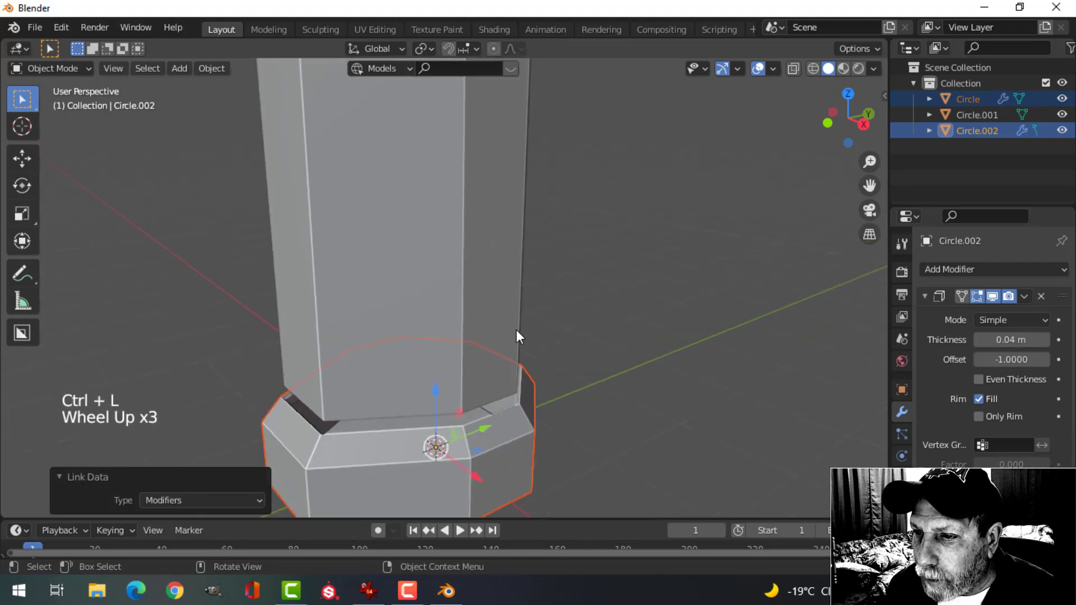
middle_click_drag(516, 329, 535, 298, "shift")
scroll(509, 324, "up", 2)
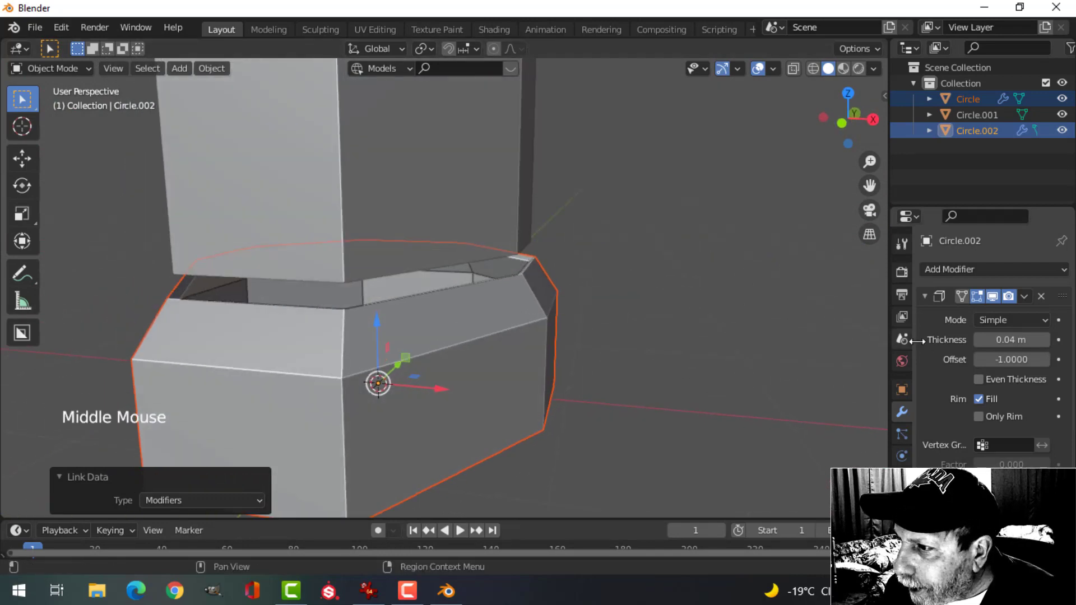
Remove the Solidify modifier from the cap
left_click(1041, 297)
scroll(495, 322, "down", 1)
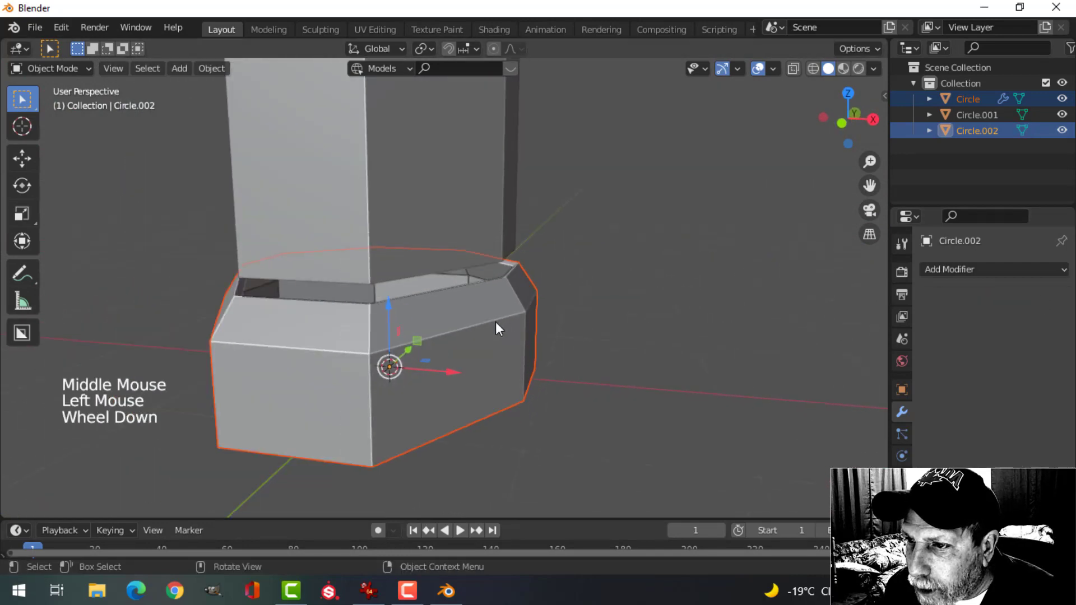
middle_click_drag(495, 322, 451, 326)
key("Tab")
scroll(478, 338, "up", 2)
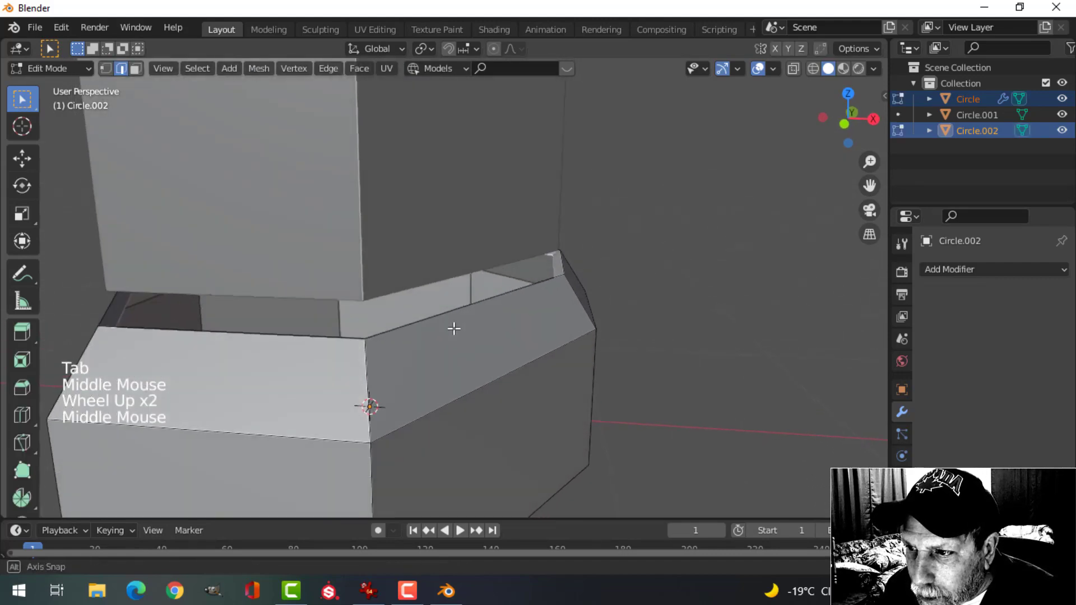
key("Tab")
Isolate the cap and base ring in local view and remove the base ring's Solidify modifier
key("slash")
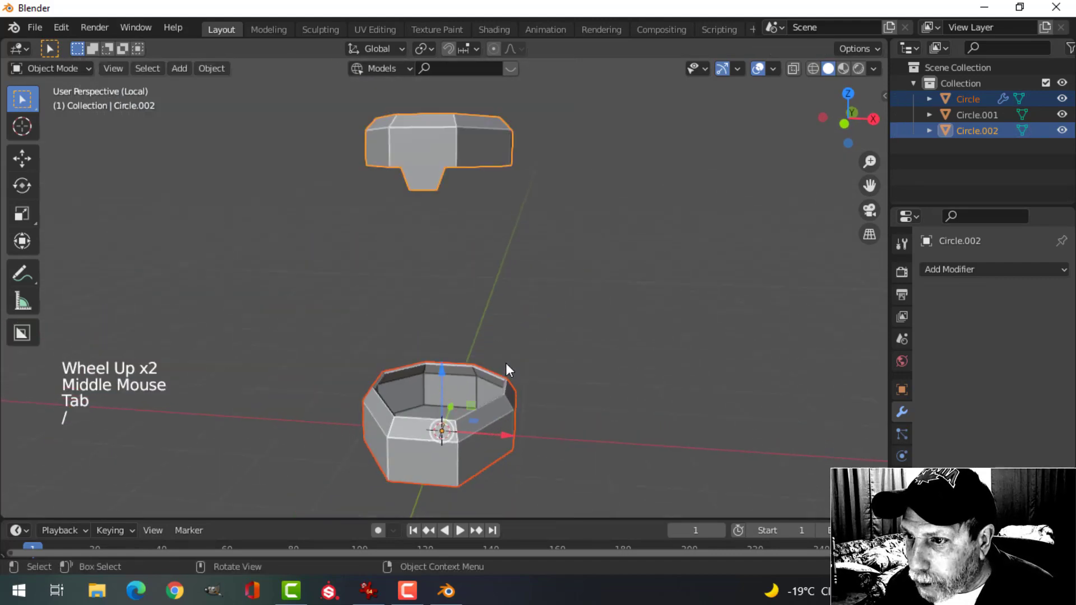
scroll(504, 365, "up", 4)
middle_click_drag(503, 364, 469, 289, "shift")
key("Tab")
scroll(415, 387, "up", 3)
scroll(415, 387, "up", 1, "shift")
middle_click_drag(416, 386, 413, 334, "shift")
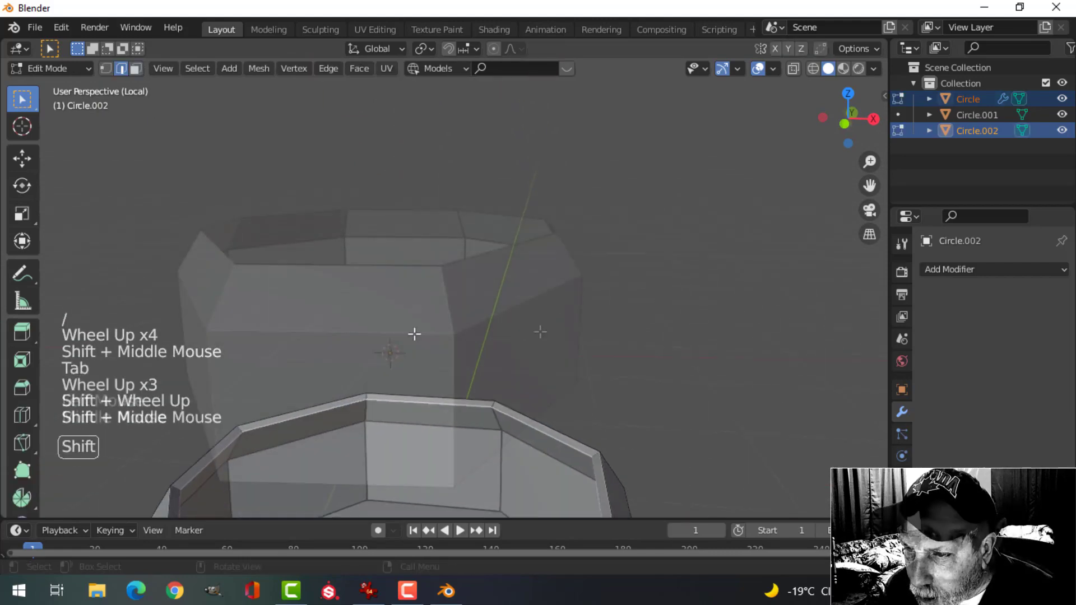
middle_click_drag(540, 331, 504, 324)
key("Tab")
middle_click_drag(504, 324, 490, 364)
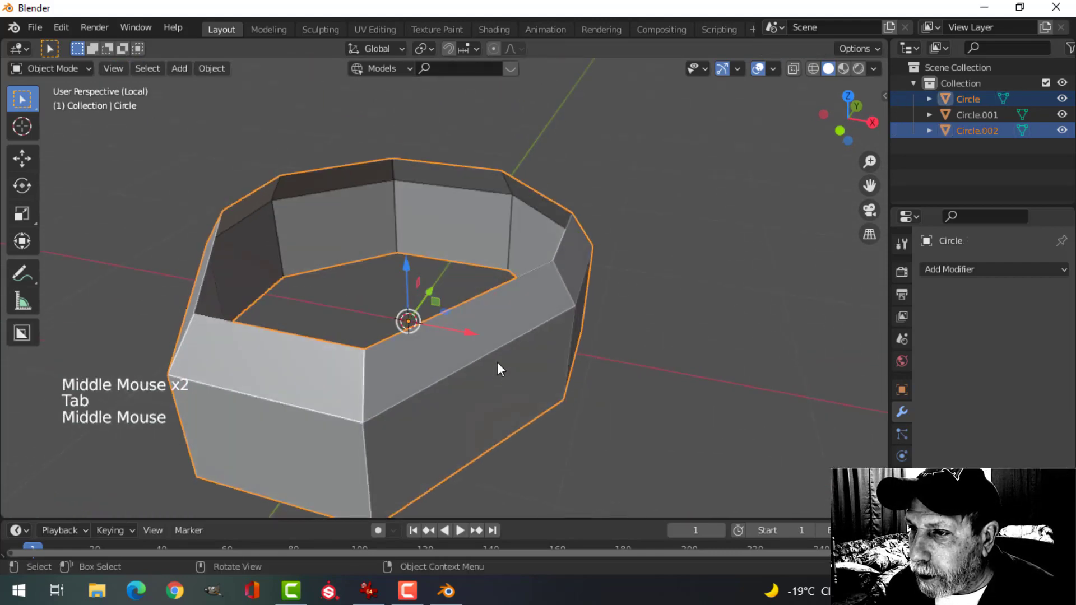
Fill the upper opening of the base ring with a single face from its edge loop
key("Tab")
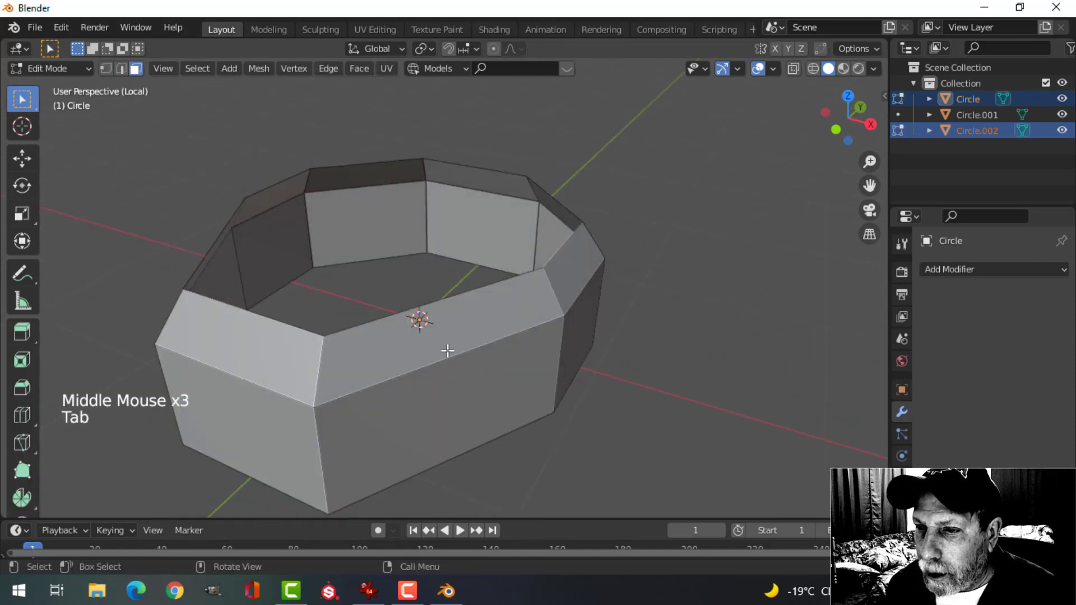
key("2")
left_click(467, 317, "alt+shift")
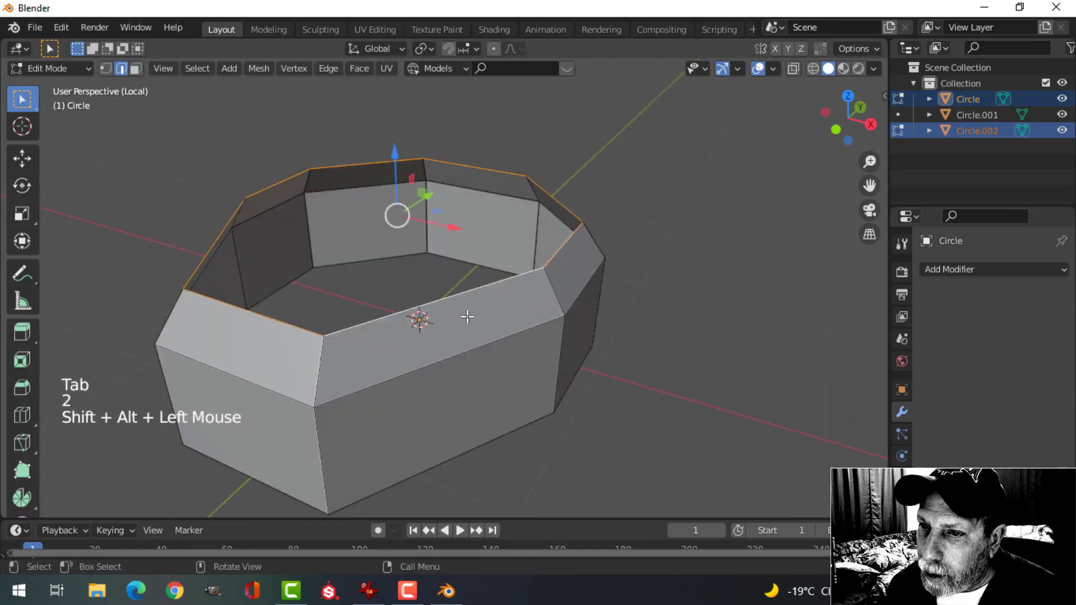
key("f")
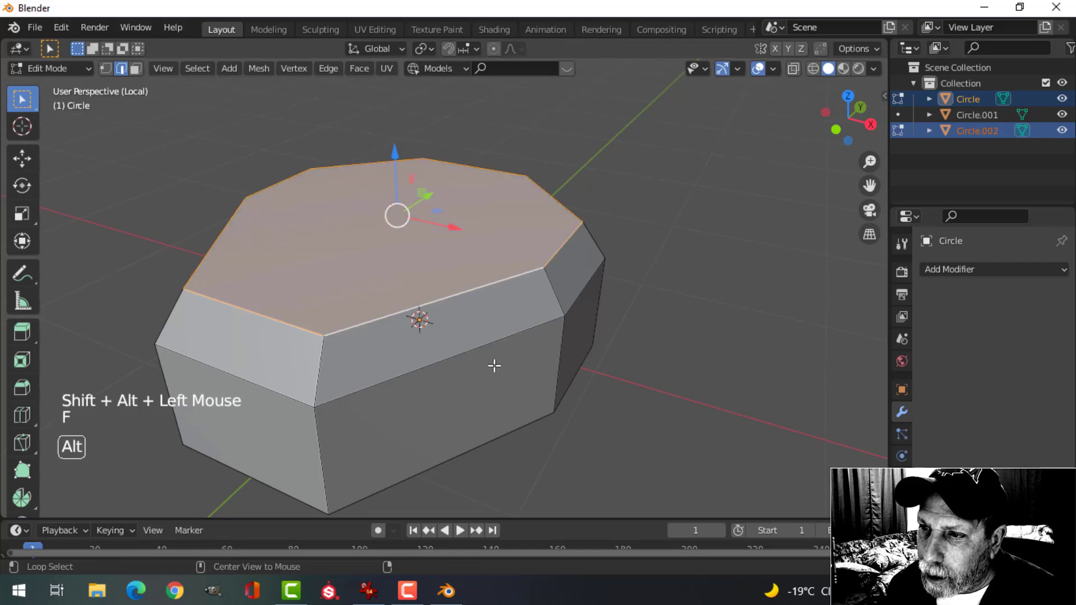
Fill the base ring's remaining opening with a face and leave local view in Object Mode
key("alt+a")
middle_click_drag(494, 365, 430, 353)
left_click(424, 292, "alt+shift")
key("f")
key("alt+a")
scroll(478, 348, "down", 3)
key("Tab")
key("slash")
scroll(451, 333, "down", 2)
scroll(380, 322, "down", 1)
scroll(427, 325, "up", 2)
scroll(420, 300, "down", 4)
middle_click_drag(418, 295, 449, 308, "shift")
scroll(444, 232, "up", 2)
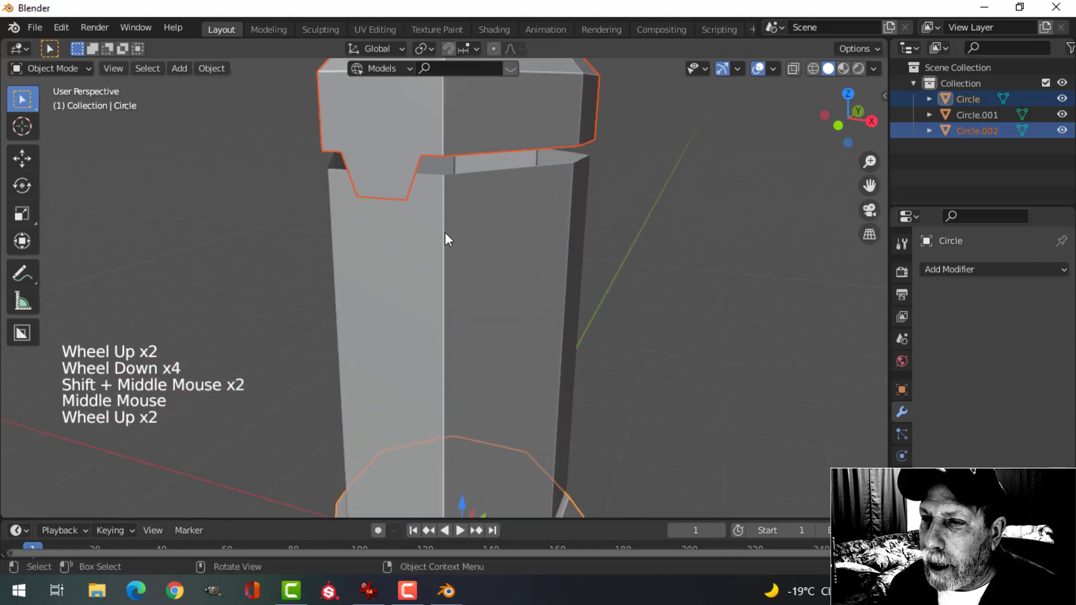
Select the cap, column and base ring and open all three together in Edit Mode with nothing selected
middle_click_drag(445, 231, 487, 328)
left_click(461, 258)
key("Tab")
scroll(461, 269, "down", 1)
key("Tab")
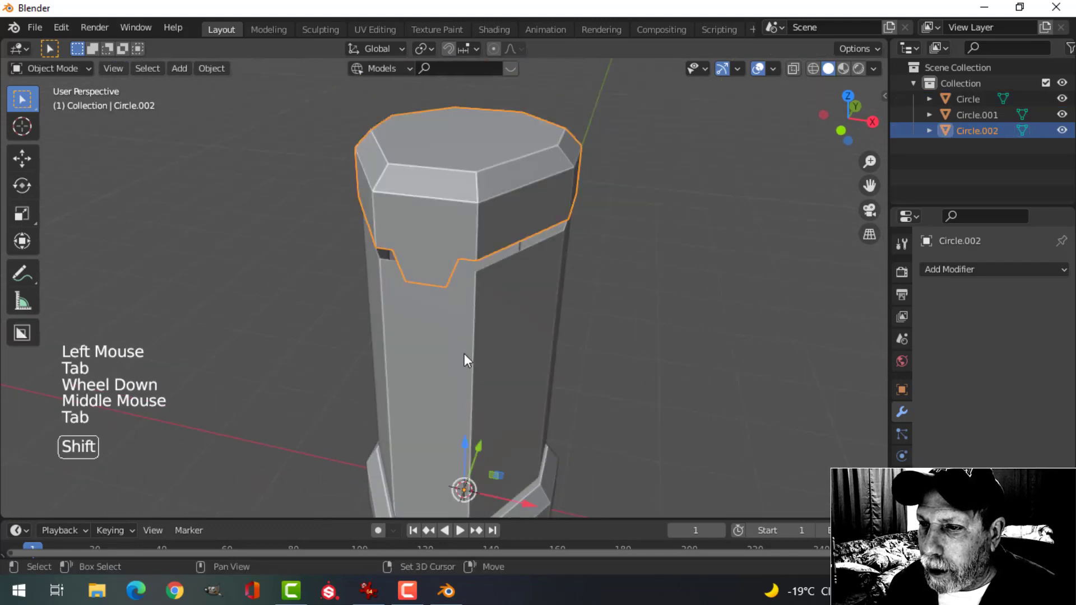
left_click(510, 392, "shift")
middle_click_drag(510, 393, 473, 386, "shift")
left_click(468, 440, "shift")
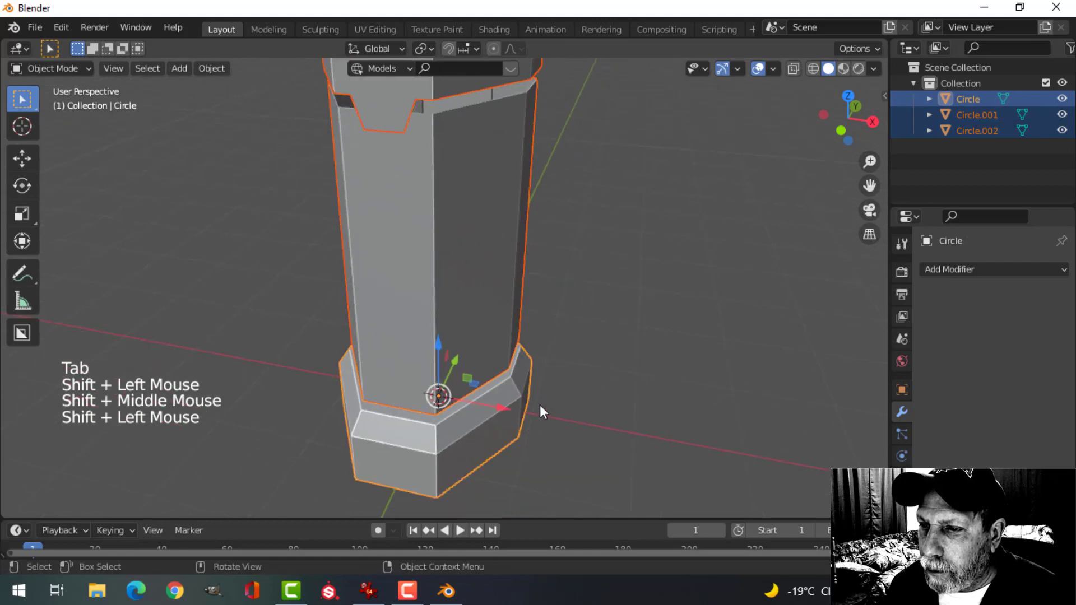
key("Tab")
key("a")
key("alt+a")
middle_click_drag(487, 331, 470, 317, "shift")
key("2")
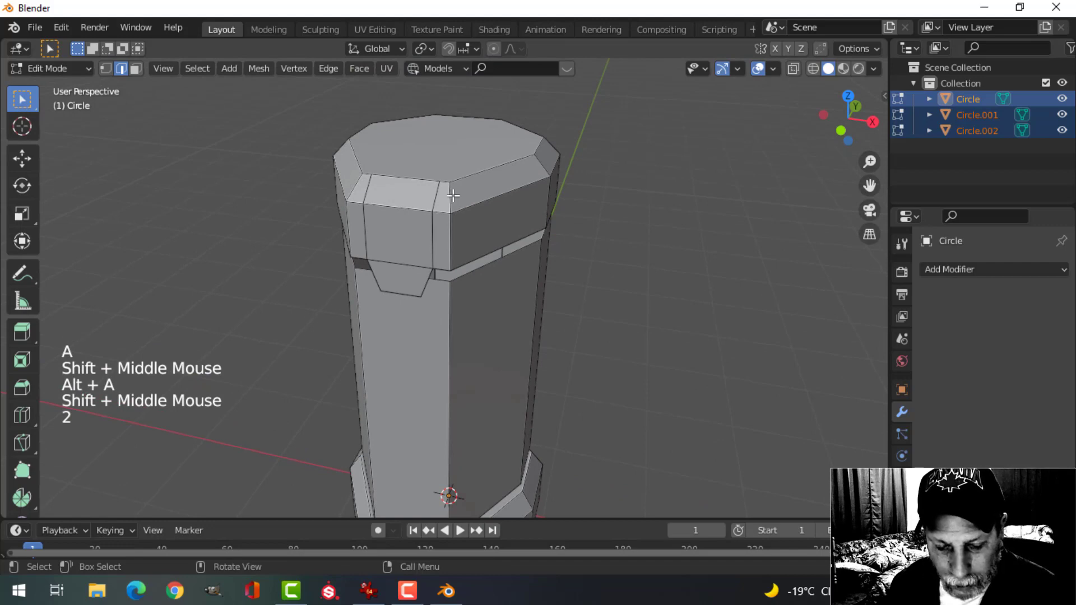
Delete the large top face of the cap
key("3")
left_click(437, 144)
key("x")
left_click(432, 147)
middle_click_drag(502, 250, 505, 236)
scroll(479, 312, "down", 2)
middle_click_drag(480, 313, 480, 364, "shift")
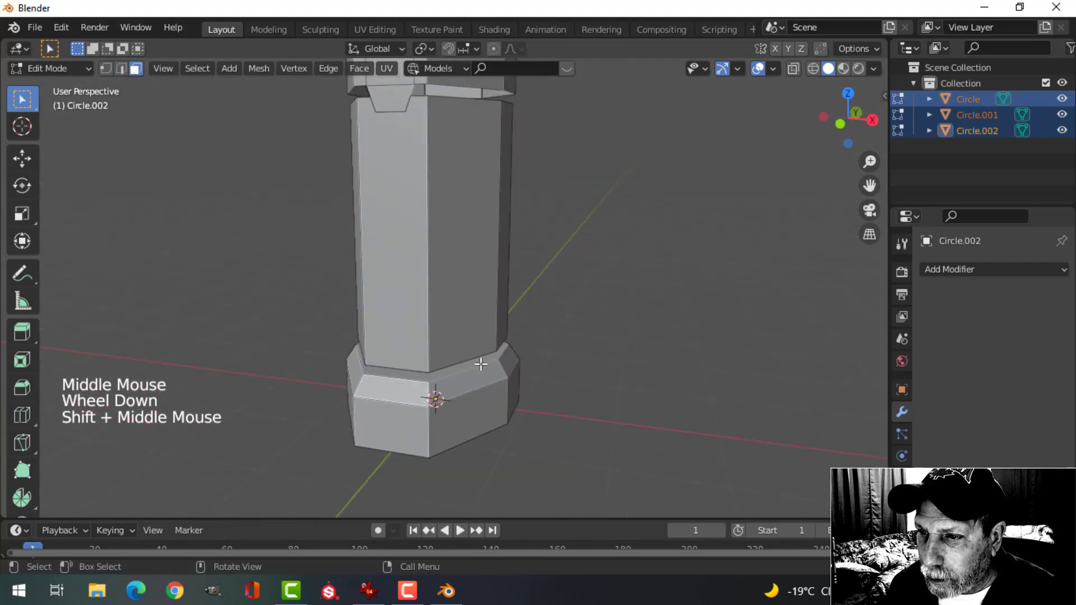
middle_click_drag(458, 237, 468, 293, "shift")
key("2")
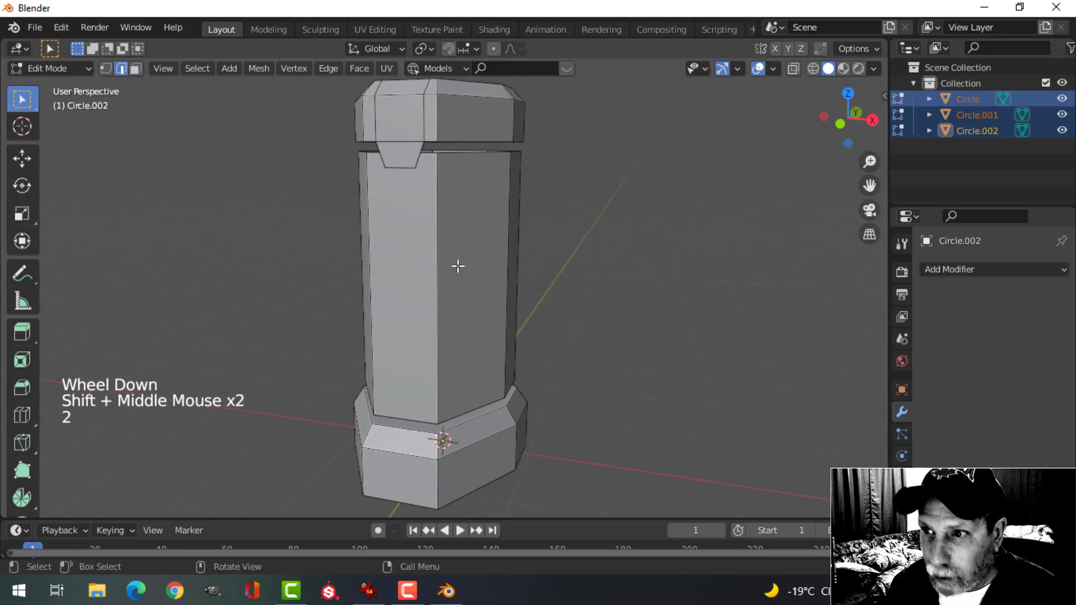
left_click(437, 115, "alt+shift")
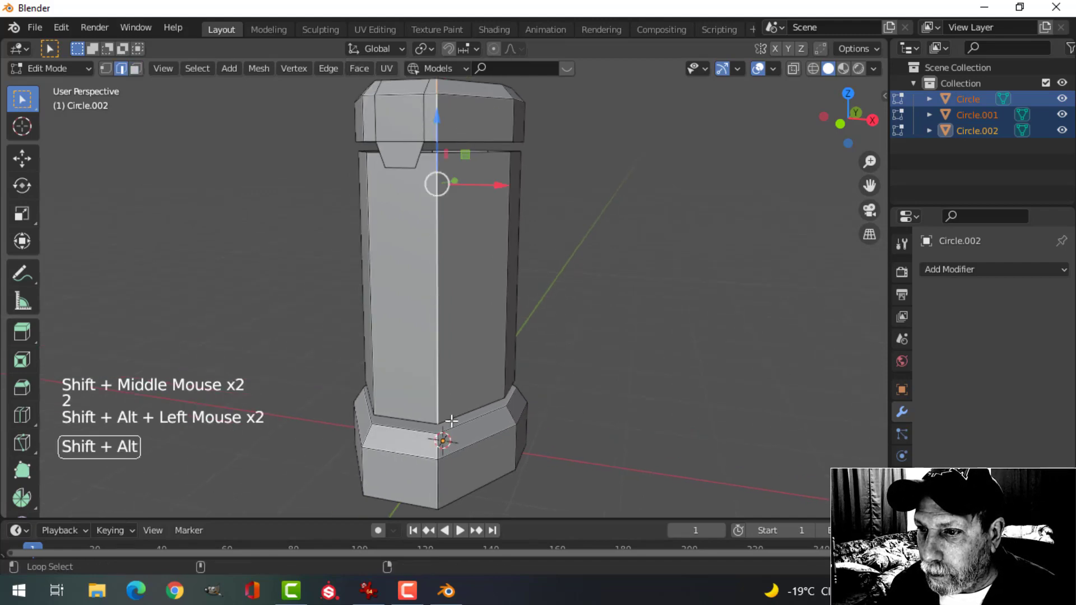
left_click(361, 462, "alt+shift")
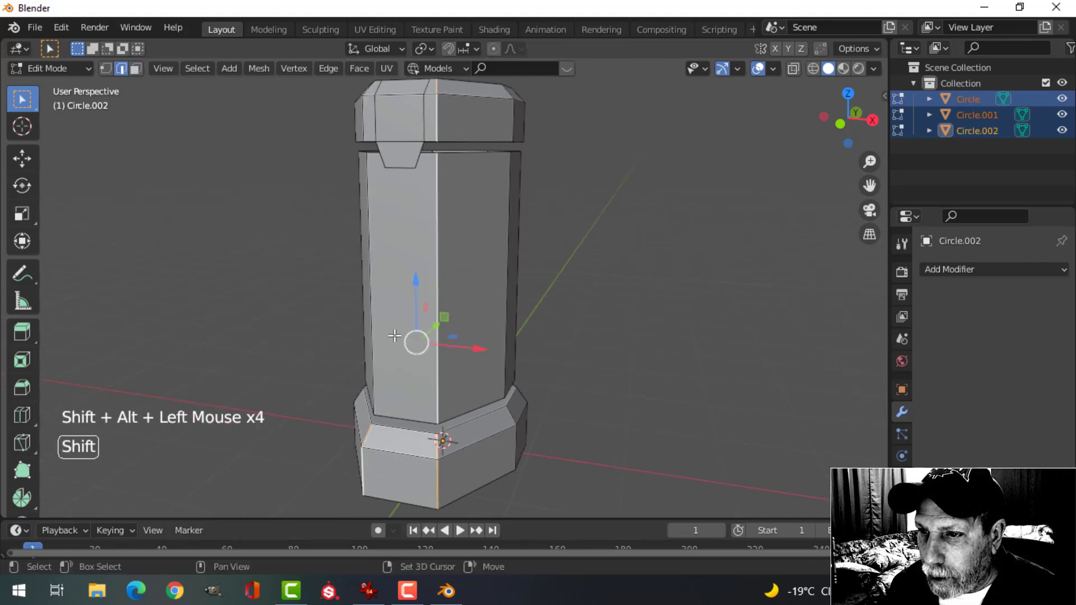
middle_click_drag(361, 462, 452, 335)
left_click(425, 237, "alt+shift")
middle_click_drag(426, 238, 492, 268)
scroll(520, 246, "up", 2)
key("alt+a")
Delete the tab face hanging below the cap's lower edge
key("3")
left_click(476, 237)
key("x")
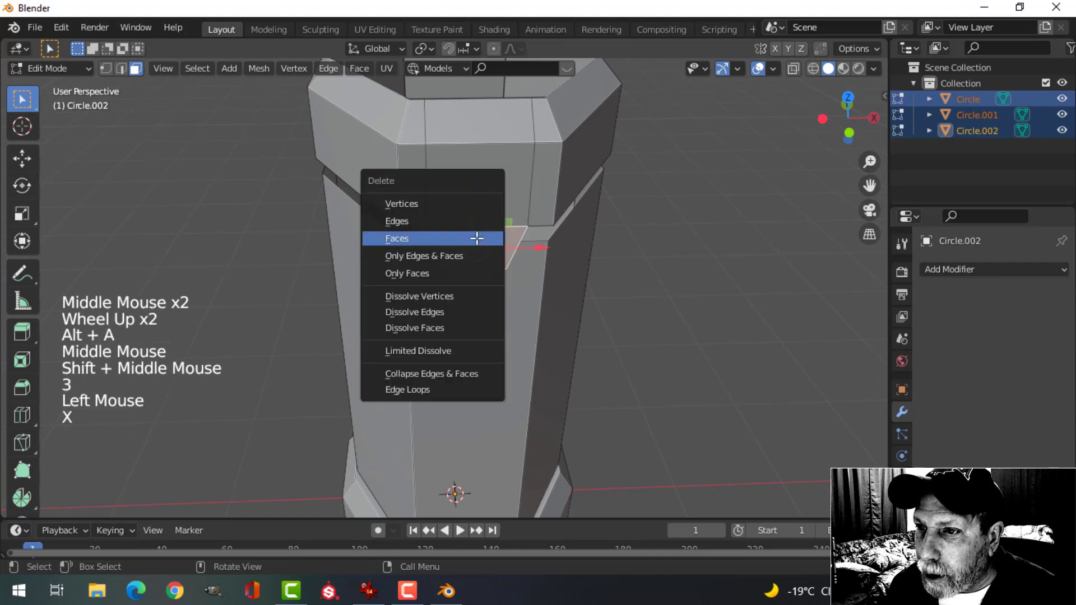
left_click(482, 237)
Dissolve the two extra vertical edge loops on the cap side where the tab was attached
key("2")
left_click(468, 181, "alt+shift")
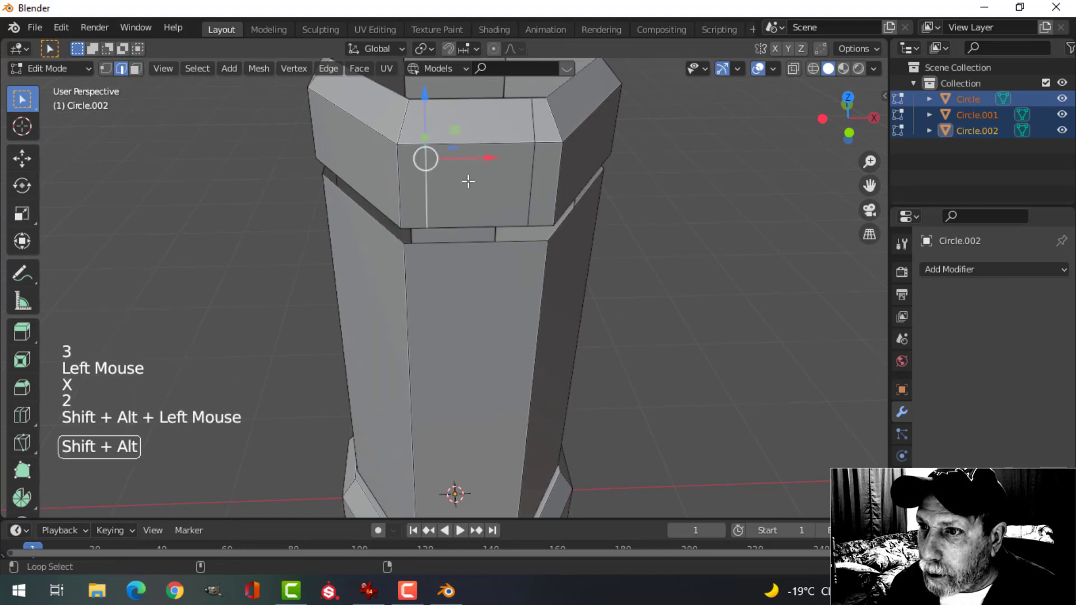
key("x")
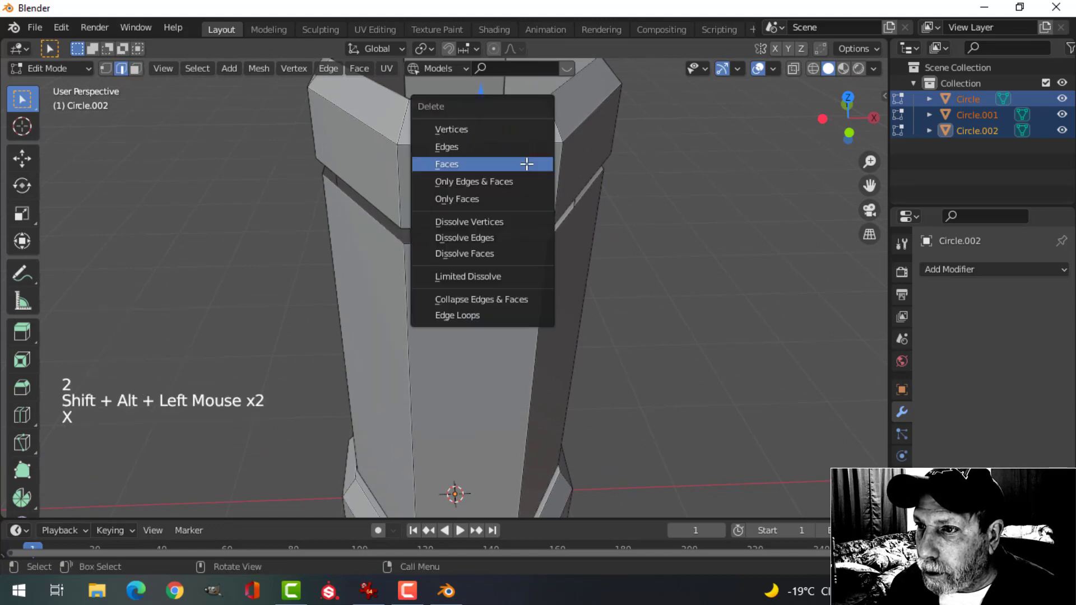
left_click(504, 238)
Select all the vertical corner edges around the cap, column and base ring
left_click(419, 162, "alt+shift")
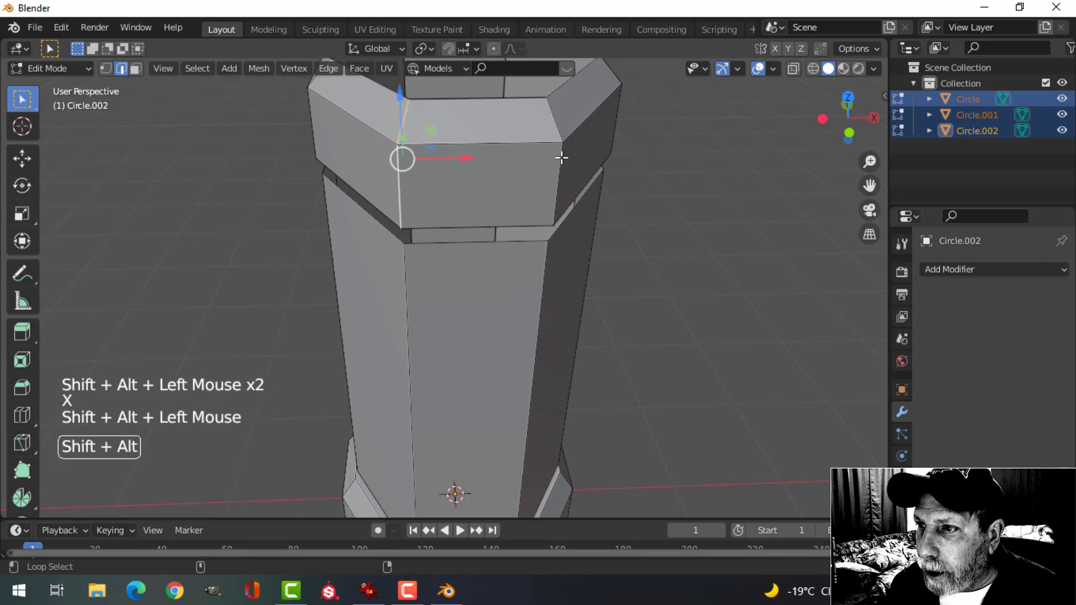
left_click(561, 158, "alt+shift")
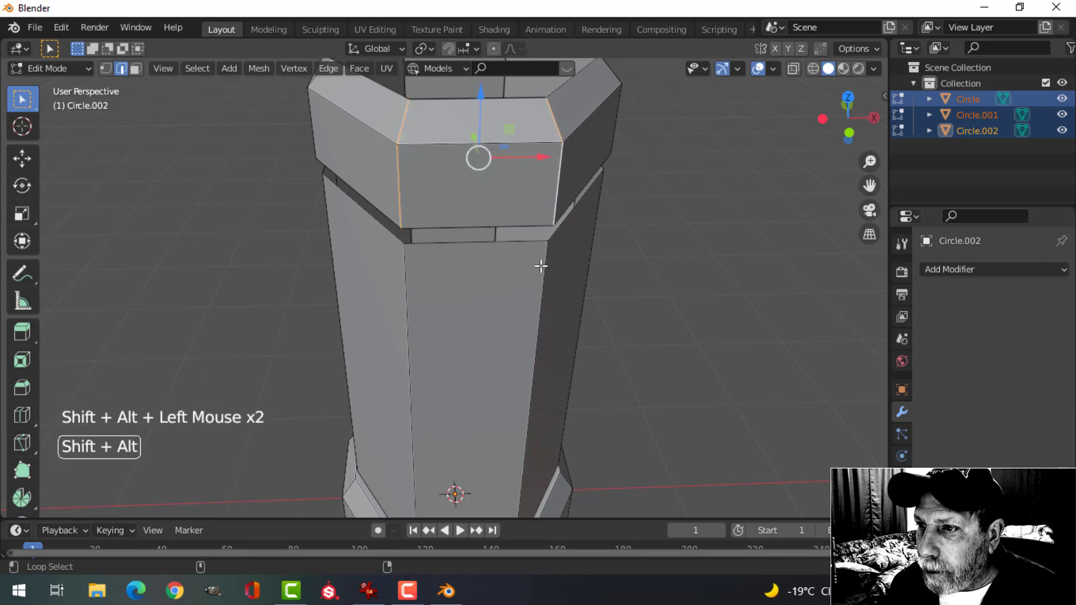
left_click(408, 291, "alt+shift")
middle_click_drag(581, 286, 432, 218)
left_click(441, 188, "alt+shift")
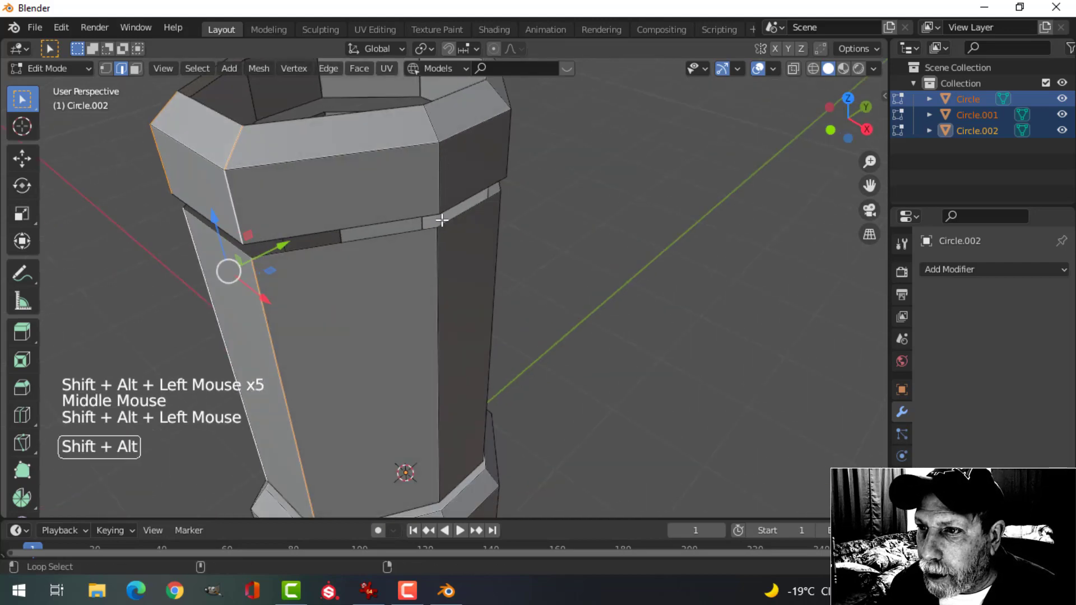
left_click(437, 155, "alt+shift")
left_click(435, 272, "alt+shift")
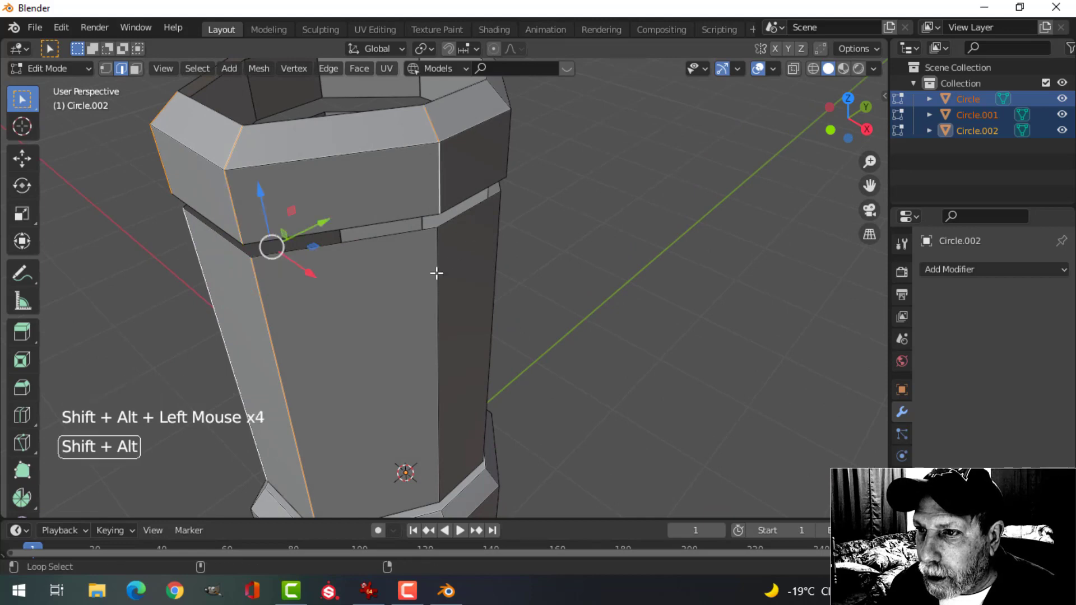
middle_click_drag(485, 296, 413, 267)
left_click(386, 367, "alt+shift")
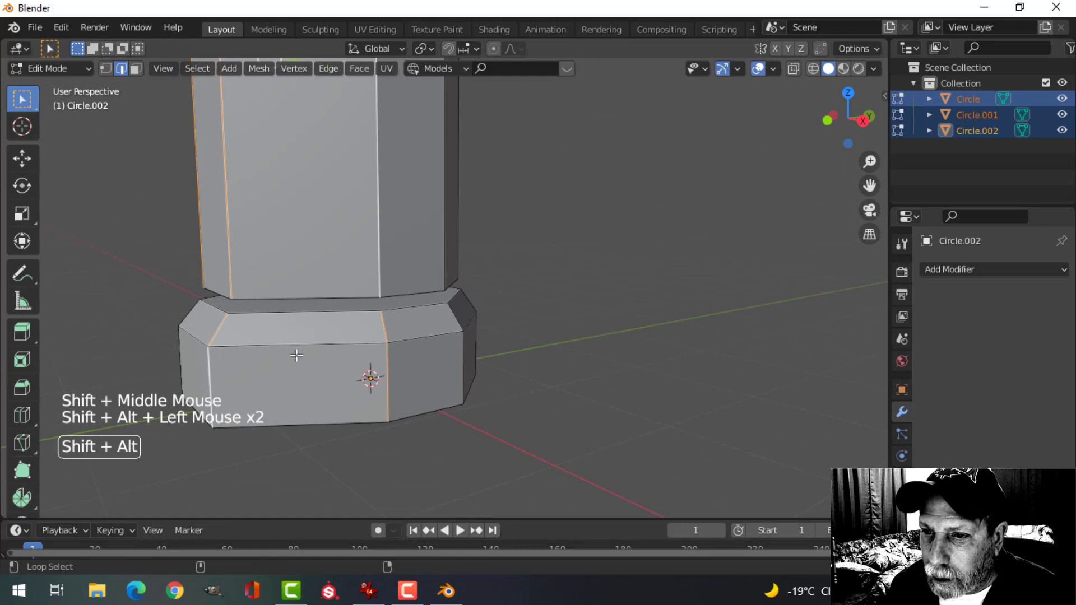
middle_click_drag(528, 355, 477, 318)
left_click(379, 259, "alt+shift")
left_click(504, 335, "alt+shift")
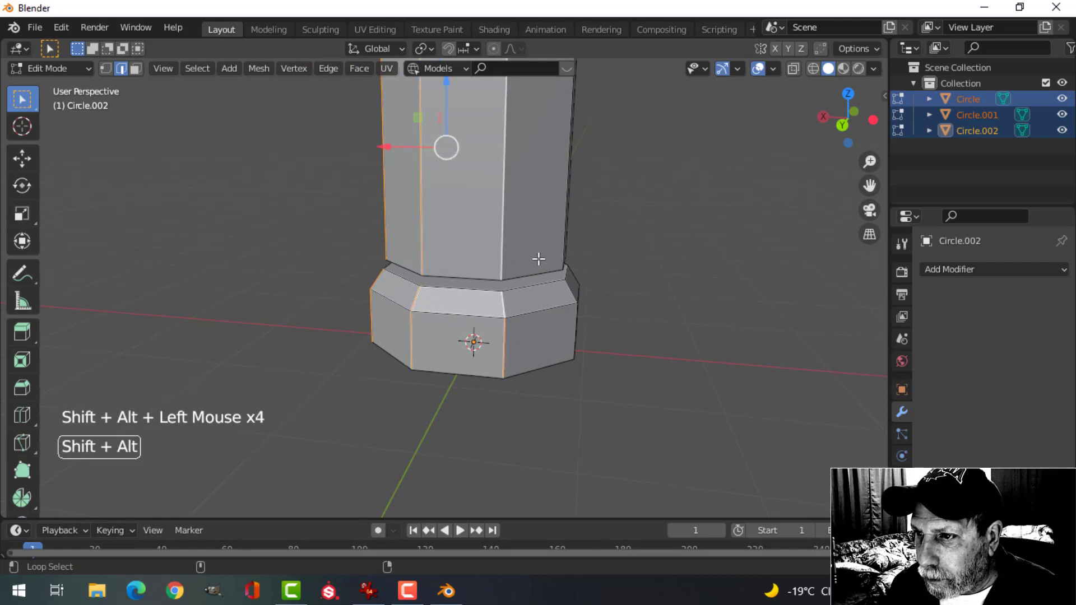
middle_click_drag(538, 258, 245, 223)
left_click(23, 158)
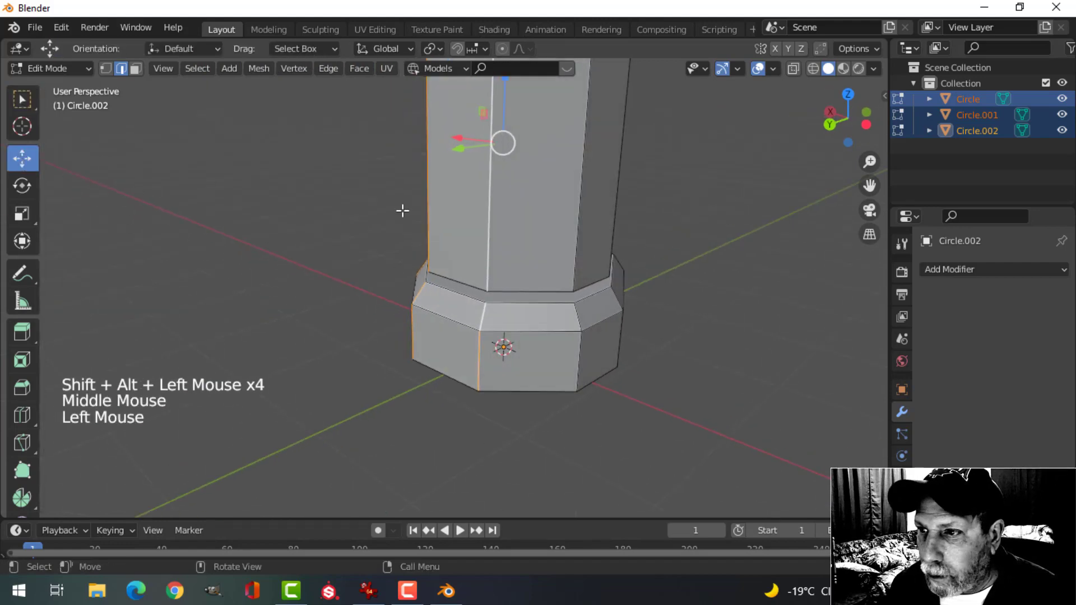
left_click(575, 342, "alt+shift")
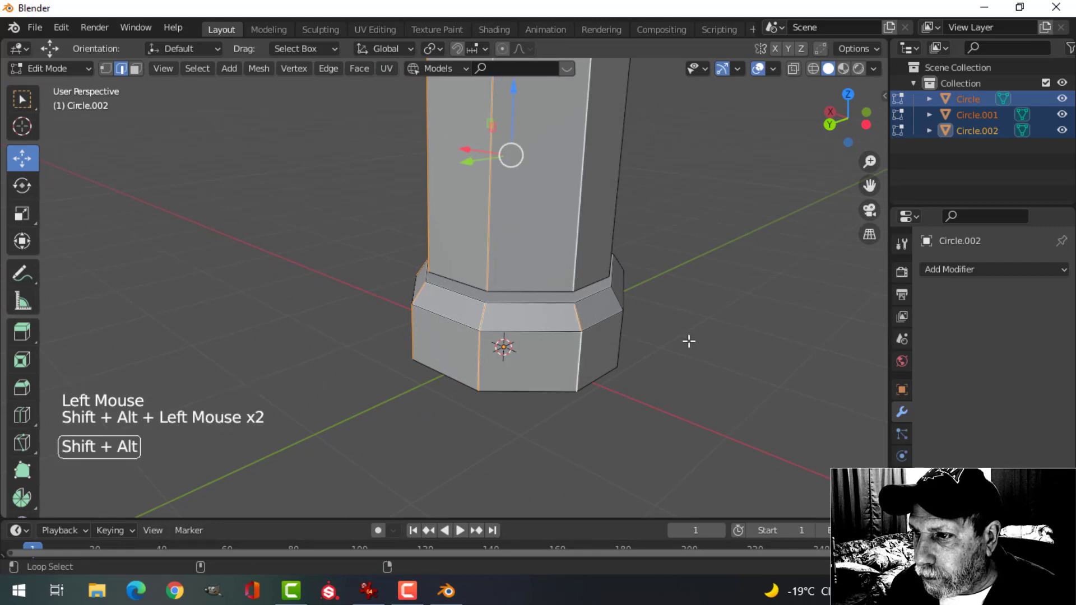
middle_click_drag(688, 341, 591, 340)
left_click(556, 363, "alt+shift")
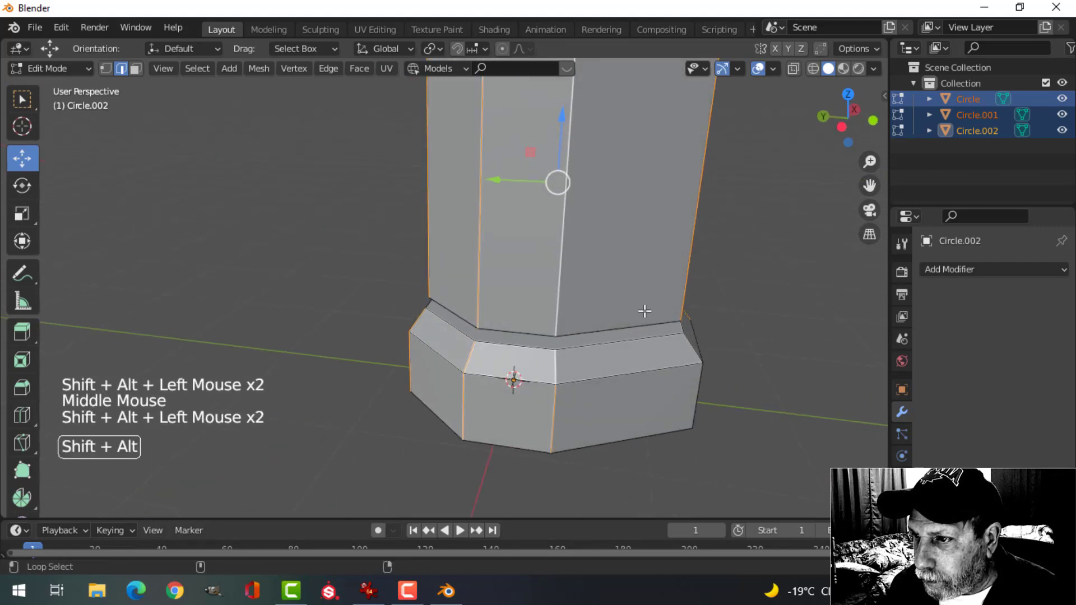
scroll(644, 310, "down", 1, "alt+shift")
scroll(644, 311, "down", 1)
middle_click_drag(689, 339, 619, 346)
left_click(577, 377, "alt+shift")
scroll(570, 239, "down", 3)
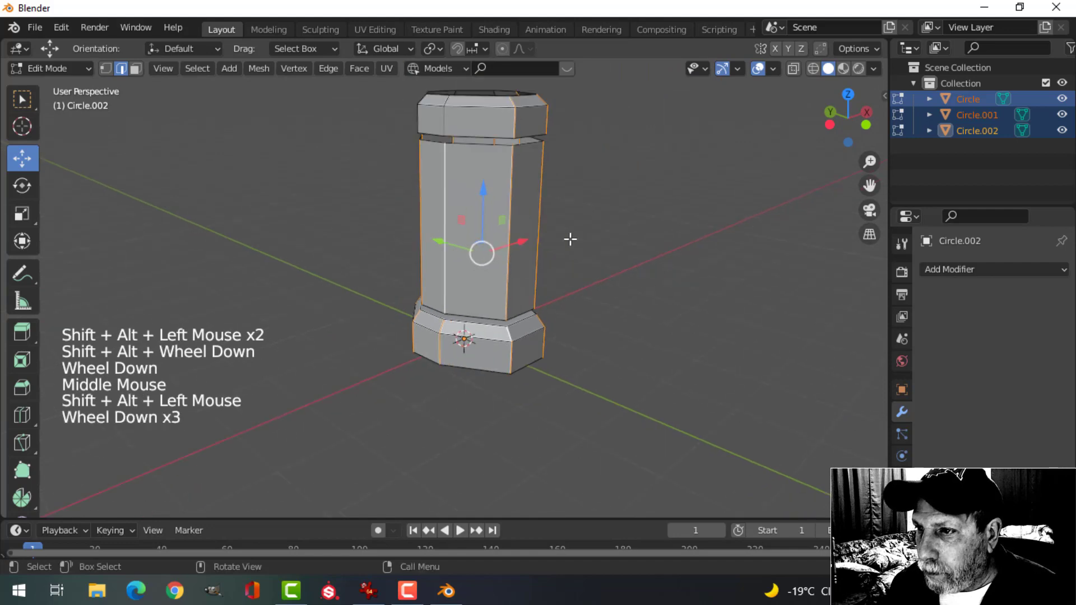
middle_click_drag(570, 239, 561, 375, "shift")
scroll(561, 374, "up", 2)
left_click(426, 274, "alt+shift")
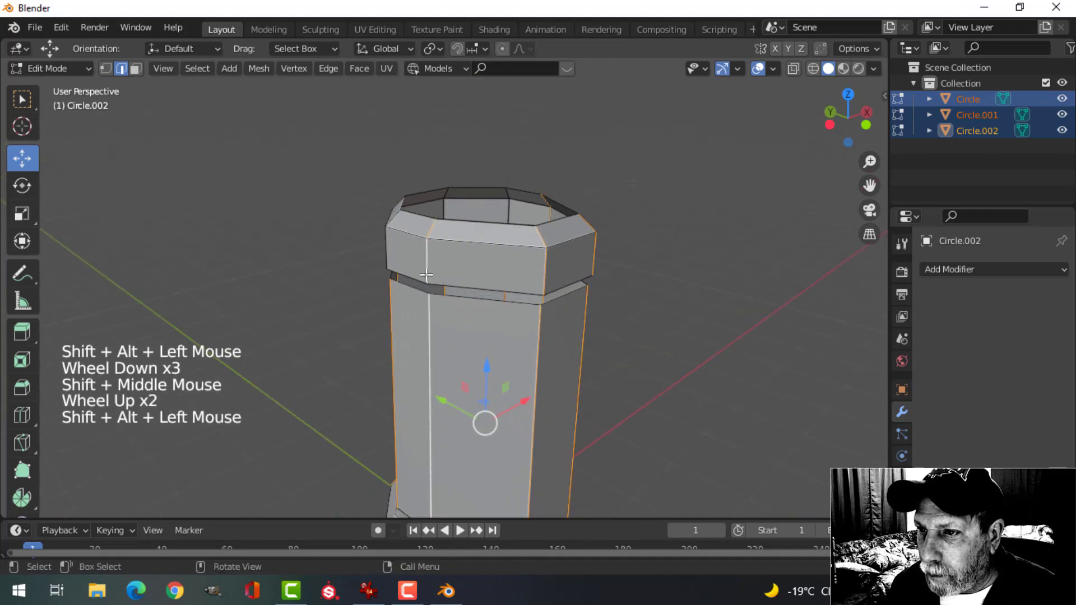
middle_click_drag(426, 274, 564, 288)
left_click(587, 258, "alt+shift")
left_click(483, 295, "alt+shift")
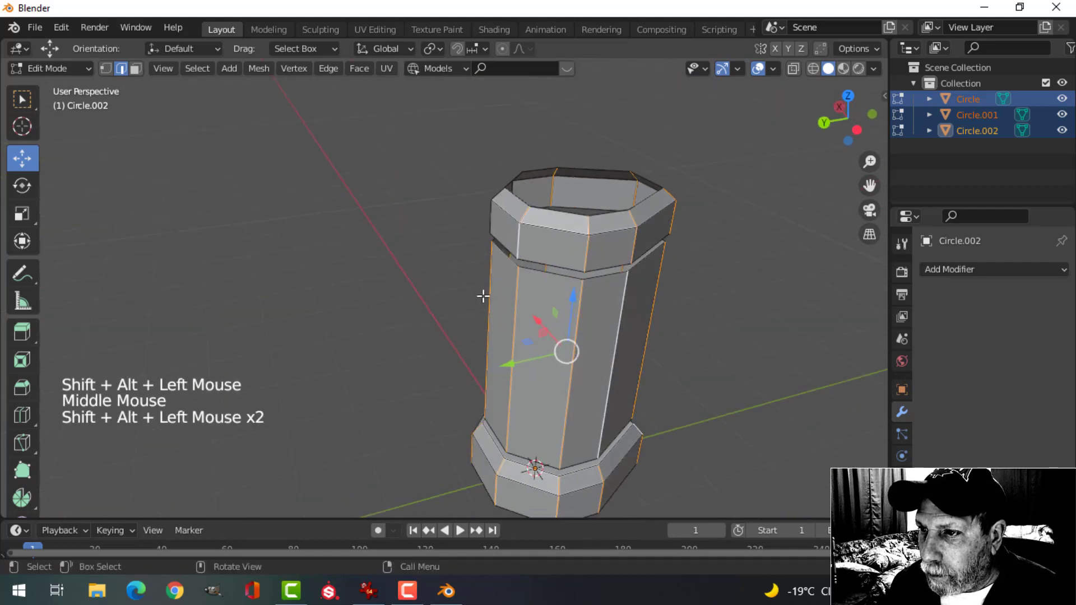
middle_click_drag(483, 295, 623, 290)
left_click(432, 260, "alt+shift")
middle_click_drag(432, 259, 428, 217)
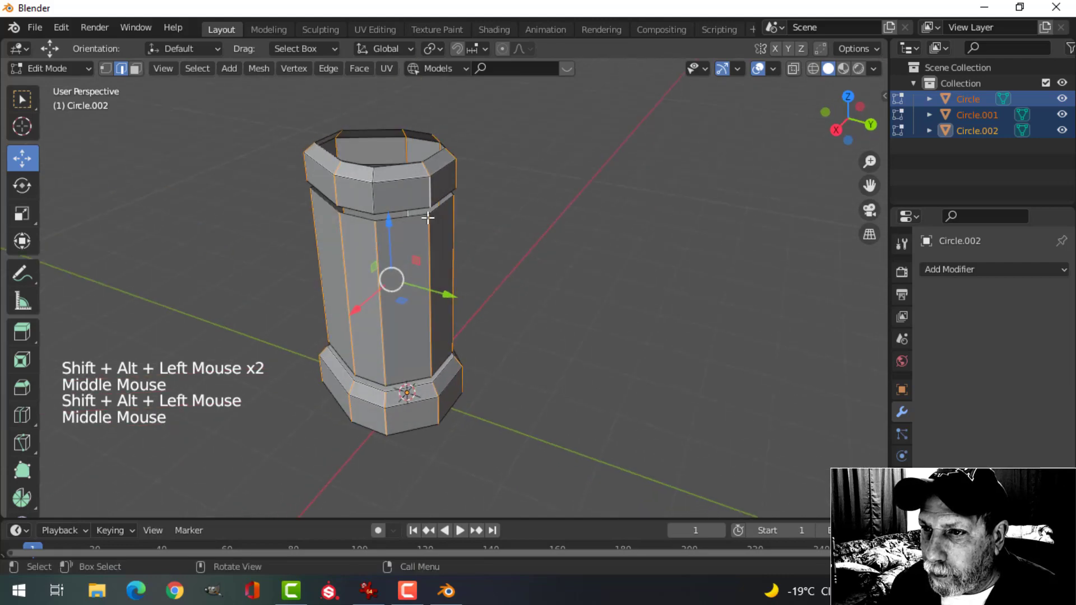
left_click(374, 195, "alt+shift")
middle_click_drag(374, 195, 499, 356)
middle_click_drag(509, 281, 505, 302, "shift")
middle_click_drag(504, 302, 547, 340)
scroll(556, 325, "up", 2)
Bevel the selected corner edges about 0.072 m wide with 4 segments, and return to Object Mode with nothing selected
key("ctrl+b")
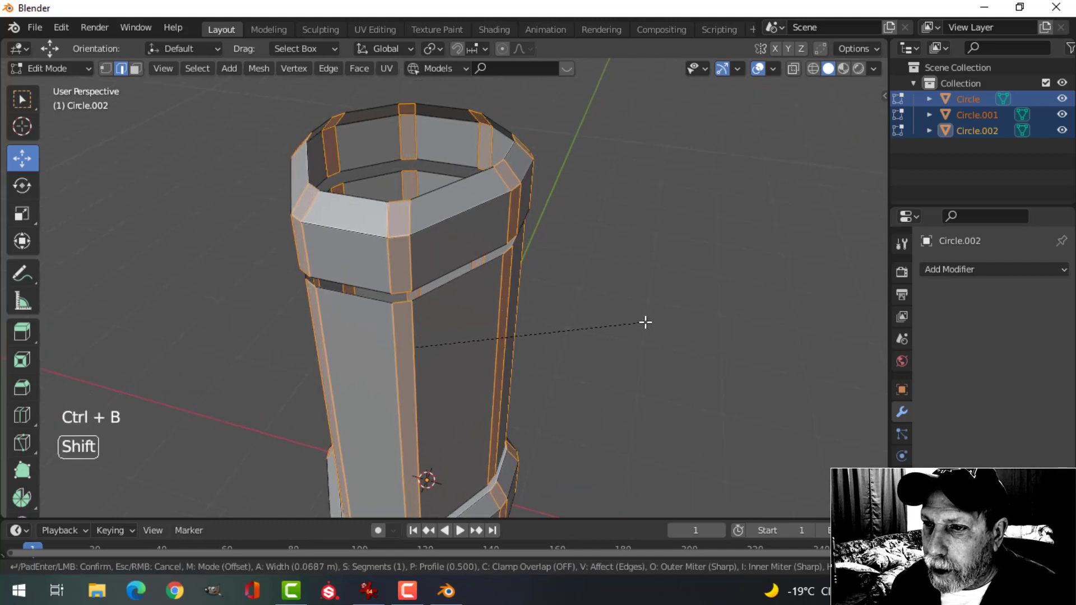
scroll(647, 322, "up", 2)
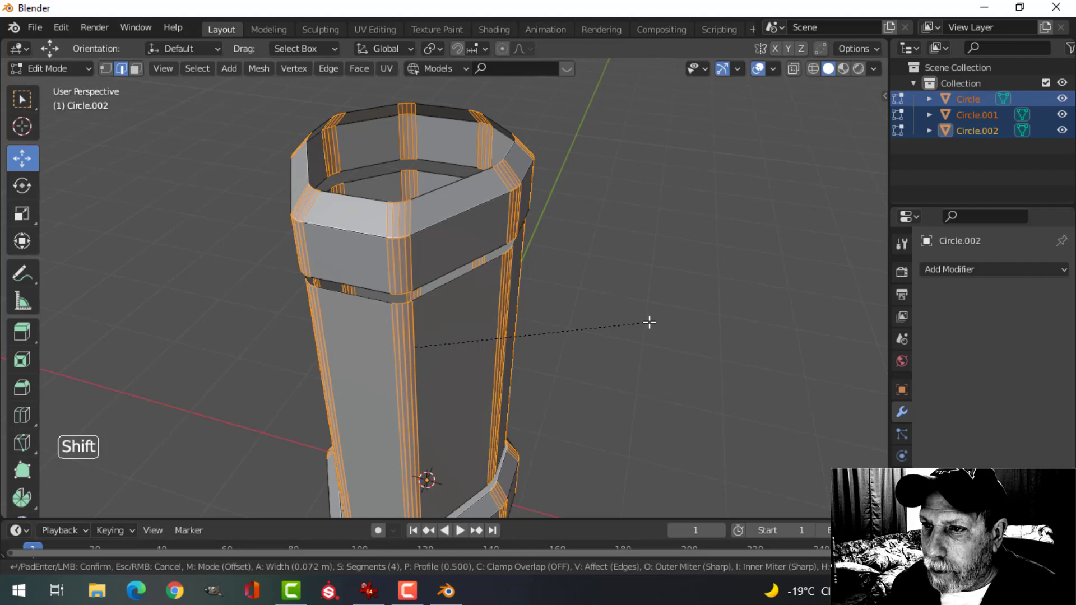
left_click(649, 322)
key("Tab")
scroll(561, 324, "down", 4)
middle_click_drag(560, 325, 455, 267)
scroll(454, 297, "up", 3)
key("alt+a")
scroll(449, 321, "down", 1)
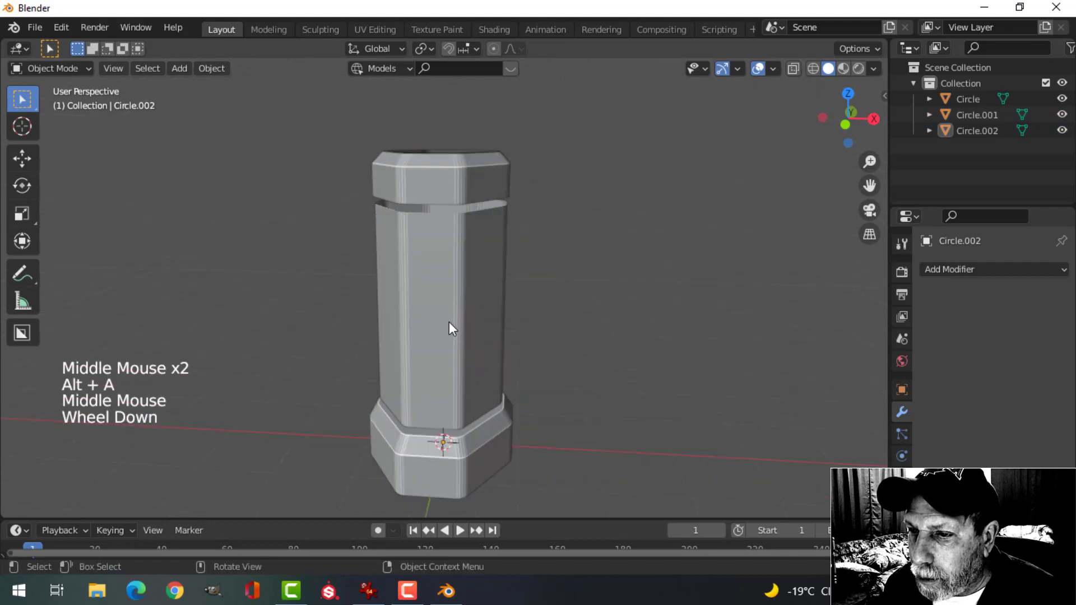
Open the cap in Edit Mode and add two centred vertical loop cuts through its front face
middle_click_drag(449, 321, 395, 234, "shift")
scroll(446, 311, "up", 2)
scroll(438, 322, "up", 1)
left_click(395, 233)
key("Tab")
middle_click_drag(410, 293, 408, 230)
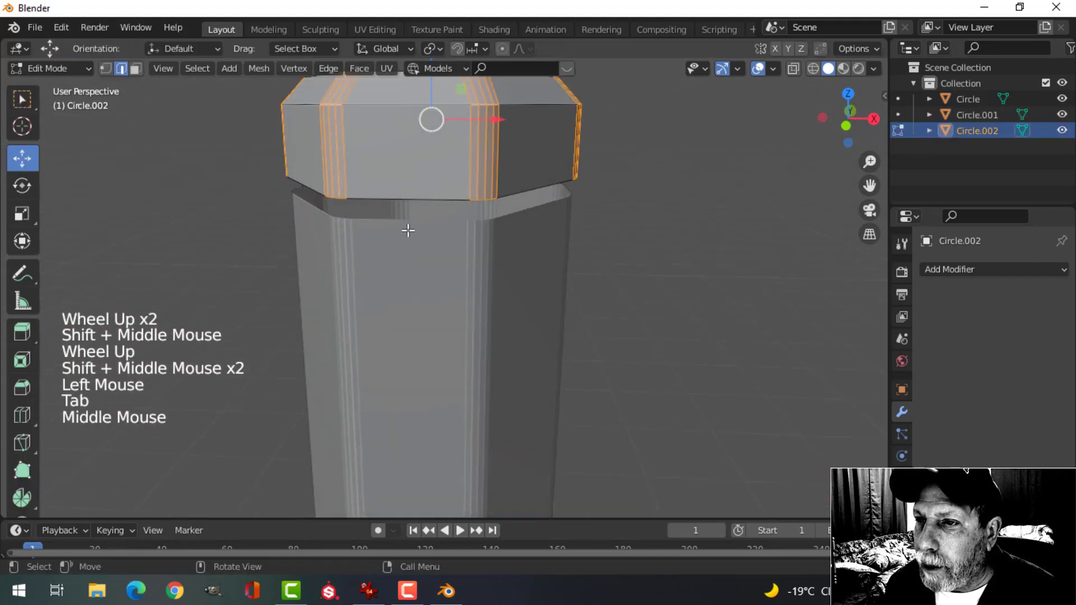
key("alt+a")
key("ctrl+r")
left_click(400, 191)
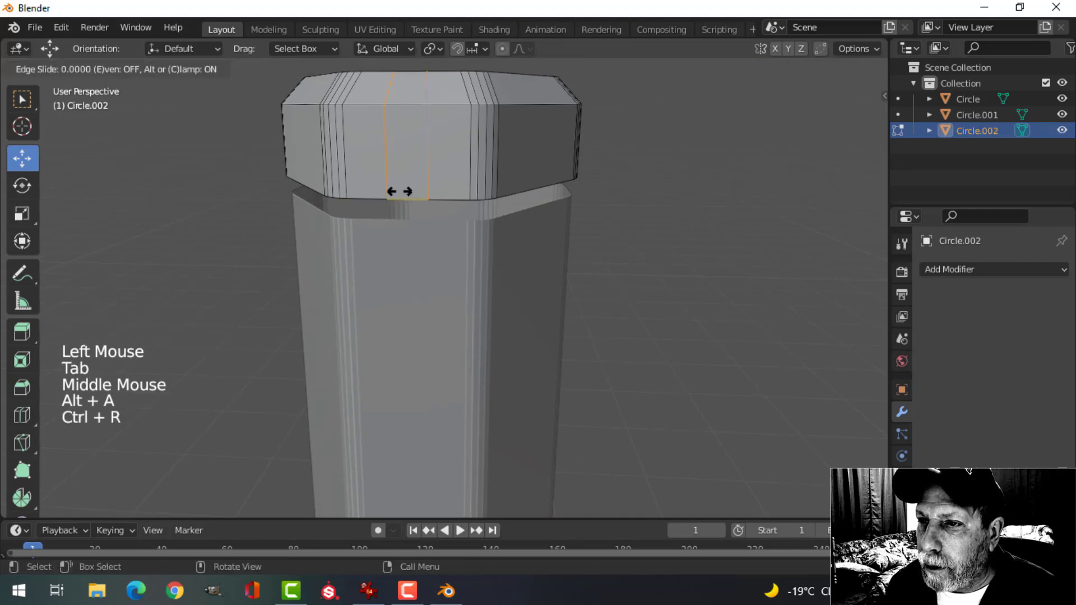
right_click(435, 245)
Spread the two new loops apart along the X axis towards the bevelled corners and deselect them
middle_click_drag(435, 245, 485, 238)
key("s")
key("x")
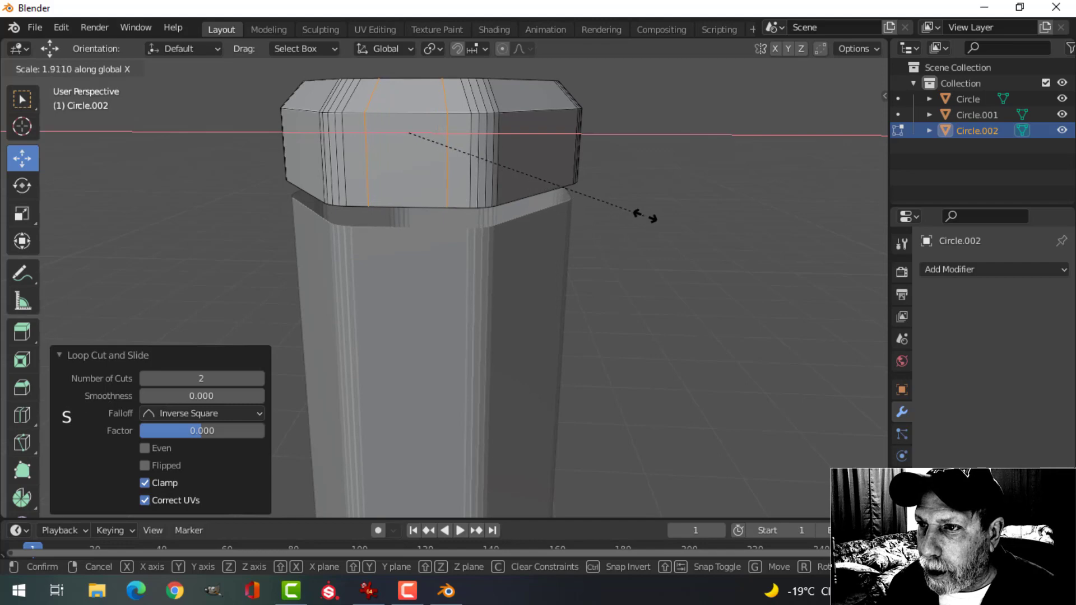
right_click(684, 210)
key("alt+a")
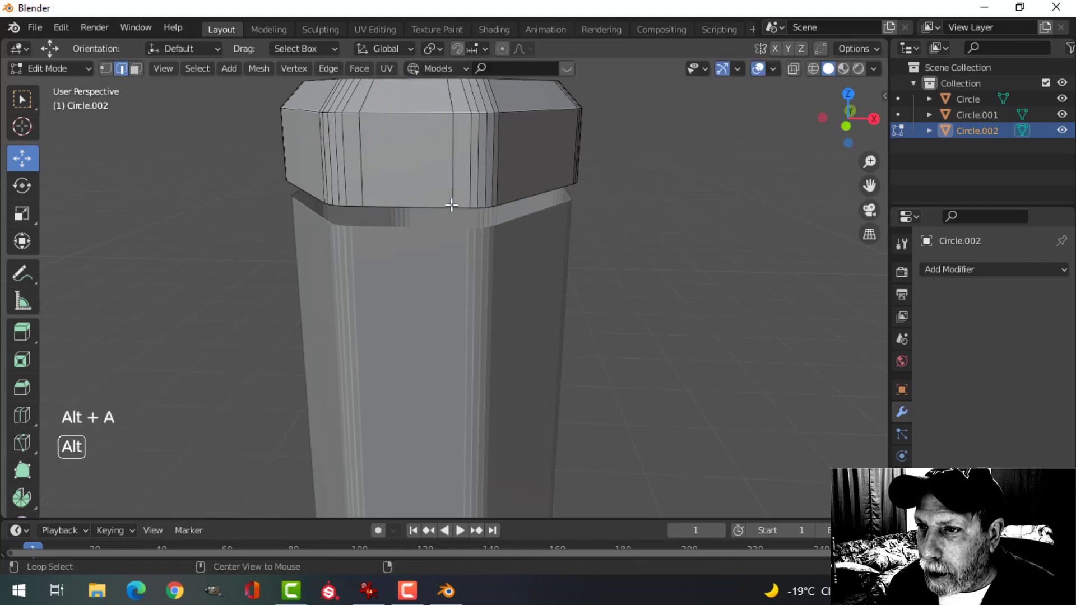
Extrude the cap's lower front edge between the two cuts downward and scale its end narrower to form a tapered tab
left_click(419, 200, "alt+shift")
middle_click_drag(419, 201, 454, 314)
key("alt+a")
left_click(385, 128)
middle_click_drag(451, 244, 449, 274)
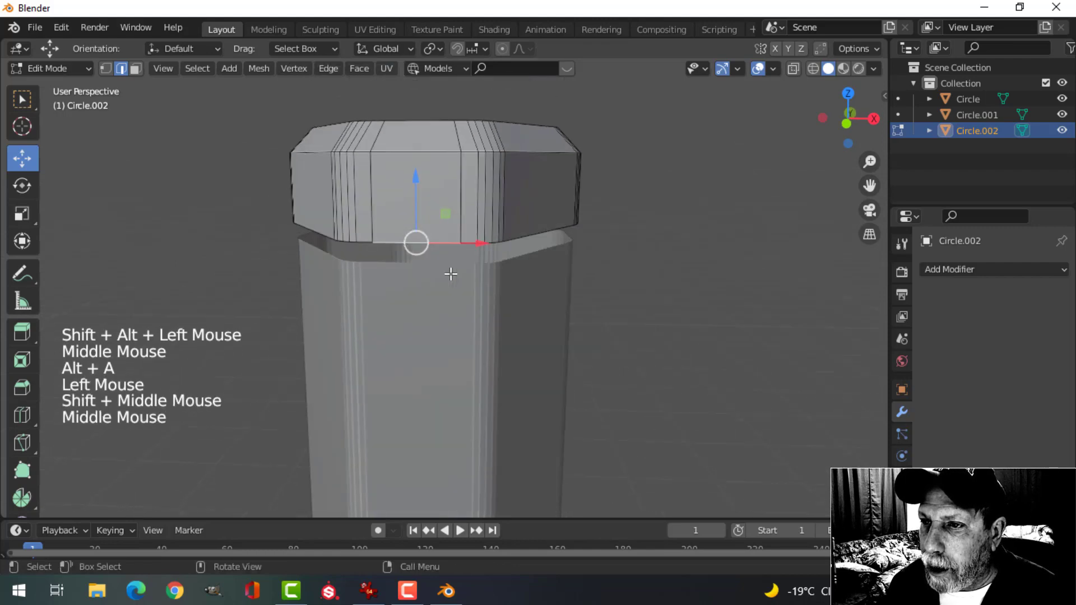
key("e")
right_click(449, 274)
left_click_drag(416, 184, 415, 241)
key("s")
left_click(513, 282)
key("alt+a")
Bevel the edge loop between the cap's side wall and sloped top with 4 segments, and return to Object Mode
middle_click_drag(417, 241, 478, 264)
left_click(436, 193, "alt+shift")
scroll(485, 220, "up", 2)
scroll(504, 240, "down", 1)
key("ctrl+b")
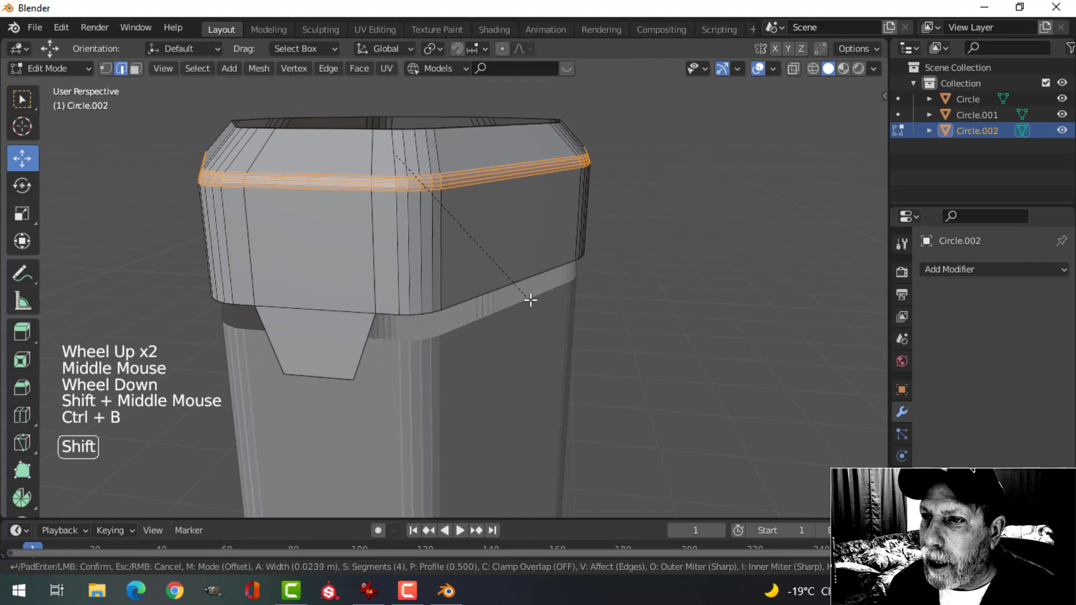
left_click(554, 315)
key("Tab")
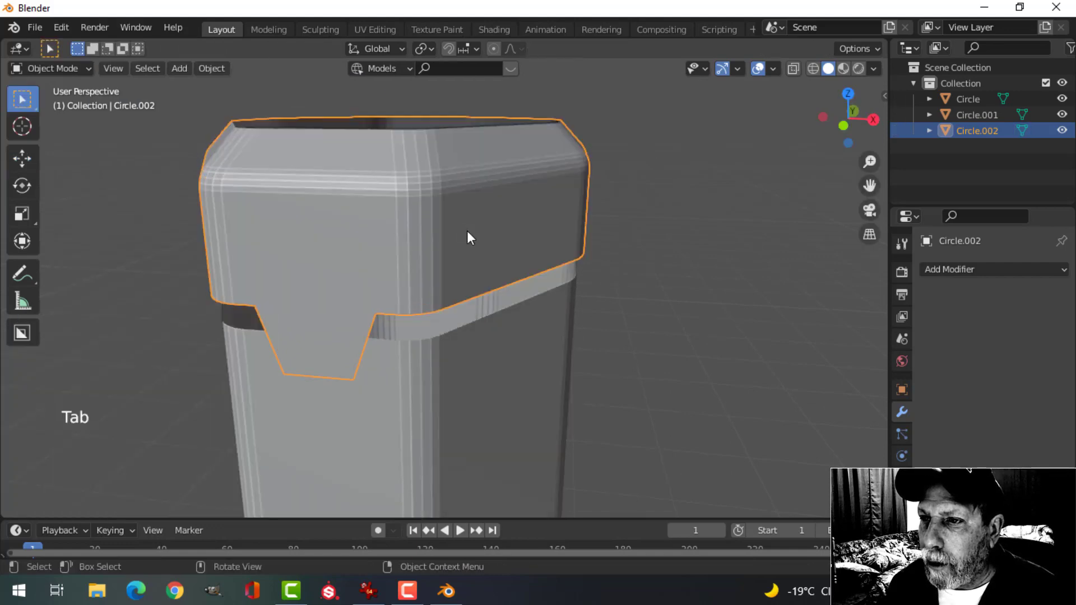
Reopen the cap in Edit Mode and fill its open top rim with a single face
middle_click_drag(468, 235, 469, 278)
key("alt+a")
left_click(434, 297)
key("Tab")
key("alt+a")
left_click(413, 221, "alt+shift")
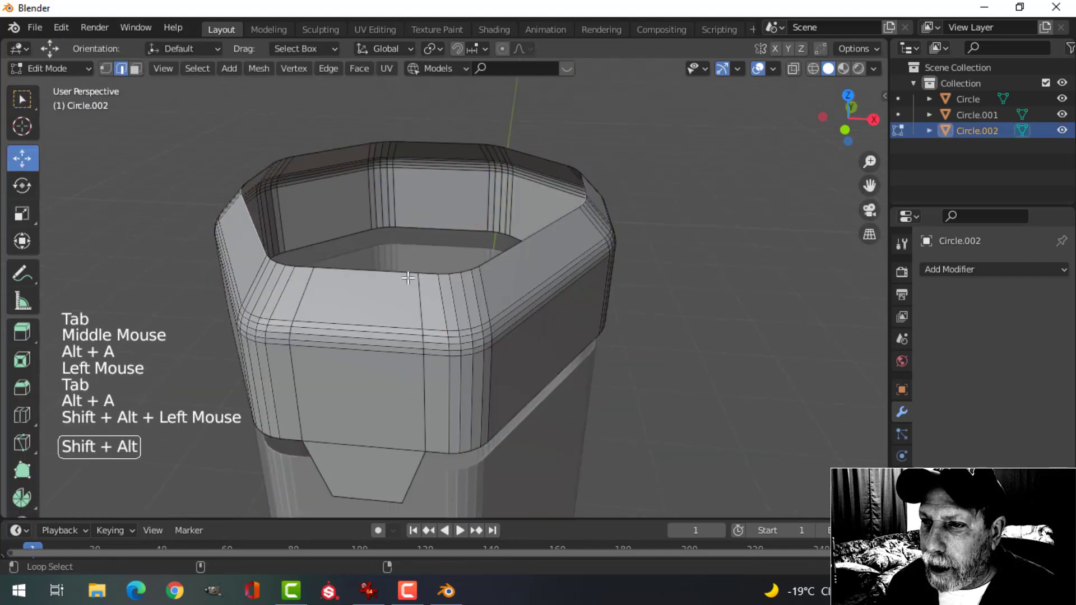
key("f")
key("alt+a")
Bevel the edge loop around the cap's flat top face with 4 segments, and return to Object Mode with nothing selected
scroll(488, 275, "down", 3)
middle_click_drag(488, 275, 482, 331)
scroll(409, 290, "up", 2)
middle_click_drag(409, 290, 426, 299, "shift")
middle_click_drag(426, 299, 494, 294)
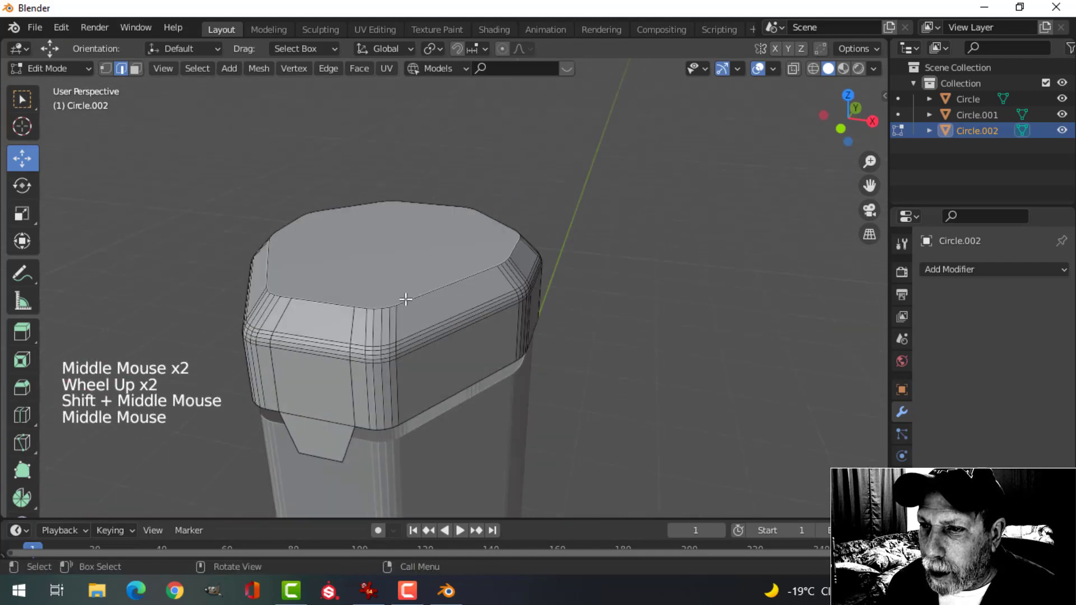
left_click(495, 294, "alt+shift")
key("ctrl+b")
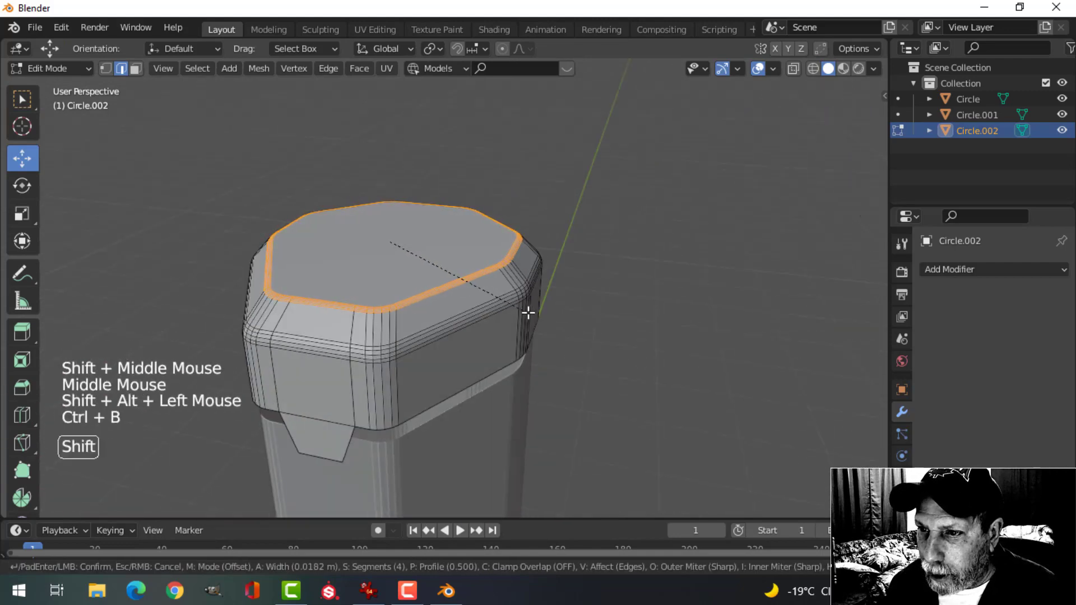
left_click(559, 325)
key("Tab")
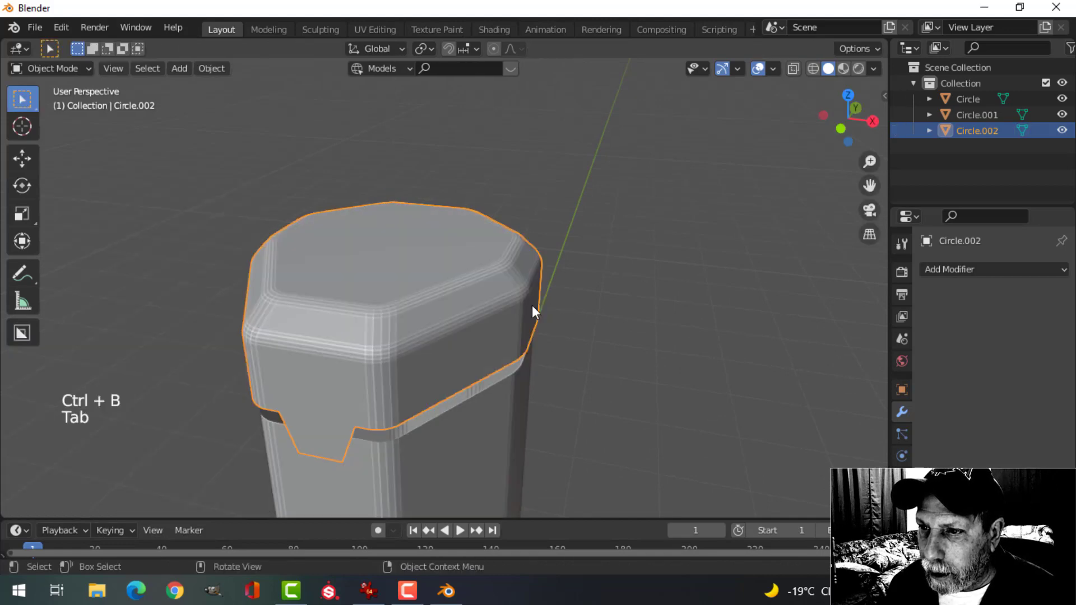
scroll(478, 322, "down", 2)
middle_click_drag(533, 308, 445, 304)
key("alt+a")
scroll(438, 325, "down", 2)
scroll(428, 274, "up", 2)
scroll(386, 294, "up", 2)
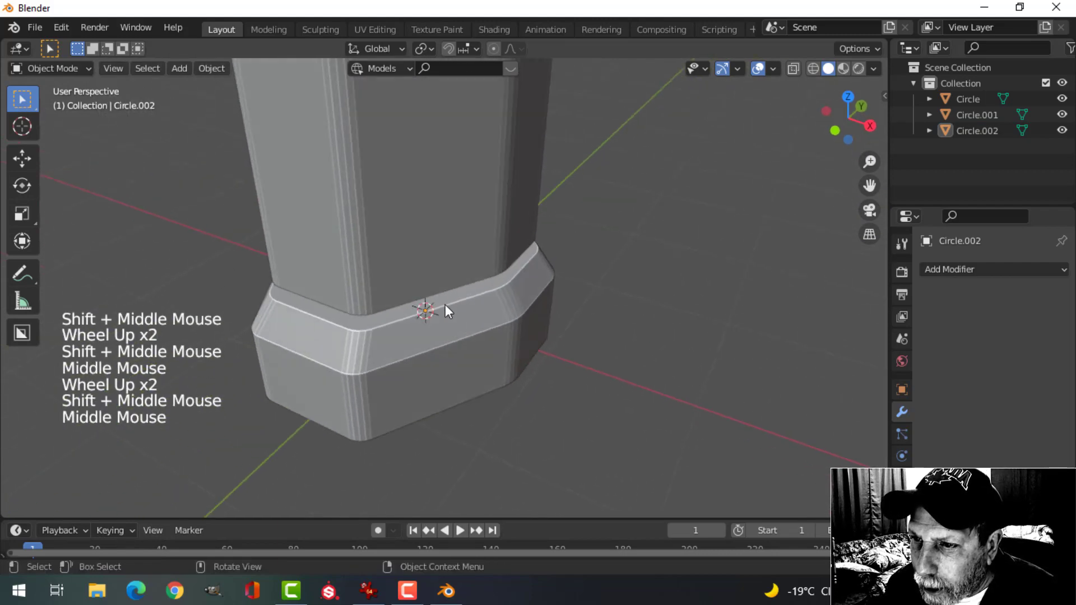
left_click(445, 303)
key("Tab")
middle_click_drag(502, 327, 494, 308)
key("Tab")
Open the base ring in Edit Mode, bevel its upper rim loop about 0.048 m wide with 4 segments, and return to Object Mode
left_click(446, 294)
key("Tab")
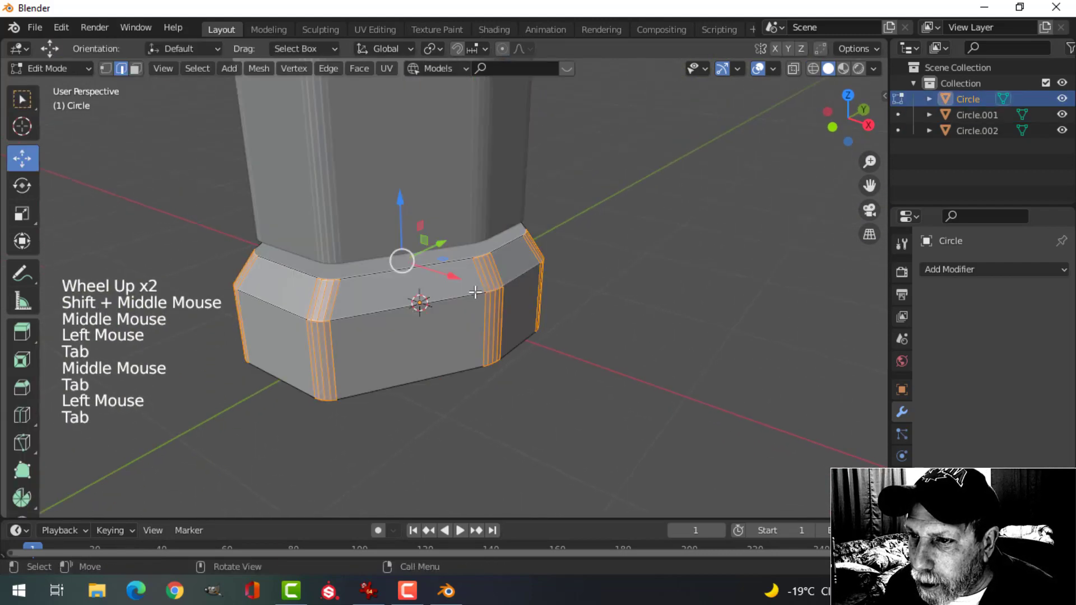
scroll(356, 259, "up", 3)
key("alt+a")
left_click(329, 248, "alt+shift")
scroll(329, 248, "down", 2)
middle_click_drag(328, 248, 475, 248)
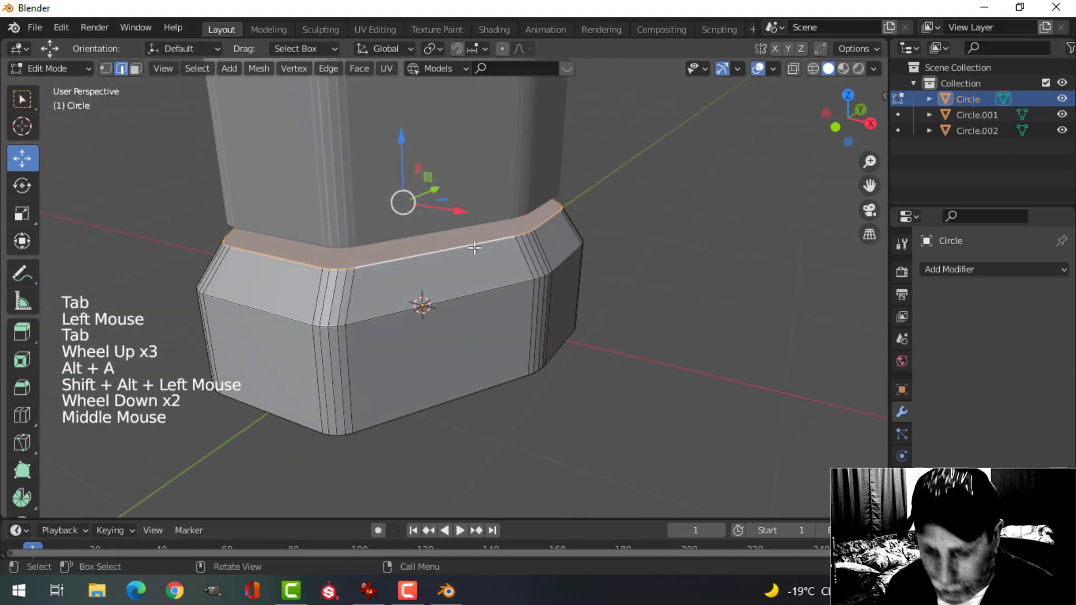
key("ctrl+b")
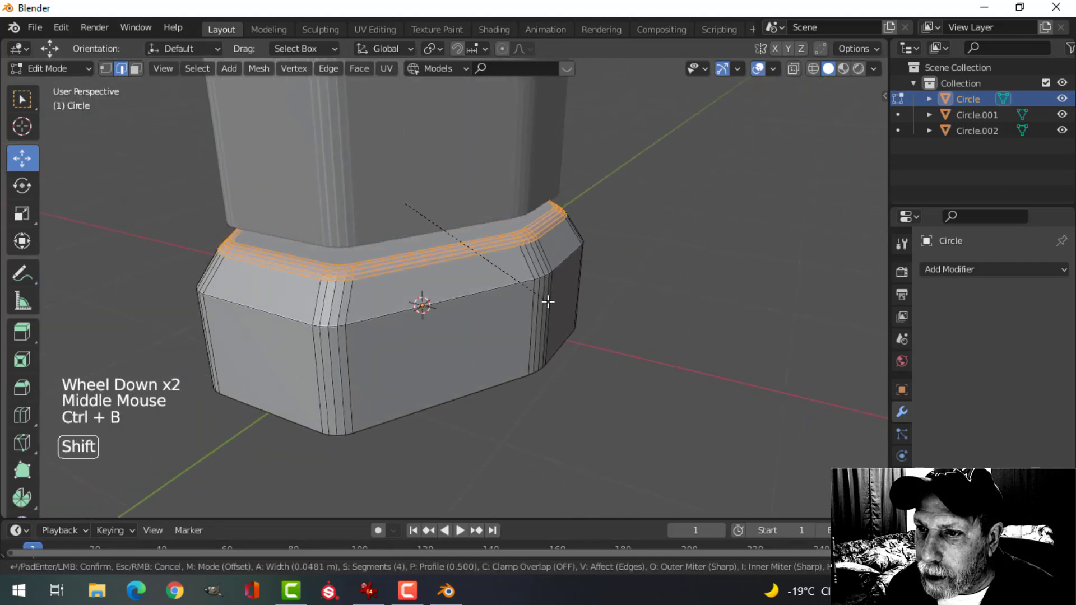
left_click(548, 302)
key("Tab")
middle_click_drag(506, 301, 485, 264)
key("alt+a")
Bevel the bottom edge loop of the base ring with 4 segments, and return to Object Mode with the base ring selected
left_click(426, 299)
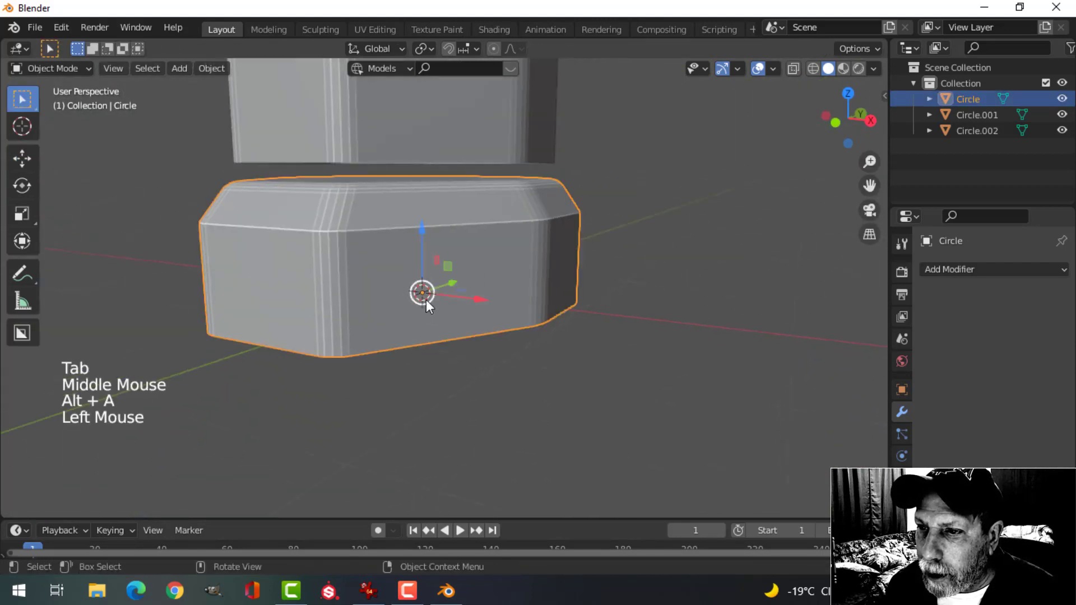
middle_click_drag(426, 299, 414, 248)
key("Tab")
key("alt+a")
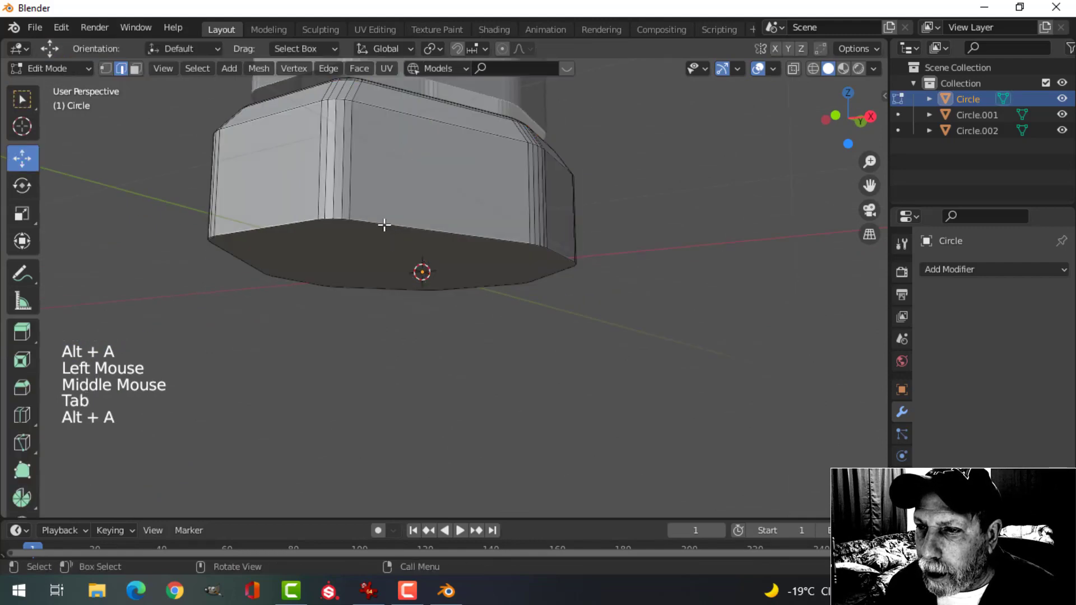
left_click(502, 225, "alt+shift")
key("ctrl+b")
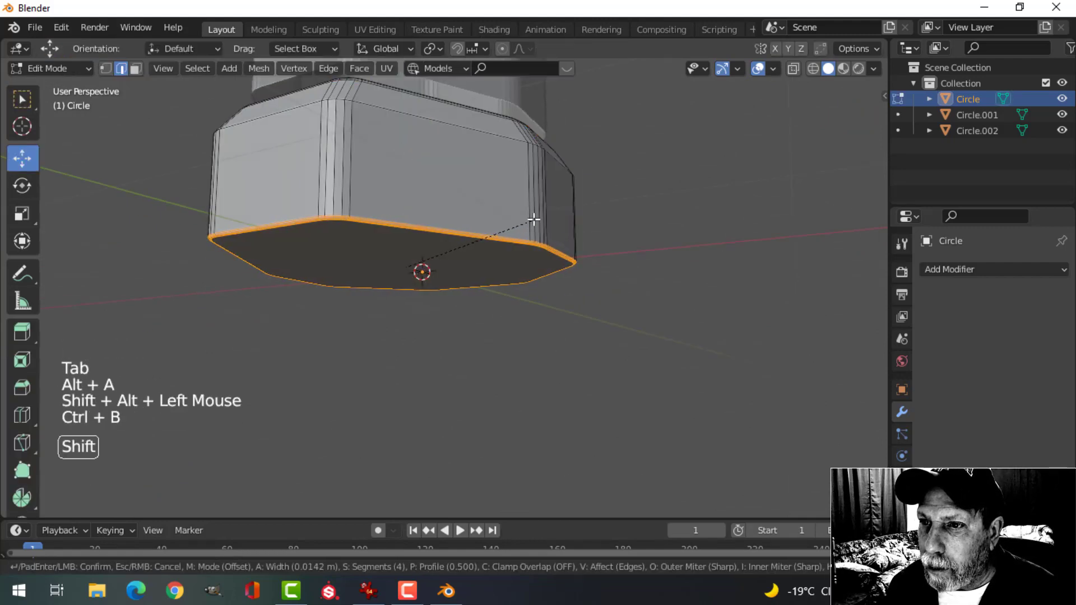
key("Tab")
scroll(468, 274, "down", 3)
middle_click_drag(470, 230, 469, 325)
key("alt+a")
scroll(436, 253, "down", 3)
left_click(480, 321)
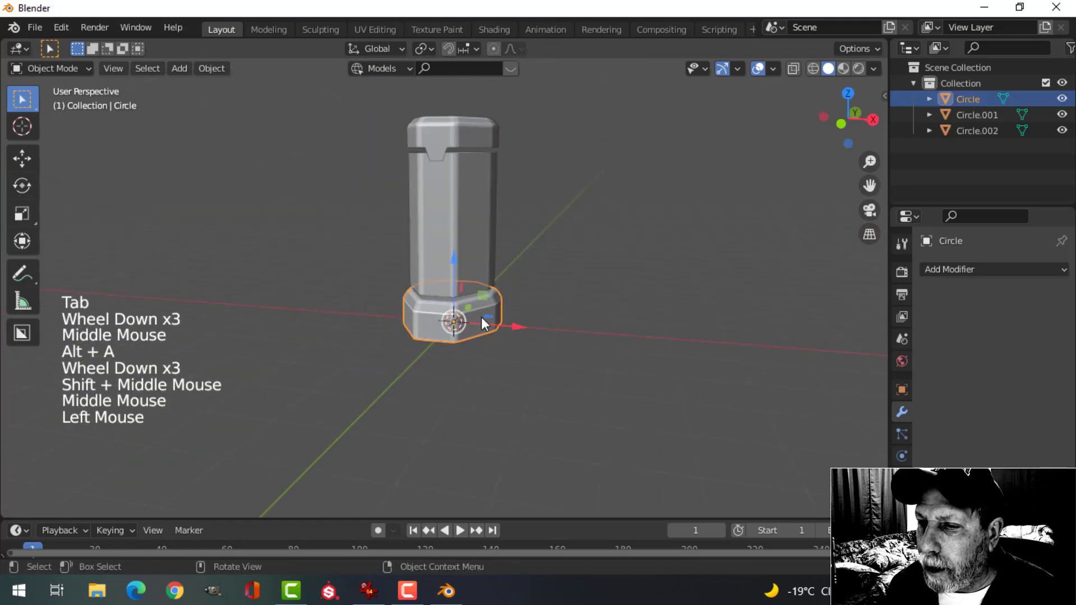
Add a Bevel modifier to the base ring, limited by a 30° angle, with 3 segments
right_click(433, 230)
left_click(433, 230)
scroll(514, 284, "up", 4)
middle_click_drag(514, 285, 459, 260, "shift")
left_click(947, 270)
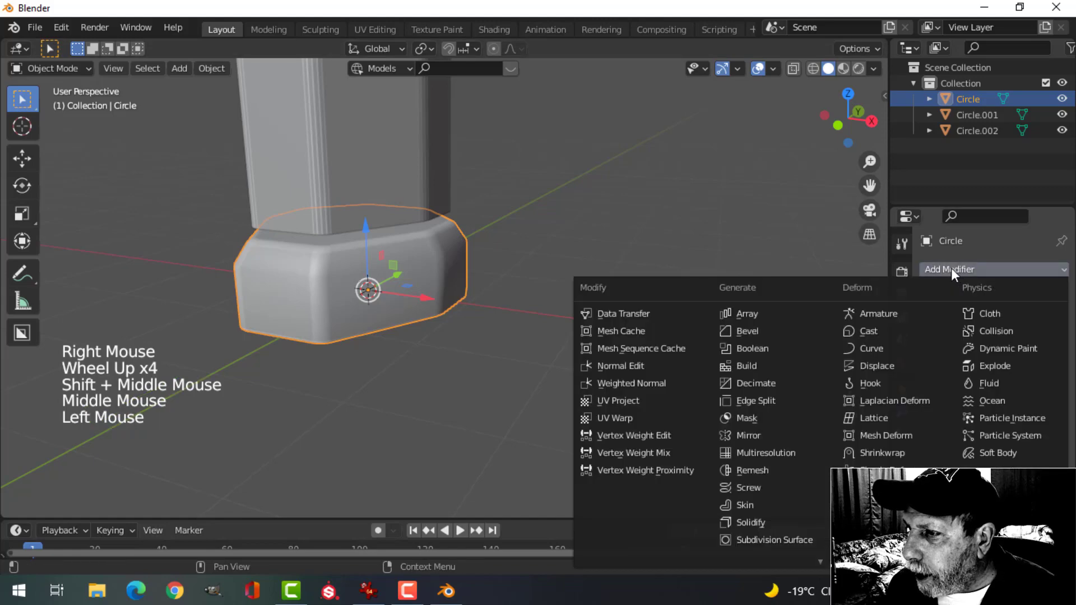
left_click(745, 331)
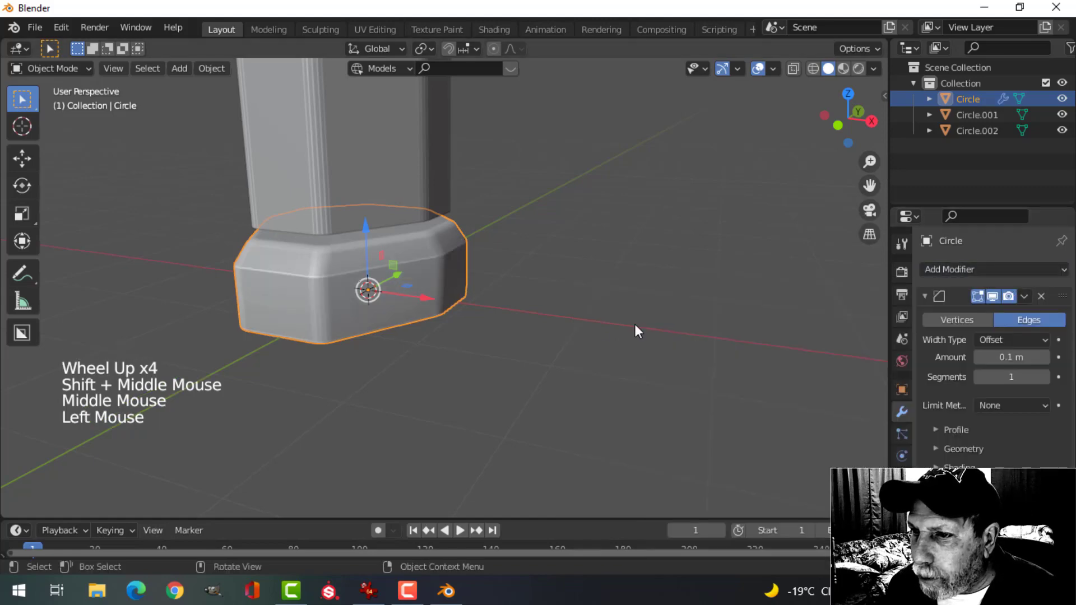
left_click(1012, 408)
left_click(983, 440)
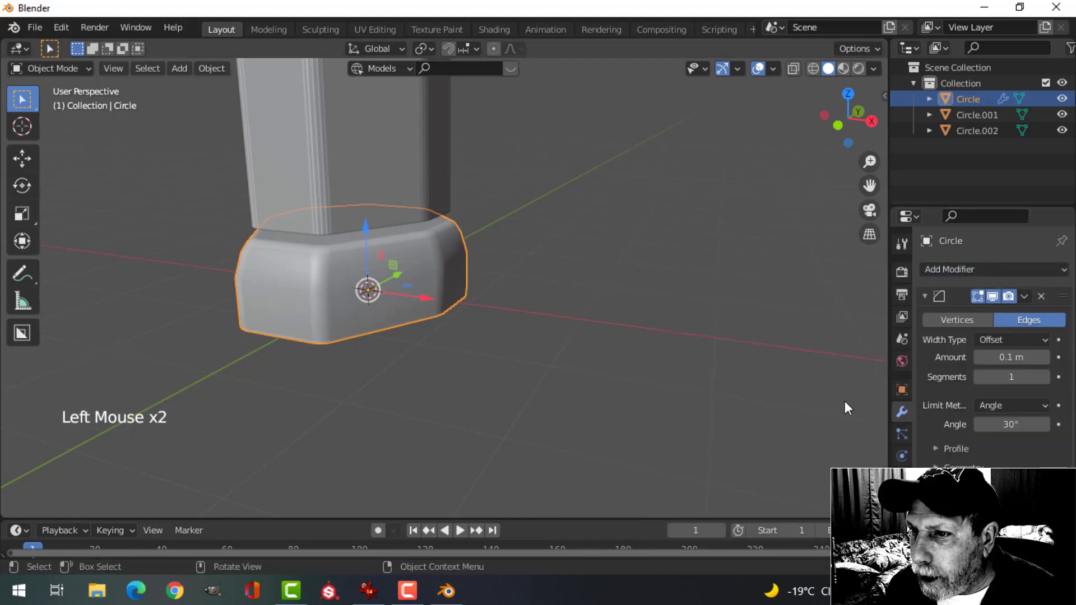
left_click(1043, 377)
left_click(1043, 377)
middle_click_drag(511, 336, 545, 350, "shift")
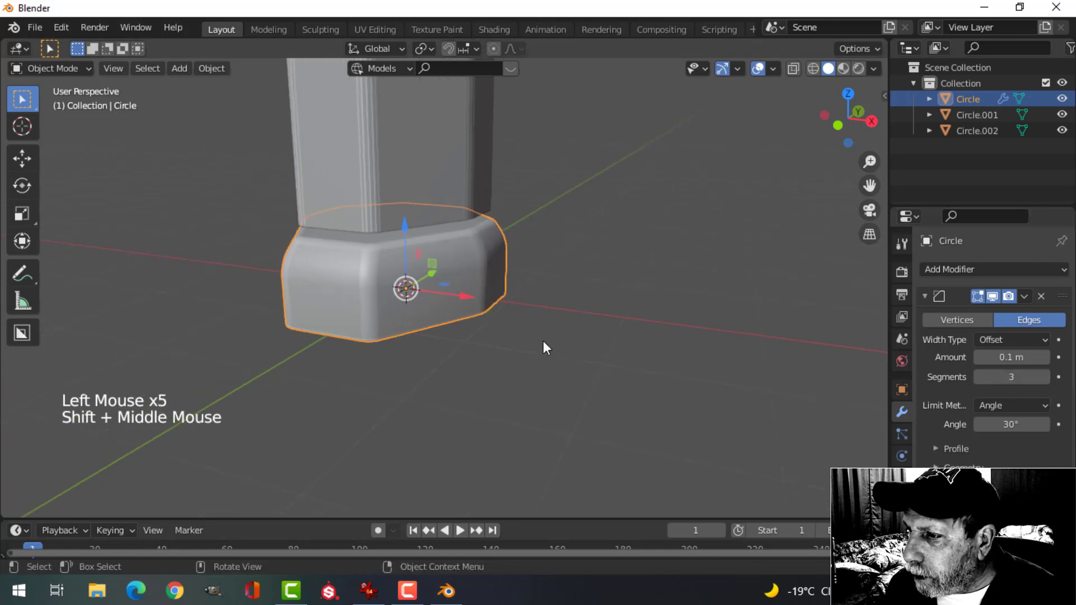
Add loop cuts close below and close above the base ring's lower chamfer edge, and return to Object Mode with nothing selected
scroll(473, 336, "up", 3)
key("Tab")
middle_click_drag(323, 331, 303, 280)
key("alt+a")
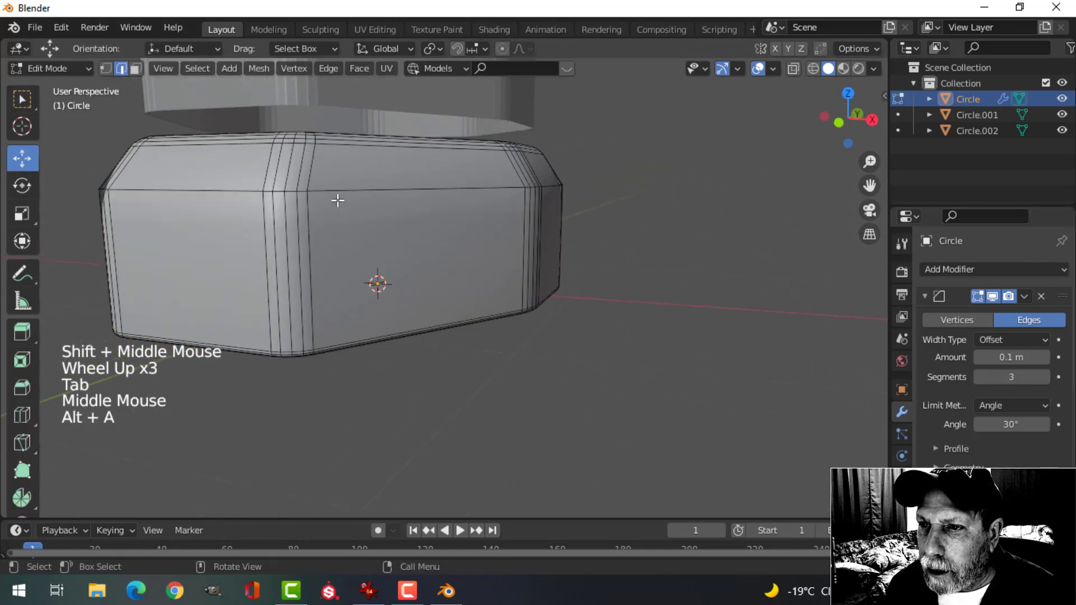
key("ctrl+r")
left_click(276, 255)
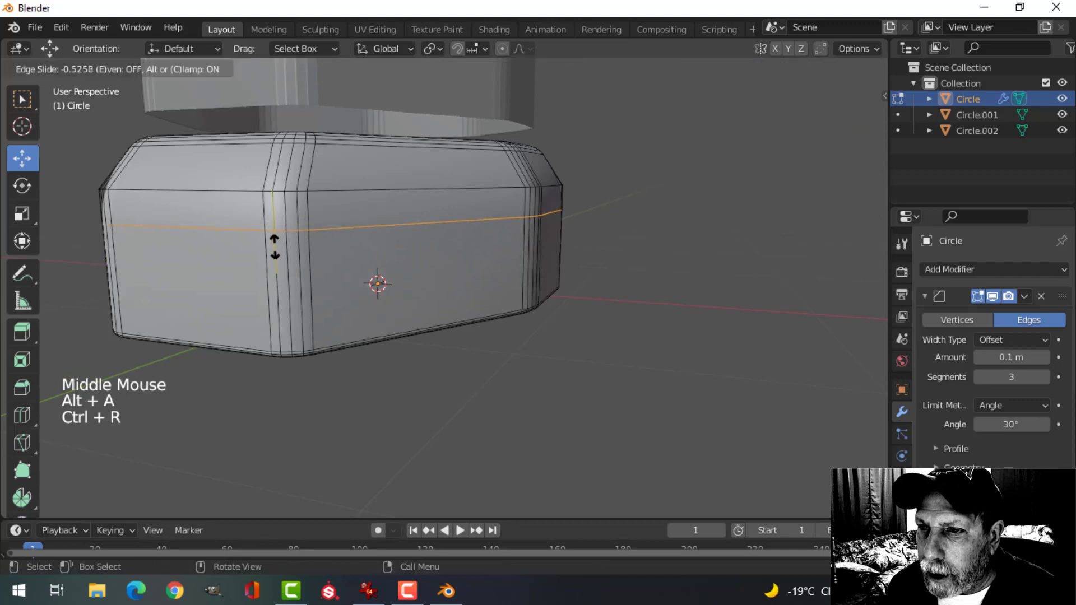
left_click(274, 219)
middle_click_drag(350, 241, 349, 291)
key("ctrl+r")
left_click(276, 230)
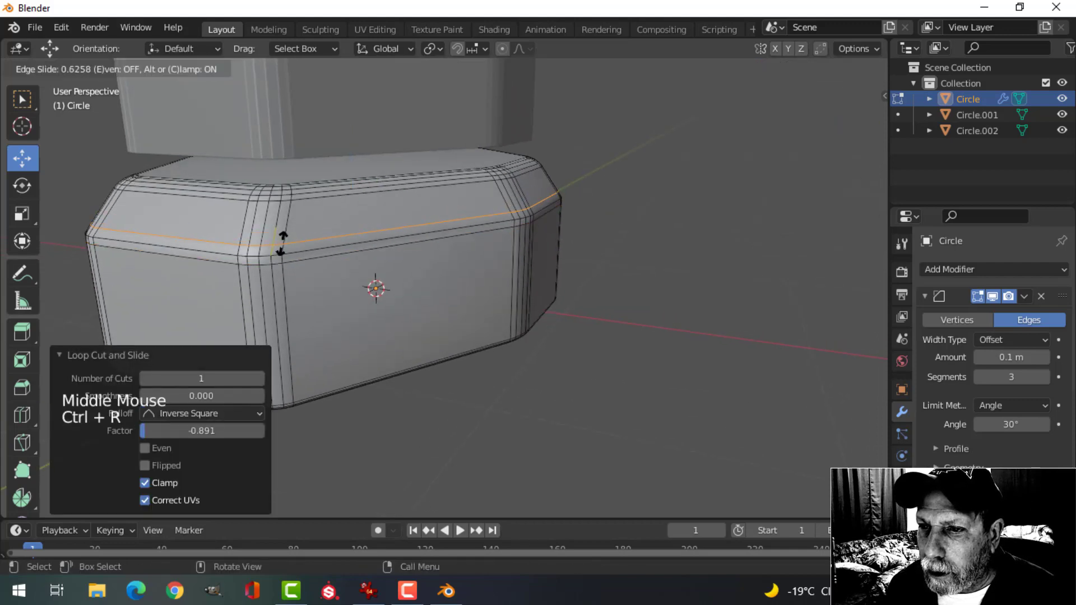
left_click(282, 242)
key("Tab")
scroll(424, 271, "down", 3)
middle_click_drag(423, 271, 380, 281)
key("alt+a")
scroll(381, 278, "up", 2)
Add a Weighted Normal modifier to the base ring, enable Auto Smooth on its mesh, and clear the selection
left_click(379, 281)
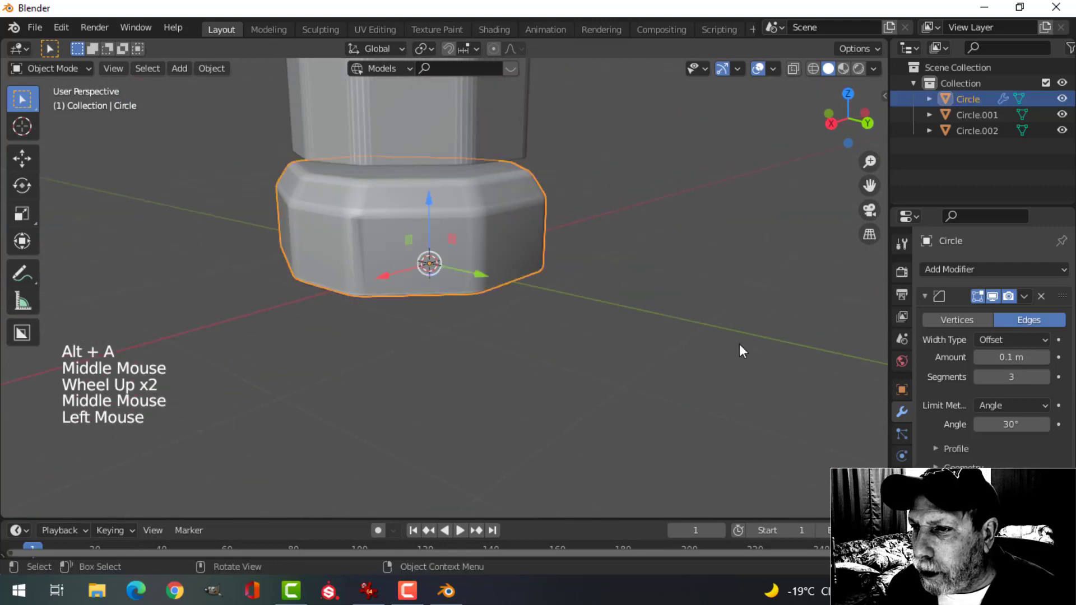
left_click(947, 270)
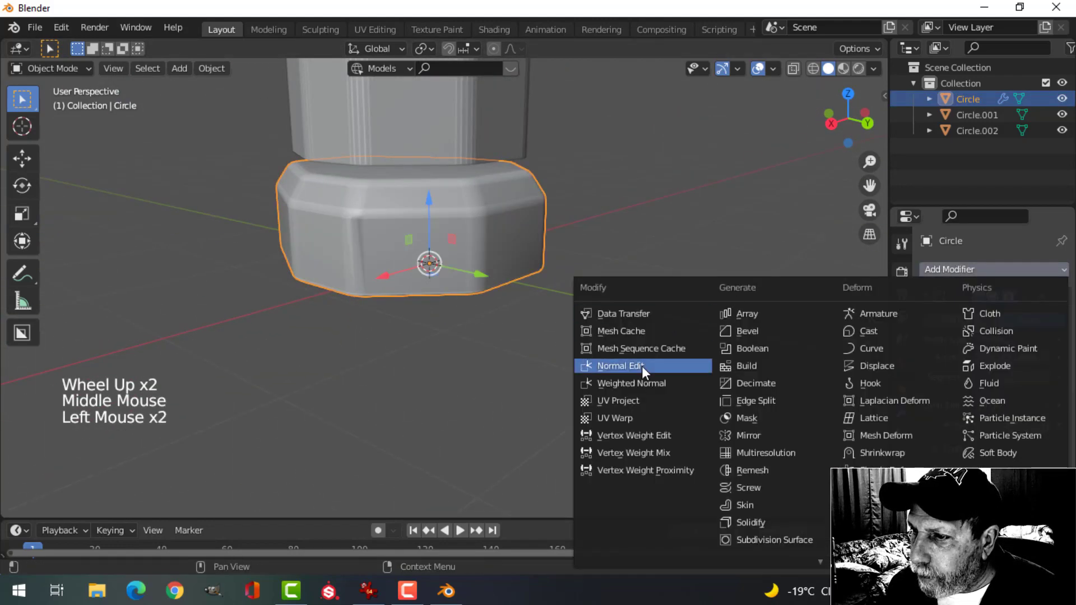
left_click(649, 382)
left_click(901, 500)
scroll(988, 392, "down", 4)
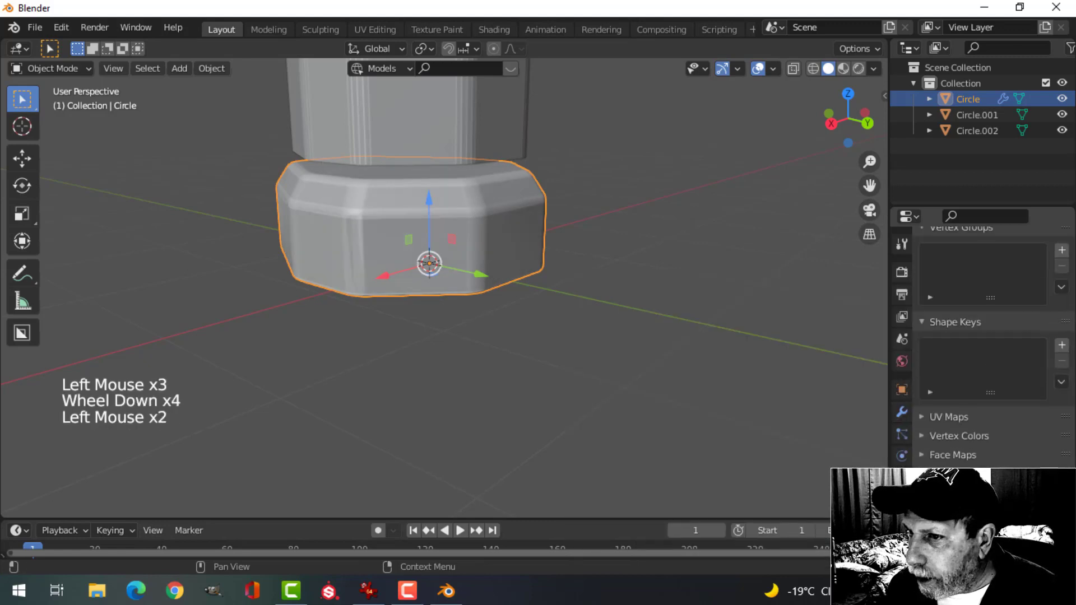
middle_click_drag(457, 334, 533, 351)
scroll(378, 320, "up", 3)
middle_click_drag(387, 320, 589, 322)
scroll(625, 344, "down", 2)
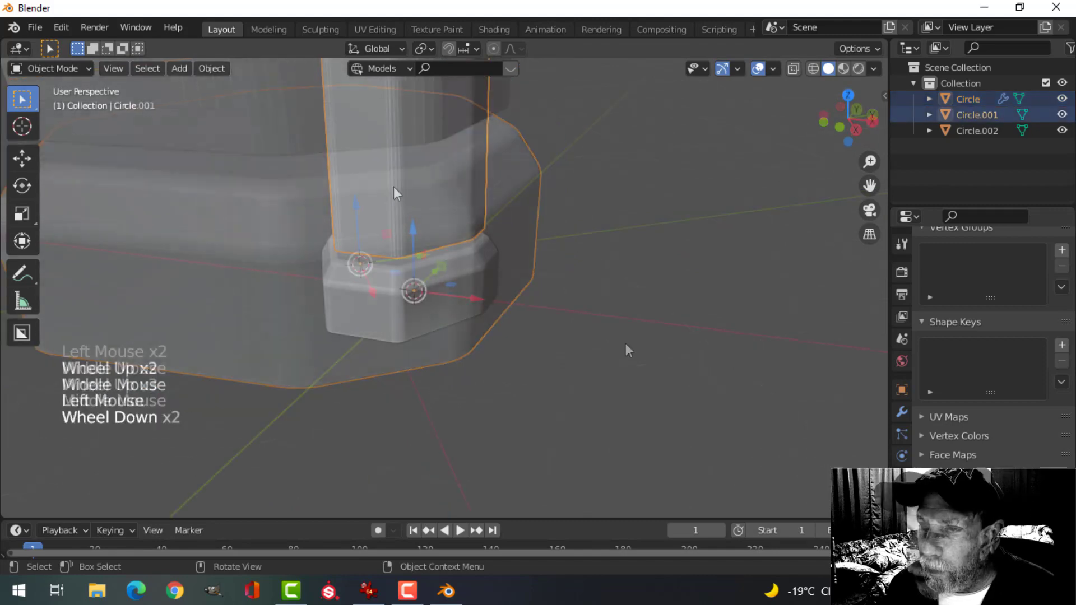
right_click(393, 190)
scroll(424, 229, "down", 2)
key("alt+a")
Add a Bevel modifier to the cap and limit it by a 30° angle
middle_click_drag(415, 190, 408, 307, "shift")
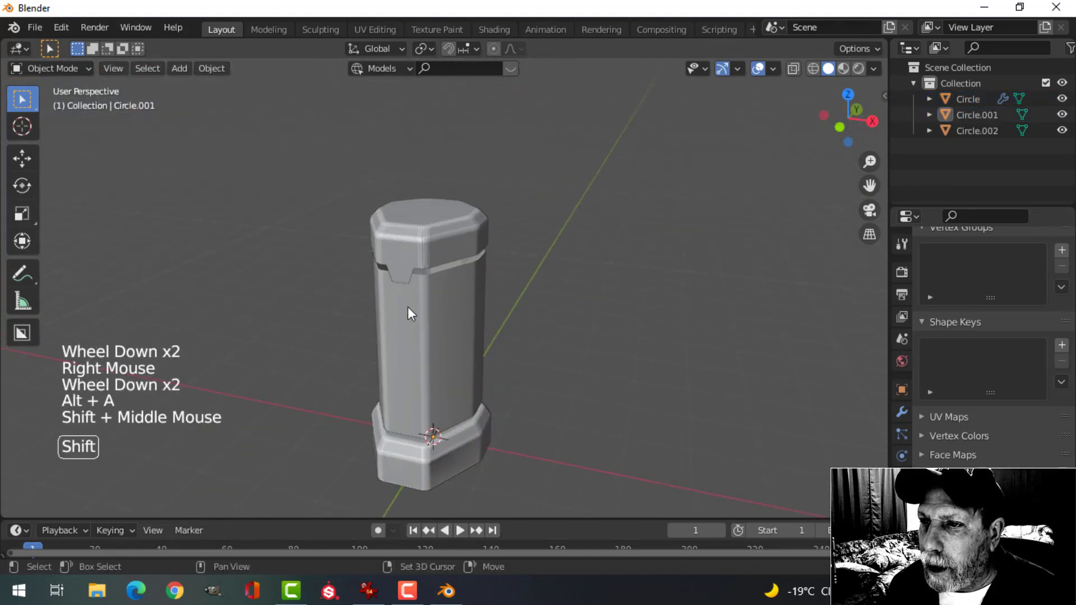
scroll(437, 223, "up", 2)
left_click(434, 216)
right_click(433, 213)
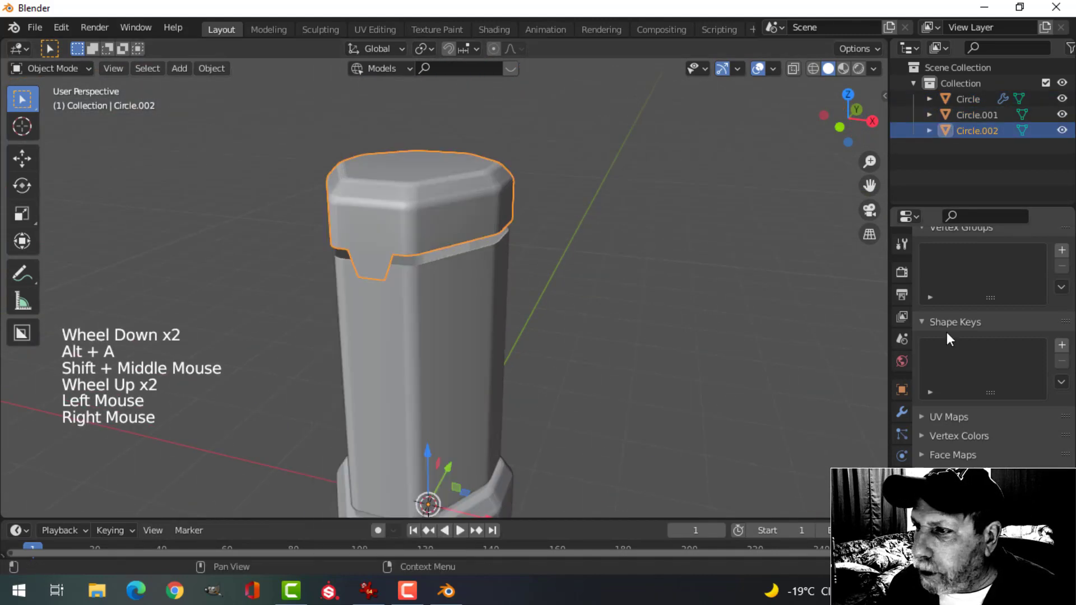
left_click(901, 409)
left_click(959, 270)
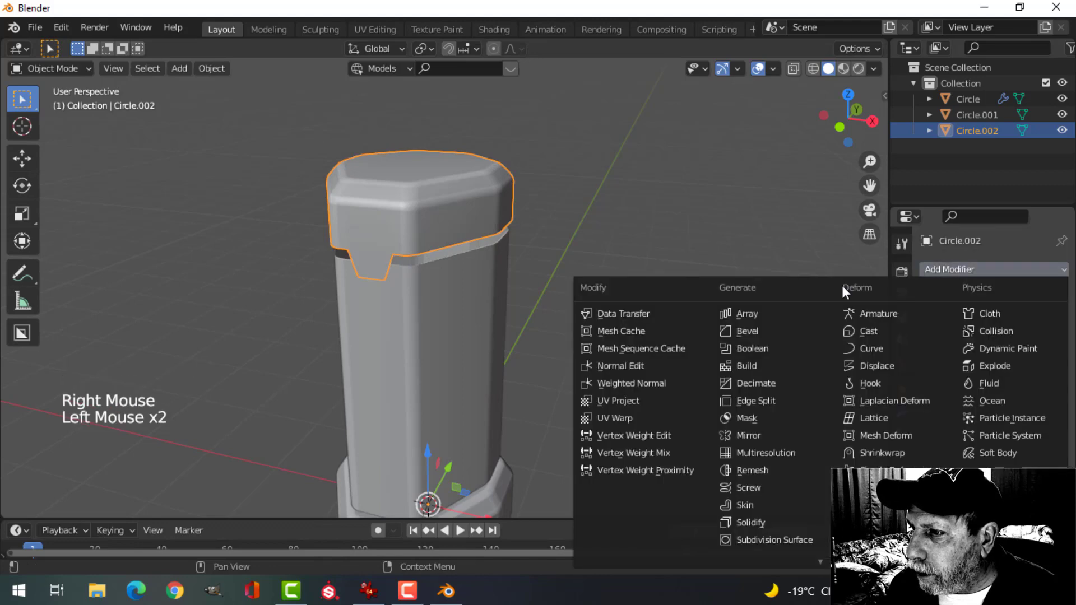
left_click(776, 331)
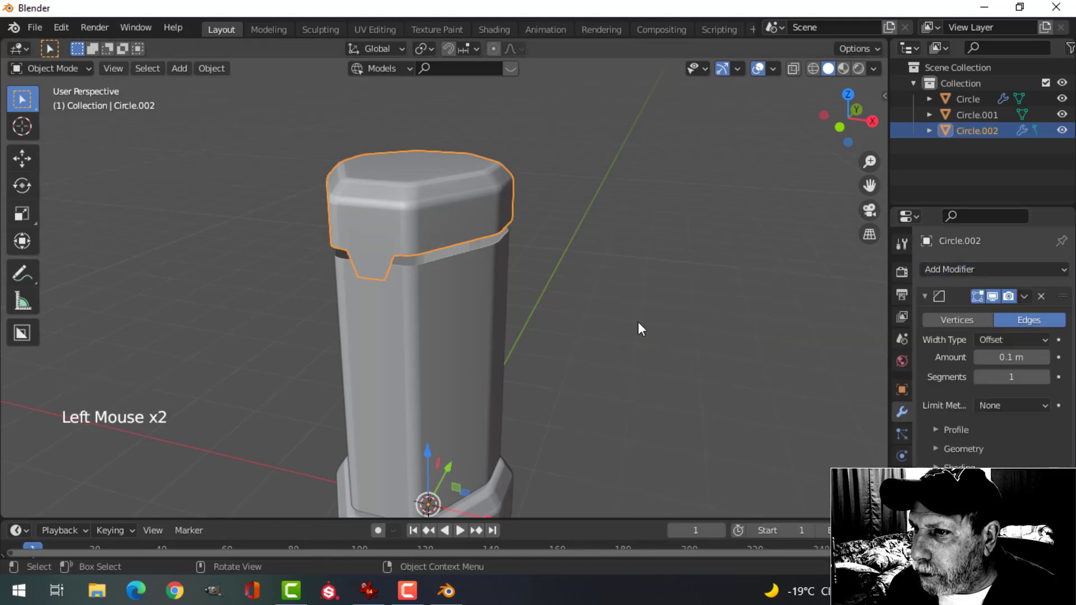
left_click(1009, 406)
left_click(977, 442)
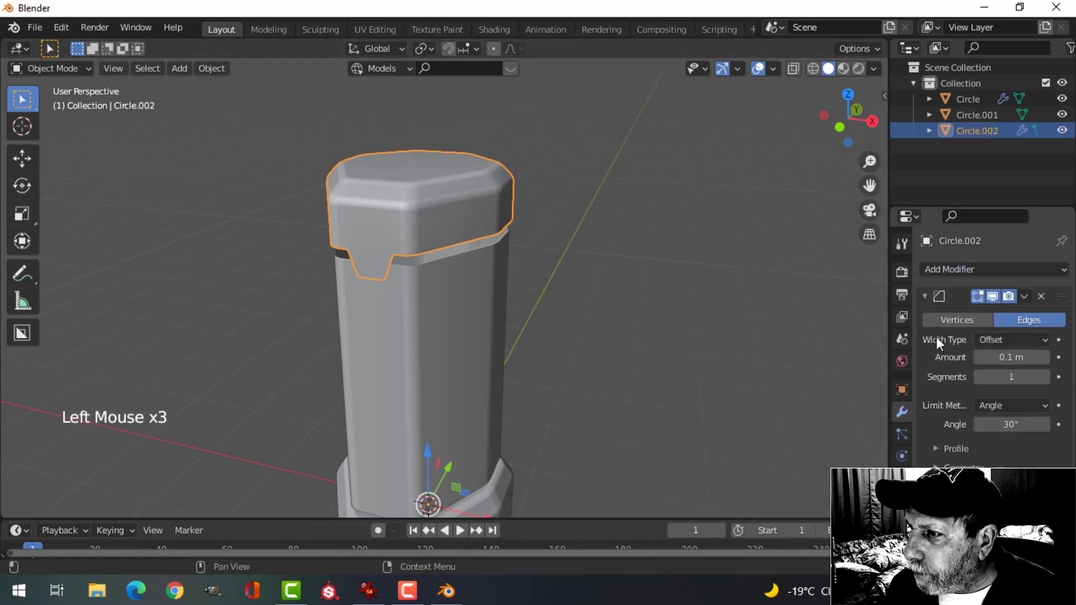
Add a Weighted Normal modifier to the cap and enable Auto Smooth in its mesh normals
middle_click_drag(509, 308, 424, 309)
scroll(426, 306, "up", 3)
middle_click_drag(421, 302, 466, 354, "shift")
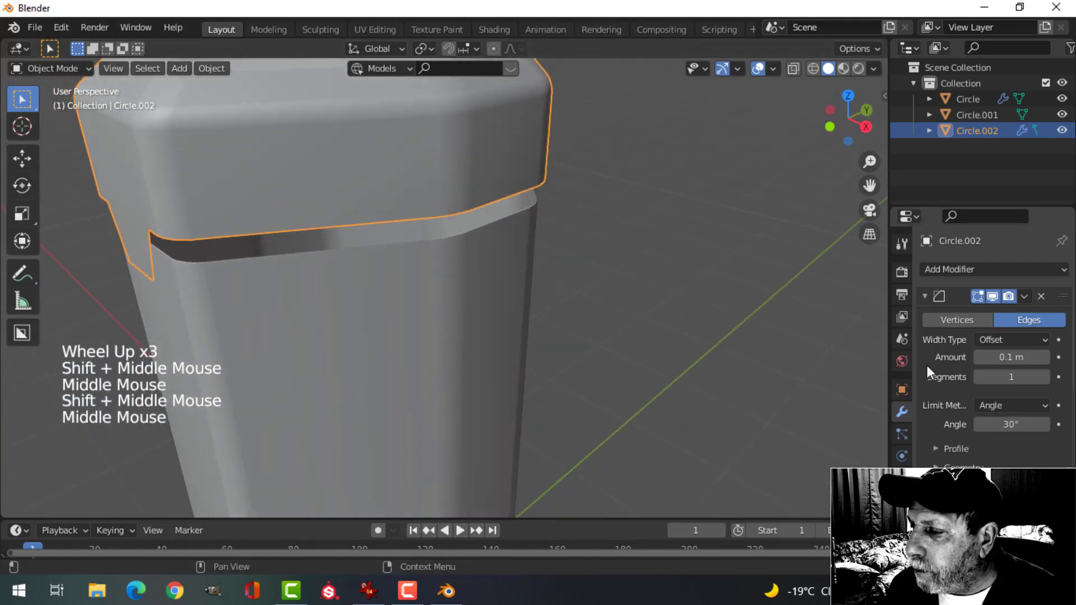
left_click(935, 272)
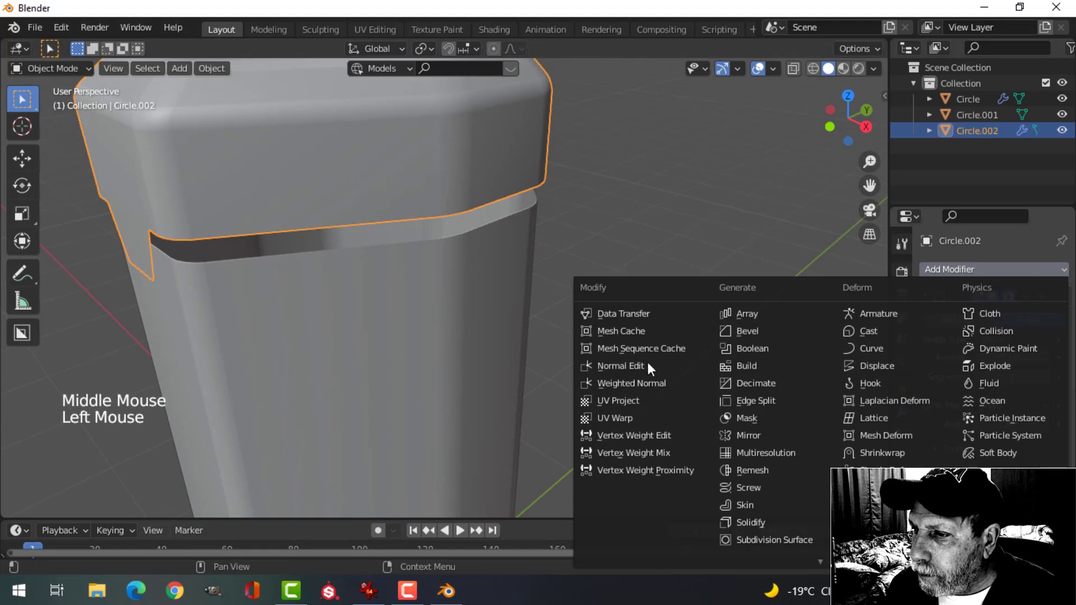
left_click(747, 331)
left_click(902, 500)
scroll(947, 488, "down", 3)
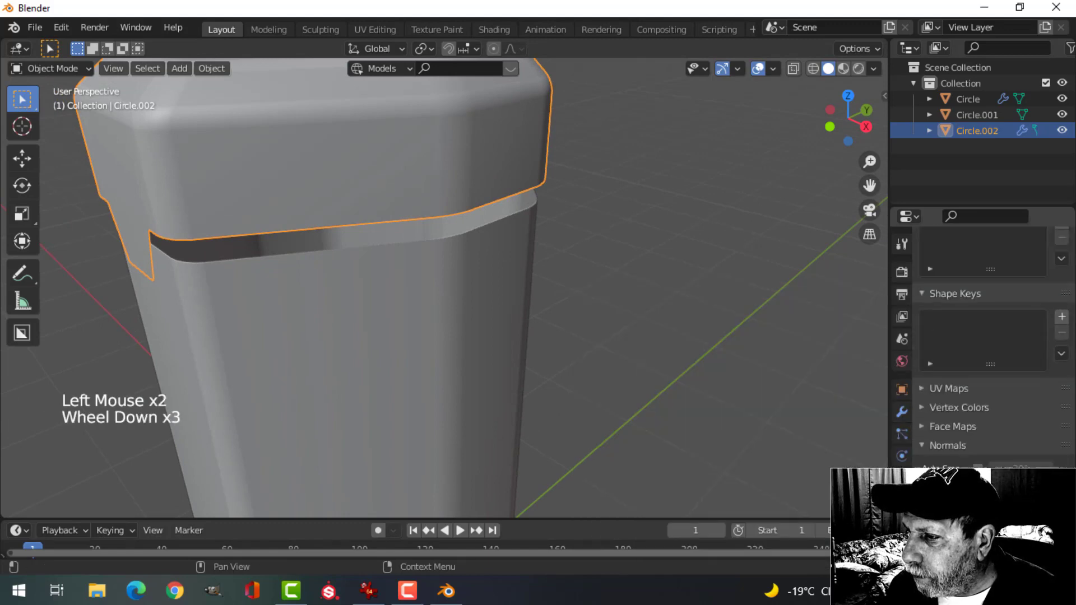
left_click(977, 468)
middle_click_drag(678, 387, 608, 389)
scroll(518, 347, "up", 1)
middle_click_drag(608, 389, 547, 353)
scroll(586, 366, "down", 1)
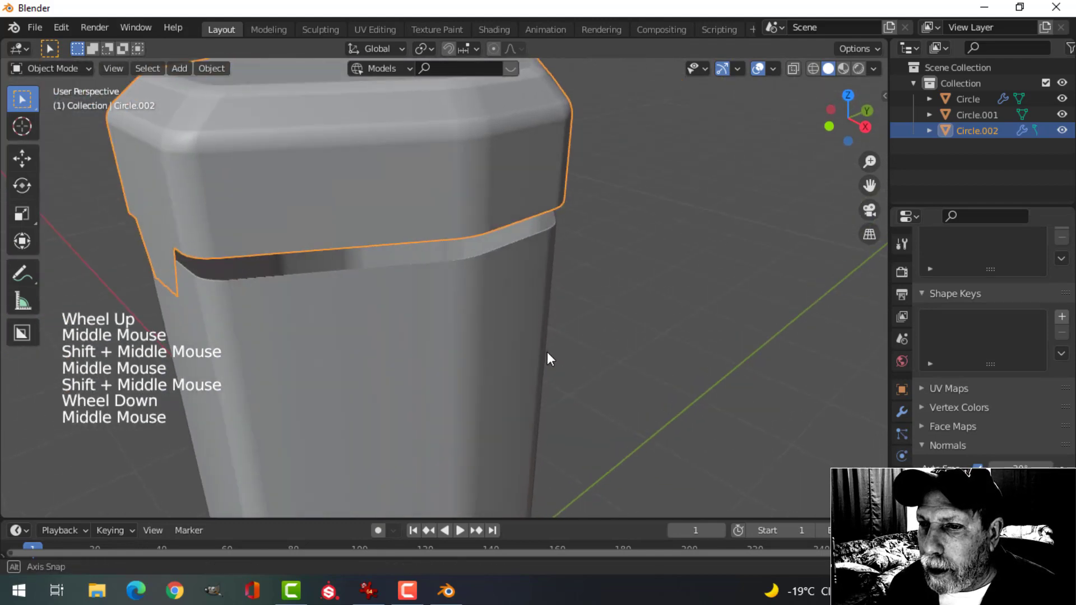
Add a Solidify modifier to the cap and move it to the start of the modifier stack
left_click(901, 412)
scroll(991, 261, "up", 4)
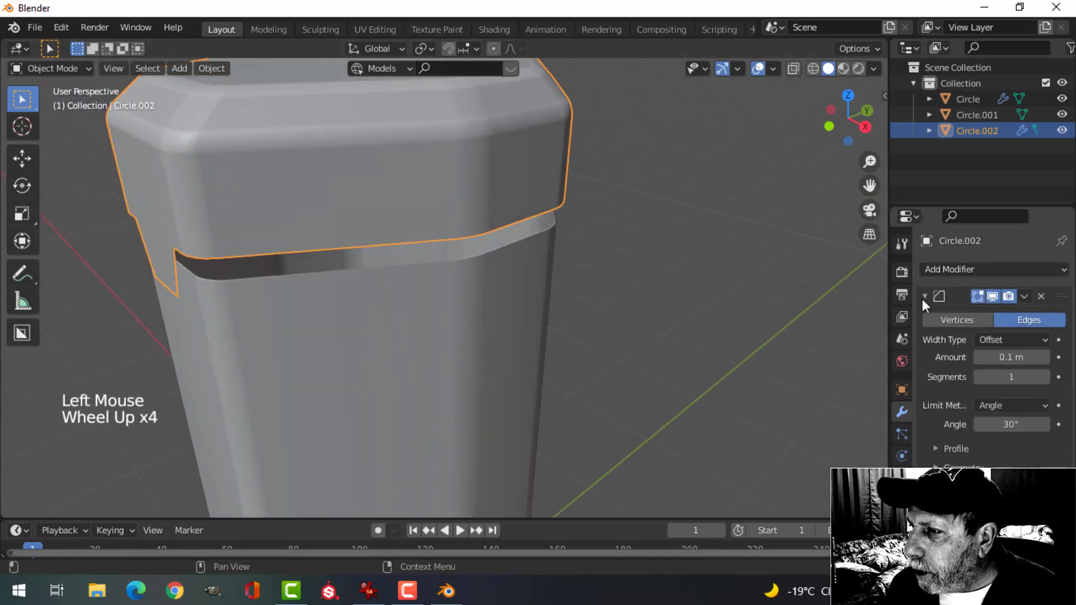
left_click(924, 297)
left_click(925, 318)
left_click(948, 269)
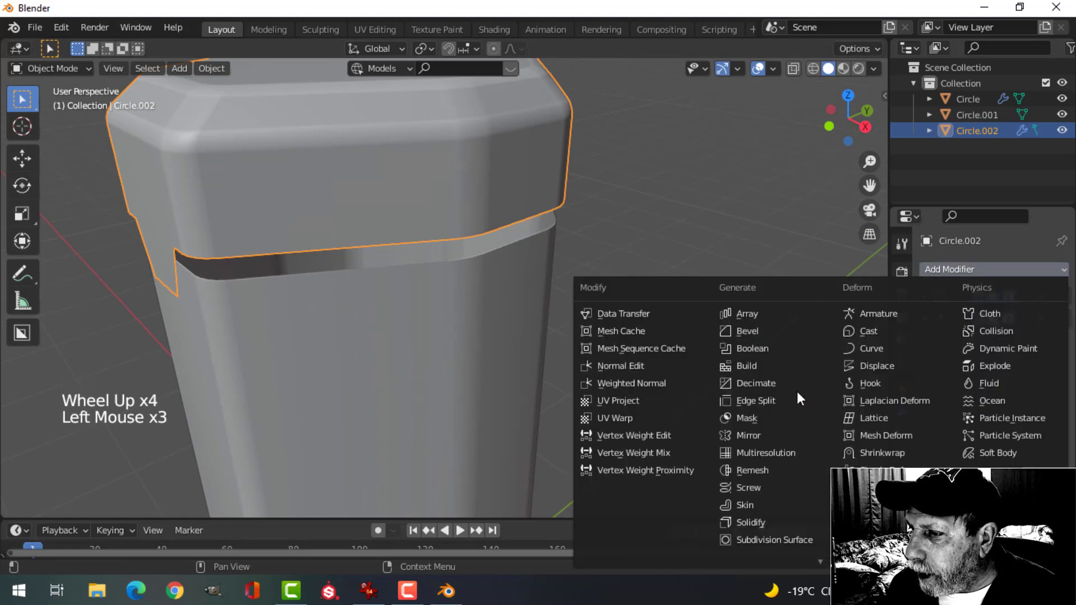
left_click(770, 522)
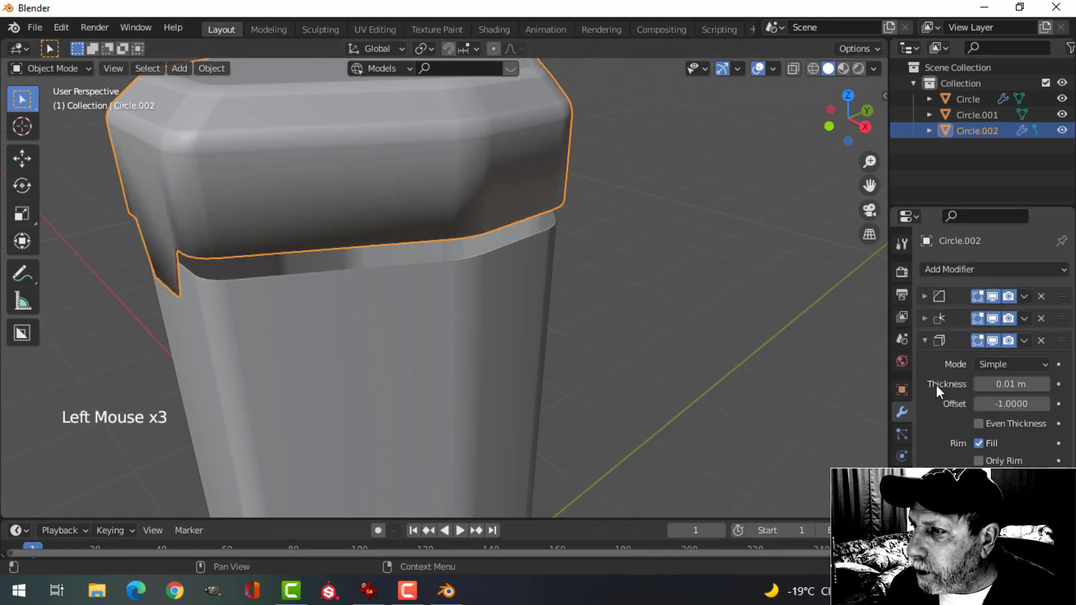
left_click_drag(1064, 346, 1042, 296)
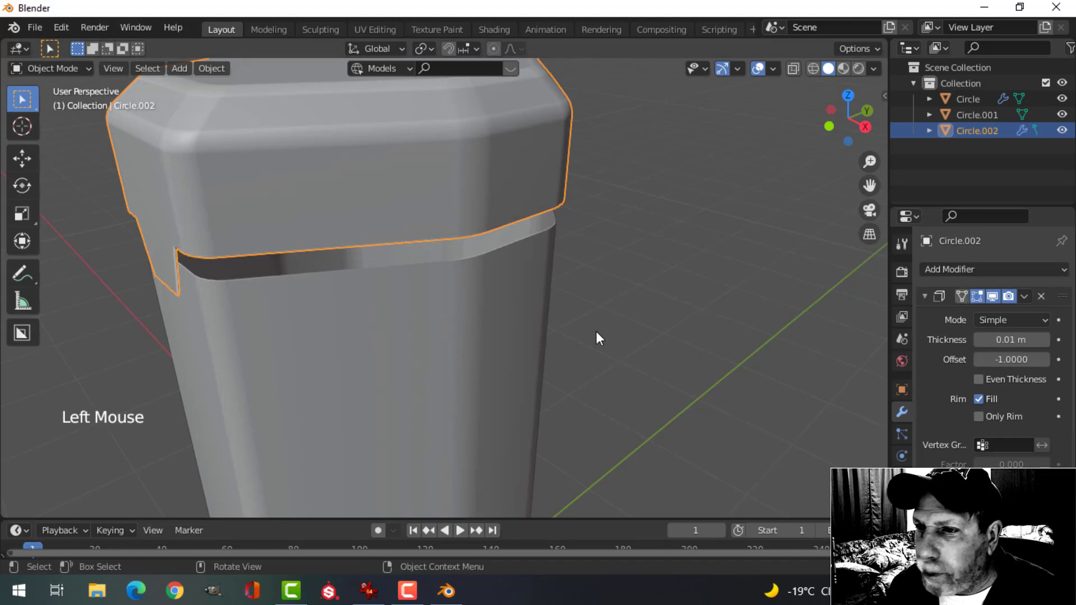
Set the cap's Solidify thickness to 0.05 m with Even Thickness enabled
left_click_drag(1011, 339, 1031, 340)
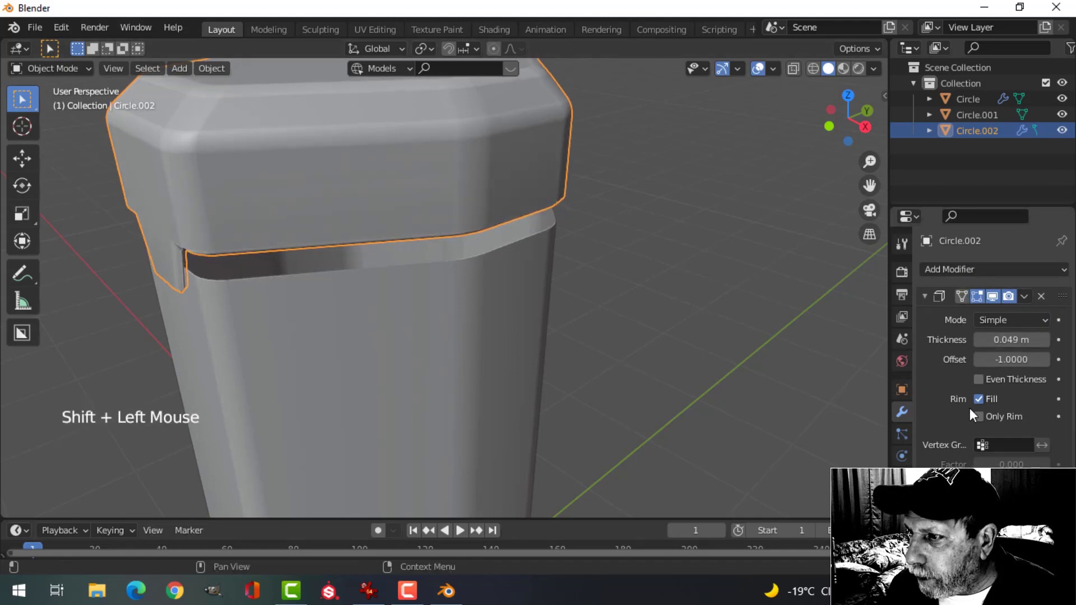
left_click(978, 379)
double_click(1009, 339)
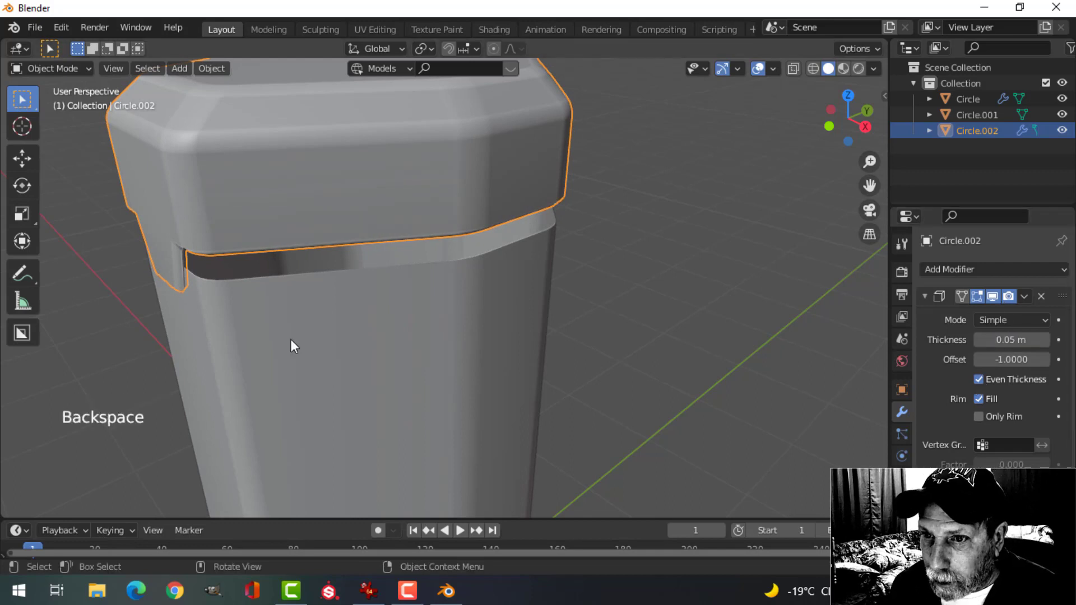
Examine the cap's thickened lower rim and tab from several angles
middle_click_drag(290, 343, 407, 301)
scroll(408, 297, "up", 2)
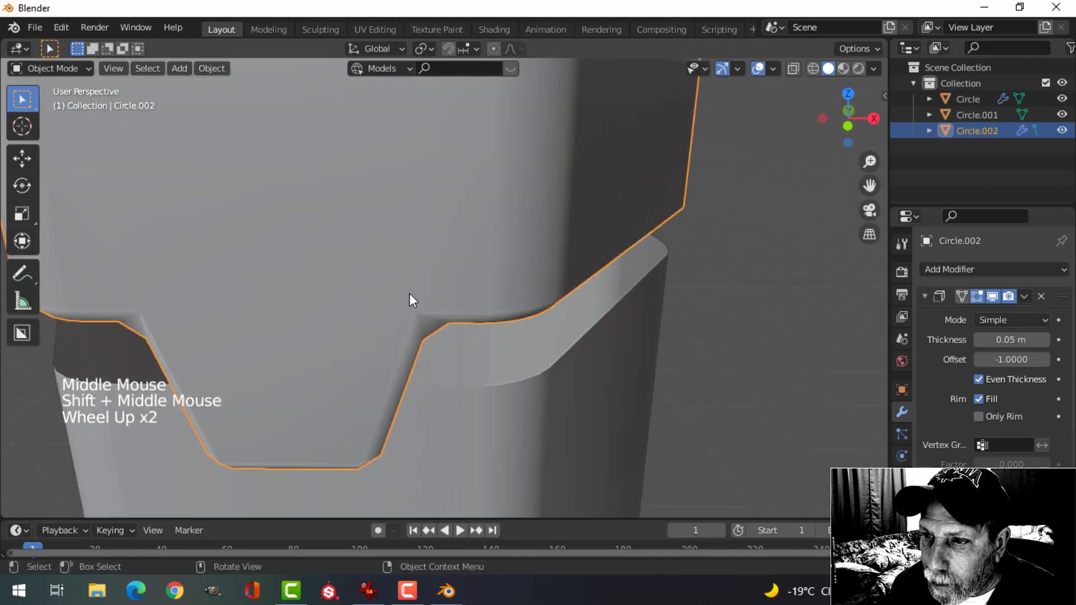
scroll(479, 276, "down", 2)
middle_click_drag(479, 277, 419, 244)
scroll(415, 269, "down", 3)
middle_click_drag(410, 291, 407, 298, "shift")
middle_click_drag(406, 298, 429, 314)
scroll(430, 320, "up", 2)
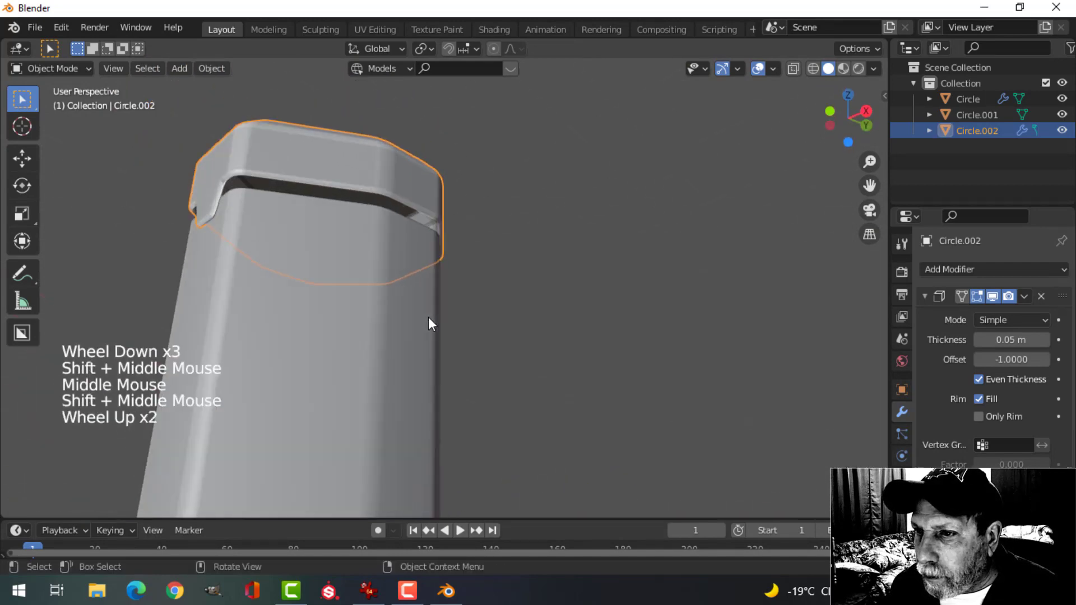
scroll(430, 280, "up", 1, "shift")
middle_click_drag(430, 269, 470, 336, "shift")
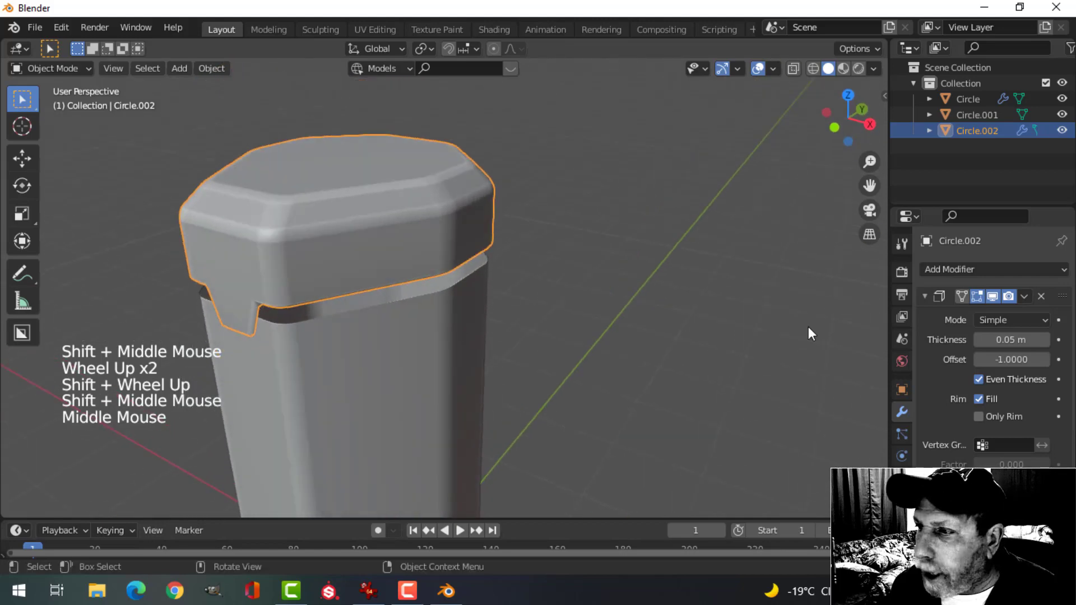
Apply the cap's Solidify modifier and open the cap in Edit Mode with edge selection and nothing selected
left_click(1024, 296)
left_click(980, 315)
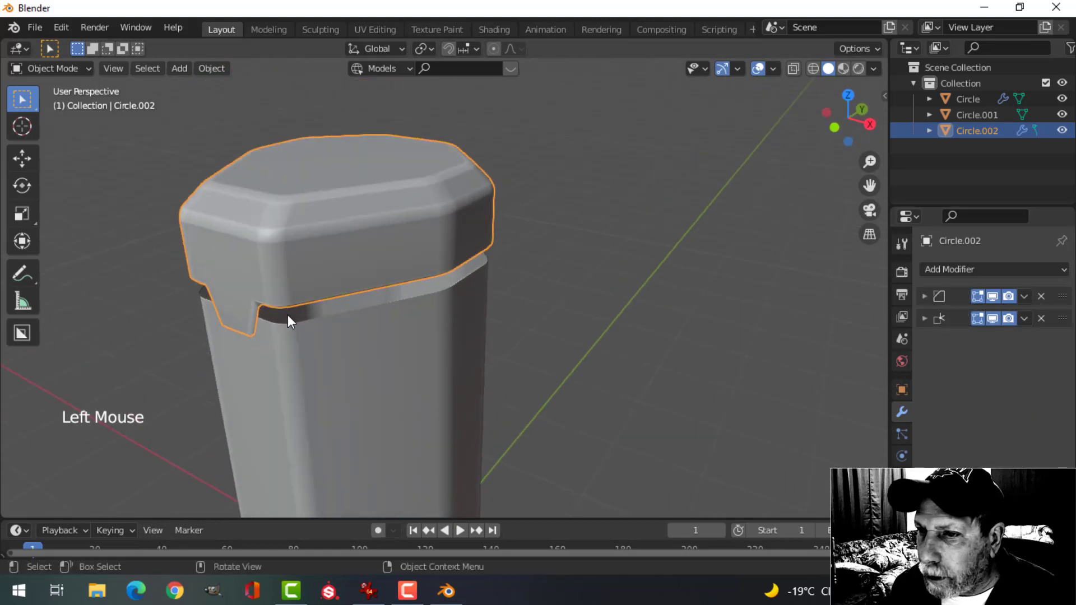
middle_click_drag(288, 314, 359, 314, "shift")
scroll(380, 338, "up", 2)
key("Tab")
scroll(356, 291, "up", 3)
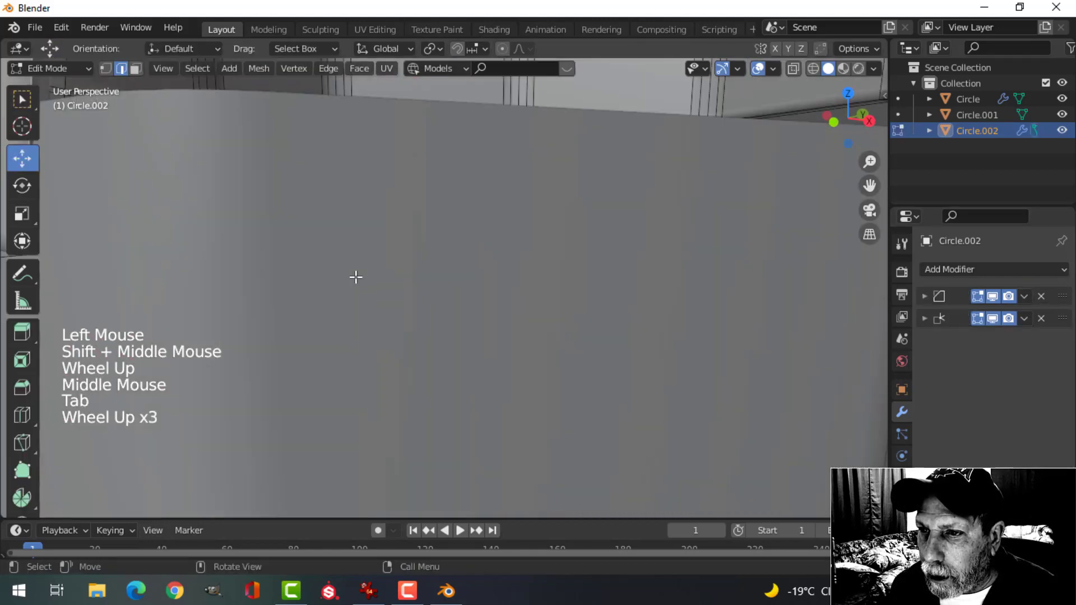
middle_click_drag(355, 276, 487, 336, "shift")
scroll(379, 312, "down", 2)
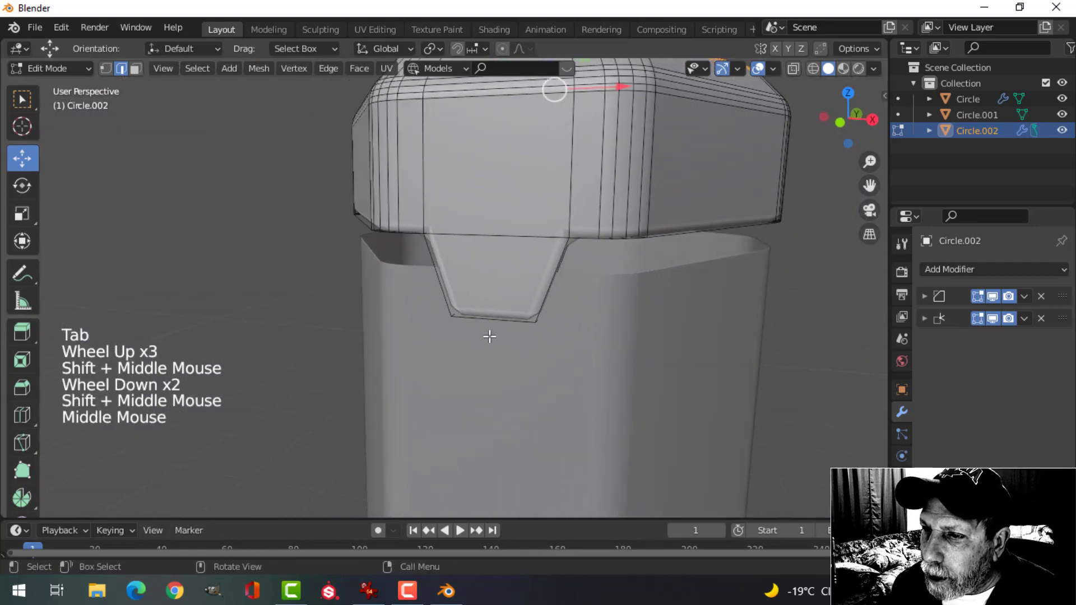
key("alt+a")
key("2")
Bevel the four outer corner edges of the cap's tab with a width of about 0.029 m and 4 segments
middle_click_drag(564, 301, 382, 219)
scroll(420, 353, "up", 2)
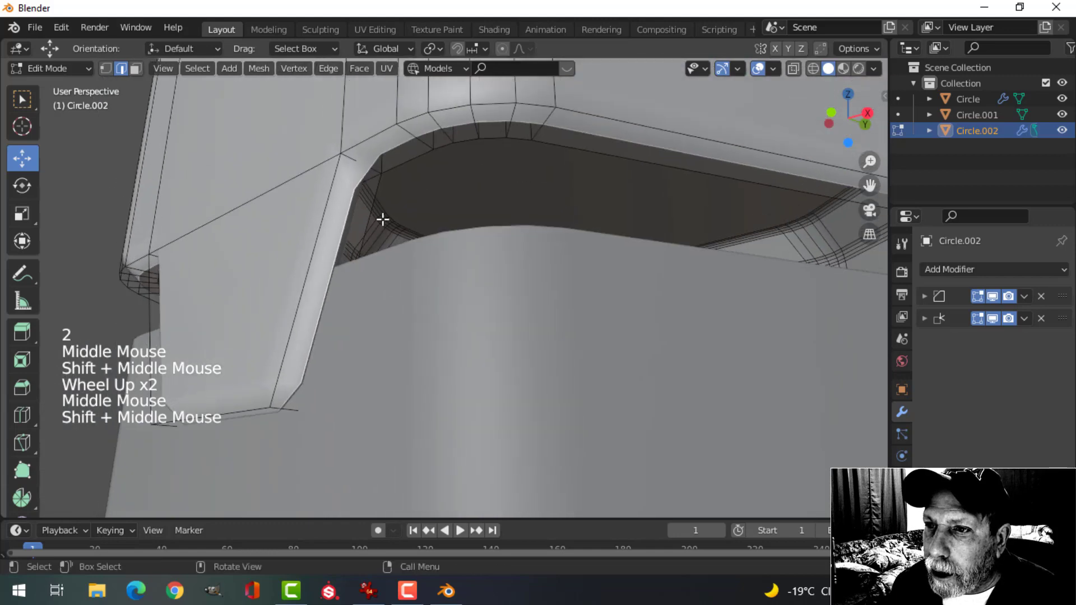
left_click(349, 157)
left_click(300, 408, "shift")
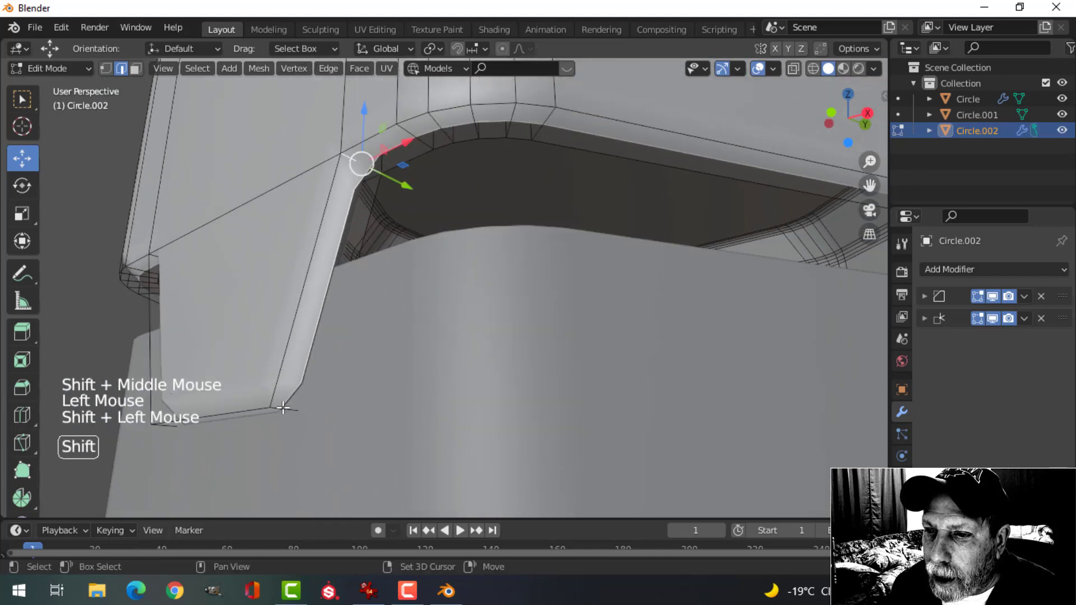
middle_click_drag(300, 408, 476, 455)
left_click(787, 348, "shift")
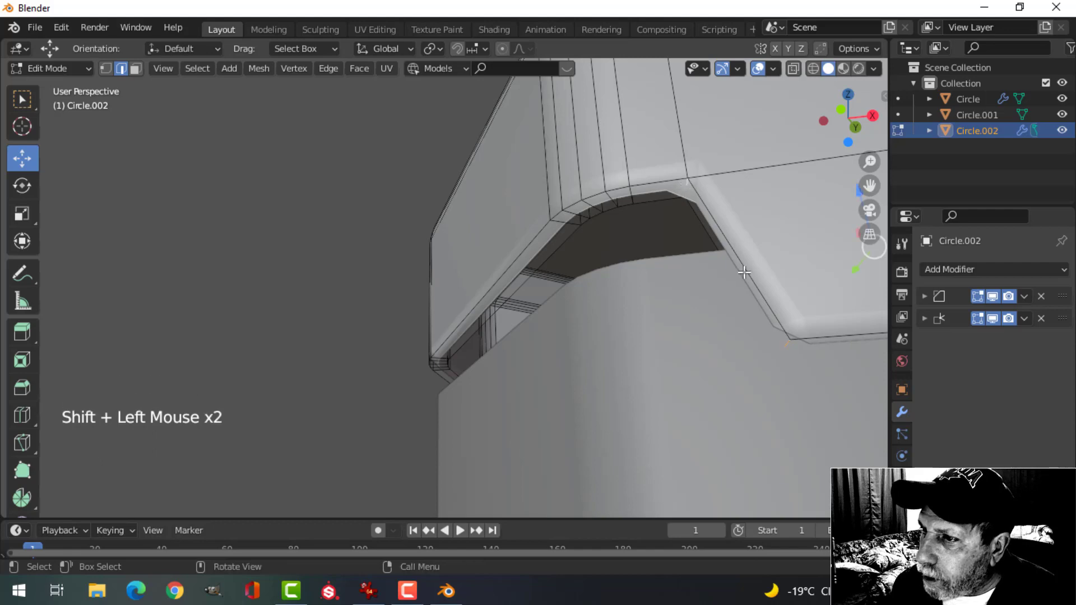
middle_click_drag(744, 272, 601, 296, "shift")
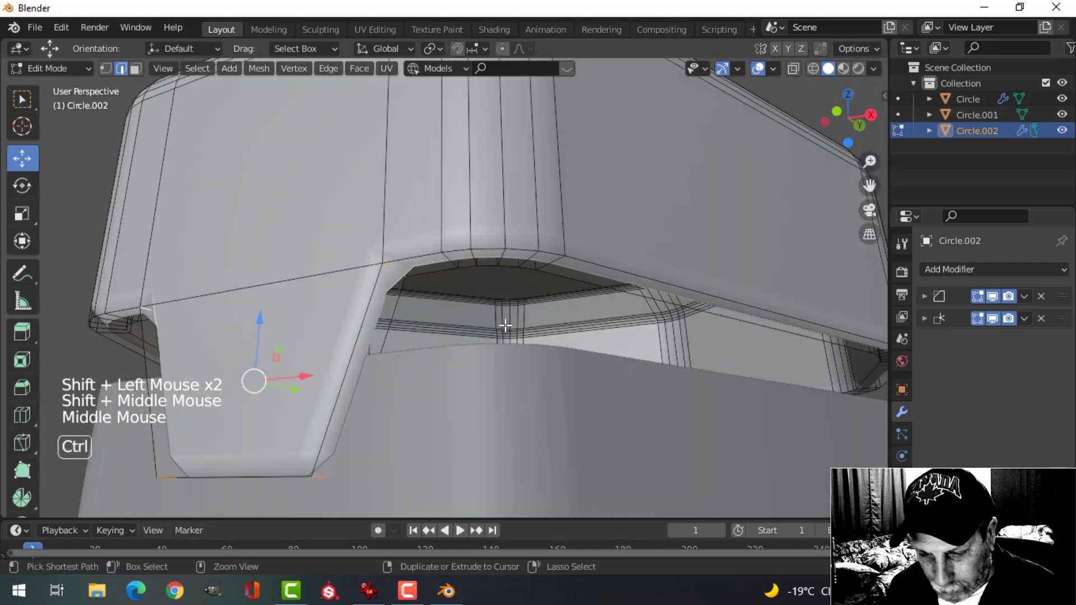
key("ctrl+b")
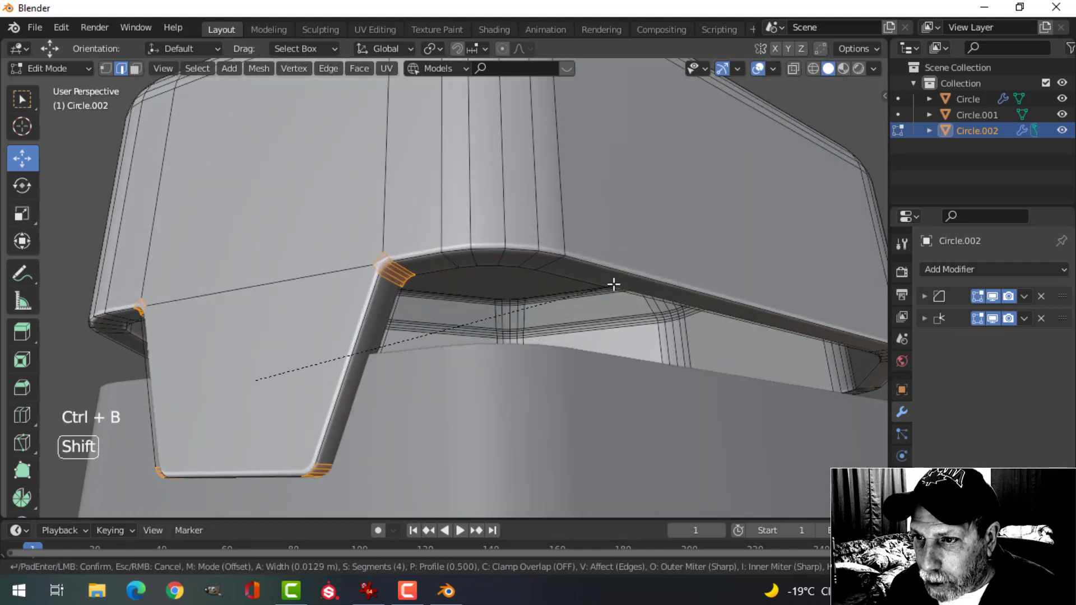
left_click(737, 235)
scroll(488, 401, "down", 4)
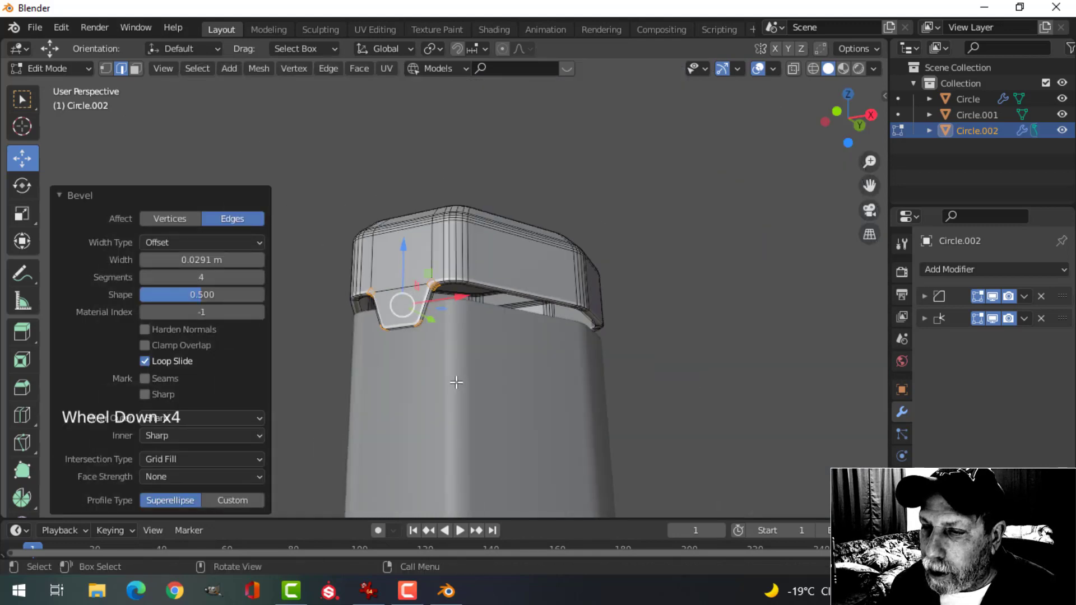
middle_click_drag(488, 401, 479, 358)
key("alt+a")
key("Tab")
Set the segments of the cap's Bevel modifier to 3
scroll(476, 415, "down", 2)
key("alt+a")
scroll(476, 408, "up", 3)
scroll(478, 401, "up", 2)
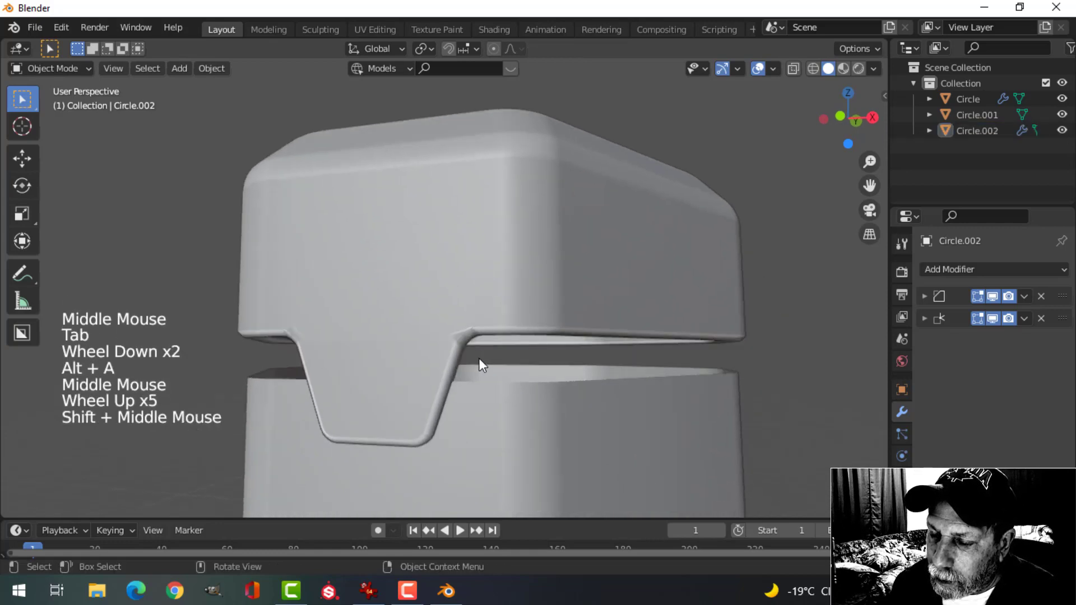
left_click(926, 297)
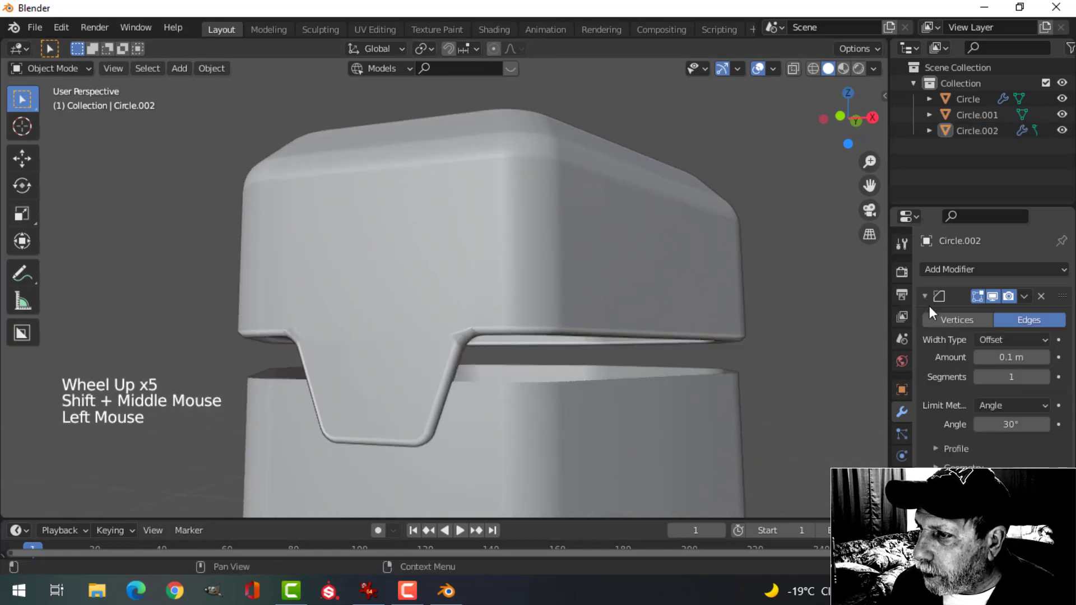
left_click(1046, 377)
left_click(1045, 378)
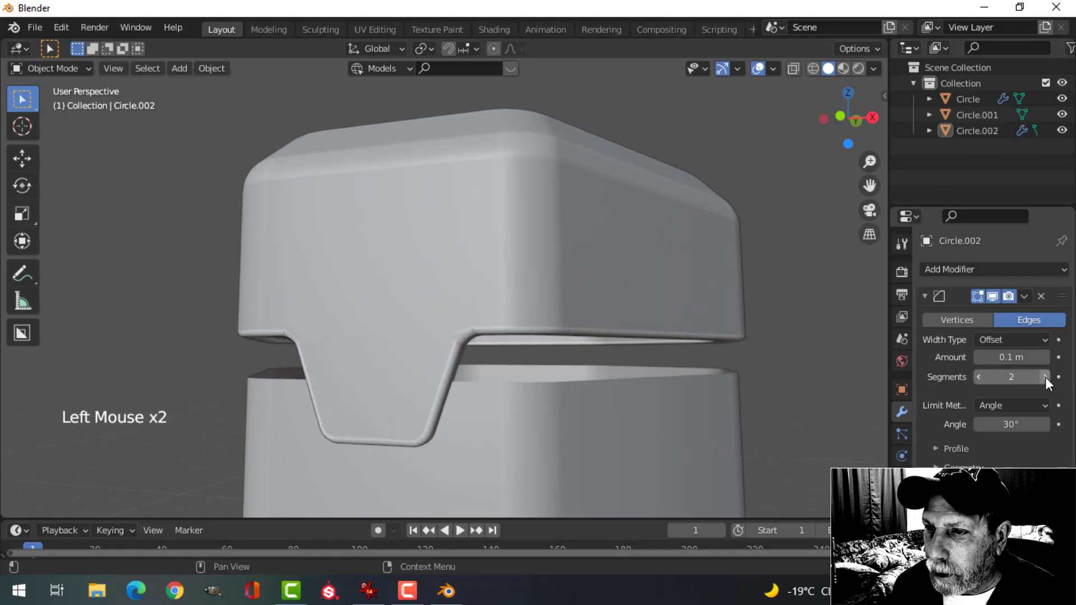
Bevel the edge loop running around the cap's outer lower rim and tab outline with 4 segments
scroll(522, 395, "down", 2)
middle_click_drag(522, 394, 468, 374)
scroll(487, 405, "up", 2)
scroll(486, 405, "up", 1)
key("Tab")
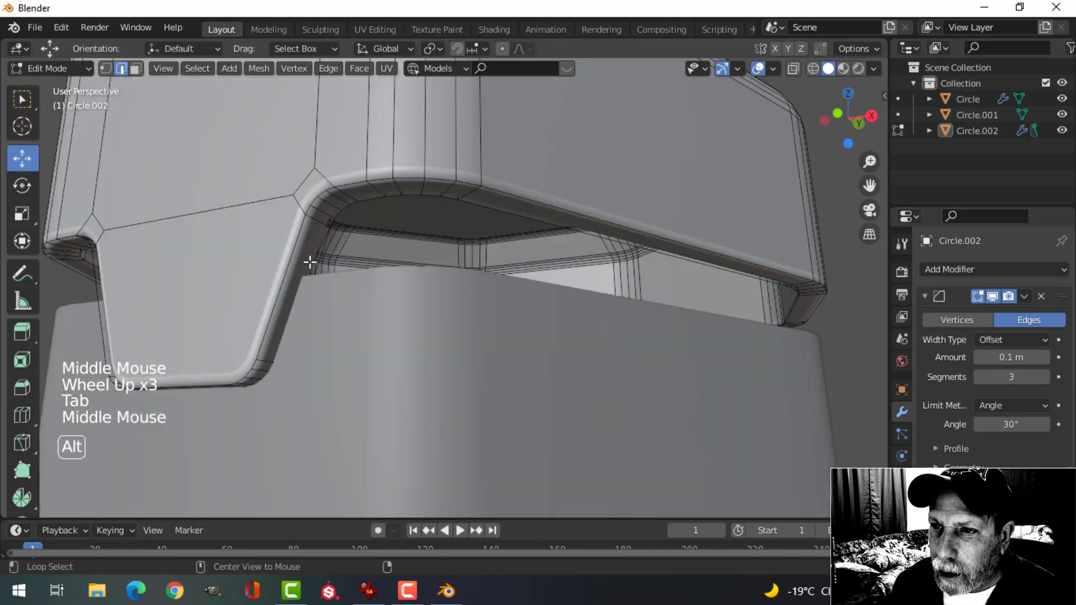
key("alt+a")
key("2")
left_click(306, 237, "alt+shift")
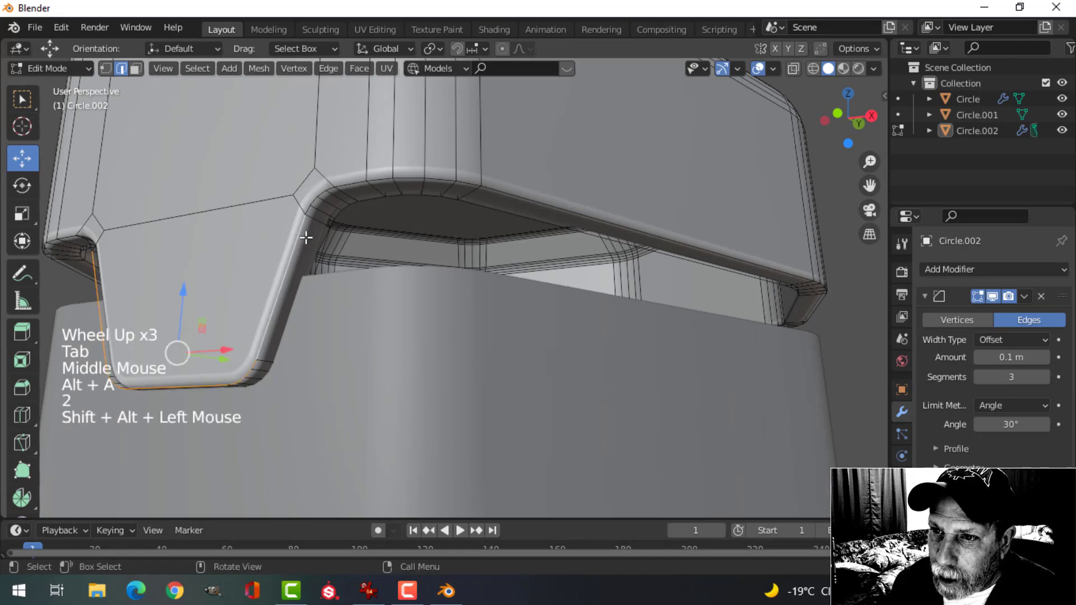
left_click(318, 195, "alt+shift")
scroll(319, 195, "down", 2)
middle_click_drag(319, 196, 377, 257)
scroll(774, 149, "up", 3)
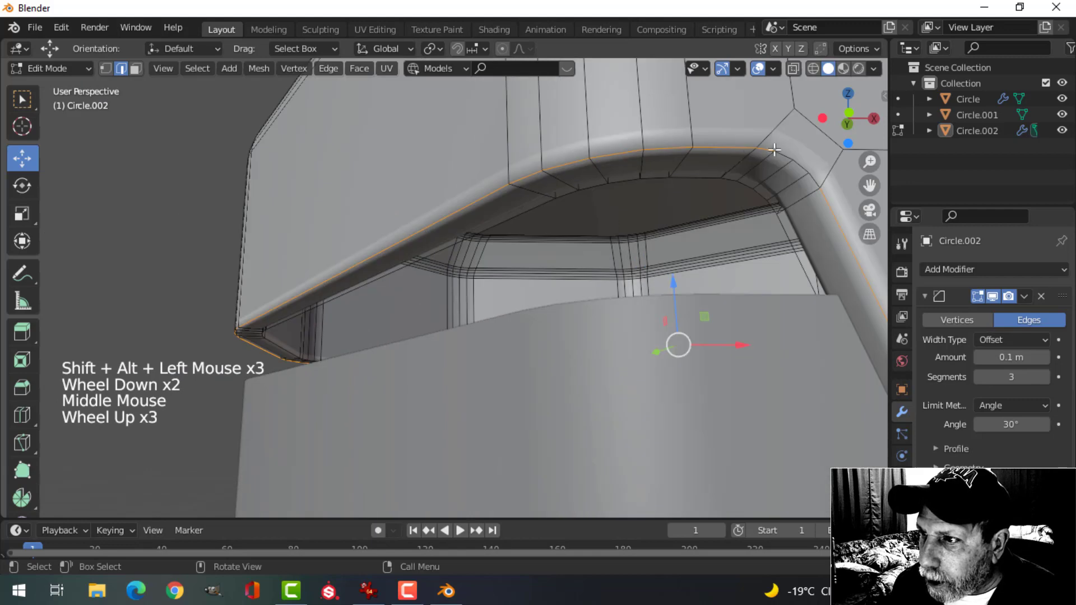
left_click(789, 156, "alt+shift")
scroll(684, 231, "down", 2)
middle_click_drag(684, 230, 609, 255)
scroll(636, 254, "up", 2)
scroll(605, 254, "down", 1)
key("ctrl+b")
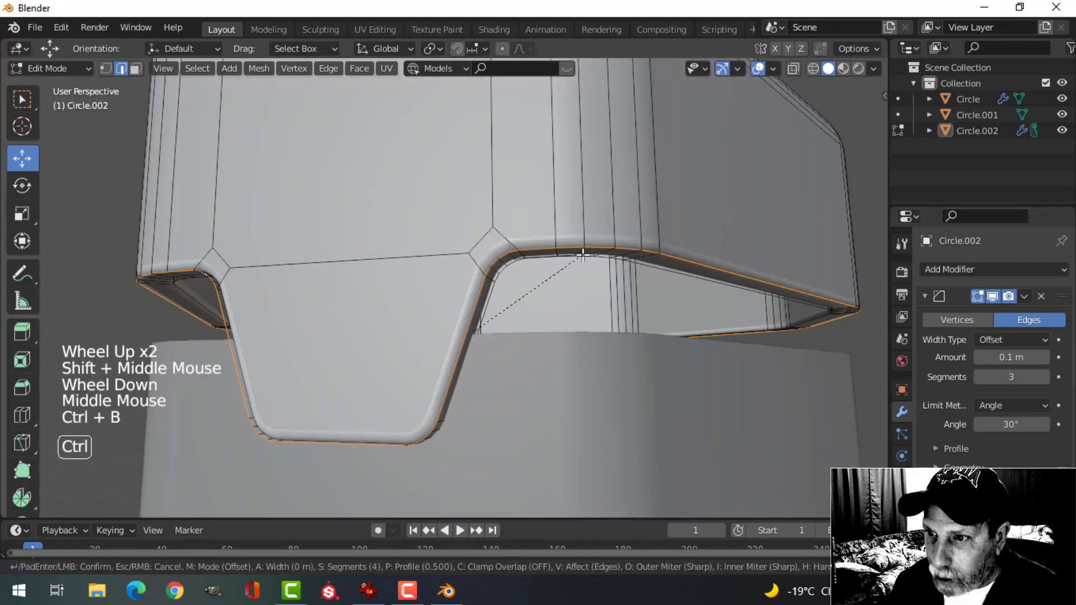
left_click(633, 211)
key("Tab")
scroll(551, 252, "down", 4)
key("alt+a")
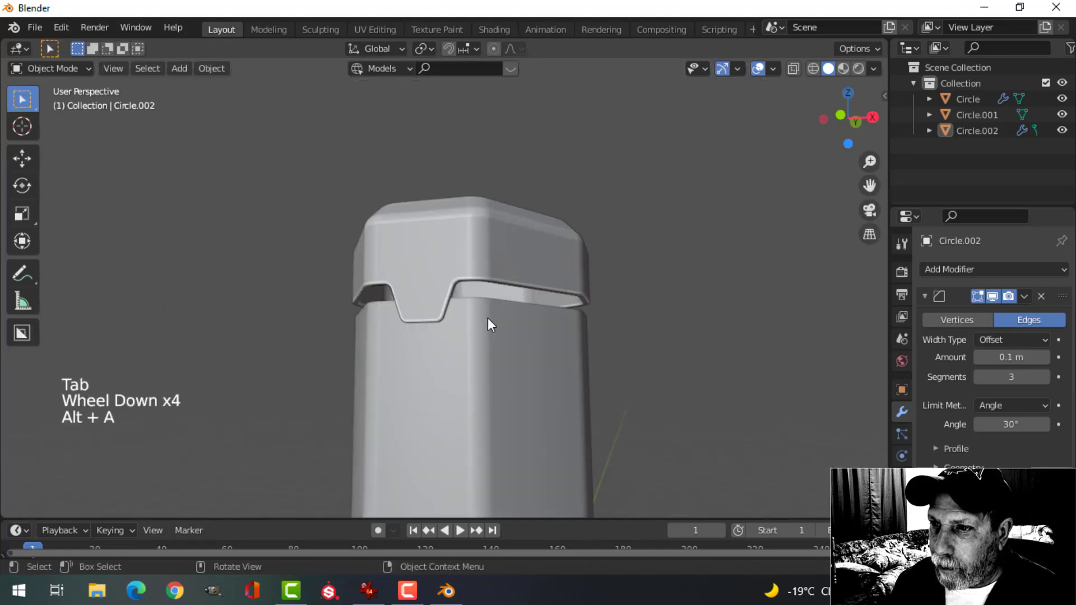
Move the entire cap mesh down along Z to close the gap above the column
middle_click_drag(487, 317, 390, 306)
scroll(506, 346, "down", 2)
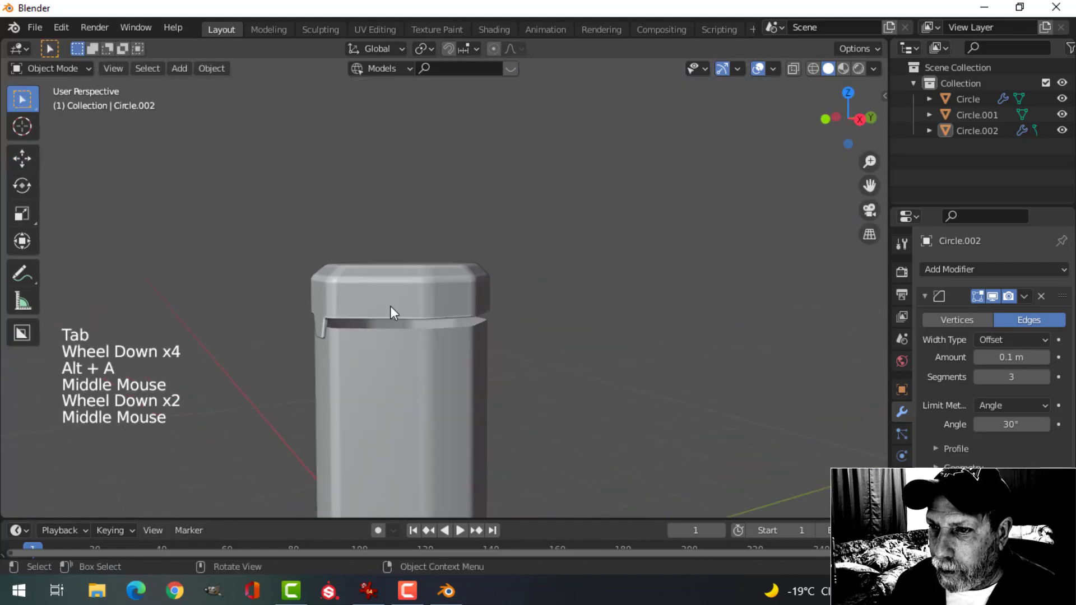
left_click(390, 306)
key("Tab")
key("a")
left_click_drag(396, 242, 394, 255)
key("Tab")
middle_click_drag(427, 377, 493, 379)
scroll(377, 353, "up", 1)
key("alt+a")
Select the base ring's bottom face with its surrounding bevel faces and raise them about 0.145 m along Z
scroll(504, 375, "down", 4)
scroll(519, 343, "up", 3)
scroll(486, 324, "up", 2)
left_click(500, 389)
key("Tab")
key("a")
key("alt+a")
key("3")
left_click(415, 364)
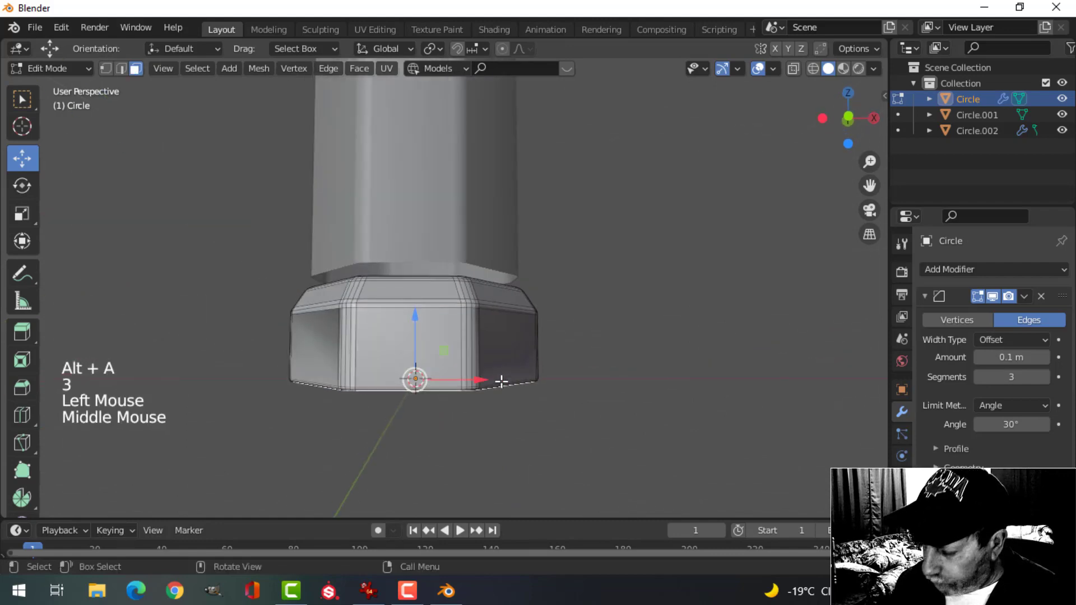
key("ctrl+KP_Add")
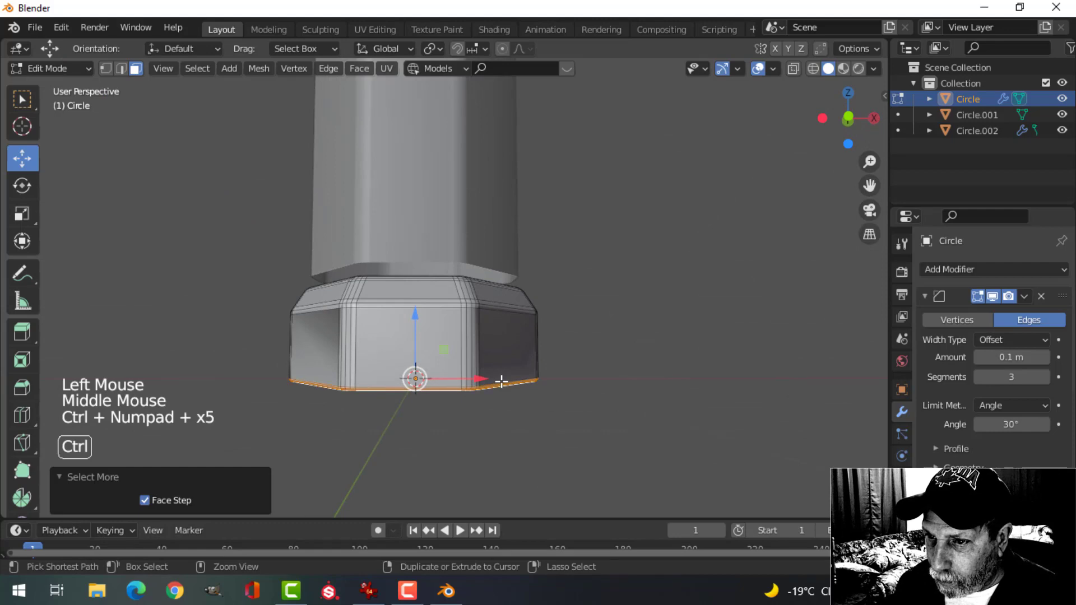
key("ctrl+KP_Add")
key("ctrl+KP_Subtract")
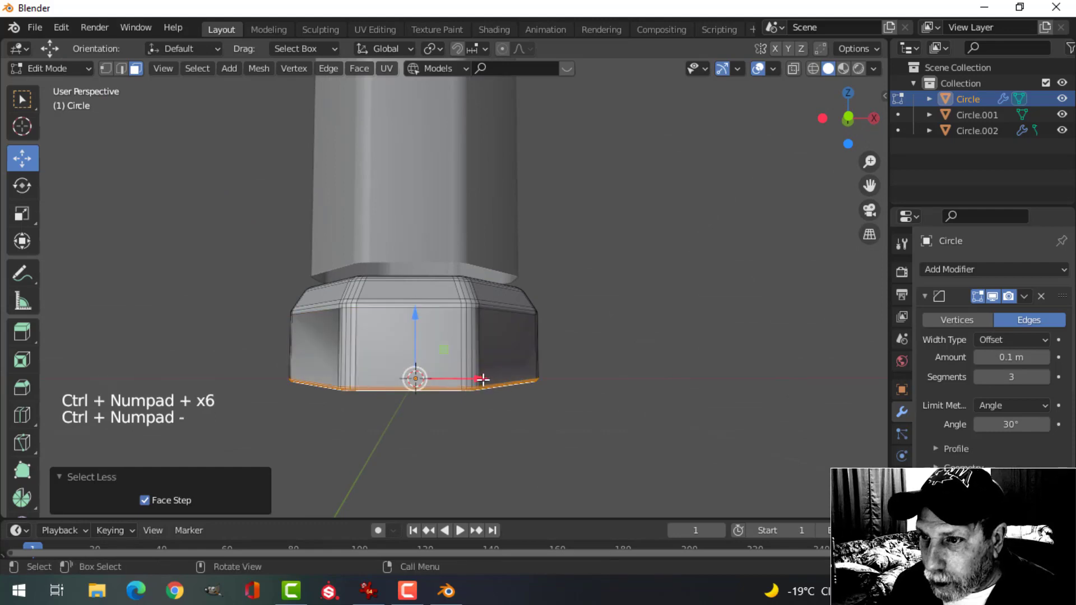
left_click_drag(412, 321, 413, 302)
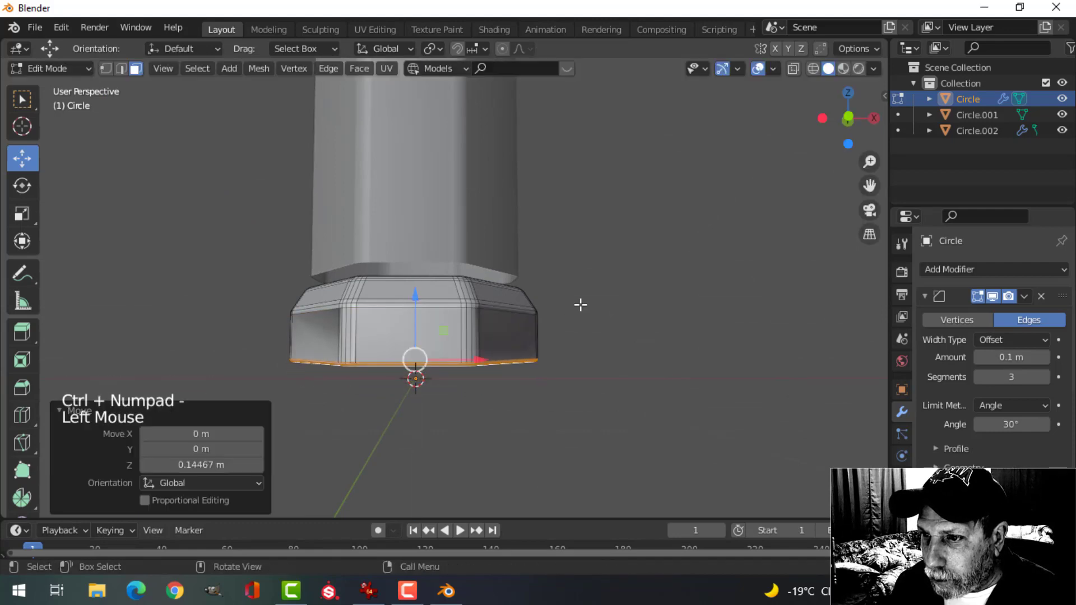
key("Tab")
Try None as the base ring's Bevel limit method, return it to Angle, and set the segments to 1
middle_click_drag(579, 305, 537, 335)
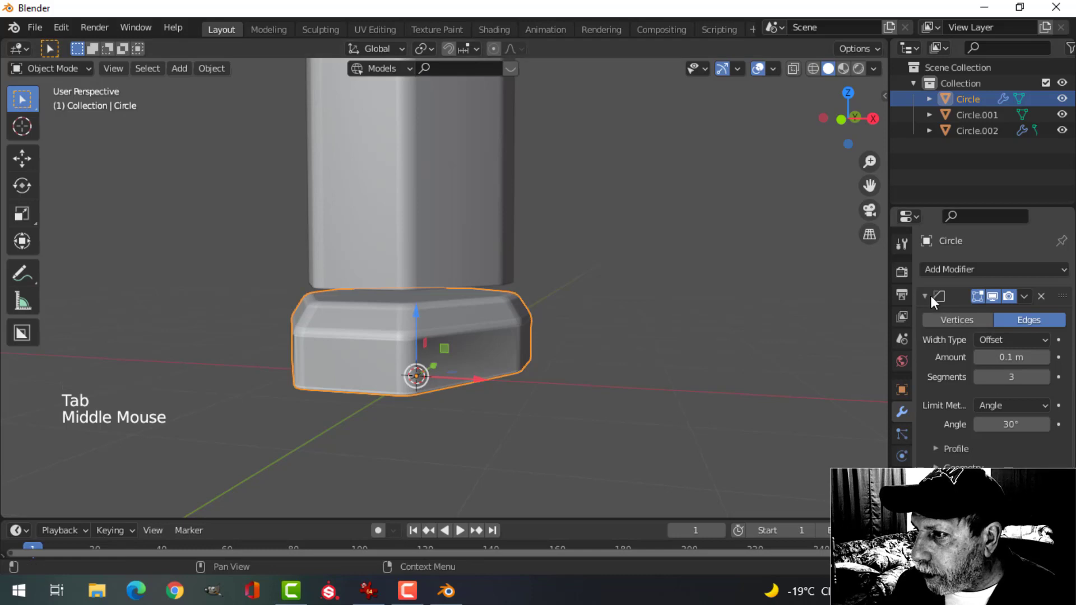
left_click(987, 405)
left_click(983, 420)
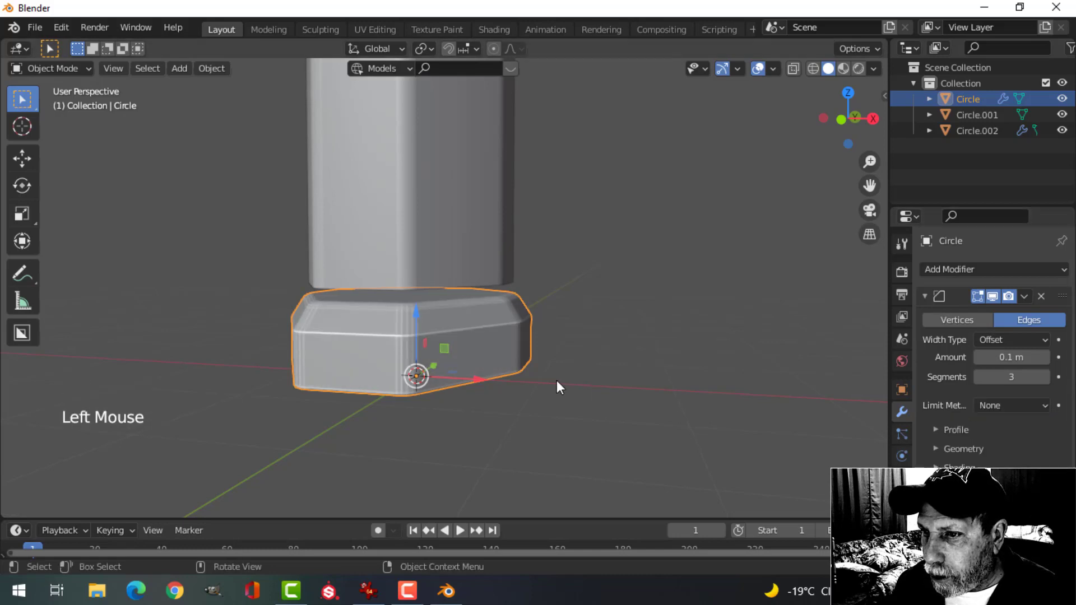
left_click(1006, 402)
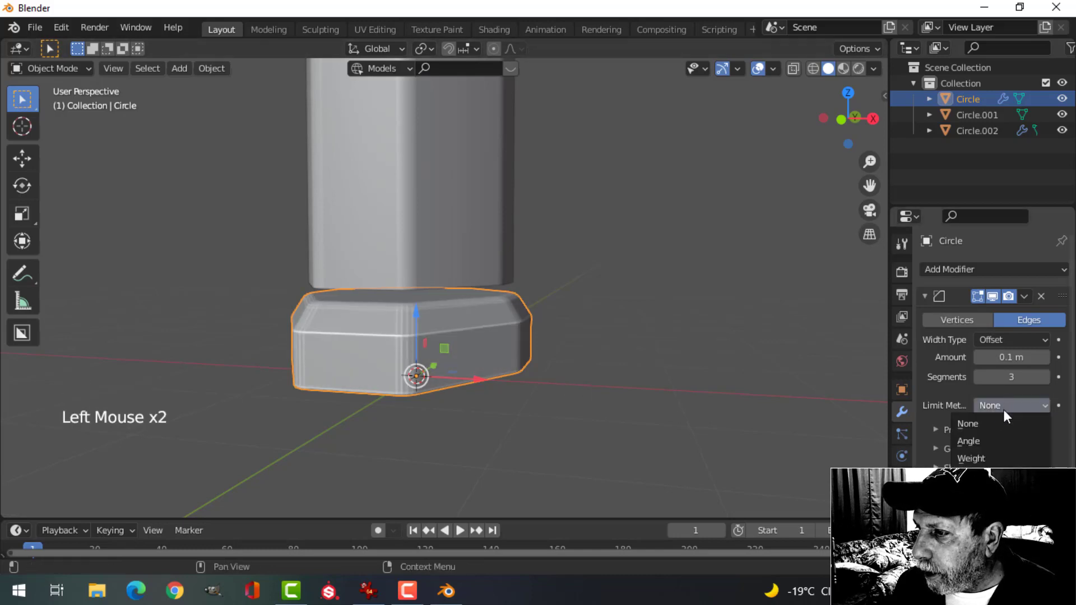
left_click(983, 441)
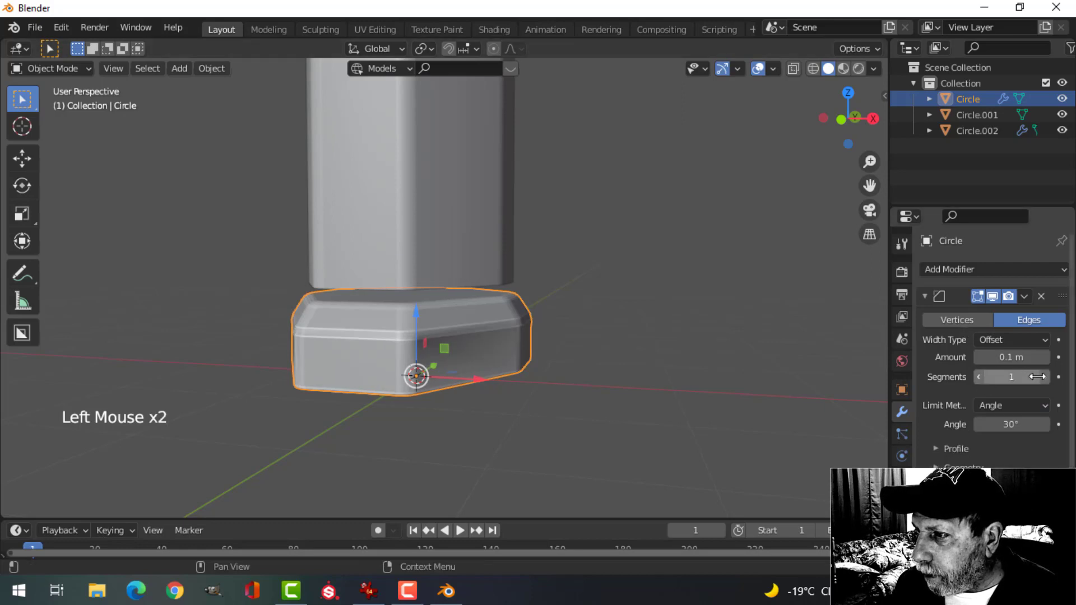
left_click(925, 296)
Examine the base ring's bevels and its fit with the column from several angles
key("alt+a")
middle_click_drag(449, 396, 459, 375)
scroll(421, 415, "up", 2)
left_click(459, 376)
key("Tab")
key("alt+a")
key("Tab")
scroll(496, 405, "down", 2)
scroll(494, 400, "down", 1)
key("alt+a")
scroll(459, 375, "down", 2)
middle_click_drag(459, 375, 677, 351)
scroll(443, 339, "up", 3)
scroll(616, 353, "up", 3)
Delete the large bottom face of the base ring and return to Object Mode
left_click(527, 355)
key("Tab")
middle_click_drag(554, 382, 521, 317)
key("alt+a")
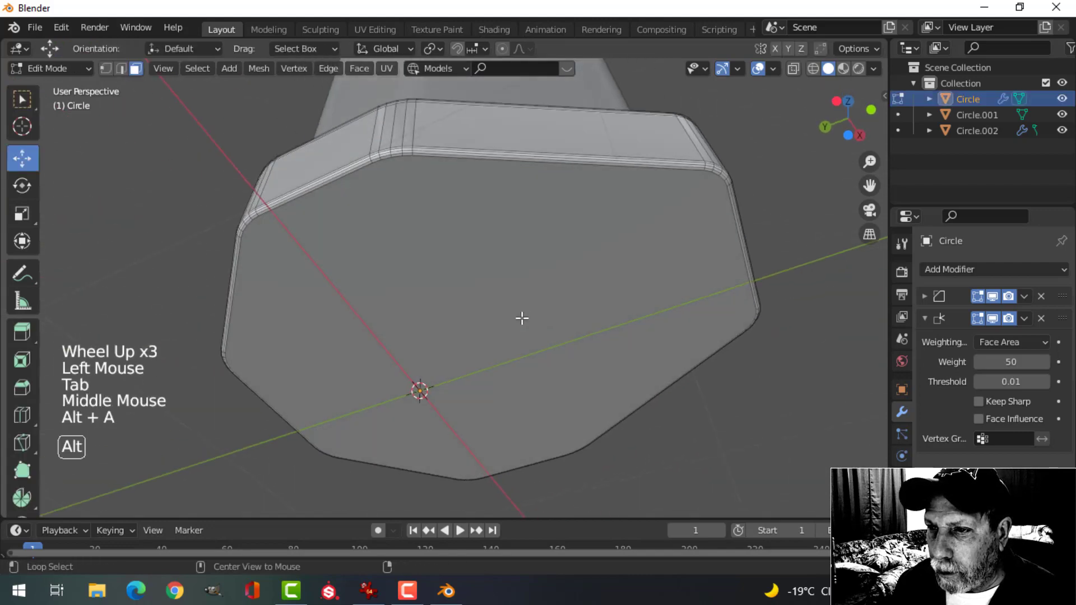
key("3")
left_click(493, 290)
key("x")
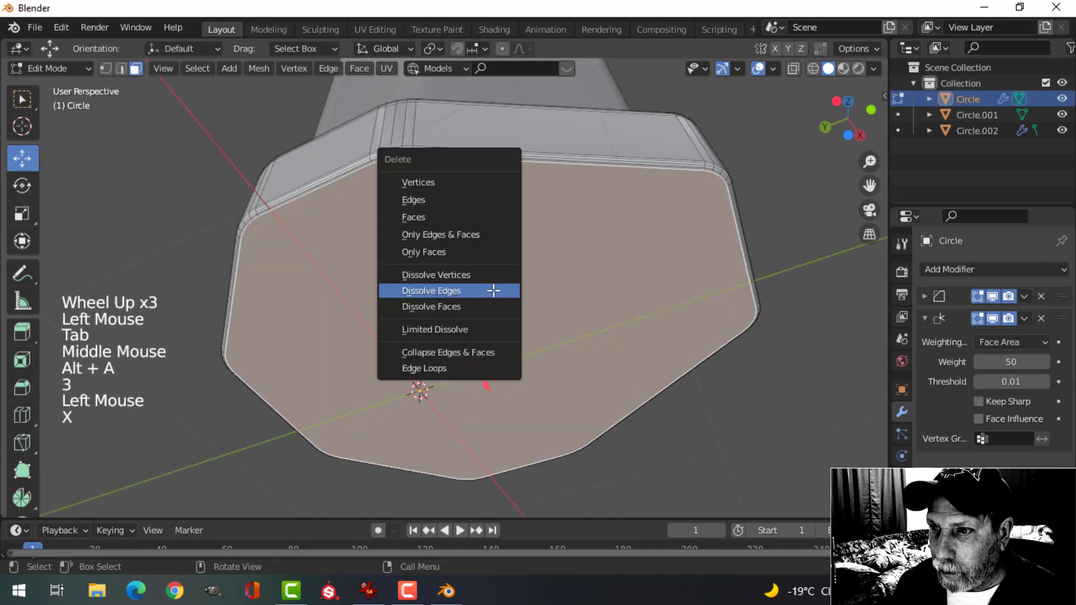
left_click(439, 220)
middle_click_drag(547, 219, 828, 143)
key("Tab")
scroll(613, 295, "down", 4)
key("alt+a")
scroll(506, 350, "up", 2)
scroll(503, 331, "down", 4)
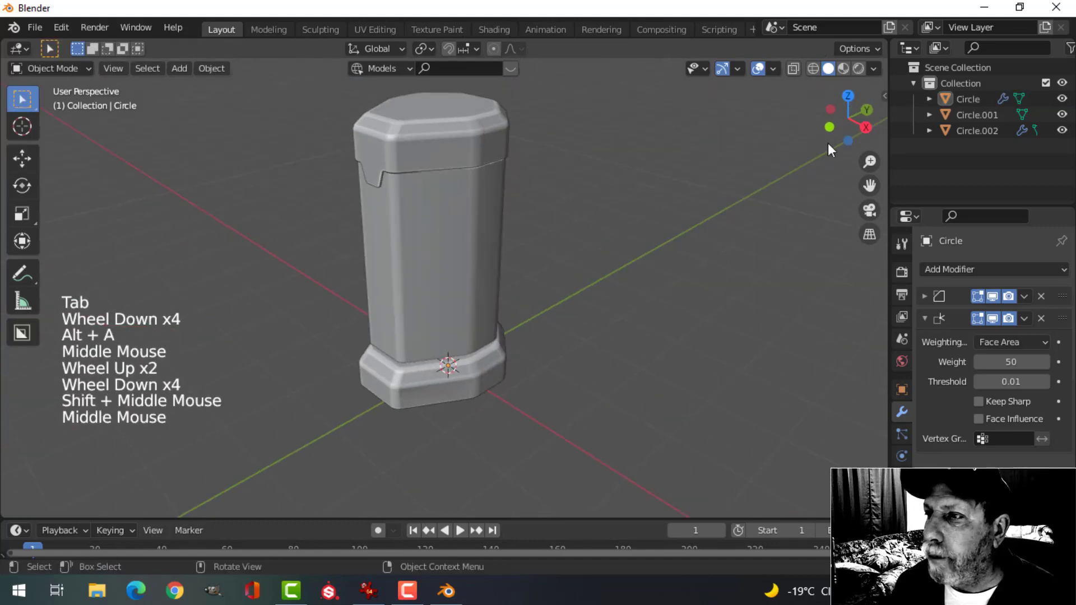
Set viewport cavity to Both with world-space valley 2.114, screen-space ridge 1.633 and valley 1.700, and switch the lighting to an olive MatCap
left_click(874, 68)
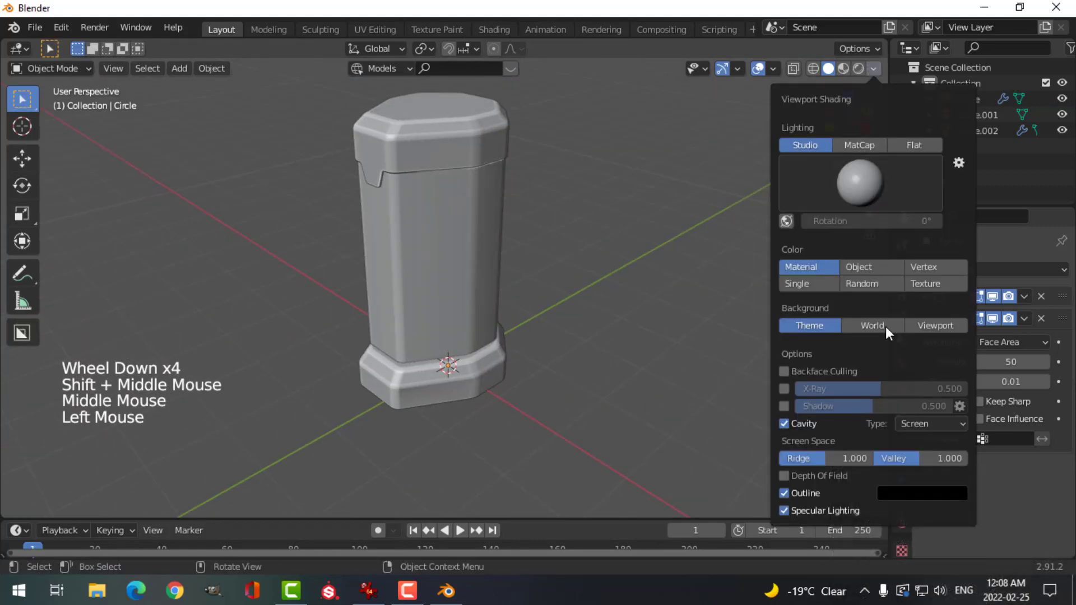
left_click(910, 427)
left_click(919, 476)
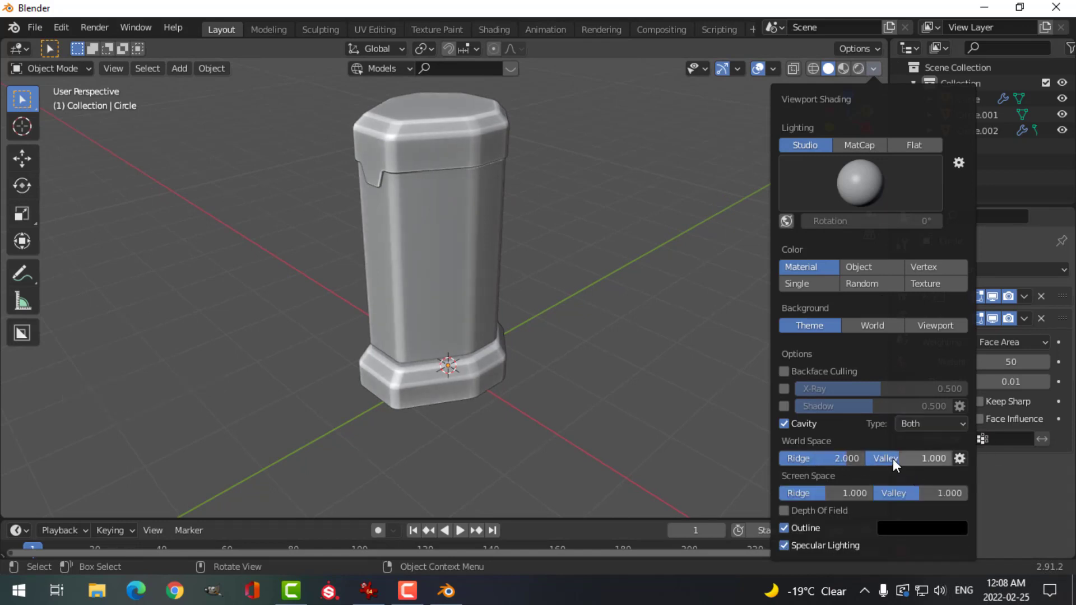
left_click_drag(892, 458, 937, 458)
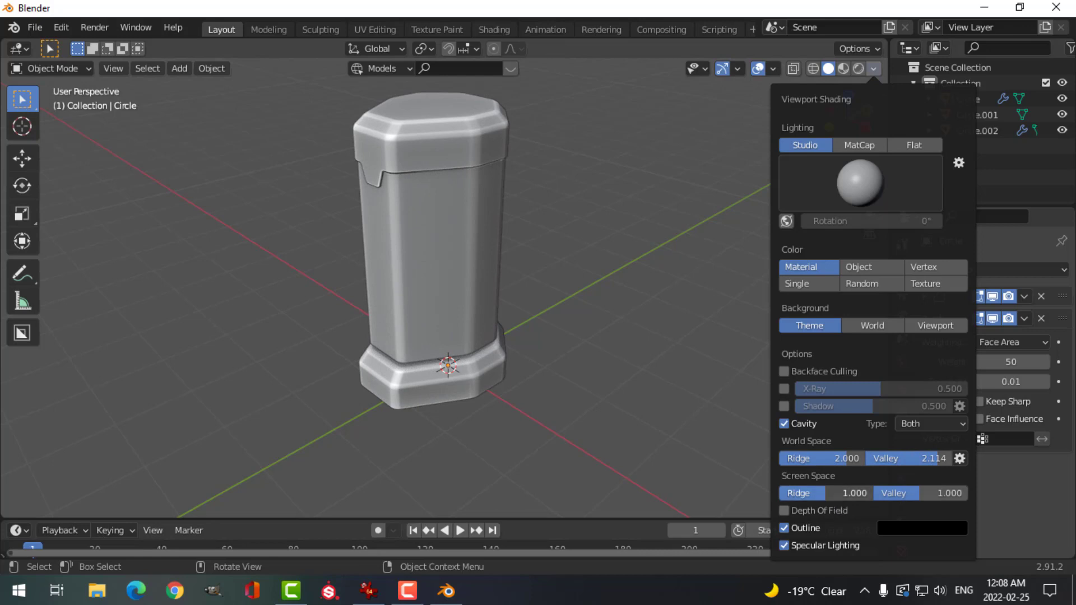
left_click_drag(910, 493, 942, 493)
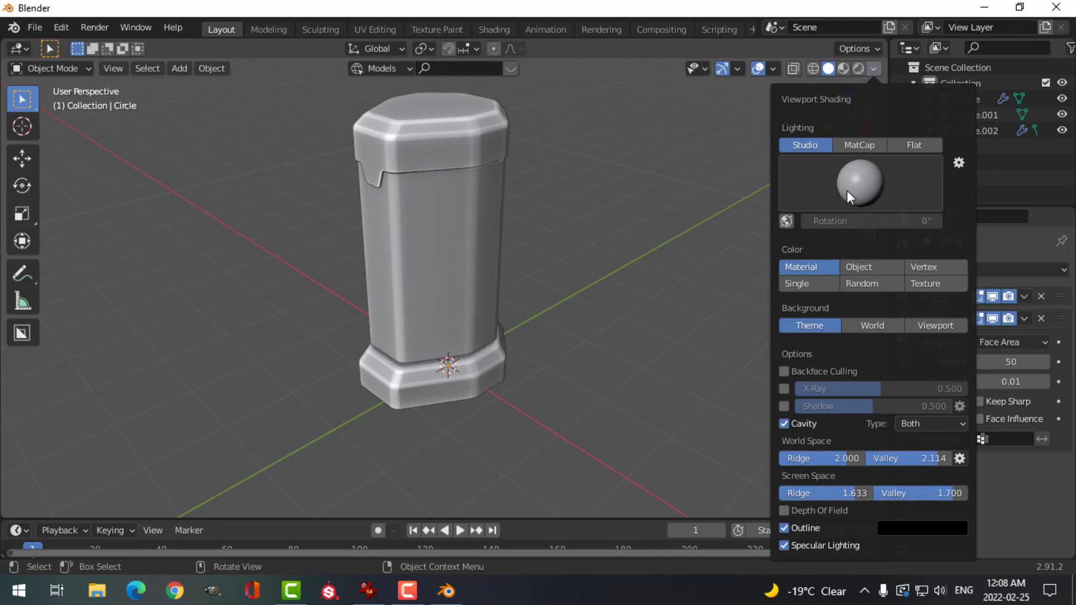
left_click(859, 145)
left_click(860, 175)
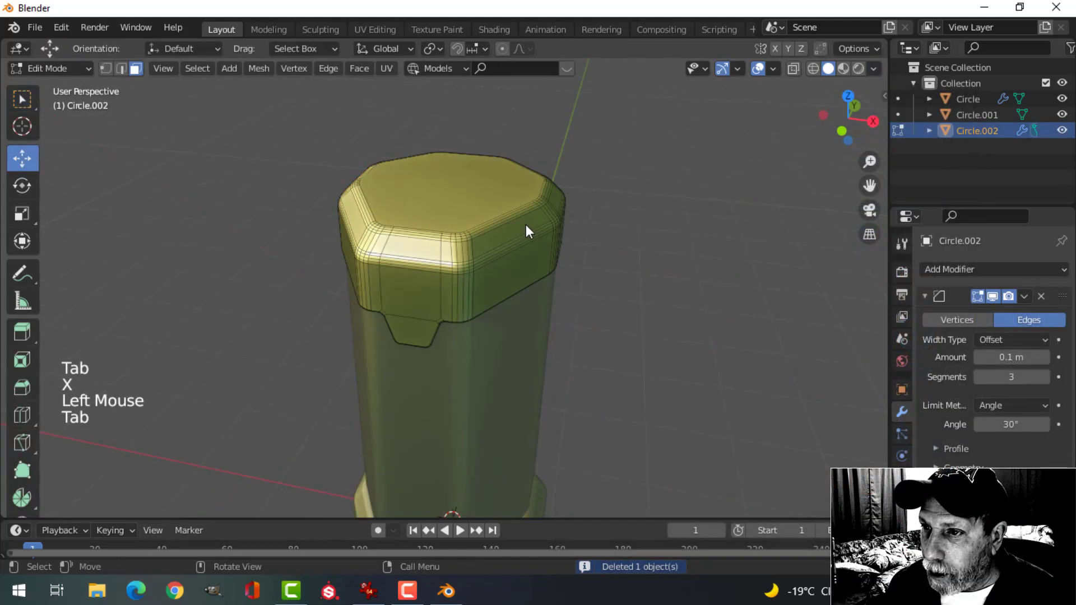
Duplicate the edge loop around the cap's top face and raise the copy about 0.2 m along Z
key("alt+a")
key("2")
left_click(468, 243, "alt+shift")
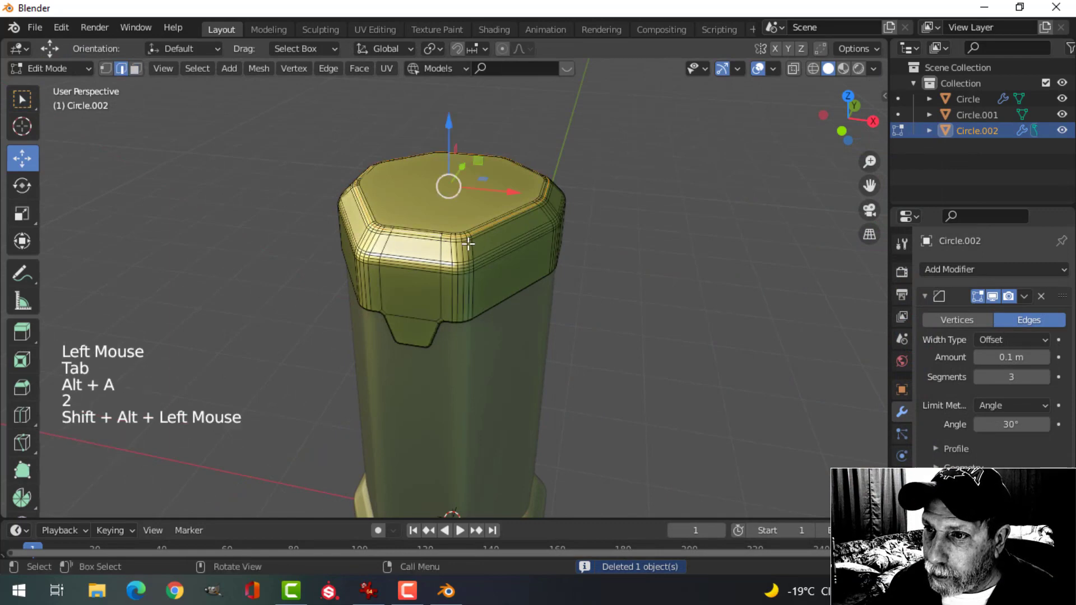
key("shift+d")
right_click(494, 233)
left_click_drag(449, 126, 448, 99)
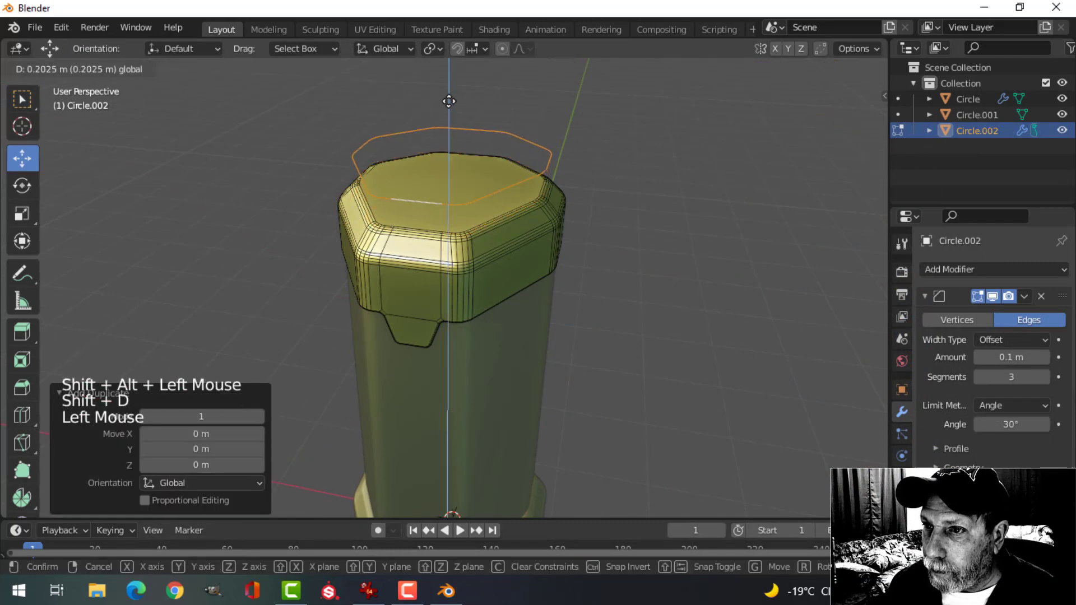
Separate the raised edge loop into its own object and return to Object Mode
key("p")
left_click(651, 146)
key("q")
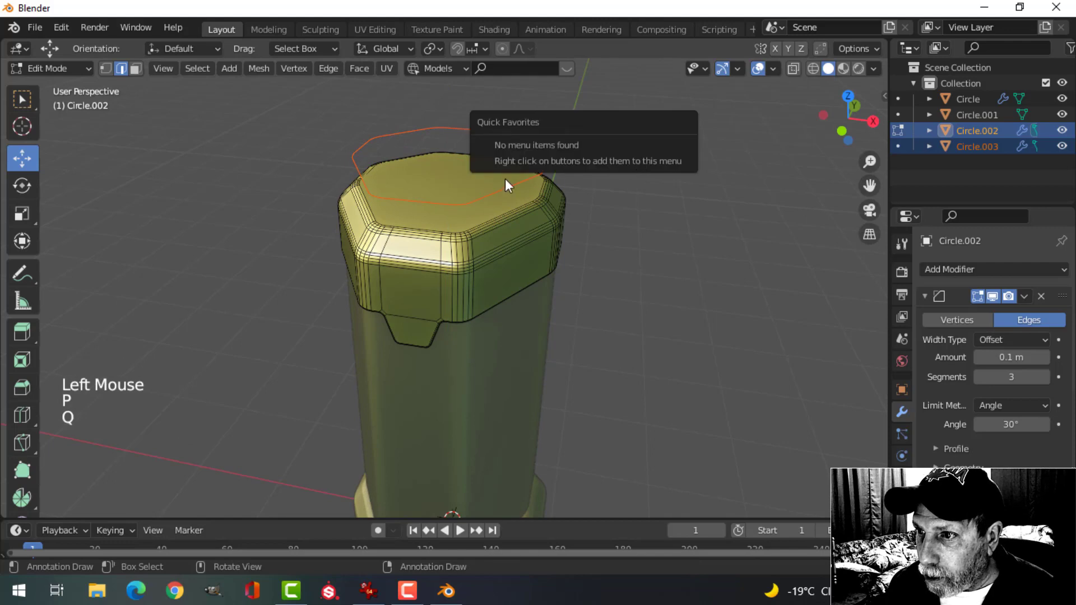
key("Tab")
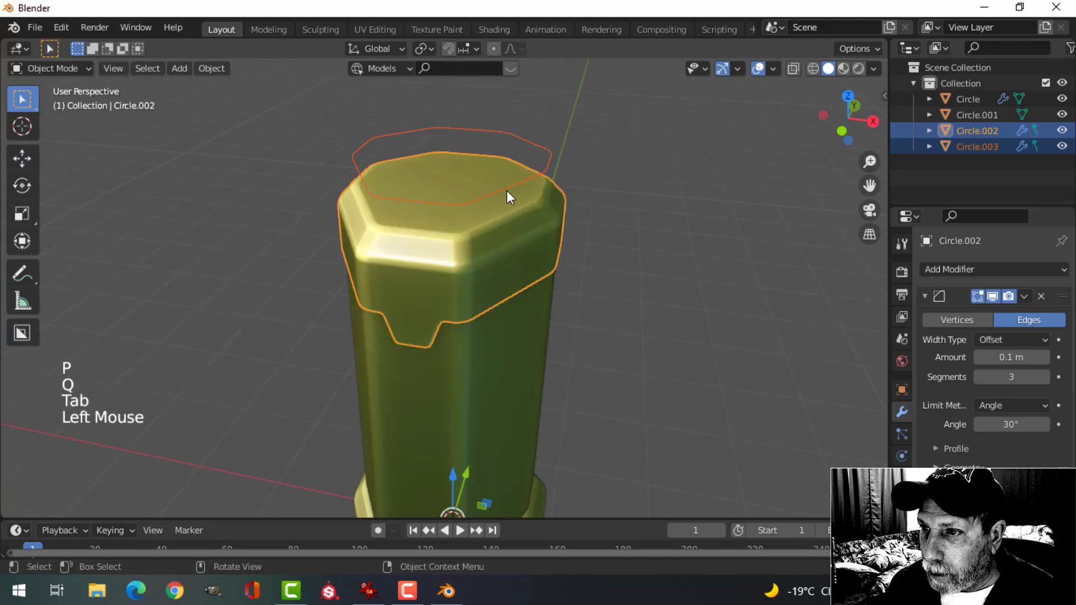
Scale the separated edge loop above the cap down slightly and return to Object Mode
key("Tab")
key("a")
key("s")
left_click(661, 200)
middle_click_drag(593, 200, 578, 216)
key("Tab")
Select only the floating edge loop and extrude it downward about 0.14 m along Z to form side walls
key("a")
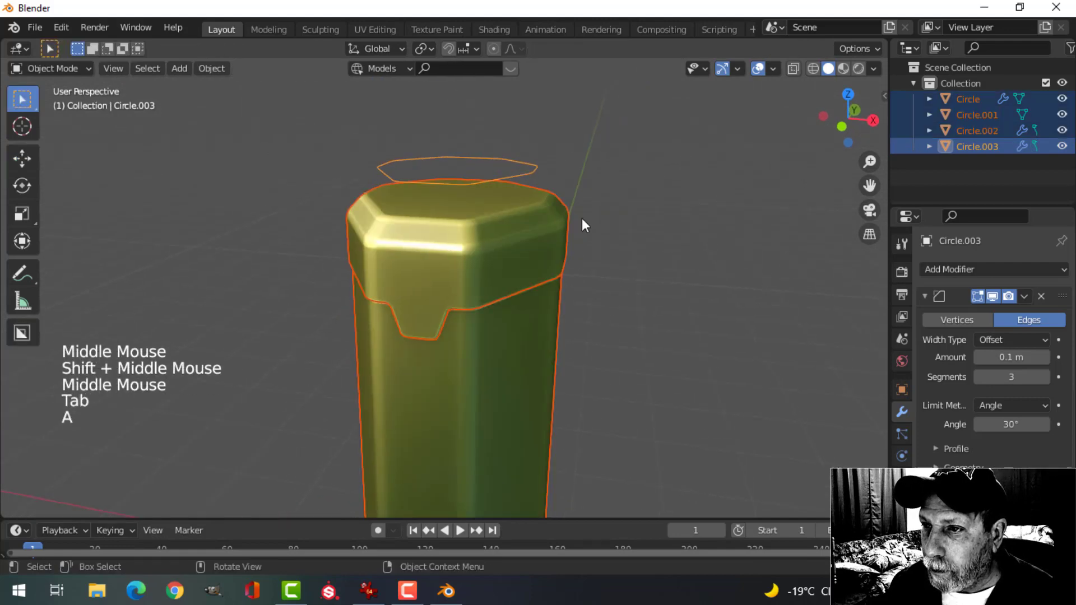
left_click(478, 191)
left_click(482, 184)
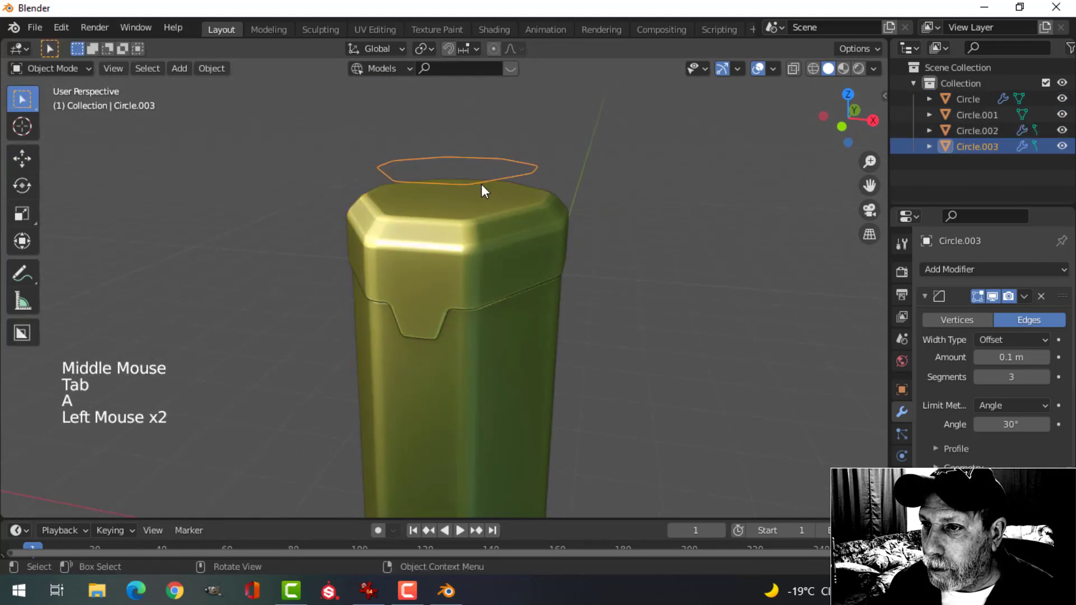
key("Tab")
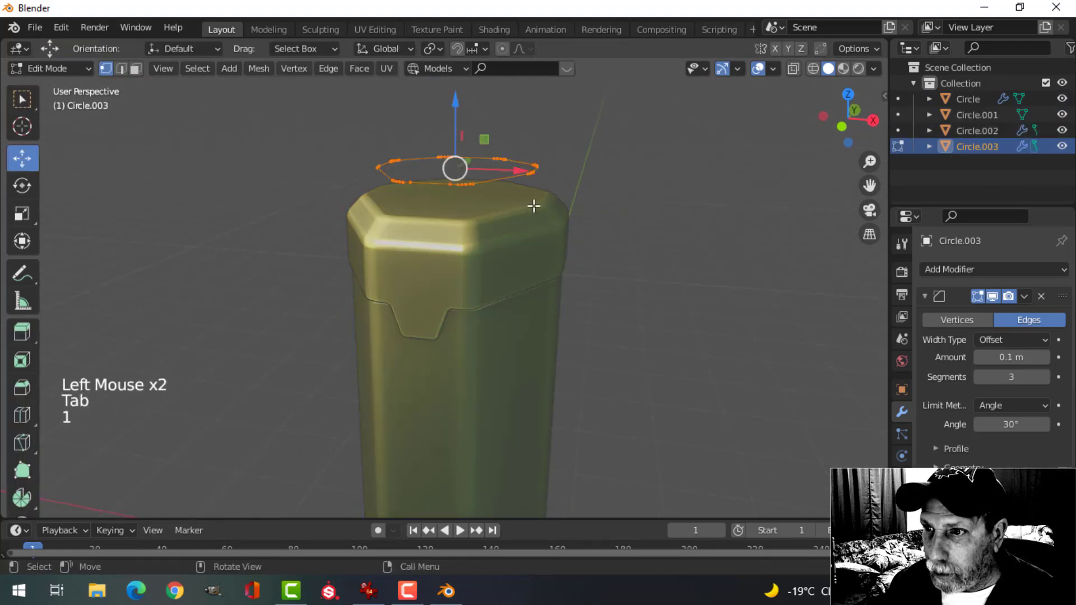
middle_click_drag(533, 207, 550, 209)
key("e")
left_click_drag(462, 111, 465, 135)
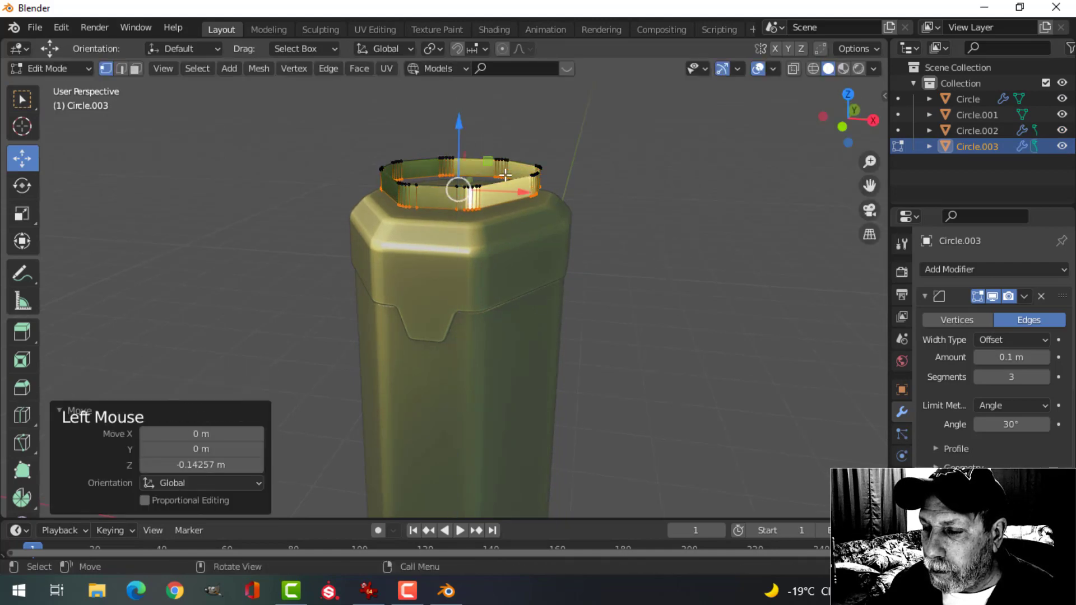
middle_click_drag(470, 168, 536, 184)
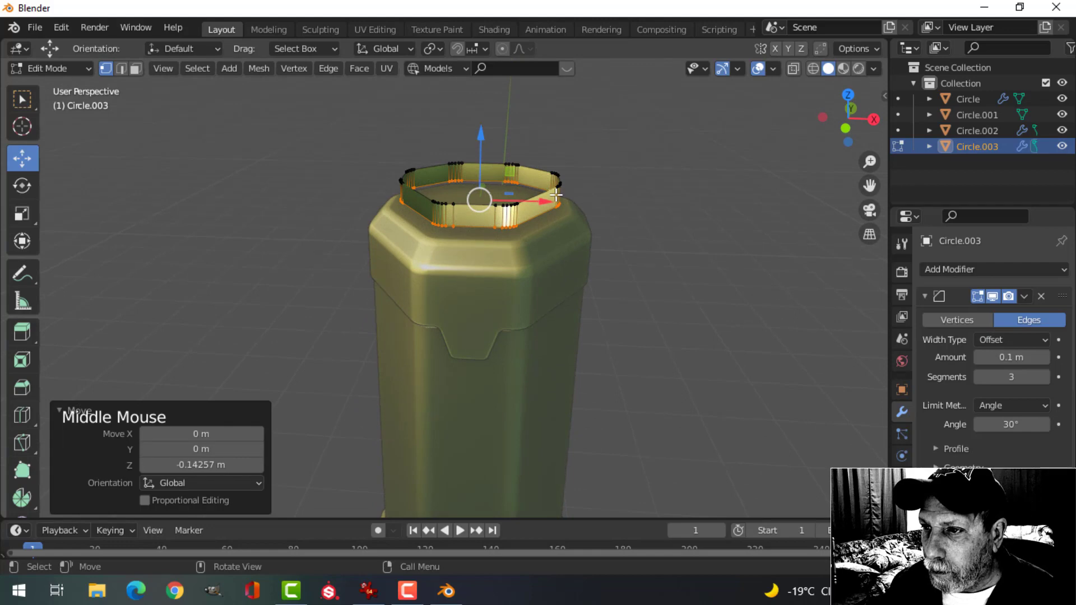
Fill the upper opening of the octagonal ring with a face and recalculate all its normals outside
key("alt+a")
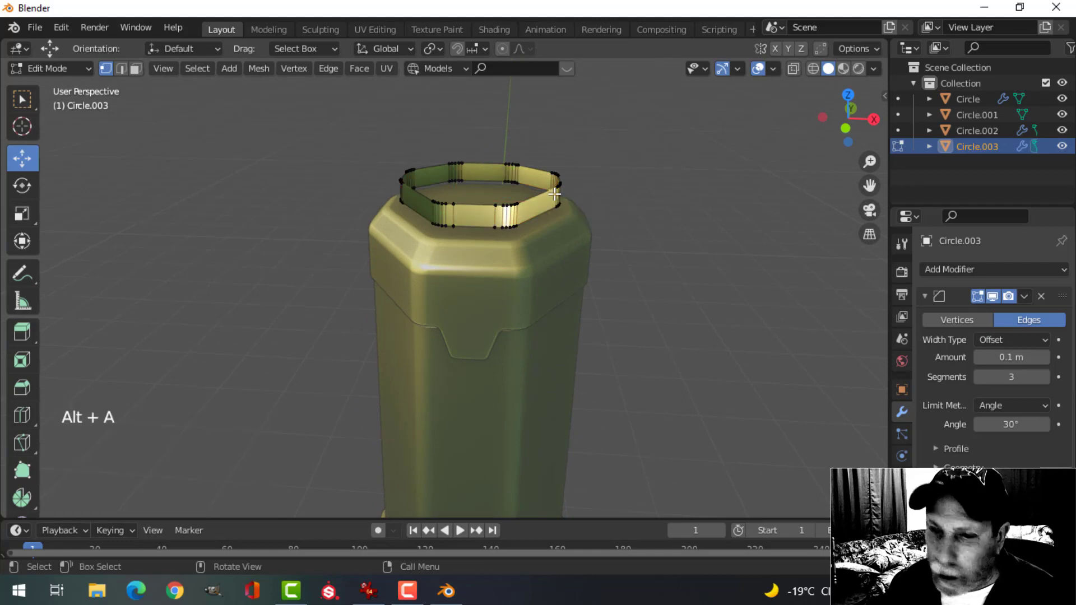
left_click(531, 200, "alt+shift")
key("f")
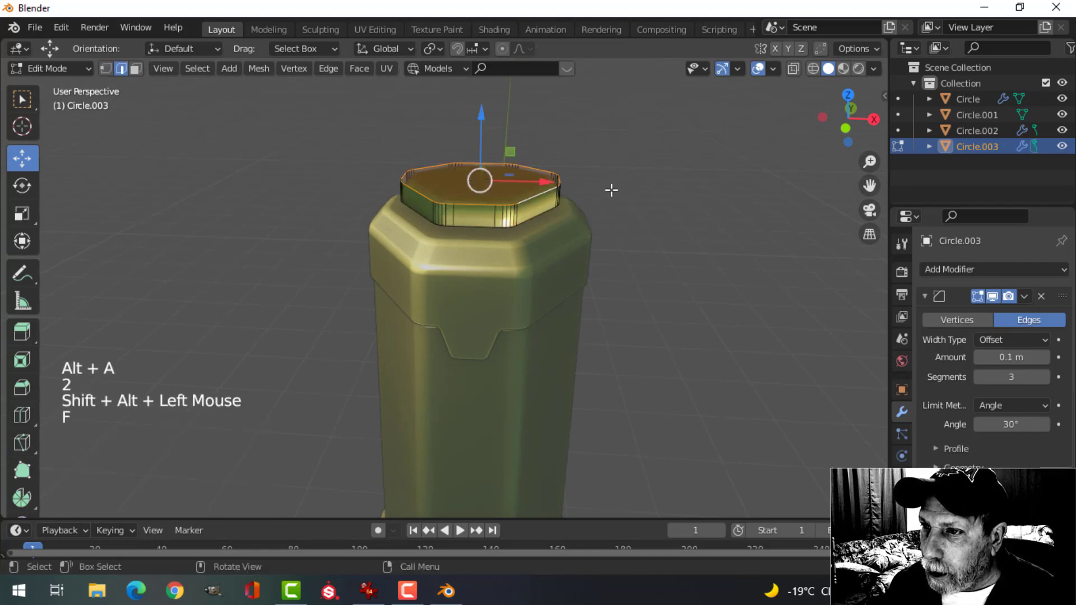
middle_click_drag(610, 187, 608, 209)
key("a")
key("alt+n")
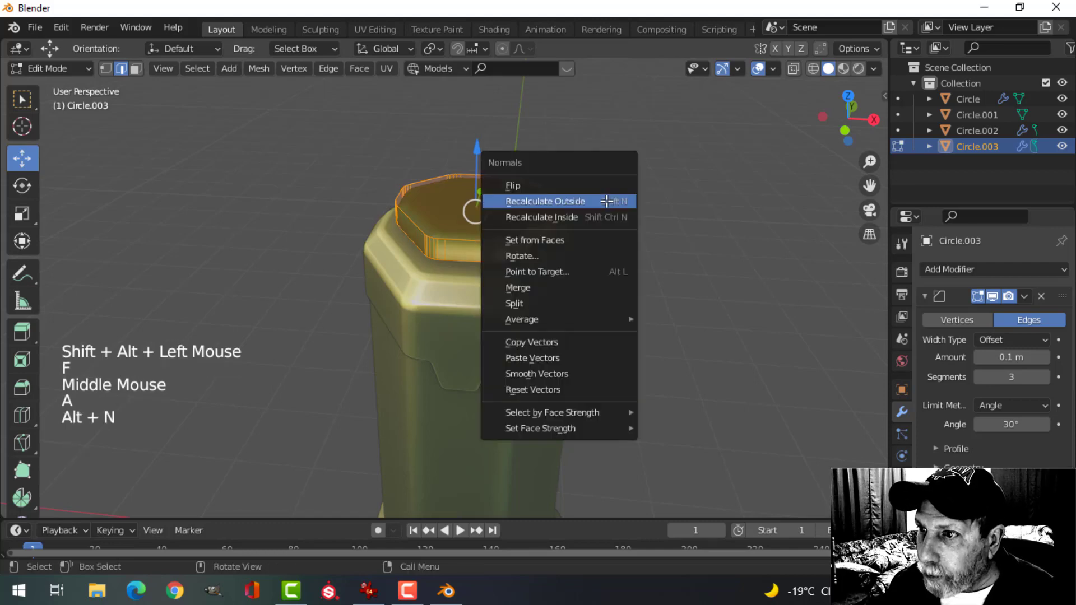
left_click(605, 200)
scroll(585, 215, "up", 2)
middle_click_drag(567, 220, 564, 206)
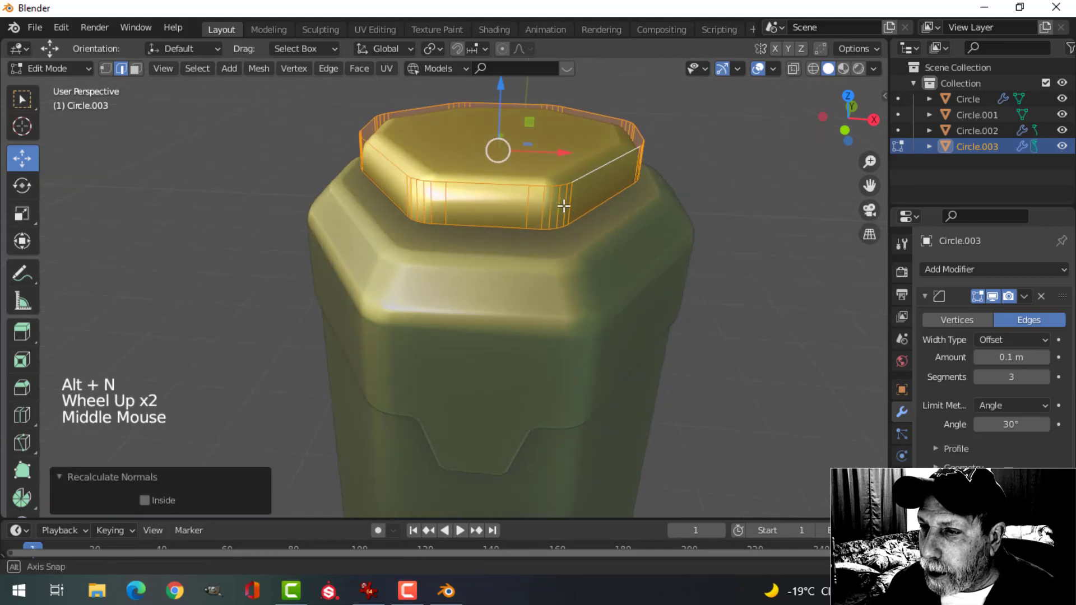
Lower the entire octagonal plate along Z onto the cap's top face and return to Object Mode
key("alt+a")
left_click(596, 204, "alt+shift")
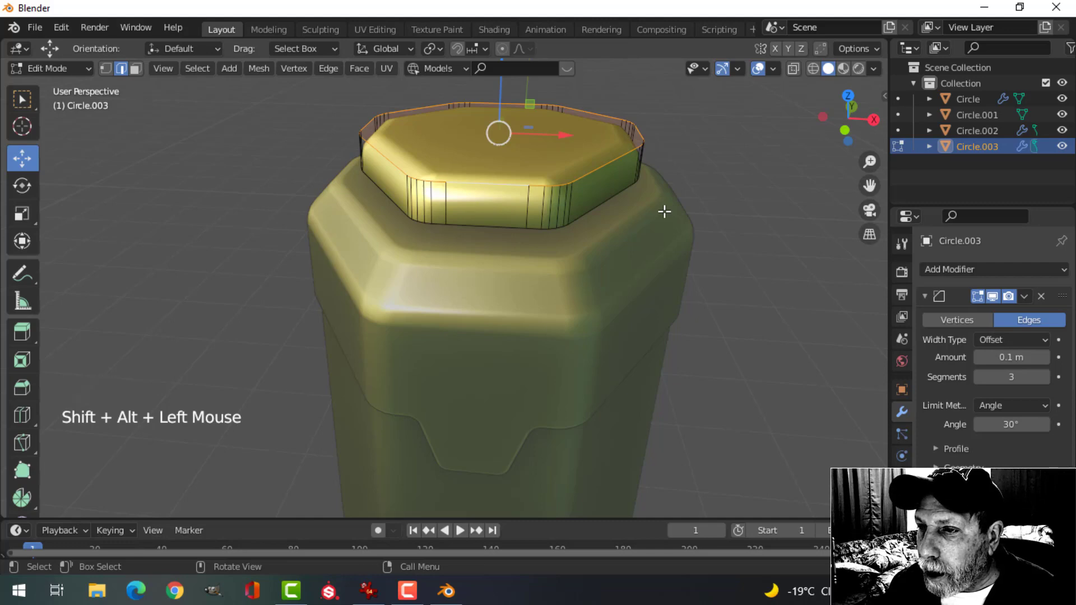
key("alt+a")
key("a")
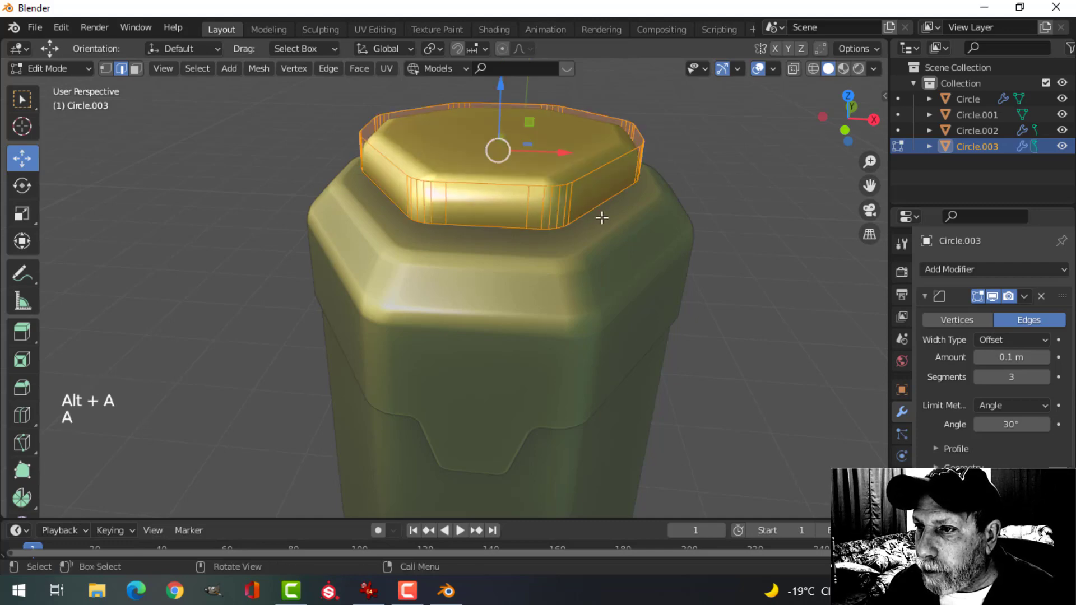
middle_click_drag(600, 216, 571, 233)
left_click_drag(480, 101, 491, 128)
middle_click_drag(640, 189, 599, 233)
key("Tab")
Add a 32-vertex cylinder with 1 m radius and 2 m depth, and raise it about 3.93 m along Z
key("shift+a")
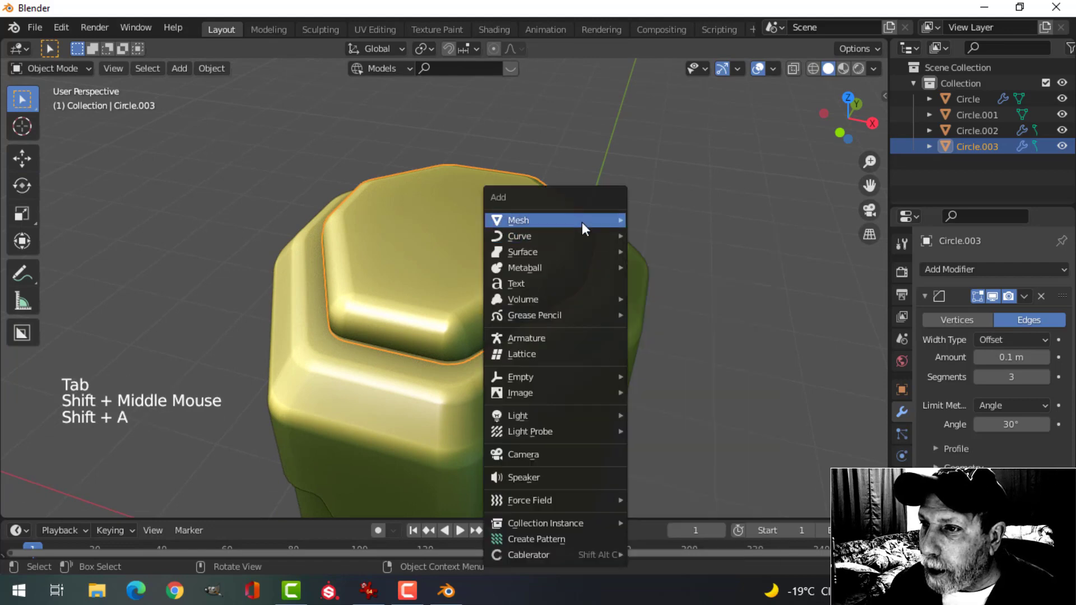
mouse_move(582, 221)
left_click(663, 292)
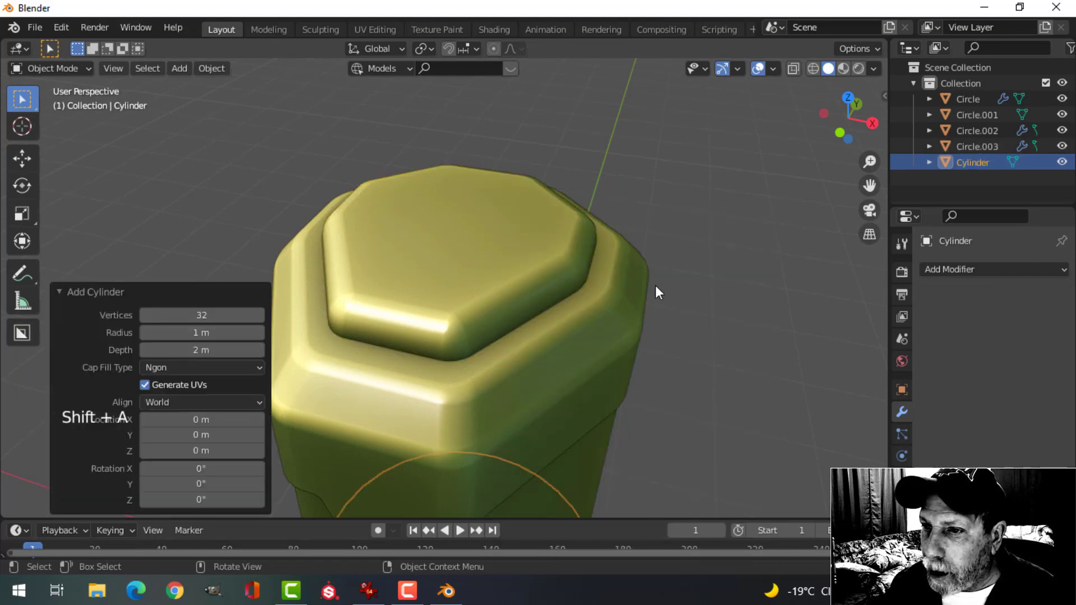
scroll(468, 403, "down", 4)
middle_click_drag(476, 398, 519, 302)
scroll(500, 324, "down", 2)
left_click_drag(446, 364, 462, 163)
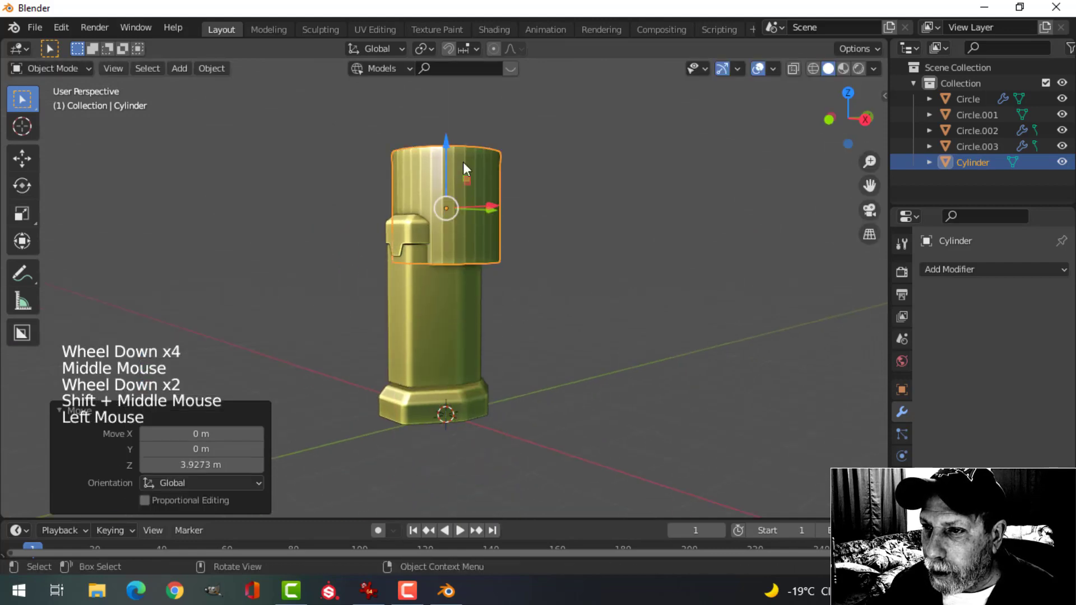
middle_click_drag(463, 162, 553, 257)
Scale the whole cylinder mesh uniformly to 0.333 in Edit Mode
key("Tab")
key("a")
key("s")
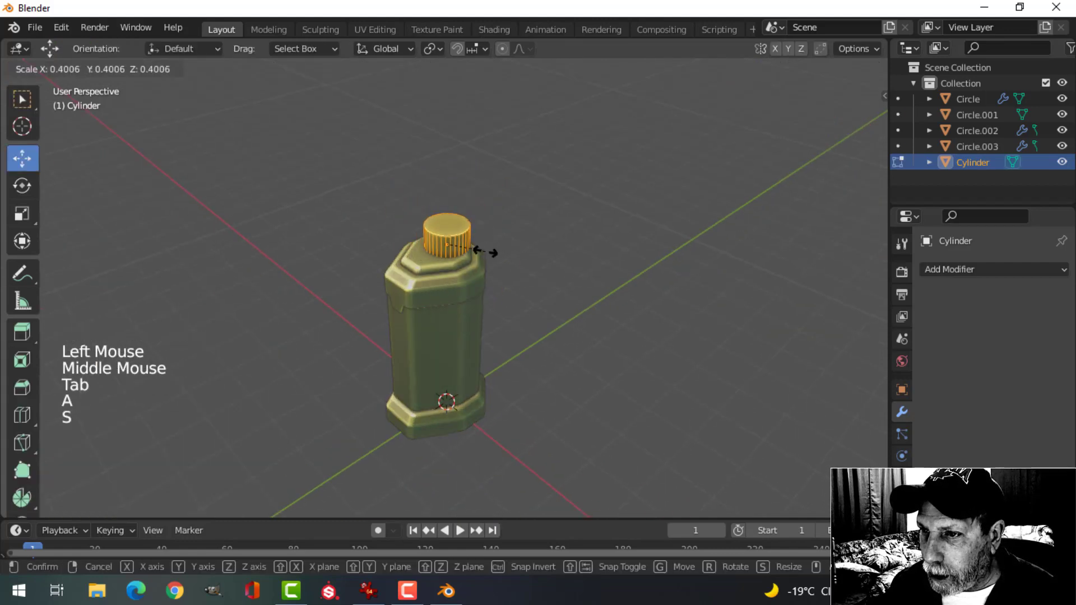
left_click(477, 253)
Move the cylinder along Y to the middle of the octagonal plate and resize it to fit within the plate's outline
key("KP_7")
scroll(480, 235, "up", 6)
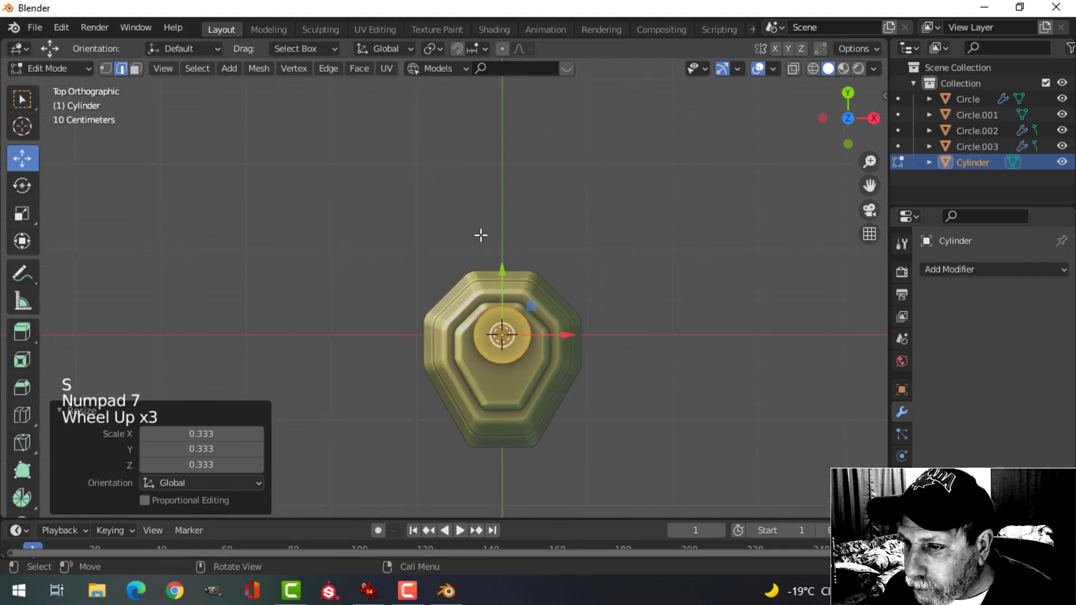
middle_click_drag(583, 301, 460, 212, "shift")
left_click_drag(441, 203, 437, 233)
key("s")
left_click(543, 241)
middle_click_drag(437, 233, 432, 276)
scroll(441, 287, "up", 2)
scroll(431, 271, "down", 4)
scroll(492, 325, "up", 3)
middle_click_drag(491, 325, 490, 298, "shift")
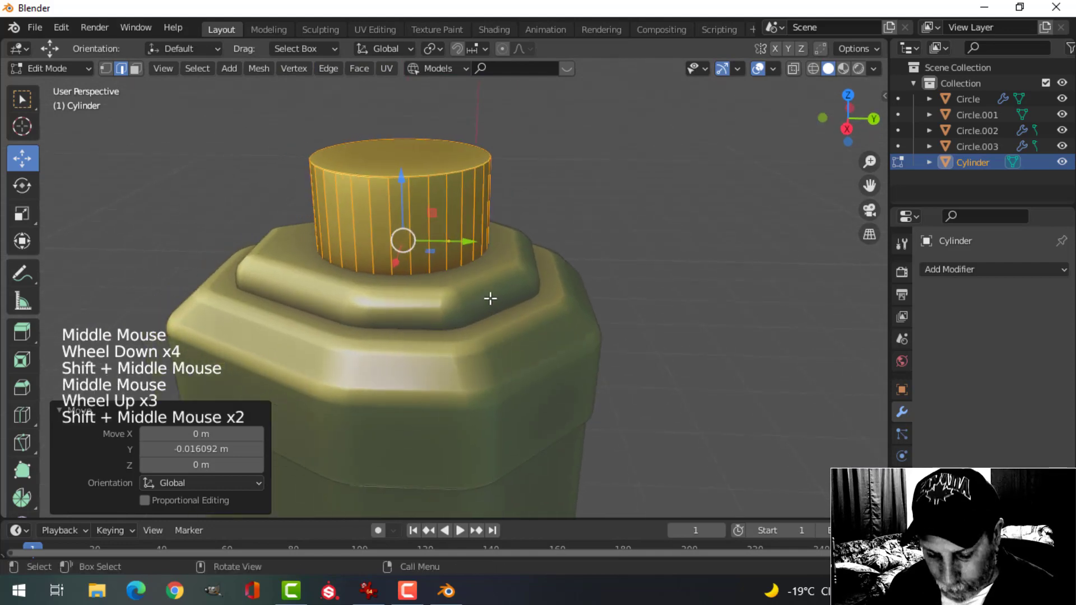
Recalculate the cylinder's normals and return to Object Mode
key("alt+n")
left_click(490, 298)
key("Tab")
Cut the cylinder from the octagonal plate with a first-in-stack Boolean Difference modifier using the Fast solver, and apply it
left_click(422, 298)
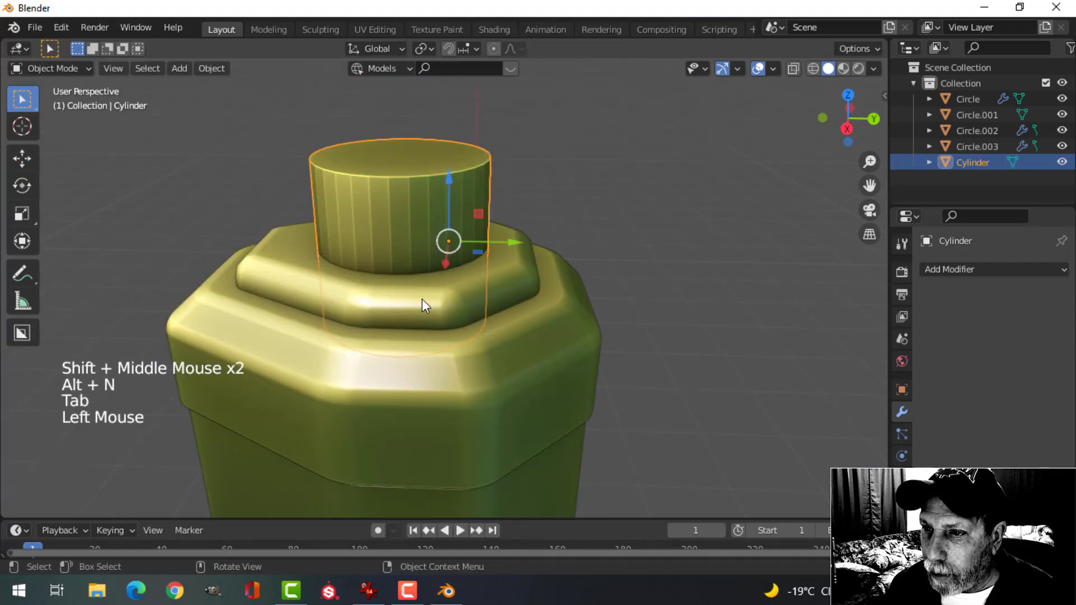
middle_click_drag(504, 303, 494, 307)
left_click(456, 297)
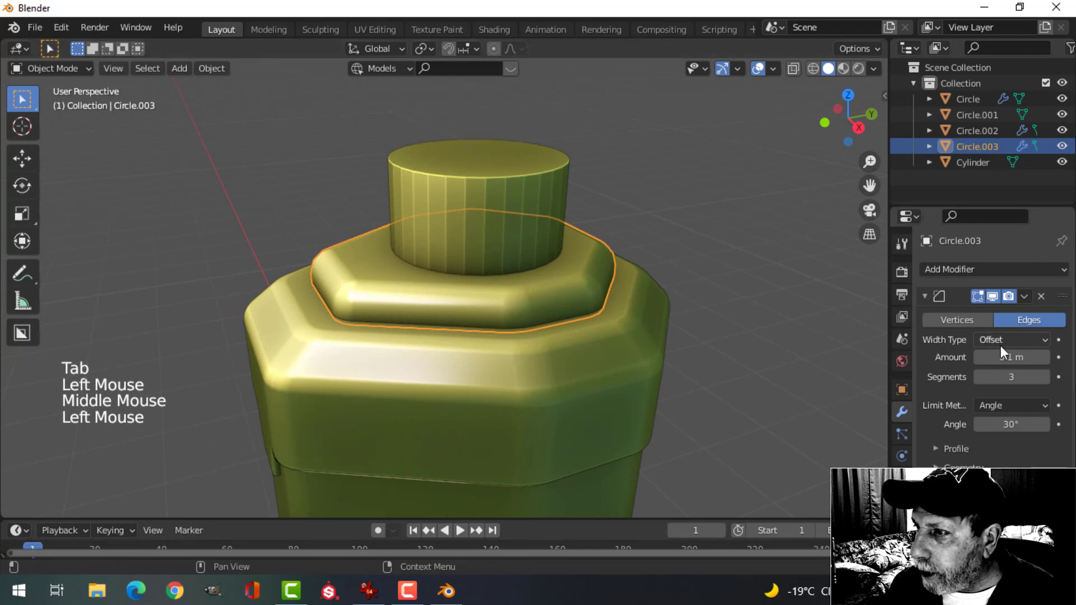
left_click(925, 297)
left_click_drag(961, 271, 772, 352)
left_click_drag(1056, 342, 1057, 297)
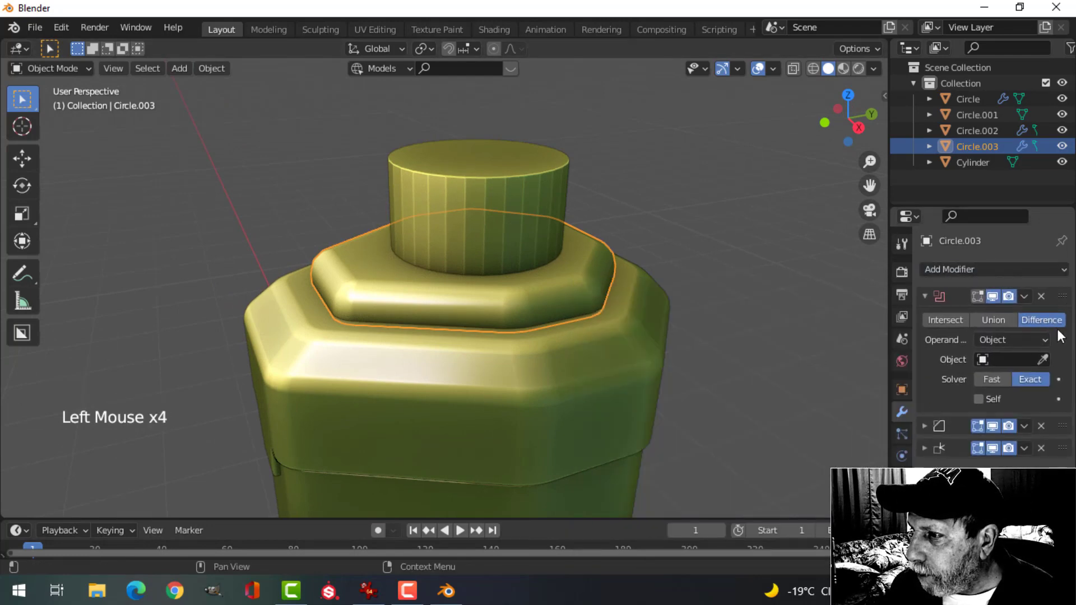
left_click(1042, 359)
left_click(464, 208)
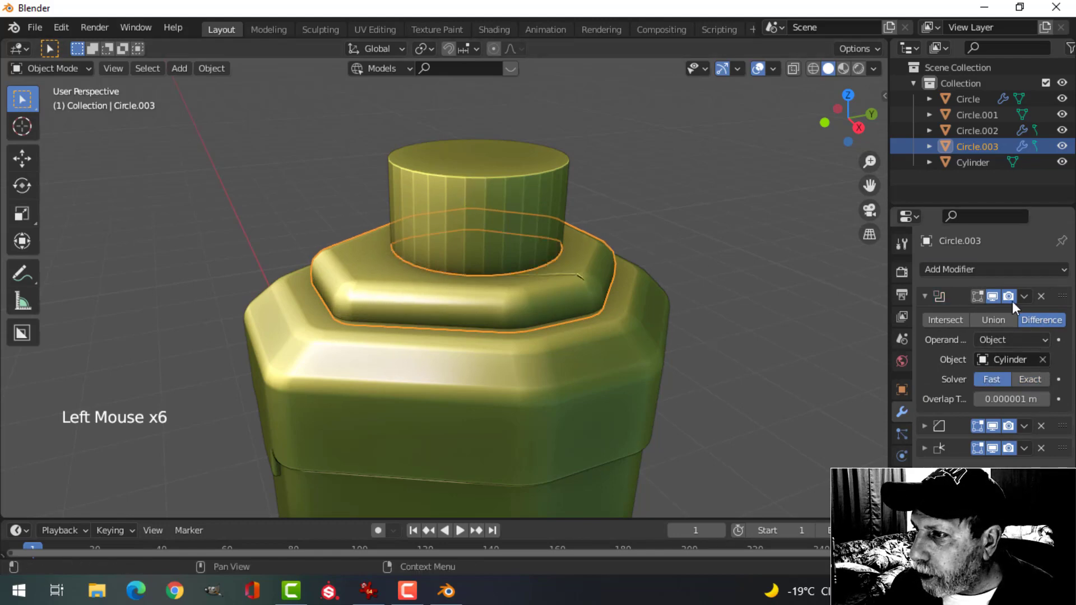
left_click_drag(1024, 298, 1008, 311)
Hide the cylinder and open the octagonal plate for editing in edge select mode with nothing selected
left_click(516, 200)
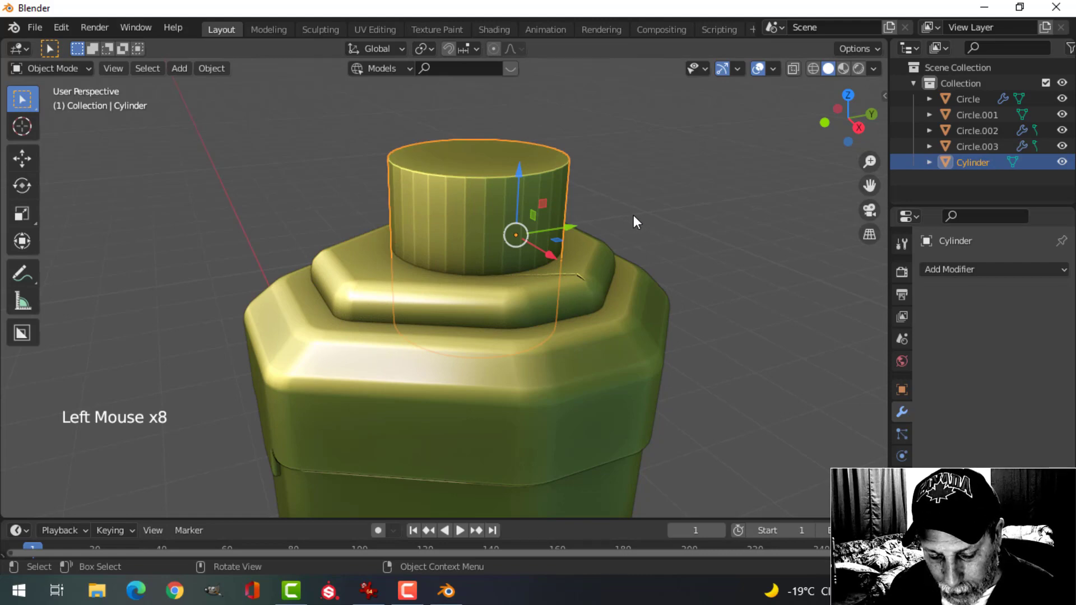
key("h")
middle_click_drag(556, 247, 533, 184)
left_click(585, 273)
key("Tab")
key("alt+a")
scroll(533, 255, "up", 2)
key("2")
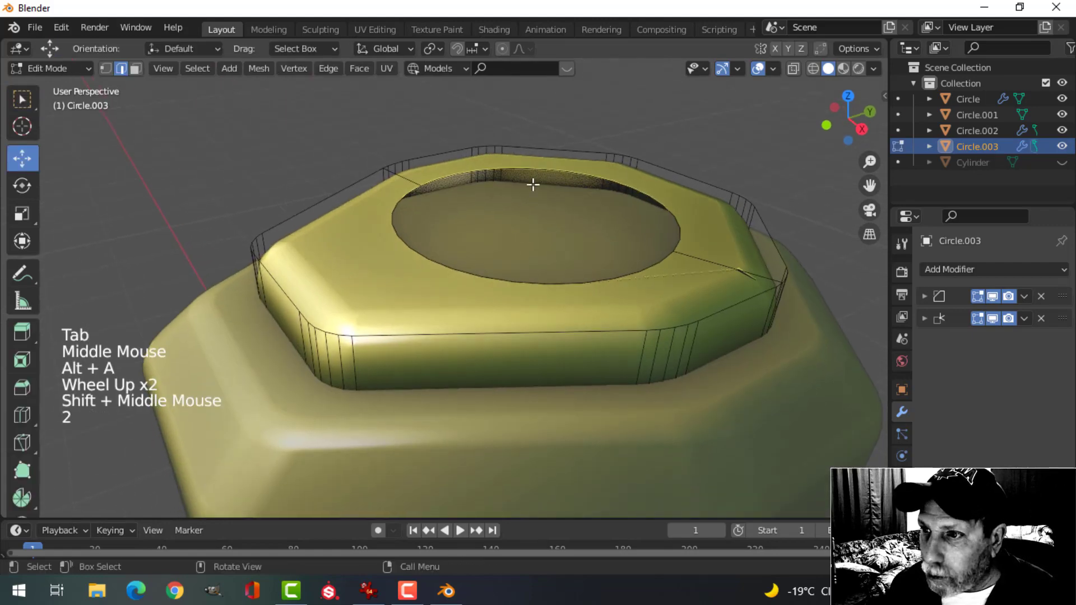
left_click(569, 187, "alt+shift")
scroll(612, 211, "down", 2)
middle_click_drag(612, 211, 543, 176)
key("e")
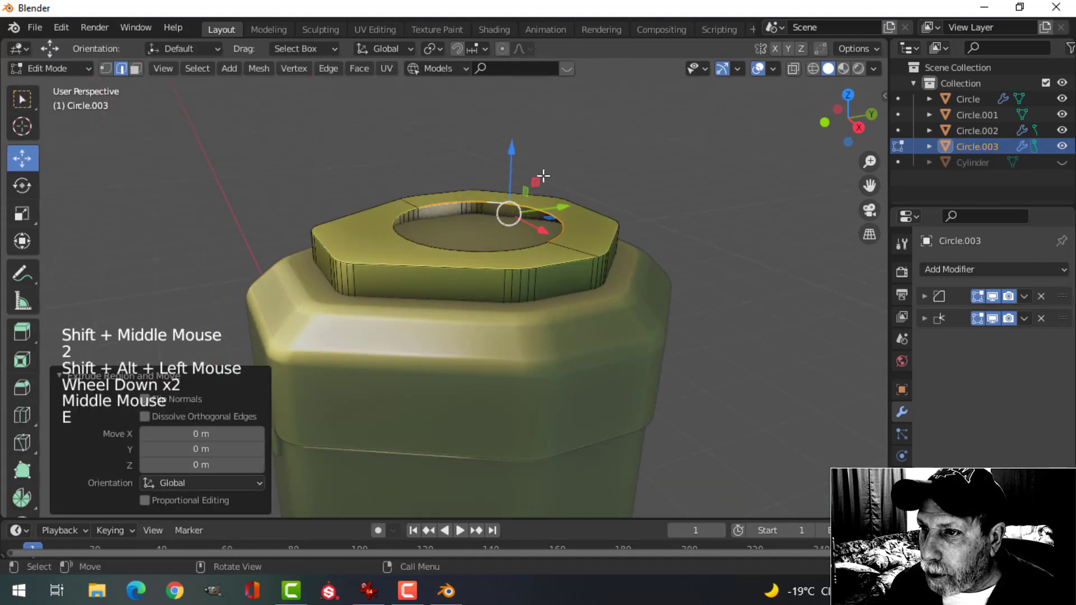
left_click_drag(511, 156, 513, 177)
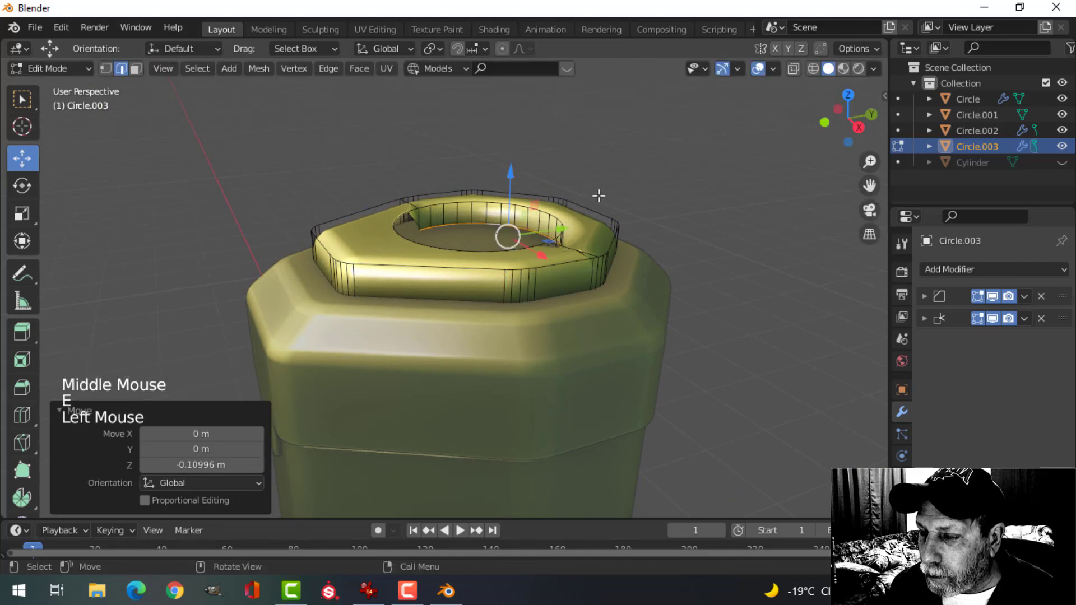
key("ctrl+z")
key("ctrl+z")
Select the full edge loop around the circular hole and extrude it downward about 0.15 m along Z
key("a")
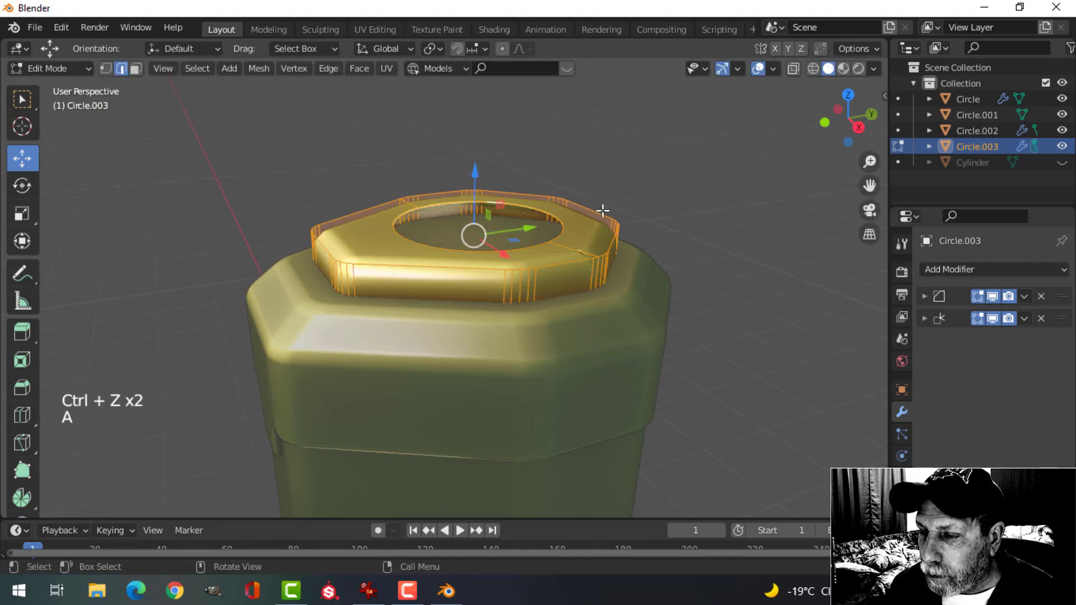
middle_click_drag(603, 211, 576, 233)
key("alt+a")
left_click(404, 227, "alt+shift")
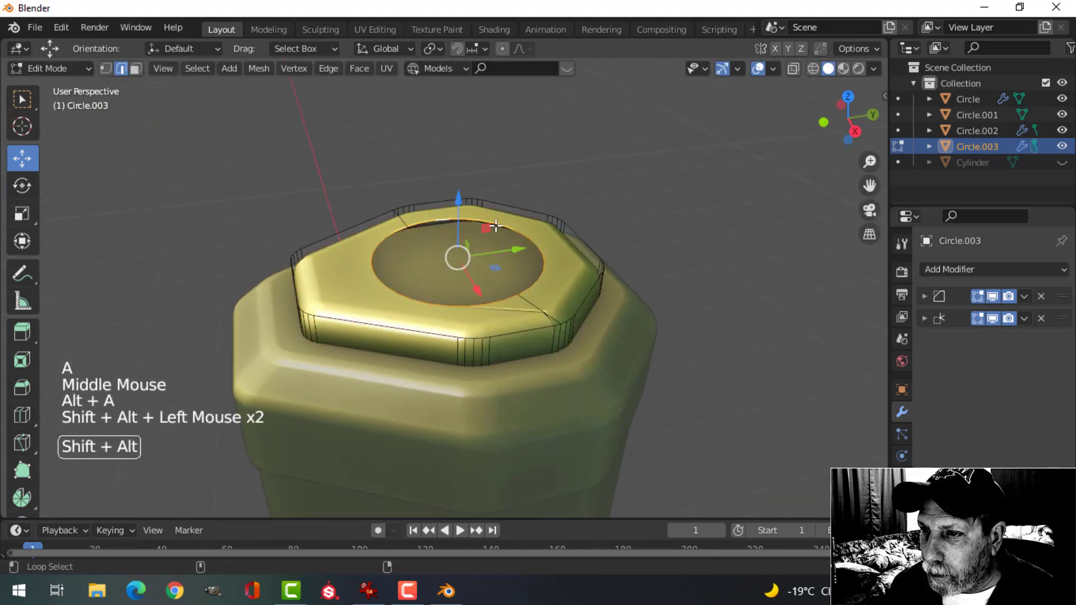
middle_click_drag(495, 227, 571, 213)
scroll(571, 212, "up", 1)
key("e")
left_click(511, 123)
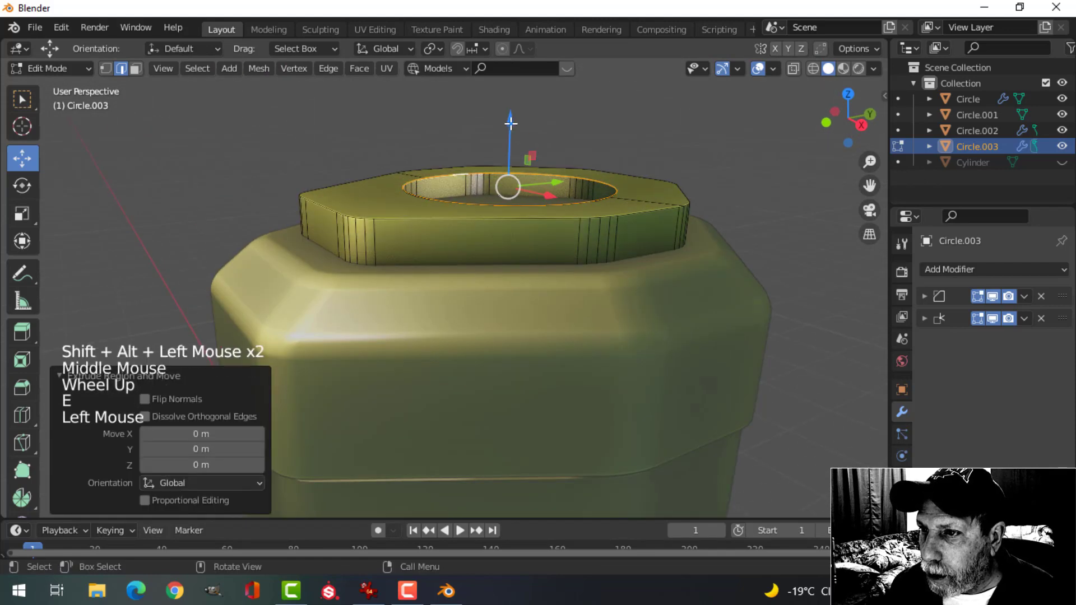
left_click_drag(510, 123, 511, 170)
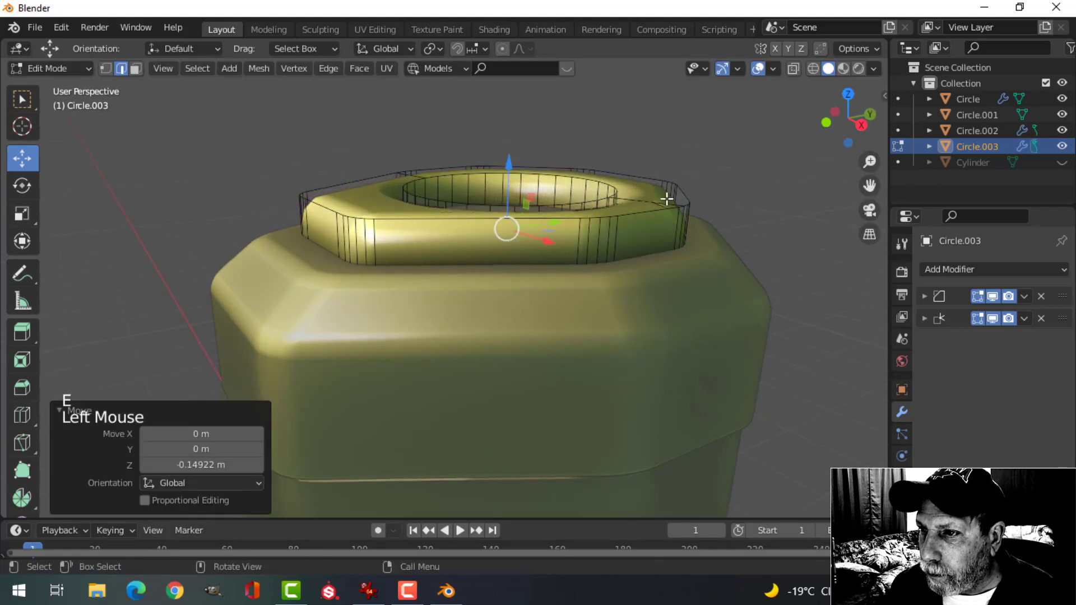
middle_click_drag(511, 170, 716, 245)
Scale the extruded lower loop inward to taper the recess and fill it with a face
key("s")
left_click(583, 260)
middle_click_drag(582, 261, 578, 226)
key("f")
key("Tab")
key("Tab")
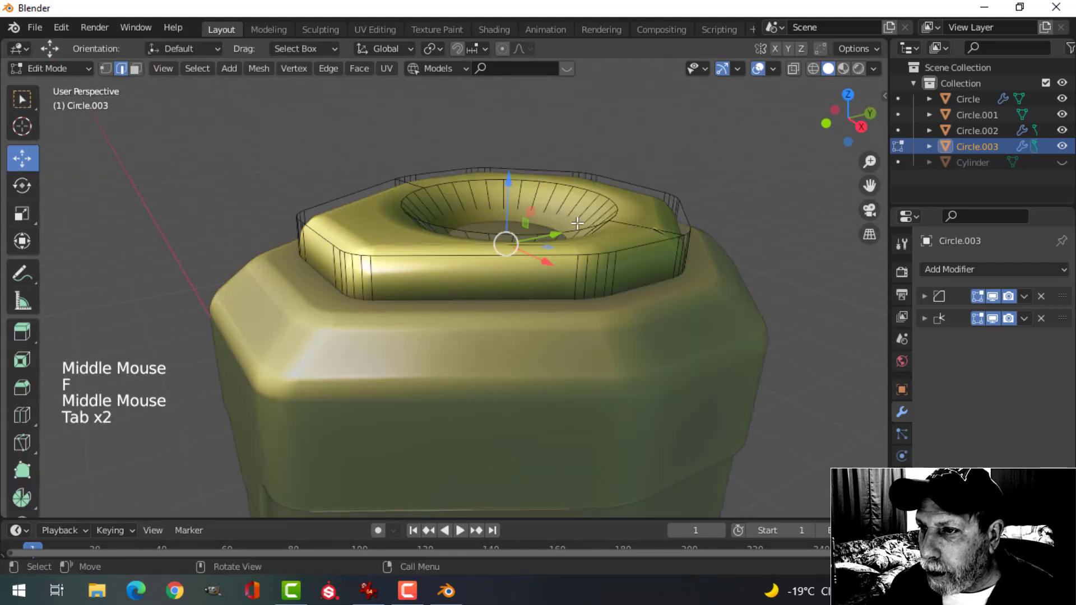
Add a loop cut around the recess wall and slide it close to the upper rim
key("ctrl+r")
left_click(571, 213)
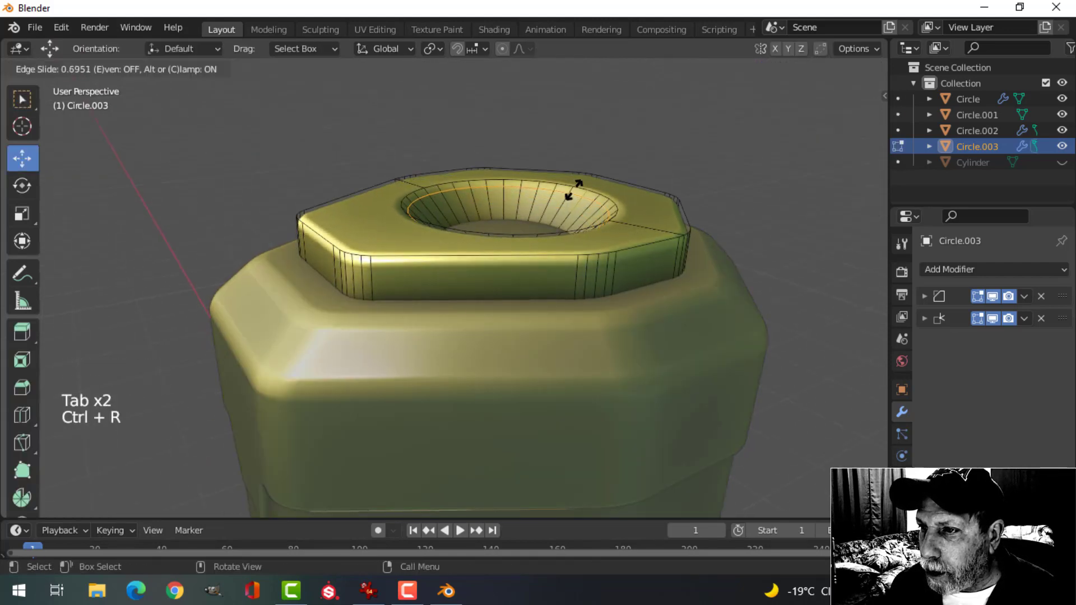
left_click(571, 214)
Bevel the plate's outer upper edge loop by about 0.022 m with 4 segments and return to Object Mode
key("alt+a")
left_click(436, 252, "alt+shift")
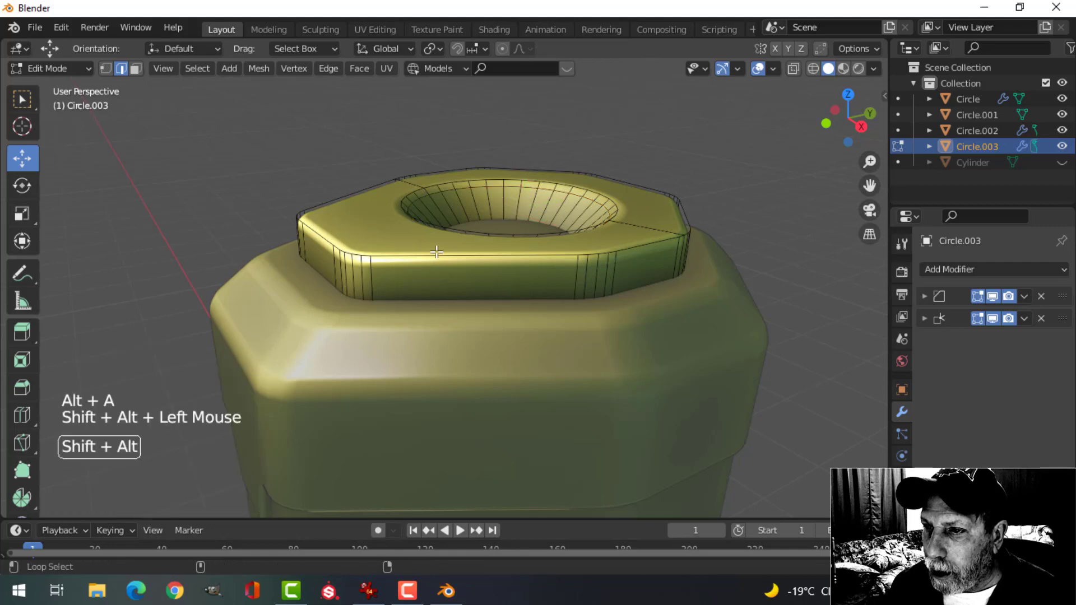
middle_click_drag(478, 275, 552, 284)
middle_click_drag(702, 288, 469, 288)
left_click(308, 278, "alt+shift")
mouse_move(322, 280)
middle_mouse_down()
mouse_move(305, 252)
mouse_move(316, 278)
middle_mouse_up()
key("ctrl+b")
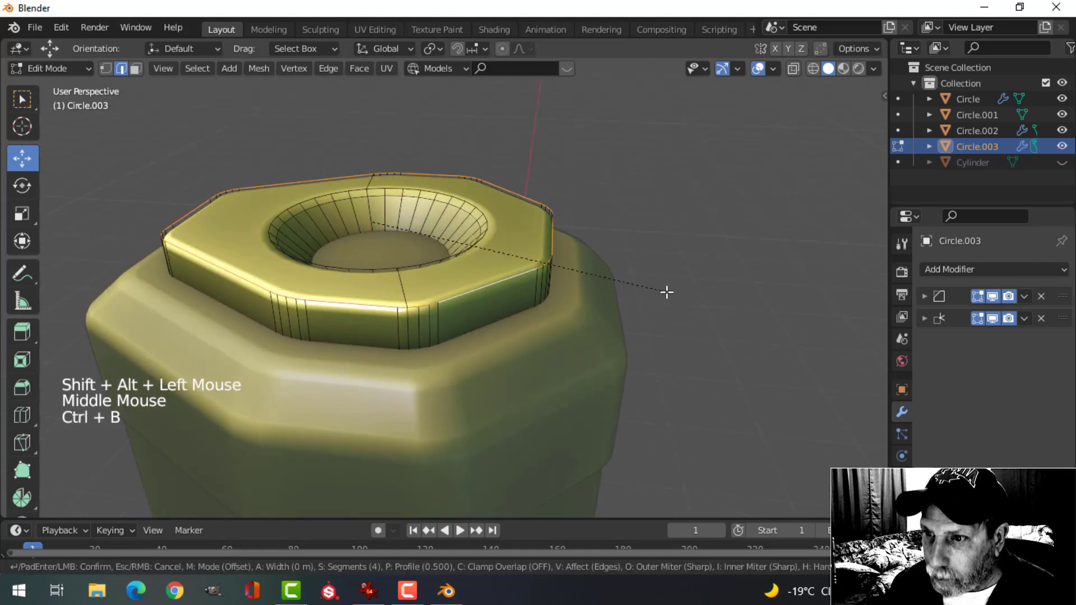
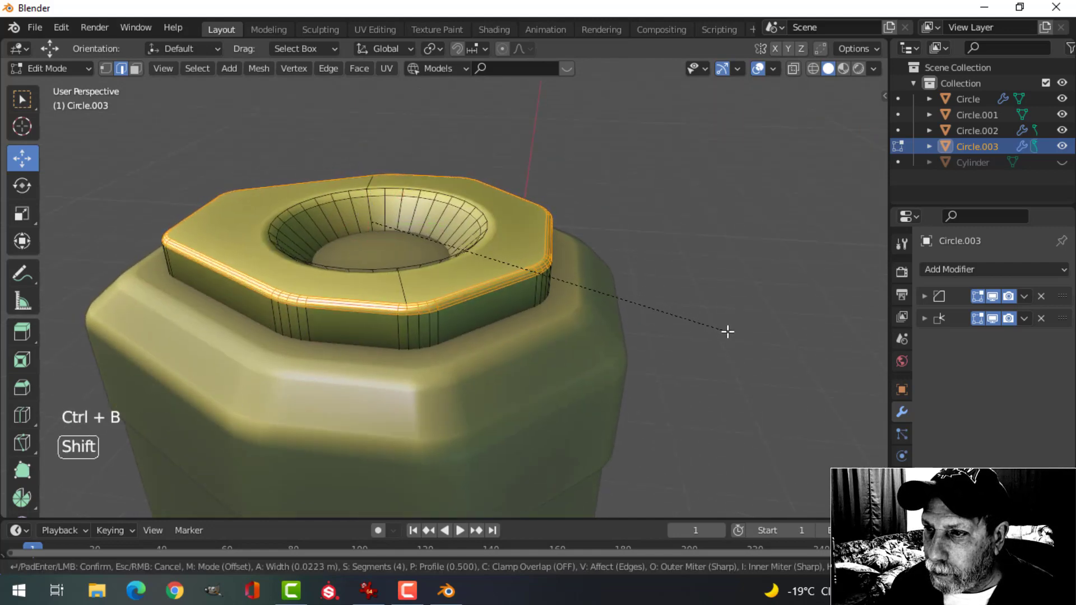
left_click(727, 332)
key("Tab")
middle_click_drag(493, 336, 564, 335)
Unhide the cylinder above the recess and clear the selection
key("alt+a")
middle_click_drag(519, 335, 498, 227)
scroll(539, 311, "up", 2)
scroll(596, 351, "down", 2)
key("alt+h")
key("alt+a")
Scale the whole cylinder mesh uniformly to 0.171 in Edit Mode
left_click(497, 226)
key("Tab")
key("a")
middle_click_drag(583, 233, 569, 197)
key("s")
left_click(481, 217)
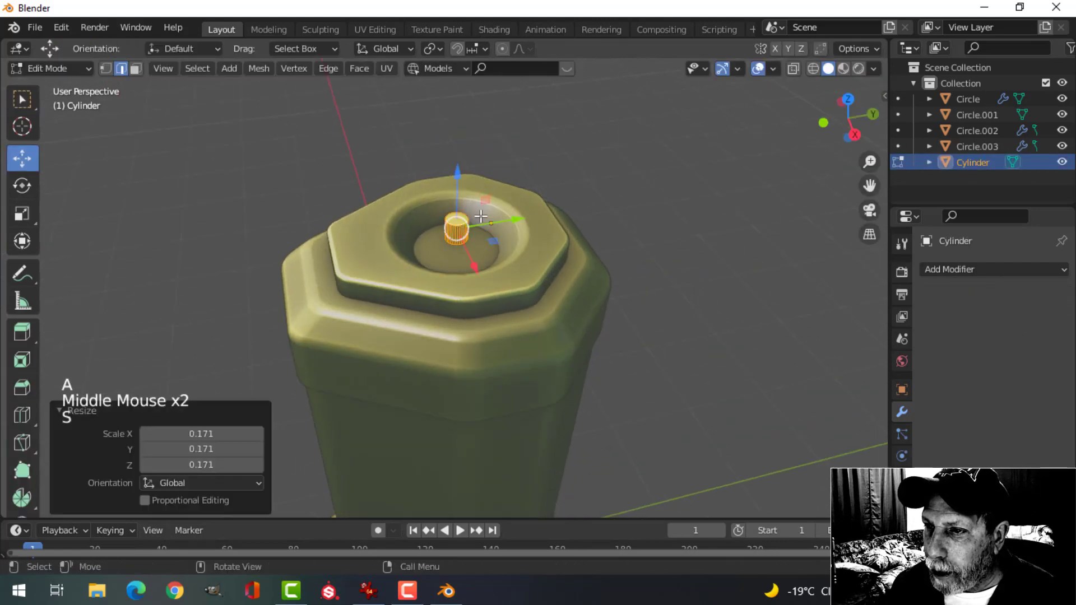
Move the small cylinder mesh about -0.534 m along Y and -0.14 m along X onto the plate's flat area beside the recess
left_click_drag(518, 219, 415, 238)
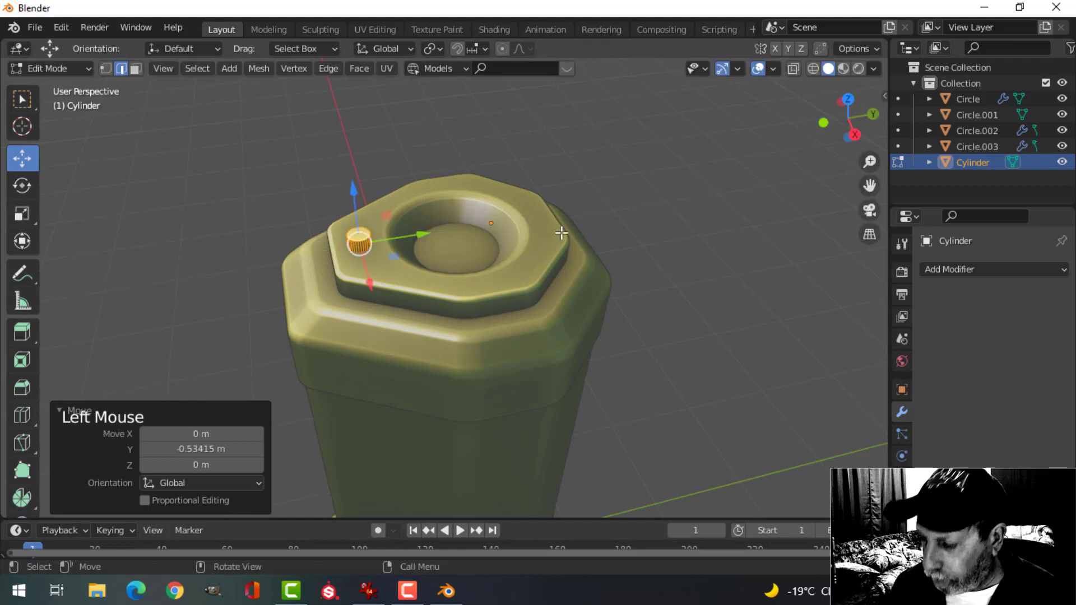
key("KP_7")
scroll(555, 241, "up", 3)
middle_click_drag(619, 405, 487, 209, "shift")
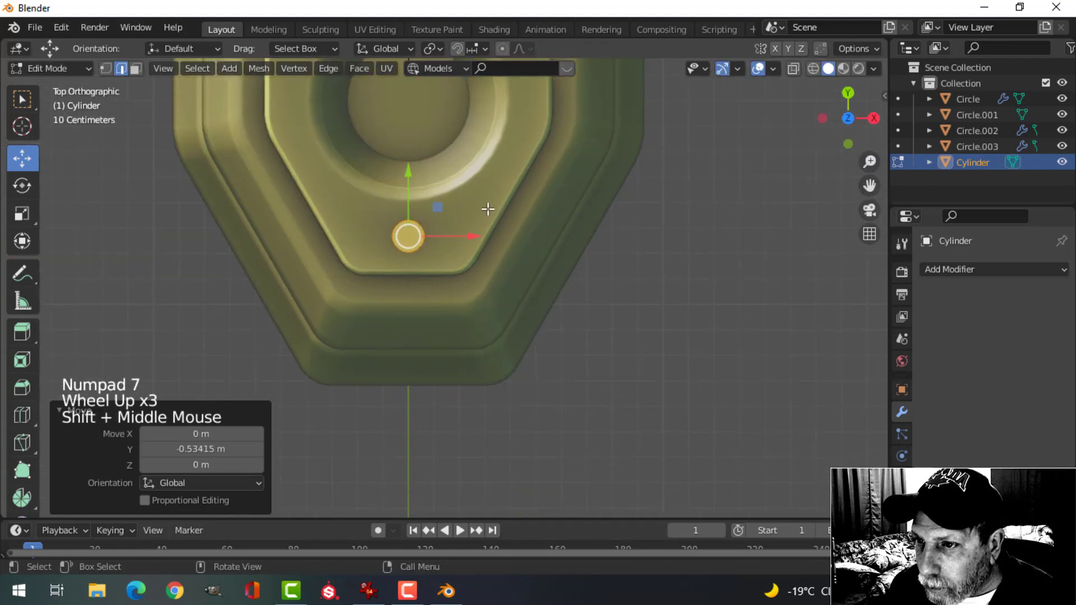
left_click_drag(475, 234, 434, 236)
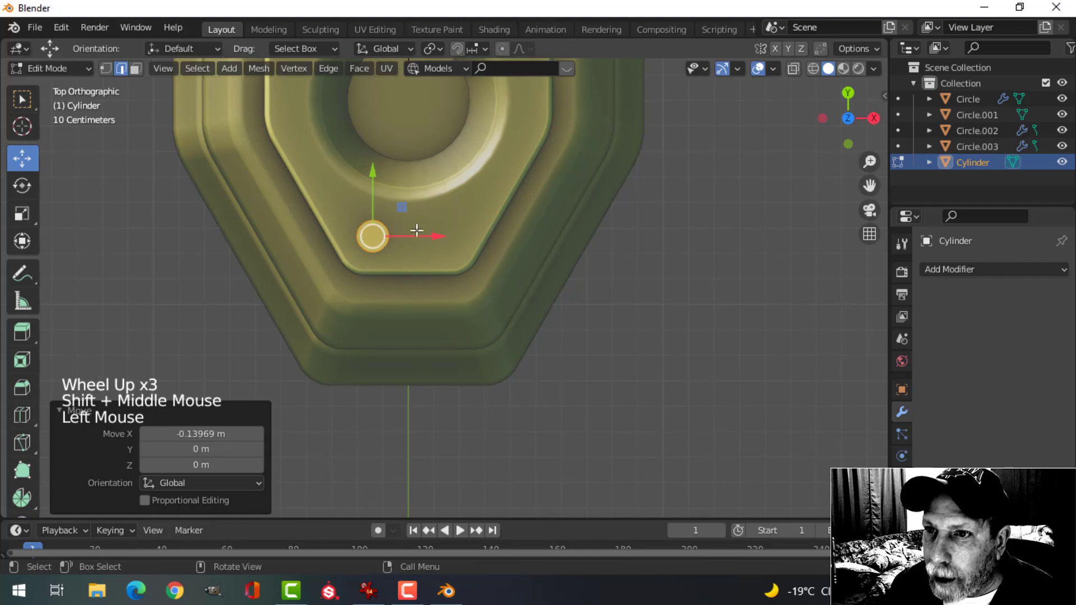
Mirror the small cylinder across the X axis with a Mirror modifier and apply the modifier in Object Mode
key("Tab")
left_click(958, 268)
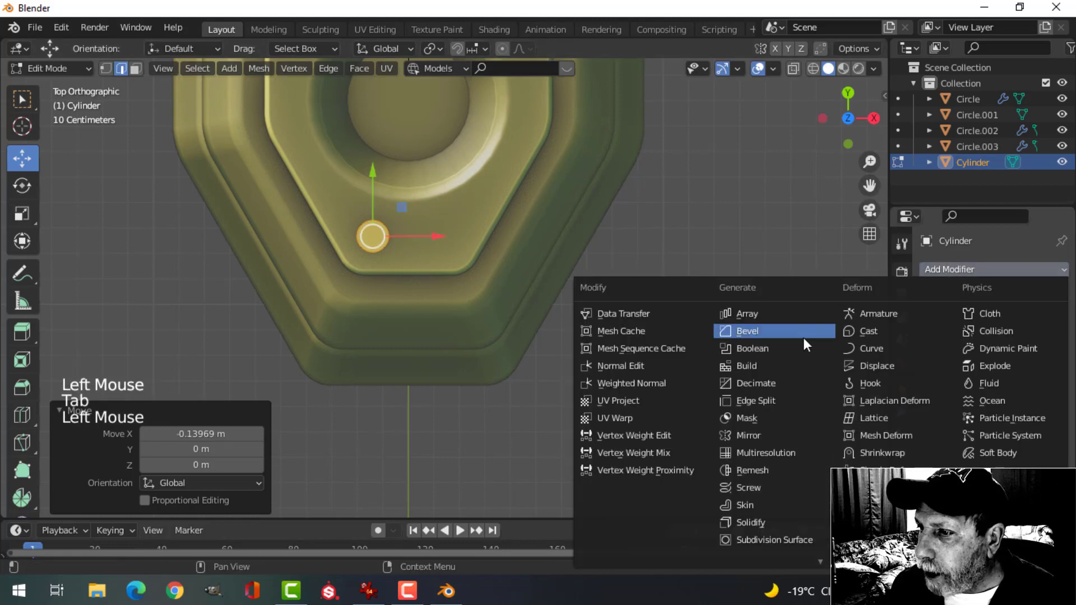
left_click(770, 431)
scroll(632, 272, "down", 3)
middle_click_drag(631, 271, 532, 502)
scroll(492, 152, "up", 4)
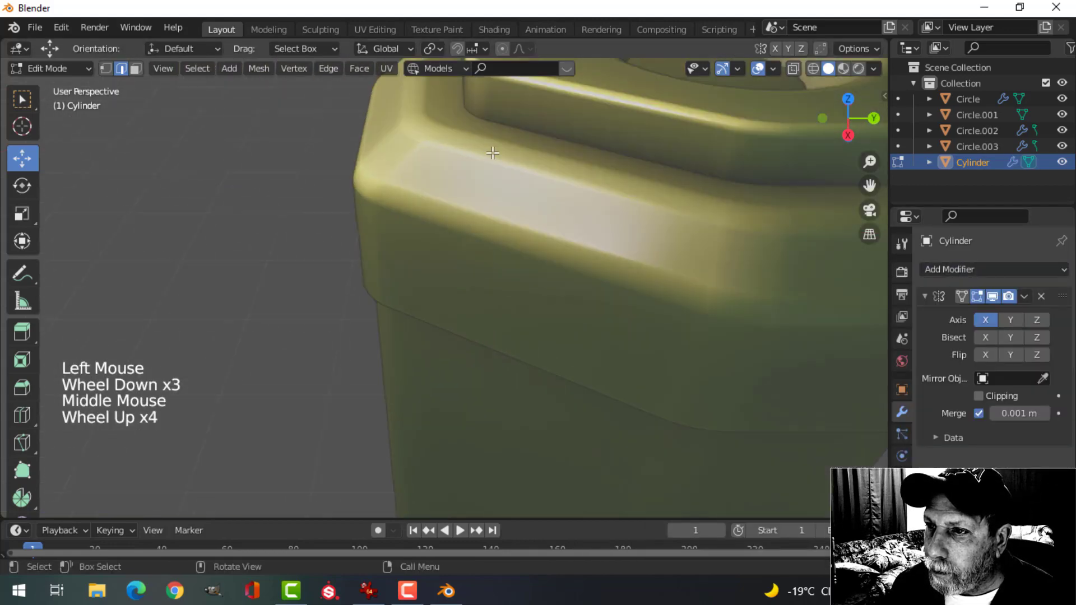
middle_click_drag(492, 152, 594, 305, "shift")
key("Tab")
scroll(587, 271, "down", 2)
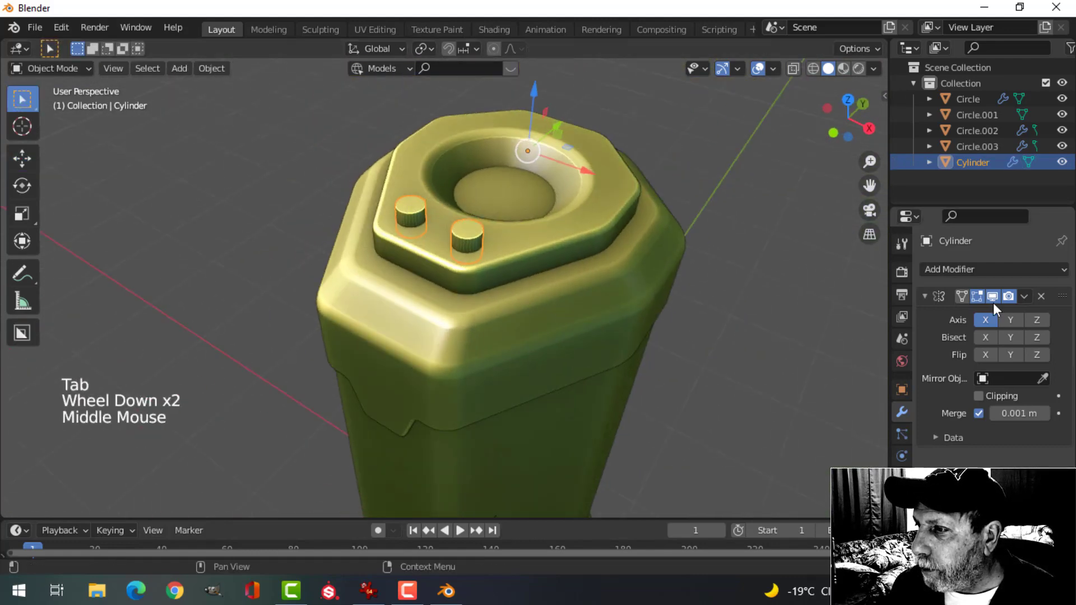
left_click(1023, 297)
left_click(932, 314)
Examine how deep the two small cylinders sit in the top plate using a wireframe side view
left_click(472, 230)
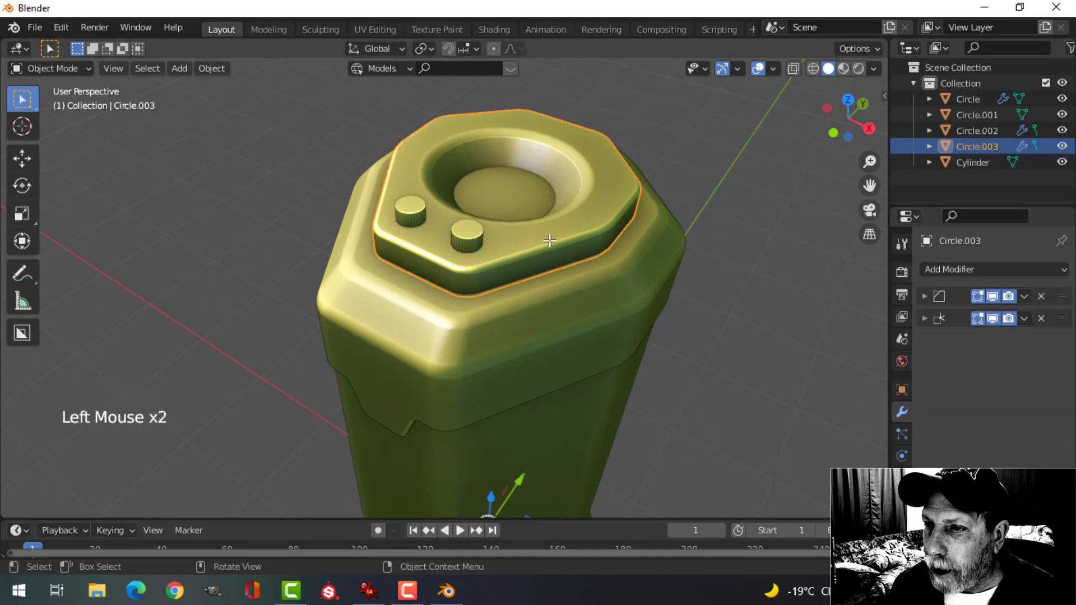
key("Tab")
key("Tab")
left_click(533, 243)
key("Tab")
key("a")
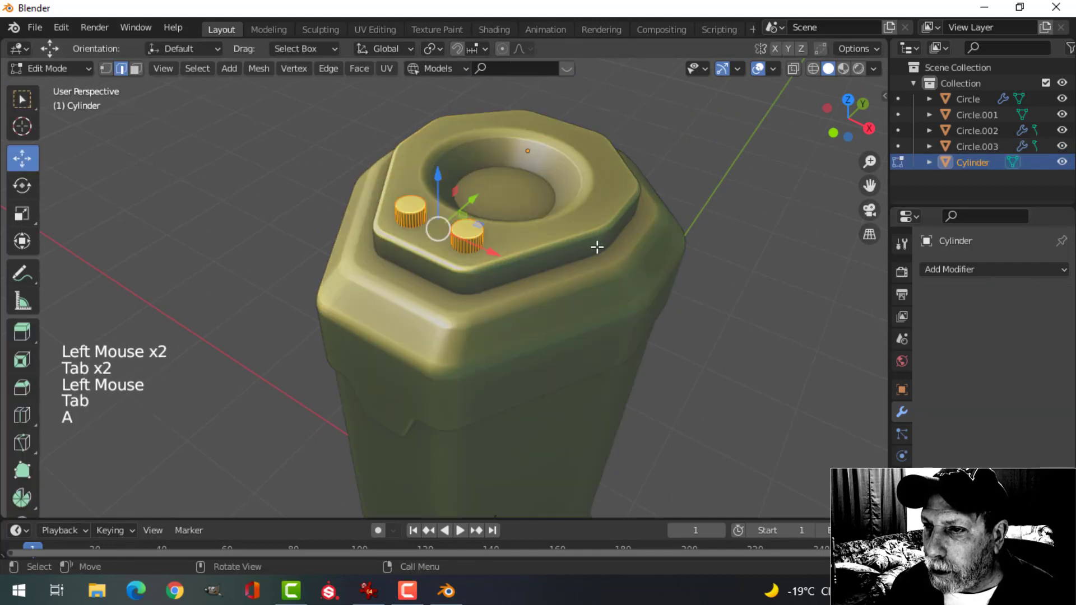
middle_click_drag(595, 247, 520, 192)
key("KP_3")
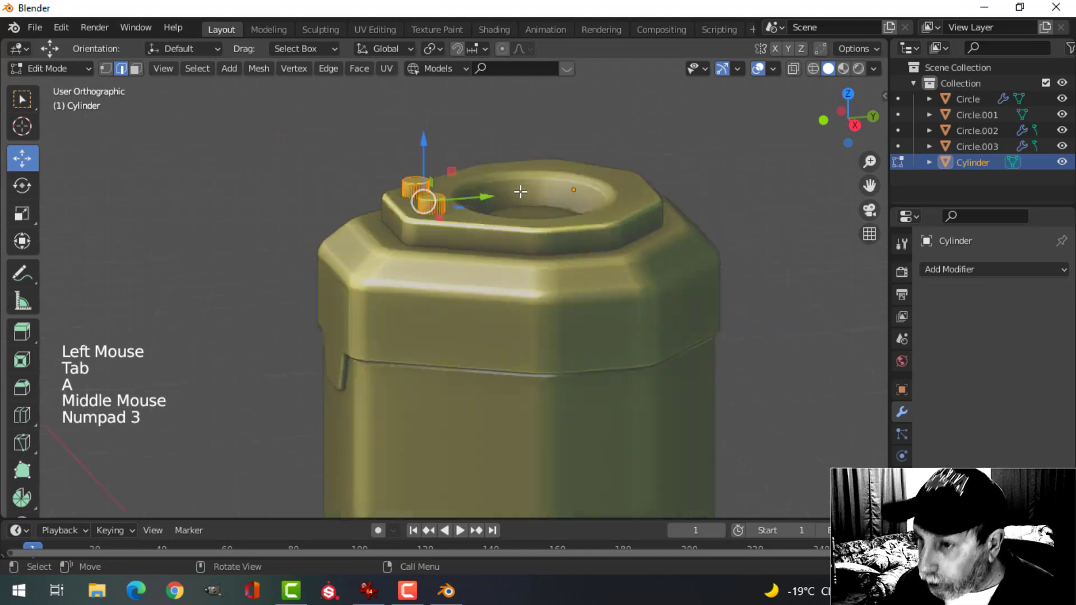
key("z")
scroll(478, 180, "up", 3)
middle_click_drag(478, 180, 473, 253, "shift")
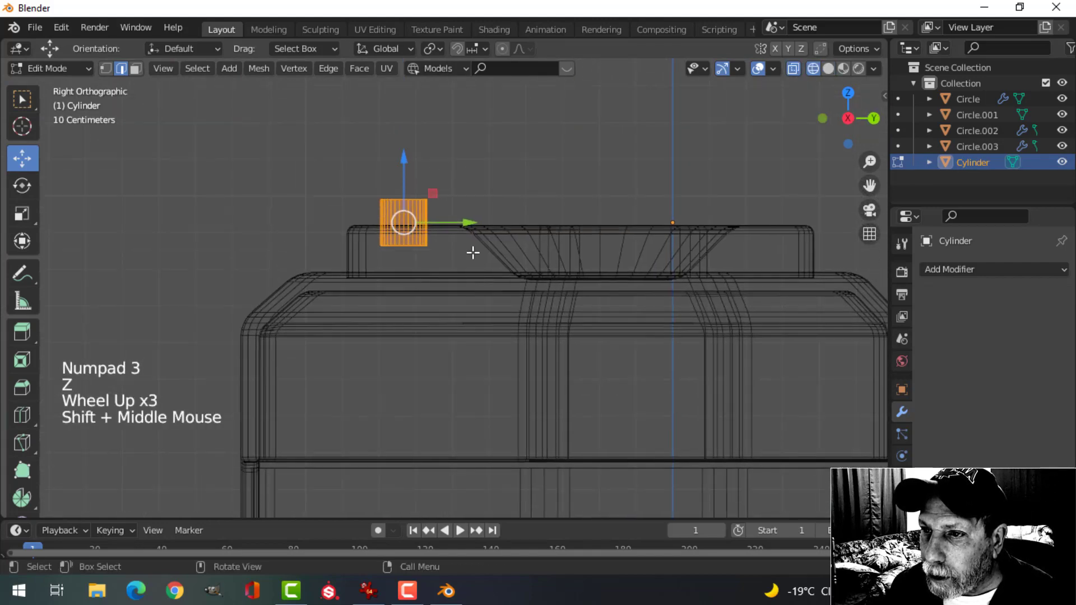
key("z")
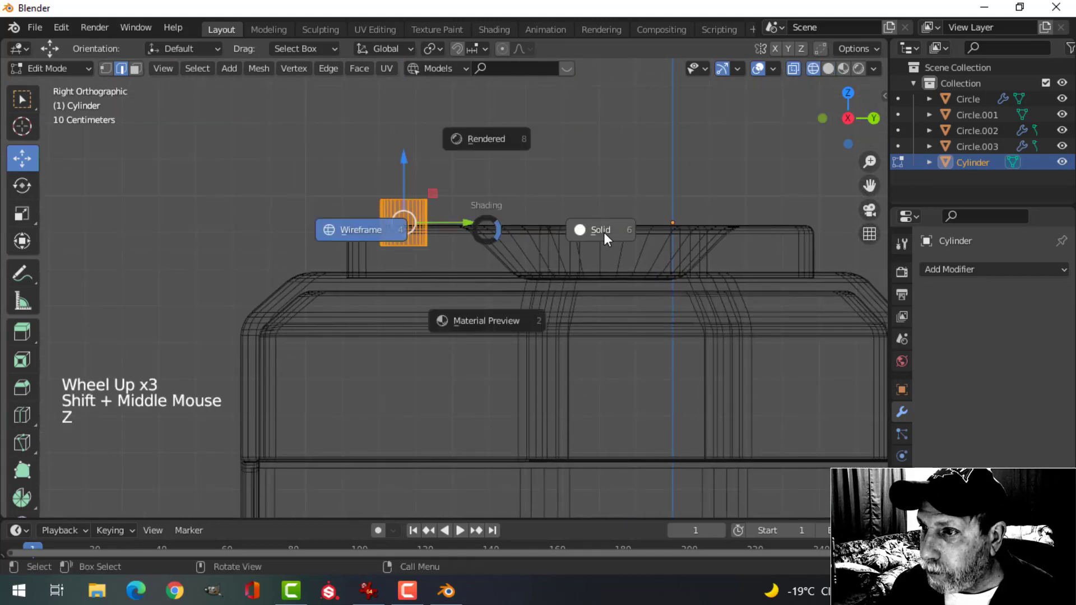
mouse_move(604, 233)
middle_mouse_down()
mouse_move(490, 254)
mouse_move(617, 271)
middle_mouse_up()
key("Tab")
Cut the two small cylinders out of the top plate with a Boolean Difference modifier using the Fast solver, and apply it
left_click(611, 272)
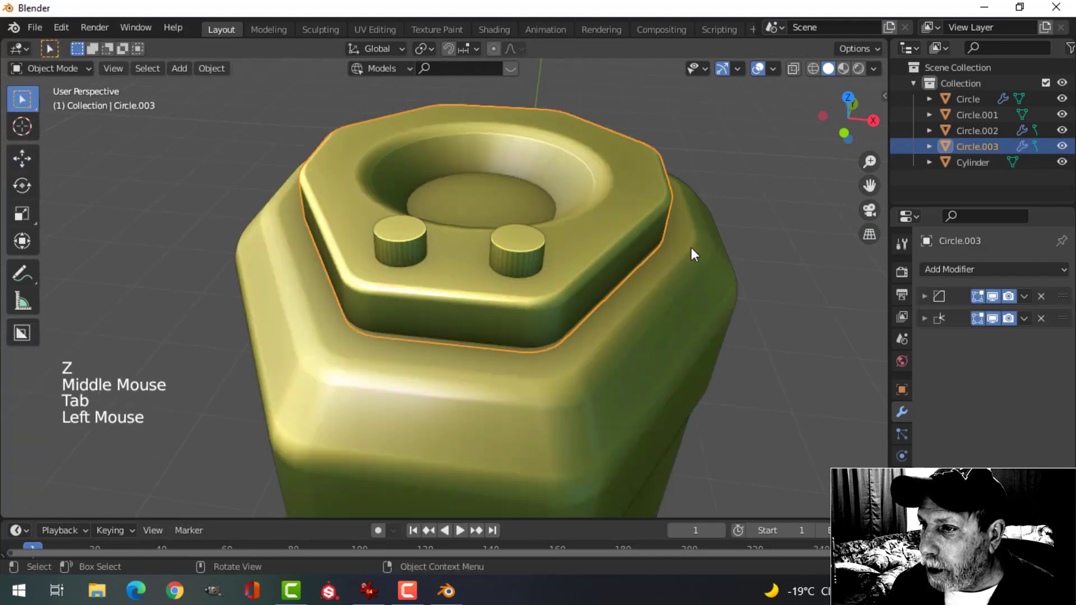
left_click(910, 271)
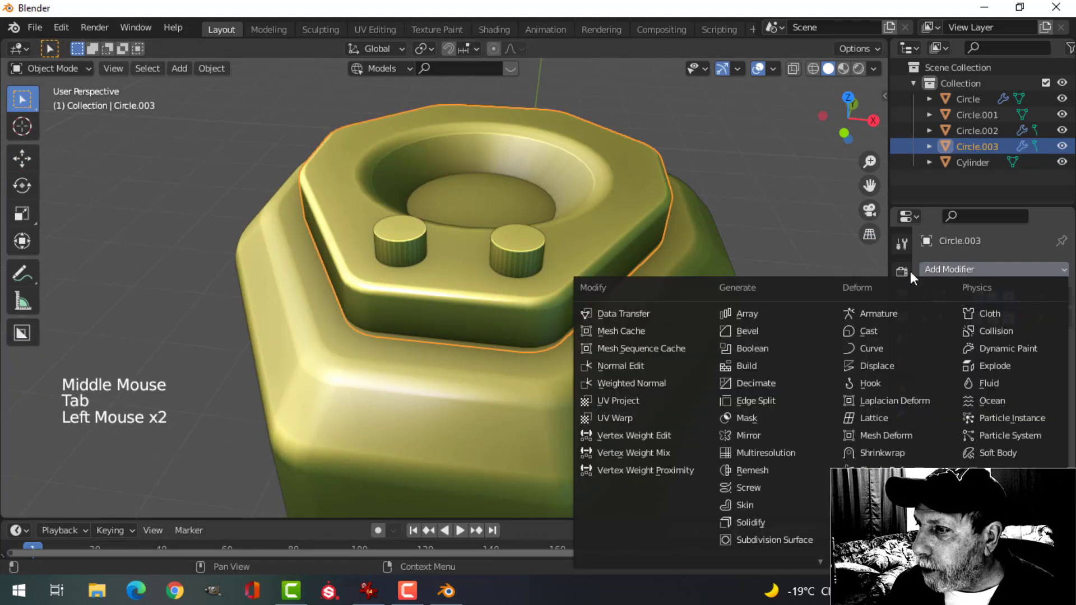
left_click(775, 344)
left_click_drag(1061, 341, 1061, 297)
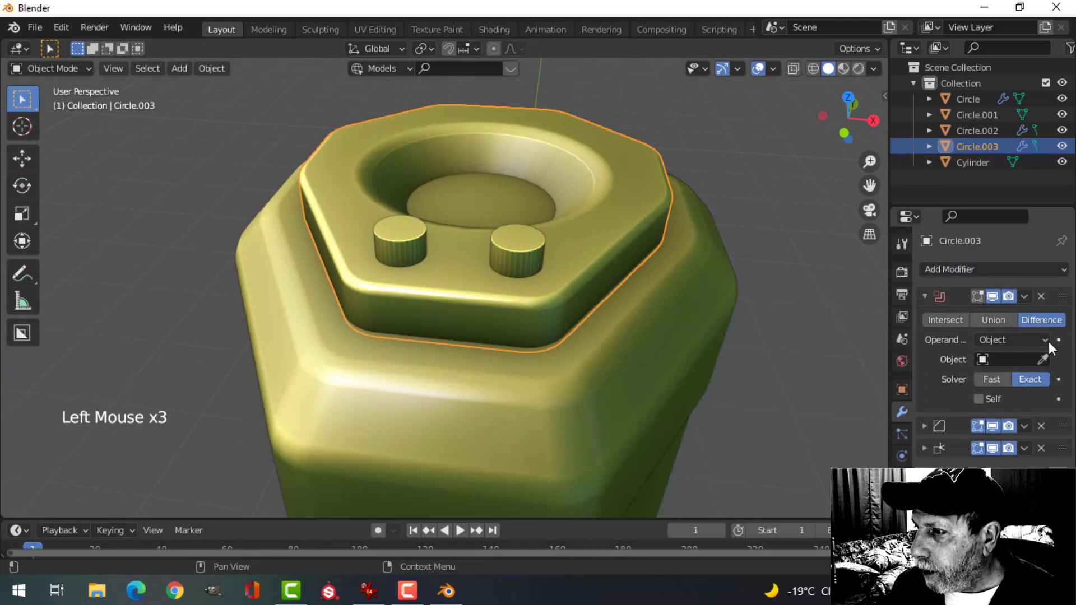
left_click(990, 380)
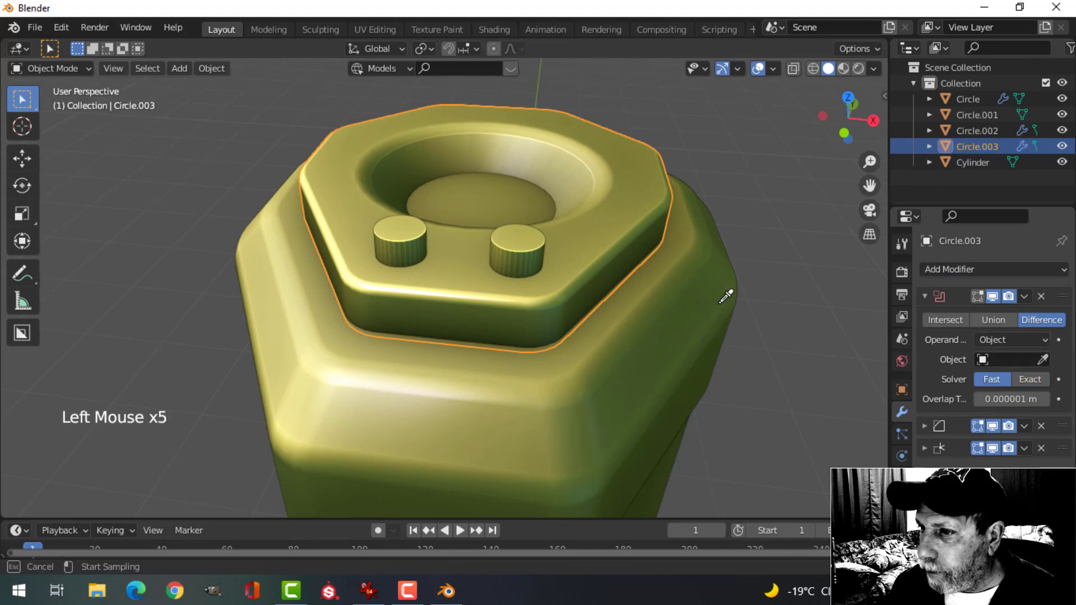
left_click(516, 241)
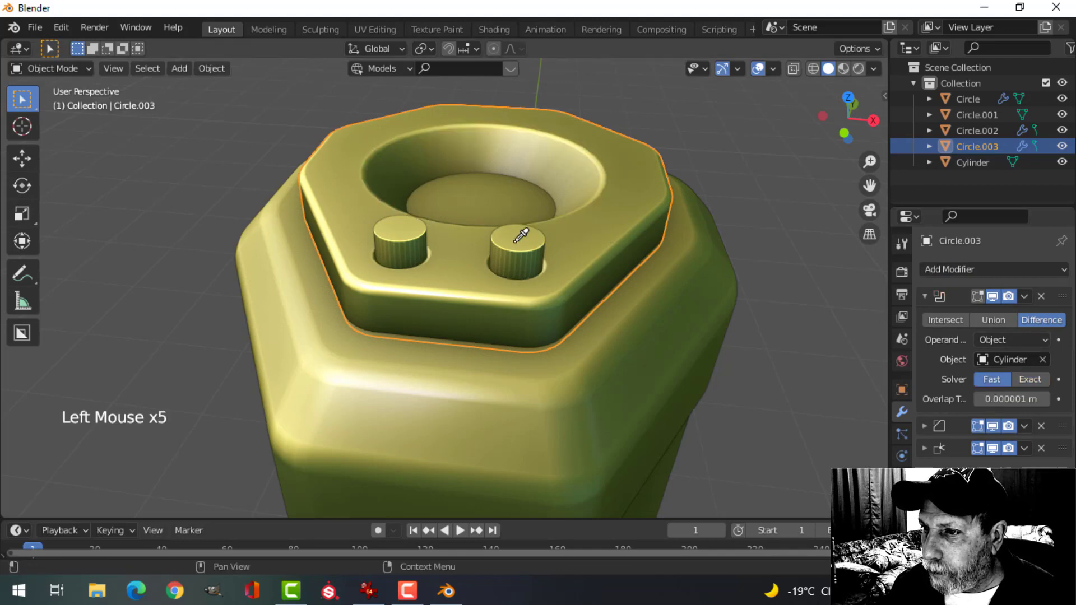
left_click(1024, 296)
left_click(953, 313)
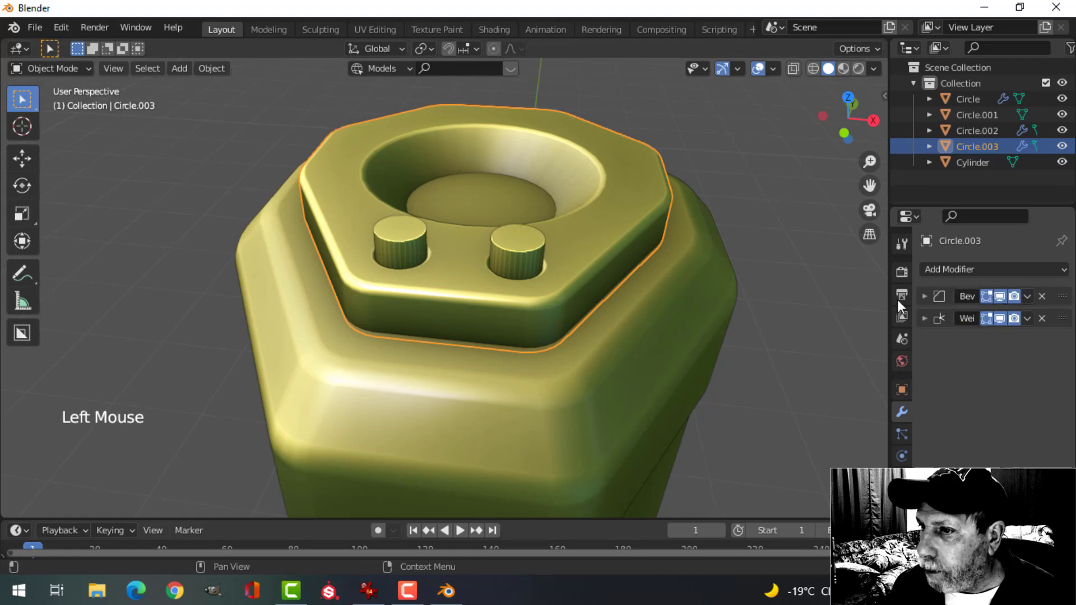
Bevel the top faces' edges of both small cylinders by 0.0163 m with 1 segment
left_click(514, 243)
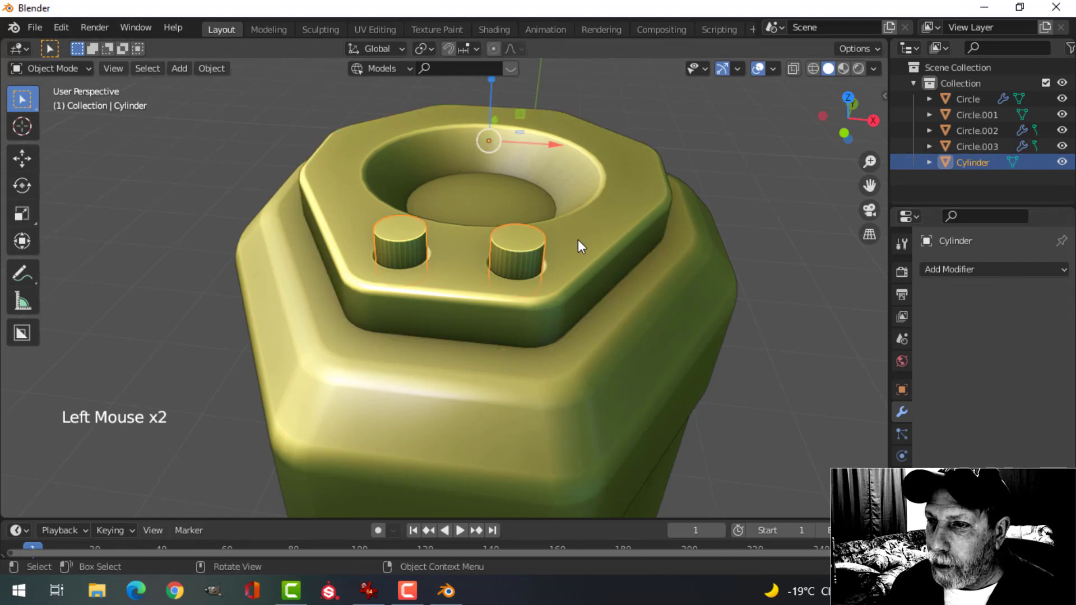
key("Tab")
middle_click_drag(578, 240, 522, 245, "shift")
key("3")
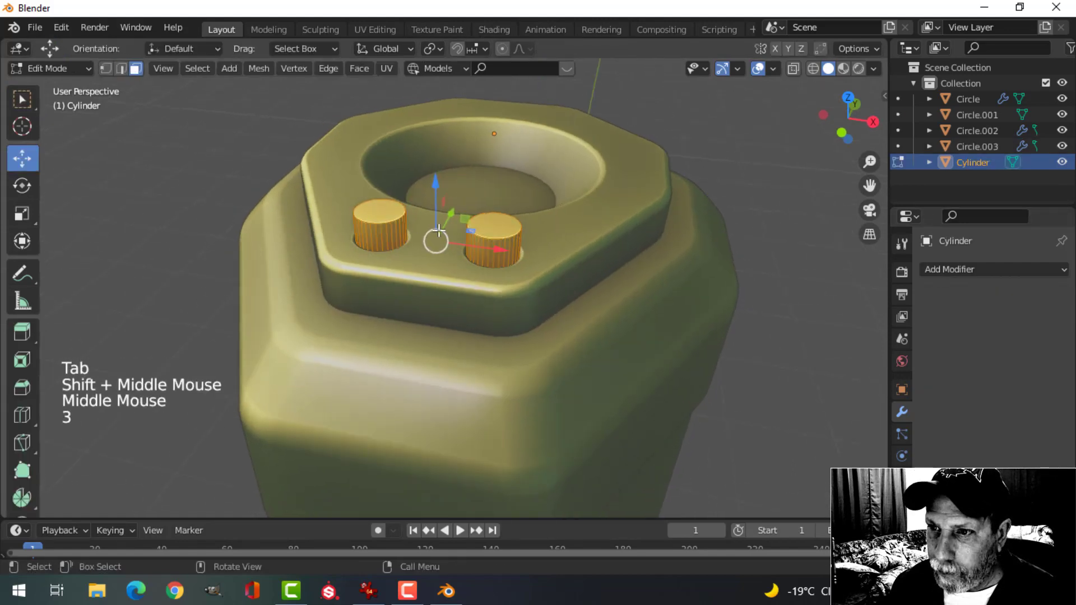
left_click(402, 215)
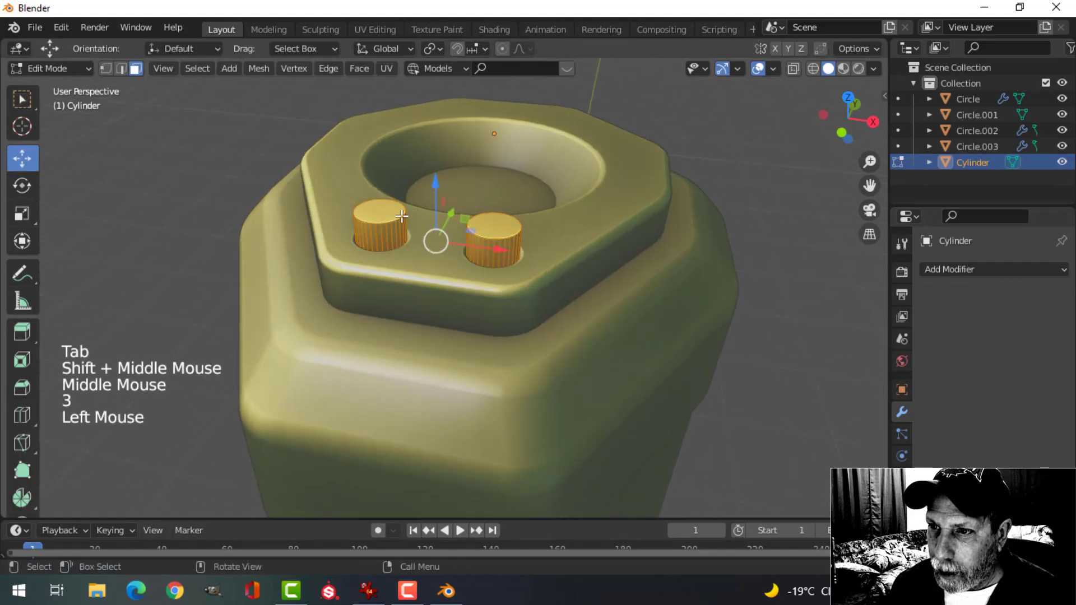
left_click(494, 225, "shift")
key("ctrl+b")
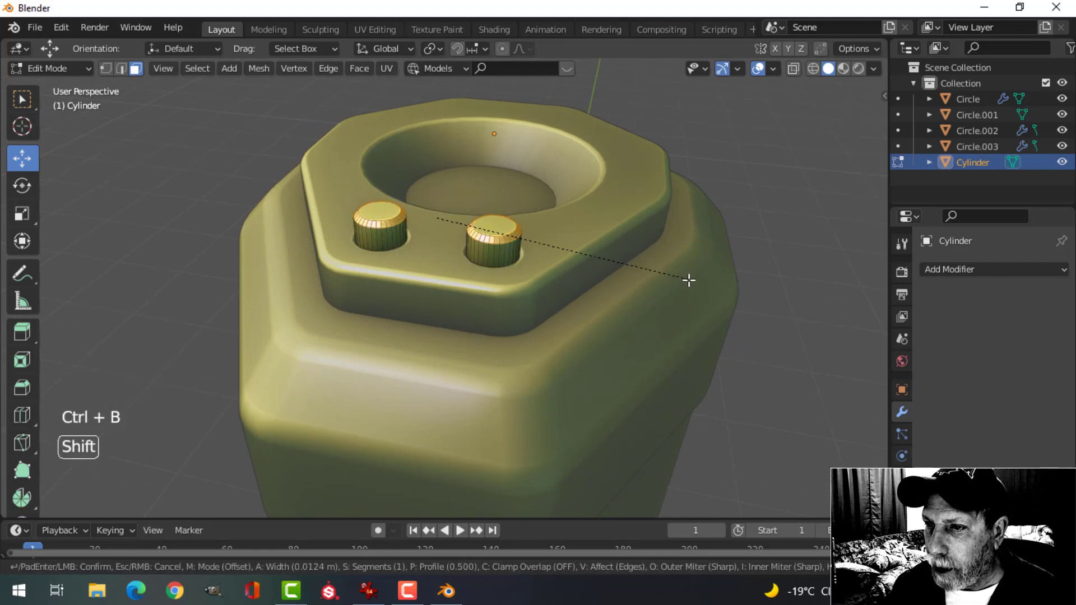
left_click(702, 292)
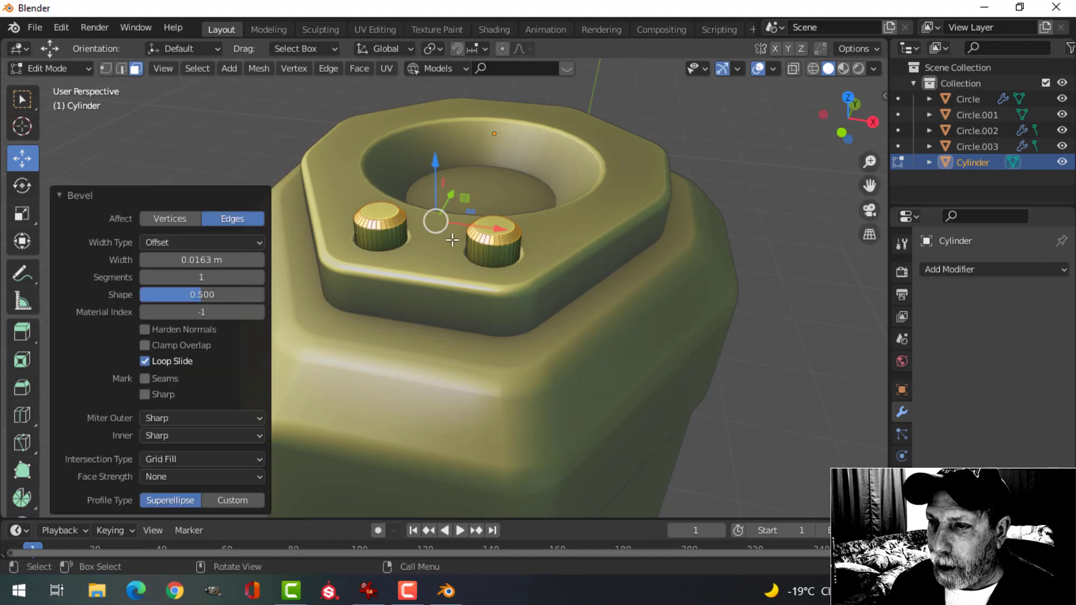
Flatten both small cylinders by scaling the whole mesh along Z to about 0.3
key("a")
middle_click_drag(451, 237, 537, 242)
key("s")
key("z")
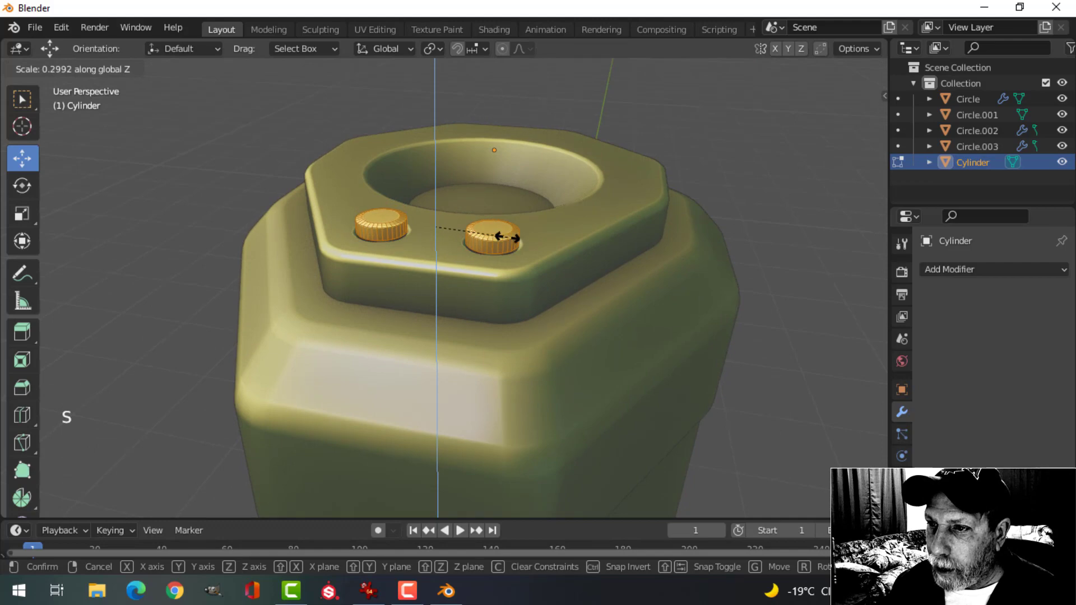
left_click(507, 238)
Raise both flattened cylinders above the plate and delete their bottom faces
left_click_drag(441, 172, 431, 116)
middle_click_drag(432, 116, 480, 173)
scroll(478, 205, "up", 2)
key("3")
left_click(470, 159)
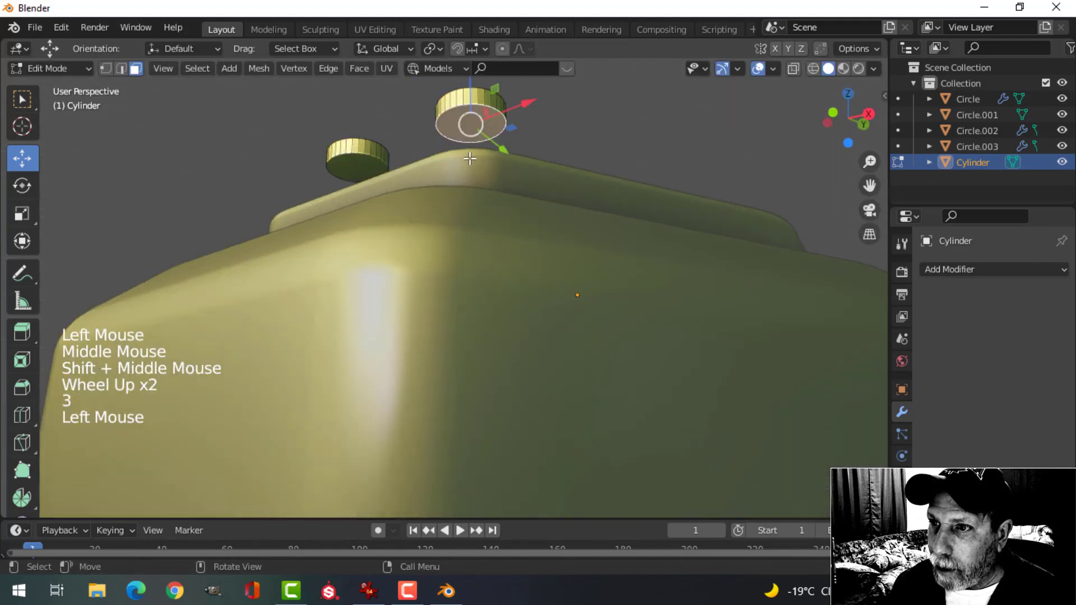
left_click(344, 173, "shift")
key("x")
Lower both button meshes about 0.168 m into the plate's holes, return to Object Mode and clear the selection
middle_click_drag(344, 172, 542, 295)
key("a")
left_click_drag(447, 93, 504, 200)
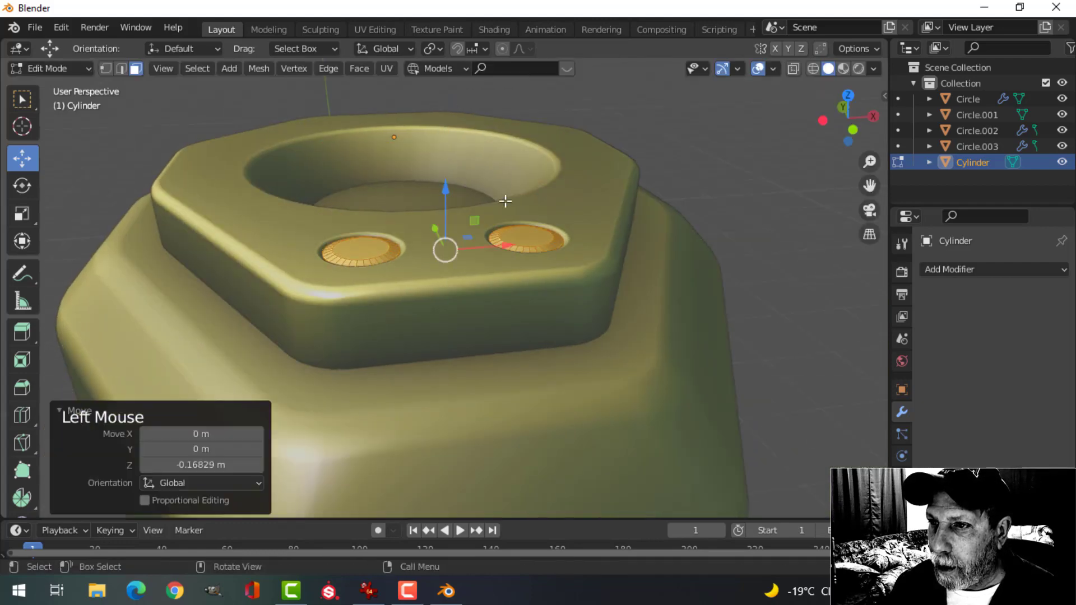
middle_click_drag(504, 200, 516, 259)
key("Tab")
scroll(523, 264, "down", 4)
key("alt+a")
scroll(565, 268, "down", 5)
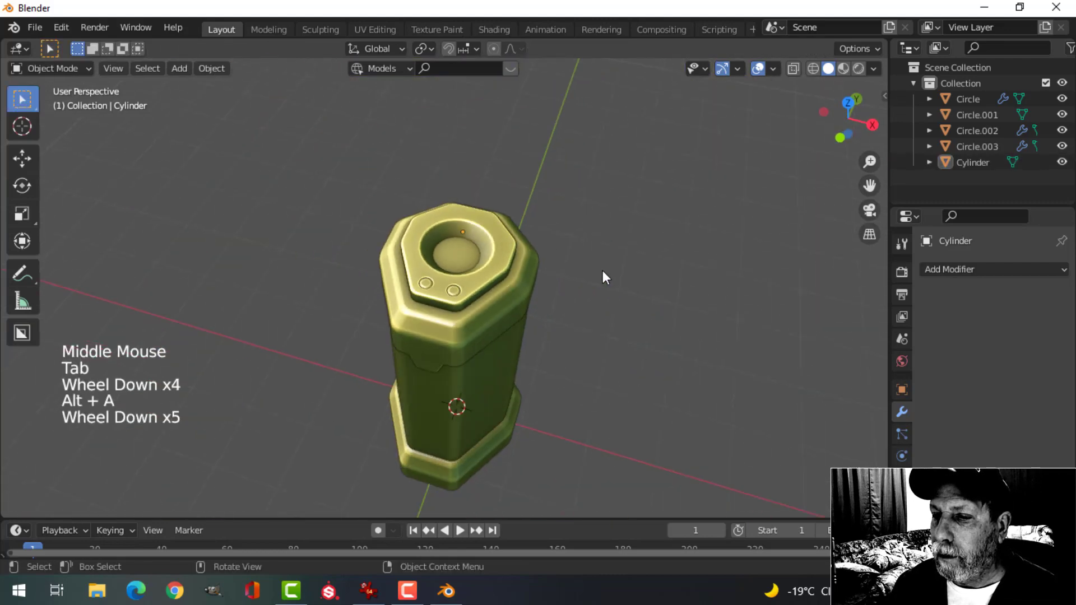
Add a 2 m mesh plane at the world origin
middle_click_drag(603, 270, 554, 258, "shift")
middle_click_drag(554, 258, 465, 203)
scroll(479, 243, "up", 2)
scroll(607, 239, "up", 2)
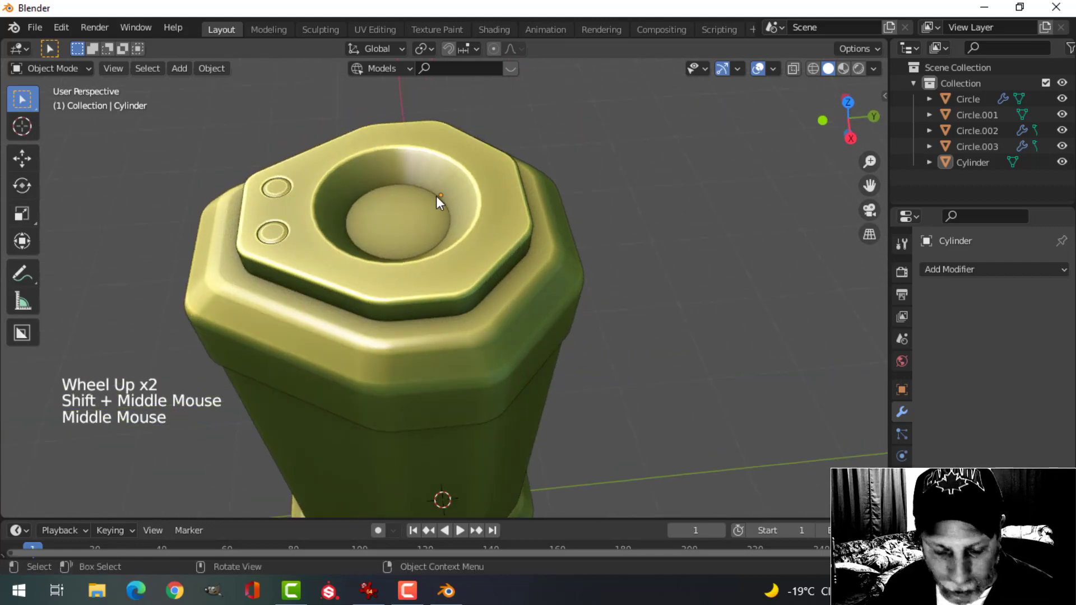
key("shift+a")
mouse_move(446, 195)
left_click(496, 195)
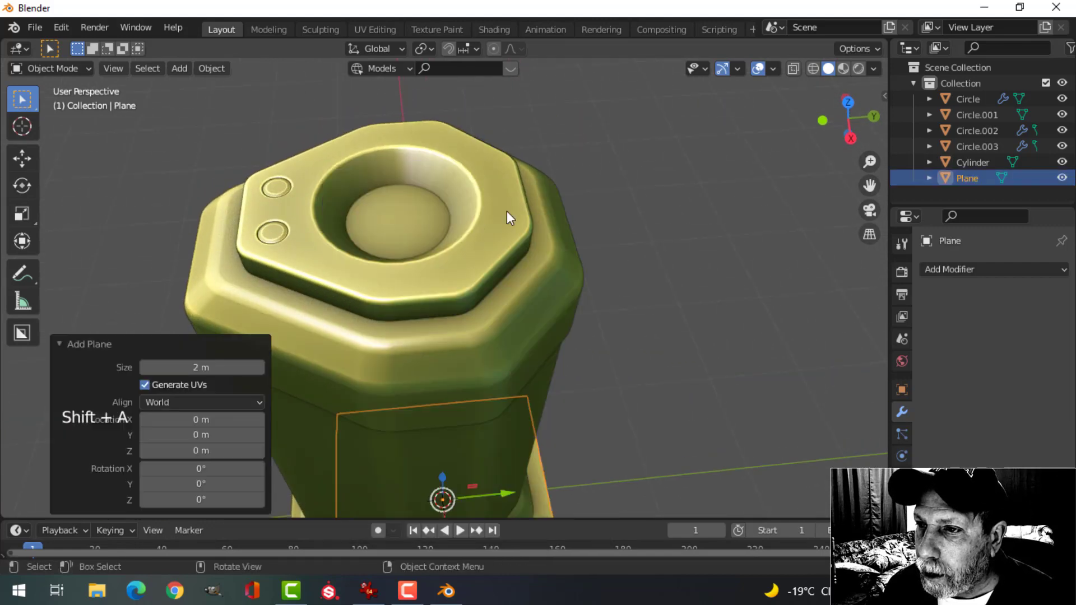
Raise the plane's mesh about 4.11 m along Z in Edit Mode, above the container's top
middle_click_drag(507, 218, 502, 221)
key("Tab")
scroll(560, 243, "down", 6)
middle_click_drag(540, 281, 483, 305)
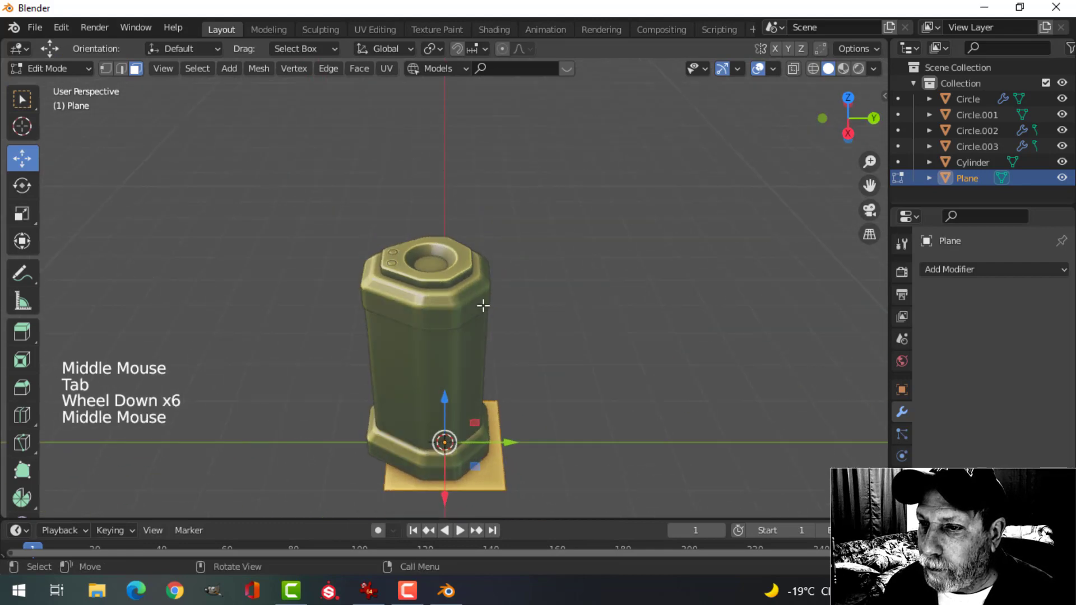
left_click_drag(442, 397, 462, 196)
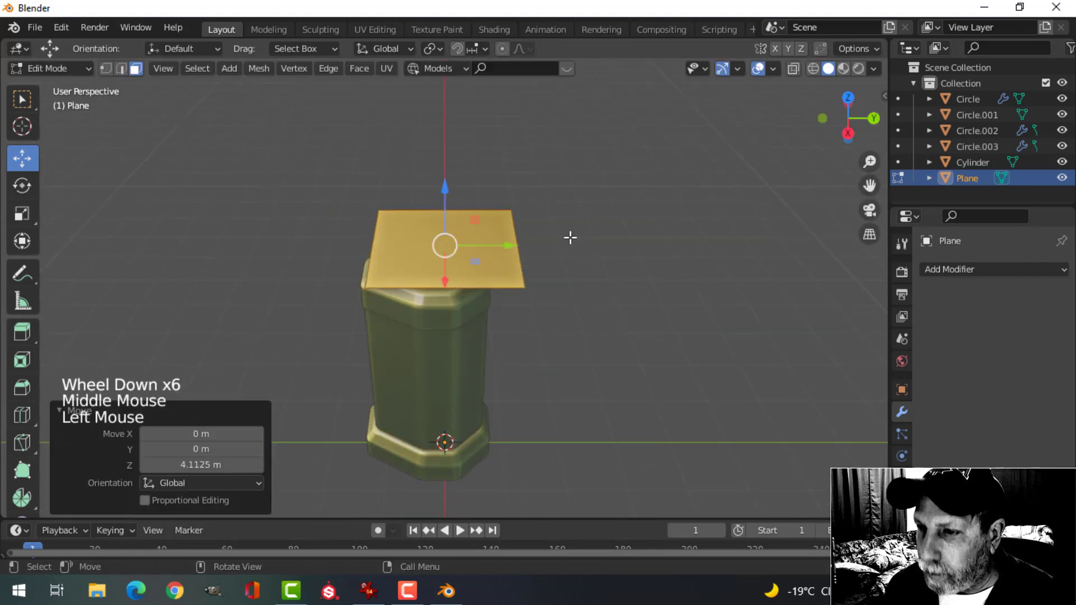
Narrow the plane along Y to about 0.2 and move it about -0.188 m along Y over the recess
key("KP_7")
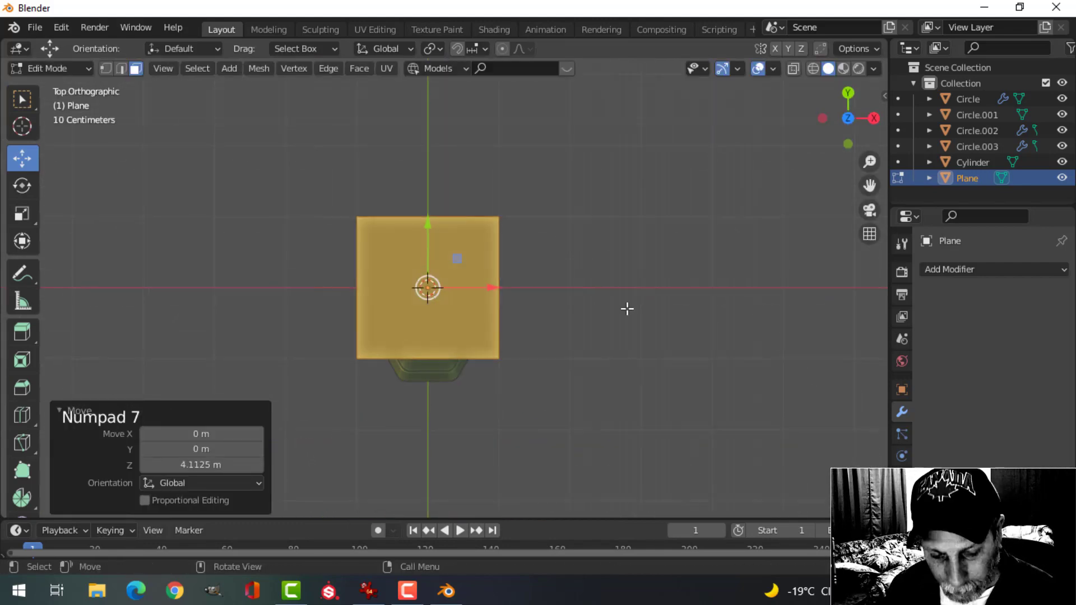
key("s")
key("y")
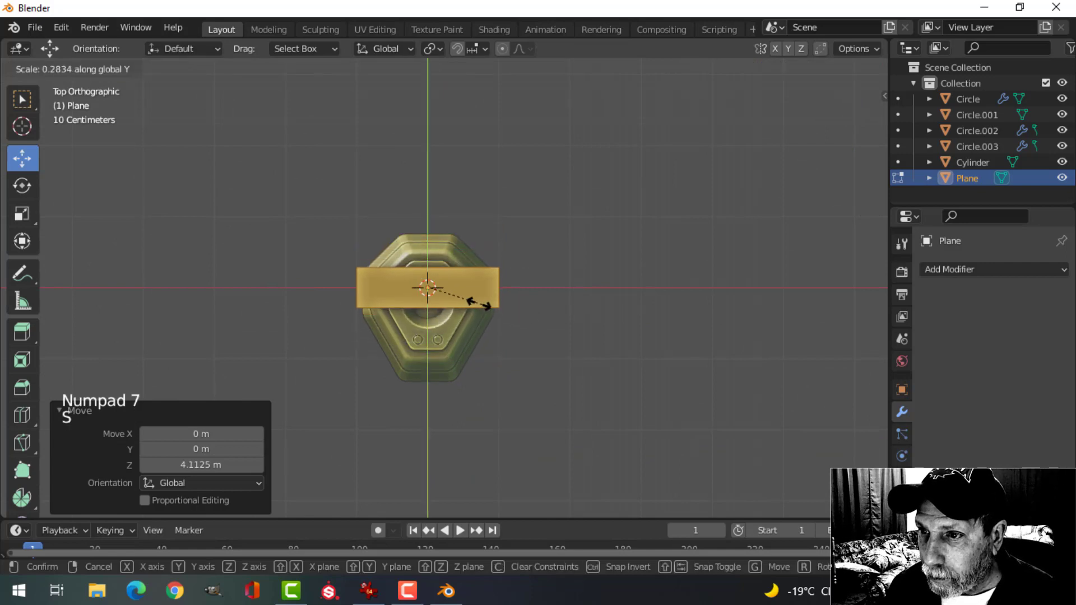
left_click(456, 257)
scroll(445, 259, "up", 4)
left_click_drag(415, 216, 406, 255)
Scale the plane to 0.455 along X and to 0.568 along Y, forming a thin strip across the recess
key("s")
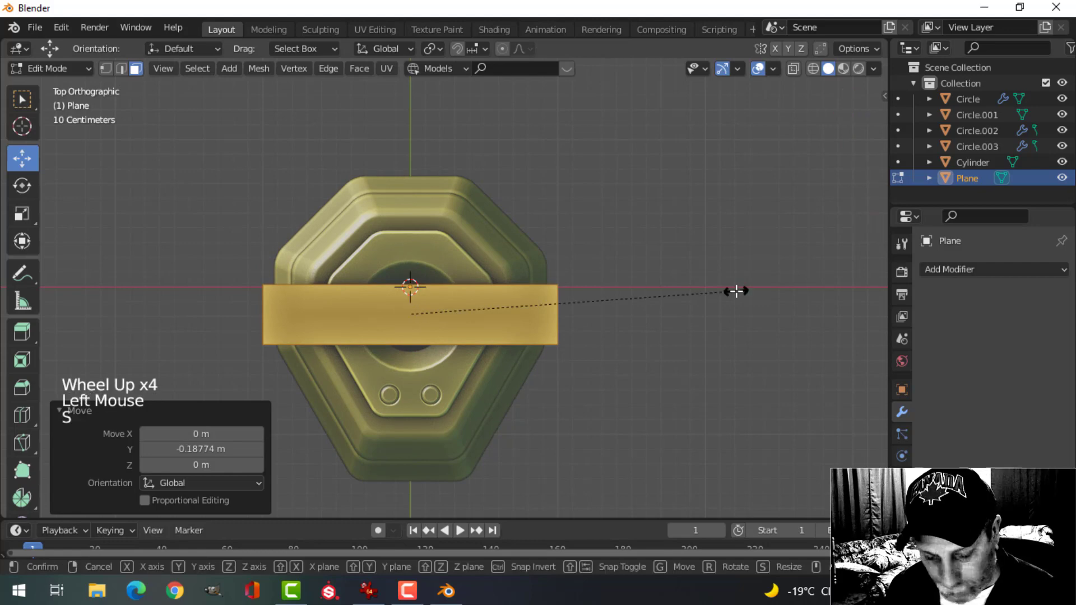
key("x")
left_click(558, 297)
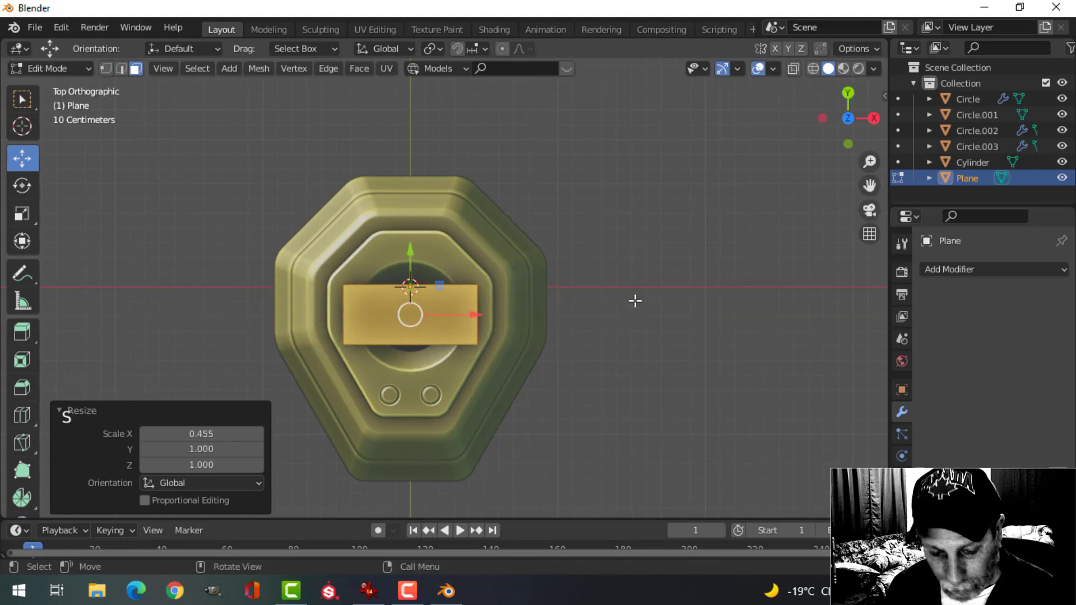
key("s")
key("y")
left_click(538, 296)
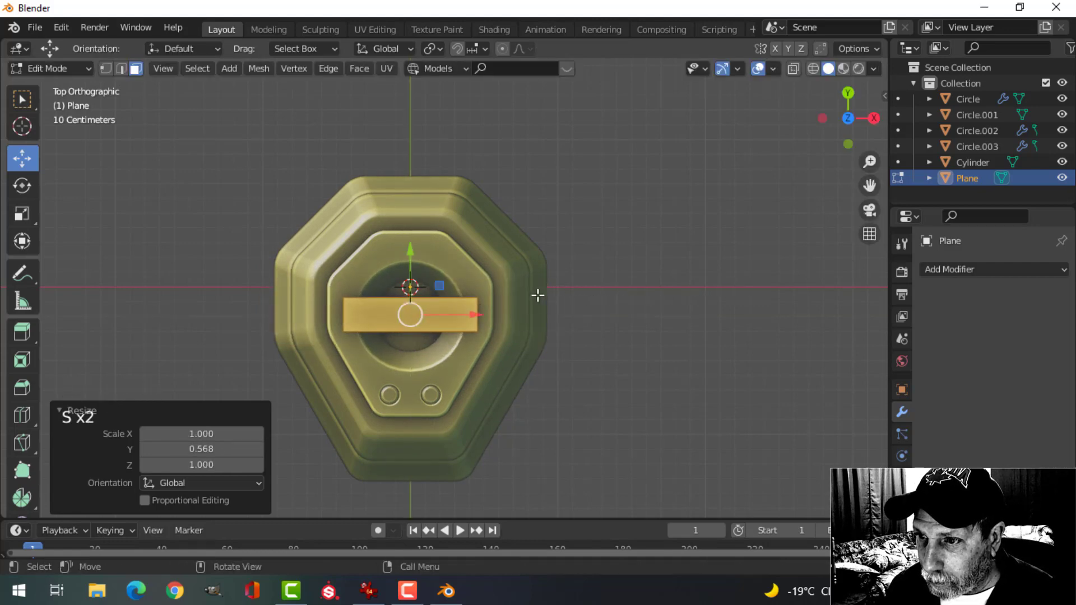
Extrude the strip vertically to give it thickness, delete the extruded face and correct the normals of the whole mesh
middle_click_drag(605, 298, 450, 240)
scroll(449, 222, "up", 2)
key("e")
left_click(465, 211)
key("x")
left_click(467, 208)
key("a")
key("alt+n")
left_click(511, 211)
Delete the two short end faces of the strip, leaving its top and long sides
key("2")
left_click(442, 229)
middle_click_drag(339, 250, 523, 254)
left_click(347, 284, "shift")
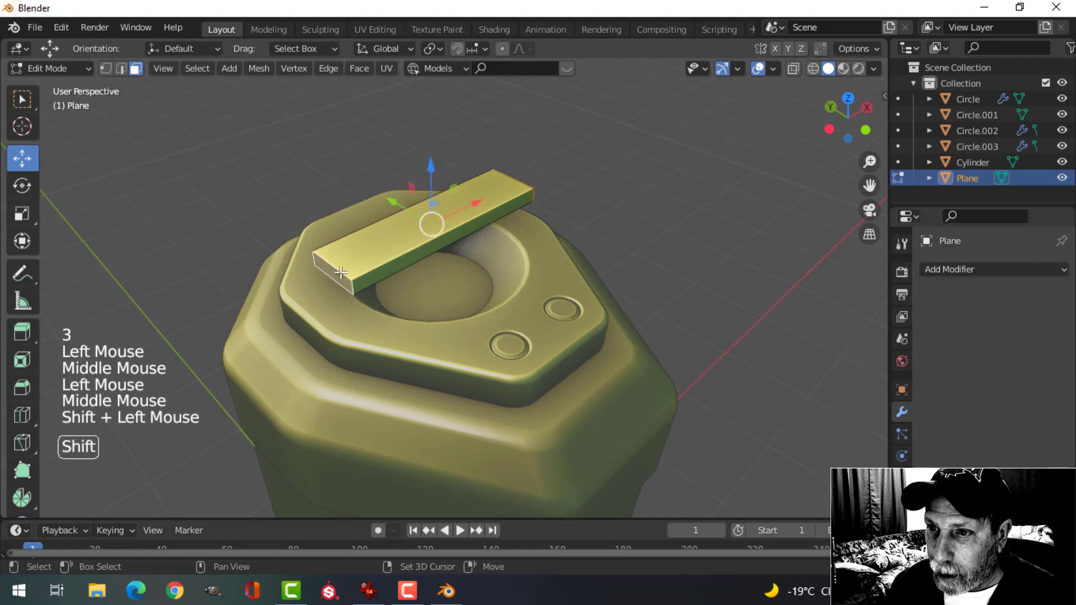
key("x")
Scale the whole bar down along Y and along X so it fits inside the round recess
key("a")
middle_click_drag(393, 274, 498, 296)
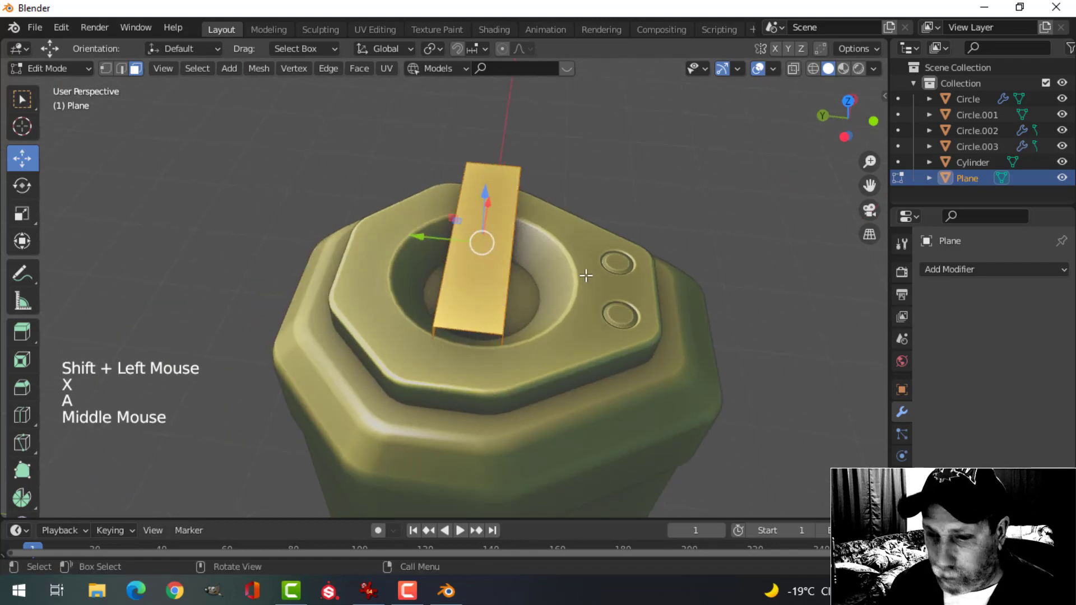
key("s")
key("y")
left_click(562, 274)
middle_click_drag(655, 255, 434, 169)
key("s")
key("x")
left_click(513, 212)
Lower the bar about 0.229 m along Z into the recess, plus a slight further nudge down
left_click_drag(375, 129, 387, 181)
middle_click_drag(386, 180, 374, 175)
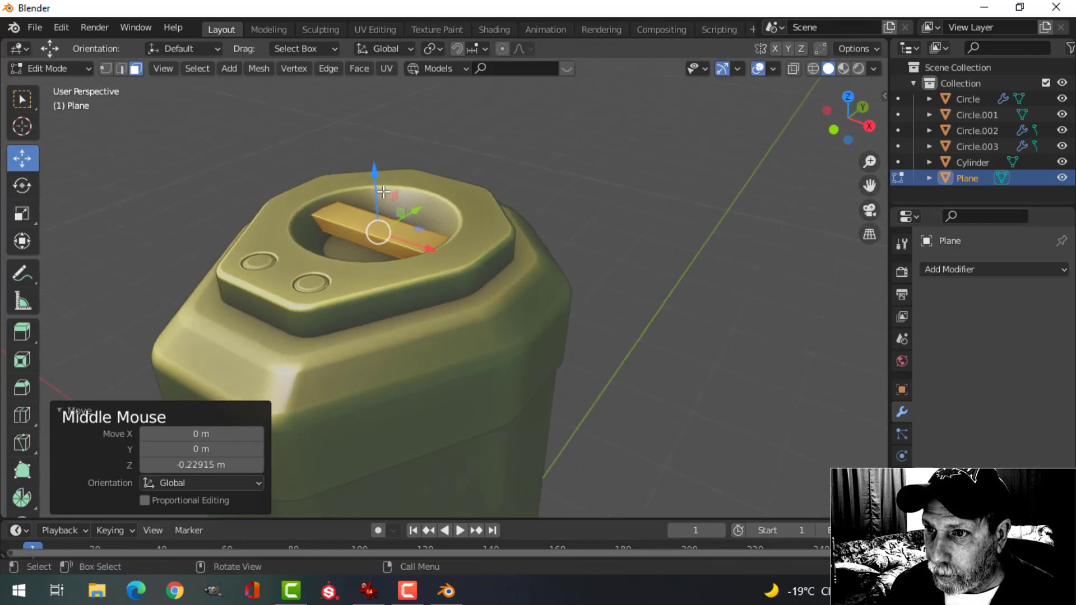
left_click_drag(373, 174, 381, 183)
middle_click_drag(381, 182, 336, 181)
Bevel the two long upper edges of the bar and return to Object Mode
scroll(333, 182, "up", 3)
key("alt+a")
left_click(330, 182)
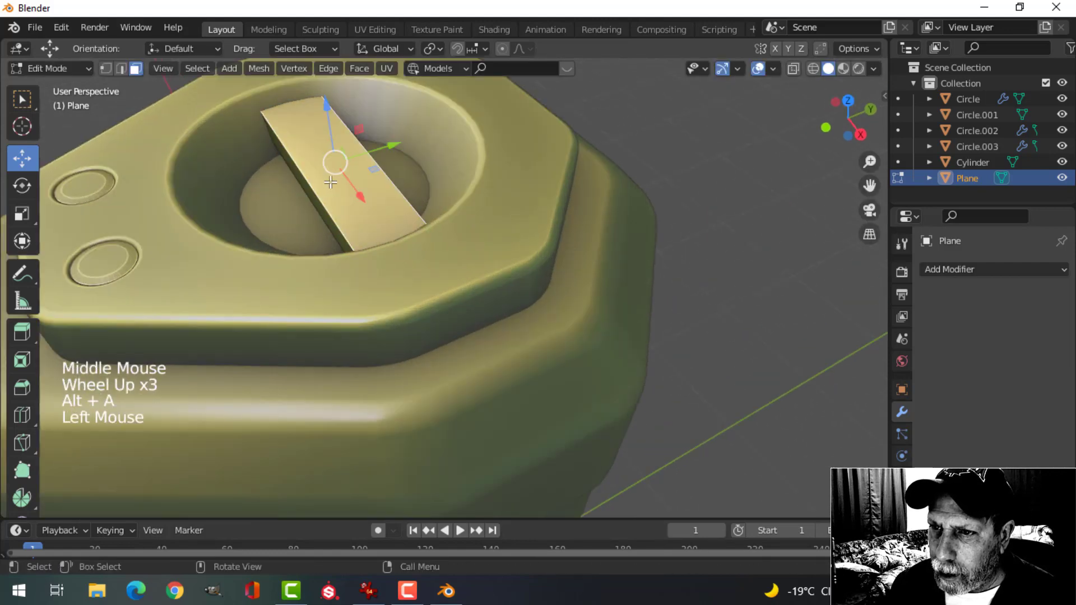
key("2")
left_click(308, 179)
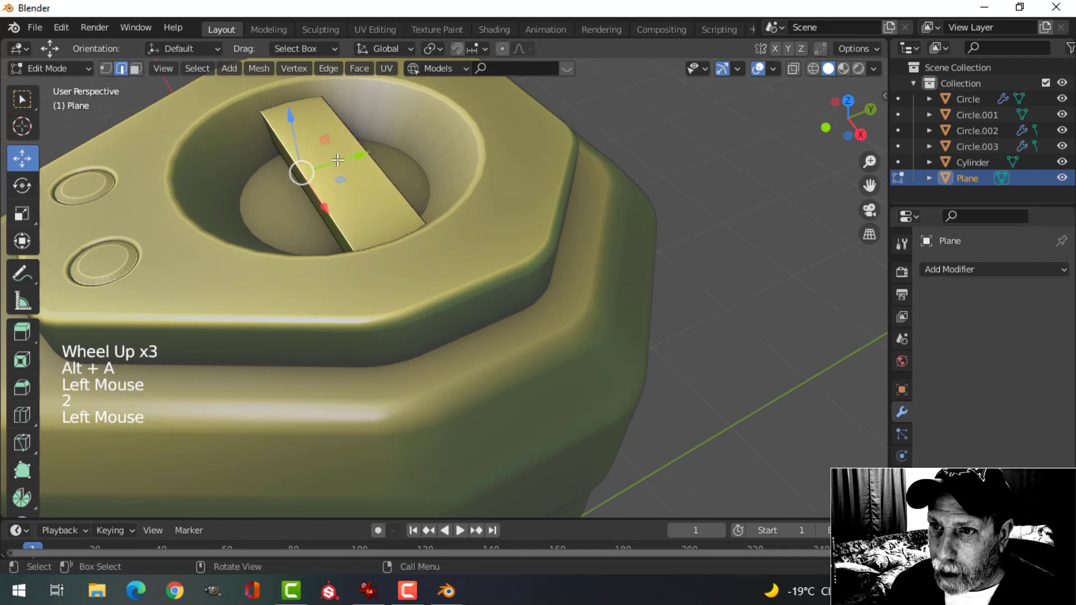
left_click(359, 139, "shift")
mouse_move(358, 139)
middle_mouse_down()
mouse_move(379, 188)
mouse_move(348, 157)
middle_mouse_up()
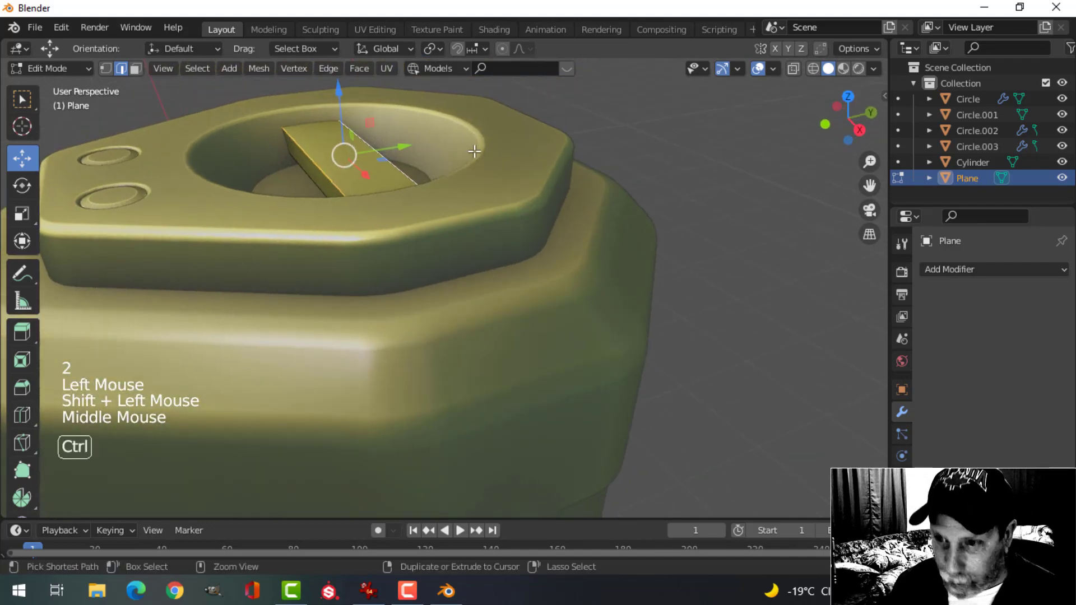
key("ctrl+b")
left_click(486, 160)
key("Tab")
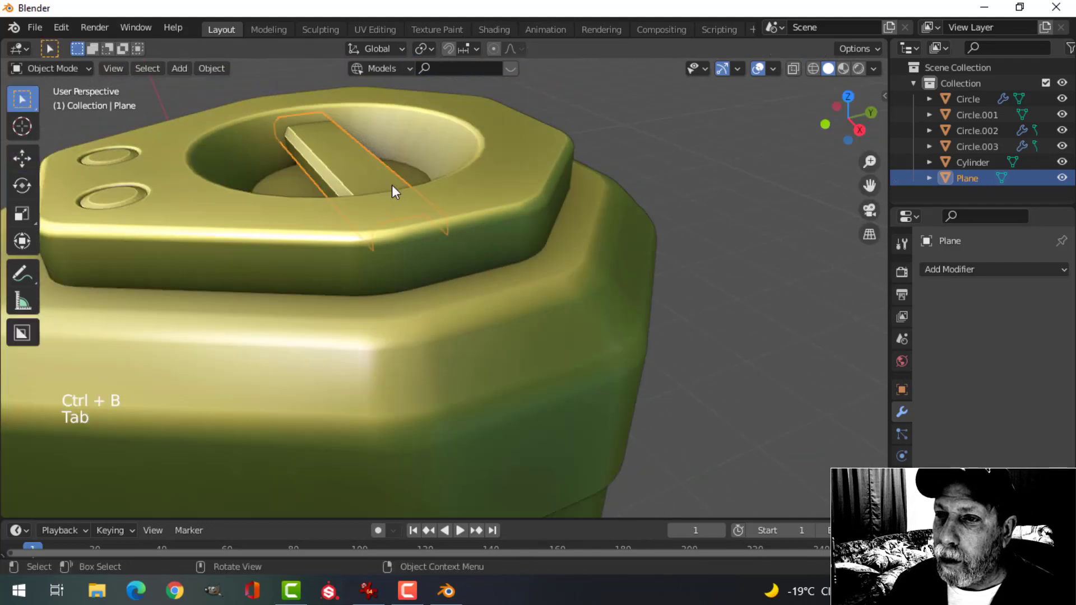
Raise the bar's entire mesh slightly along Z within the recess
scroll(392, 187, "down", 4)
middle_click_drag(391, 186, 465, 191)
key("alt+a")
scroll(487, 241, "down", 3)
scroll(465, 315, "up", 3)
left_click(399, 235)
key("Tab")
key("a")
scroll(466, 191, "up", 2)
left_click_drag(466, 191, 466, 180)
key("Tab")
scroll(540, 221, "down", 4)
key("alt+a")
Move the bar's two long bottom edges slightly down along Z to deepen its sides
middle_click_drag(540, 221, 532, 266)
scroll(532, 267, "up", 2)
scroll(533, 267, "down", 1)
scroll(482, 259, "up", 4)
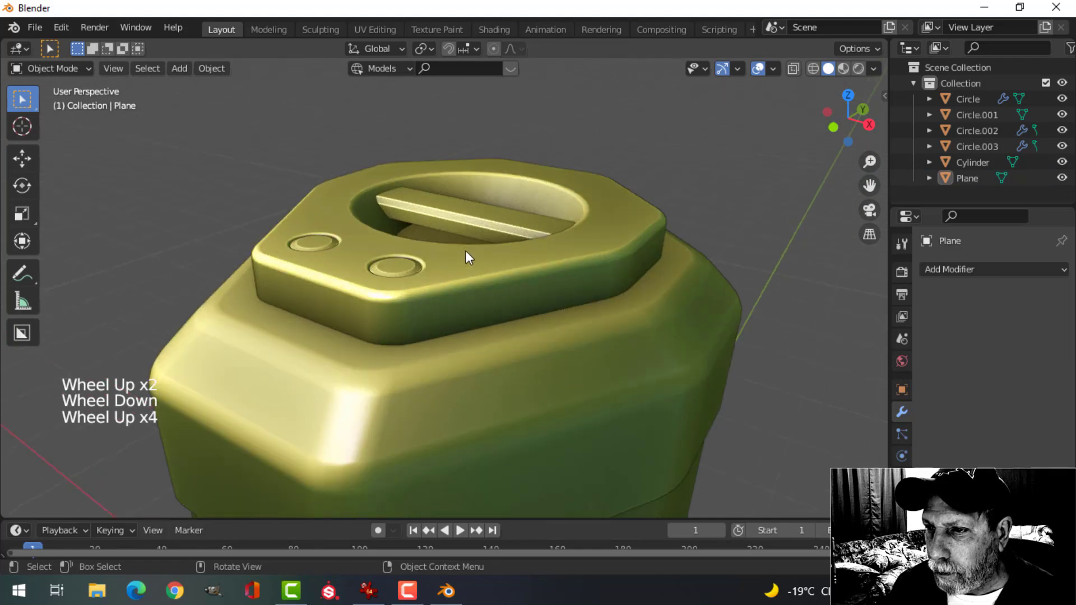
left_click(434, 219)
key("Tab")
middle_click_drag(434, 219, 475, 233)
key("alt+a")
left_click(454, 234)
left_click(508, 245, "shift")
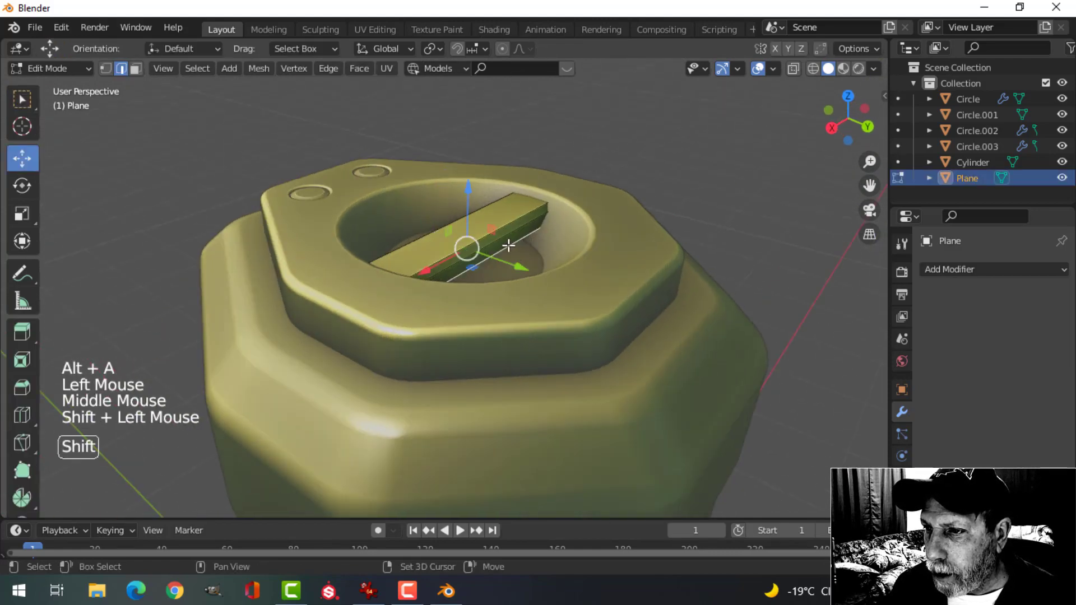
left_click_drag(469, 197, 471, 208)
key("alt+a")
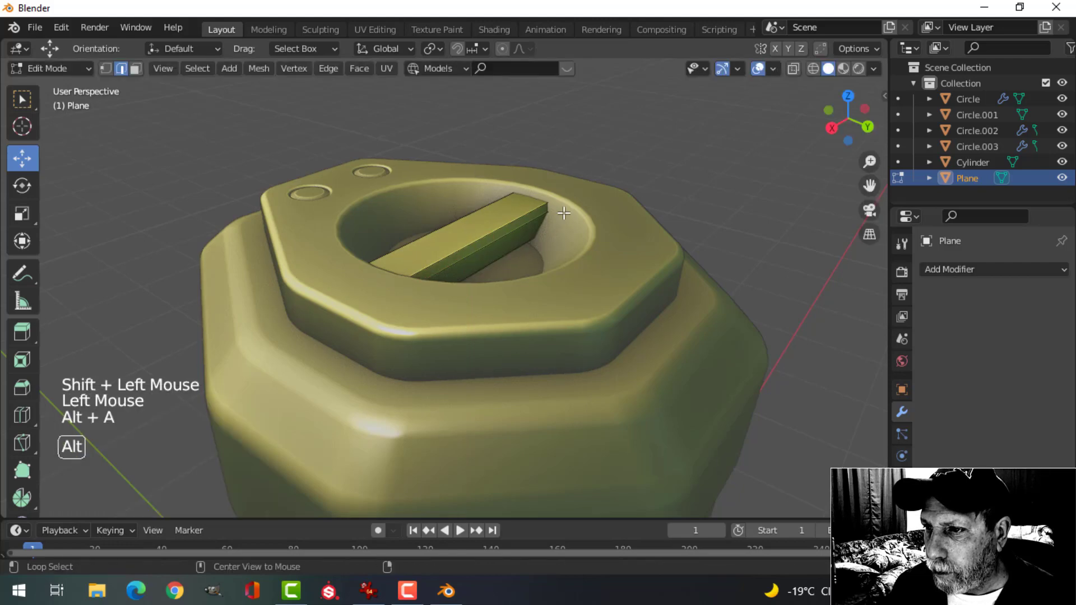
key("Tab")
Examine the whole container and its cap from several angles and distances
scroll(562, 227, "down", 5)
key("alt+a")
middle_click_drag(562, 227, 580, 288)
scroll(489, 304, "down", 3)
middle_click_drag(488, 305, 496, 294, "shift")
middle_click_drag(495, 294, 456, 283)
scroll(476, 303, "up", 3)
middle_click_drag(457, 283, 412, 214)
scroll(426, 236, "down", 2)
middle_click_drag(432, 250, 434, 241, "shift")
middle_click_drag(435, 241, 457, 229)
scroll(430, 196, "up", 4)
scroll(412, 303, "up", 3)
scroll(406, 300, "down", 4)
Add one centred loop cut around the tabbed cap's side walls in Edit Mode and switch to vertex selection
left_click(457, 230)
key("Tab")
scroll(521, 289, "up", 3)
middle_click_drag(552, 276, 499, 269)
key("alt+a")
key("ctrl+r")
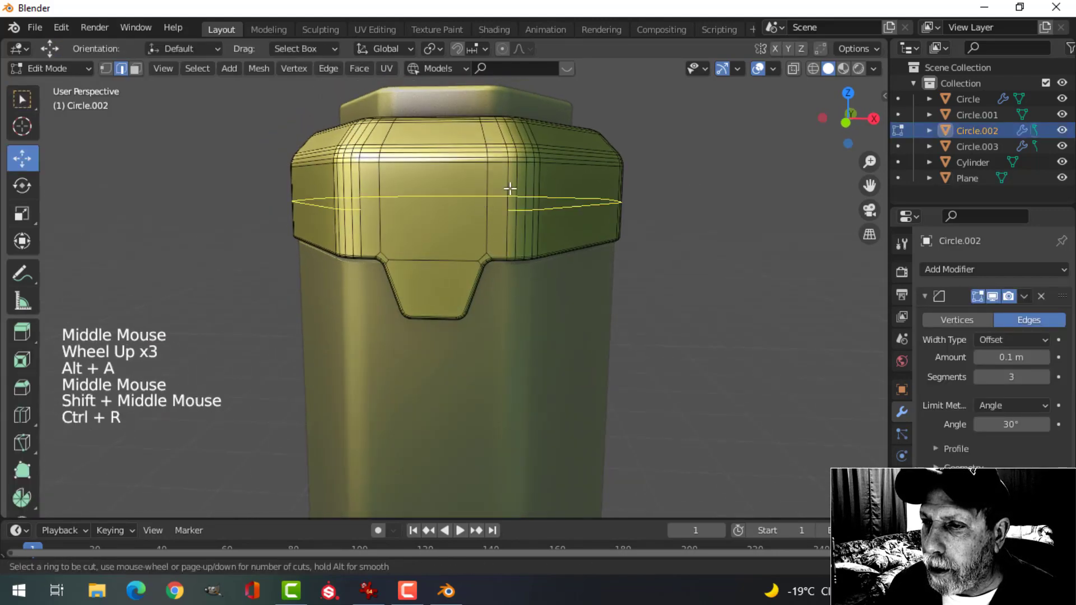
middle_click_drag(544, 197, 487, 218)
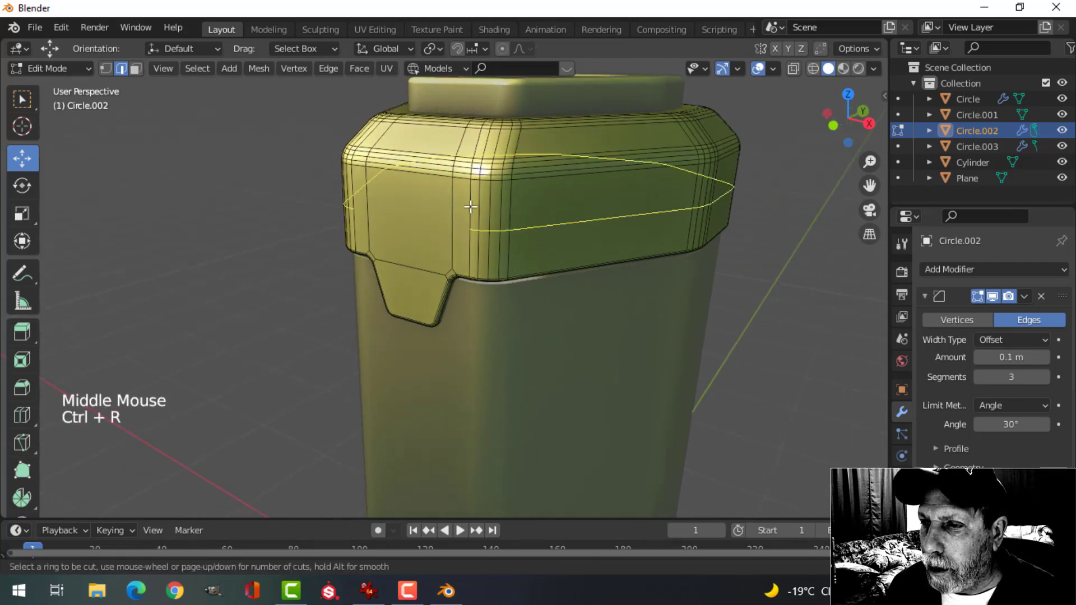
left_click(470, 206)
right_click(471, 211)
middle_click_drag(470, 211, 542, 237)
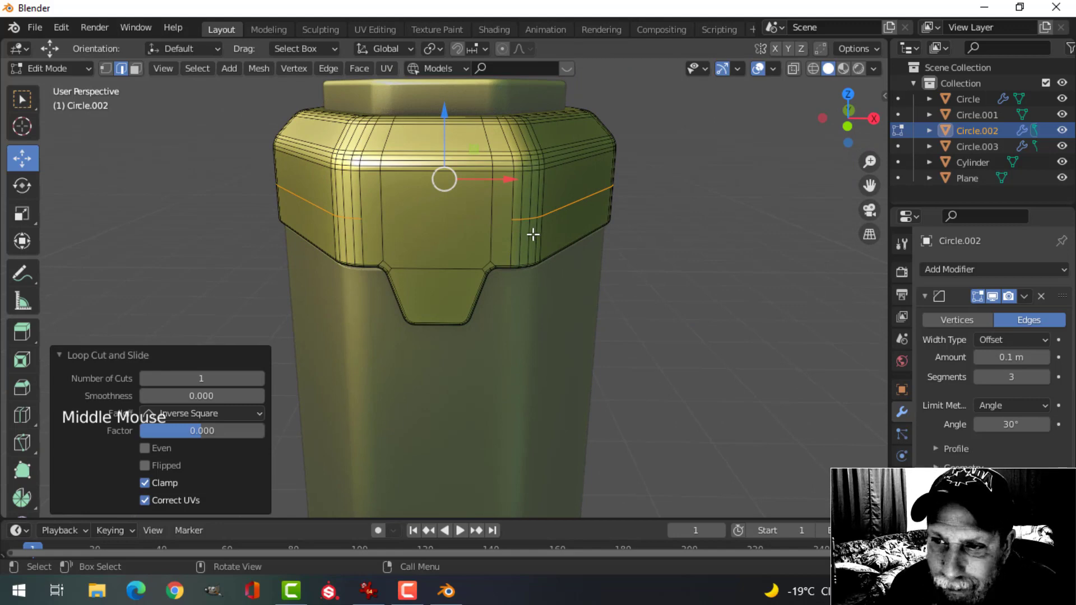
key("1")
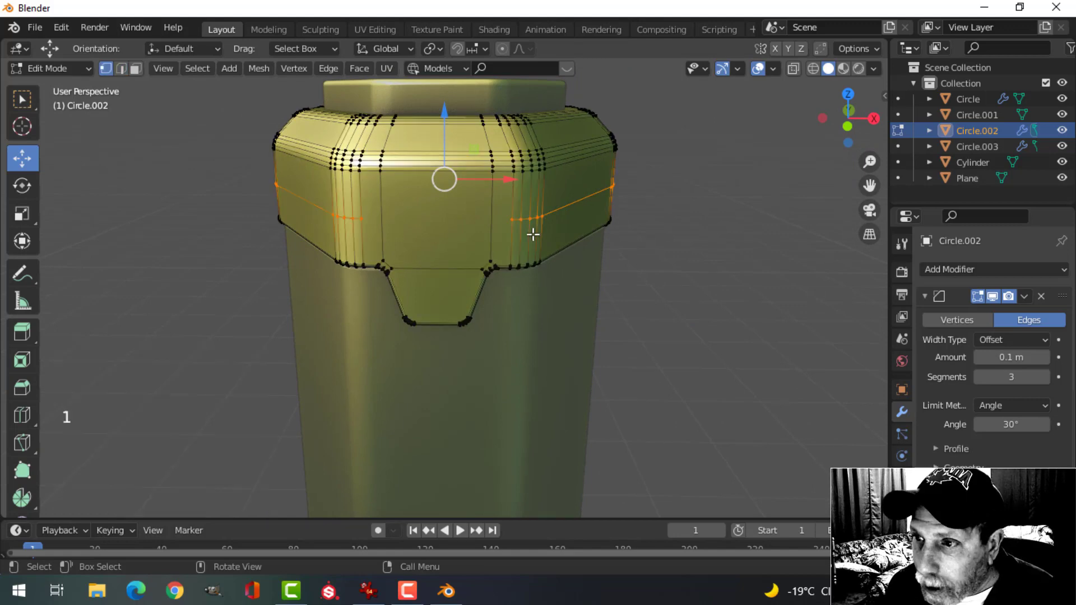
Cut a straight horizontal edge across the cap's front face with the Knife, joining the open ends of the selected side edges
scroll(532, 234, "up", 1)
middle_click_drag(533, 234, 518, 238, "shift")
key("k")
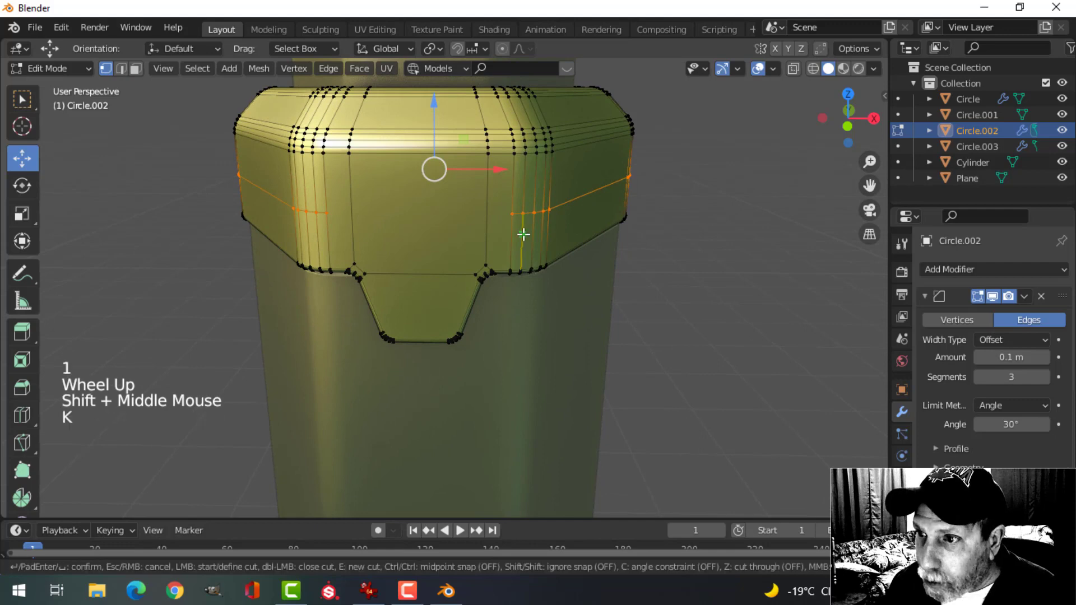
left_click(511, 213)
key("c")
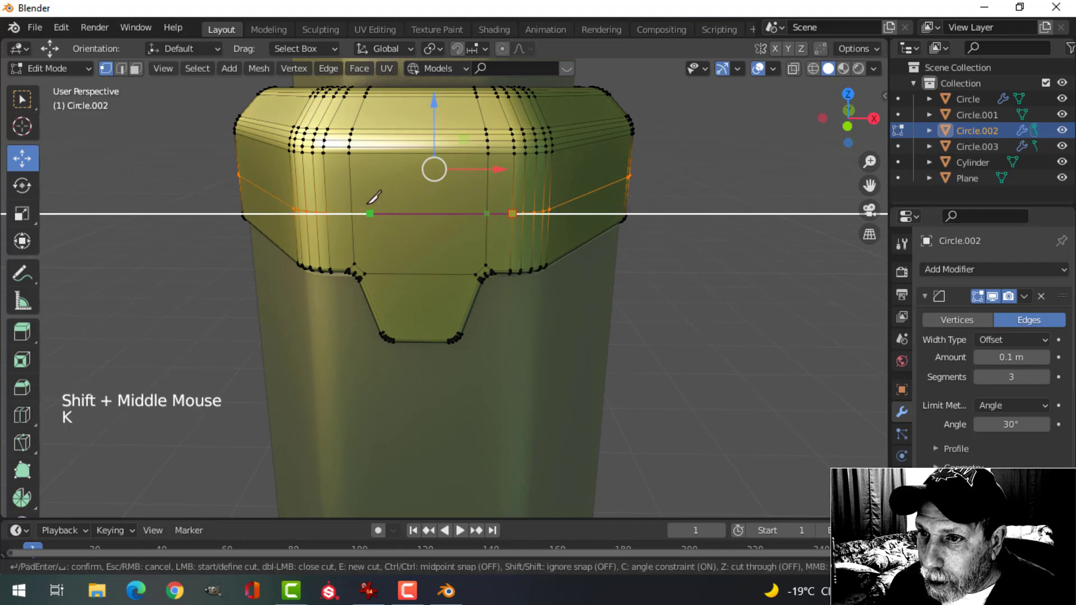
left_click(328, 213)
key("Return")
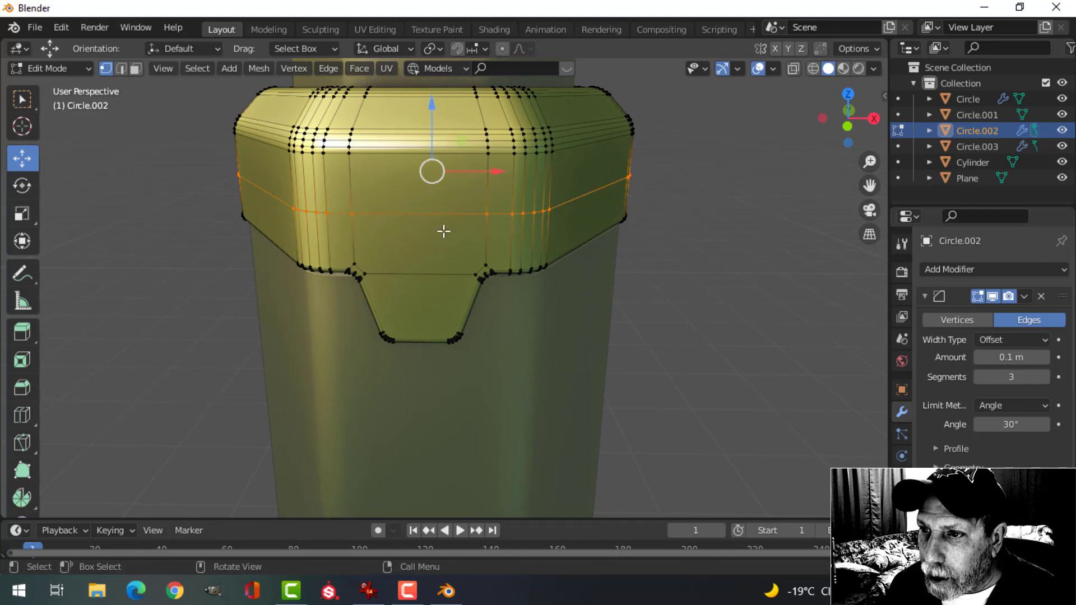
Add the new front edge to the loop selection, flatten it to scale 0 along Z, and raise it about 0.051 m
key("2")
left_click(438, 214, "alt+shift")
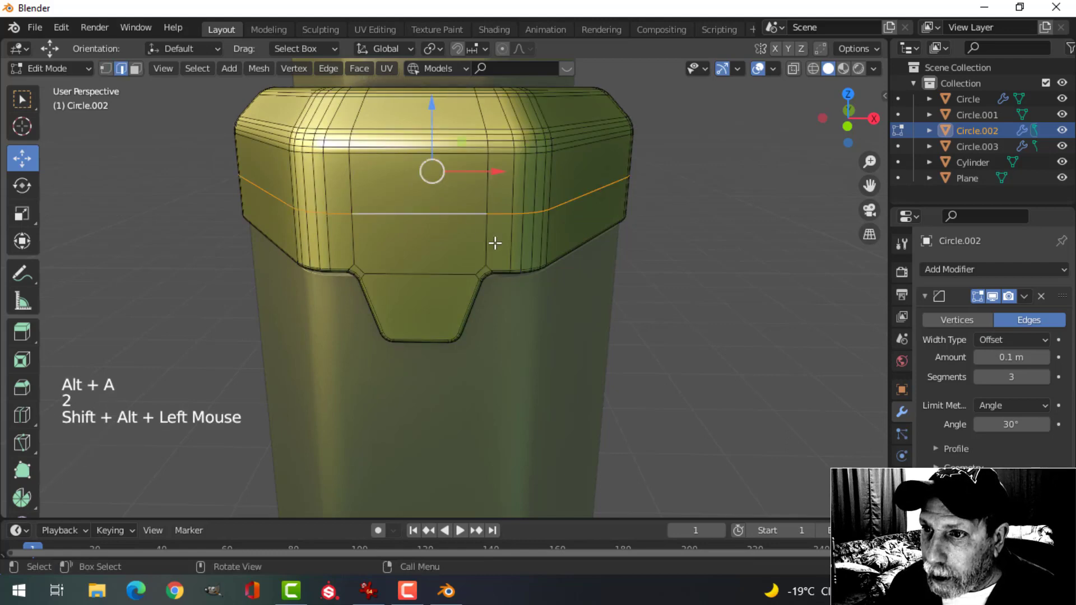
middle_click_drag(494, 243, 510, 223)
key("s")
key("z")
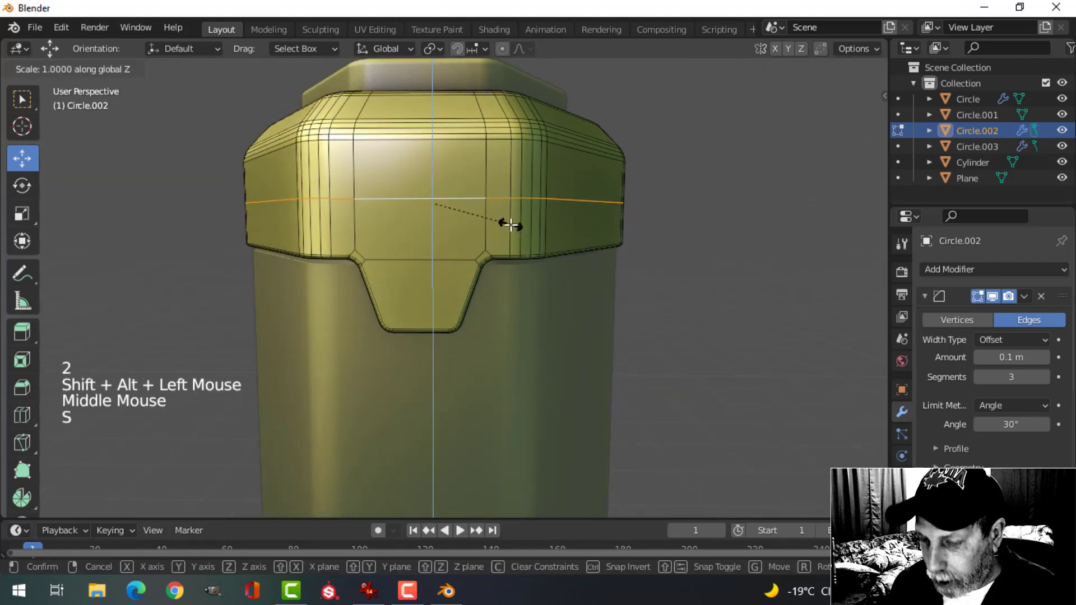
key("Return")
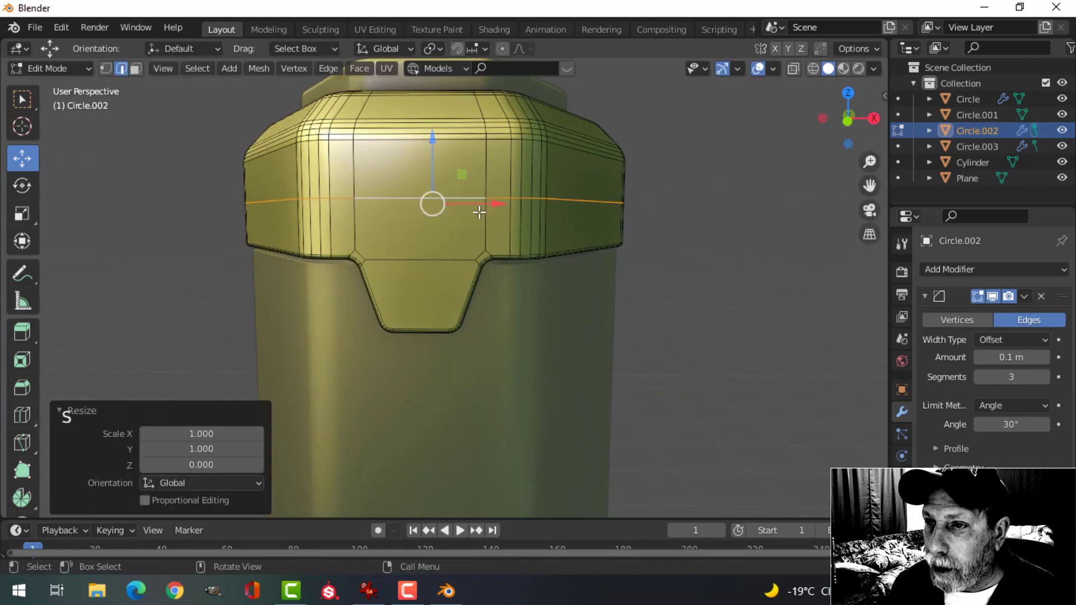
left_click_drag(434, 150, 430, 135)
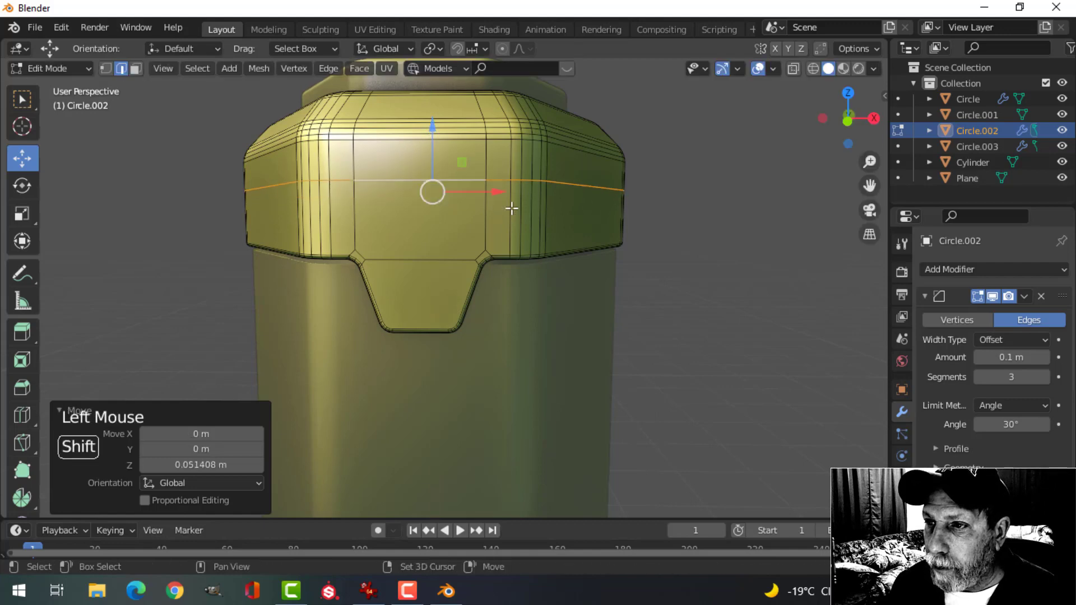
middle_click_drag(511, 209, 505, 235, "shift")
middle_click_drag(504, 235, 520, 251)
key("ctrl+b")
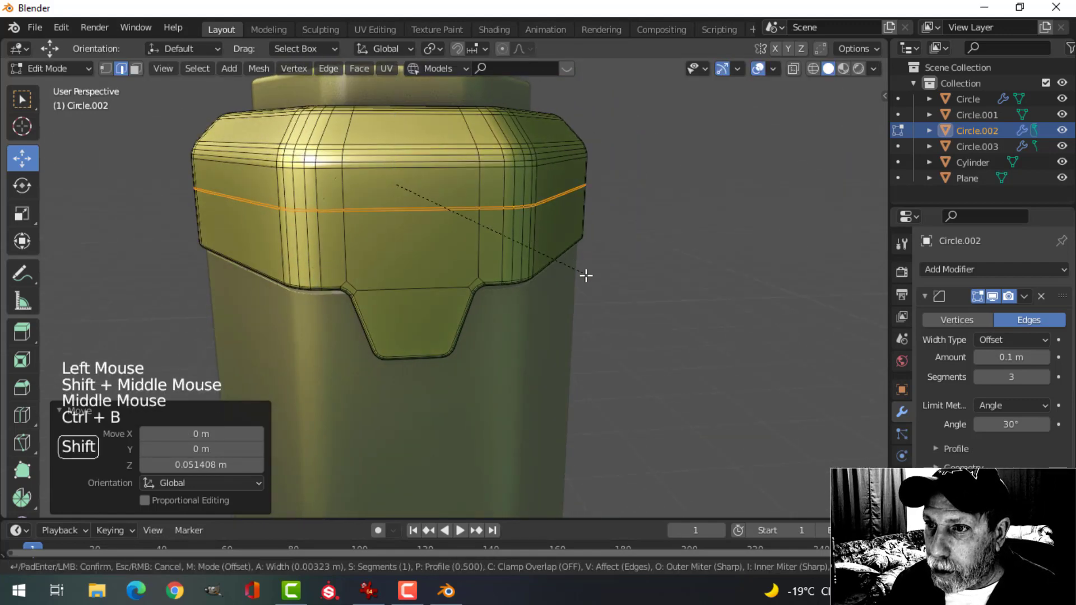
key("Escape")
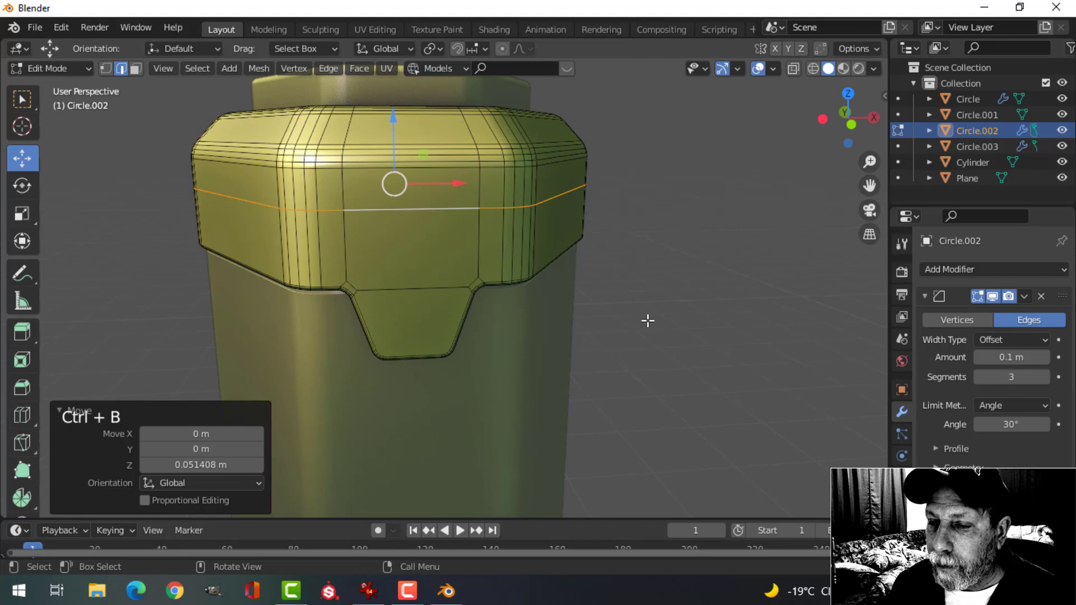
Recalculate the normals of the whole cap mesh to face outside and merge its duplicate vertices by distance
key("a")
key("alt+n")
left_click(647, 320)
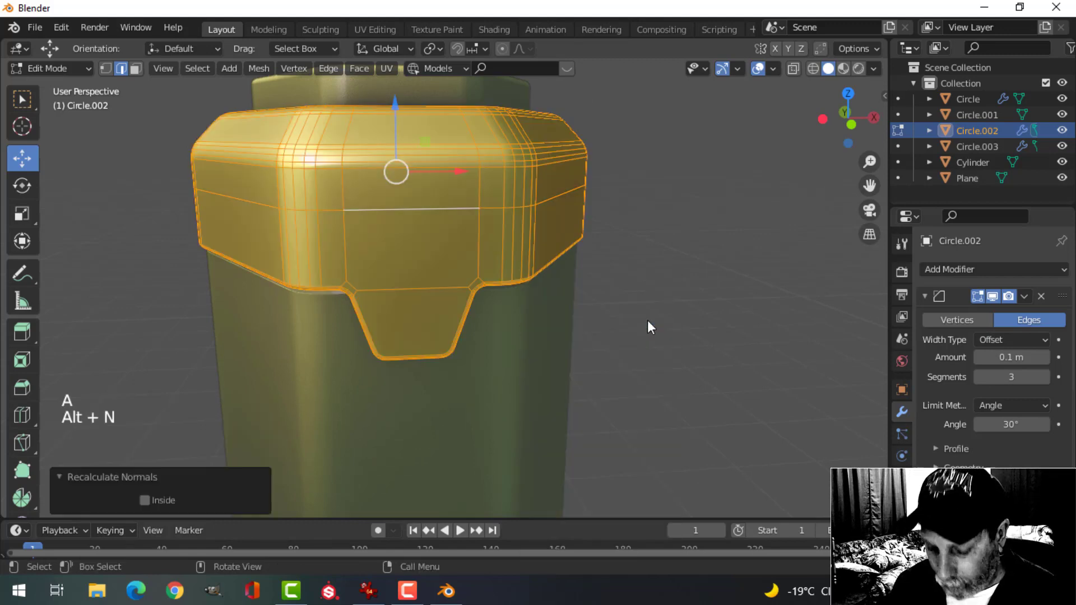
key("m")
left_click(647, 320)
key("alt+a")
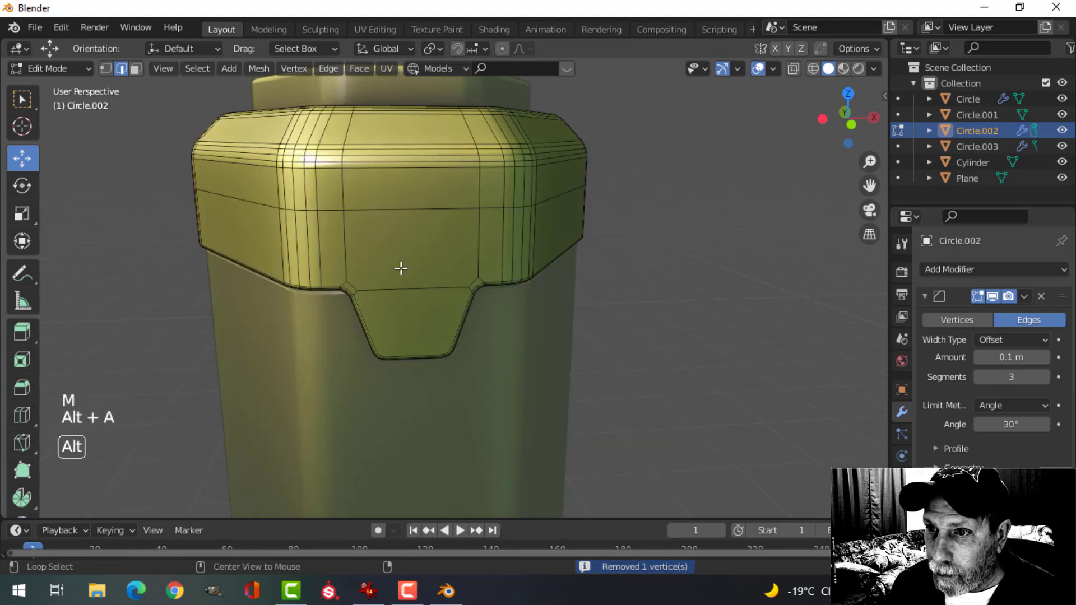
Try moving the vertex at one end of the front cut about 0.023 m down, and undo the move
middle_click_drag(368, 235, 377, 264, "shift")
key("1")
scroll(391, 267, "up", 3)
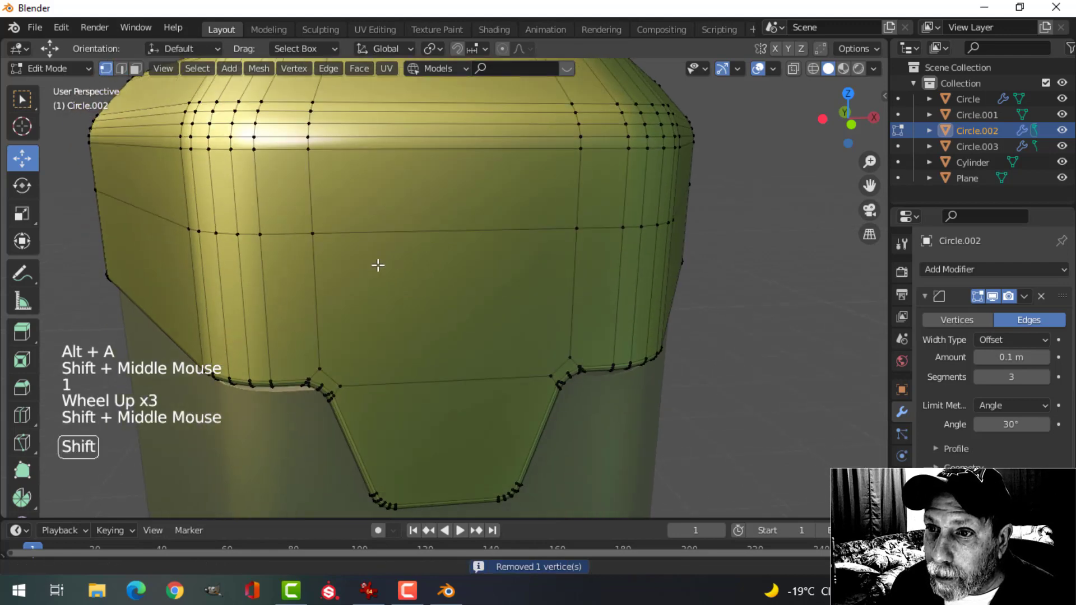
left_click(314, 215)
left_click_drag(317, 196, 318, 197)
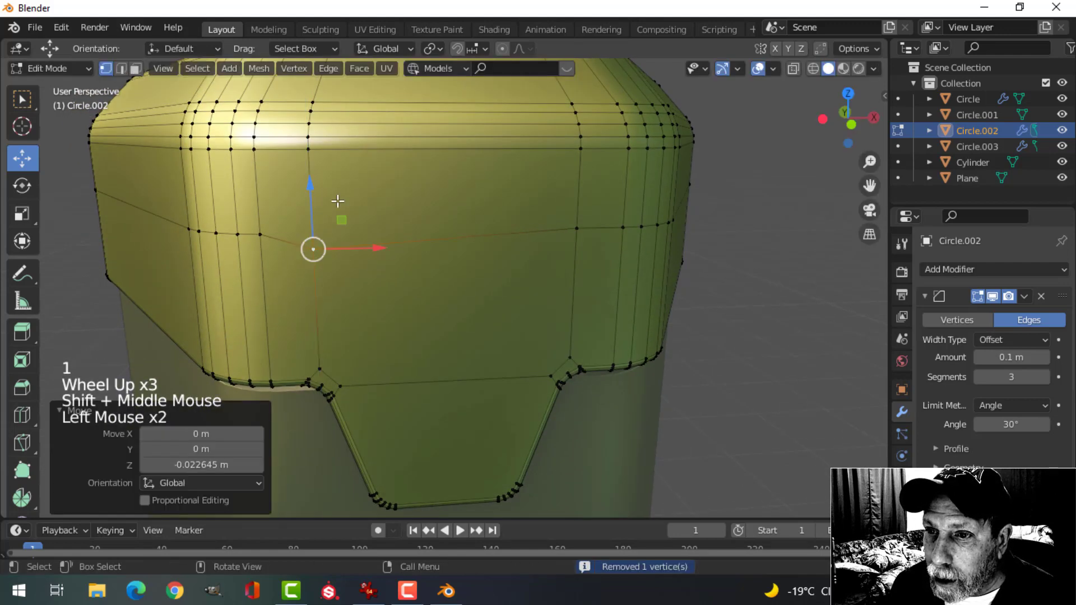
key("ctrl+z")
Bevel the horizontal edge loop around the cap to a width of about 0.094 m with 5 segments
key("2")
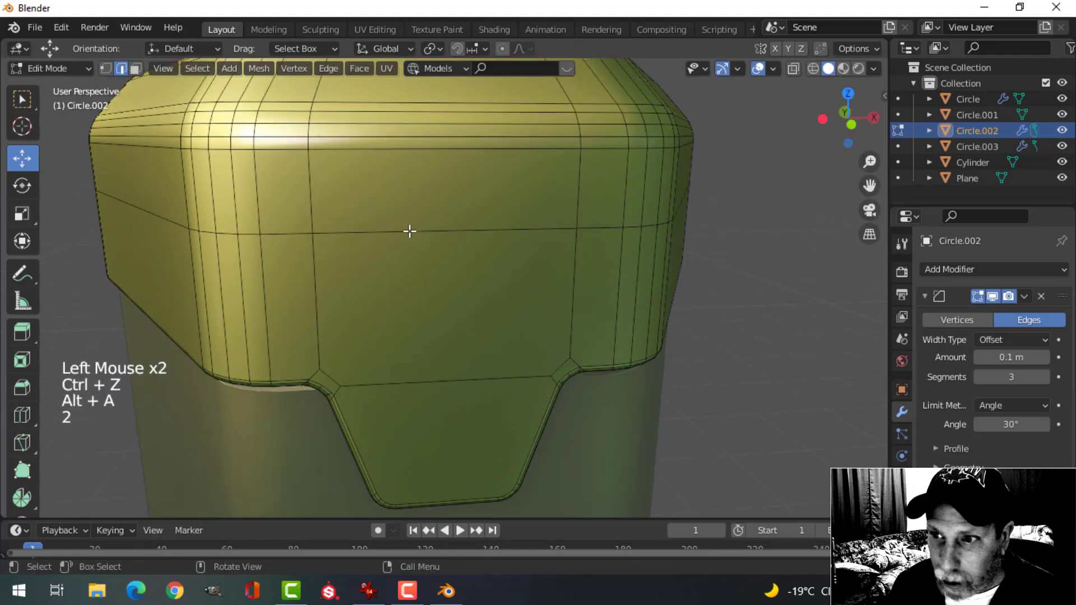
left_click(410, 231, "alt+shift")
key("ctrl+b")
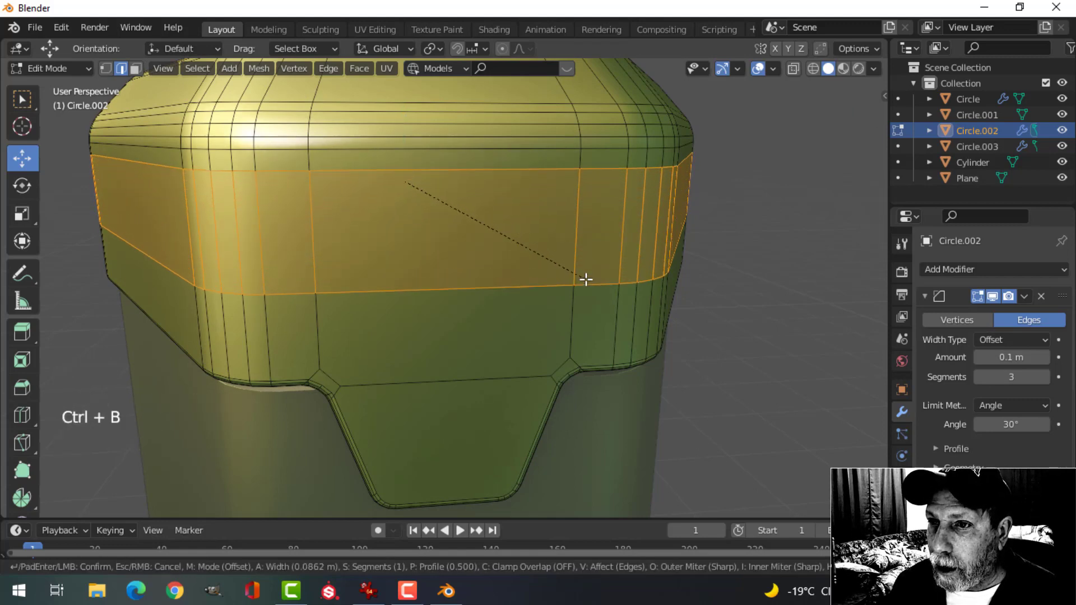
scroll(587, 280, "up", 3)
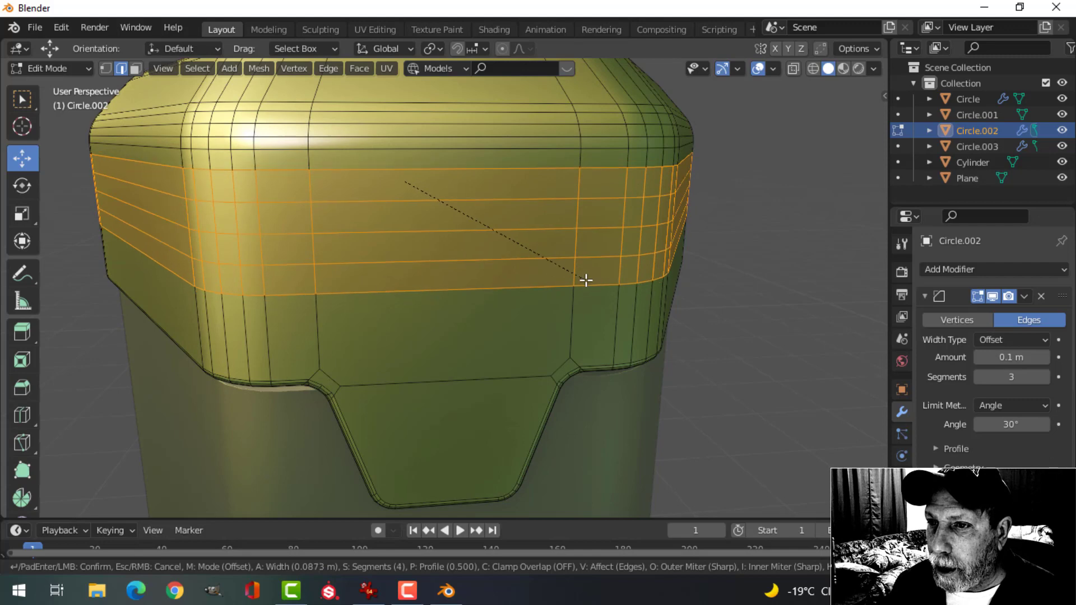
scroll(586, 285, "up", 1)
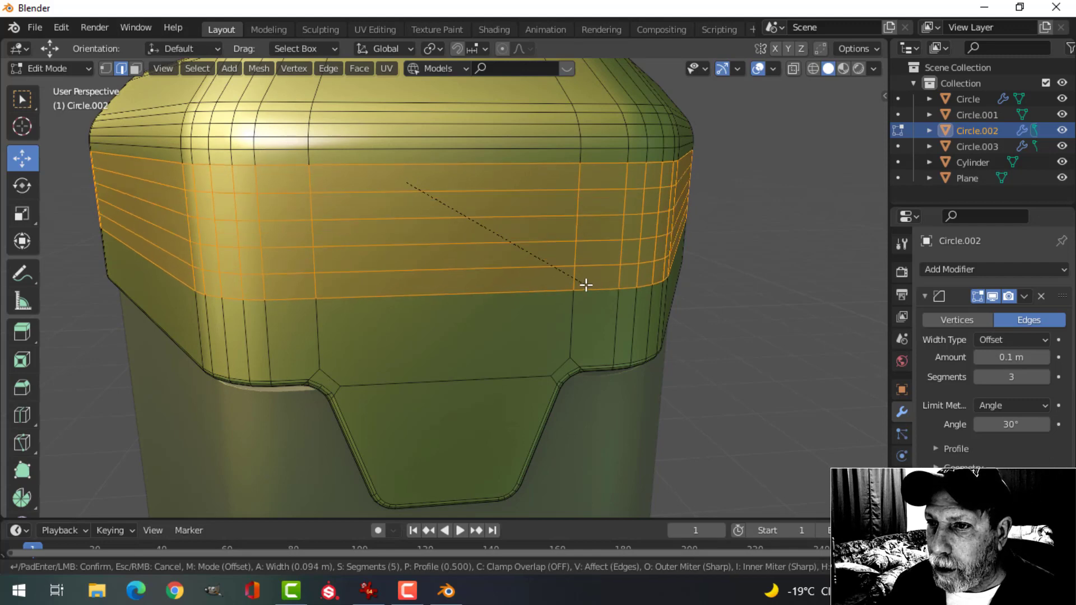
left_click(585, 286)
right_click(573, 275)
right_click(572, 275)
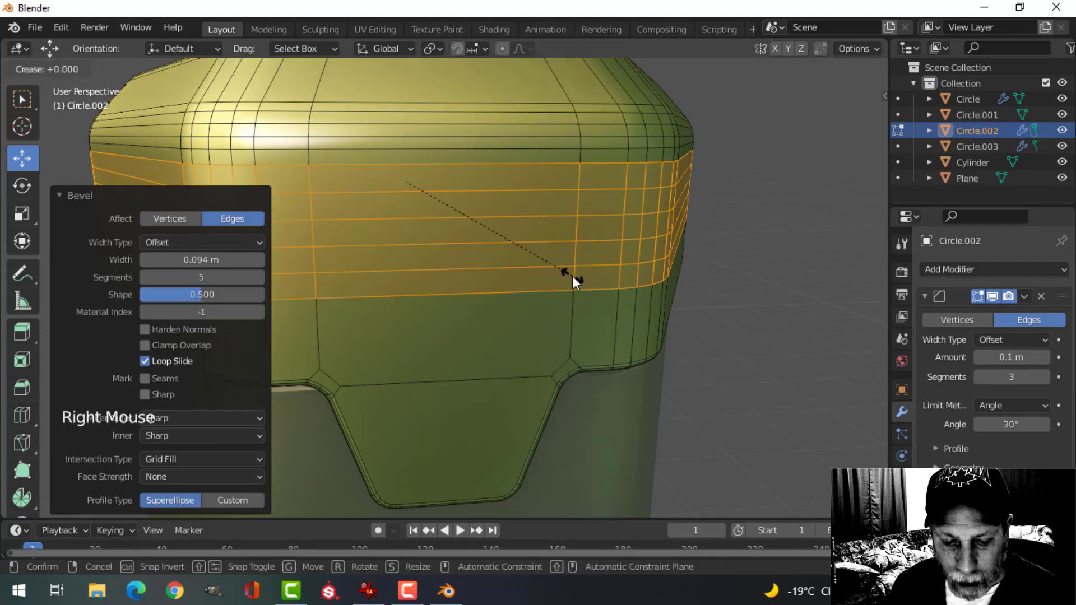
Select three alternating front strip faces of the beveled band and inset them by about 0.0056 m
key("3")
left_click(397, 187)
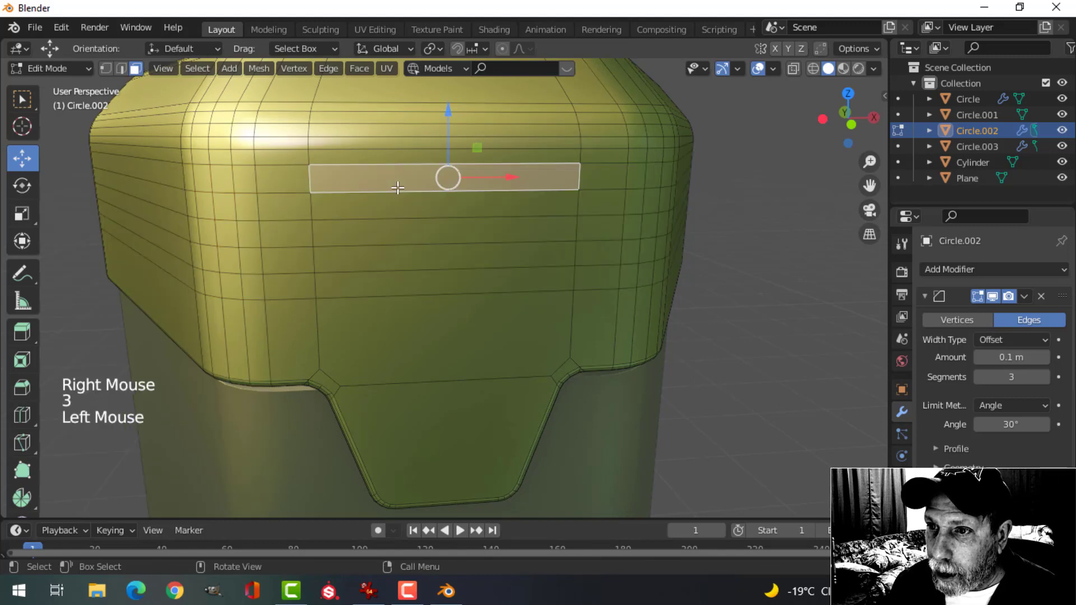
left_click(378, 230, "shift")
left_click(384, 283, "shift")
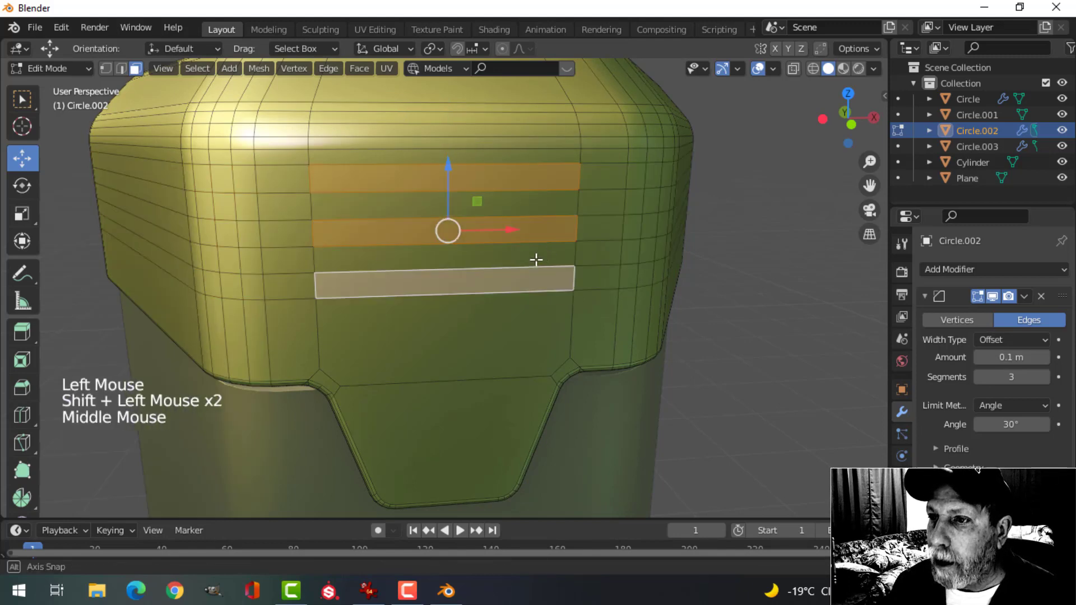
scroll(497, 259, "down", 3)
middle_click_drag(533, 259, 580, 277)
scroll(580, 278, "up", 3)
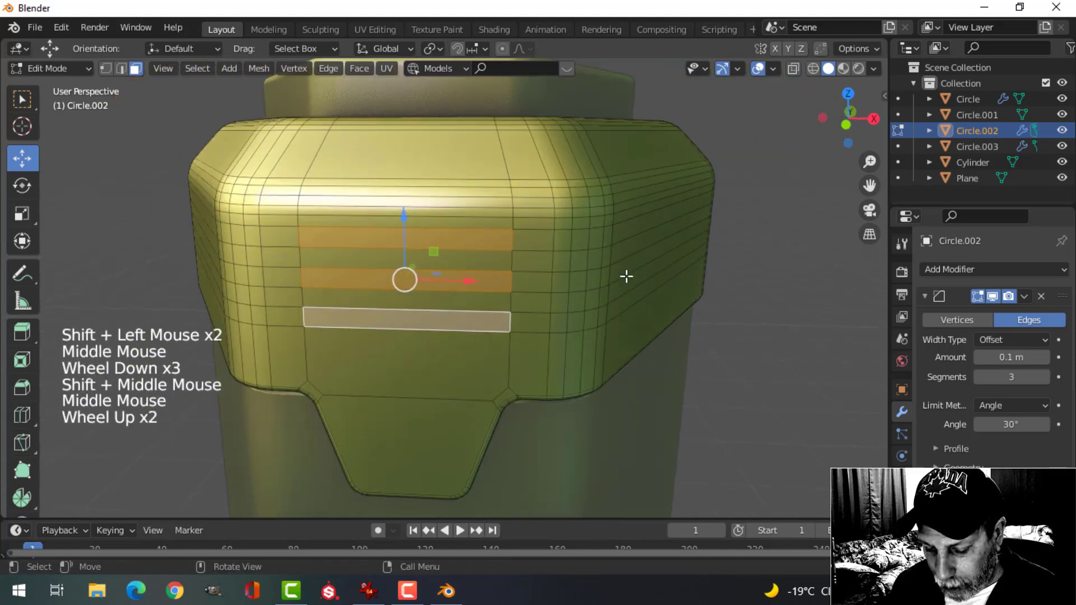
key("i")
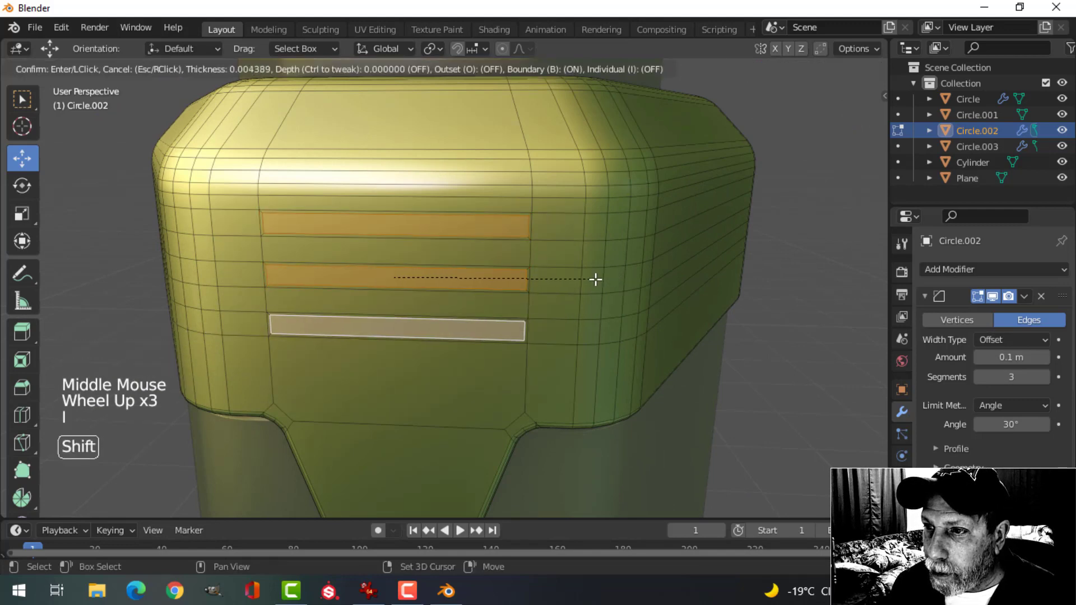
left_click(613, 270)
Extrude the three inset front faces inward to form recessed slots
middle_click_drag(613, 270, 536, 268)
key("e")
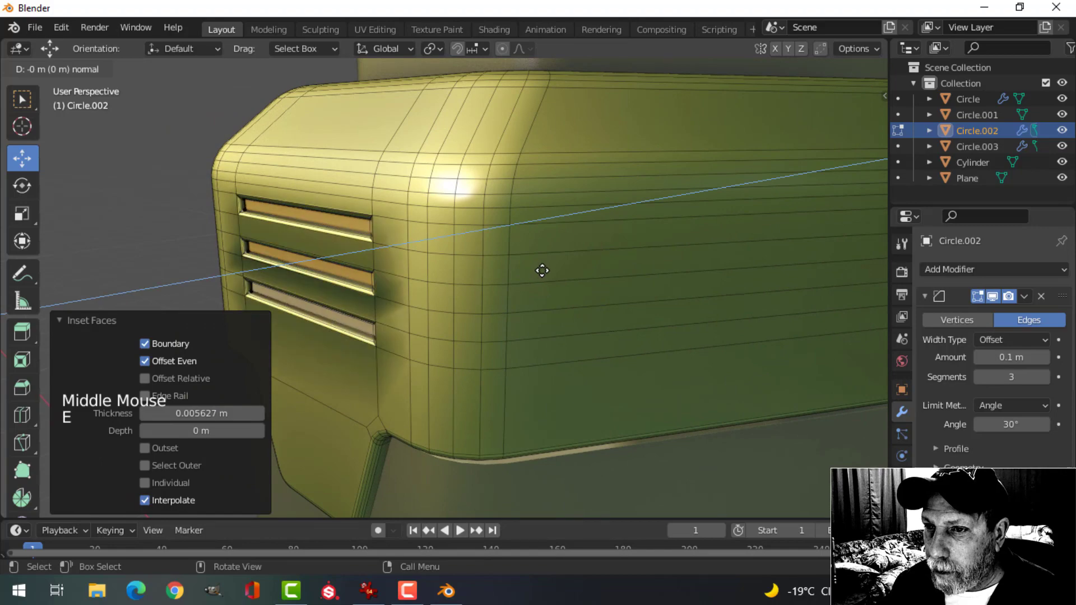
left_click(542, 270)
key("Tab")
Select the short corner edges at both ends of the top recessed slot
middle_click_drag(382, 280, 468, 219)
scroll(562, 285, "down", 4)
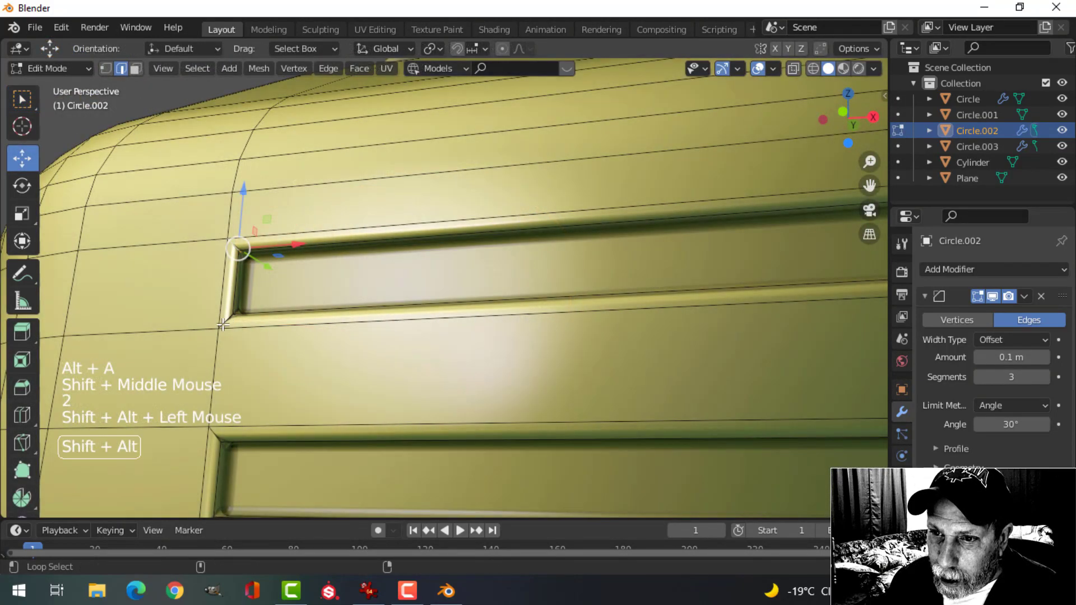
scroll(223, 322, "down", 3)
middle_click_drag(223, 322, 573, 331, "shift")
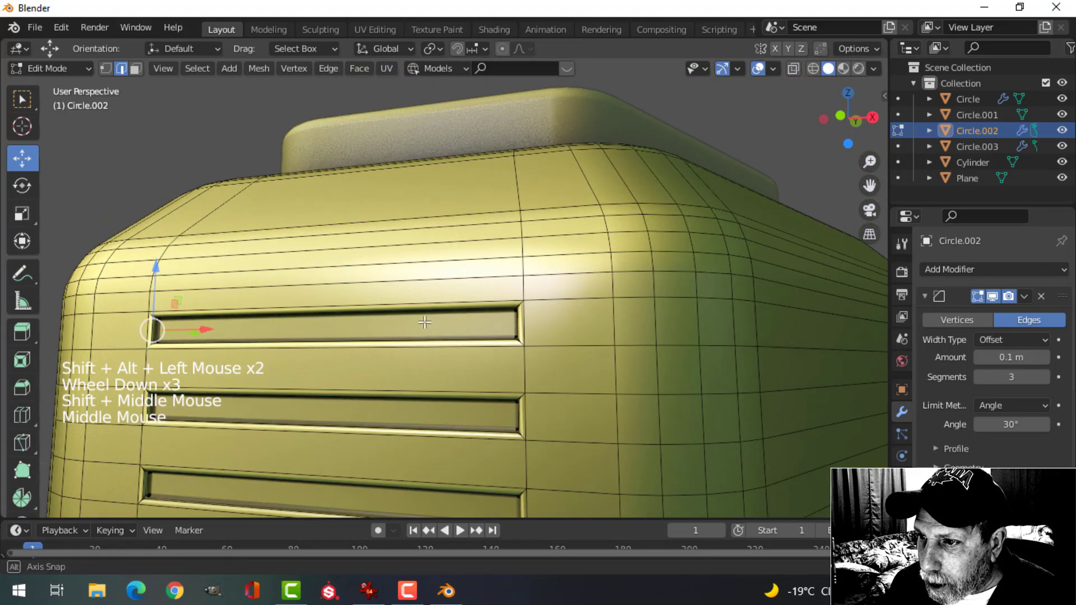
scroll(572, 331, "up", 2)
left_click(595, 317, "alt+shift")
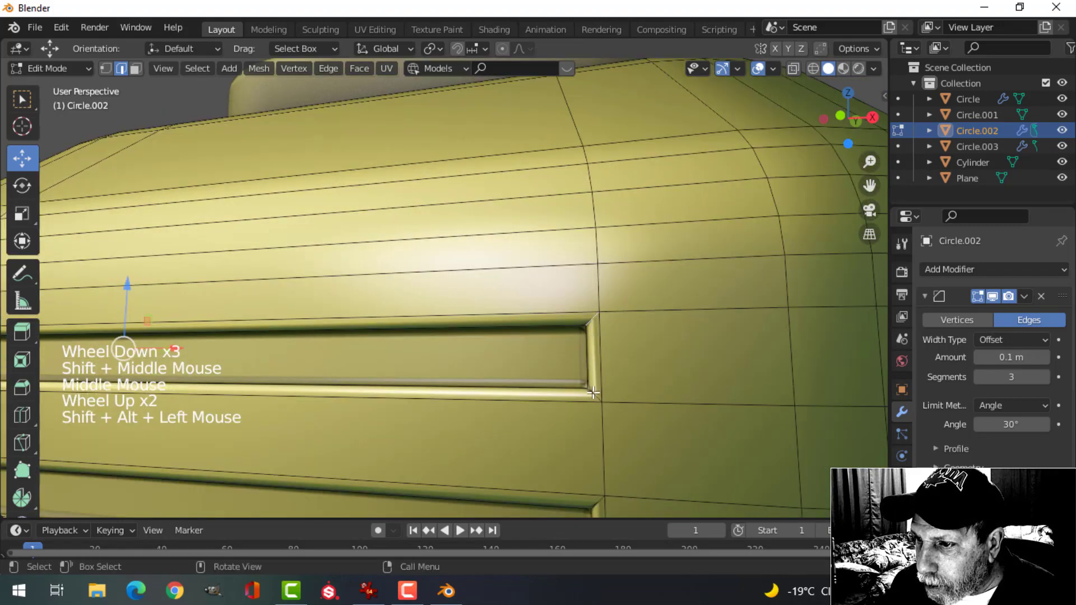
scroll(638, 400, "down", 3)
middle_click_drag(638, 400, 547, 353, "shift")
scroll(531, 349, "up", 2)
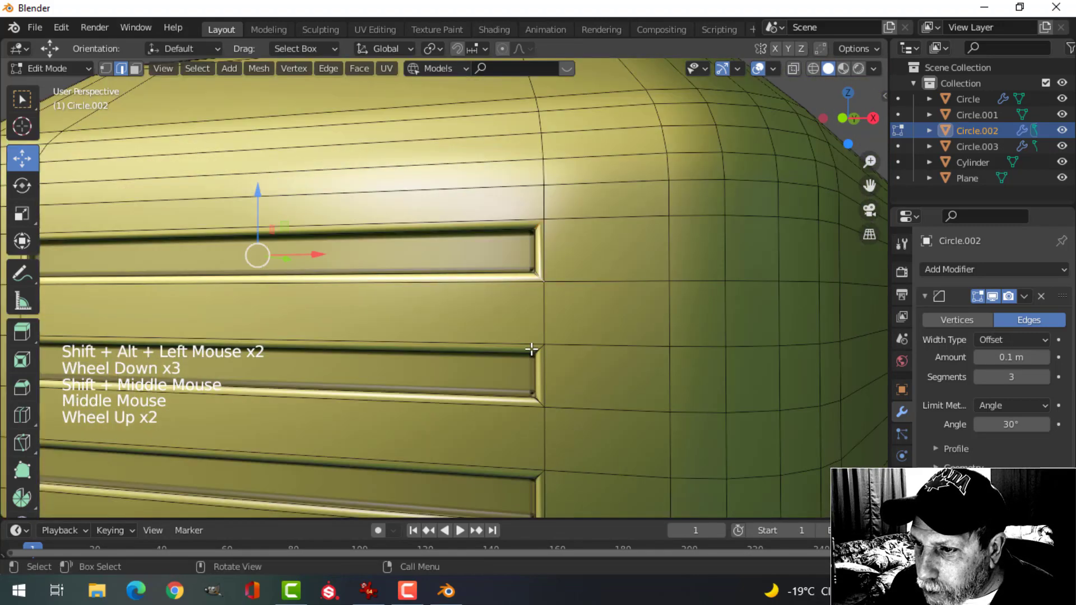
Add the corner edges at both ends of the middle slot to the selection
left_click(541, 396, "alt+shift")
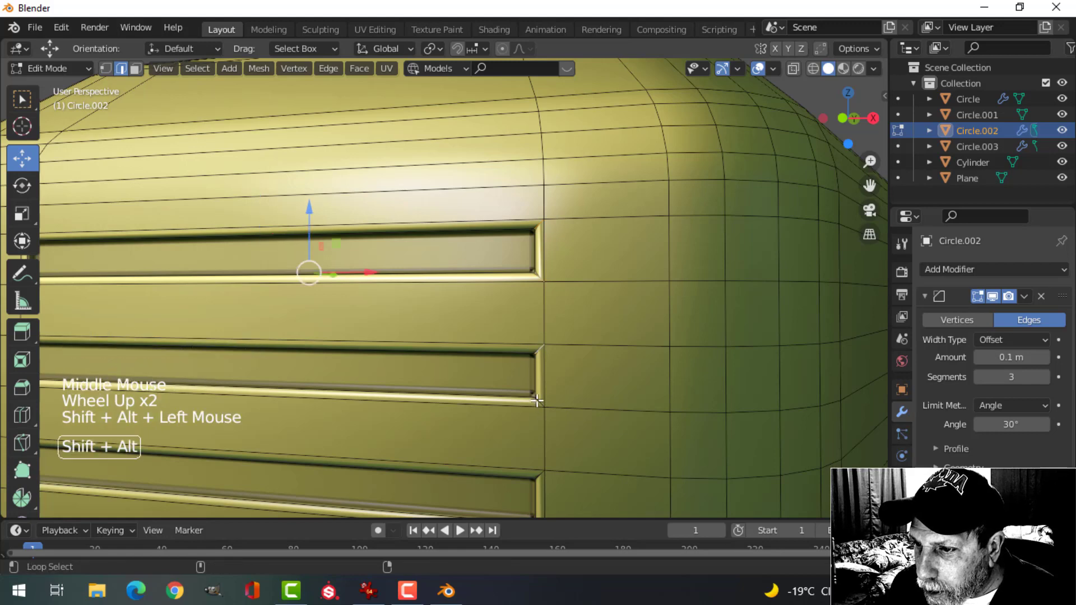
left_click(537, 400, "alt+shift")
scroll(512, 403, "down", 2)
middle_click_drag(511, 403, 672, 287, "shift")
scroll(494, 352, "up", 3)
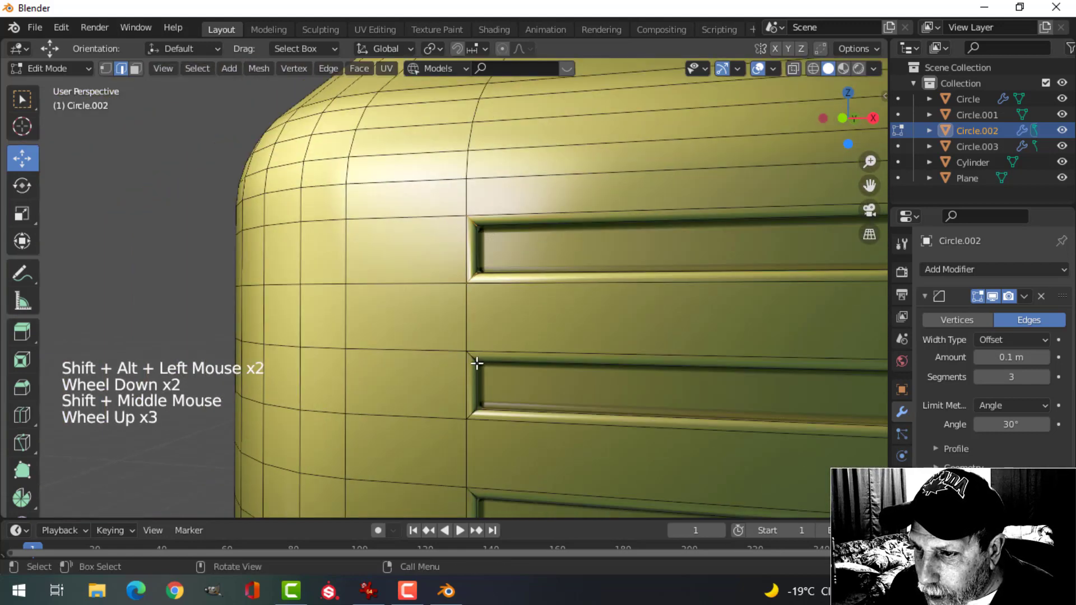
left_click(494, 380, "alt+shift")
scroll(504, 397, "down", 2)
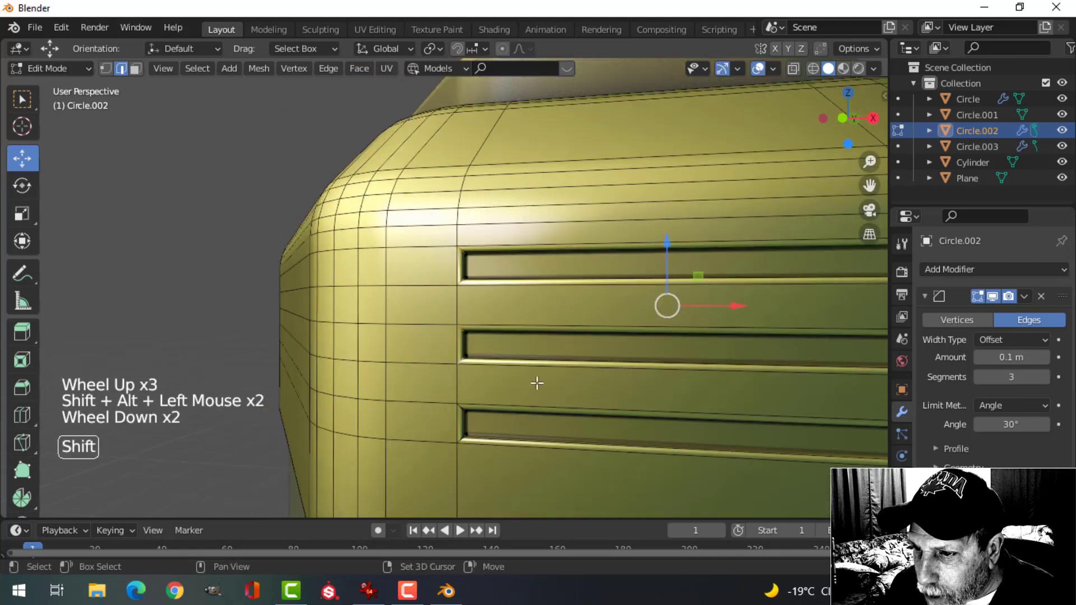
Add the bottom slot's corner edges to the selection and bevel all the slot corners with 5 segments
scroll(493, 353, "up", 3)
middle_click_drag(536, 382, 421, 306, "shift")
left_click(414, 315, "alt+shift")
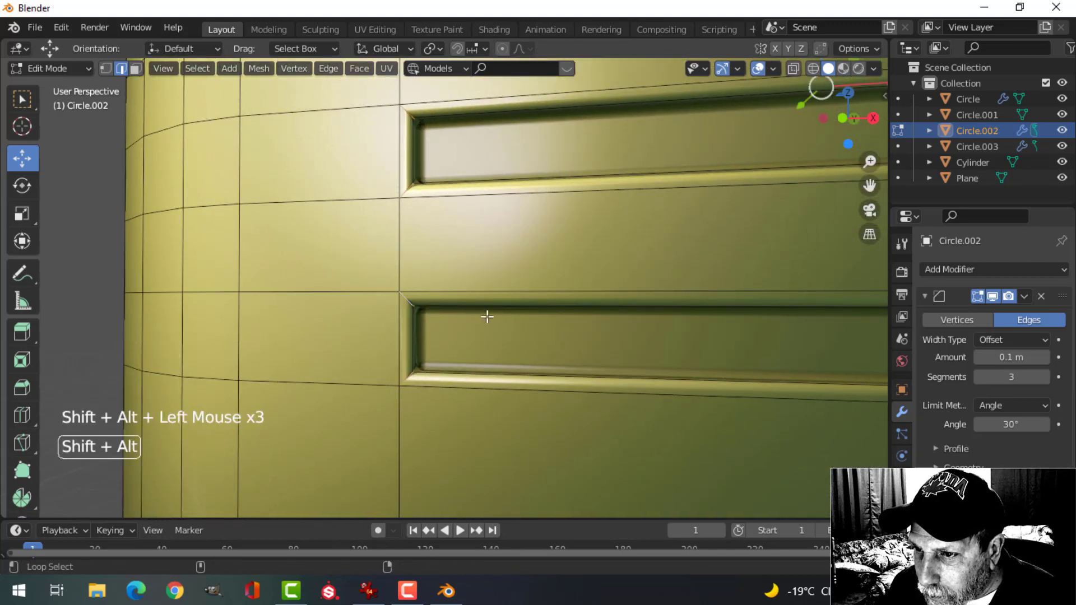
scroll(583, 320, "down", 1, "alt+shift")
scroll(583, 320, "down", 1)
middle_click_drag(583, 320, 403, 308, "shift")
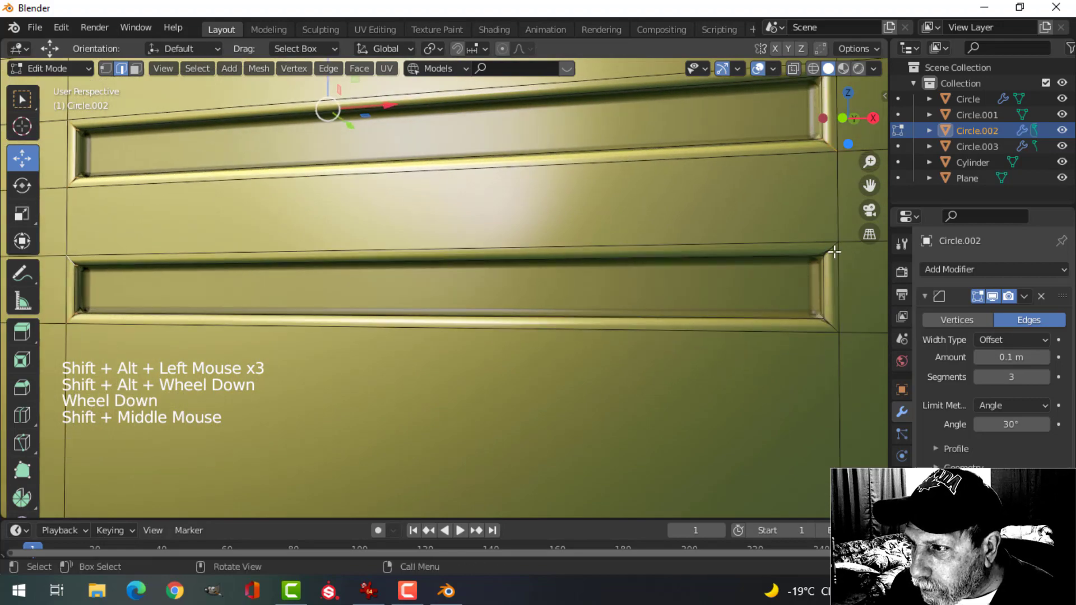
left_click(831, 292, "alt+shift")
left_click(828, 323, "alt+shift")
scroll(835, 319, "down", 3)
middle_click_drag(835, 320, 602, 313, "shift")
key("ctrl+b")
key("shift")
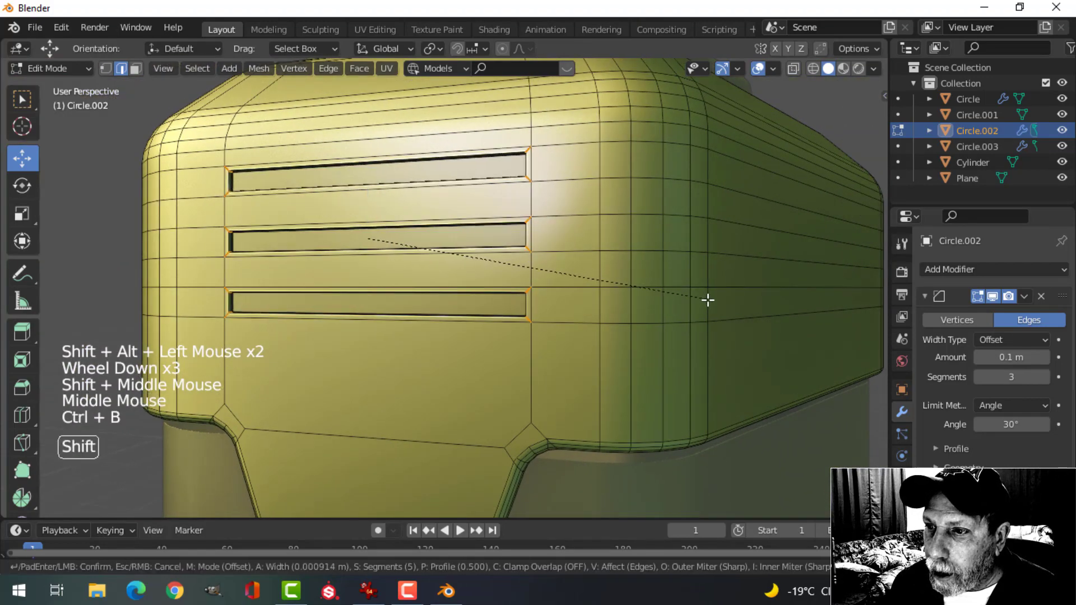
left_click(766, 316)
Select the recessed edge loops running around all three vent slots on the cap's front
key("Tab")
scroll(575, 250, "down", 4)
middle_click_drag(576, 251, 300, 225)
scroll(538, 277, "up", 3)
key("Tab")
scroll(504, 264, "up", 3)
key("alt+a")
left_click(271, 178, "alt+shift")
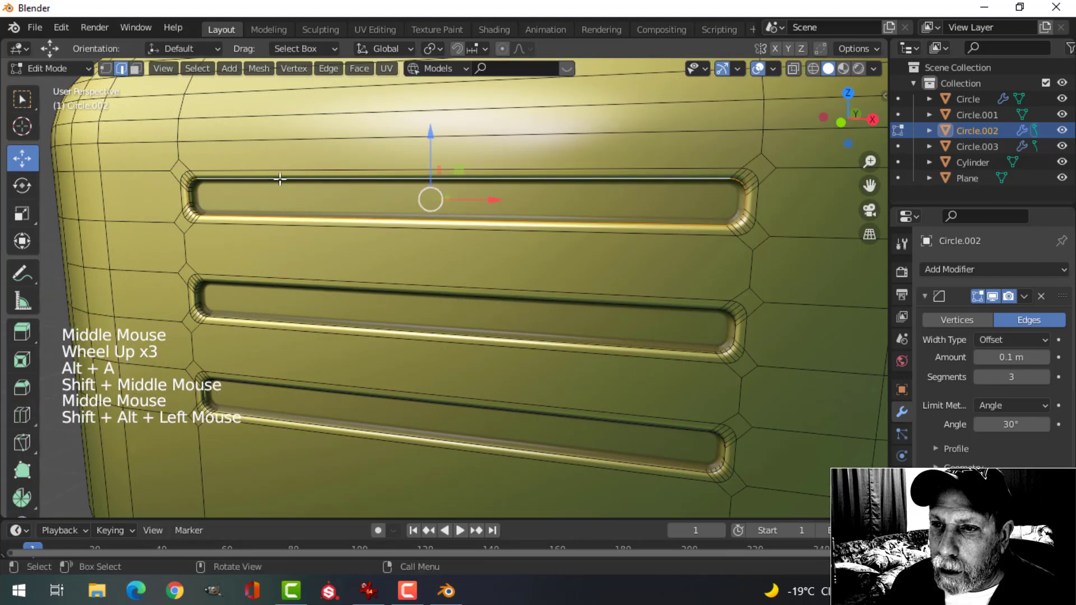
middle_click_drag(420, 246, 540, 203)
scroll(617, 297, "up", 2)
scroll(592, 212, "down", 1)
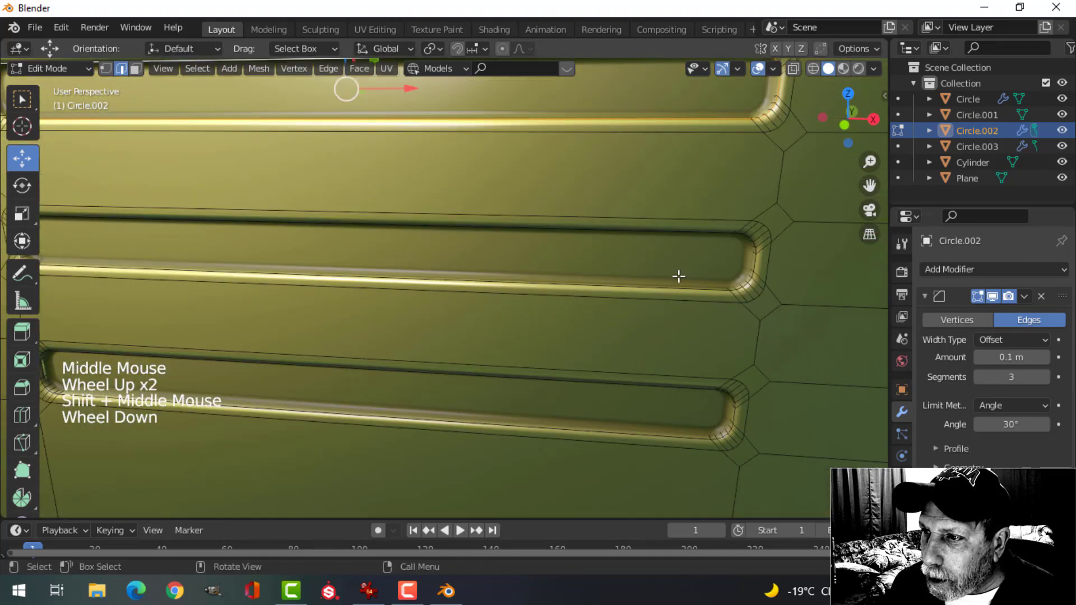
left_click(702, 294, "alt+shift")
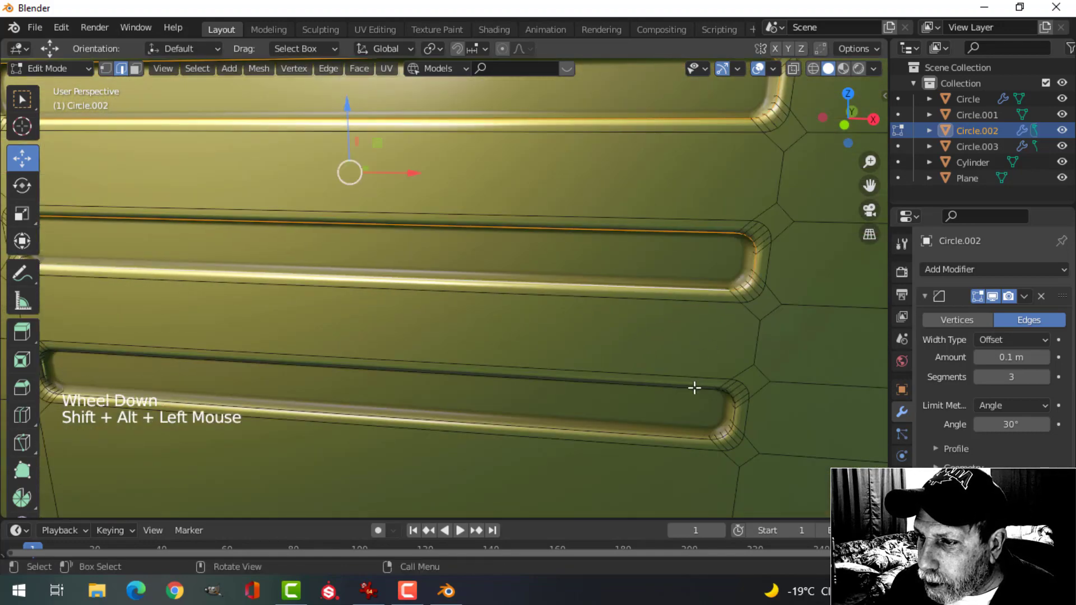
left_click(723, 384, "alt+shift")
Bevel the selected slot edge loops with 5 segments at a width of about 0.005 m
middle_click_drag(728, 382, 493, 209, "shift")
scroll(452, 179, "up", 1)
key("ctrl+b")
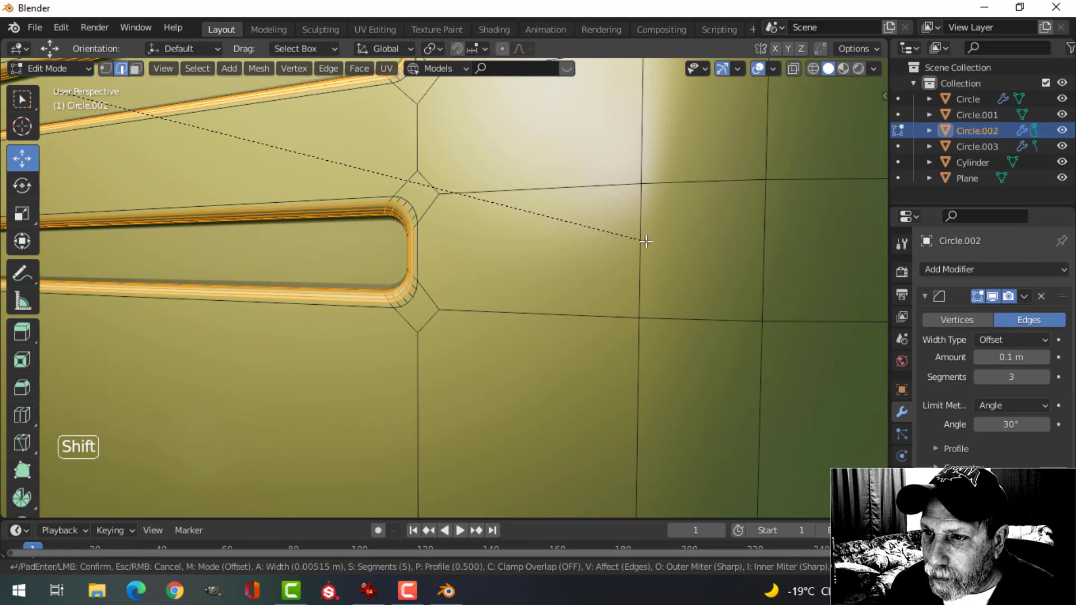
key("Tab")
scroll(555, 229, "down", 4)
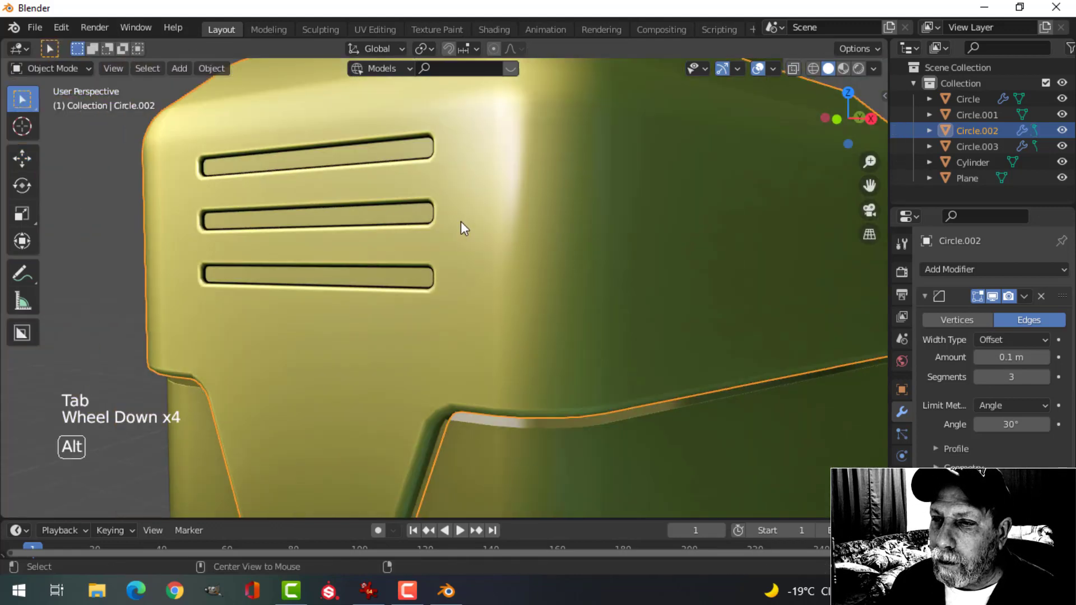
Examine how the octagonal base ring meets the lower end of the container body
key("alt+a")
scroll(396, 207, "down", 4)
scroll(396, 207, "up", 1)
middle_click_drag(396, 207, 446, 204)
scroll(468, 235, "down", 3)
scroll(389, 271, "down", 5)
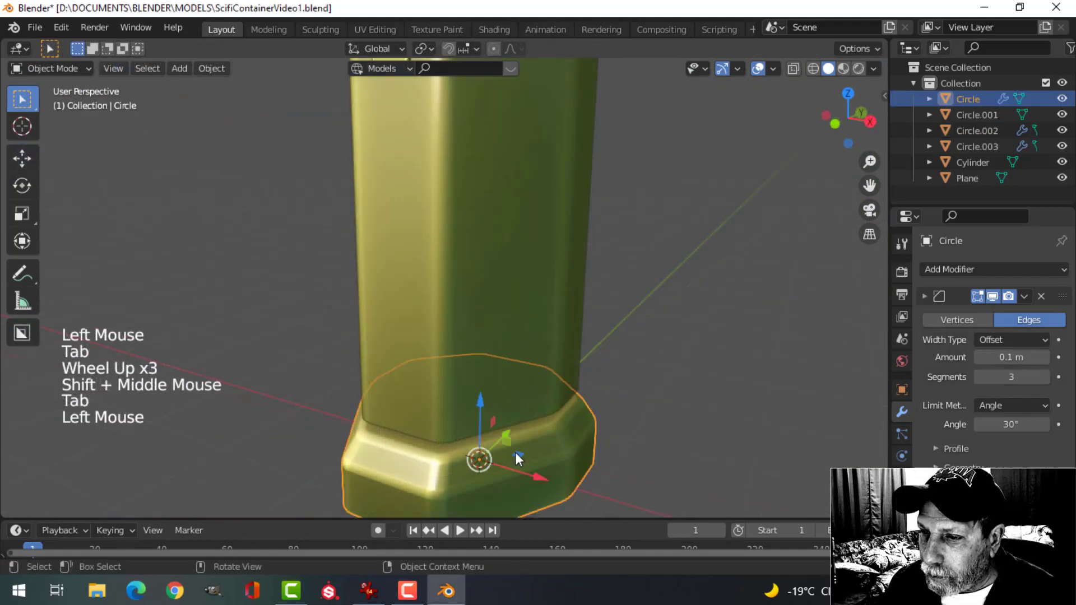
key("Tab")
middle_click_drag(516, 453, 532, 420, "shift")
key("alt+a")
scroll(600, 425, "up", 2)
middle_click_drag(600, 425, 488, 352, "shift")
key("Tab")
key("Tab")
key("a")
left_click_drag(467, 361, 455, 332)
mouse_move(455, 332)
middle_mouse_down()
mouse_move(513, 368)
mouse_move(449, 354)
mouse_move(435, 385)
mouse_move(468, 340)
mouse_move(485, 348)
mouse_move(407, 347)
mouse_move(441, 337)
middle_mouse_up()
key("Tab")
scroll(513, 369, "down", 3)
key("alt+a")
scroll(469, 361, "up", 2)
scroll(480, 377, "up", 2)
Delete the narrow band of faces forming the inner top rim of the base ring
left_click(425, 348)
key("Tab")
key("alt+a")
scroll(422, 353, "up", 2)
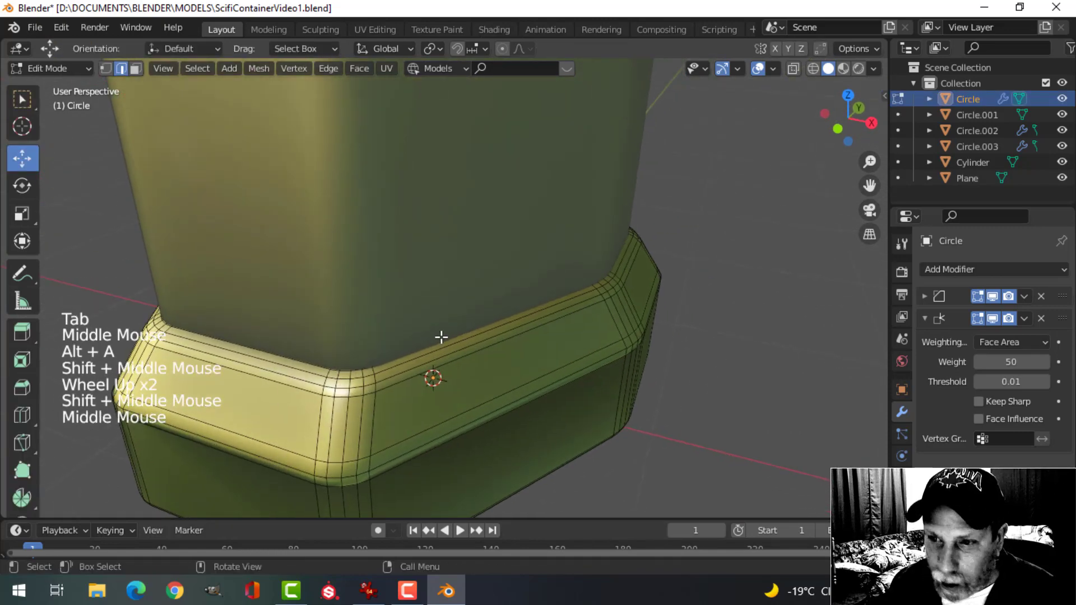
key("3")
left_click(391, 337)
key("ctrl+KP_Add")
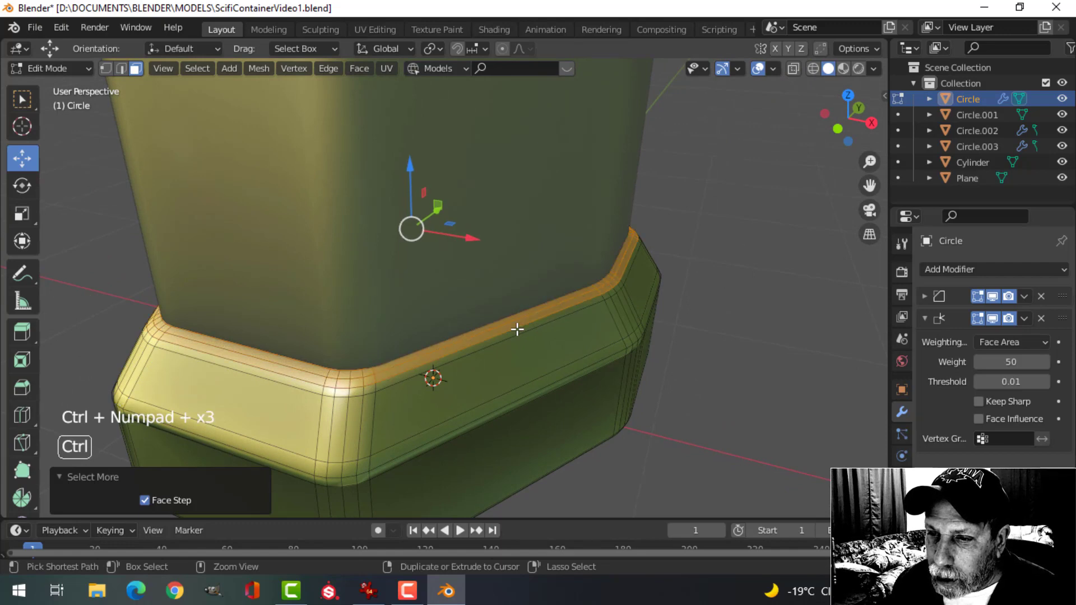
key("x")
left_click(514, 259)
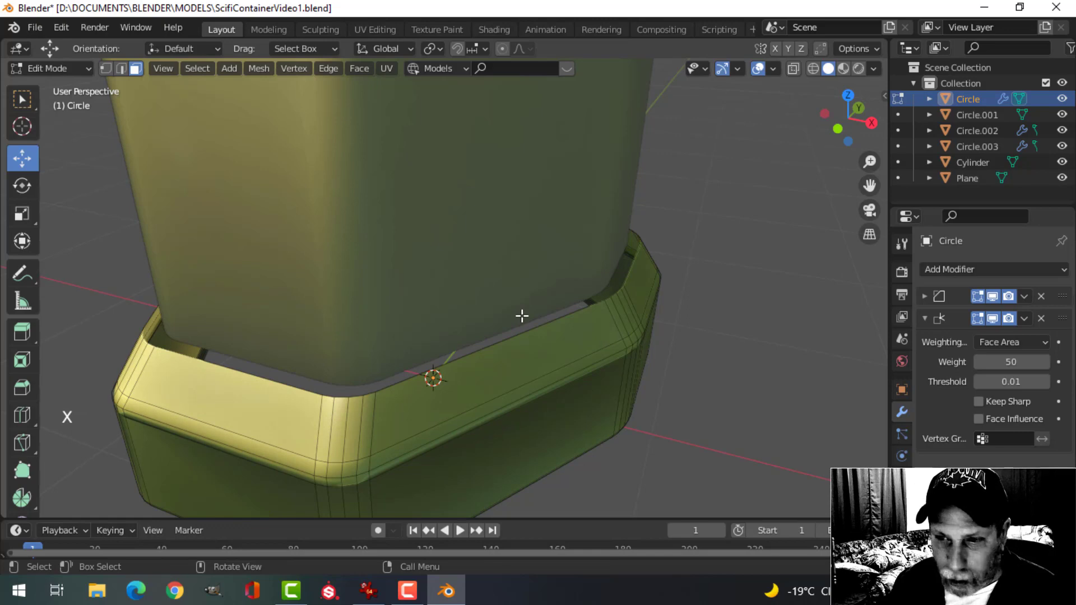
Raise the base ring's open top edge loop slightly, then extrude it inward at a scale of about 0.91
middle_click_drag(460, 364, 469, 314)
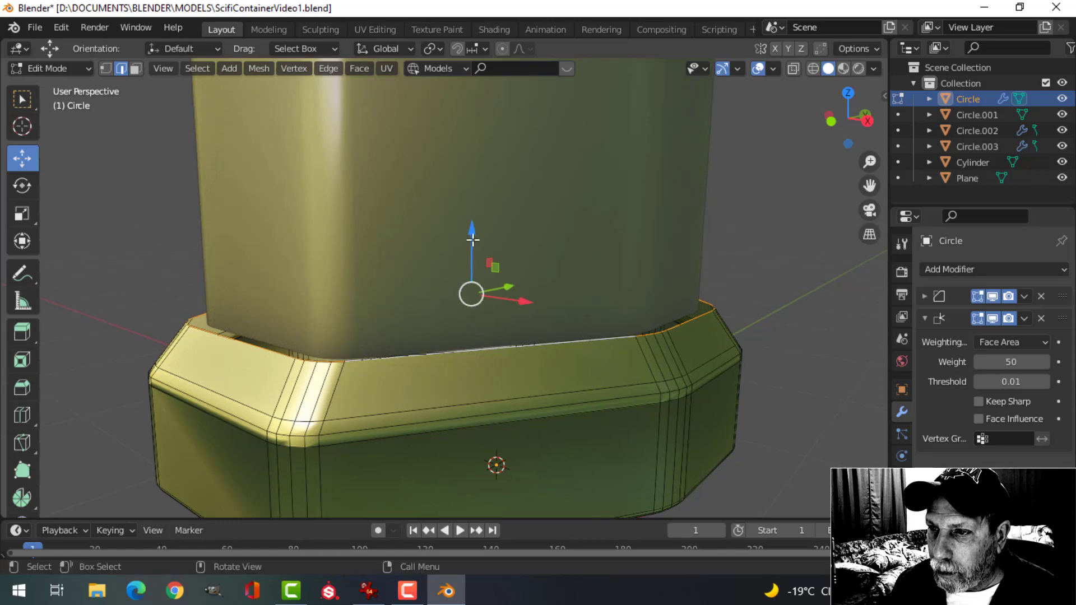
left_click_drag(473, 240, 470, 222)
key("e")
key("s")
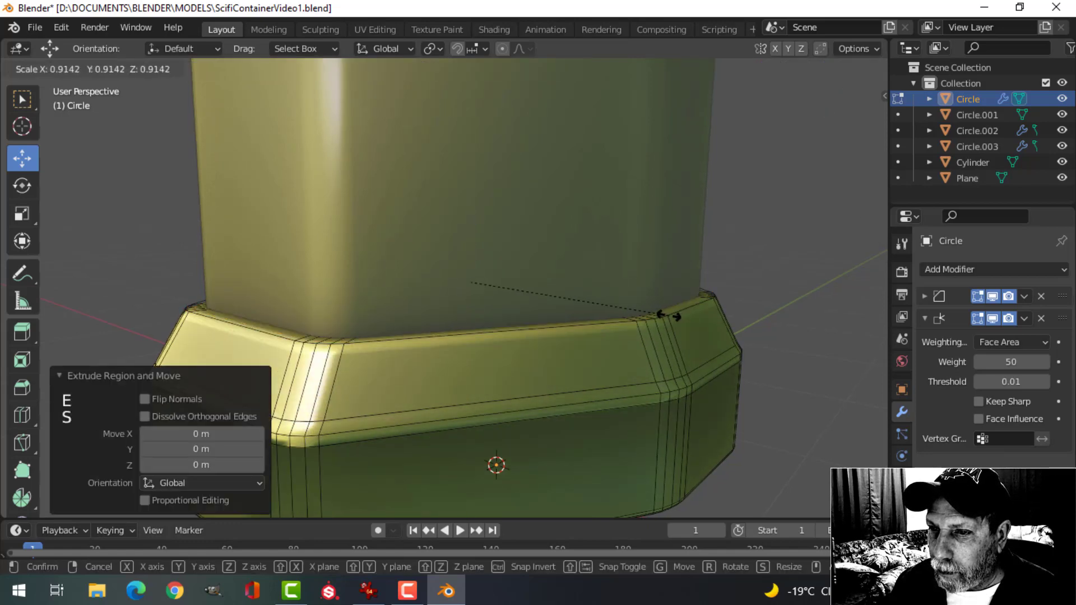
left_click(668, 316)
key("alt+a")
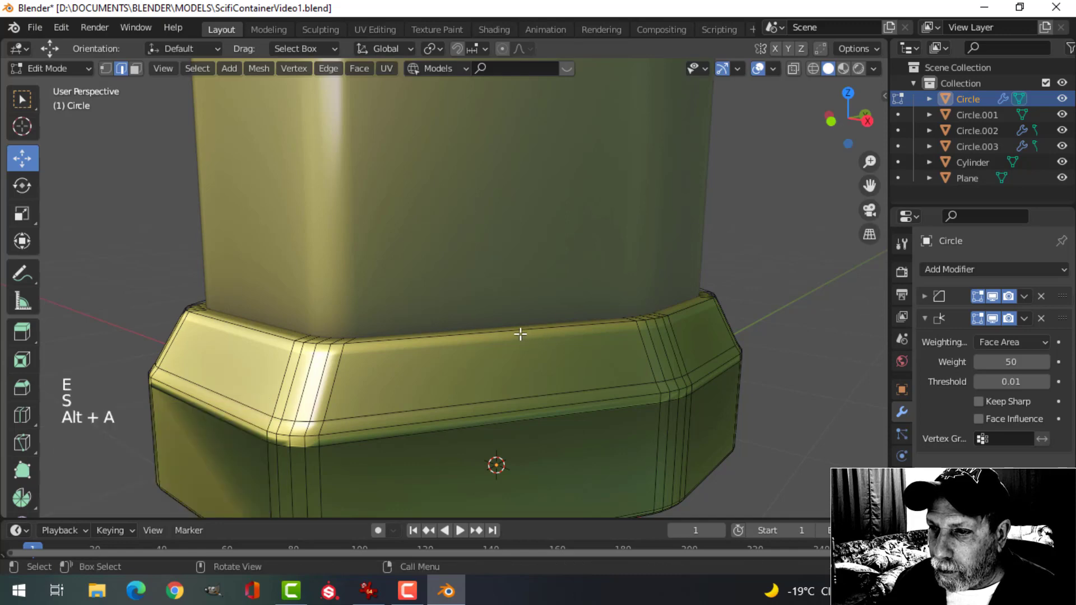
Add one edge loop to the base ring's sloped band, slid close to its top edge
key("ctrl+r")
left_click(348, 365)
left_click(355, 335)
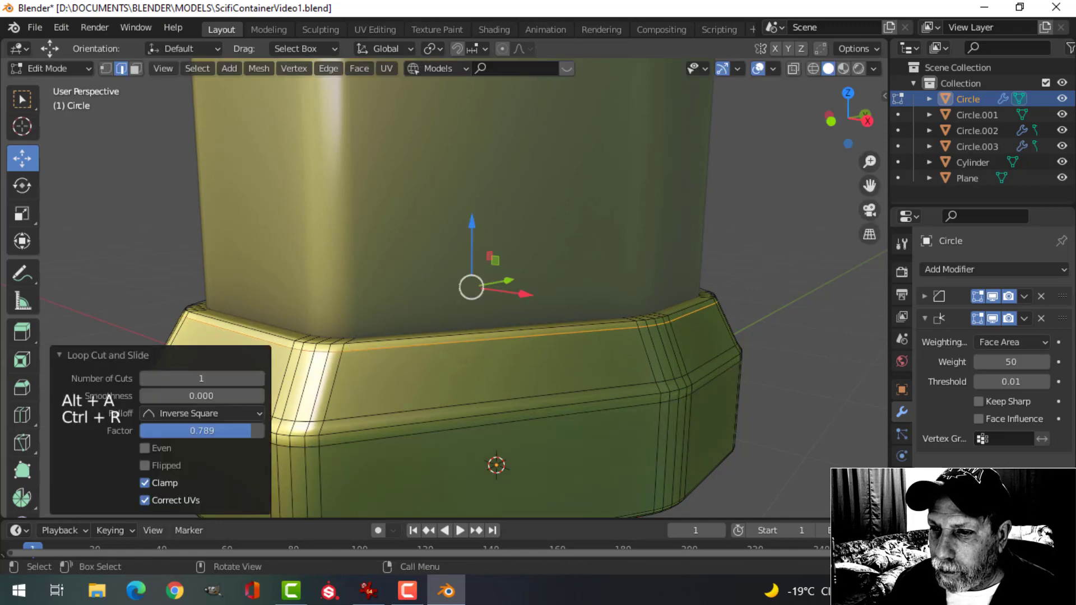
key("Tab")
scroll(381, 360, "down", 5)
key("alt+a")
Examine the whole container's base, body and cap from several angles
middle_click_drag(381, 359, 483, 345)
scroll(497, 395, "down", 1)
scroll(469, 384, "down", 3)
middle_click_drag(483, 345, 467, 377)
scroll(476, 338, "up", 3)
middle_click_drag(467, 377, 468, 308)
scroll(498, 331, "down", 4)
middle_click_drag(468, 308, 423, 287)
scroll(499, 368, "up", 4)
scroll(419, 229, "down", 3)
middle_click_drag(419, 229, 403, 258, "shift")
middle_click_drag(404, 258, 380, 184)
scroll(385, 300, "up", 3)
left_click(417, 180)
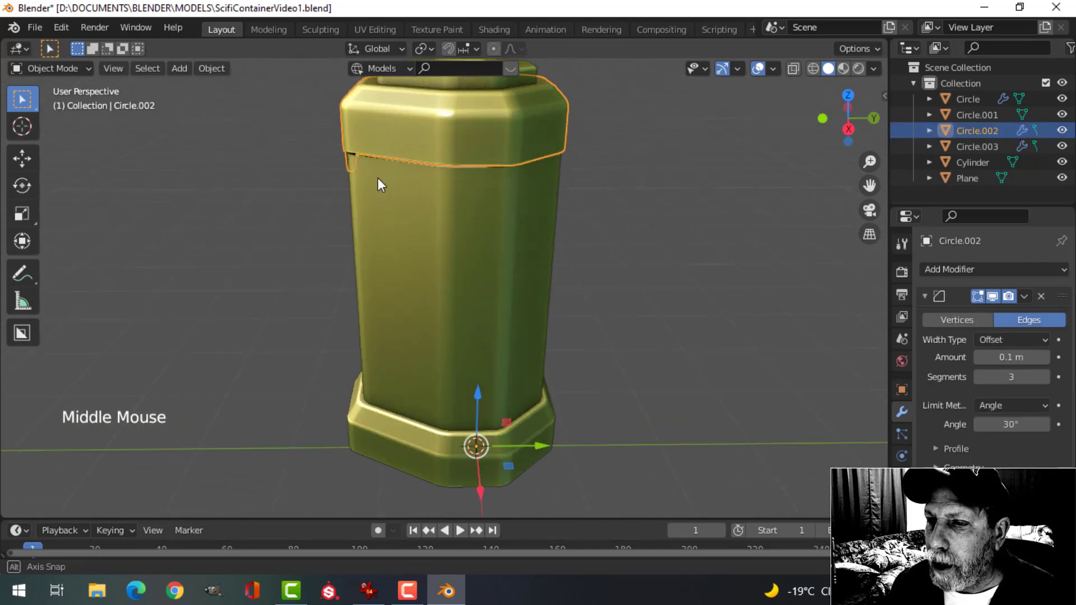
scroll(494, 219, "down", 2)
key("alt+a")
Select the top edge loop of the container body and raise it slightly into the cap
middle_click_drag(488, 193, 596, 189, "shift")
left_click(447, 289)
key("Tab")
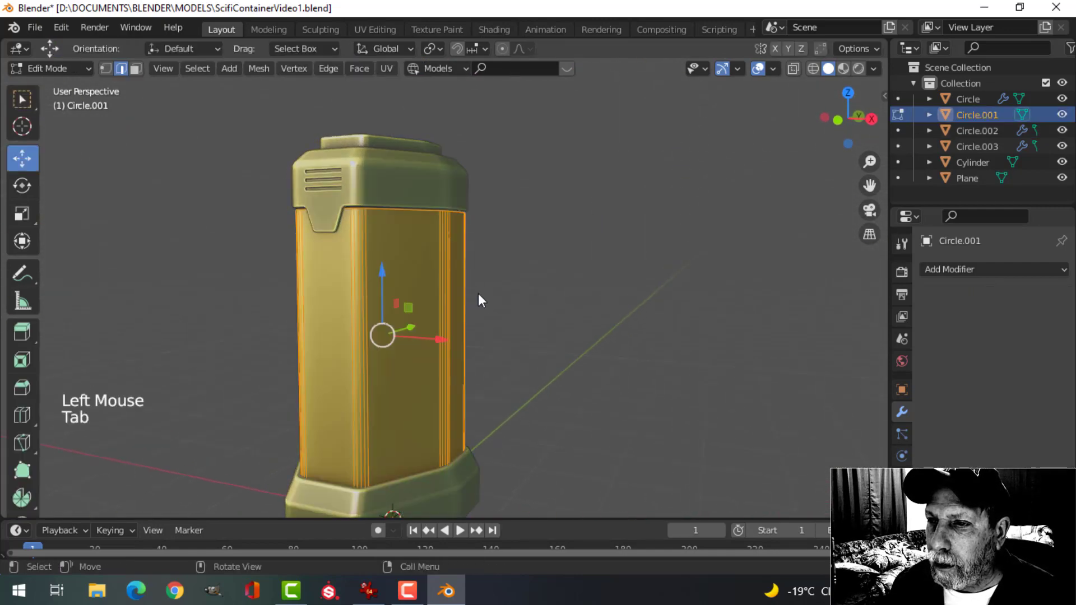
middle_click_drag(480, 300, 432, 284)
key("alt+a")
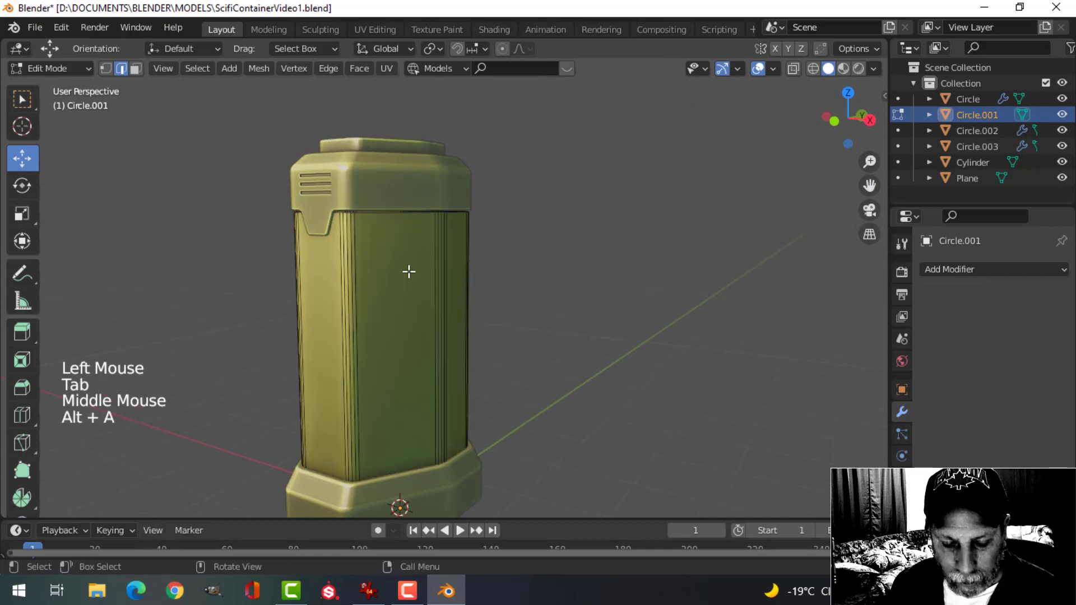
left_click(393, 214, "alt+shift")
left_click_drag(386, 174, 387, 168)
key("Tab")
middle_click_drag(496, 273, 442, 306)
key("alt+a")
Select an edge on the cap's side face and snap the 3D cursor to it
scroll(432, 283, "down", 2)
middle_click_drag(443, 305, 434, 279)
left_click(435, 279)
scroll(439, 329, "up", 4)
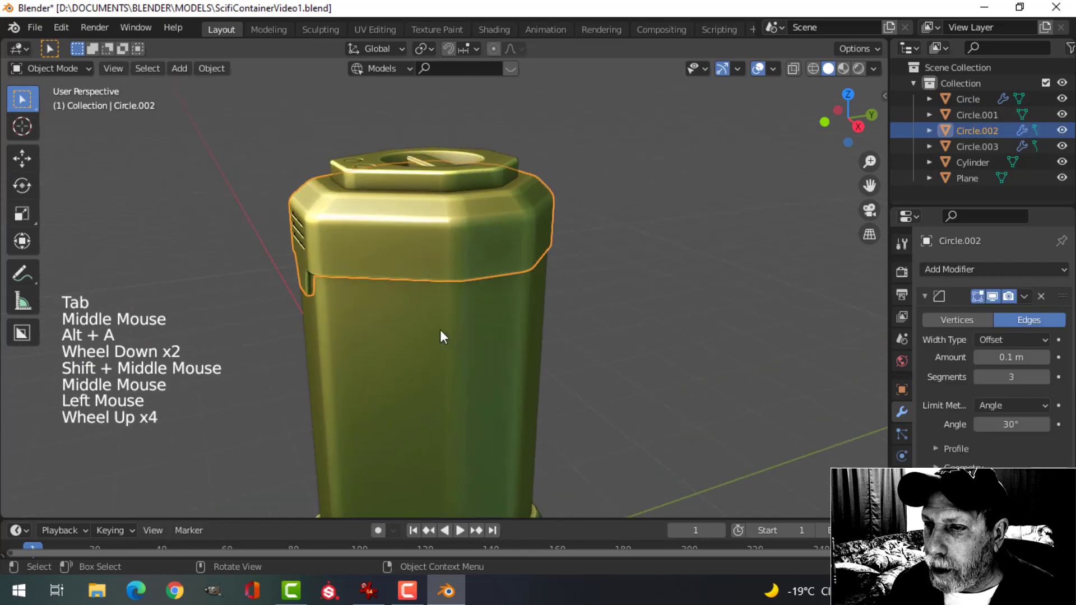
middle_click_drag(441, 334, 470, 353, "shift")
mouse_move(471, 353)
middle_mouse_down()
mouse_move(504, 379)
mouse_move(446, 372)
mouse_move(562, 384)
mouse_move(468, 348)
middle_mouse_up()
key("Tab")
key("alt+a")
scroll(469, 345, "up", 2)
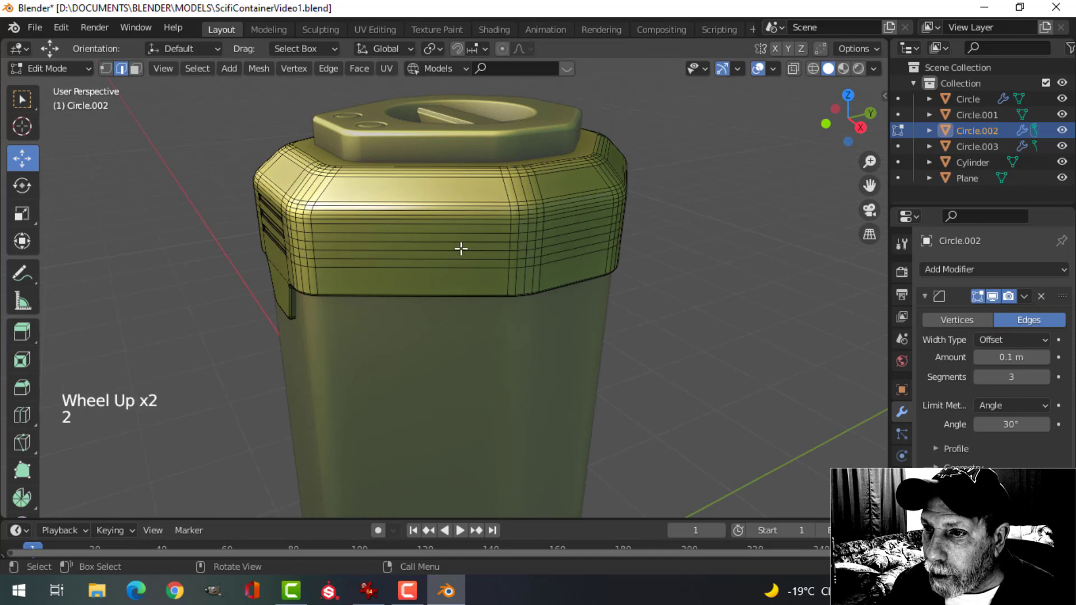
scroll(463, 314, "down", 3)
mouse_move(464, 324)
middle_mouse_down()
mouse_move(504, 279)
mouse_move(483, 321)
middle_mouse_up()
key("shift+s")
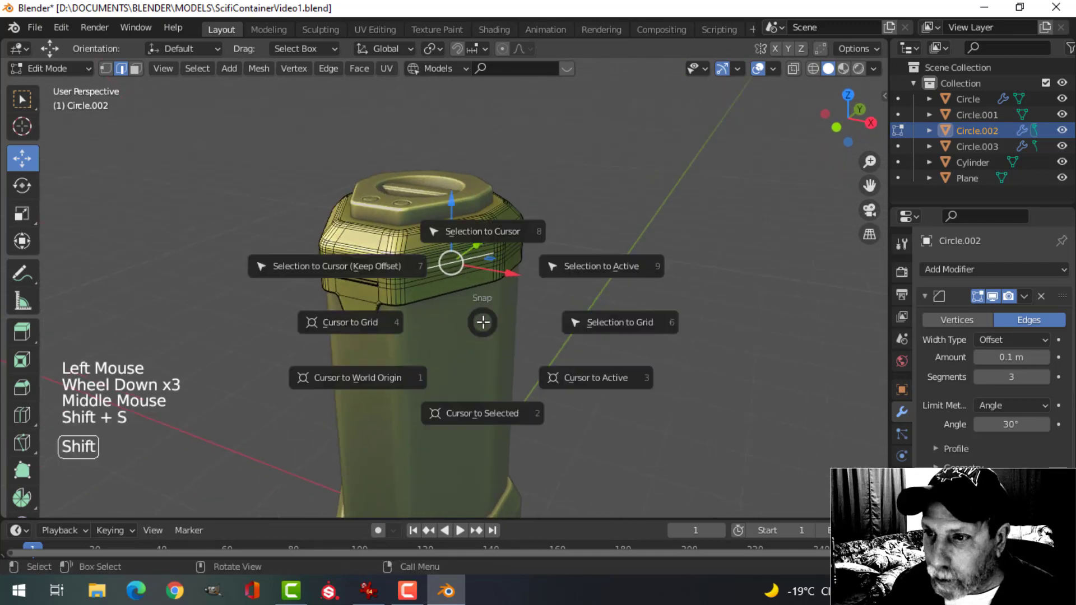
left_click(482, 404)
Add a mesh cylinder with 24 vertices at the 3D cursor
scroll(543, 327, "up", 1)
key("Tab")
mouse_move(553, 321)
middle_mouse_down()
mouse_move(445, 307)
mouse_move(563, 322)
mouse_move(547, 338)
middle_mouse_up()
key("shift+a")
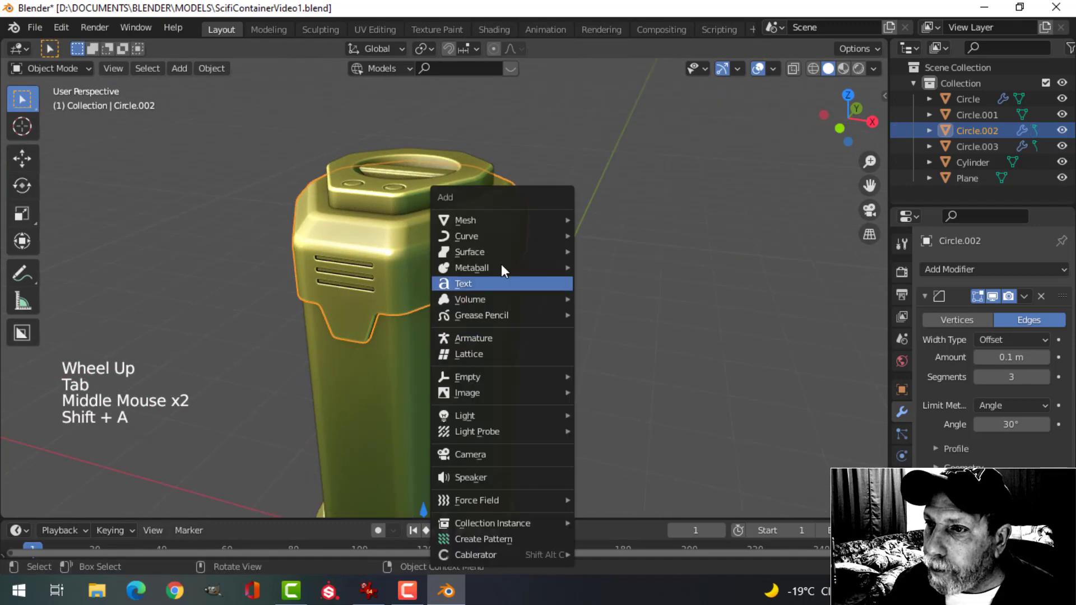
mouse_move(493, 222)
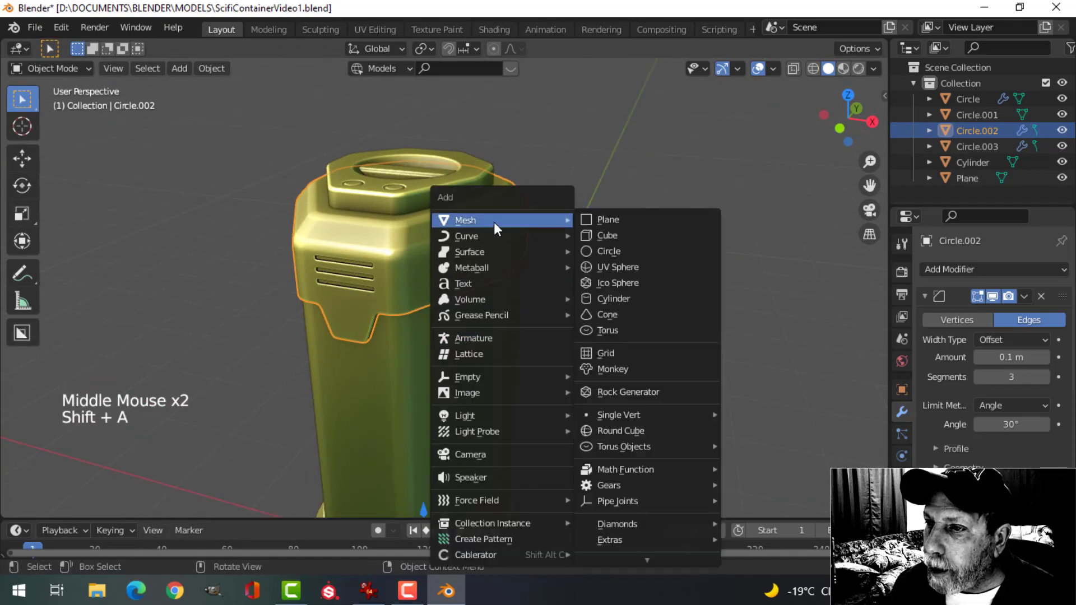
left_click(614, 296)
scroll(472, 337, "down", 1)
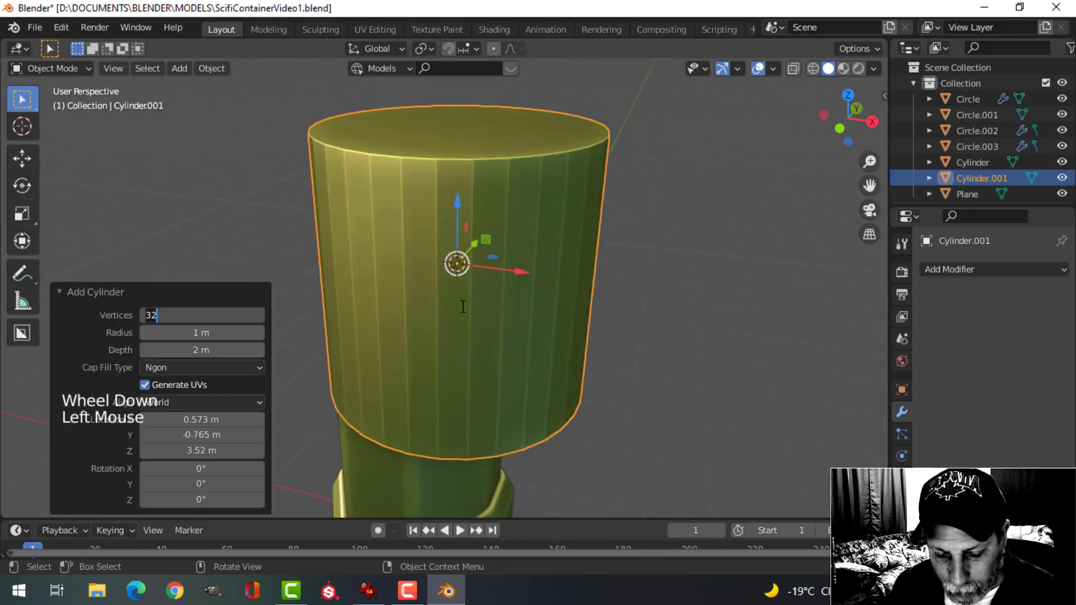
type("24")
key("Return")
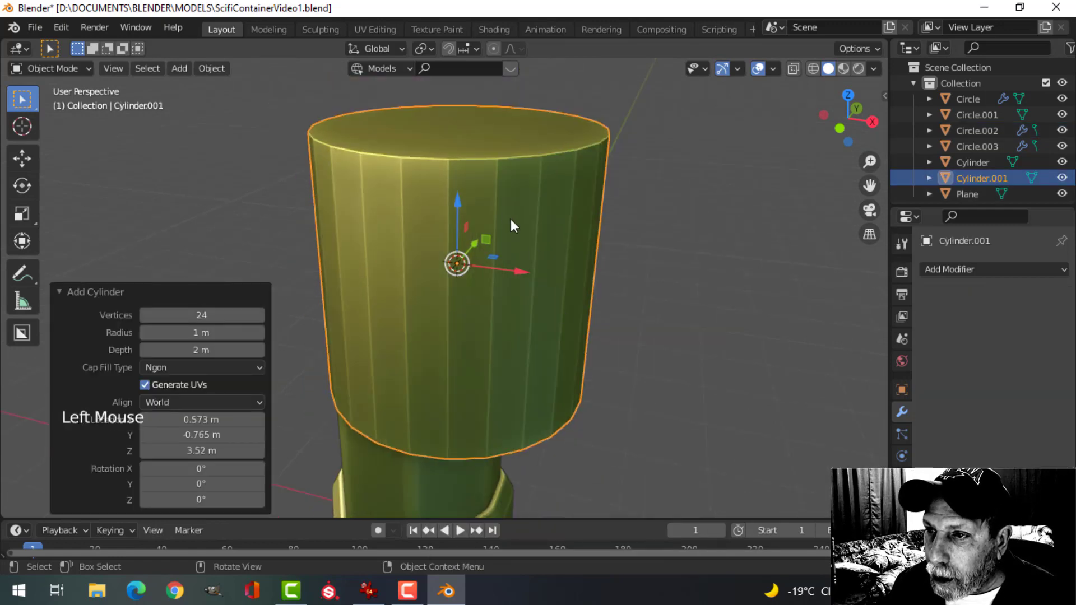
Scale the new cylinder's mesh down to a small peg and move it along X, clear of the cap
key("Tab")
key("s")
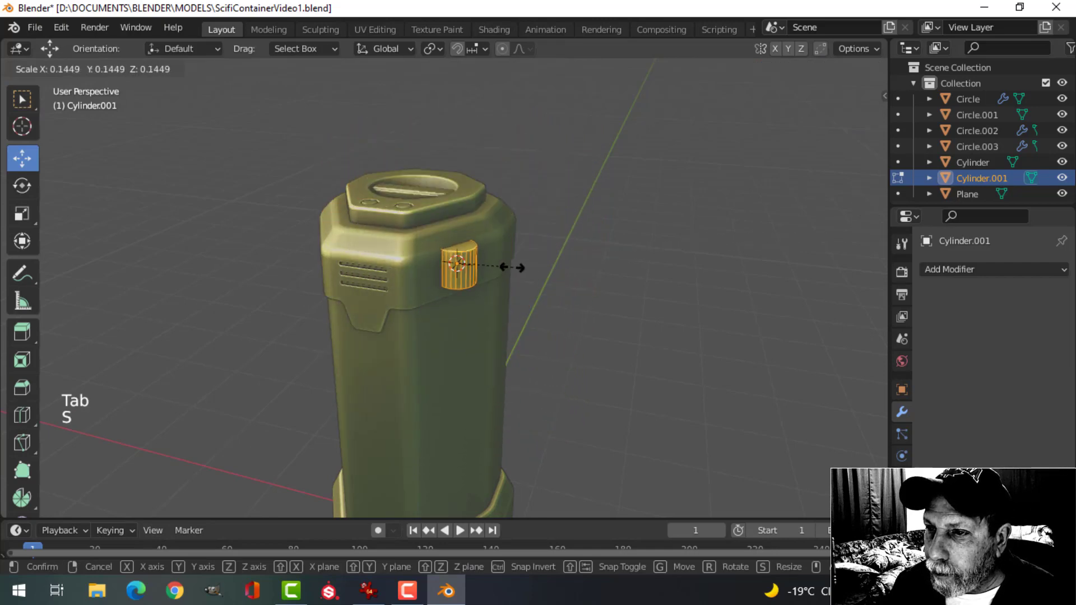
left_click(475, 268)
scroll(499, 261, "up", 4)
middle_click_drag(499, 262, 492, 285, "shift")
left_click_drag(488, 283, 591, 291)
Scale the small cylinder up by a factor of 1.144
middle_click_drag(590, 291, 571, 301)
key("s")
left_click(564, 292)
mouse_move(571, 301)
middle_mouse_down()
mouse_move(554, 303)
mouse_move(563, 298)
middle_mouse_up()
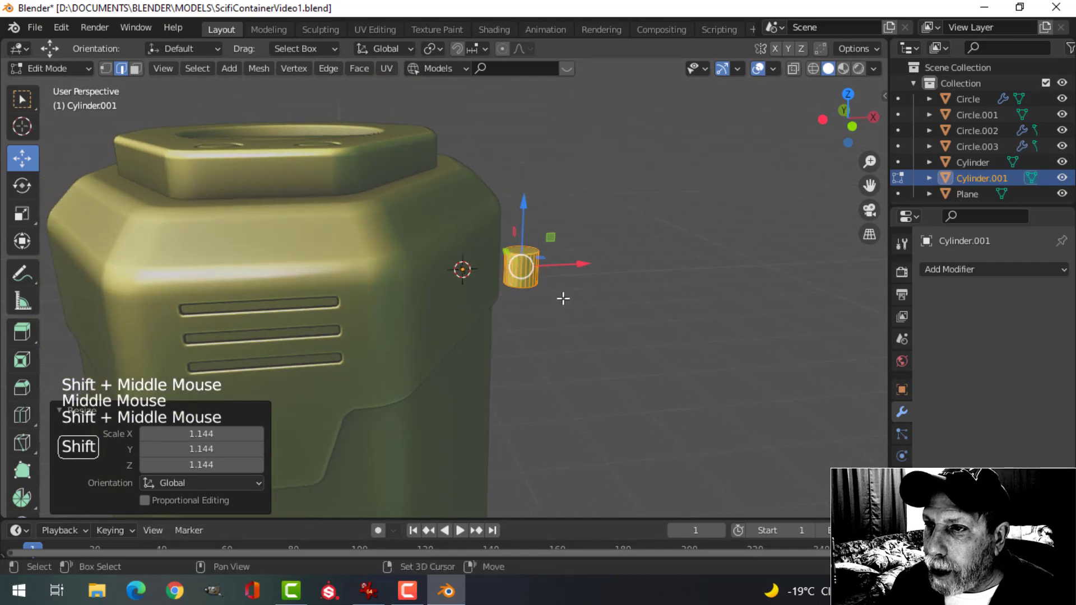
Enable Face snapping with Align Rotation to Target and shift the cylinder about 0.03 m outward along X
left_click(457, 48)
left_click(479, 48)
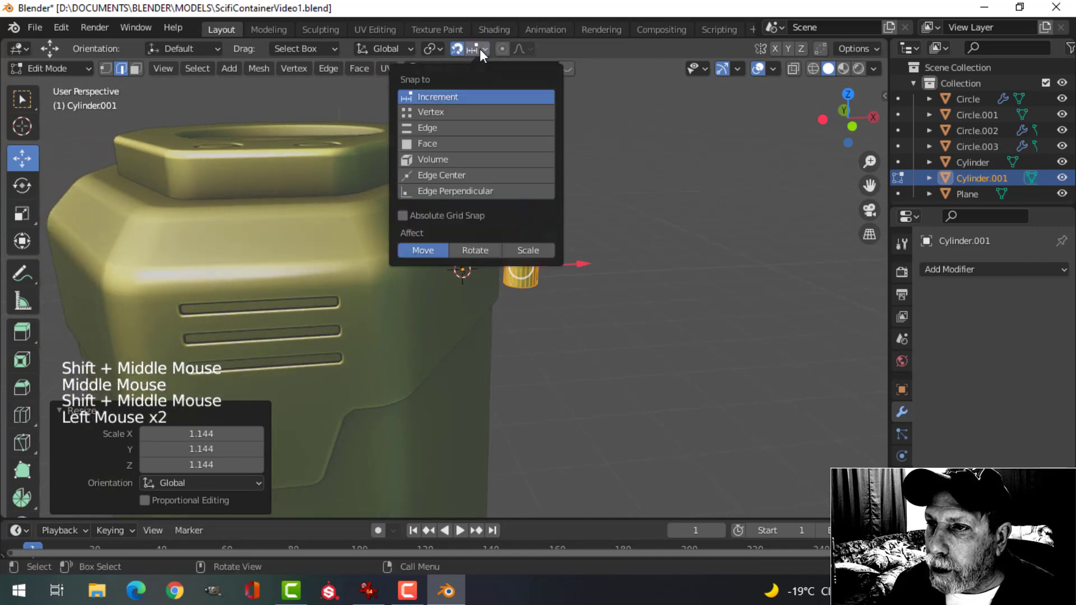
left_click(451, 144)
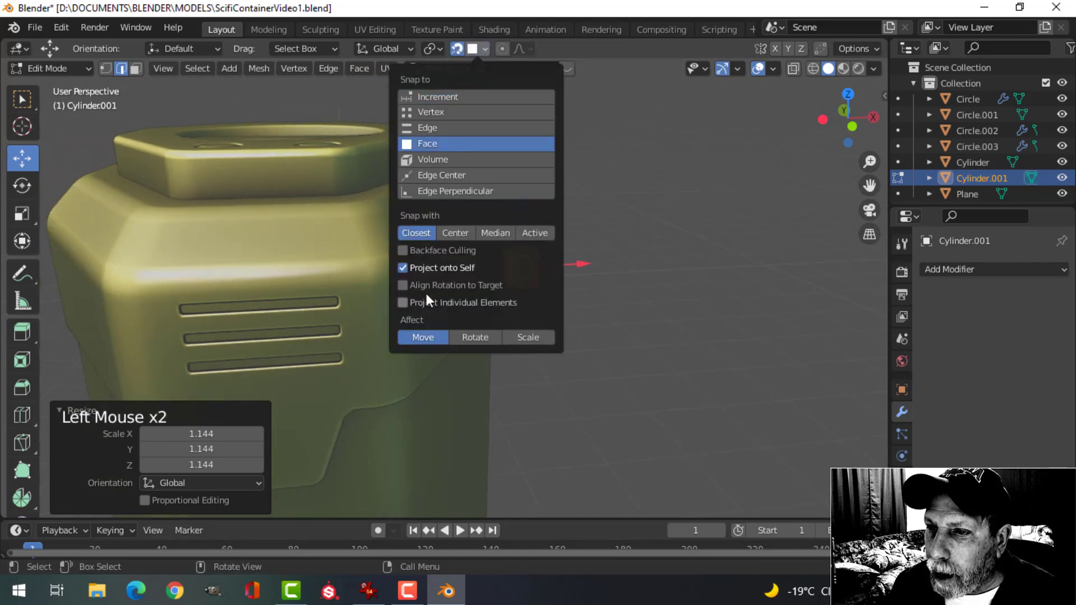
left_click(404, 285)
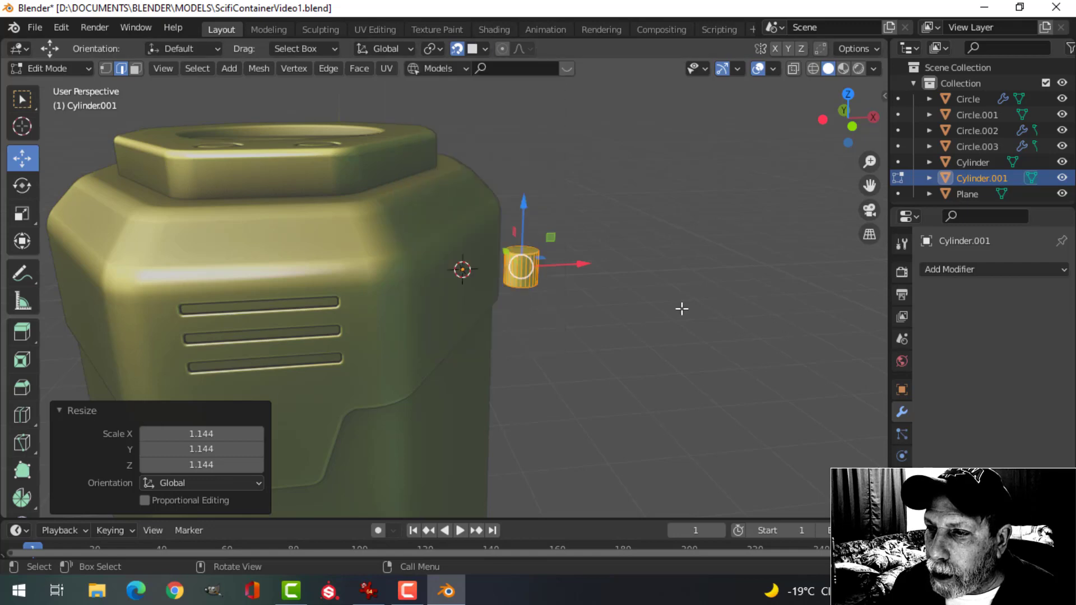
left_click_drag(598, 268, 481, 258)
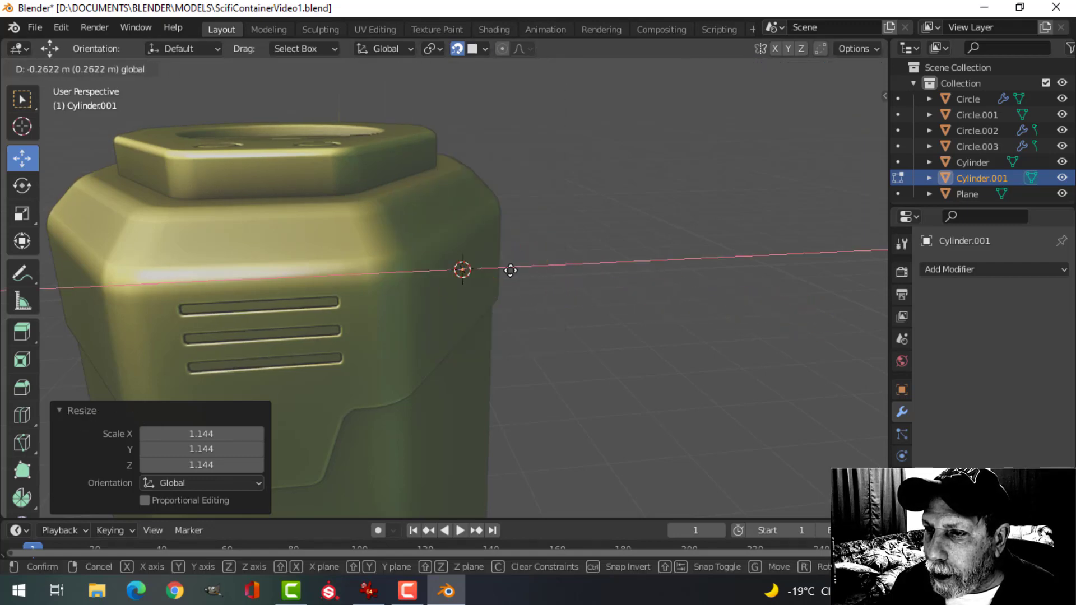
left_click_drag(598, 267, 601, 267)
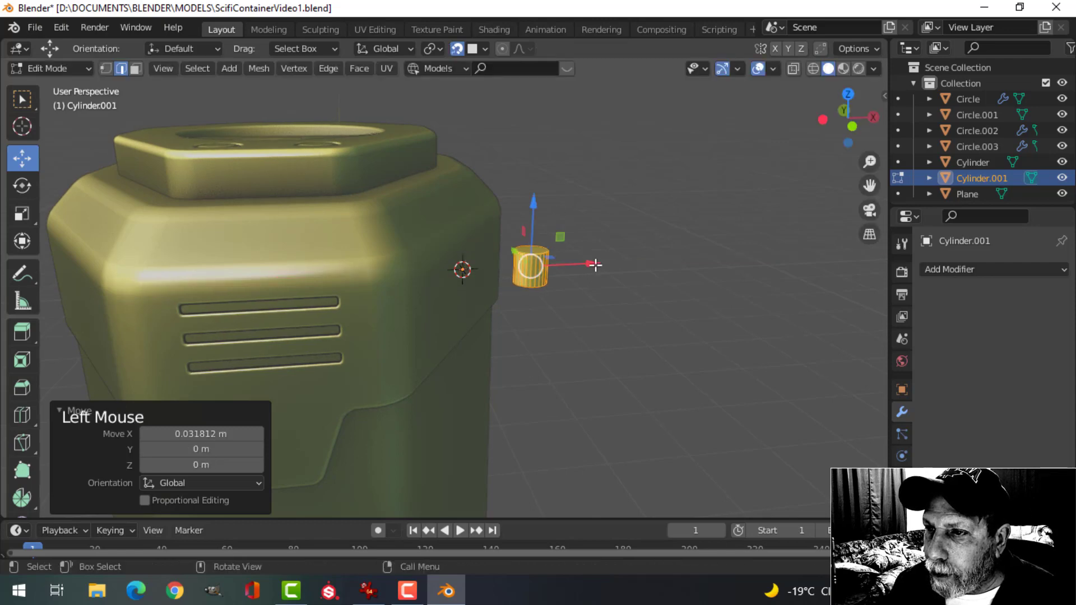
Delete the small cylinder's bottom and side faces, keeping only its round top face
scroll(591, 298, "up", 2)
middle_click_drag(591, 298, 581, 310)
key("alt+a")
key("3")
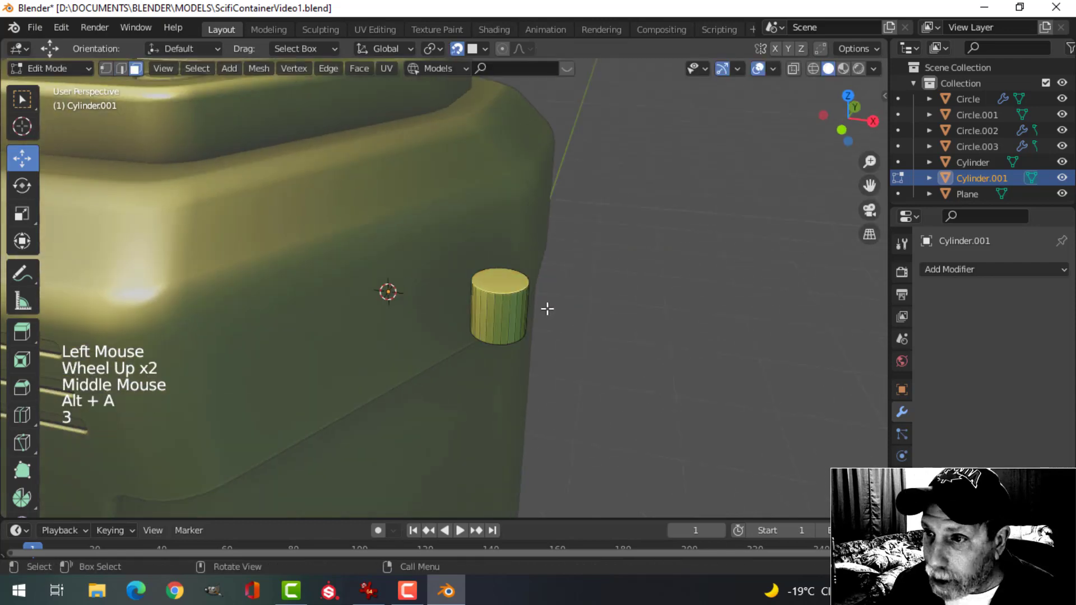
left_click(482, 176)
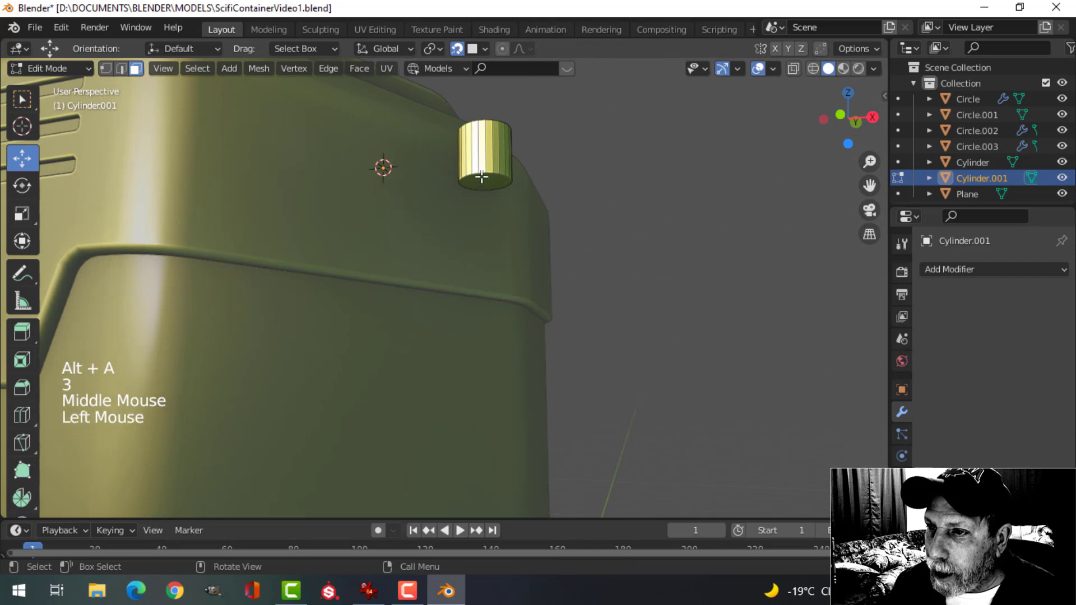
middle_click_drag(652, 225, 611, 239)
left_click(468, 190)
middle_click_drag(553, 206, 654, 293)
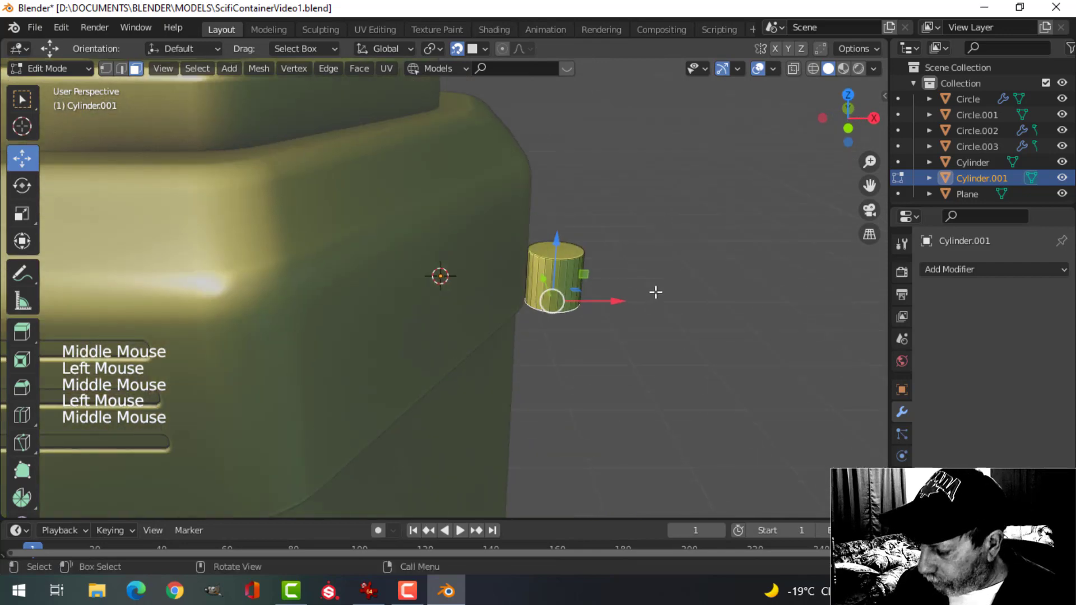
key("ctrl+KP_Add")
key("x")
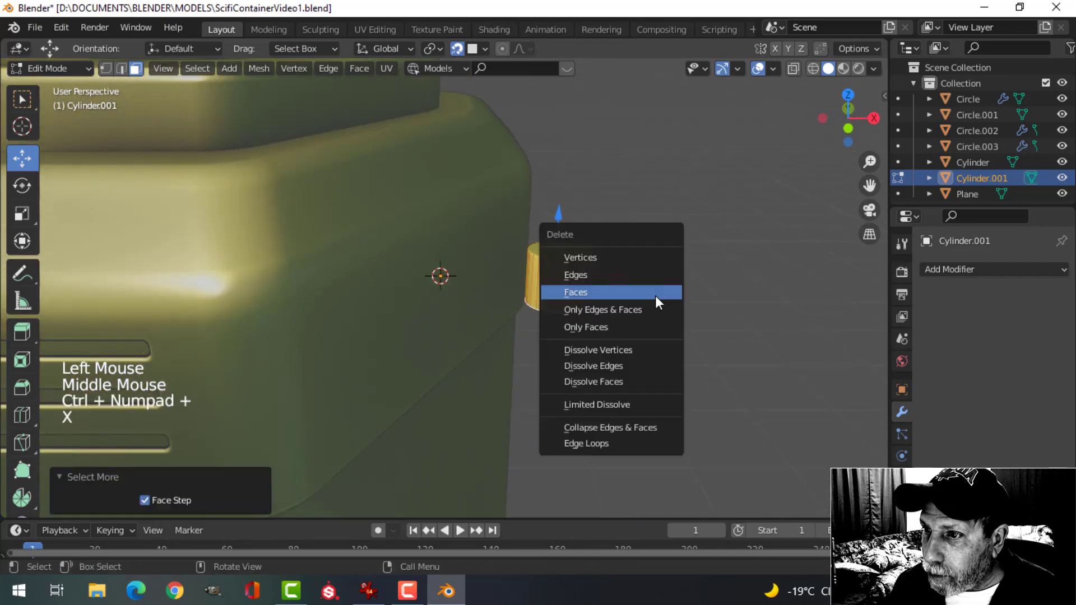
left_click(655, 295)
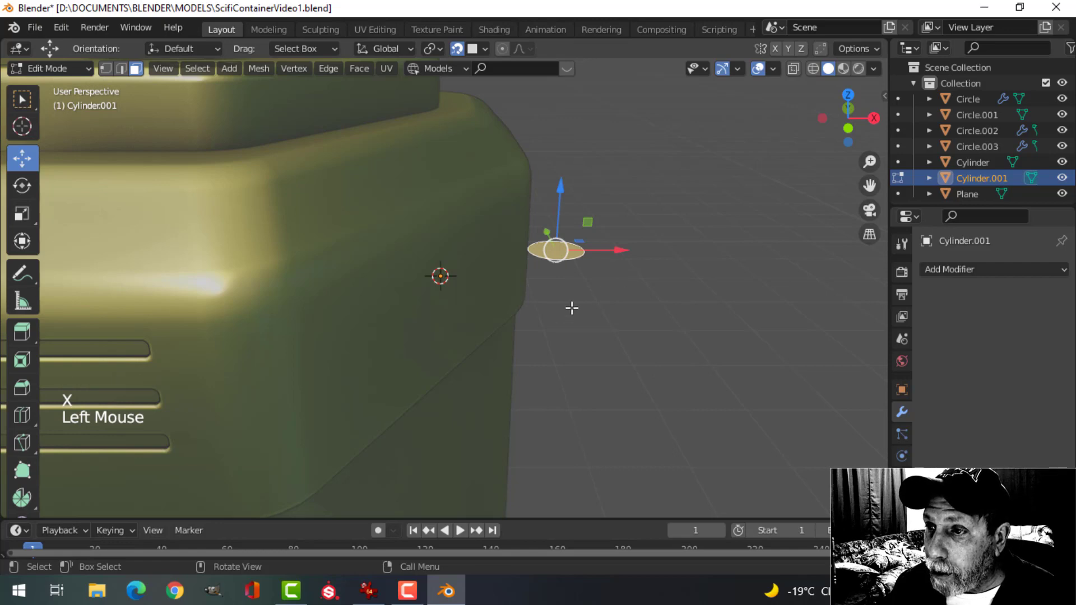
Snap the small round face onto the cap's side, moving it about -0.164 m along X, and lower it about 0.024 m
left_click_drag(616, 251, 508, 261)
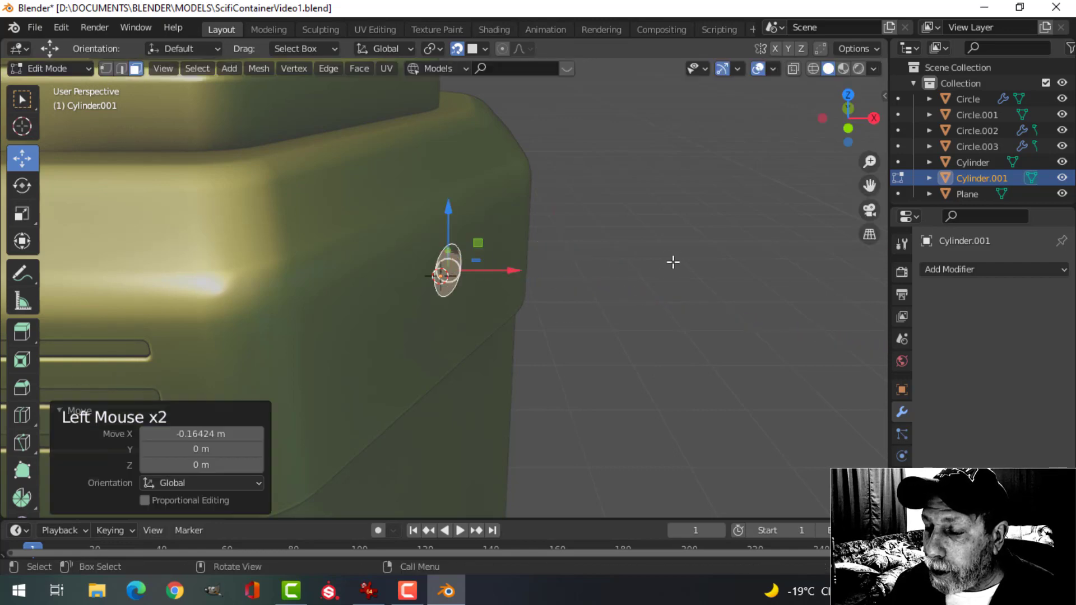
middle_click_drag(673, 262, 579, 240)
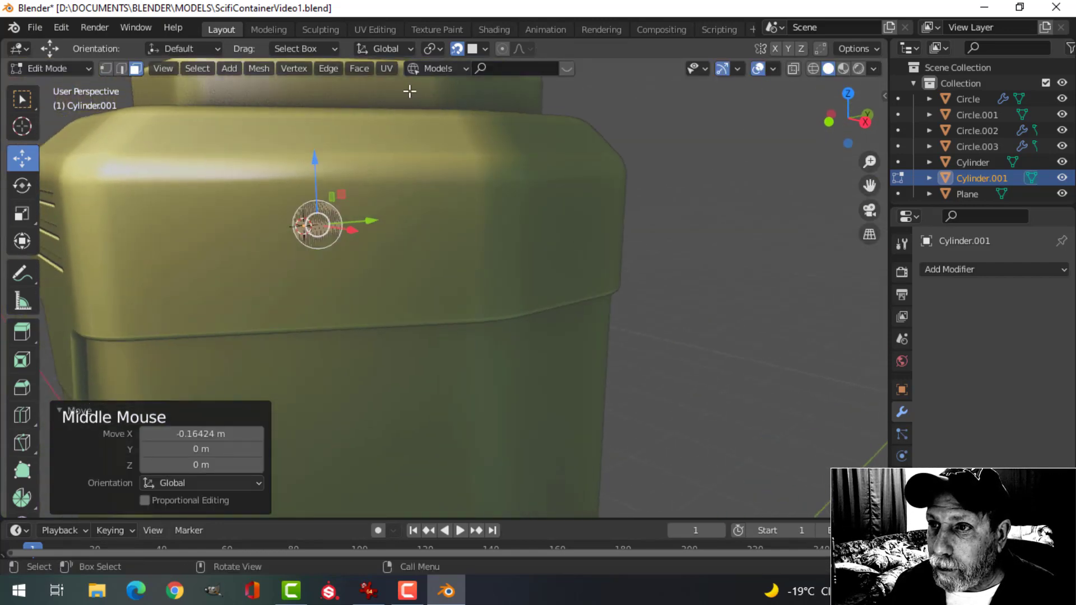
left_click_drag(322, 155, 321, 202)
key("s")
left_click(555, 259)
middle_click_drag(472, 284, 653, 321)
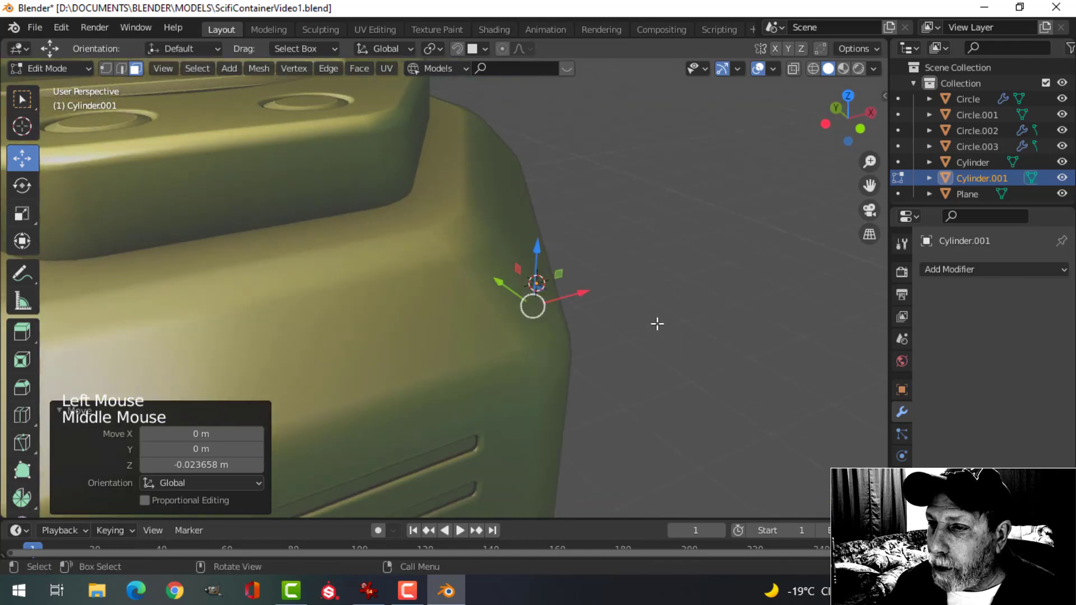
Set the transform orientation to Normal and extrude the round face outward from the cap into a short peg
scroll(499, 298, "down", 2)
middle_click_drag(499, 297, 437, 241, "shift")
left_click(378, 47)
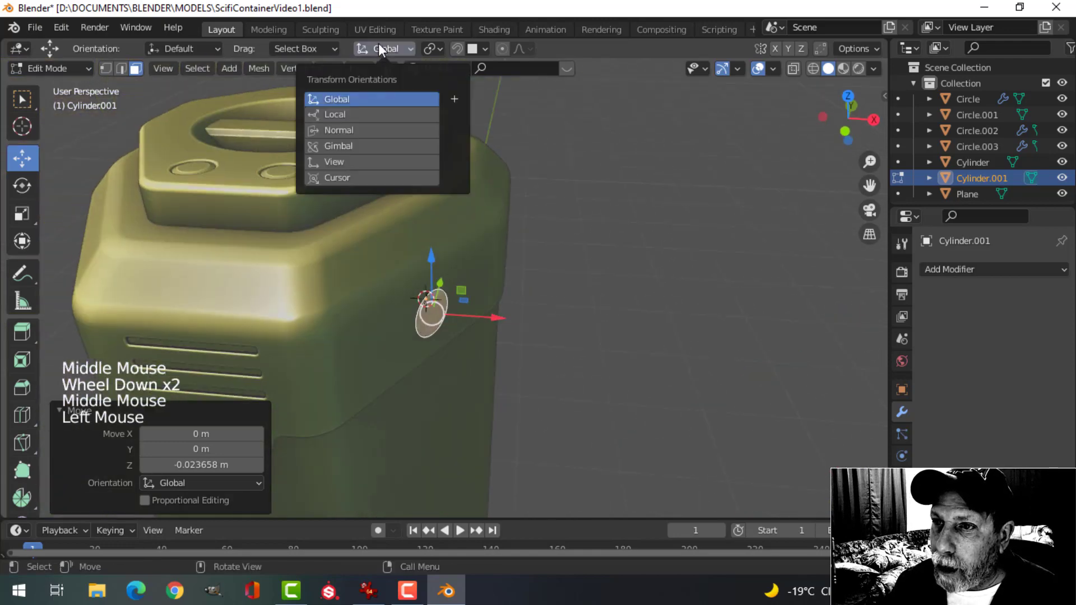
left_click(345, 129)
middle_click_drag(345, 129, 649, 289)
key("e")
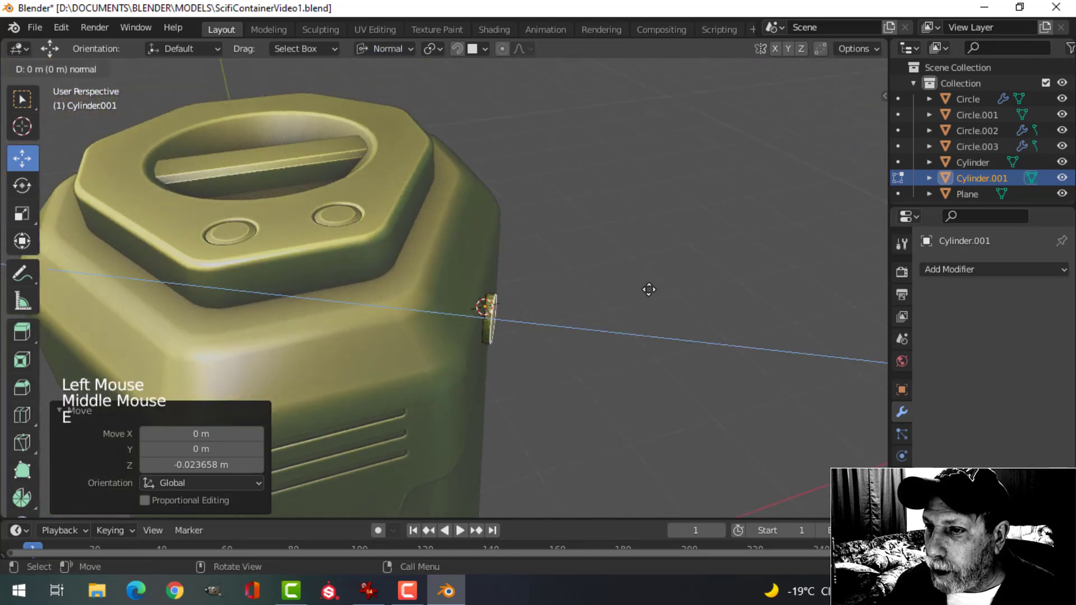
key("a")
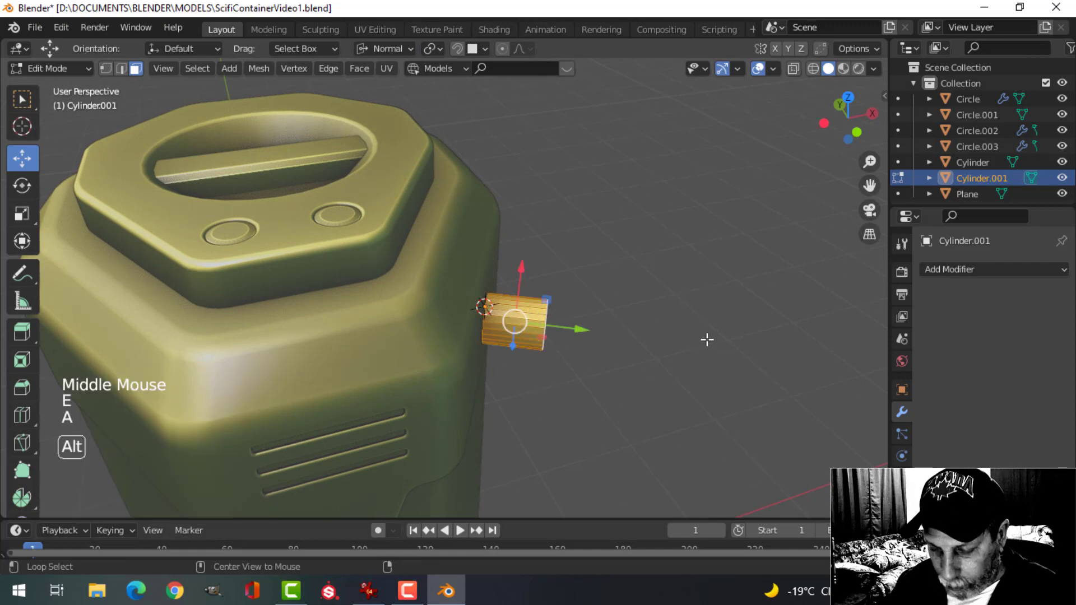
Correct the peg's face normals and shift the whole peg slightly inward toward the cap along its axis
key("alt+n")
left_click(673, 328)
left_click_drag(577, 329, 555, 328)
middle_click_drag(555, 327, 522, 367)
key("Tab")
scroll(520, 361, "down", 3)
key("alt+a")
Reset the 3D cursor to the world origin and set the peg's origin to the 3D cursor
middle_click_drag(447, 339, 618, 239)
scroll(545, 361, "up", 3)
scroll(622, 281, "down", 4)
key("shift+c")
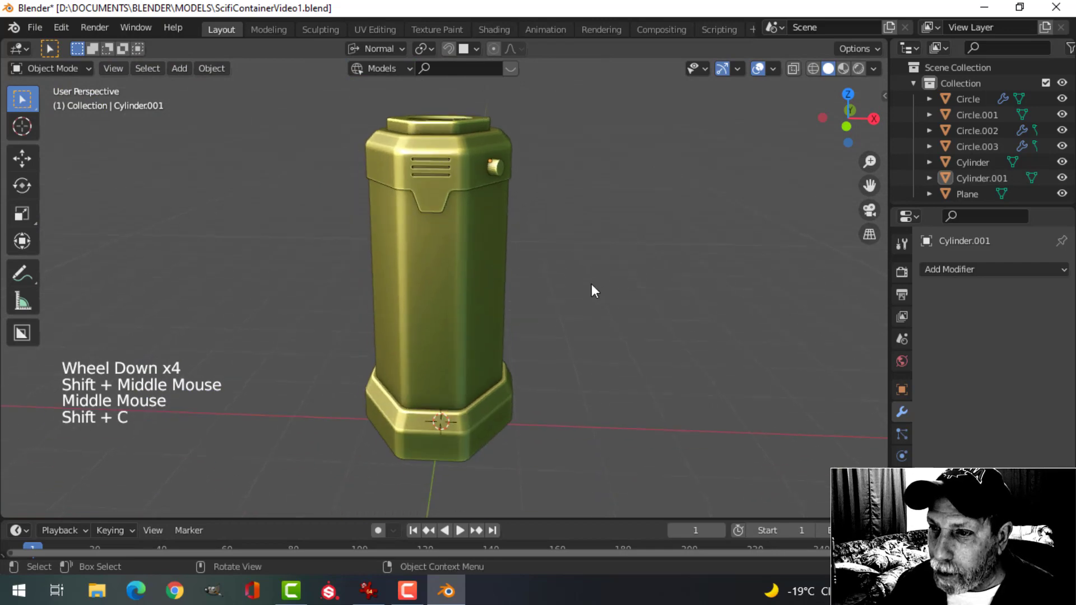
scroll(591, 291, "down", 2)
middle_click_drag(590, 290, 519, 159, "shift")
scroll(507, 200, "up", 3)
left_click(506, 151)
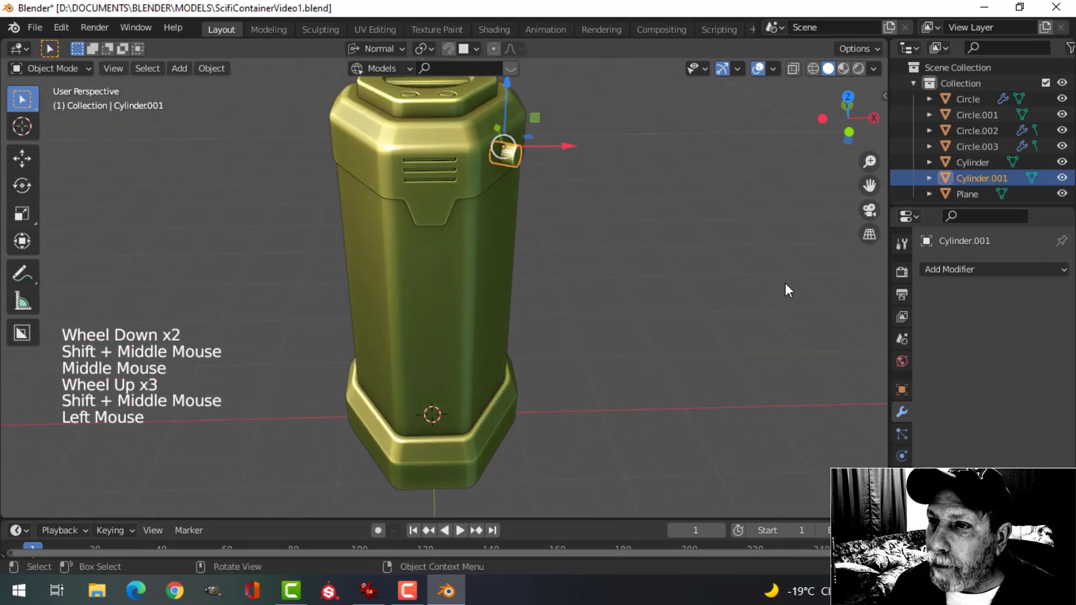
left_click(214, 72)
mouse_move(237, 100)
left_click(397, 134)
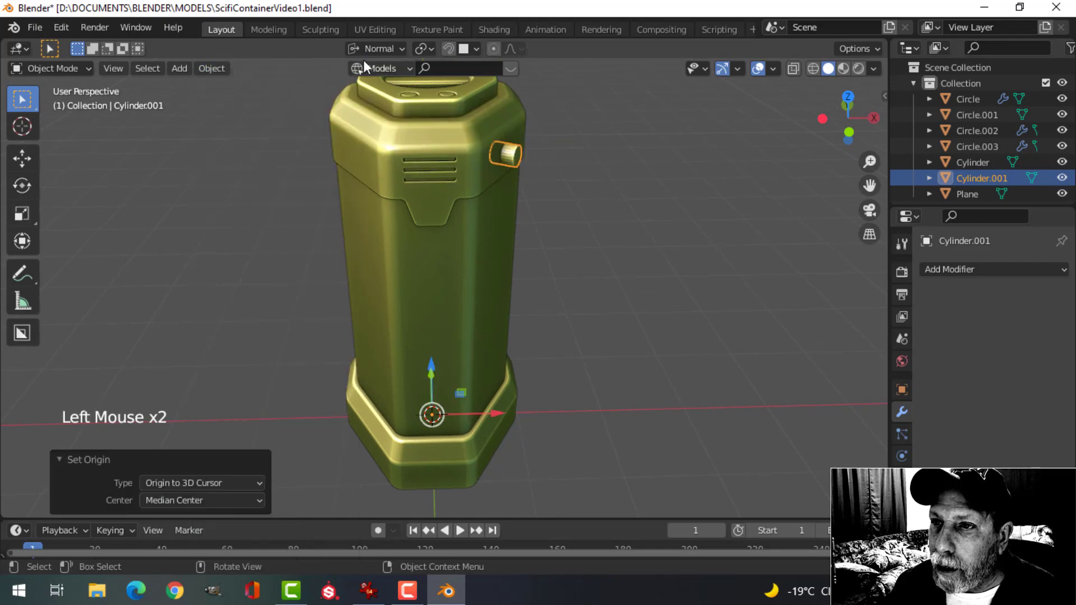
Set the transform orientation to Global and add a Mirror modifier on the X axis to the peg
left_click(377, 50)
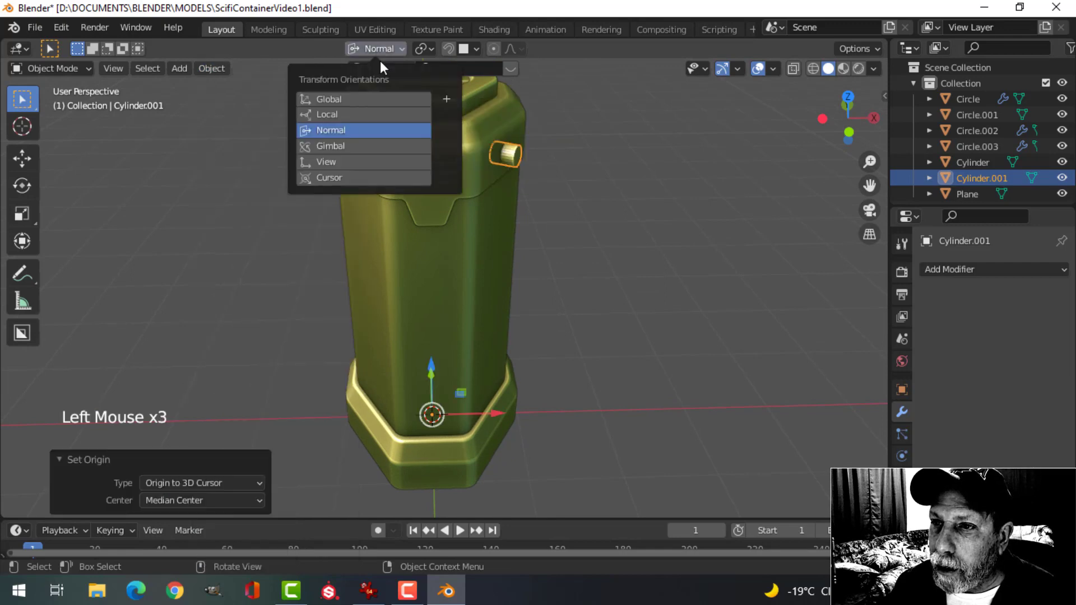
left_click(332, 97)
left_click(978, 271)
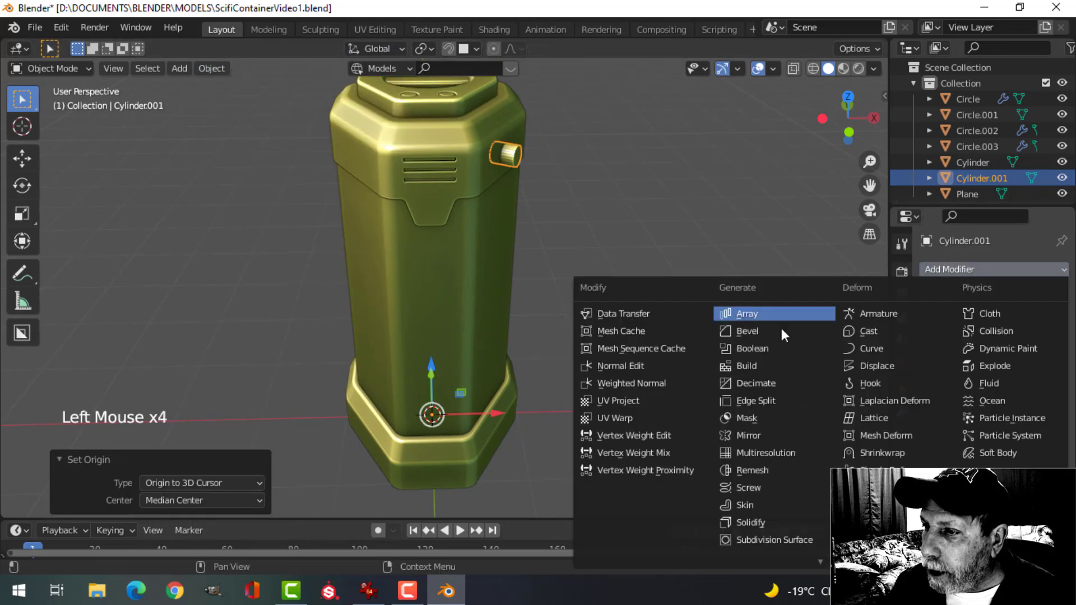
left_click(761, 435)
middle_click_drag(600, 237, 550, 249)
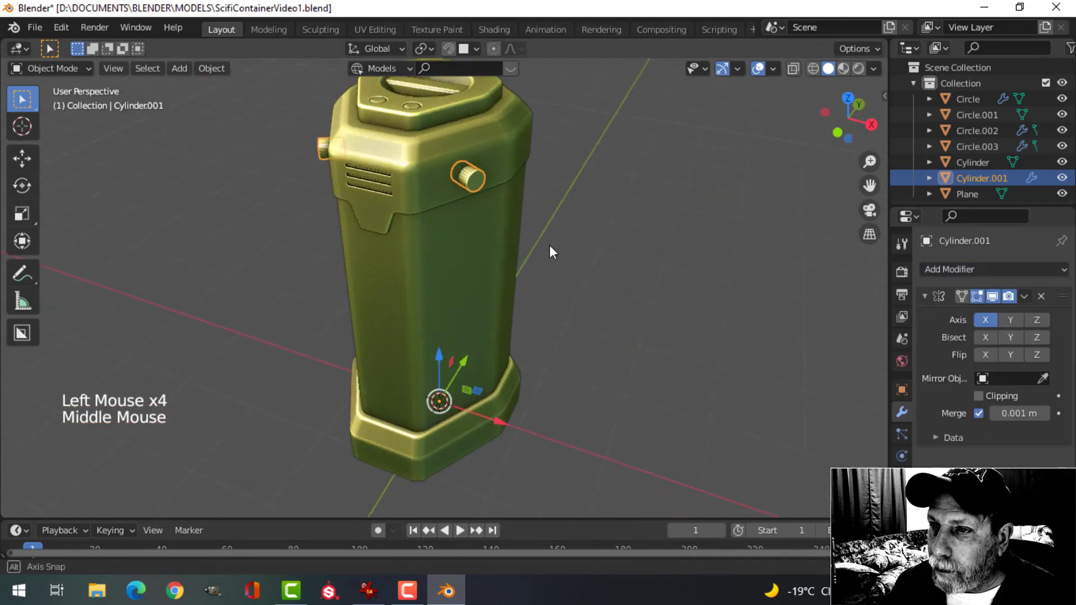
Add a Difference Boolean with the Fast solver to the cap, place it first in the modifier stack, and use the peg as cutter
scroll(546, 250, "up", 3)
left_click(526, 138)
scroll(659, 200, "down", 3)
middle_click_drag(659, 201, 631, 198)
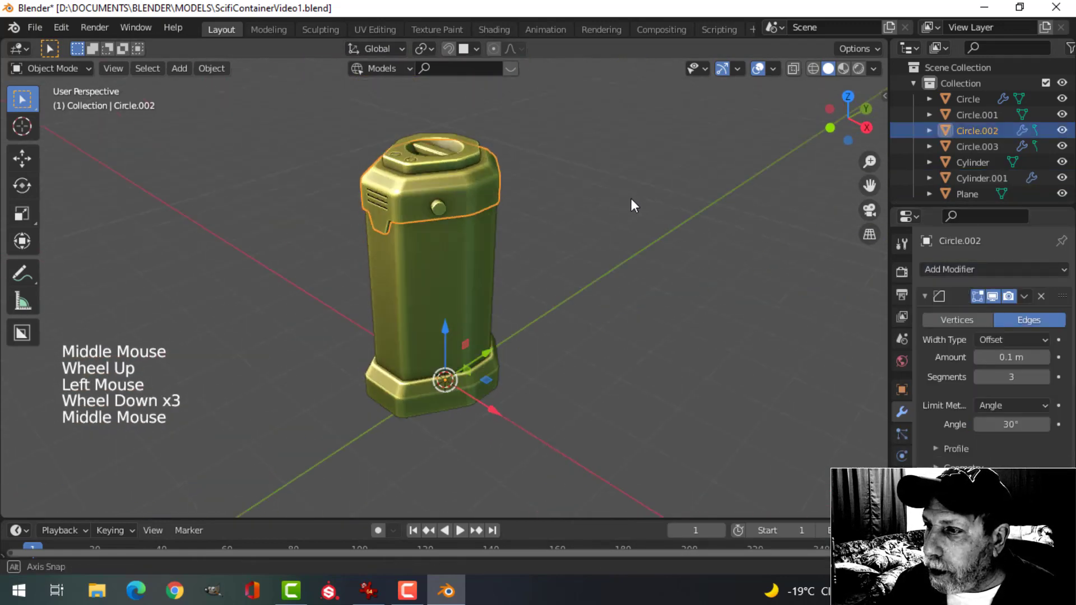
scroll(735, 243, "up", 2)
left_click(924, 296)
middle_click_drag(561, 252, 588, 247, "shift")
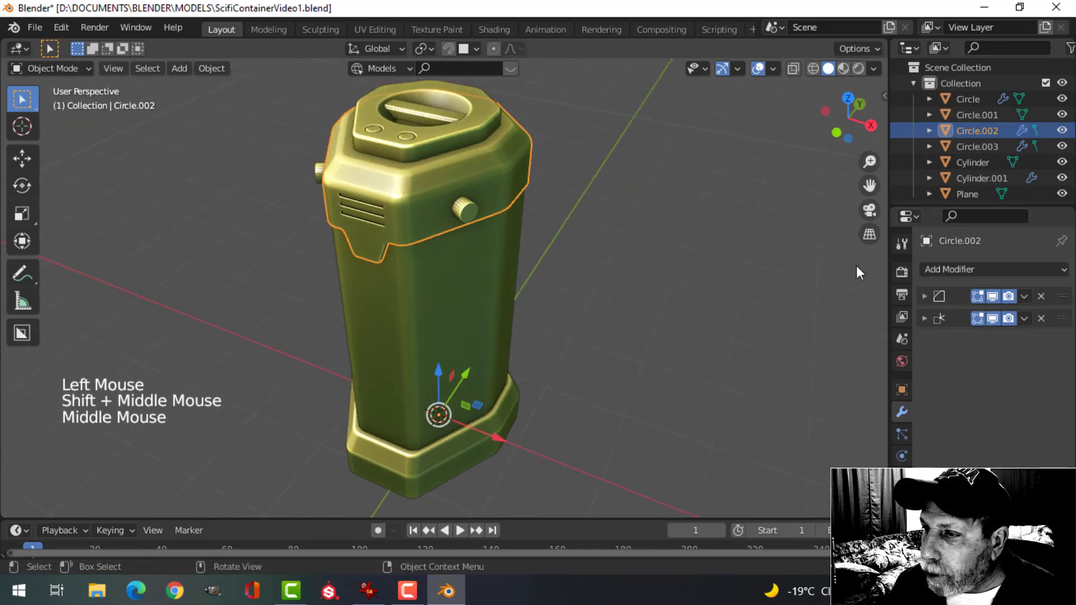
left_click(971, 270)
left_click(805, 350)
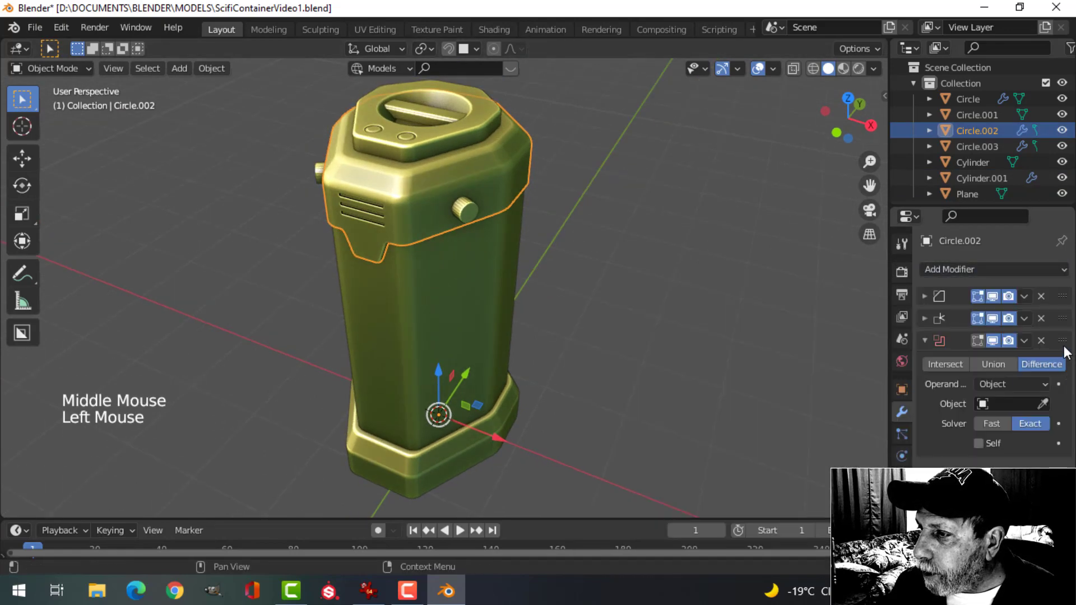
left_click_drag(1062, 340, 1062, 295)
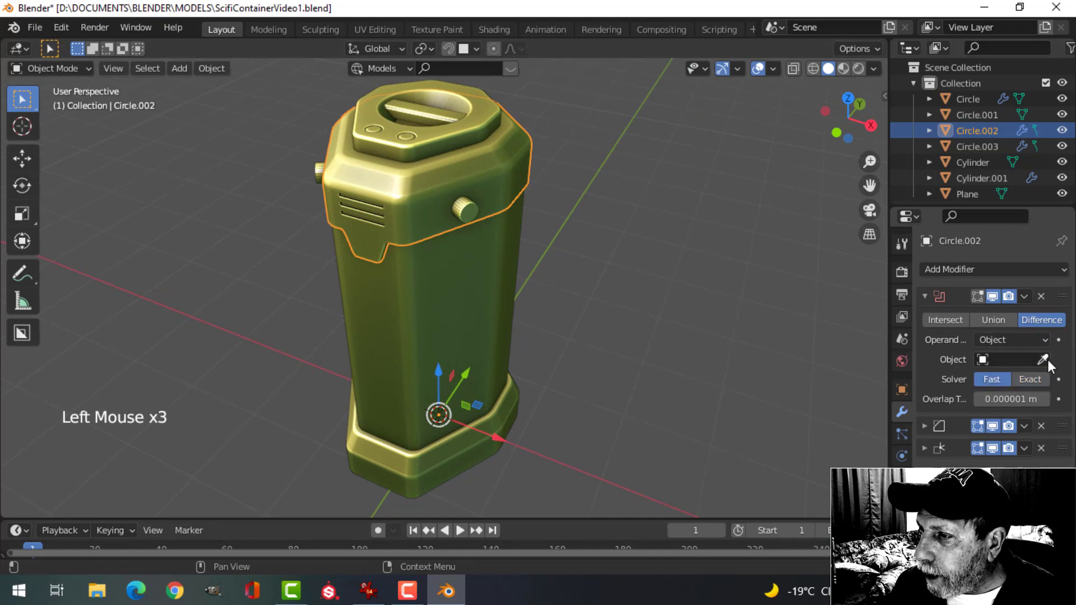
left_click(475, 202)
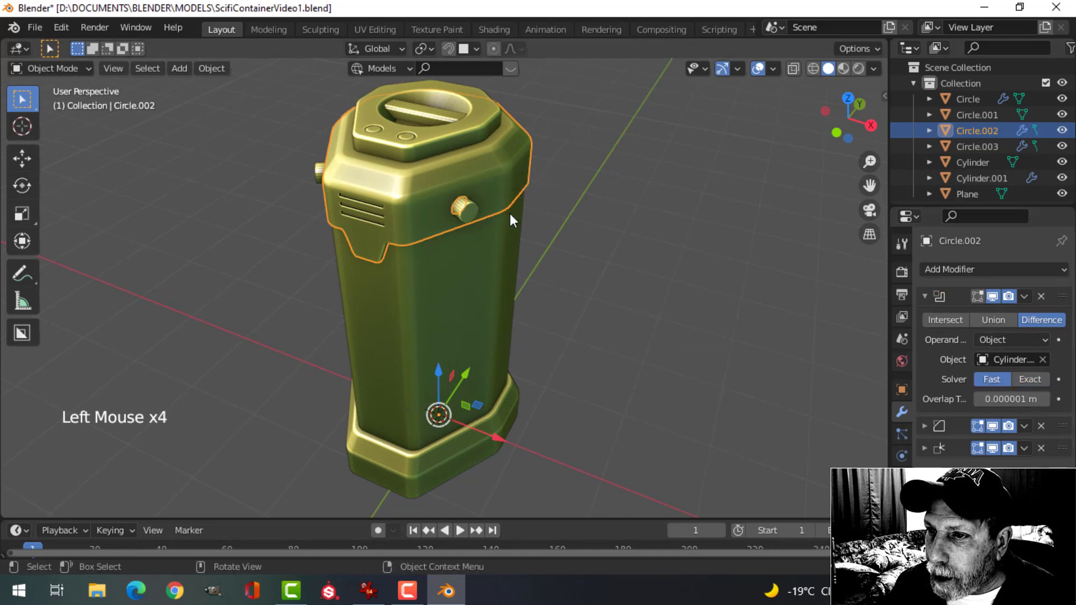
Inspect the round cut in the cap's side by temporarily hiding the peg, and unhide the peg
scroll(521, 209, "up", 4)
middle_click_drag(533, 209, 496, 178)
scroll(463, 212, "down", 2)
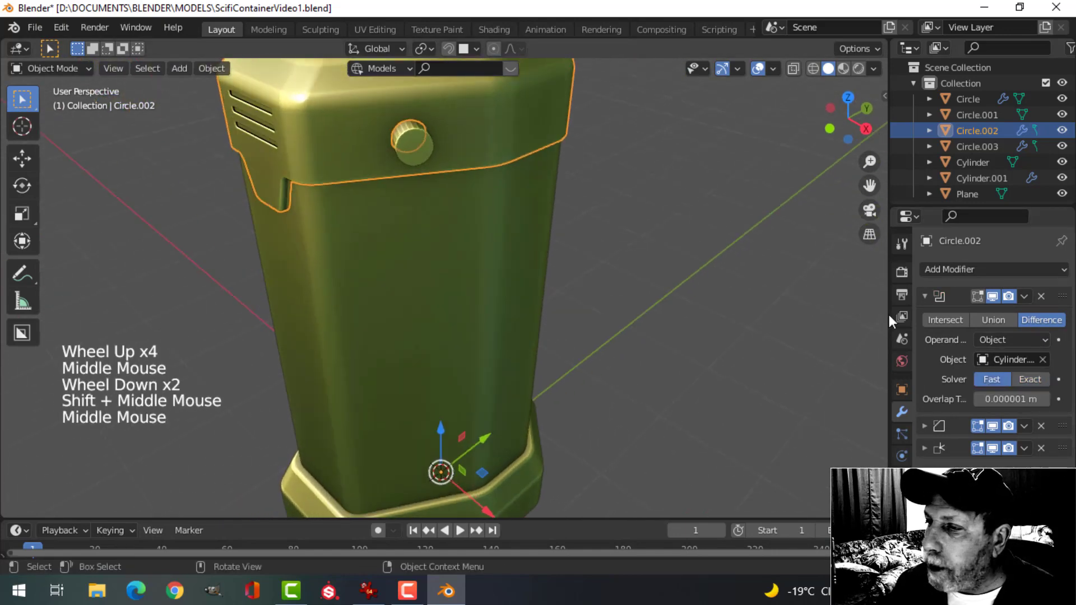
left_click(500, 186)
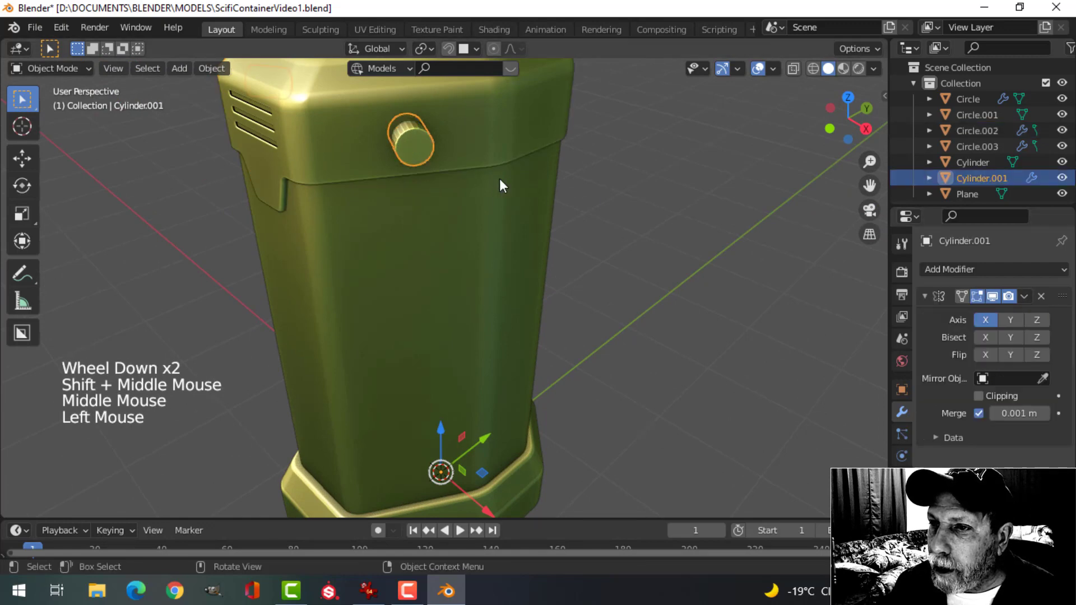
key("h")
middle_click_drag(499, 224, 632, 235)
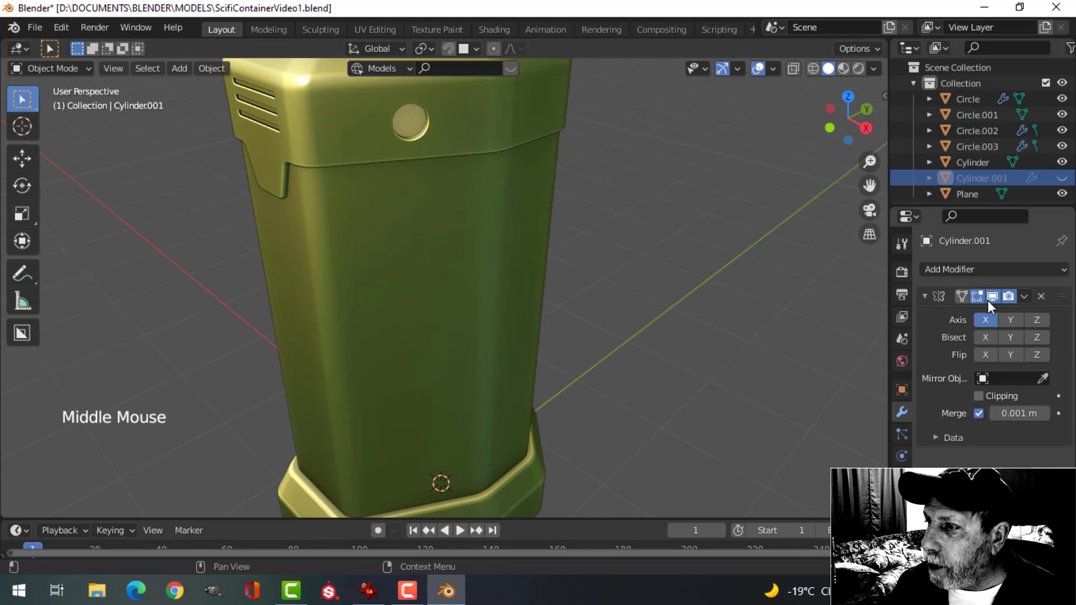
key("alt+h")
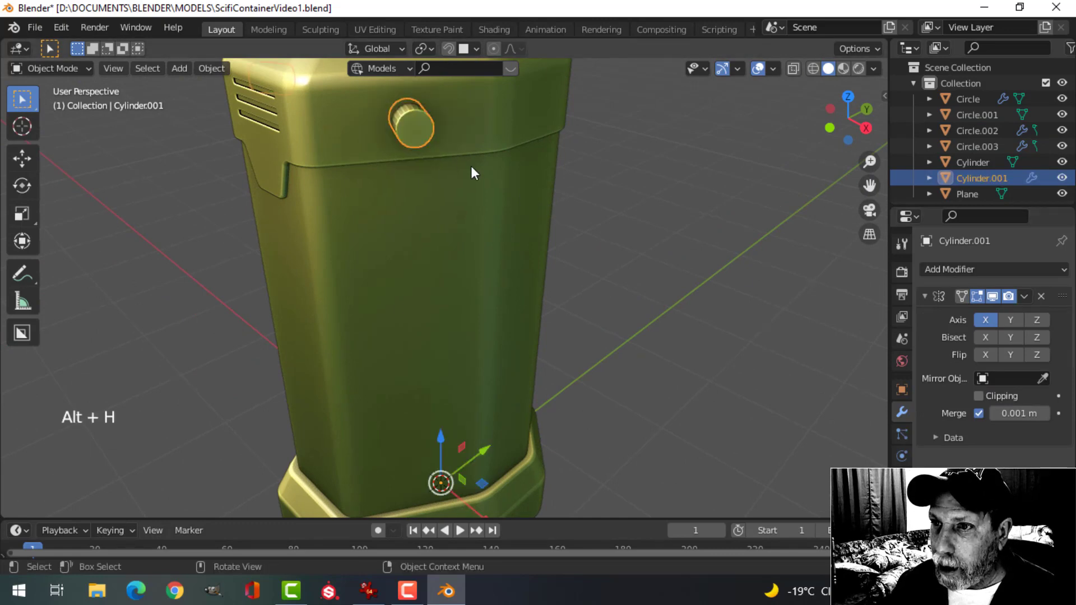
Apply the cap's Boolean modifier and deselect everything
left_click(447, 129)
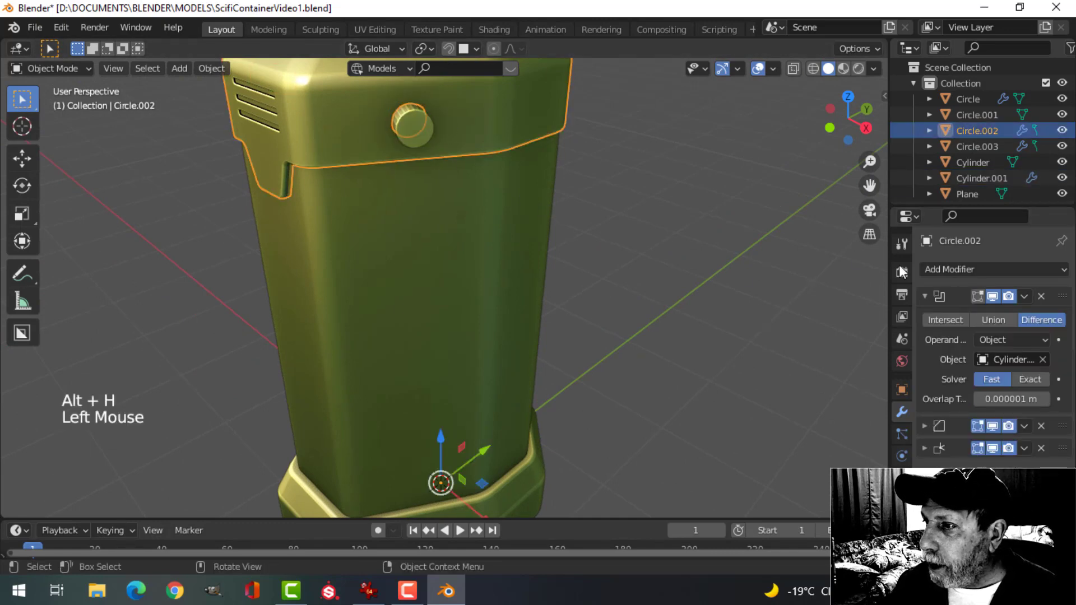
left_click(1024, 297)
left_click(989, 311)
middle_click_drag(496, 184, 507, 217, "shift")
middle_click_drag(506, 217, 517, 250)
key("alt+a")
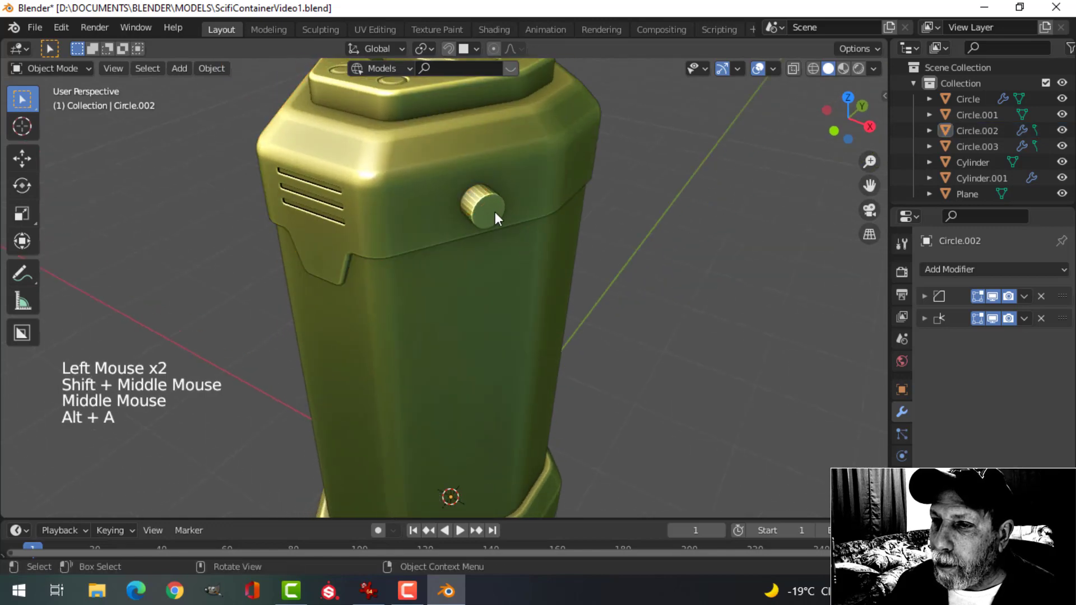
Scale the peg's mesh down to 0.885 in Edit Mode so it sits inside the cap's round cut
left_click(492, 217)
middle_click_drag(493, 216, 543, 251, "shift")
key("Tab")
scroll(598, 249, "up", 3)
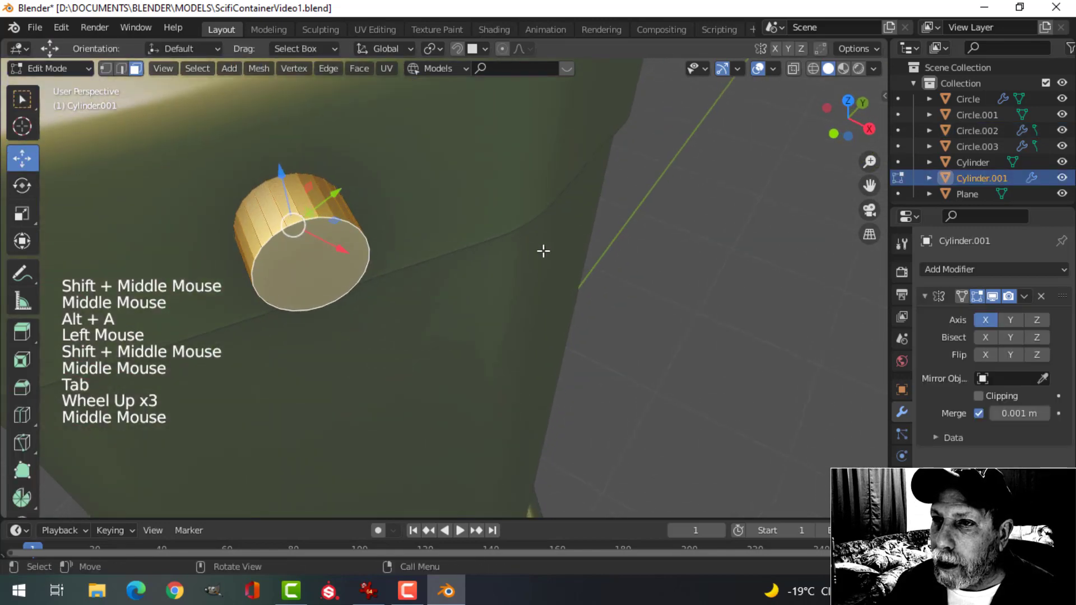
left_click(435, 55)
left_click(447, 98)
scroll(443, 162, "down", 3)
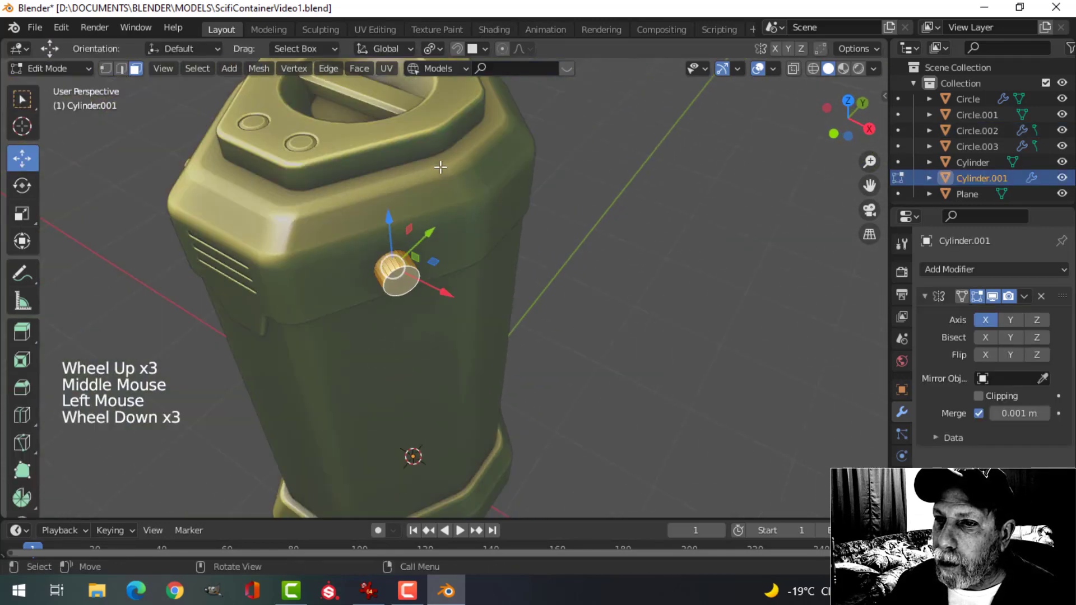
key("s")
left_click(495, 177)
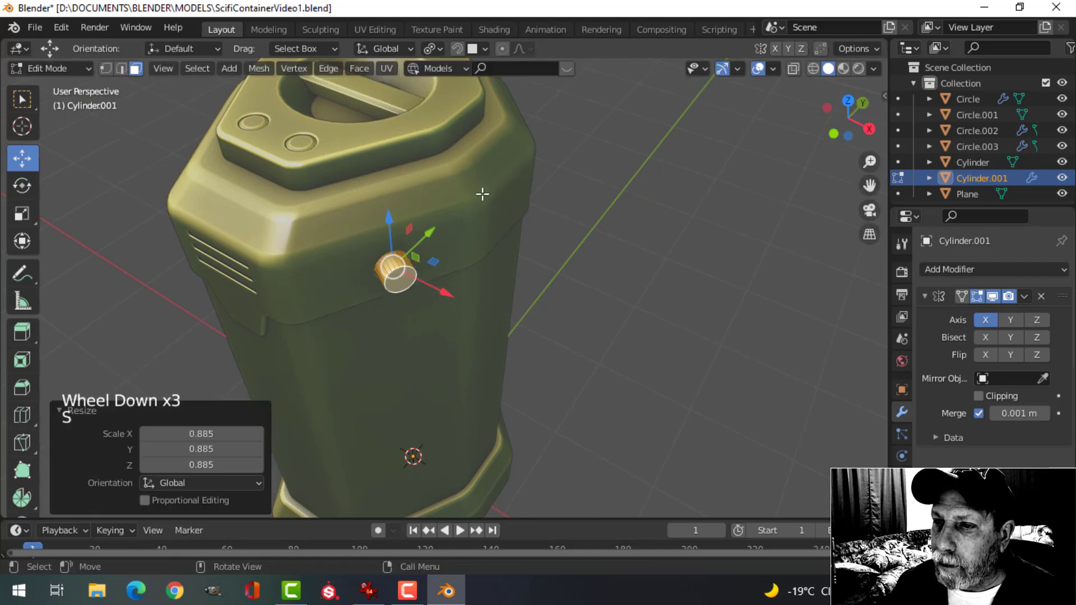
Move the peg's outer end face slightly inward along its normal, using Normal orientation and the Median Point pivot
middle_click_drag(483, 190, 540, 242)
scroll(480, 194, "up", 2)
key("alt+a")
key("3")
left_click(493, 154)
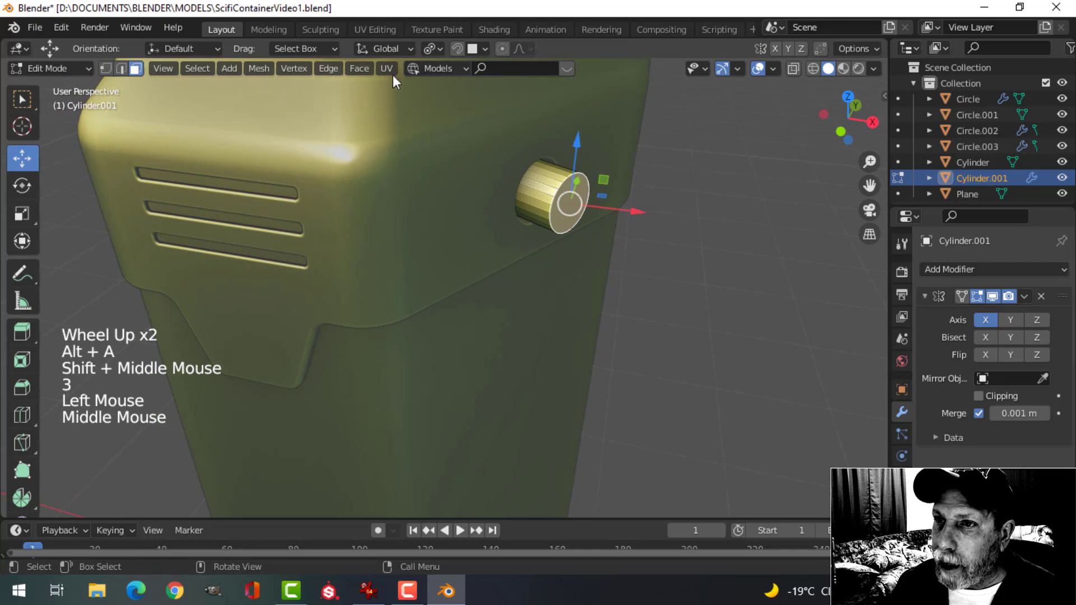
left_click(431, 49)
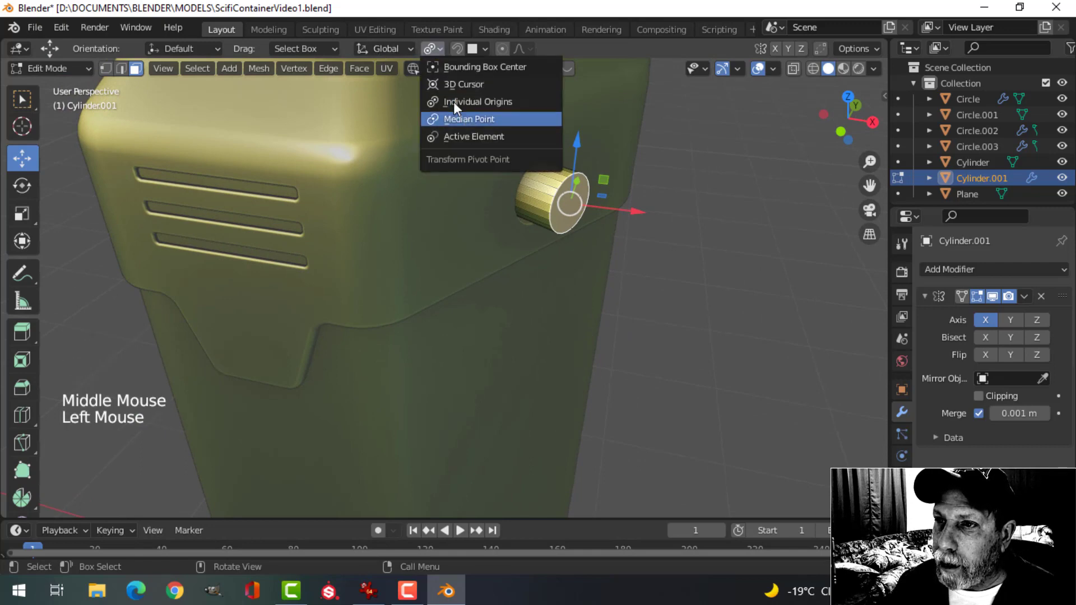
left_click(384, 49)
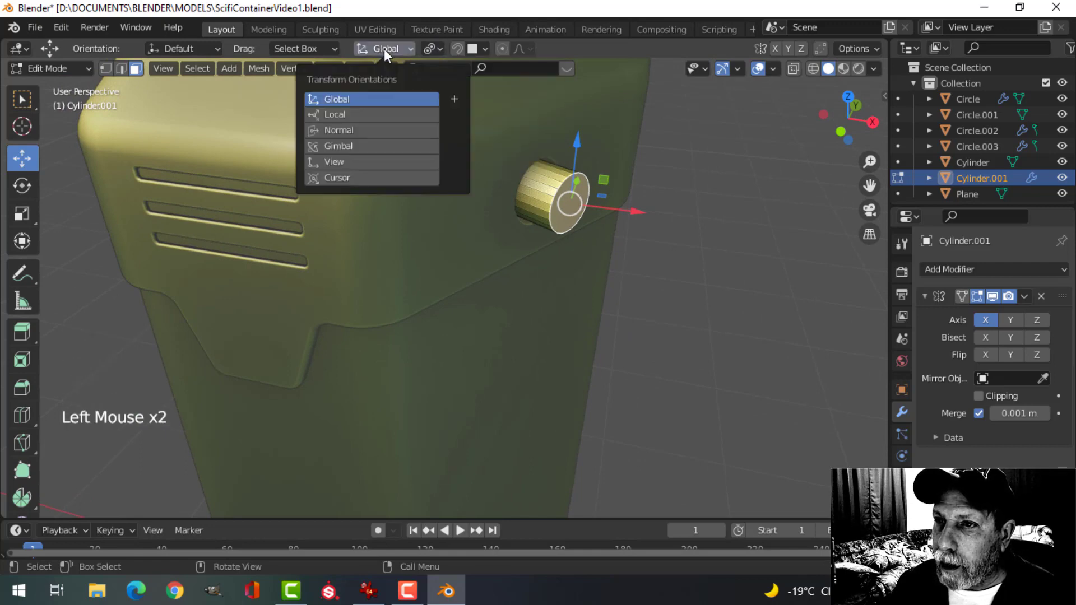
left_click(358, 133)
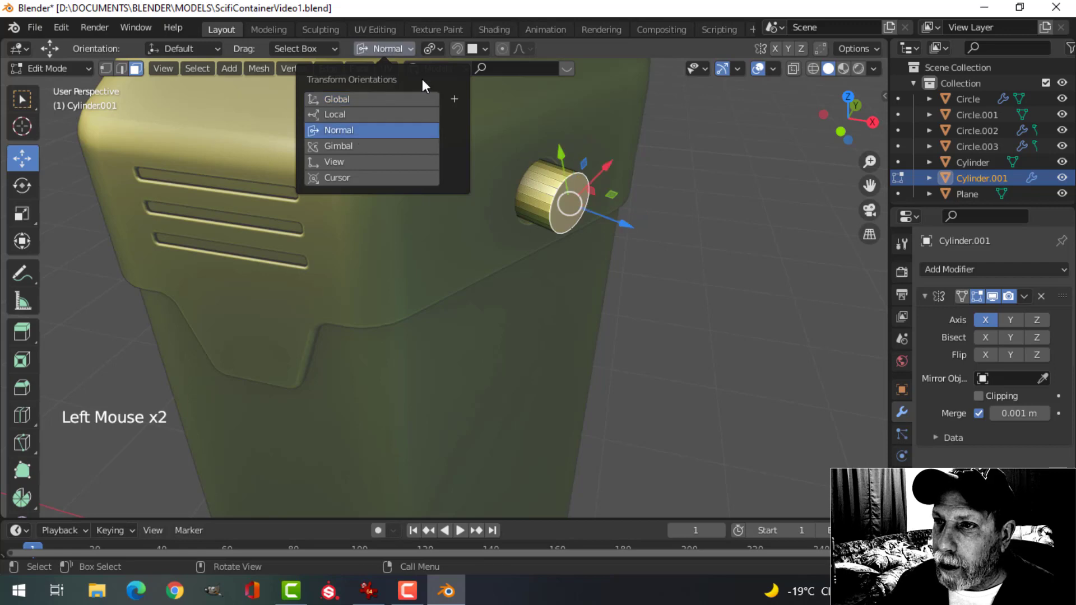
left_click(425, 49)
left_click(456, 122)
middle_click_drag(435, 154, 544, 211)
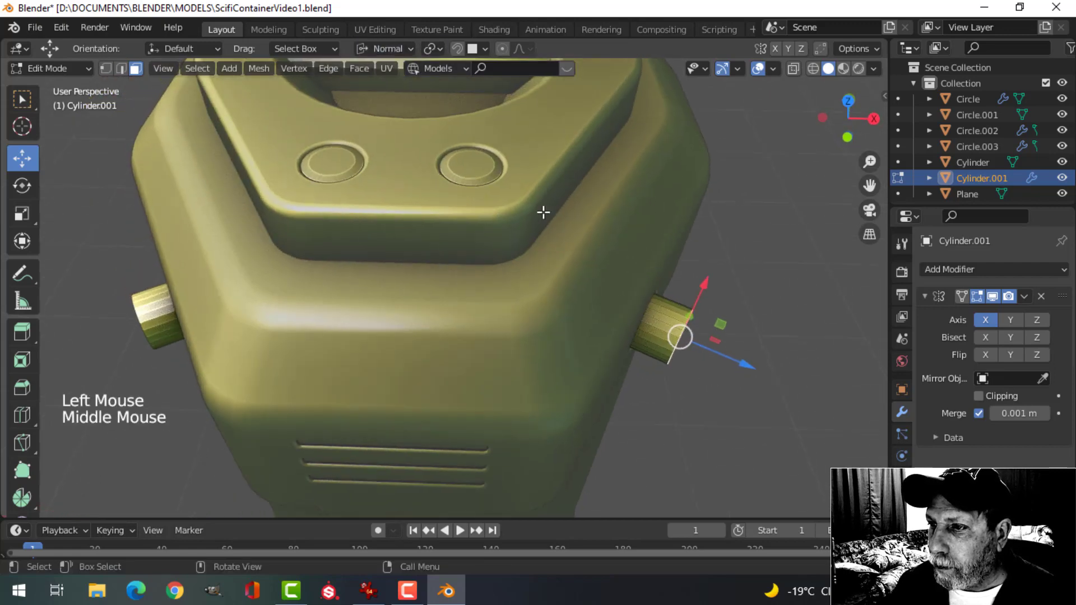
left_click_drag(755, 356, 736, 352)
Inset the peg's outer end face and extrude the inner circle about 0.021 m inward to form a recess
middle_click_drag(737, 351, 704, 281)
key("i")
left_click(661, 233)
key("e")
left_click(683, 279)
Bevel the outer rim edge loop of the peg's end with 5 segments and a width of about 0.01 m
scroll(684, 279, "up", 3)
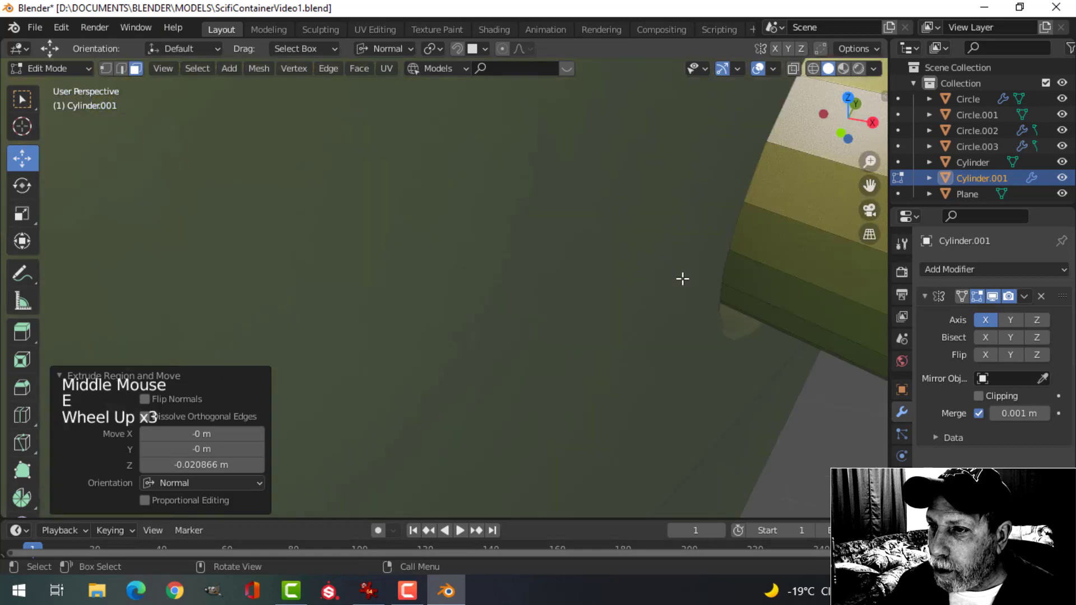
key("alt+a")
scroll(725, 288, "down", 3, "shift")
scroll(725, 288, "down", 3)
middle_click_drag(725, 288, 528, 264, "shift")
scroll(651, 272, "up", 2)
key("2")
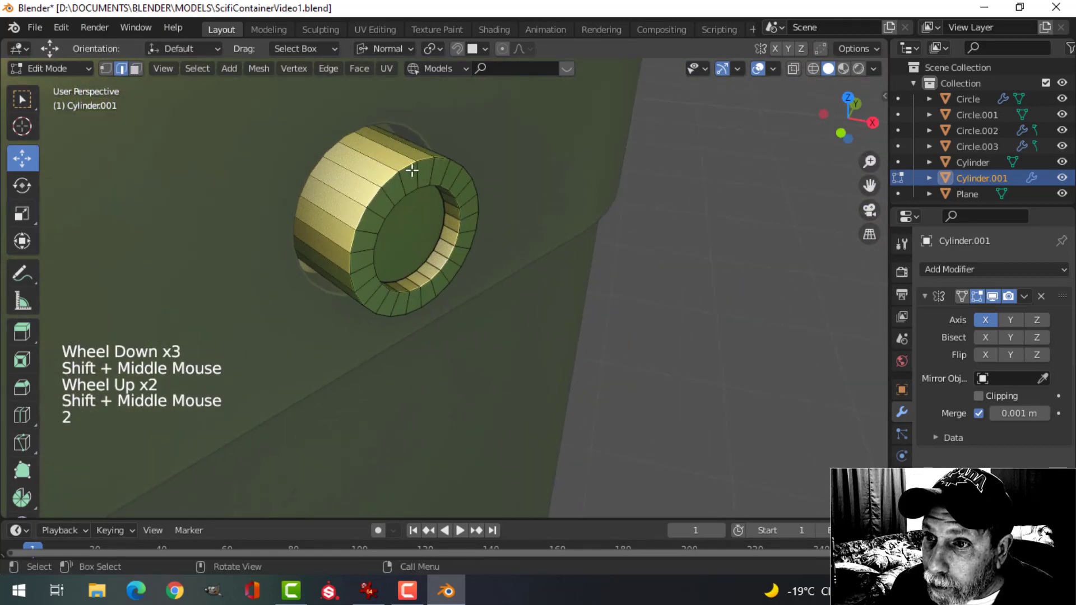
left_click(412, 170, "alt+shift")
middle_click_drag(442, 175, 437, 219)
scroll(470, 230, "down", 3)
scroll(550, 237, "up", 1)
middle_click_drag(550, 238, 495, 264)
scroll(403, 250, "up", 2)
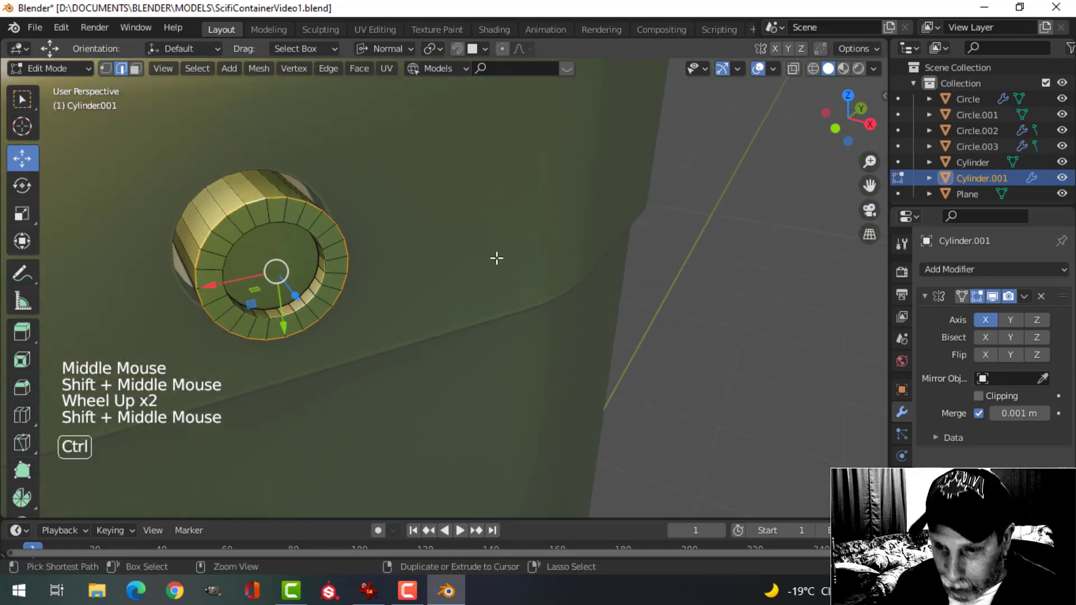
key("ctrl+b")
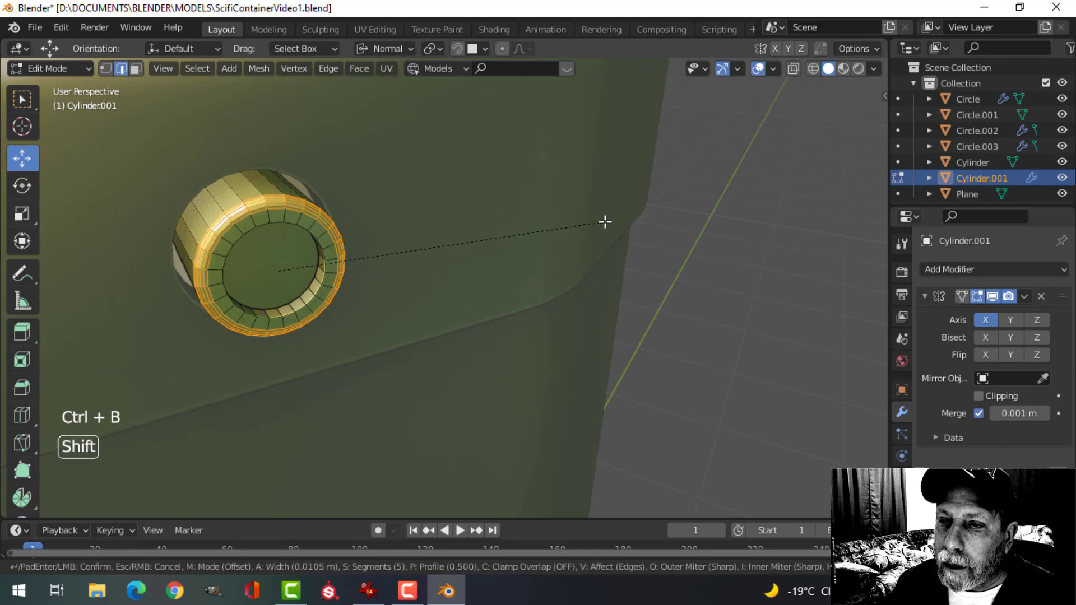
left_click(604, 222)
Apply smooth shading to the peg in Object Mode and deselect everything
key("Tab")
right_click(294, 207)
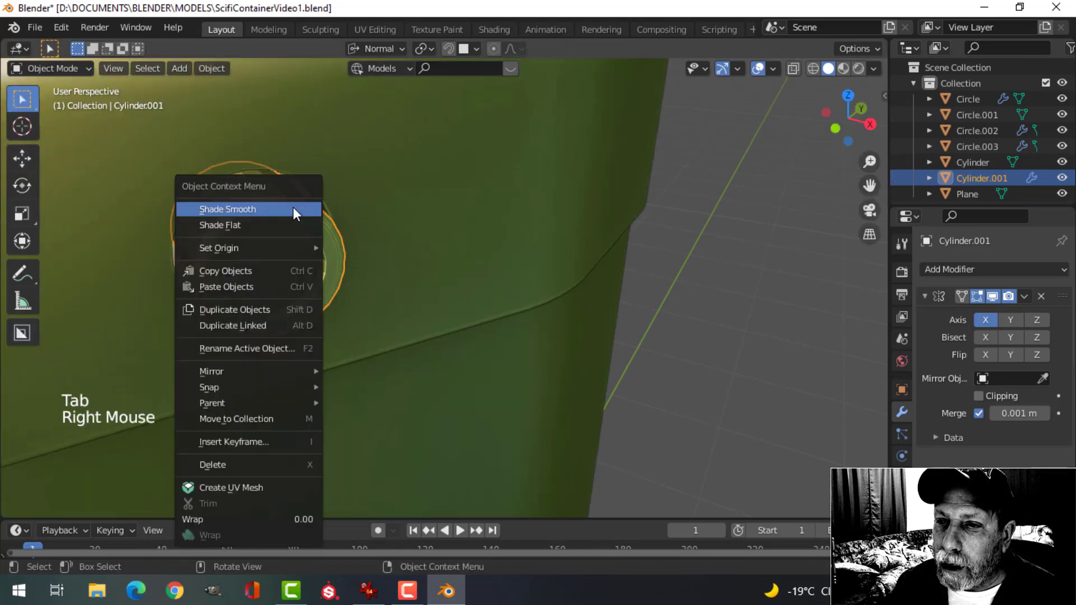
left_click(293, 209)
scroll(379, 263, "down", 2)
key("alt+a")
middle_click_drag(384, 281, 472, 250)
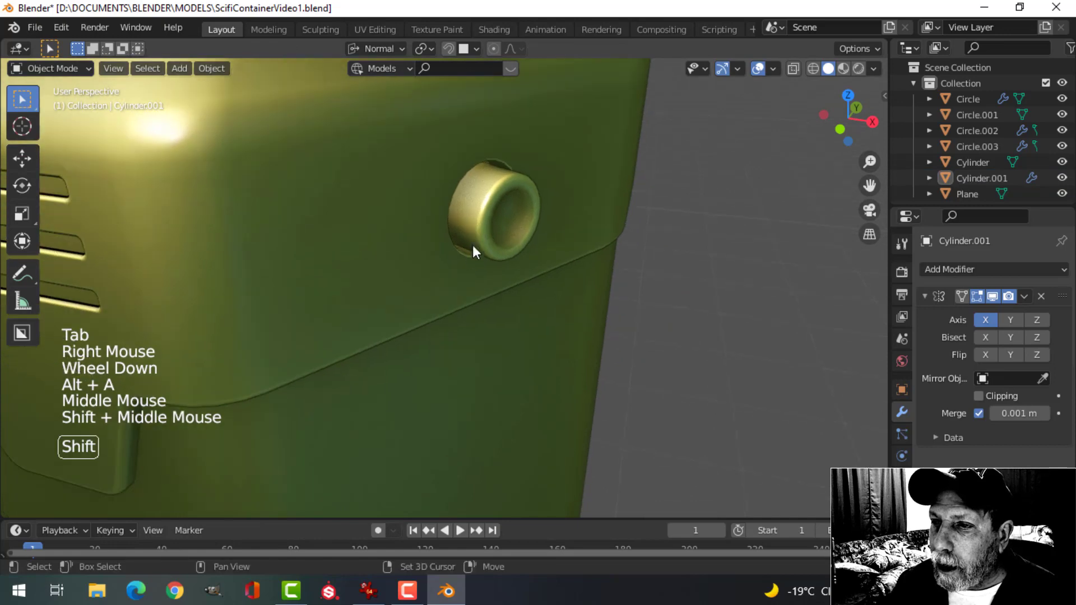
Isolate the peg in local view and delete the end face hidden inside the cap
left_click(490, 245)
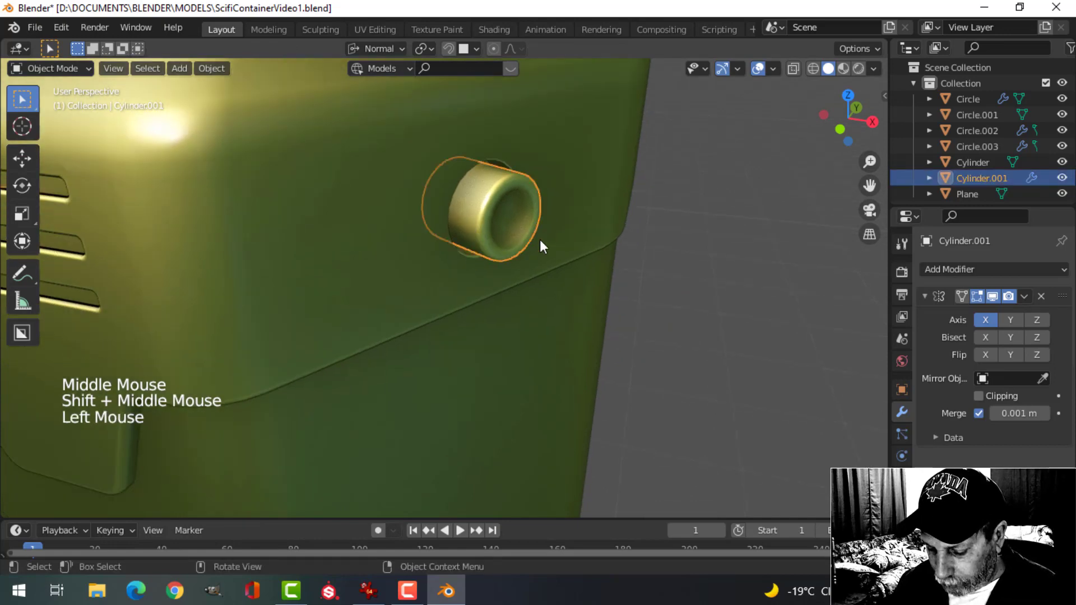
key("slash")
middle_click_drag(525, 271, 663, 288)
scroll(546, 231, "up", 3)
middle_click_drag(547, 231, 530, 262, "shift")
middle_click_drag(530, 262, 511, 296, "shift")
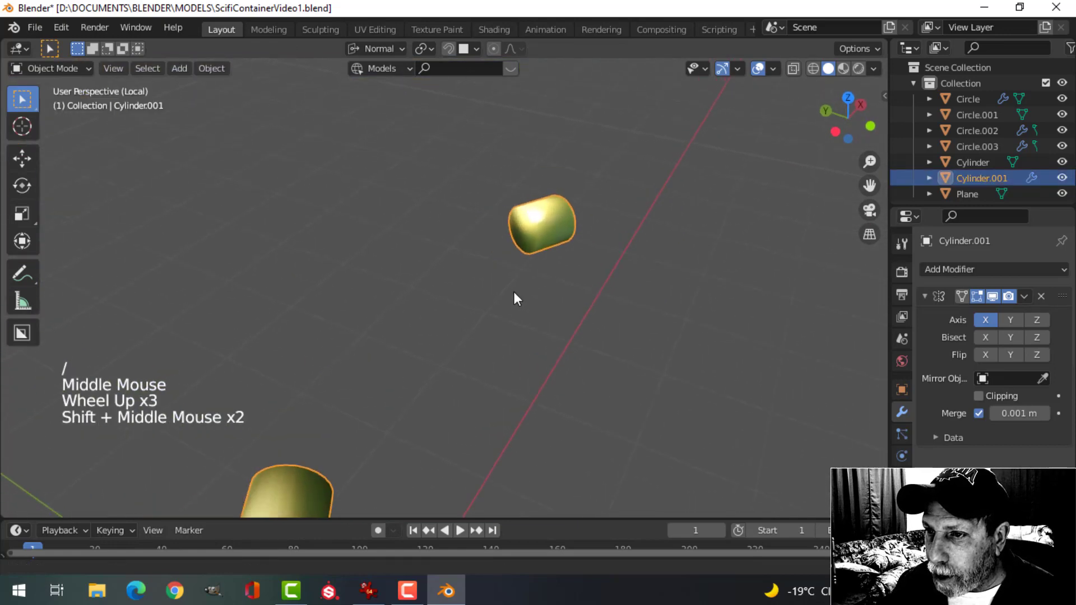
scroll(544, 220, "up", 3)
middle_click_drag(544, 220, 451, 324, "shift")
key("Tab")
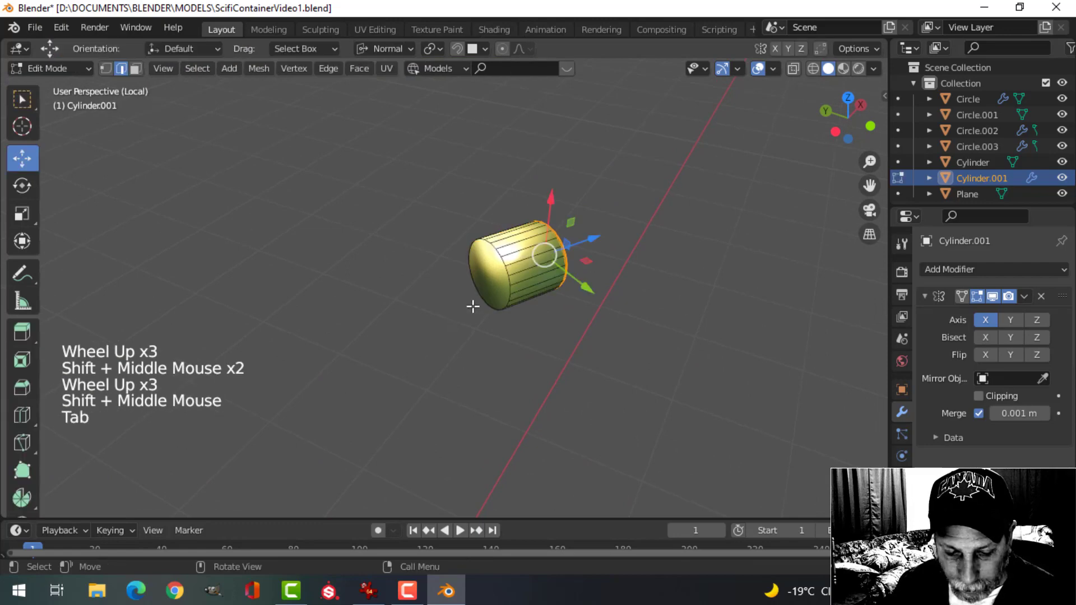
key("3")
left_click(493, 280)
key("x")
left_click(501, 271)
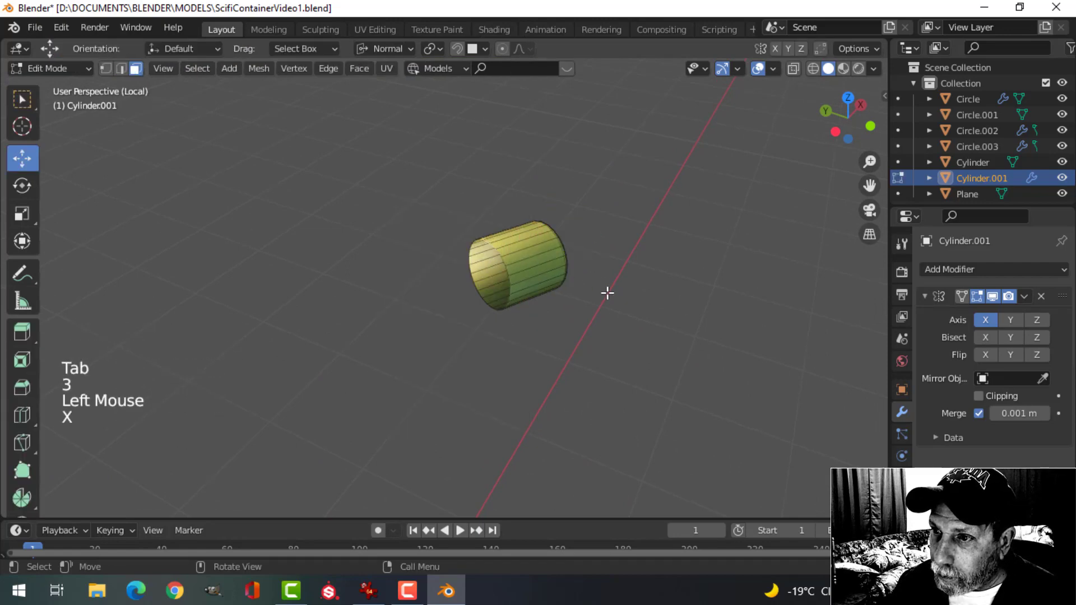
key("Tab")
middle_click_drag(608, 293, 252, 90)
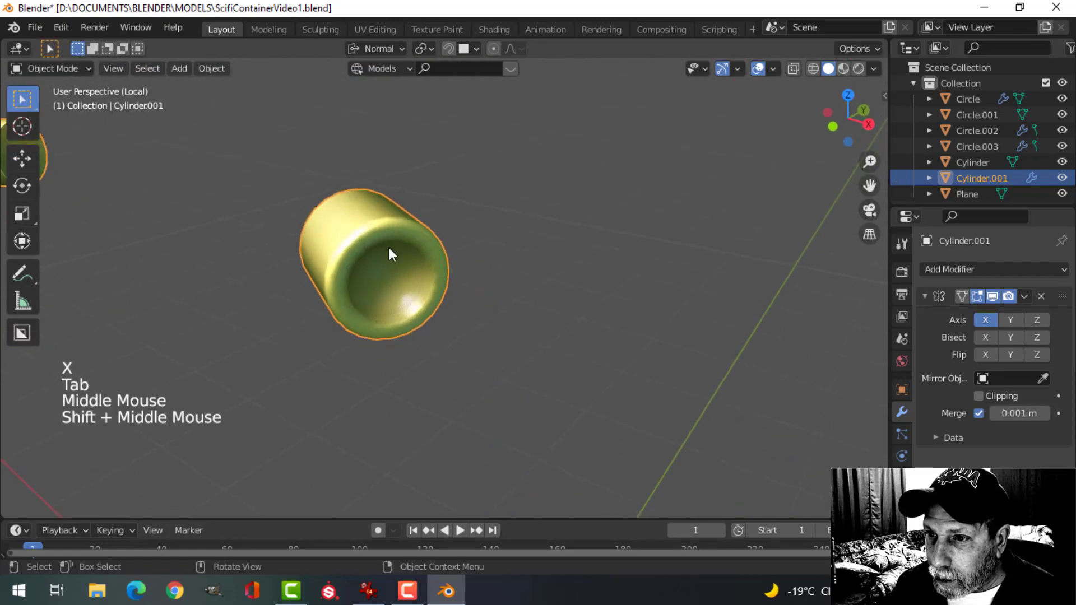
Add one edge loop around the inner wall of the peg's recess in Edit Mode
key("Tab")
scroll(439, 302, "up", 2)
middle_click_drag(435, 298, 441, 282)
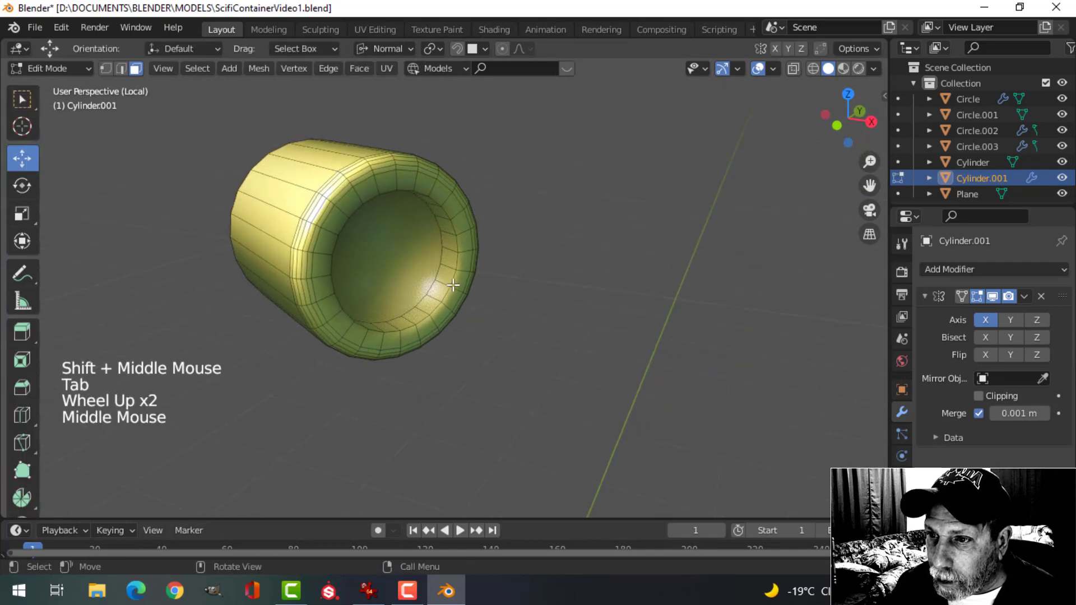
key("ctrl+r")
left_click(439, 278)
left_click(440, 279)
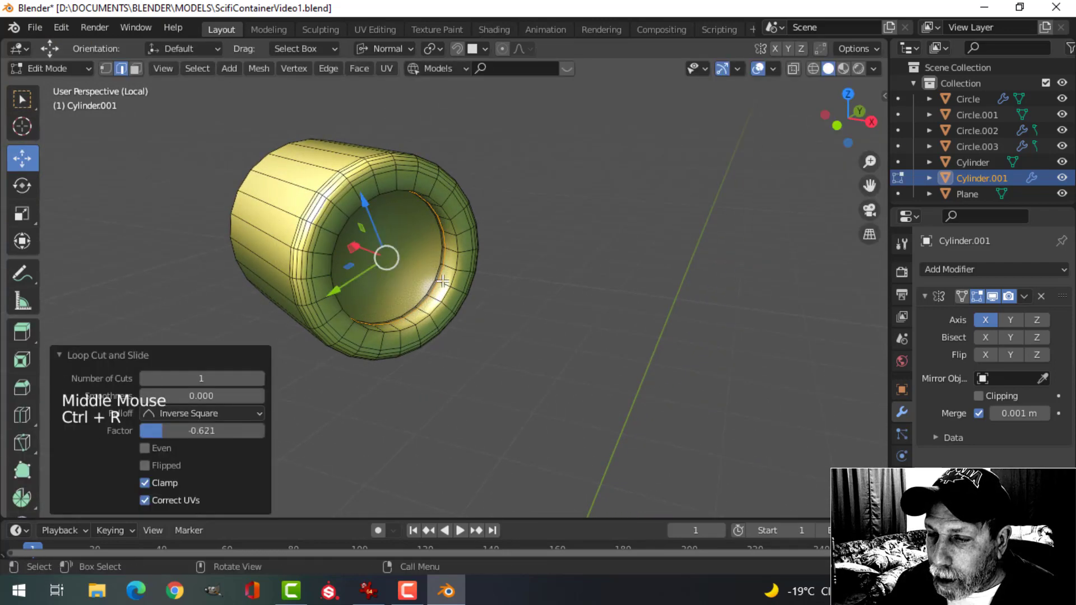
Delete the face at the bottom of the peg's recess to open the peg into a tube
key("3")
left_click(422, 267)
key("x")
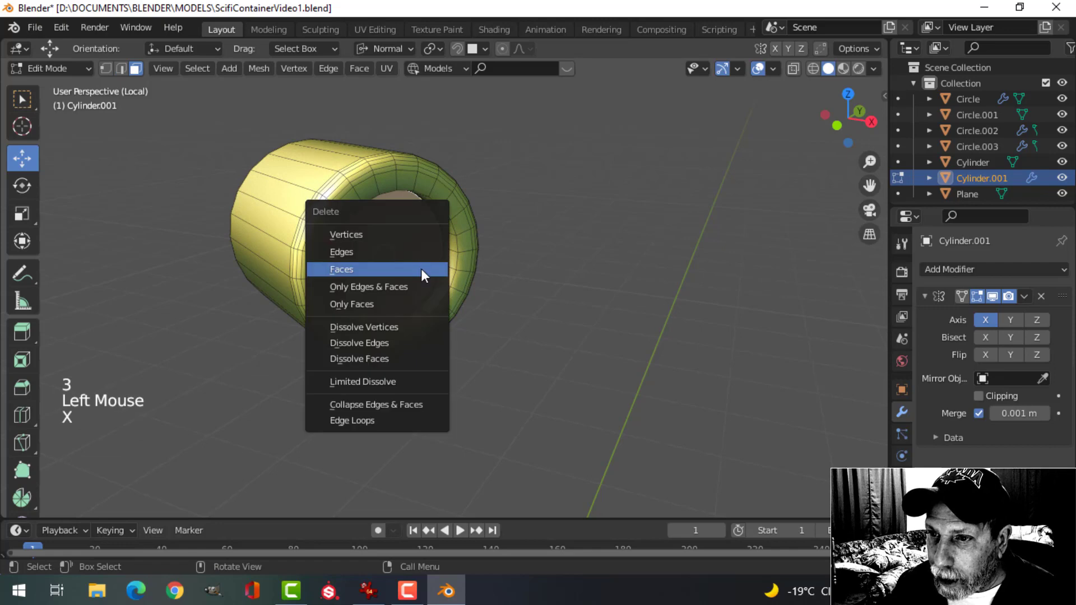
left_click(422, 268)
Dissolve the extra edge loop on the inner wall of the peg's opening
key("2")
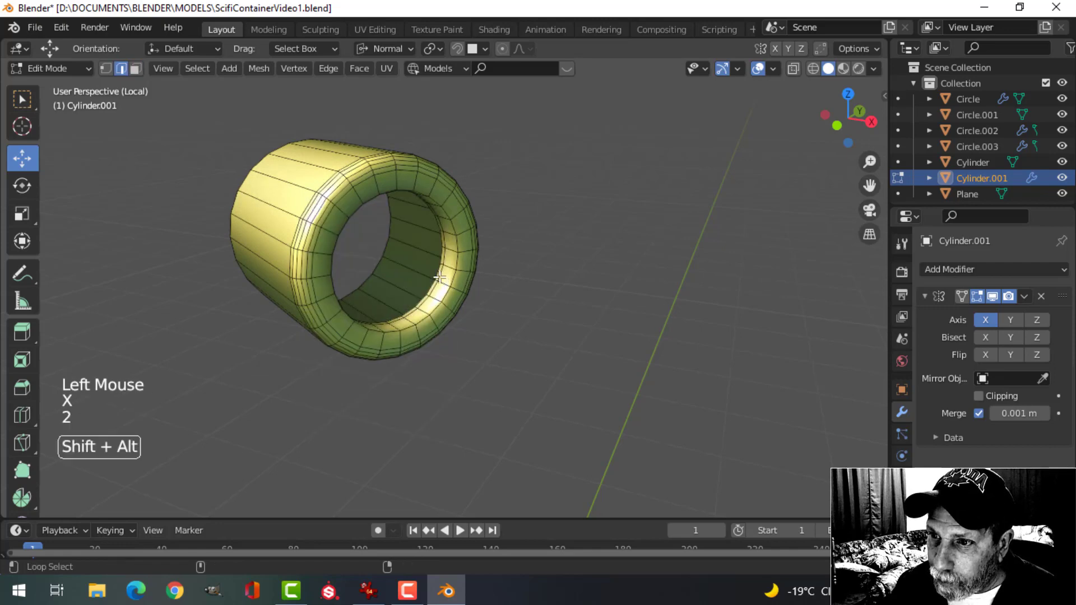
left_click(440, 278, "alt+shift")
key("x")
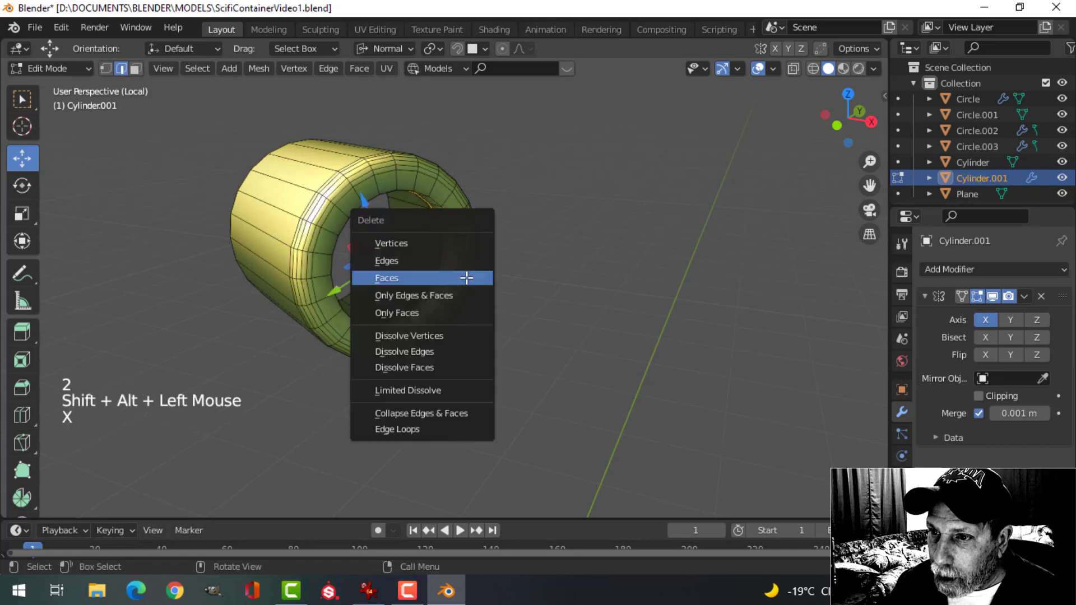
left_click(442, 351)
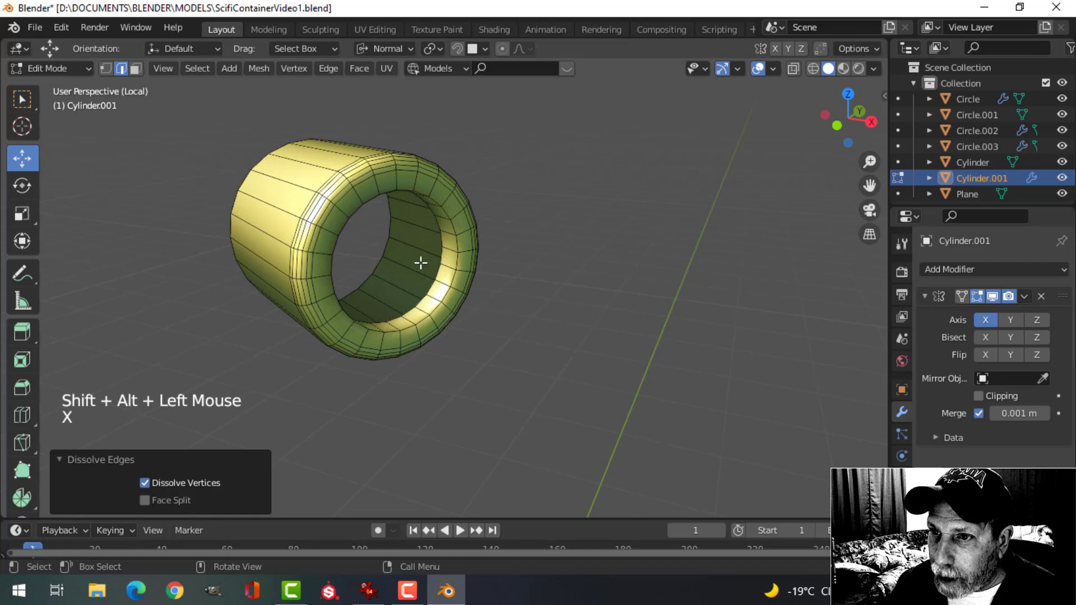
Dissolve the surplus bevel edge loops around the peg's outer rim, then return to Object Mode and deselect the peg
middle_click_drag(420, 263, 410, 259)
scroll(429, 270, "up", 2)
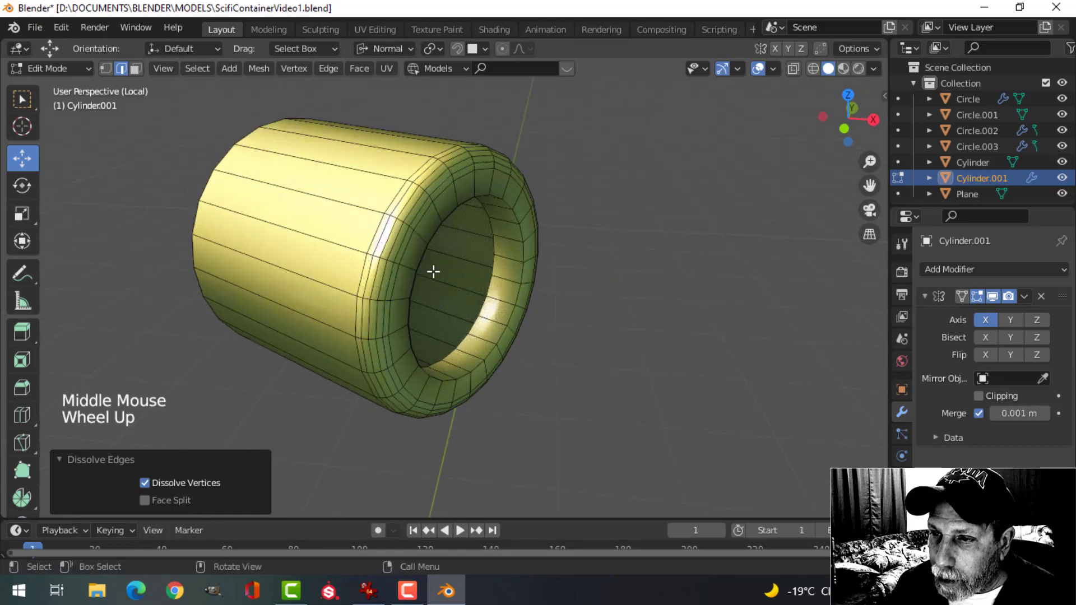
left_click(373, 156, "alt+shift")
left_click(380, 164, "alt+shift")
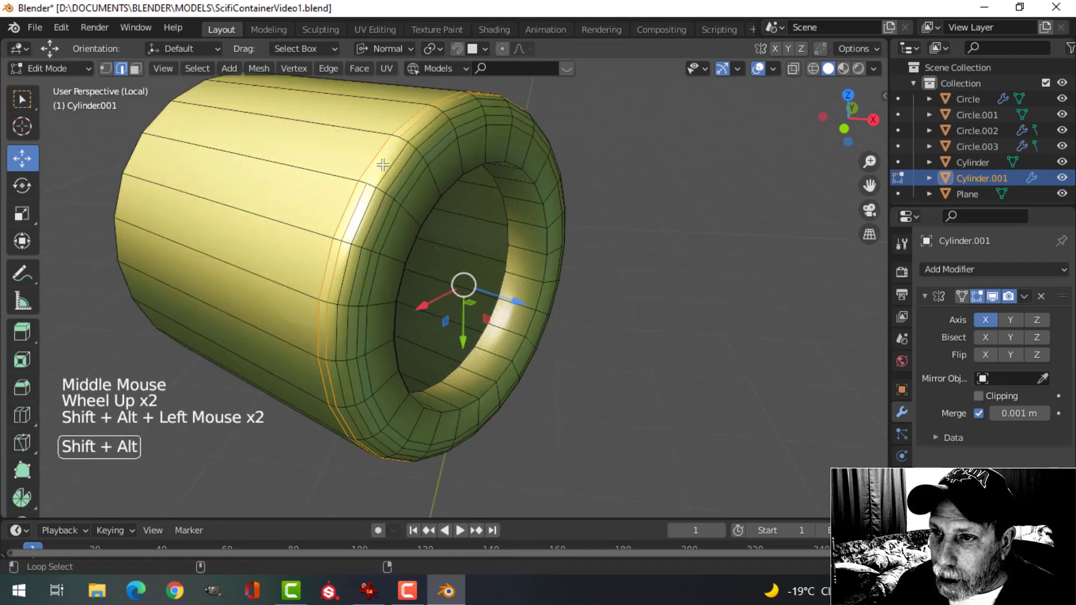
key("x")
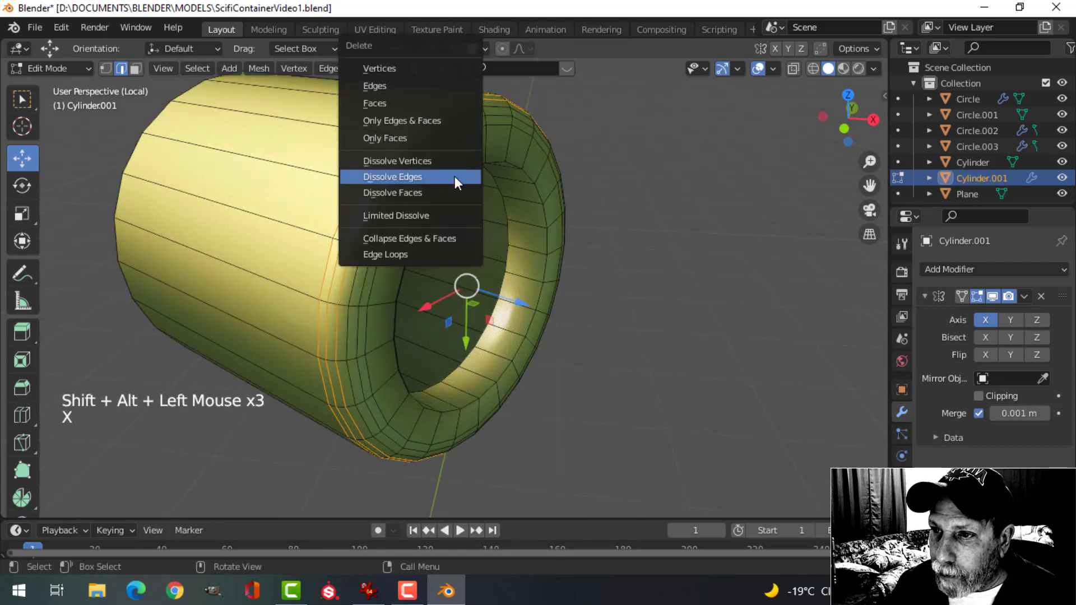
left_click(455, 176)
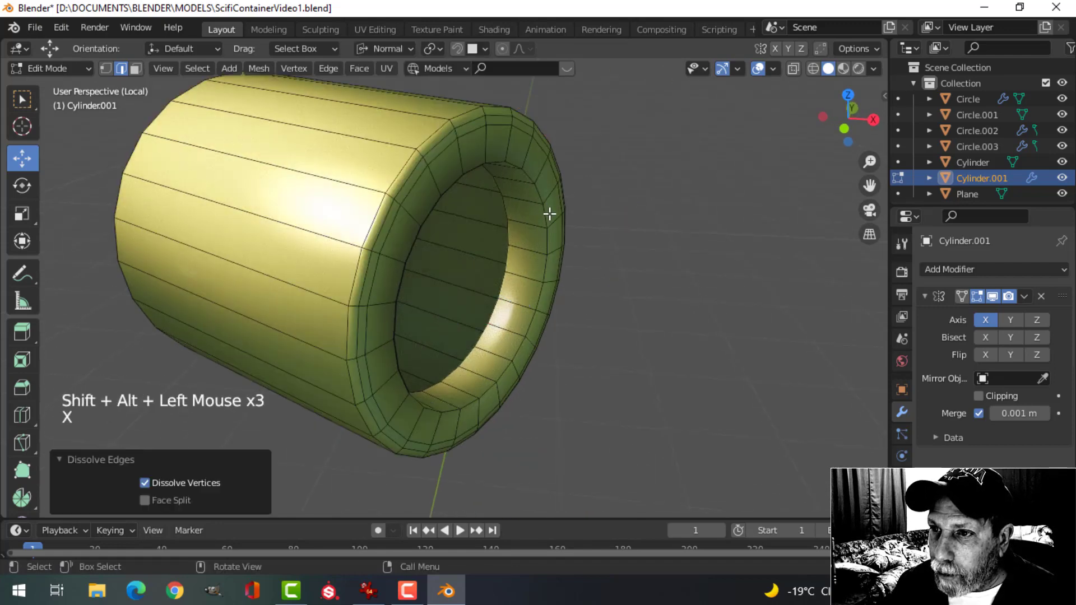
key("Tab")
scroll(581, 231, "down", 3)
key("alt+a")
middle_click_drag(581, 230, 442, 290)
Scale the edge loop on the peg's front rim to about 0.82 in Edit Mode
key("Tab")
scroll(478, 211, "up", 1)
scroll(480, 226, "up", 1)
left_click(335, 201, "alt+shift")
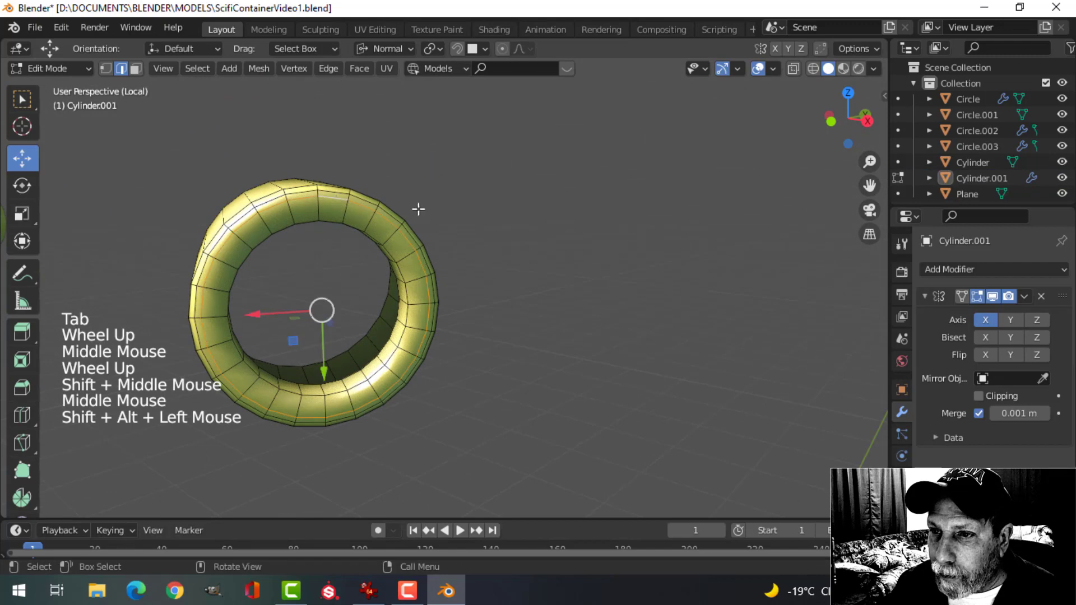
key("s")
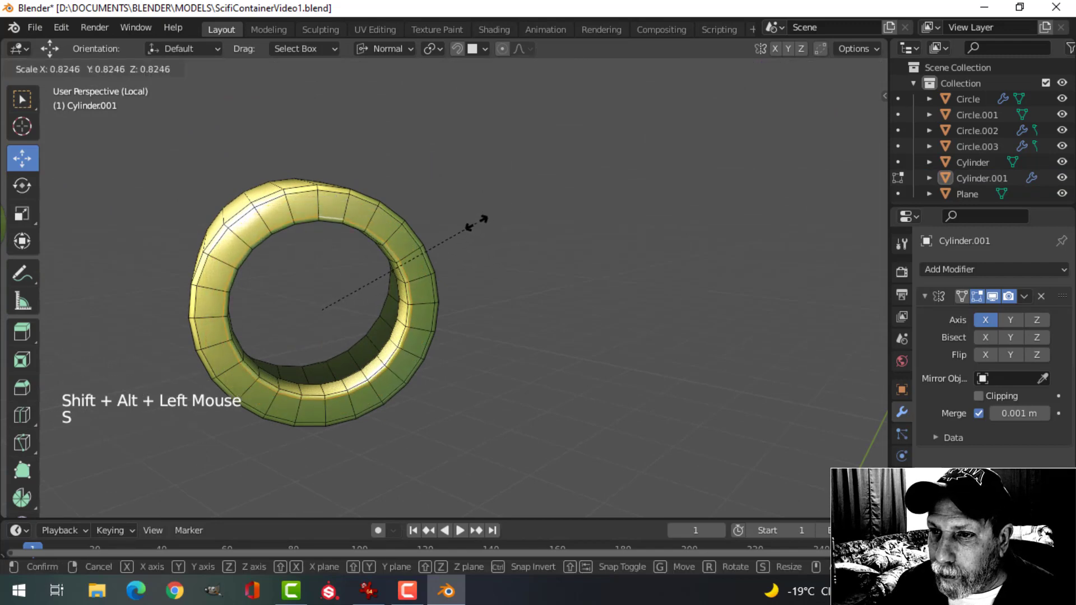
key("Tab")
Leave local view to bring the whole container back, with nothing selected
scroll(475, 230, "down", 3)
key("alt+a")
middle_click_drag(475, 235, 178, 159)
key("slash")
scroll(539, 267, "down", 3)
scroll(543, 275, "up", 2)
scroll(543, 275, "down", 4)
scroll(563, 300, "up", 3)
scroll(462, 261, "up", 2)
left_click(323, 229)
key("alt+a")
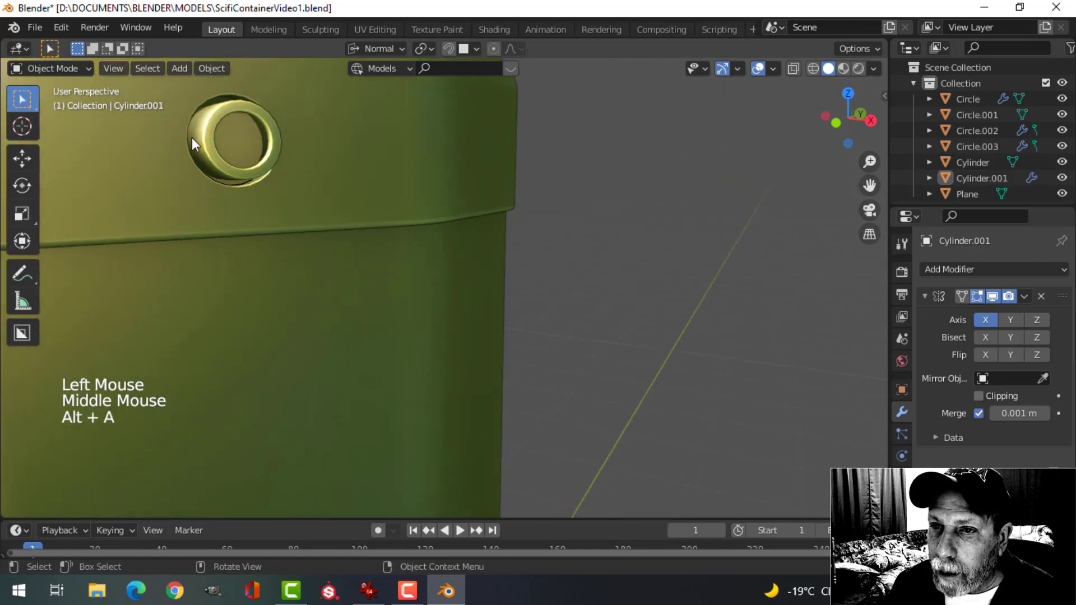
scroll(250, 168, "down", 2)
middle_click_drag(250, 169, 339, 237, "shift")
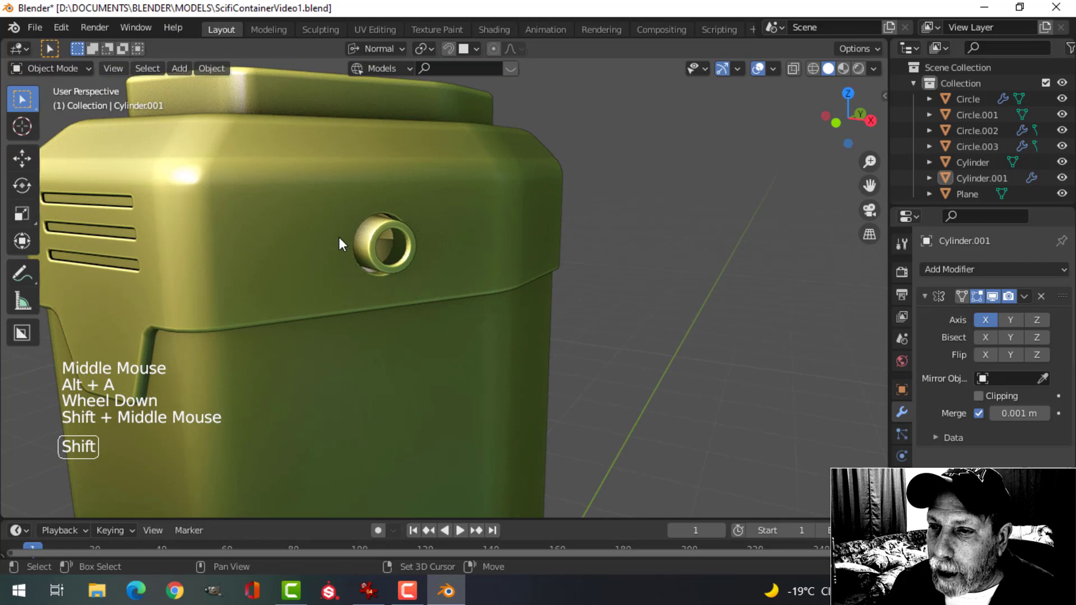
Snap the 3D cursor to the selected edge loop of the peg, then leave Edit Mode and deselect everything
left_click(384, 246)
key("Tab")
scroll(445, 246, "up", 2)
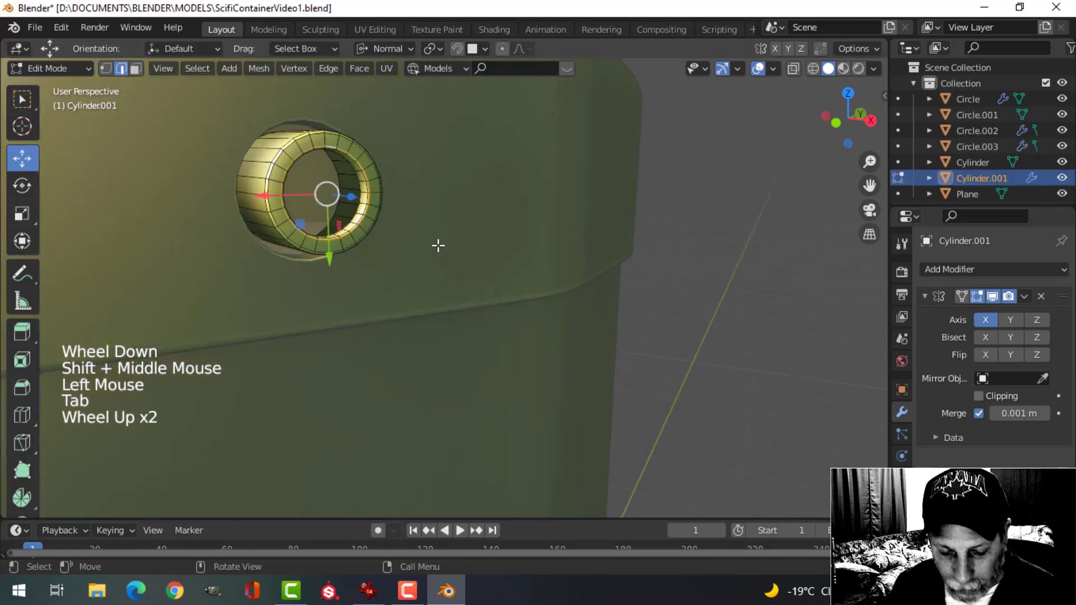
key("shift+s")
key("Tab")
scroll(462, 298, "down", 5)
key("alt+a")
middle_click_drag(463, 298, 507, 305)
middle_click_drag(507, 306, 486, 287)
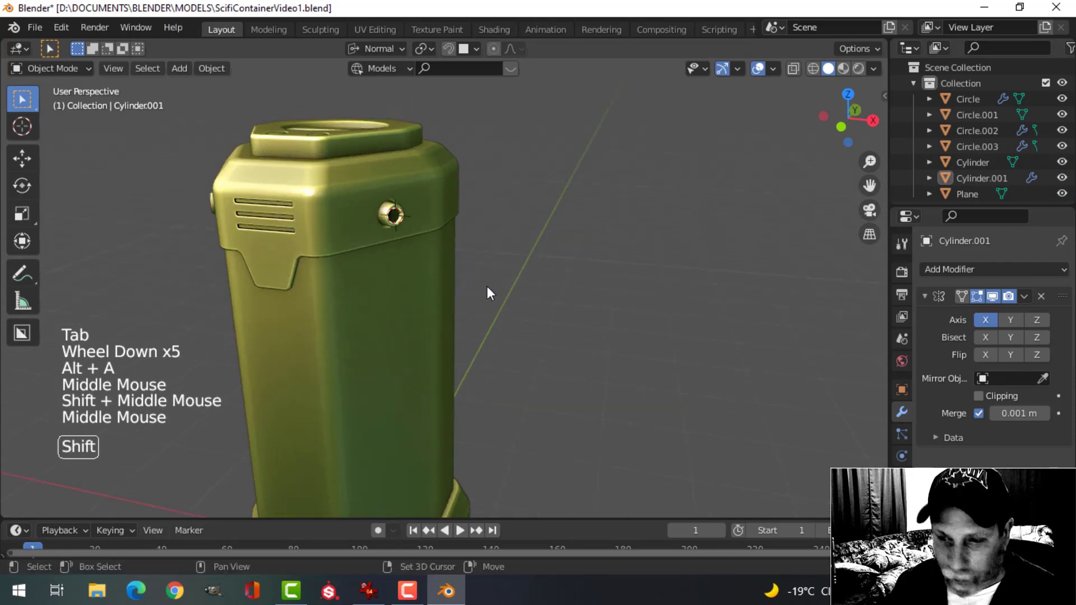
Add a Path curve at the 3D cursor on the peg and enter Edit Mode on it
key("shift+a")
mouse_move(453, 234)
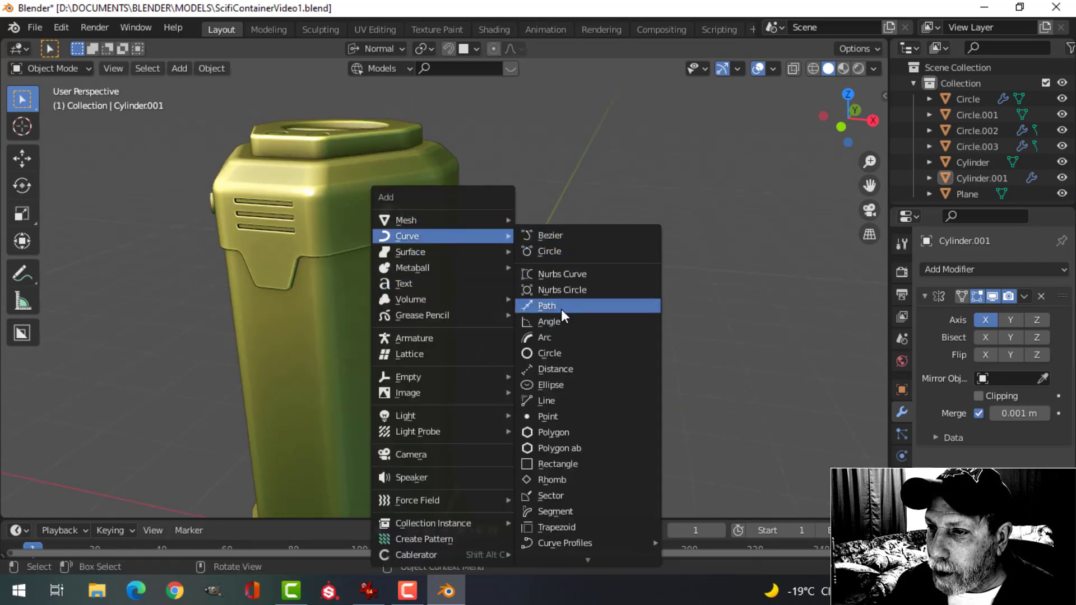
left_click(560, 308)
scroll(538, 303, "down", 3)
key("Tab")
middle_click_drag(530, 300, 543, 306)
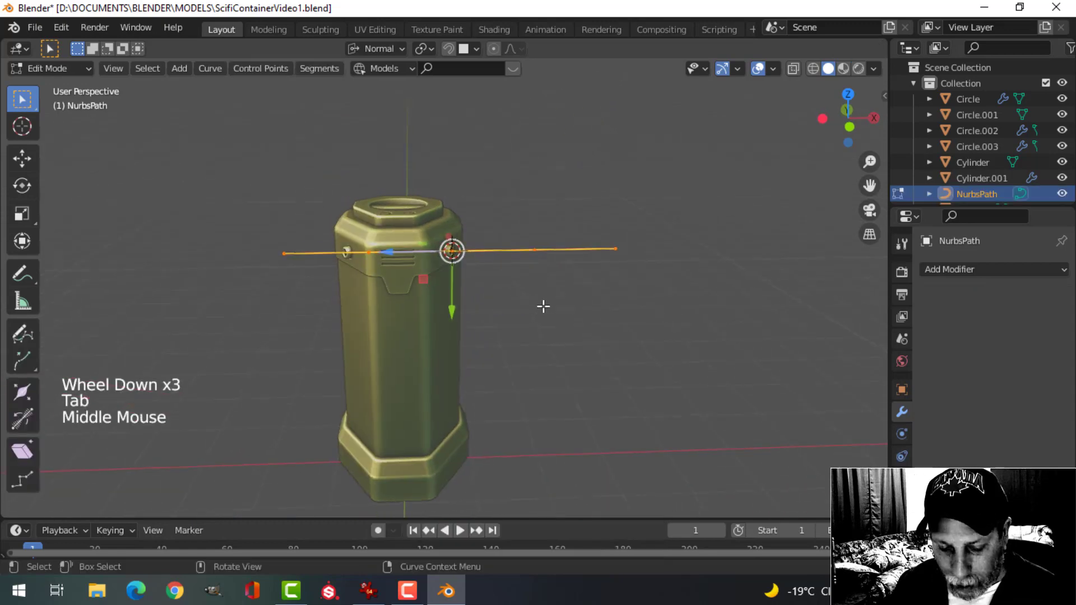
Switch the transform orientation to Global and rotate the path 90° around the Y axis so it stands vertical
left_click(378, 49)
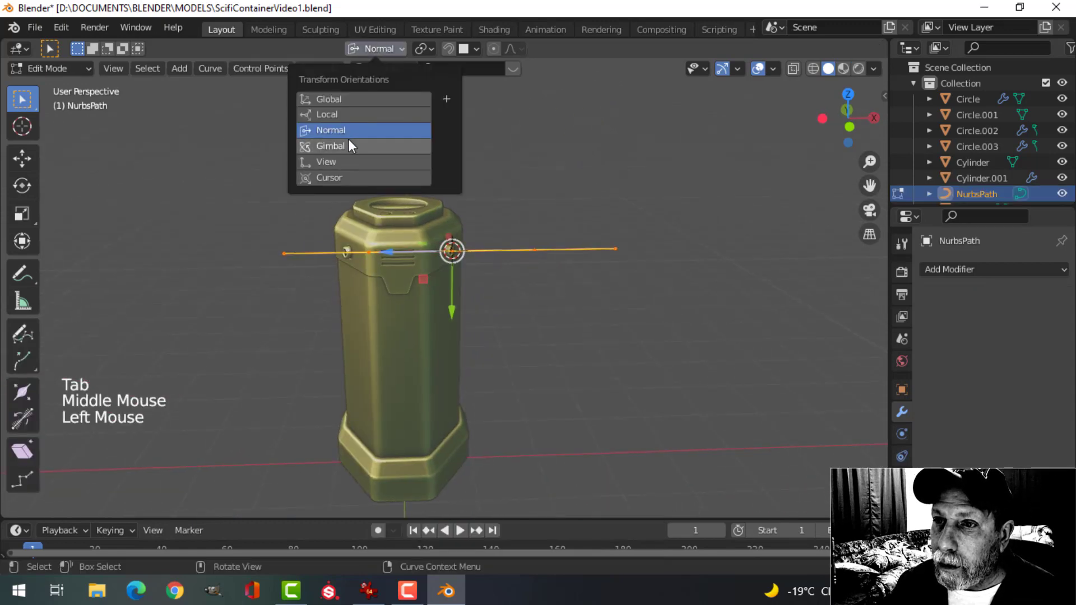
left_click(336, 100)
scroll(668, 245, "down", 2)
middle_click_drag(668, 245, 598, 259)
scroll(587, 263, "up", 1)
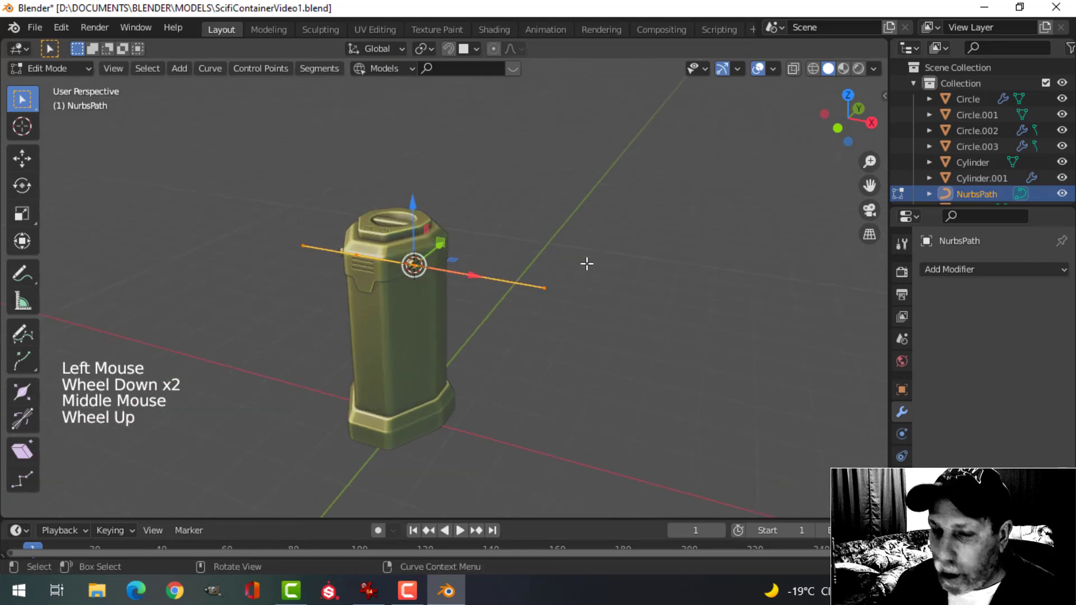
key("r")
key("Return")
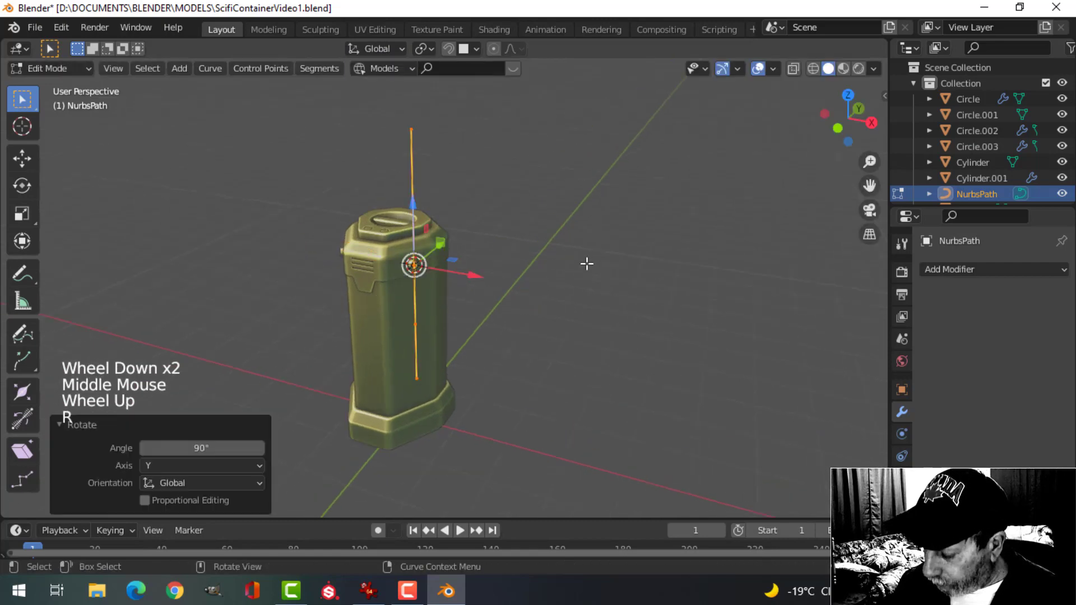
In front view, scale the path to 0.708 and move it so it hangs from the peg down along the container
key("KP_1")
scroll(586, 265, "up", 4)
key("g")
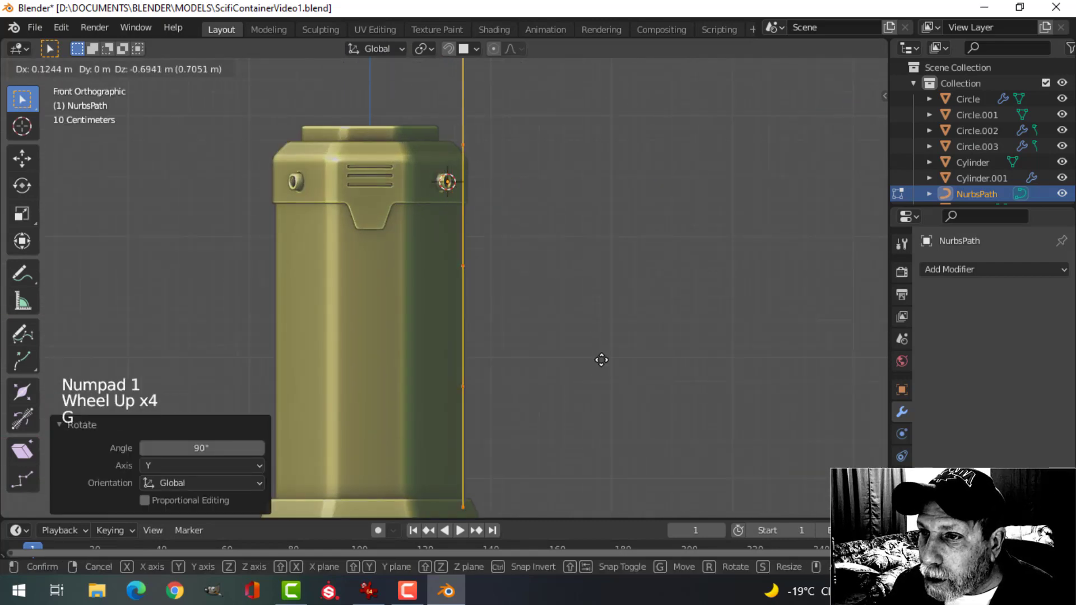
left_click(603, 428)
key("s")
left_click(600, 395)
key("g")
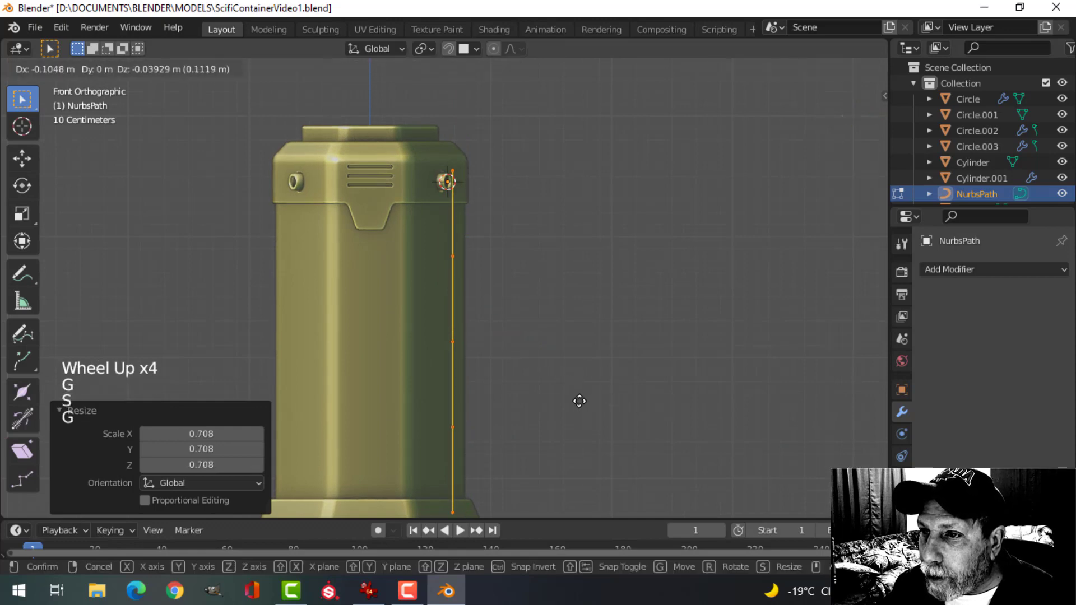
left_click(571, 413)
In top view, move the path's bottom control point about 0.47 m in X and 0.74 m in Y, around the container's side
middle_click_drag(571, 413, 427, 360)
scroll(561, 358, "down", 2)
left_click(419, 372)
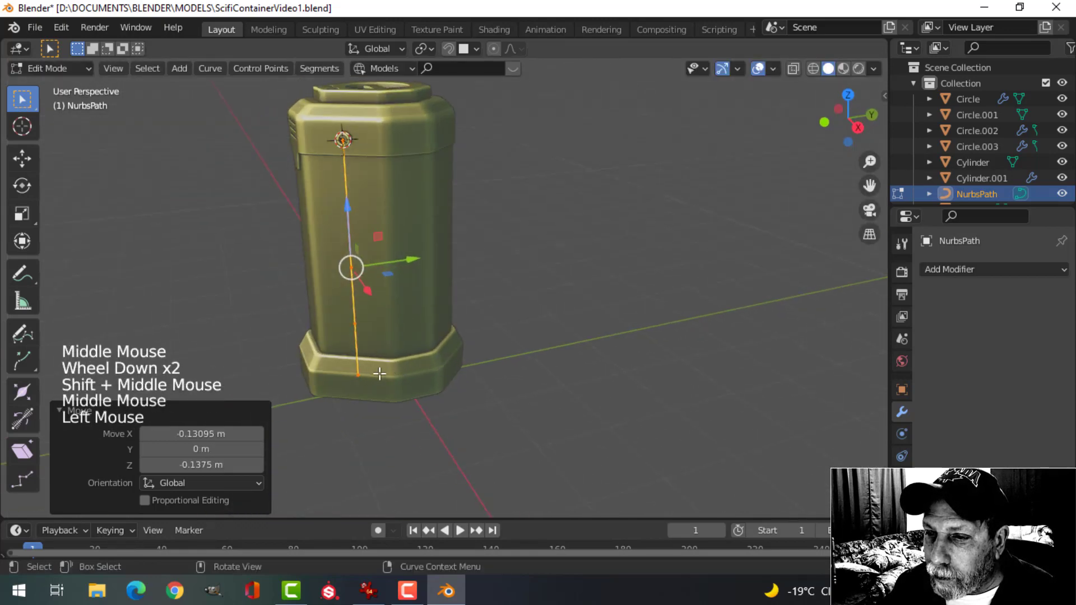
left_click(510, 357)
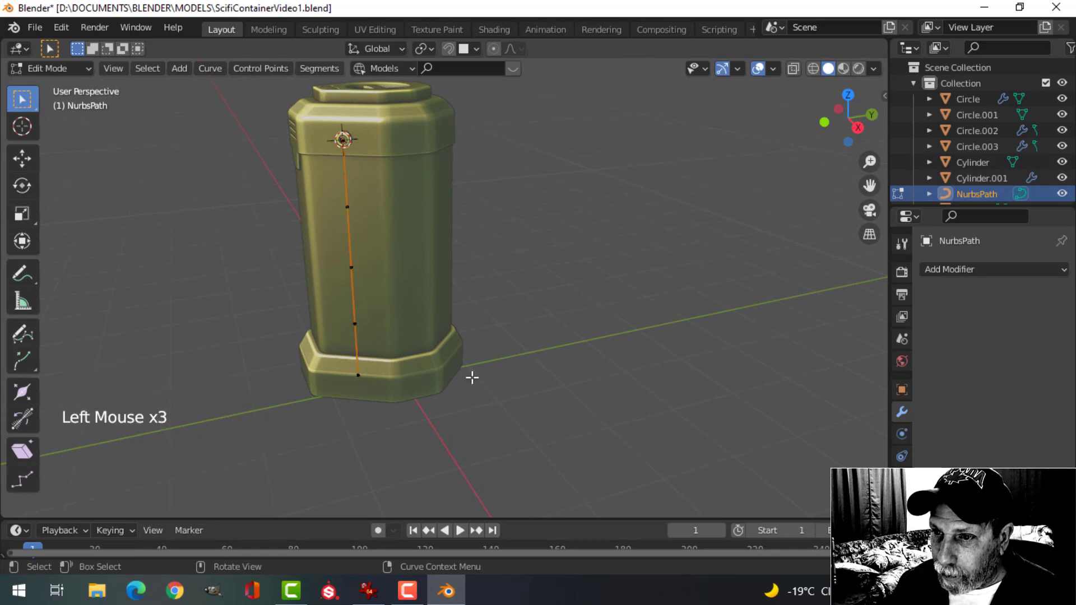
key("KP_7")
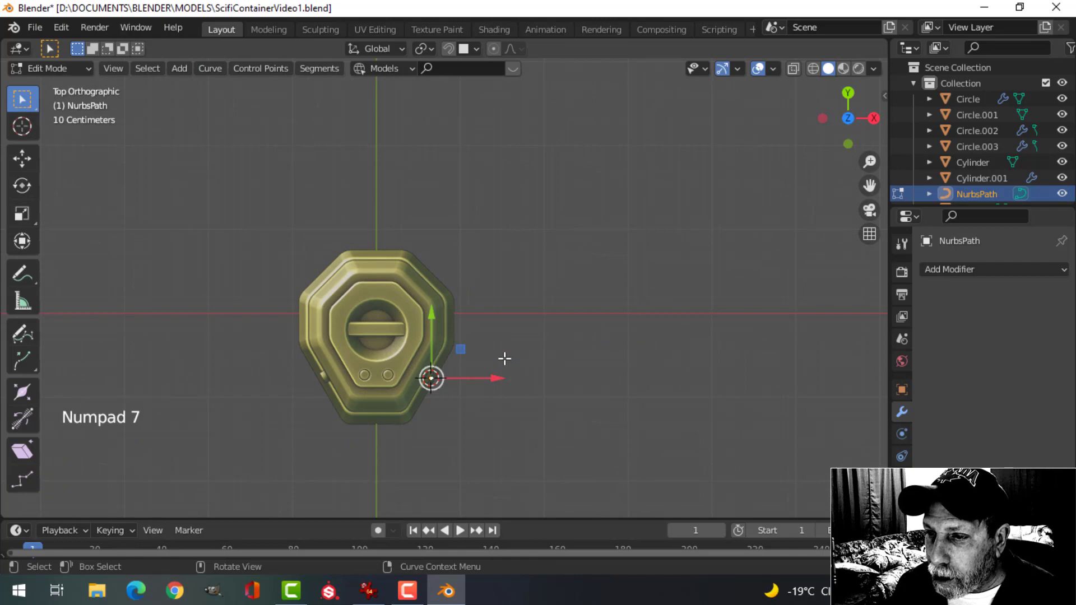
key("g")
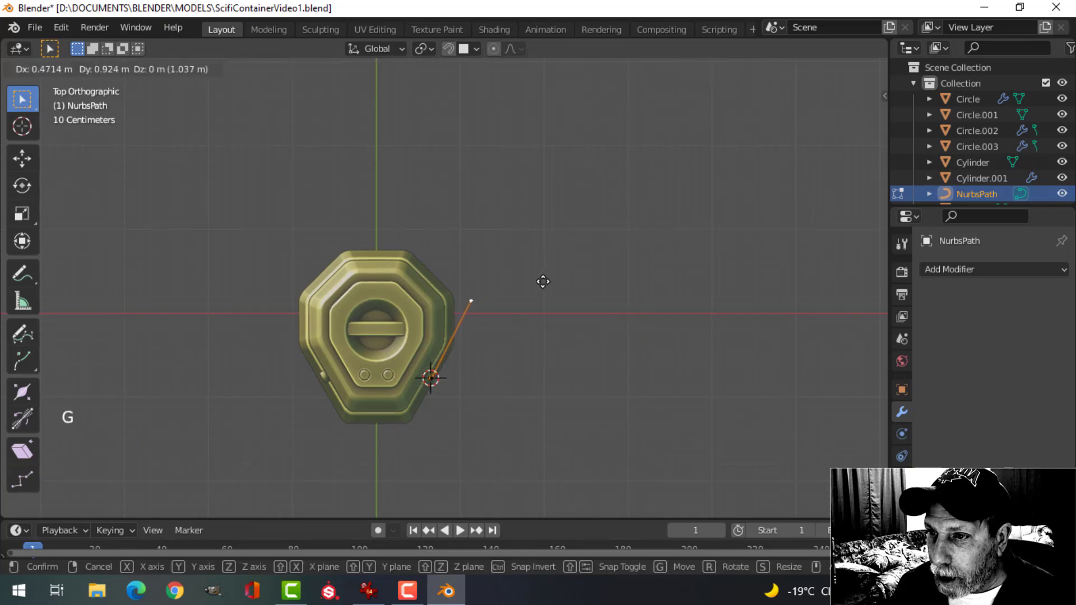
left_click(547, 297)
Extrude the path's lower end about -0.39 m in X, 0.43 m in Y and -0.12 m in Z, continuing it around the container
middle_click_drag(603, 305, 460, 262)
middle_click_drag(567, 279, 454, 232)
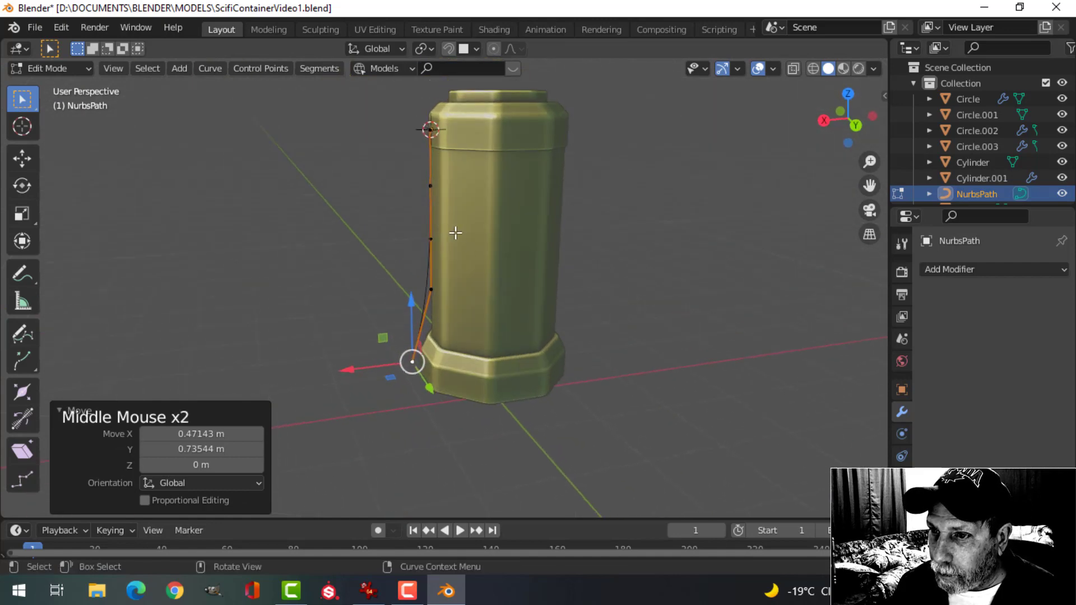
middle_click_drag(525, 318, 656, 209, "shift")
key("e")
left_click(581, 318)
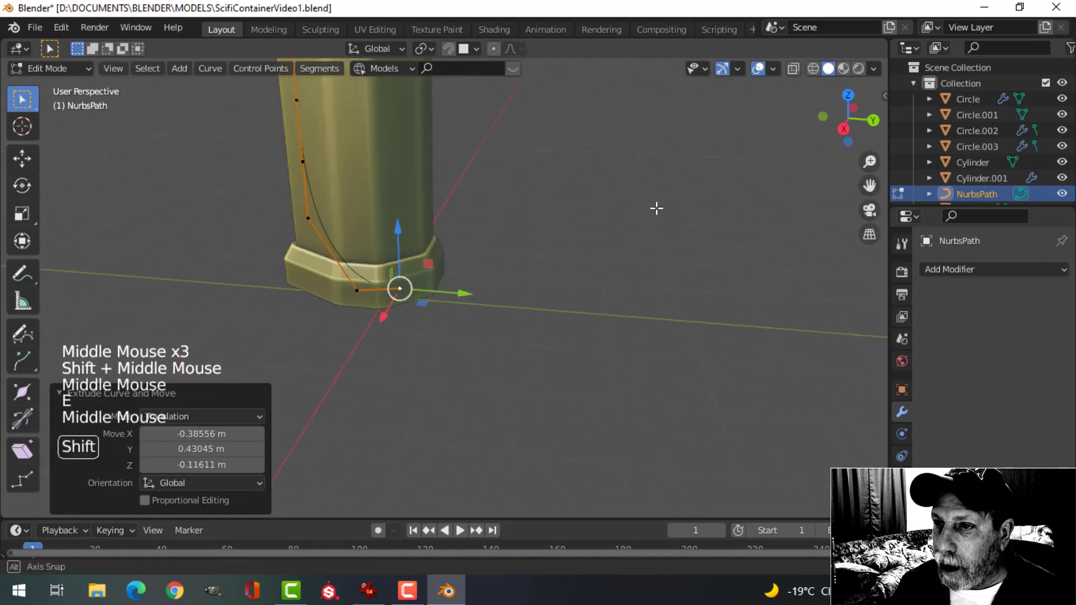
Select the last two control points at the path's lower end and raise them along Z
middle_click_drag(442, 320, 485, 288)
left_click(368, 296, "shift")
left_click_drag(386, 268, 395, 202)
middle_click_drag(395, 203, 482, 301)
Move the path's lower end control point outward from the container, then return to Object Mode
scroll(482, 301, "up", 2)
key("alt+a")
middle_click_drag(463, 247, 509, 281)
left_click(456, 218)
key("g")
left_click(482, 296)
scroll(428, 280, "down", 4)
key("Tab")
middle_click_drag(428, 280, 469, 261)
scroll(490, 286, "down", 2)
scroll(572, 283, "up", 3)
key("Tab")
key("Tab")
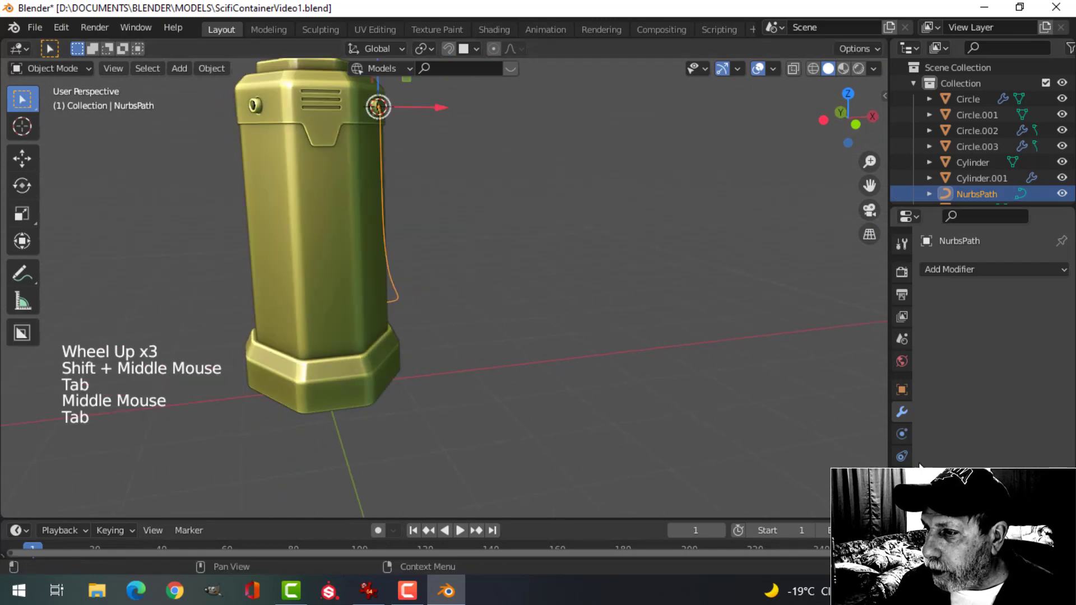
Turn the path into a tube by giving its curve geometry a round bevel with a depth of 0.032 m
left_click(902, 477)
scroll(958, 449, "down", 7)
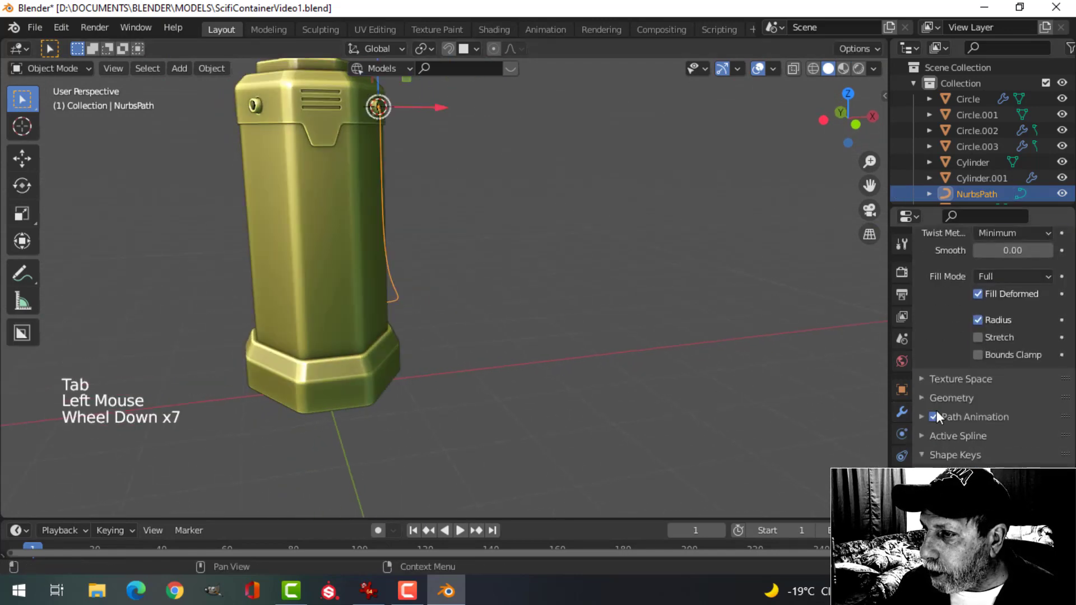
left_click(937, 398)
scroll(952, 414, "down", 4)
mouse_move(1019, 414)
left_mouse_down("shift")
mouse_move(1030, 414)
mouse_move(1012, 413)
left_mouse_up("shift")
middle_click_drag(721, 274, 650, 412)
scroll(629, 285, "up", 3)
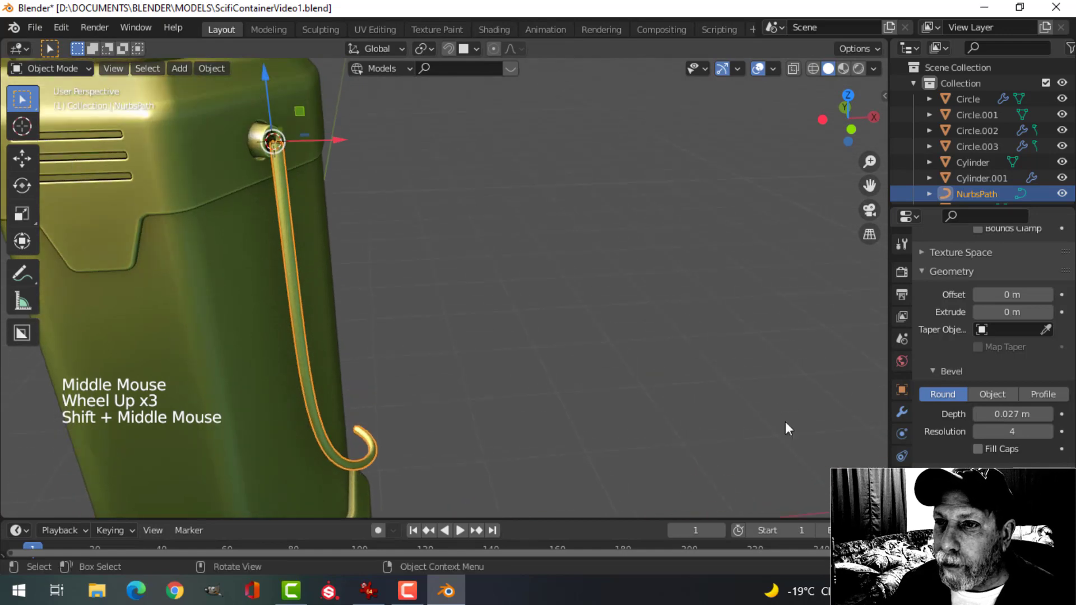
left_click_drag(1014, 414, 1031, 414, "shift")
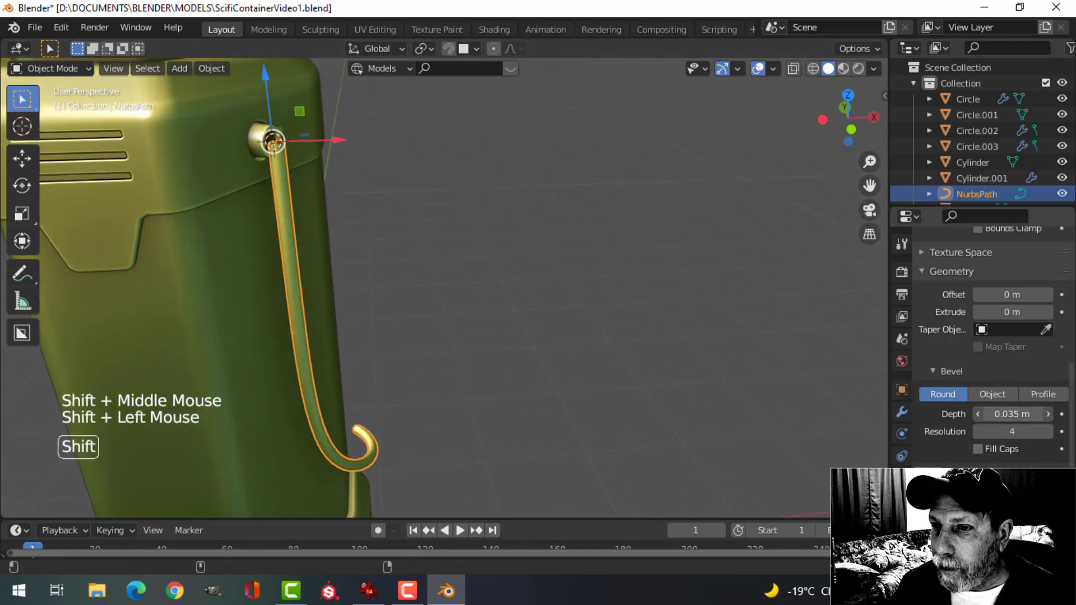
In Edit Mode, select all of the path's control points and move them outward along X, away from the peg
scroll(307, 142, "down", 2)
middle_click_drag(307, 142, 416, 231)
scroll(462, 207, "up", 3)
key("Tab")
key("alt+a")
left_click(417, 233)
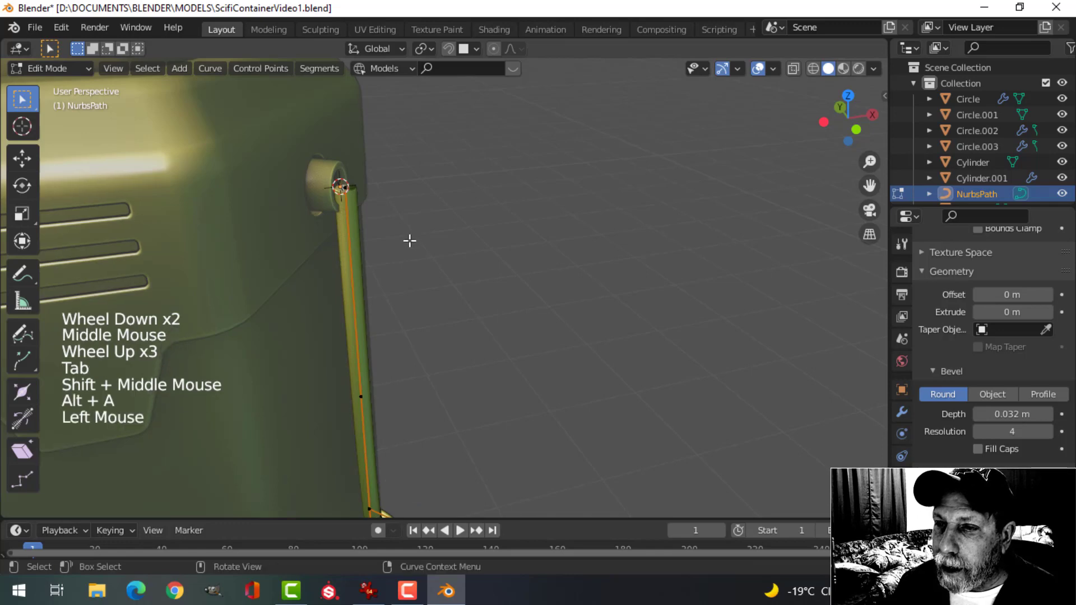
key("a")
scroll(437, 255, "down", 2)
scroll(493, 355, "down", 1)
left_click_drag(492, 355, 524, 357)
middle_click_drag(523, 357, 358, 291)
In top view, extrude the path's upper end control point twice so the tube bends into the hollow peg
key("alt+a")
left_click(393, 302)
left_click(472, 280)
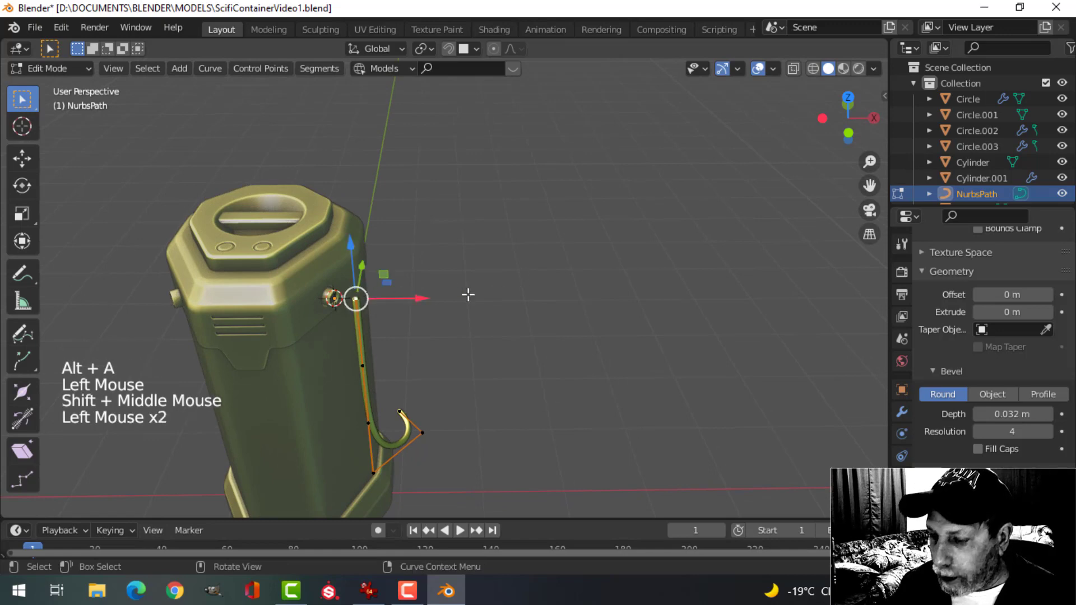
key("KP_7")
scroll(521, 286, "down", 1)
scroll(468, 392, "up", 4)
middle_click_drag(468, 392, 528, 163, "shift")
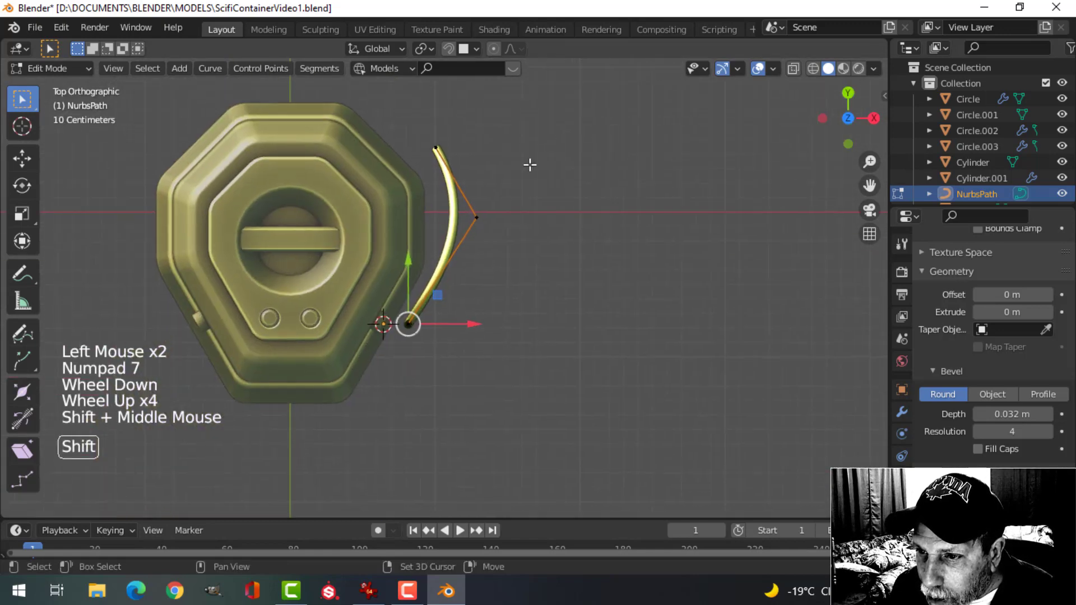
scroll(466, 312, "up", 3)
middle_click_drag(466, 312, 531, 295, "shift")
scroll(497, 269, "up", 3)
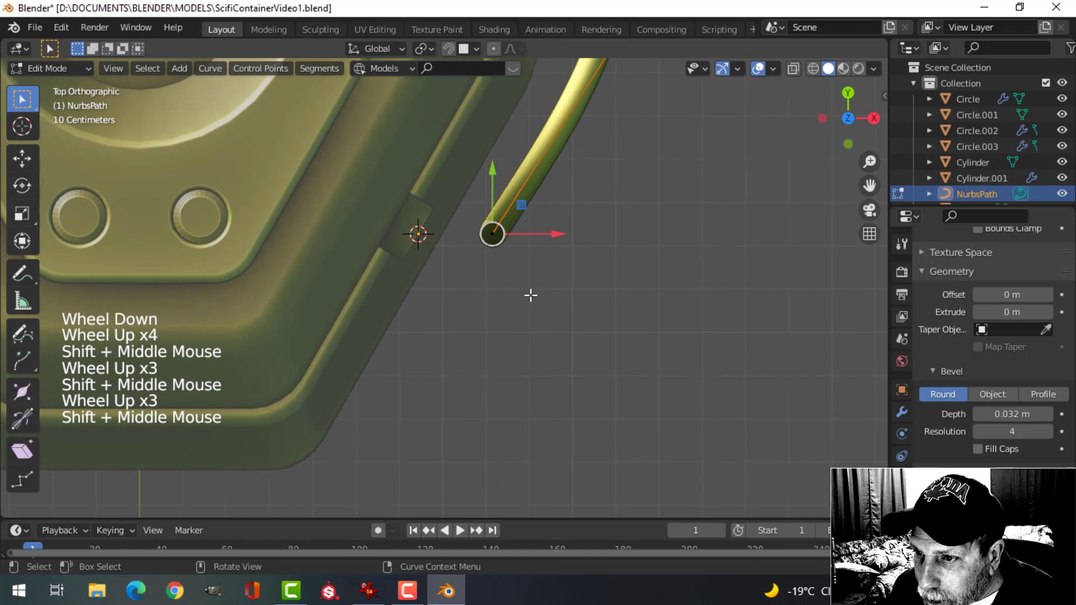
key("e")
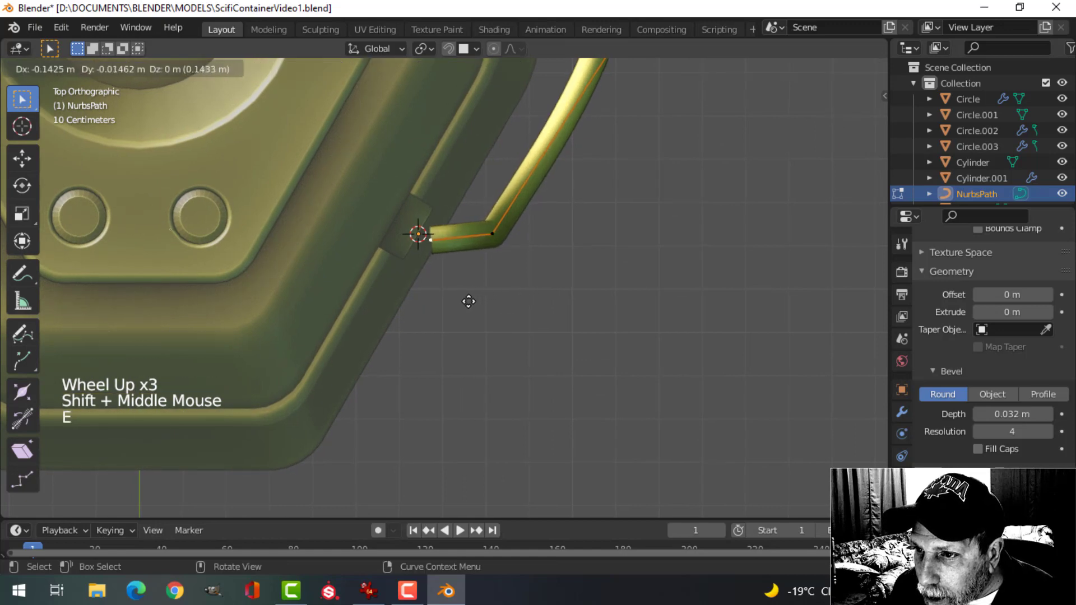
right_click(468, 301)
key("e")
left_click(422, 280)
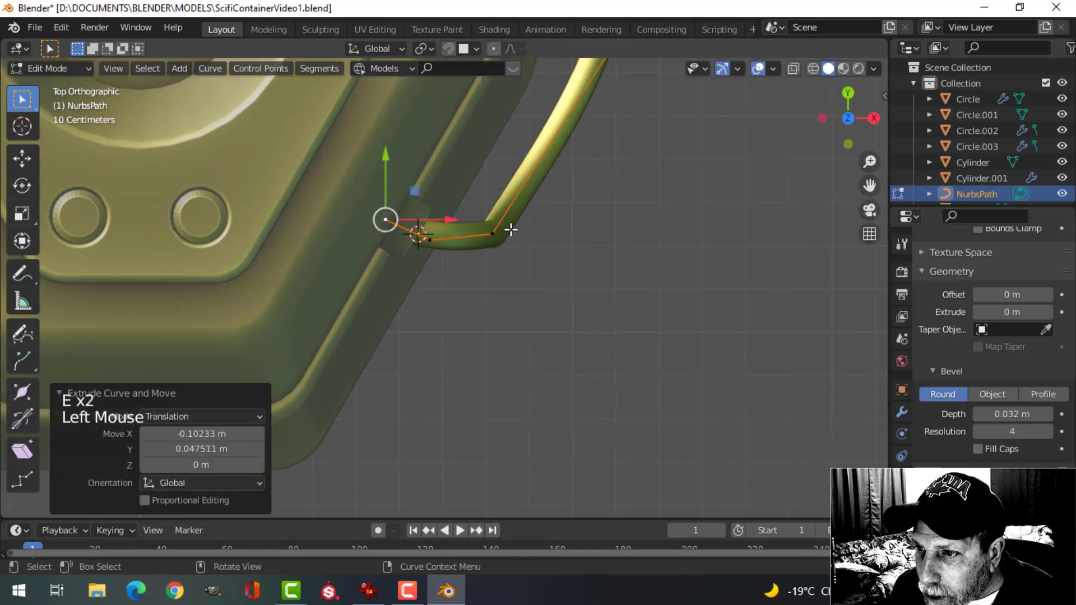
Leave Edit Mode, deselect the tube and examine how it enters the peg and runs around the container
left_click(496, 232)
middle_click_drag(569, 297, 324, 336)
scroll(507, 223, "down", 5)
scroll(506, 223, "up", 1)
scroll(554, 298, "up", 3)
key("Tab")
scroll(556, 293, "down", 3)
scroll(556, 293, "down", 1)
key("alt+a")
scroll(563, 326, "down", 4)
scroll(563, 291, "up", 1, "shift")
middle_click_drag(493, 392, 260, 335, "shift")
In top view, extrude the tube's lower end about -0.67 m in X and 0.36 m in Y, towards the container's back
left_click(322, 261)
scroll(390, 298, "up", 2)
scroll(390, 298, "up", 1)
middle_click_drag(390, 298, 445, 360, "shift")
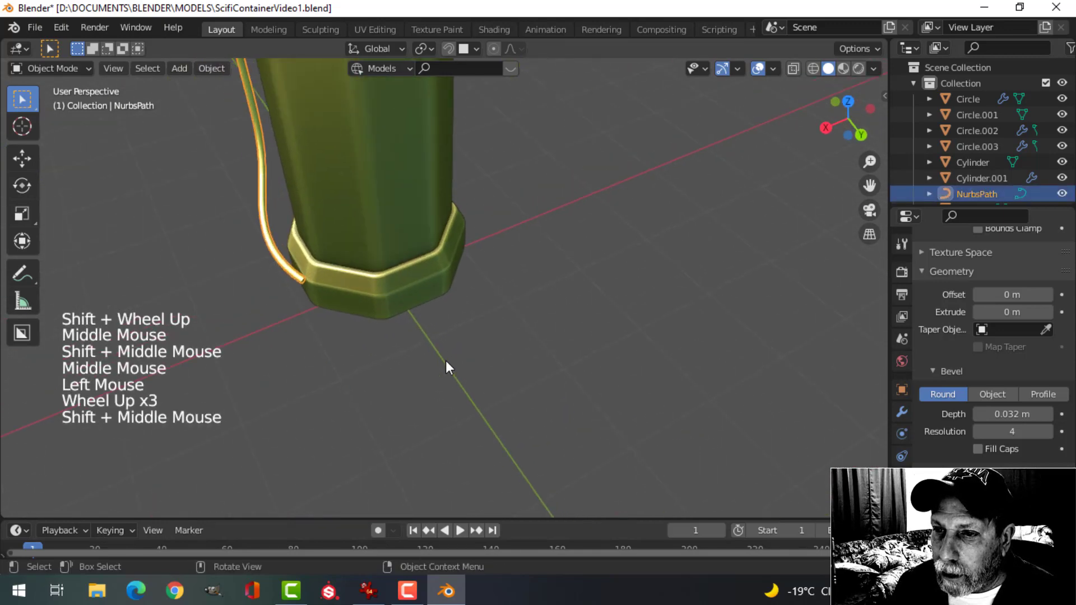
key("Tab")
left_click(476, 290)
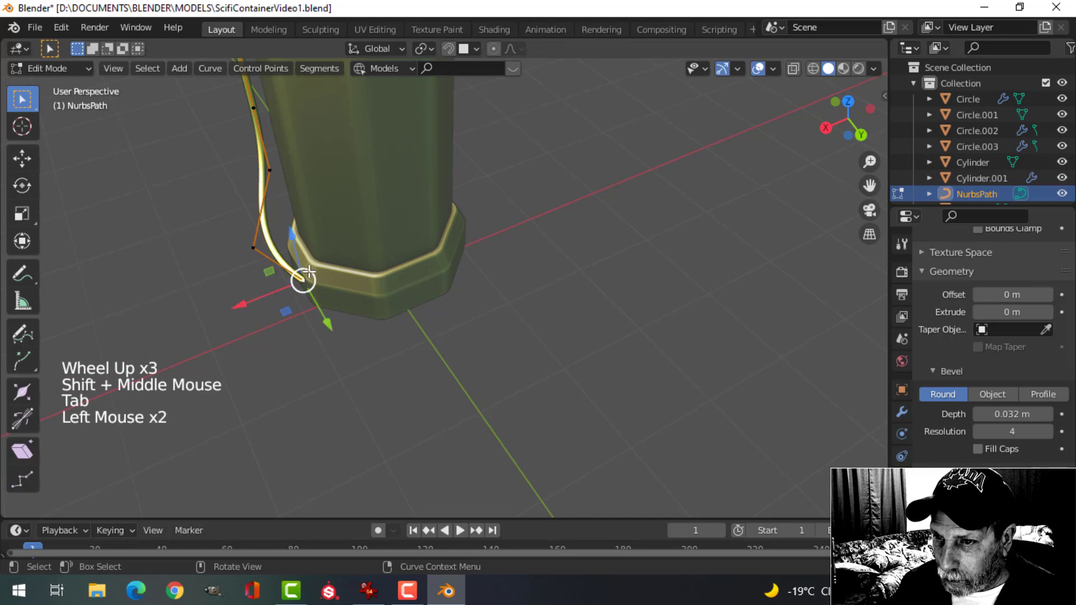
key("KP_7")
scroll(549, 314, "down", 3)
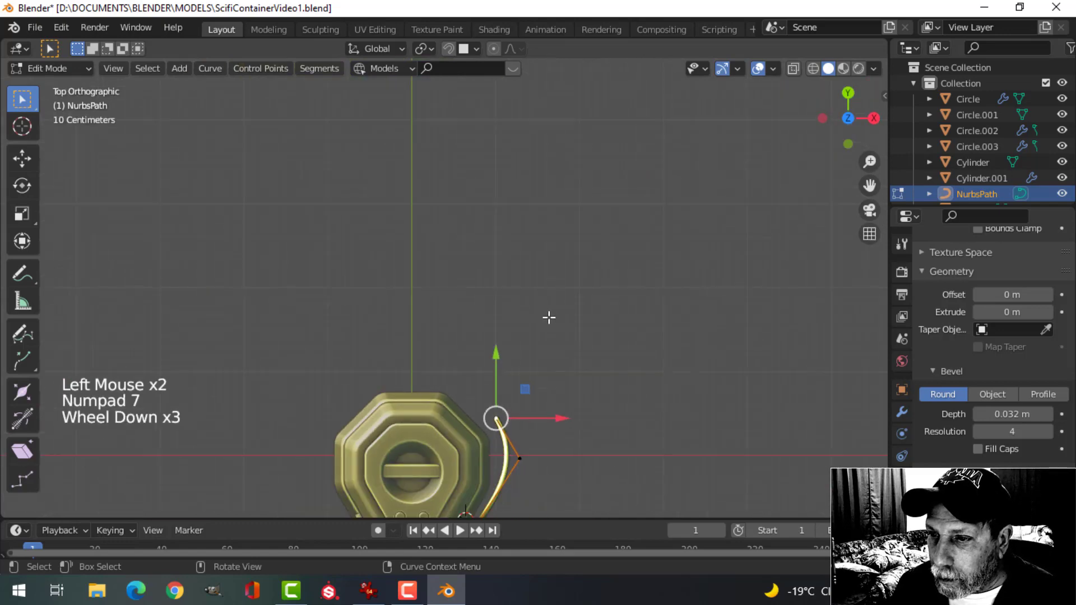
key("e")
left_click(514, 274)
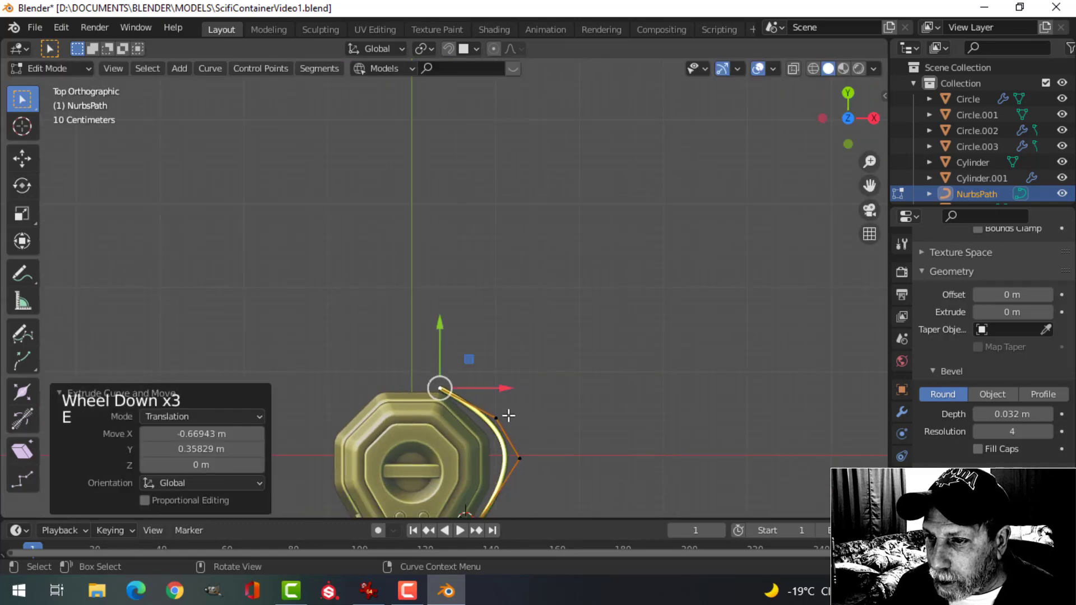
Move the two control points before the lower end so the tube curves around the container's side, then leave Edit Mode and deselect
left_click(508, 415)
key("g")
left_click(512, 381)
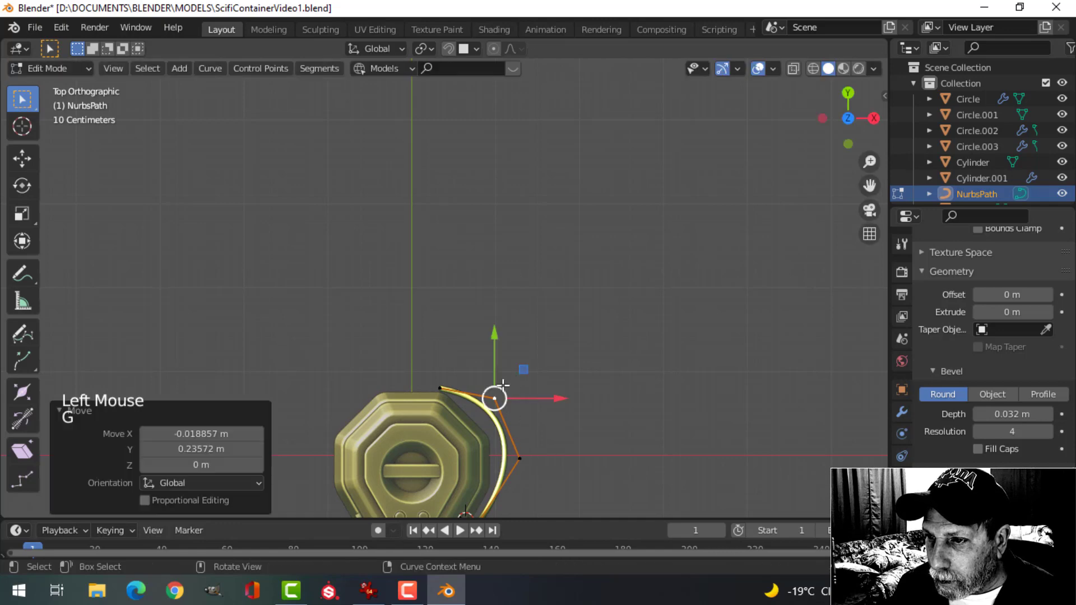
key("g")
key("Escape")
left_click(515, 454)
key("g")
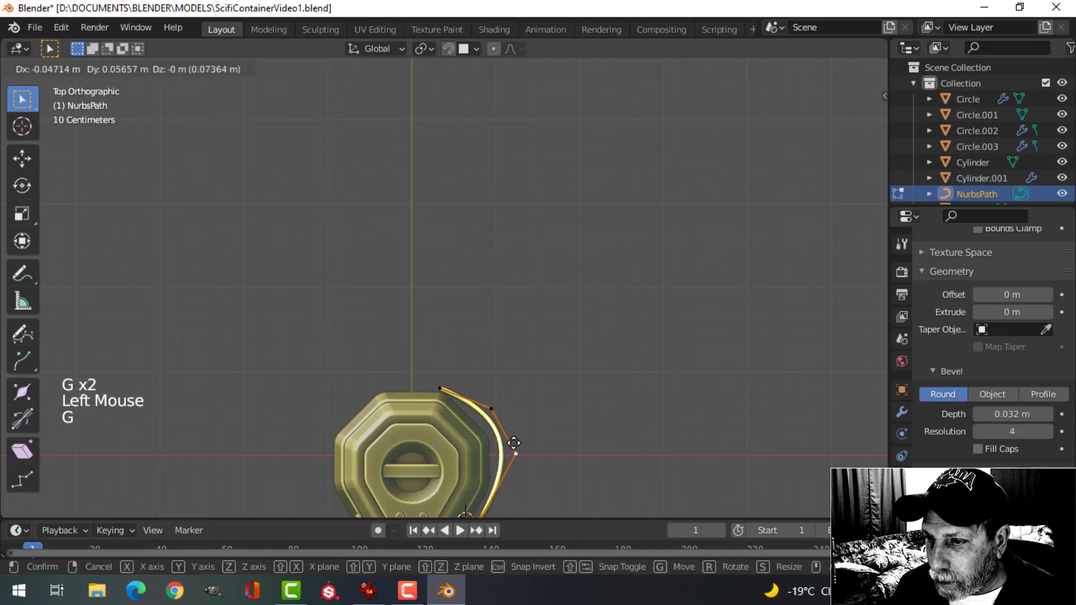
left_click(511, 470)
scroll(507, 478, "down", 4)
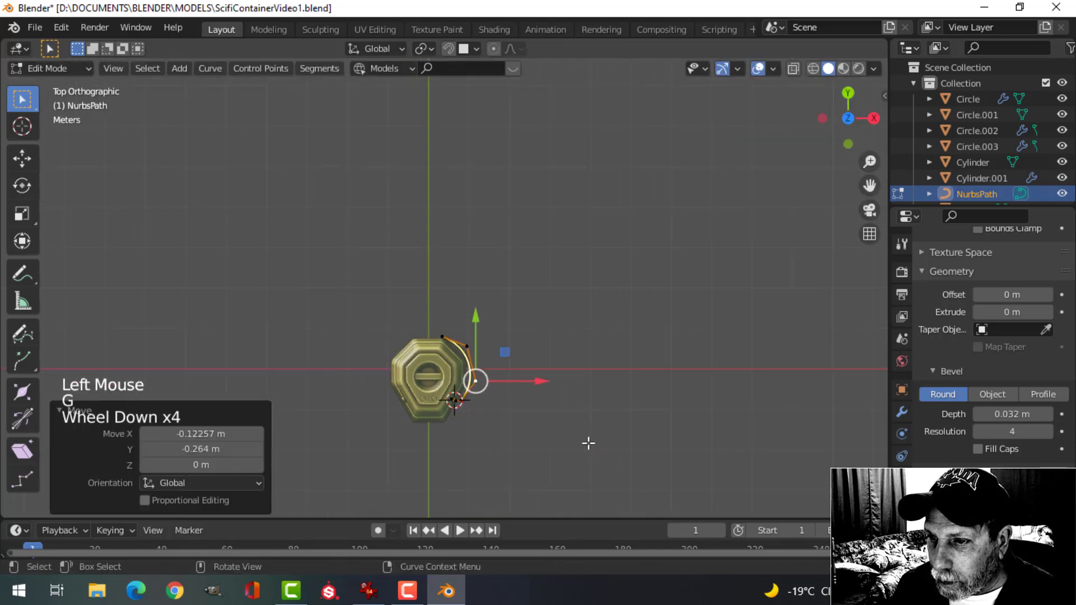
scroll(588, 442, "up", 1)
middle_click_drag(588, 442, 512, 350)
key("Tab")
scroll(462, 388, "up", 4)
key("alt+a")
middle_click_drag(462, 388, 454, 298, "shift")
scroll(468, 257, "down", 3)
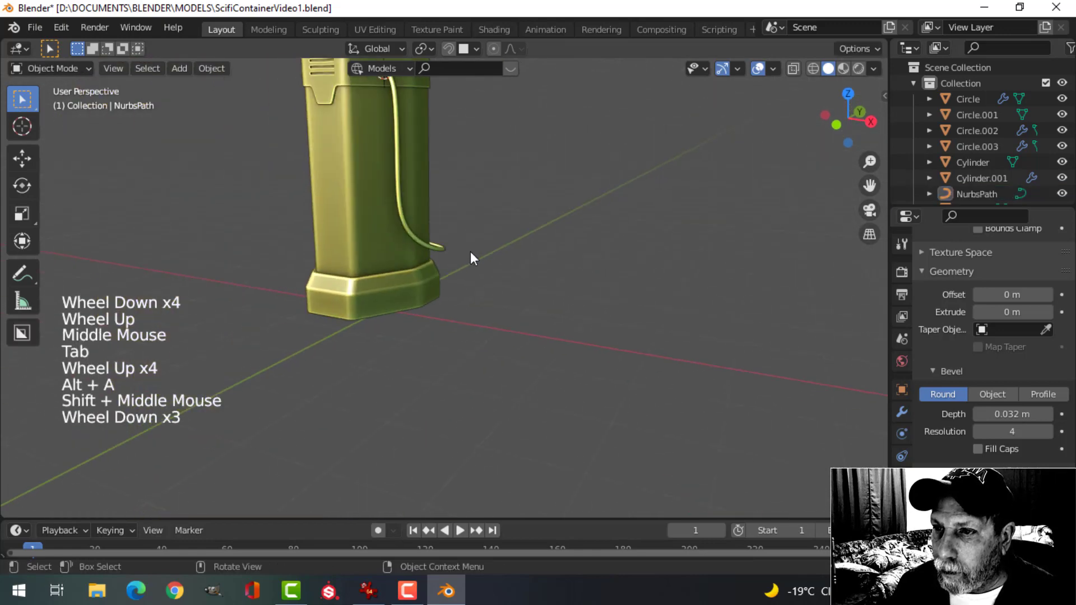
middle_click_drag(468, 257, 527, 221, "shift")
Reset the 3D cursor to the world origin and set the tube's origin to the 3D cursor
left_click(541, 207)
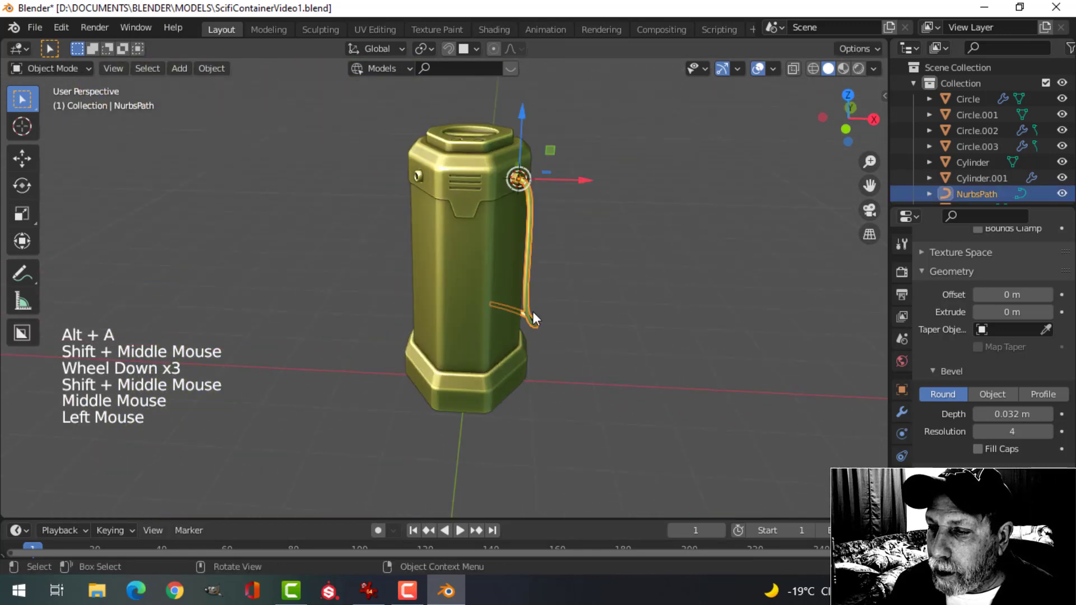
key("alt+a")
key("shift+c")
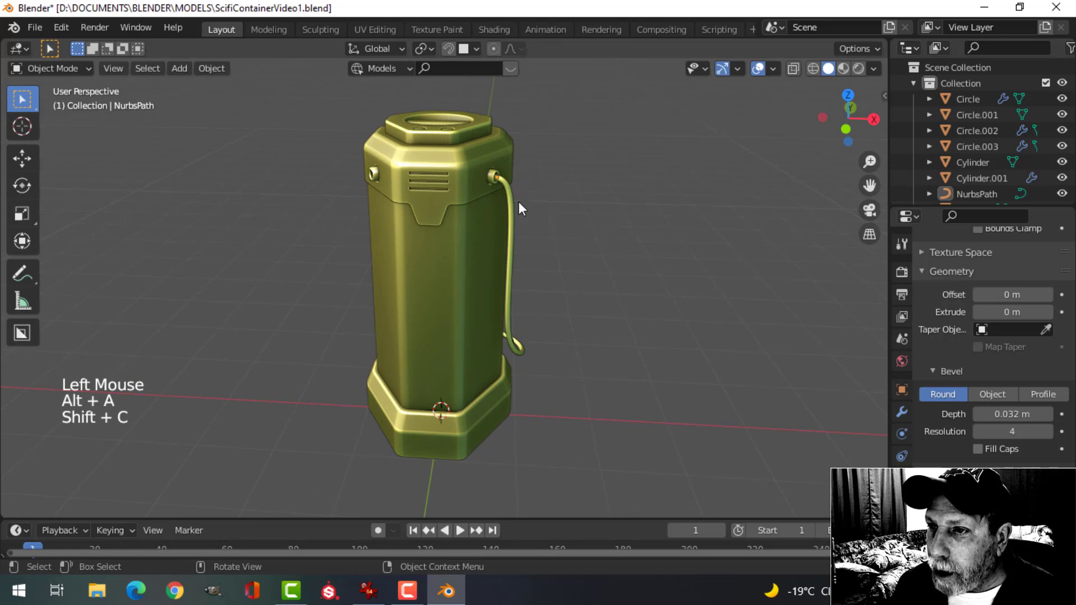
left_click(515, 211)
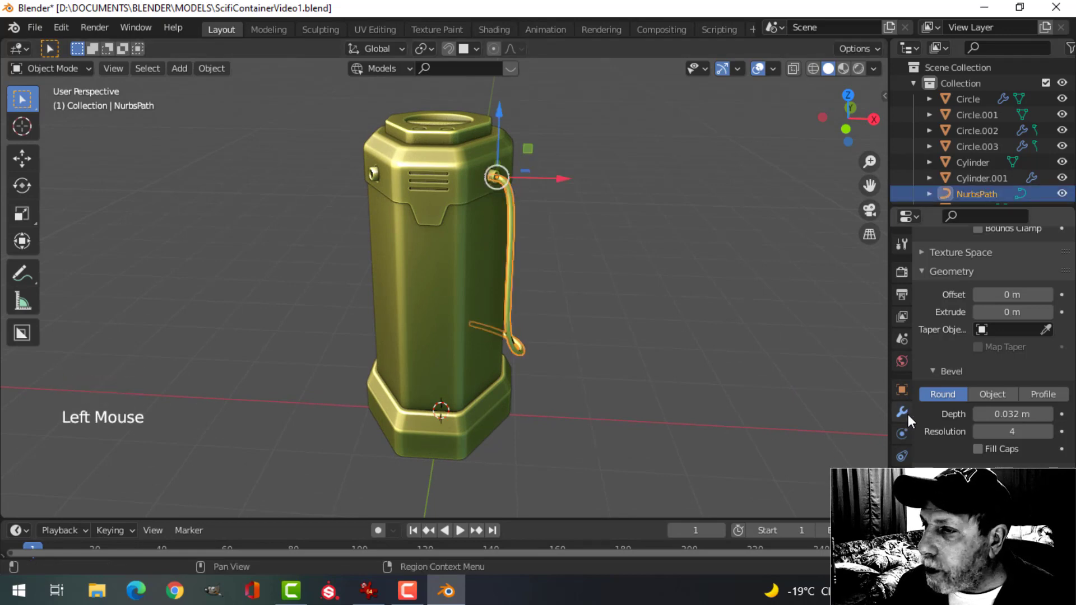
left_click(213, 68)
mouse_move(237, 102)
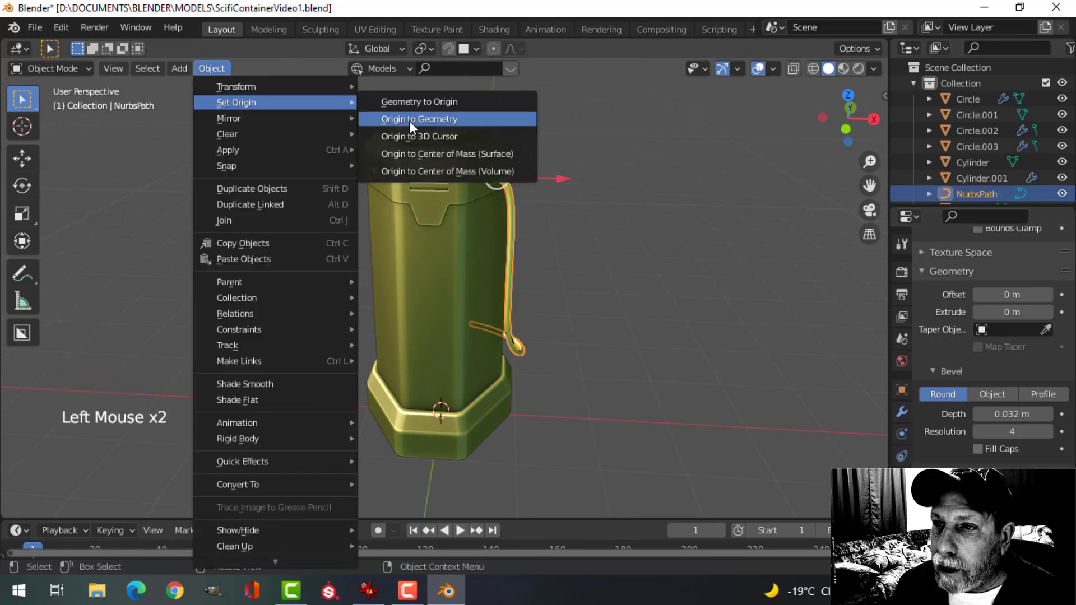
left_click(412, 137)
Add a Mirror modifier on the X axis to the tube and deselect it
left_click(903, 412)
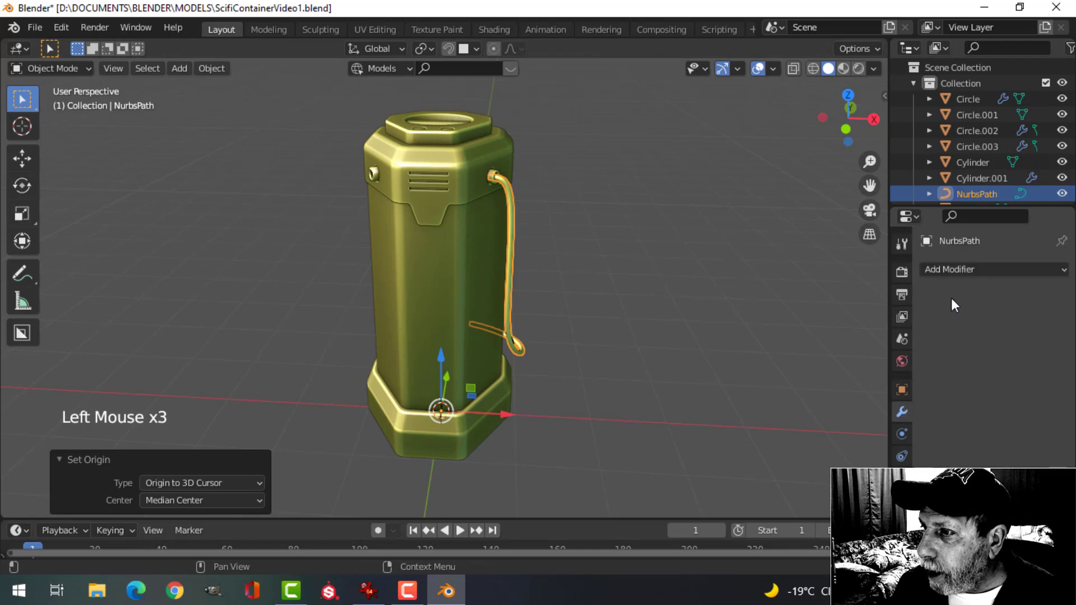
left_click(947, 269)
left_click(815, 399)
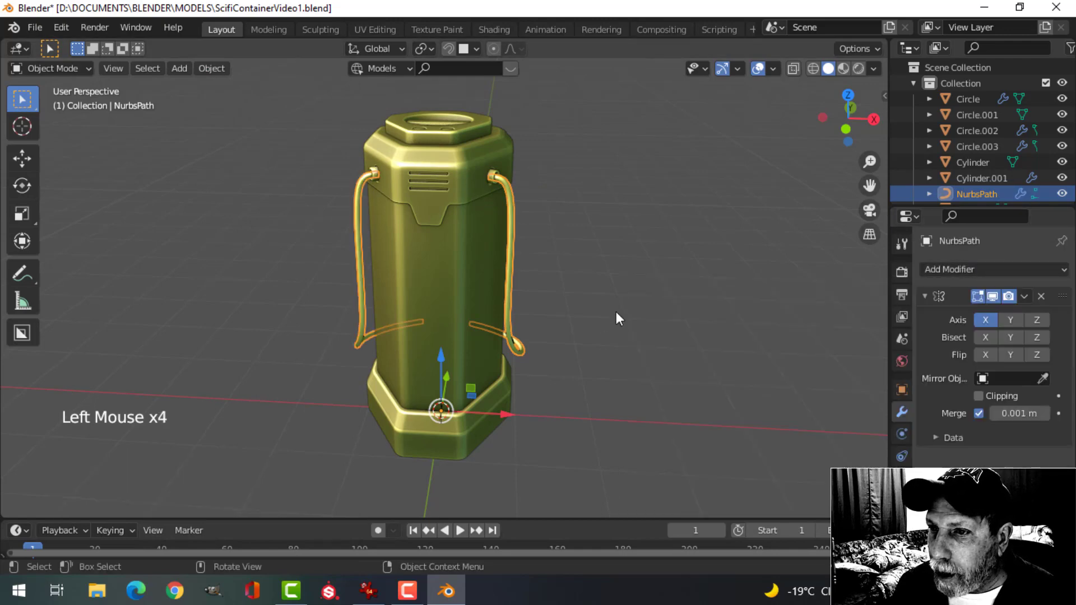
key("alt+a")
In Edit Mode, move the tube's upper bend control point slightly so the tube sits centred in the peg, then leave Edit Mode
scroll(644, 276, "down", 2)
middle_click_drag(644, 277, 437, 335)
scroll(614, 304, "up", 3)
scroll(415, 260, "up", 3)
middle_click_drag(415, 260, 423, 359, "shift")
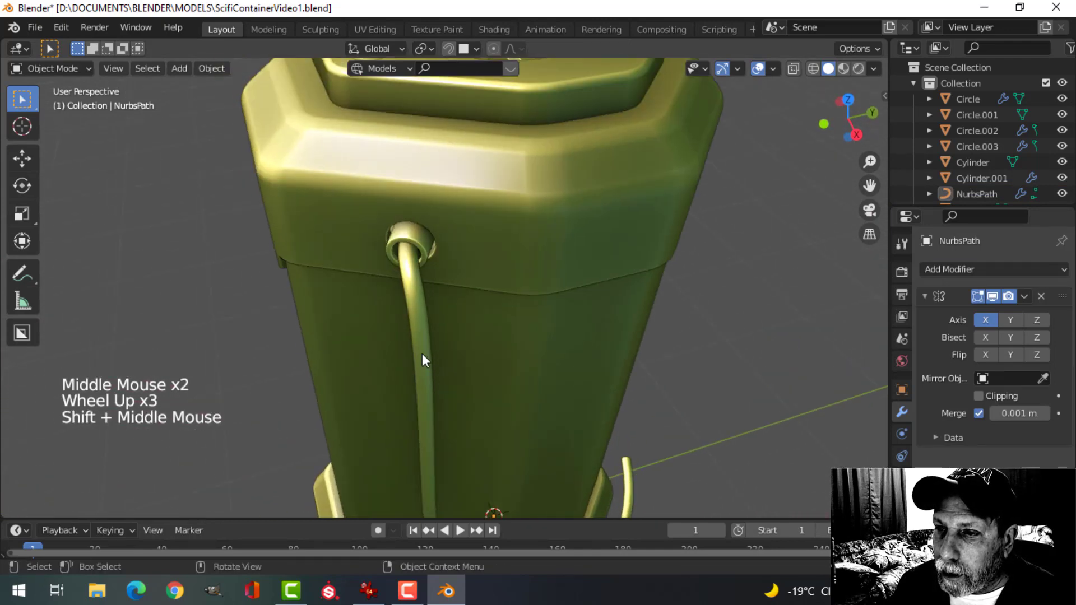
left_click(404, 283)
key("Tab")
middle_click_drag(442, 309, 553, 278)
left_click(444, 267)
middle_click(478, 292)
key("g")
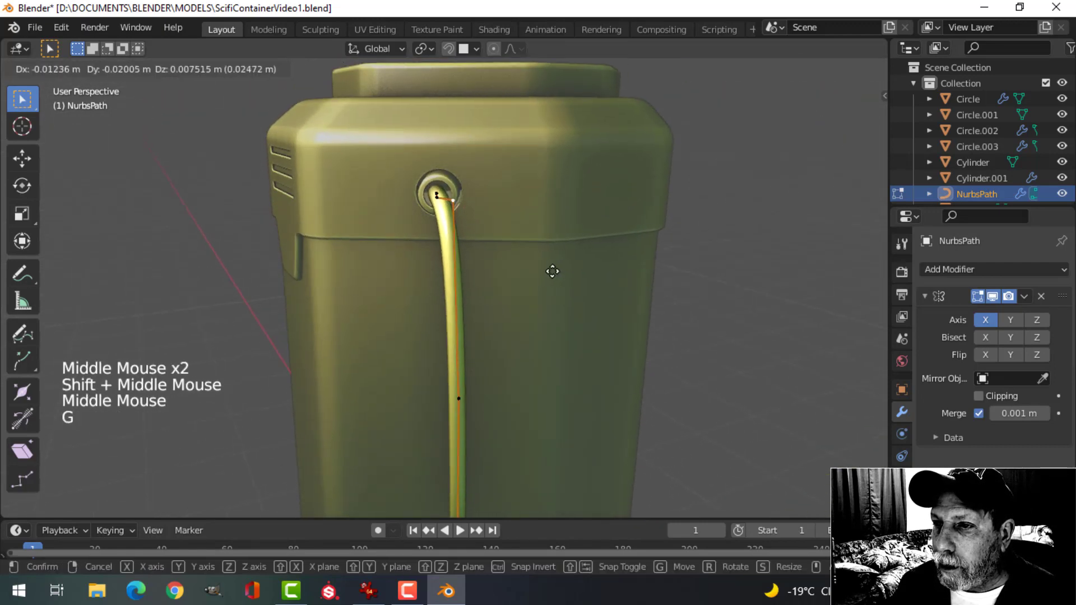
left_click(547, 271)
key("Tab")
Thicken the tube by setting its bevel depth to 0.044 m
scroll(744, 348, "down", 1)
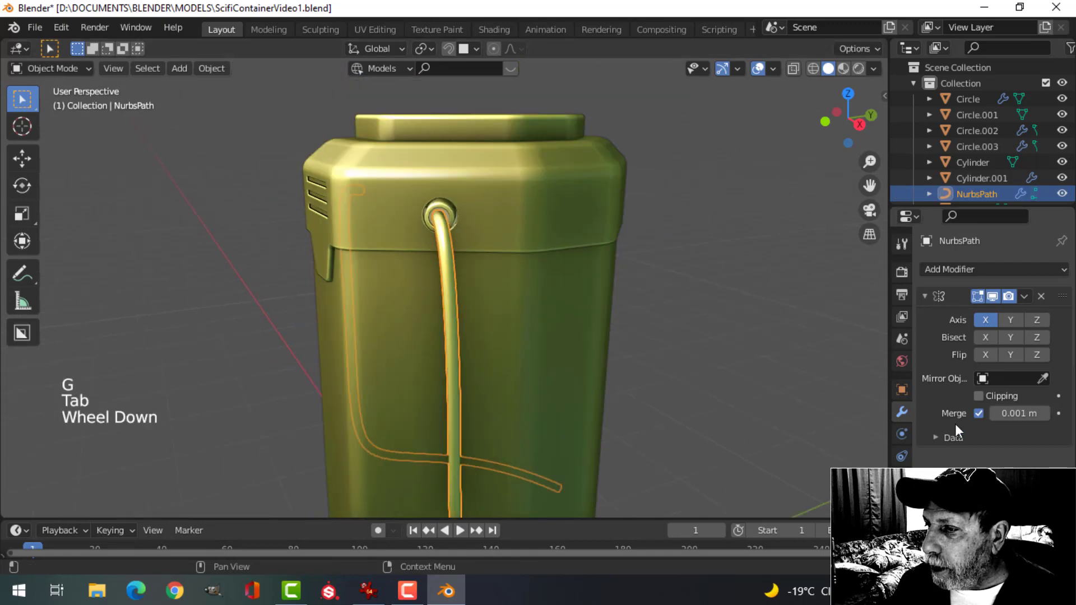
left_click(901, 478)
scroll(963, 482, "down", 8)
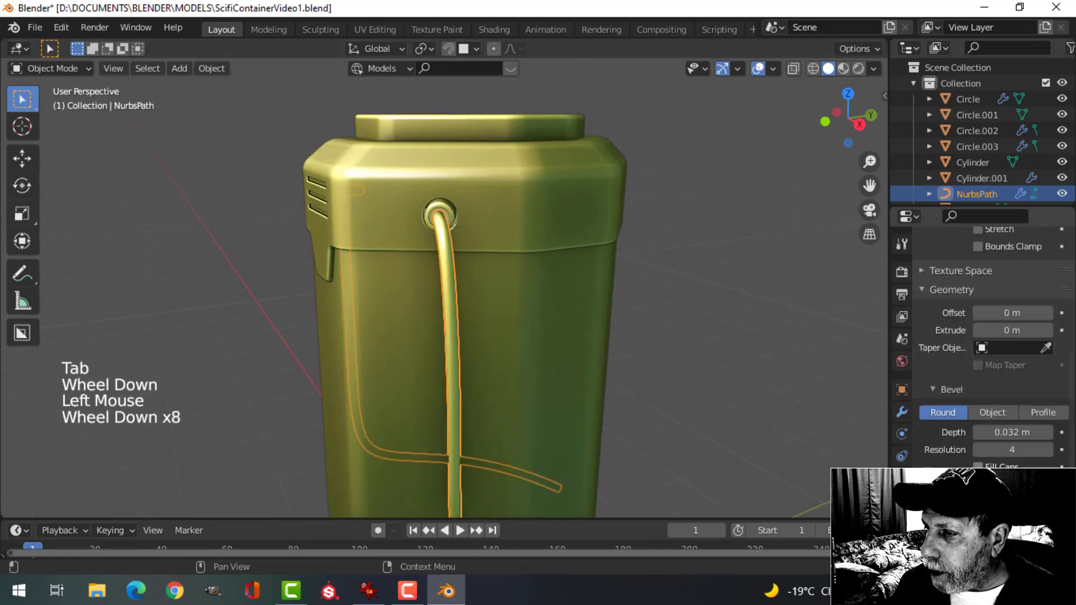
left_click_drag(1007, 436, 1015, 435, "shift")
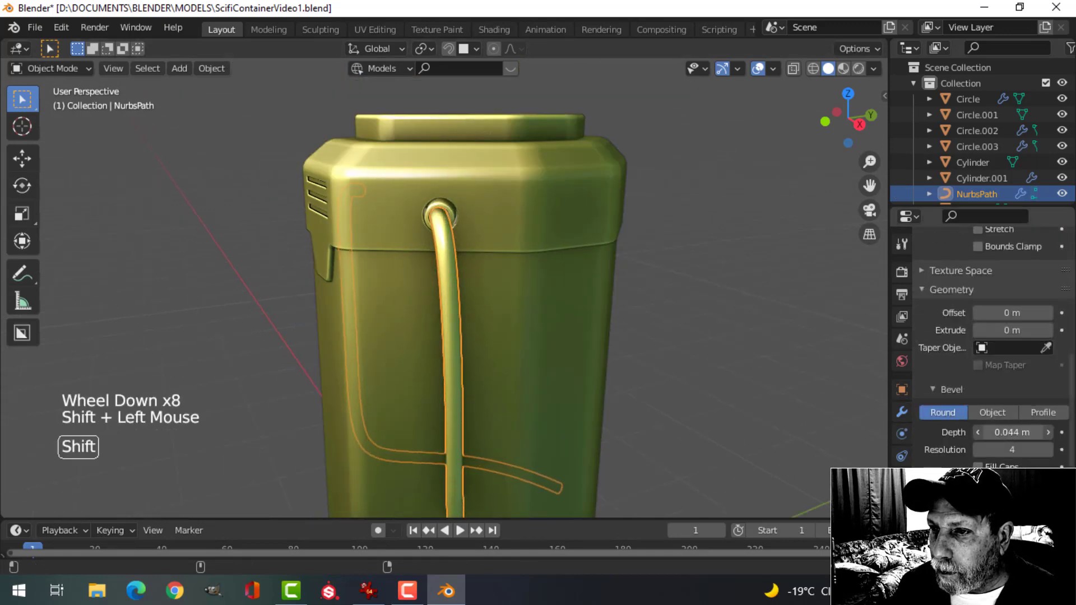
In Edit Mode, move the tube's control point just outside the peg to adjust the upper bend, then leave Edit Mode and deselect
middle_click_drag(626, 356, 620, 384)
key("Tab")
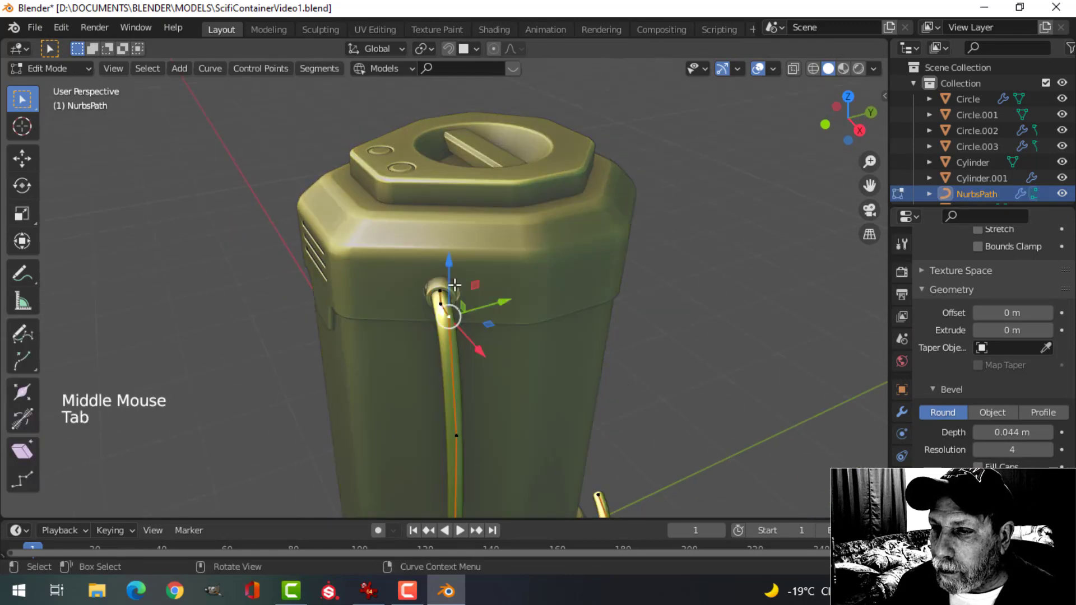
middle_click_drag(498, 324, 420, 299)
scroll(527, 318, "up", 2)
key("g")
left_click(538, 285)
key("Tab")
scroll(584, 308, "down", 4)
key("alt+a")
Check the mirrored tubes around the lower body and save the container file
scroll(528, 353, "down", 2)
scroll(418, 381, "down", 3)
middle_click_drag(418, 384, 609, 380, "shift")
scroll(425, 367, "down", 2)
scroll(472, 359, "up", 4)
middle_click_drag(472, 359, 442, 369, "shift")
mouse_move(443, 369)
middle_mouse_down()
mouse_move(400, 379)
mouse_move(426, 295)
mouse_move(422, 353)
mouse_move(448, 363)
middle_mouse_up()
scroll(479, 356, "up", 3)
middle_click_drag(448, 363, 368, 325)
key("ctrl+s")
Examine the whole container with its tubes, from the base up to the cap's front
scroll(439, 335, "down", 1)
scroll(394, 277, "down", 1)
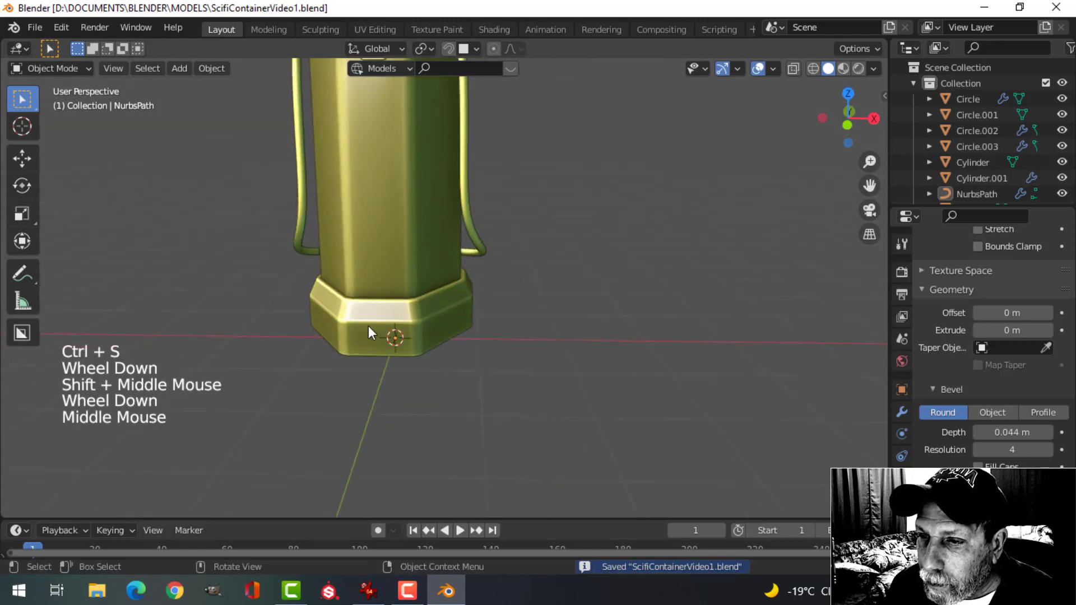
scroll(389, 247, "down", 3)
middle_click_drag(389, 247, 397, 284, "shift")
scroll(402, 321, "up", 5)
scroll(518, 282, "up", 2)
middle_click_drag(517, 282, 463, 314, "shift")
scroll(517, 302, "down", 2)
scroll(462, 321, "down", 1)
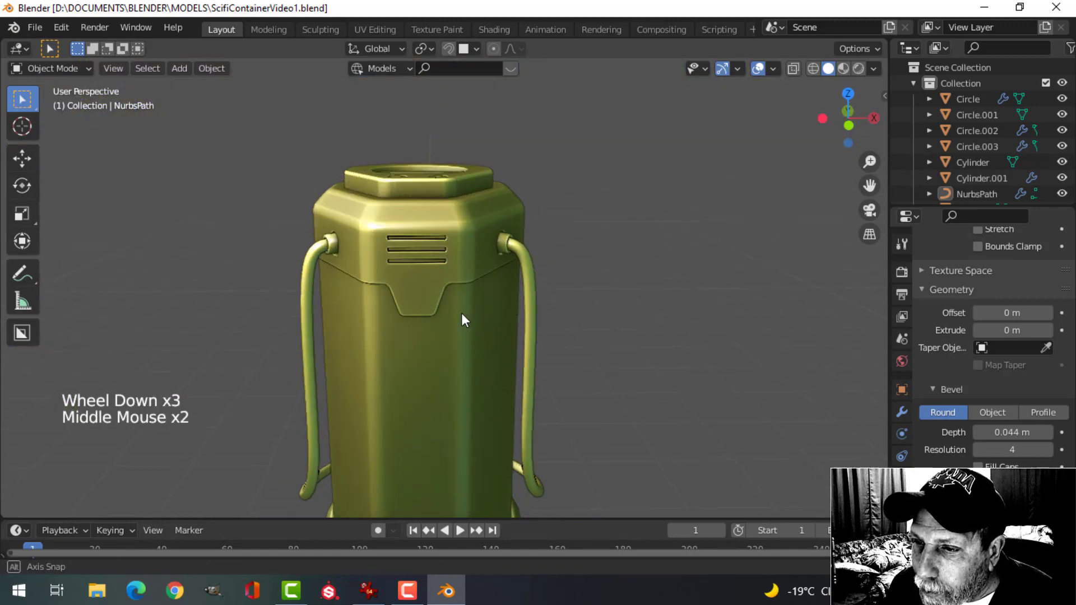
scroll(452, 308, "up", 1)
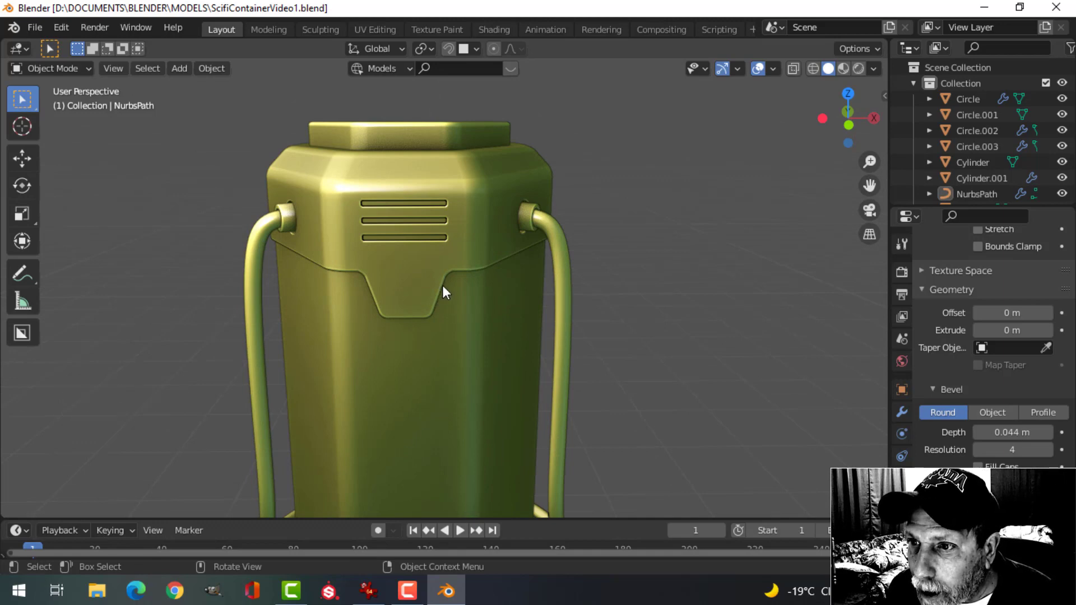
scroll(443, 287, "down", 2)
middle_click_drag(442, 286, 304, 278)
Add a mesh cylinder with 24 vertices at the world origin in front view
left_click(305, 278)
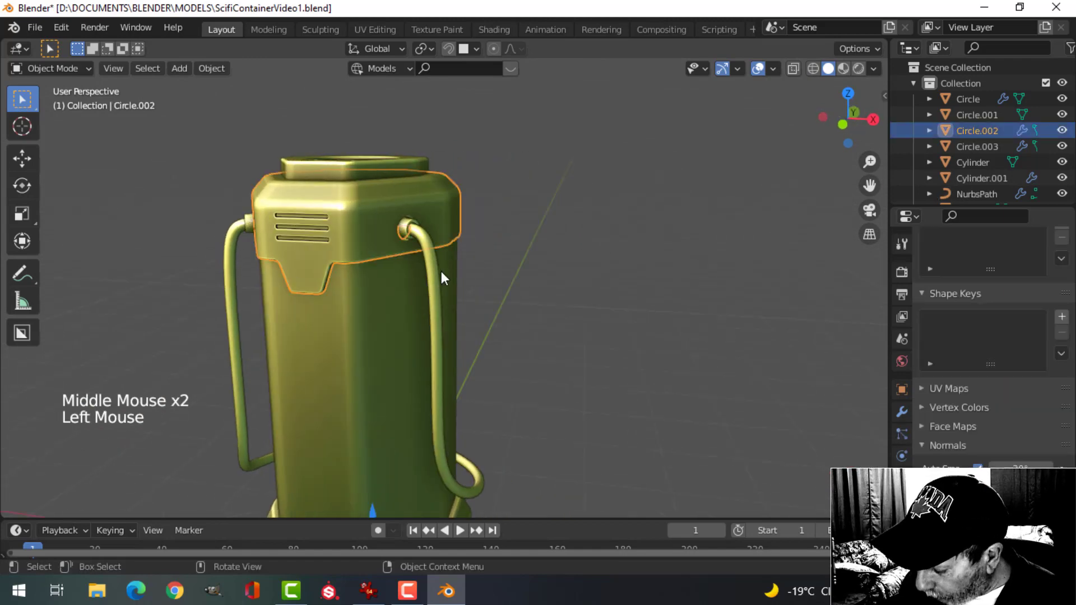
key("KP_1")
scroll(637, 250, "up", 3)
middle_click_drag(637, 250, 576, 338, "shift")
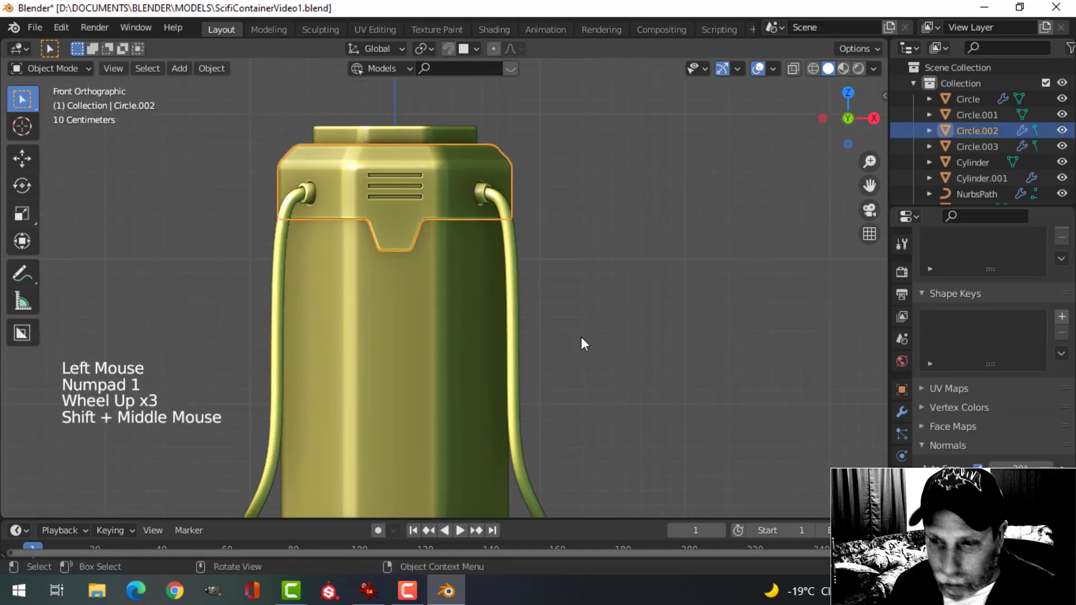
key("shift+a")
mouse_move(591, 220)
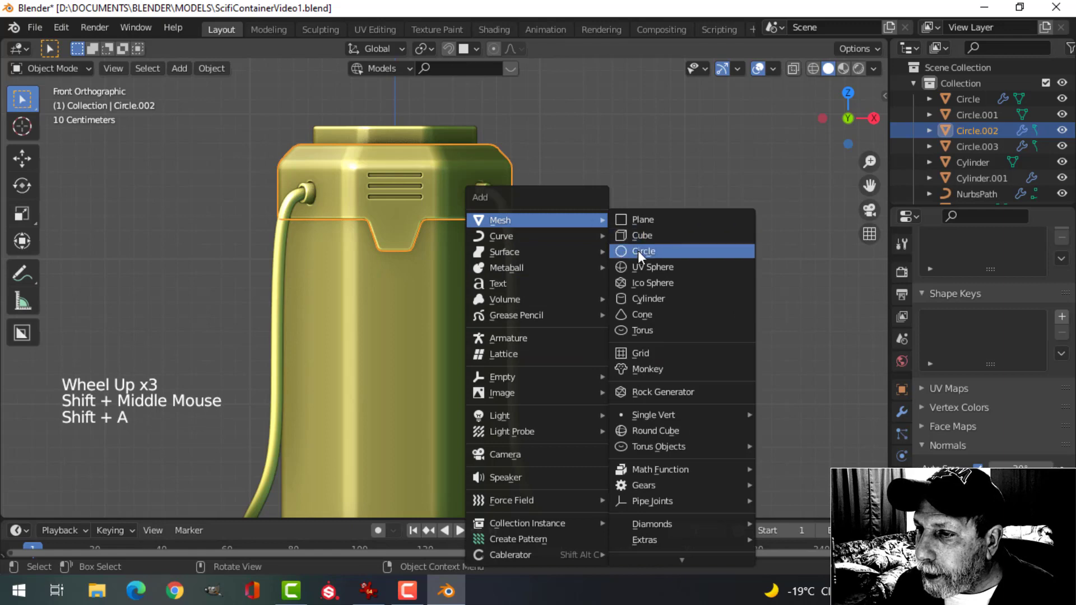
left_click(653, 298)
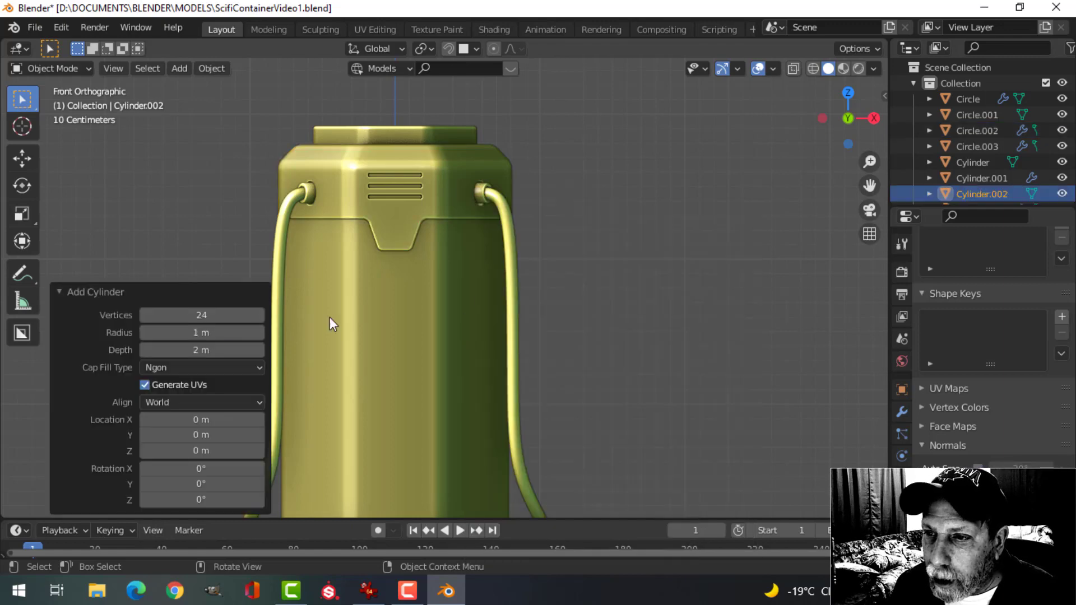
In Edit Mode, scale the new cylinder down to a small size and rotate it 90° about the X axis
scroll(500, 291, "down", 4)
key("Tab")
key("s")
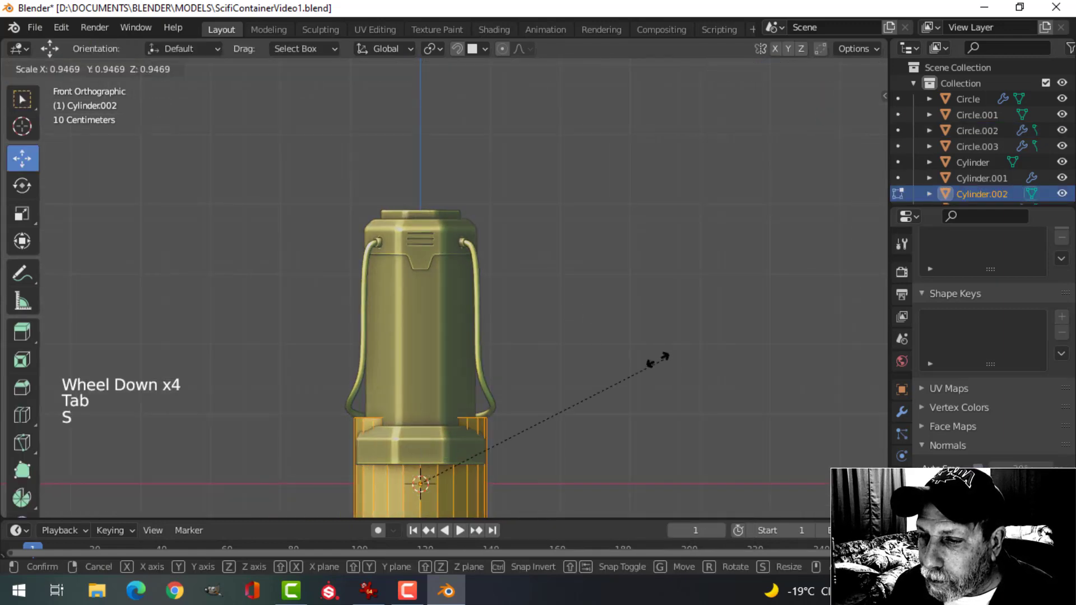
left_click(455, 430)
middle_click_drag(535, 392, 468, 335, "shift")
type("r")
type("90")
key("Return")
Move the cylinder about 1.5 m along negative Y, in front of the container, and scale it down to roughly half
left_click_drag(467, 335, 422, 342)
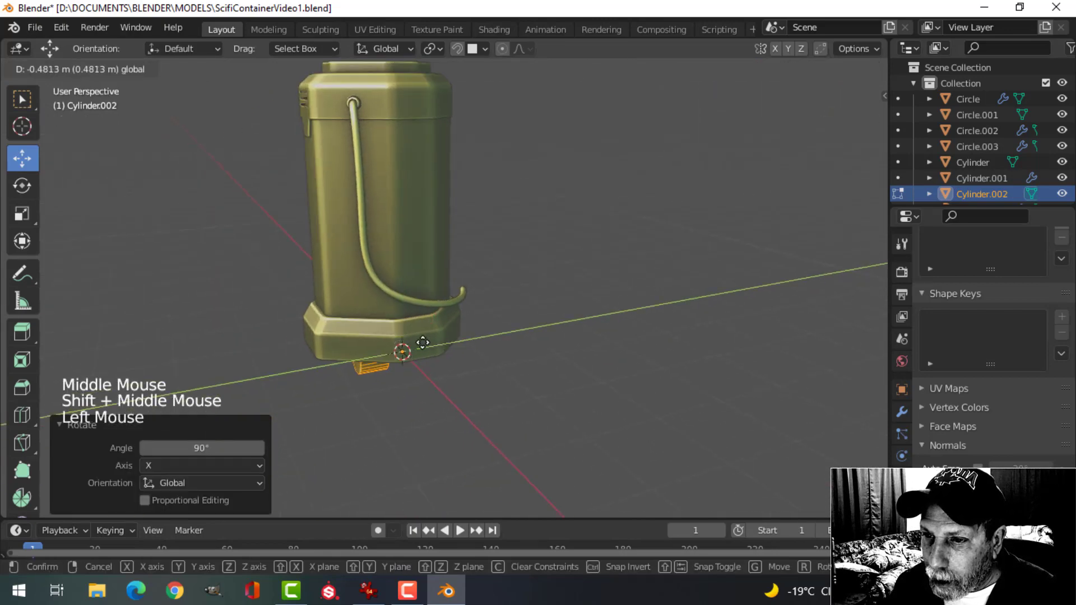
left_click_drag(356, 338, 356, 339)
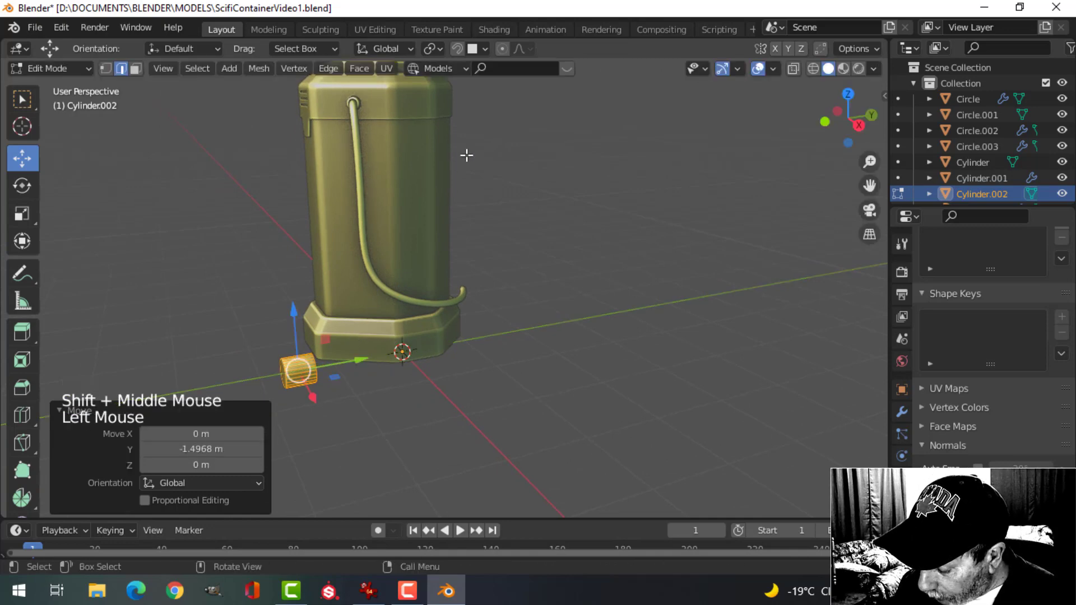
key("KP_1")
scroll(622, 267, "up", 2)
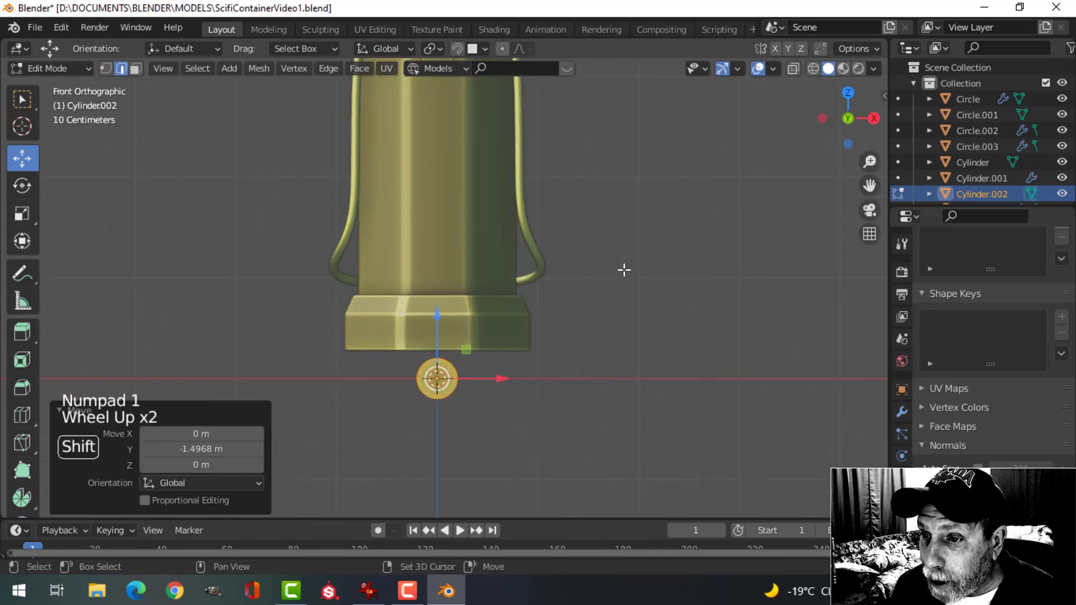
middle_click_drag(622, 266, 619, 377, "shift")
key("s")
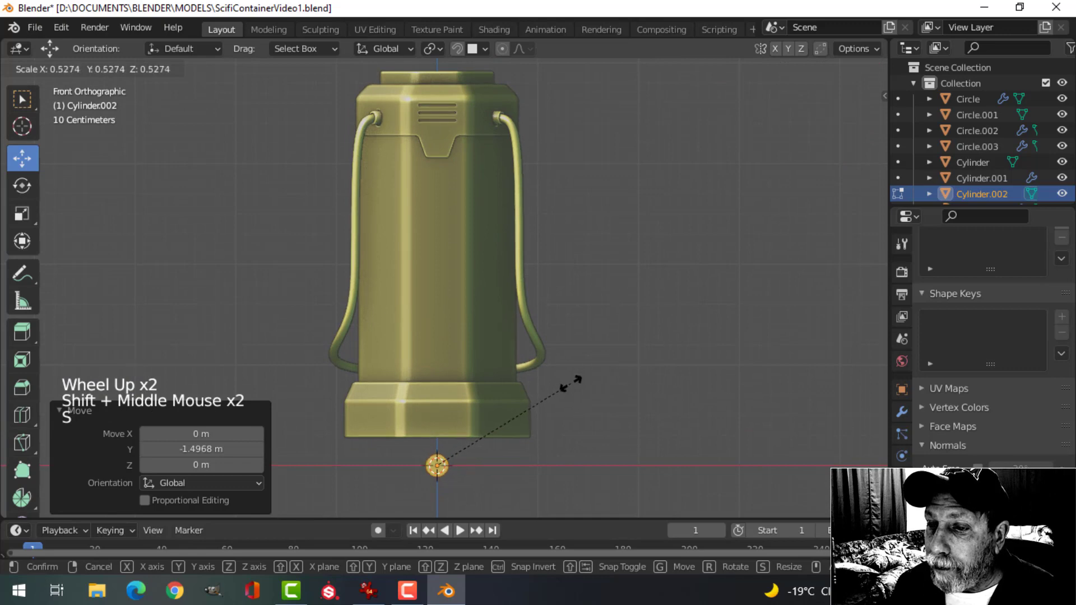
left_click(569, 386)
Move the cylinder up onto the cap's front tab, scale it by 0.94 and centre it on the tab
key("g")
left_click(580, 505)
middle_click_drag(583, 502, 537, 225, "shift")
scroll(533, 103, "up", 3)
key("s")
left_click(557, 259)
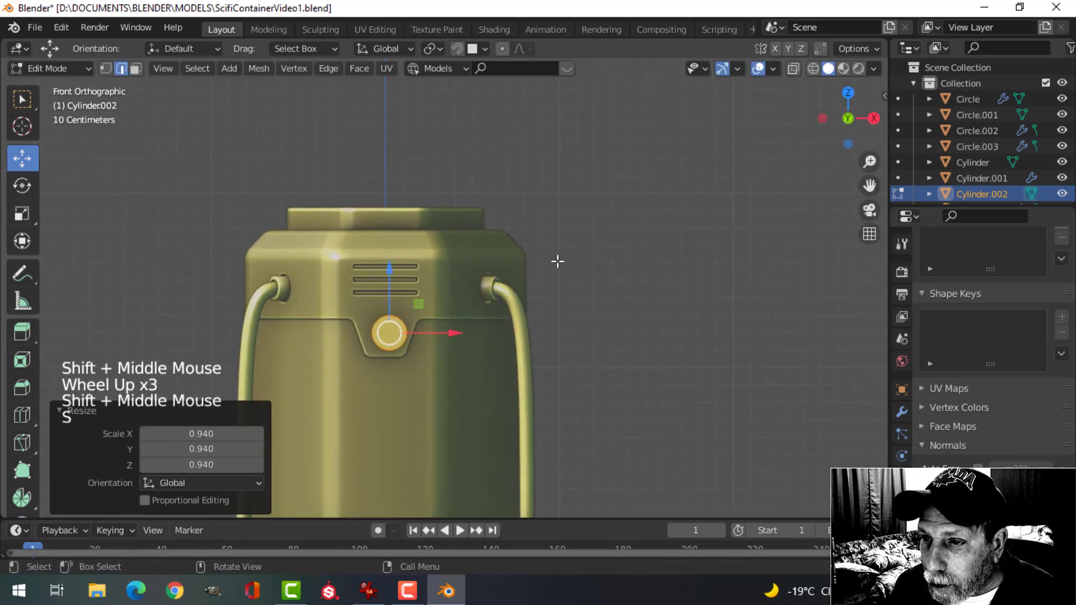
key("g")
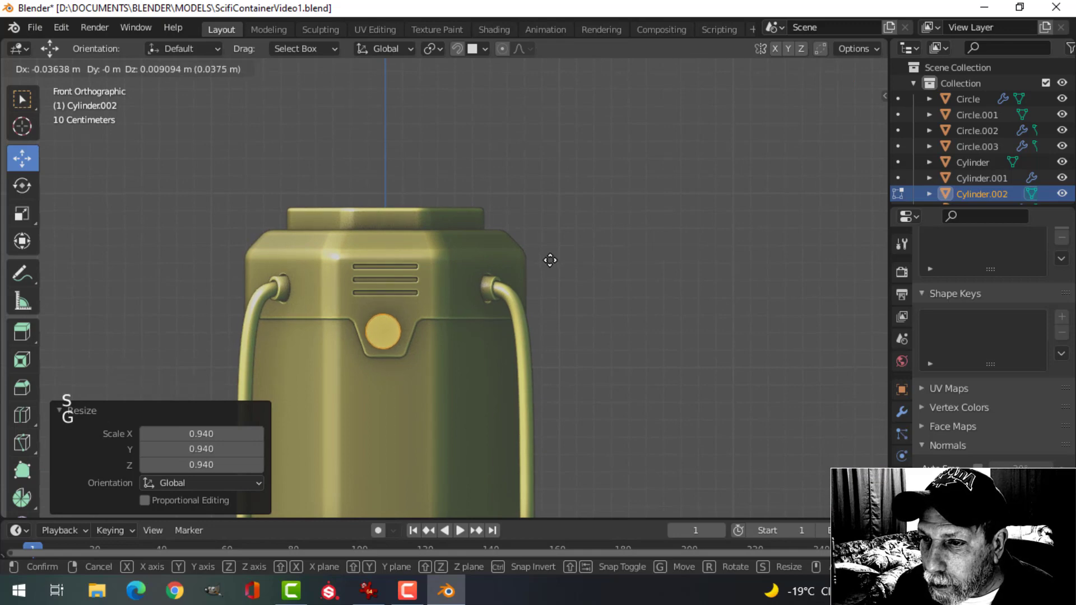
left_click(552, 257)
Move the cylinder about 0.22 m along Y toward the cap's front tab
scroll(548, 263, "down", 4)
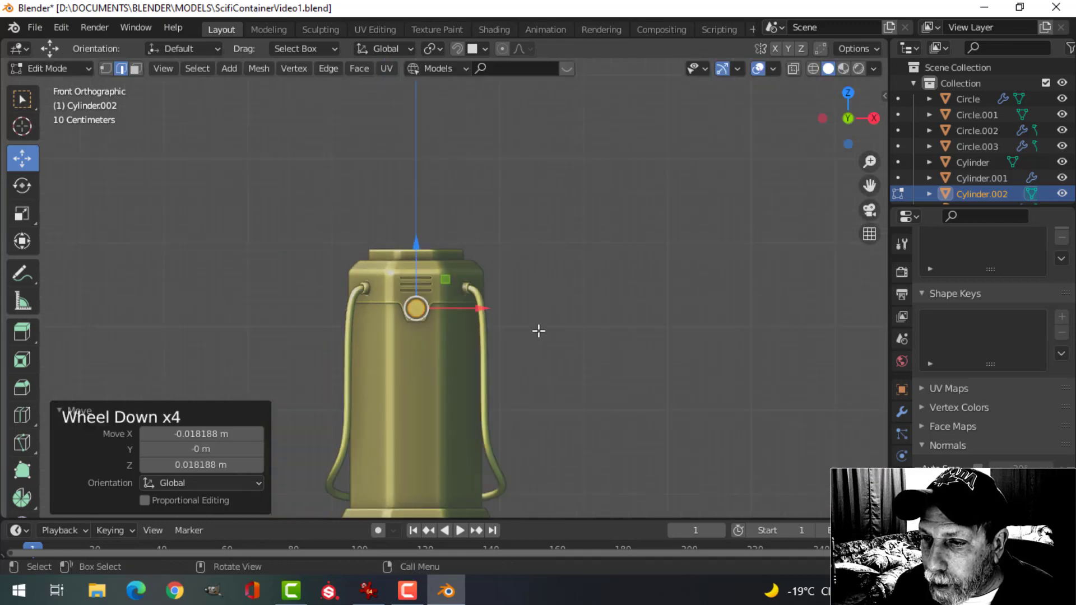
middle_click_drag(538, 329, 481, 349, "shift")
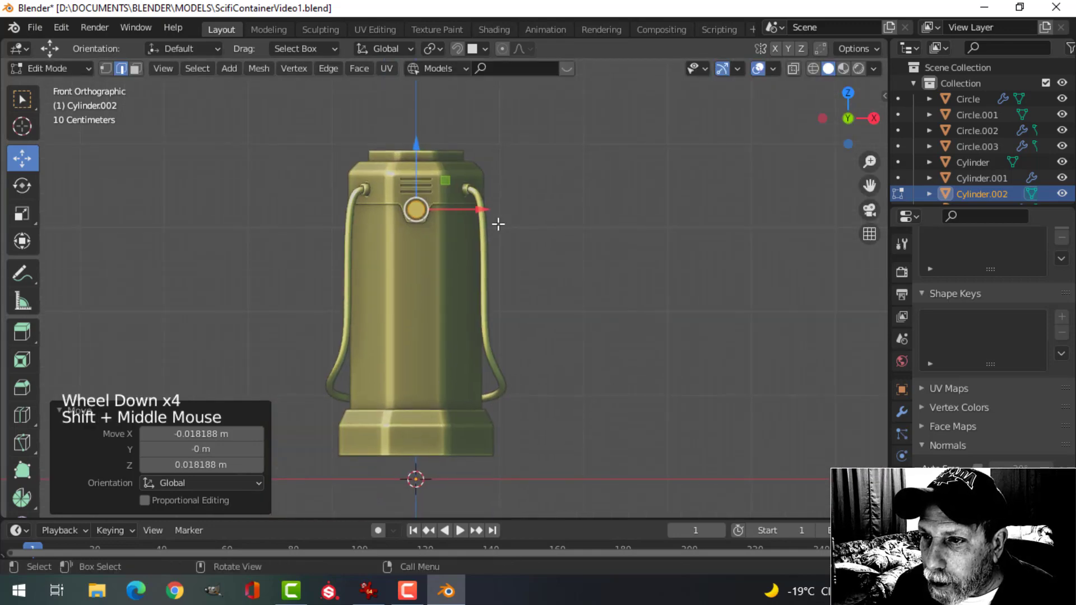
scroll(498, 224, "up", 4)
middle_click_drag(498, 224, 504, 343, "shift")
scroll(504, 343, "up", 2)
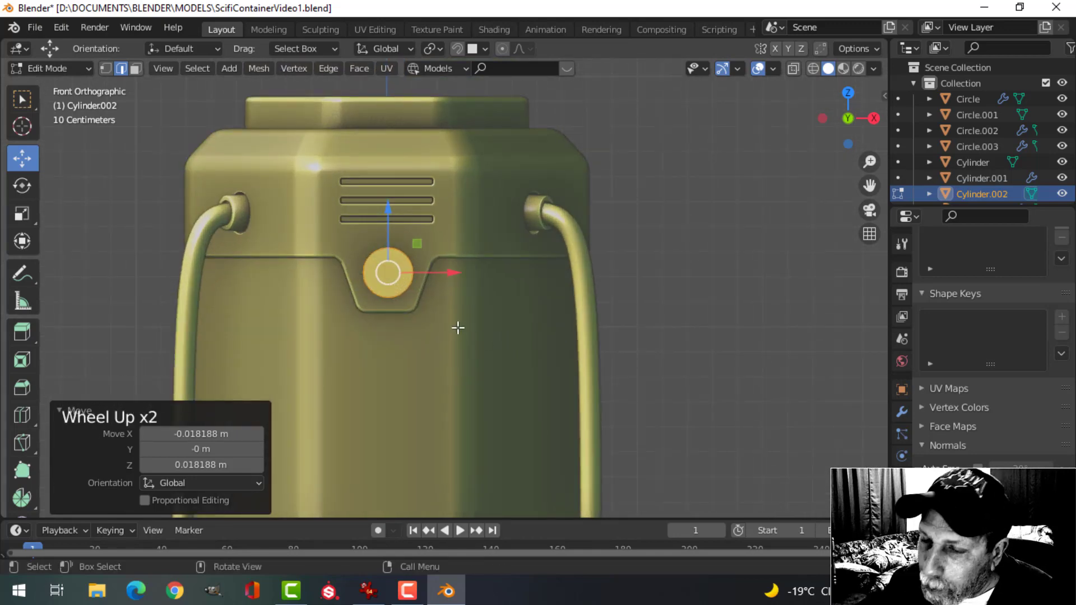
middle_click_drag(499, 336, 604, 283)
scroll(392, 351, "down", 3)
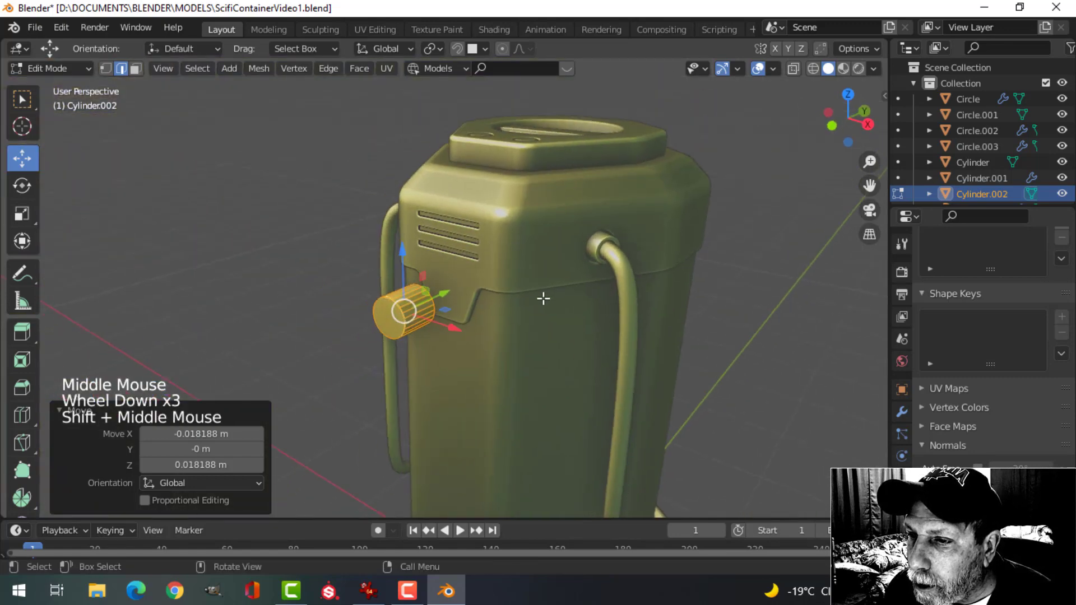
scroll(543, 298, "up", 3)
middle_click_drag(543, 298, 497, 271, "shift")
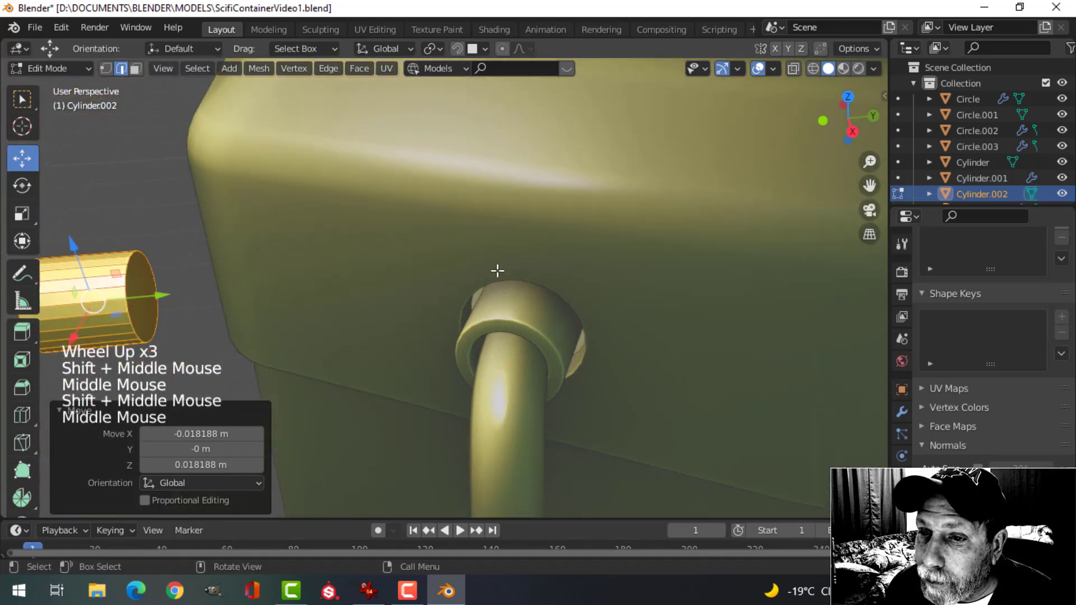
left_click_drag(151, 297, 270, 287)
middle_click_drag(270, 287, 311, 274)
Flatten the cylinder to about 0.215 along Y, push it partly into the tab, and leave Edit Mode
key("s")
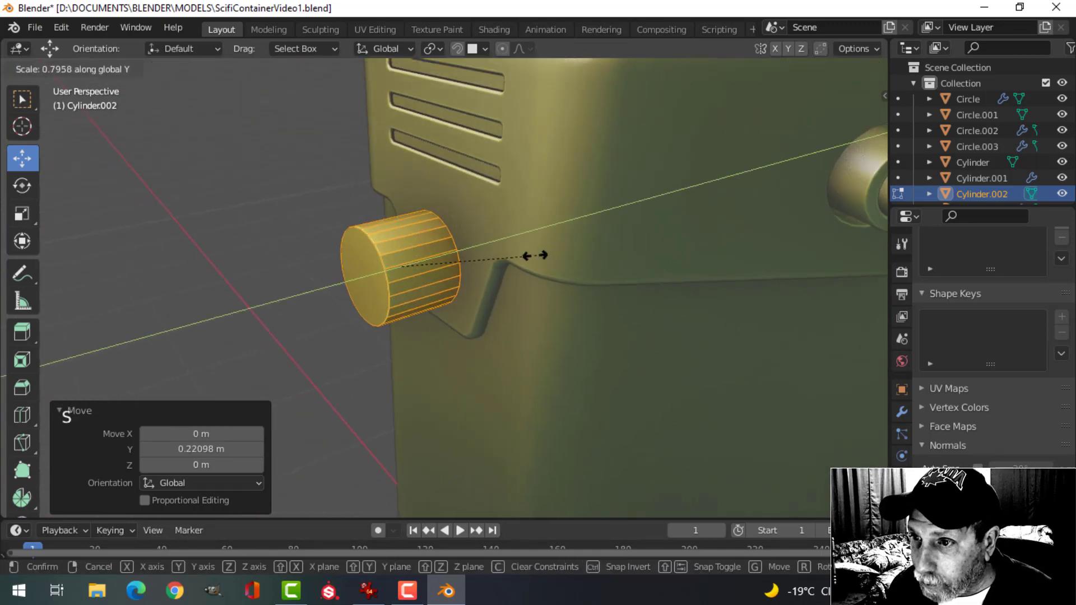
left_click(428, 273)
middle_click_drag(429, 273, 352, 260)
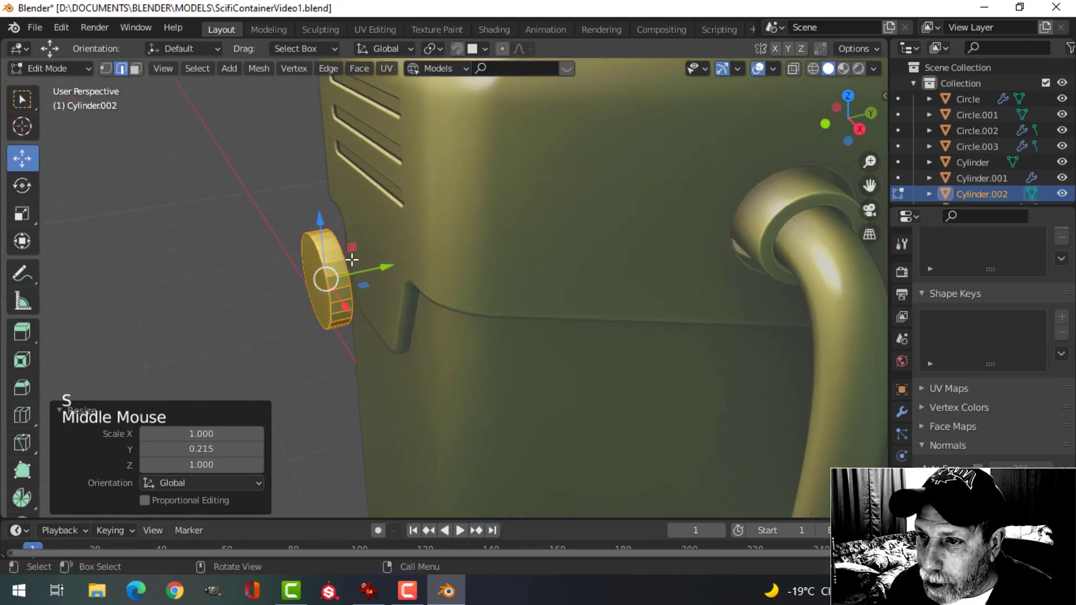
left_click_drag(387, 264, 436, 259)
middle_click_drag(435, 259, 476, 291)
scroll(588, 228, "down", 3)
scroll(560, 234, "up", 3)
scroll(507, 259, "up", 2)
key("alt+a")
key("Tab")
scroll(386, 221, "down", 3)
key("alt+a")
Inspect the cap's mesh edges around the round button in Edit Mode
scroll(482, 234, "down", 3)
scroll(504, 270, "up", 3)
scroll(474, 257, "up", 2)
middle_click_drag(476, 292, 504, 230)
left_click(505, 224)
key("Tab")
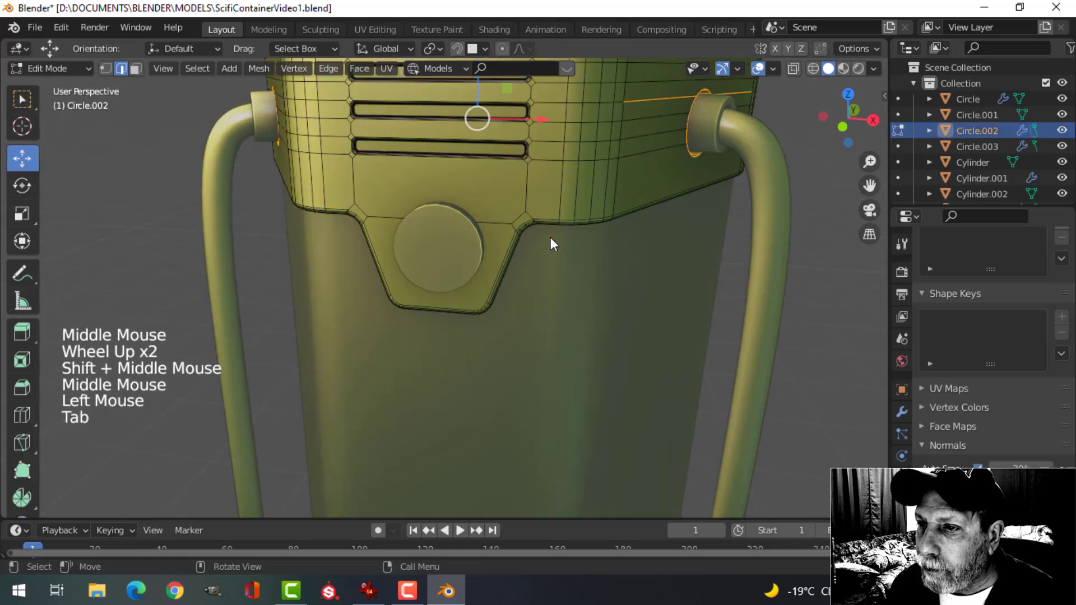
middle_click_drag(473, 266, 407, 178)
scroll(407, 178, "down", 2)
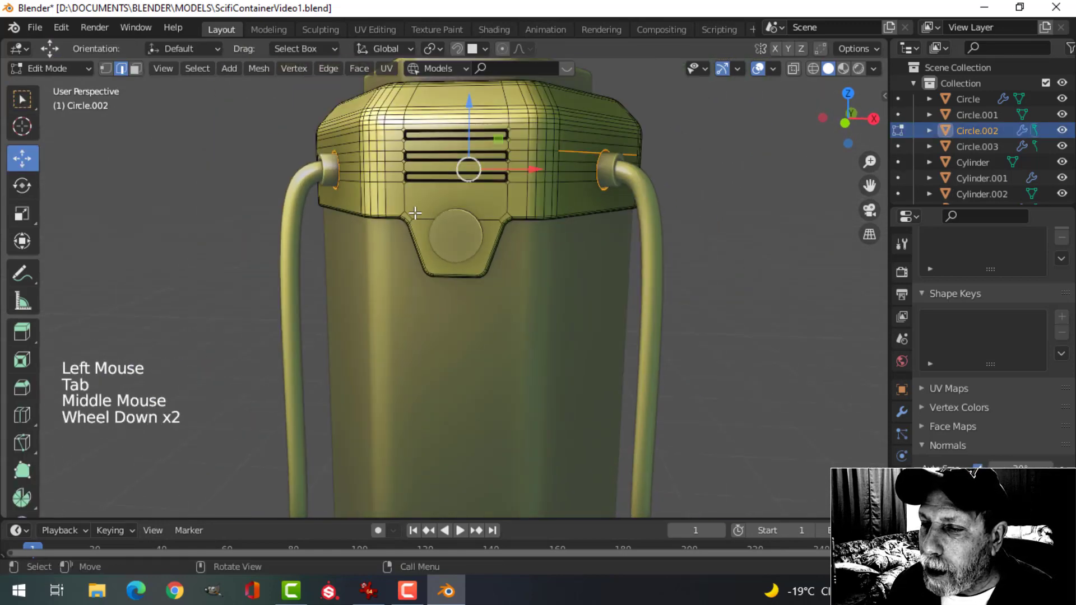
key("Tab")
Recalculate the normals of the whole button cylinder in Edit Mode, then return to Object Mode and deselect
middle_click_drag(542, 254, 481, 274)
scroll(530, 282, "up", 2)
key("alt+a")
middle_click_drag(482, 275, 476, 272)
left_click(338, 245)
key("Tab")
key("a")
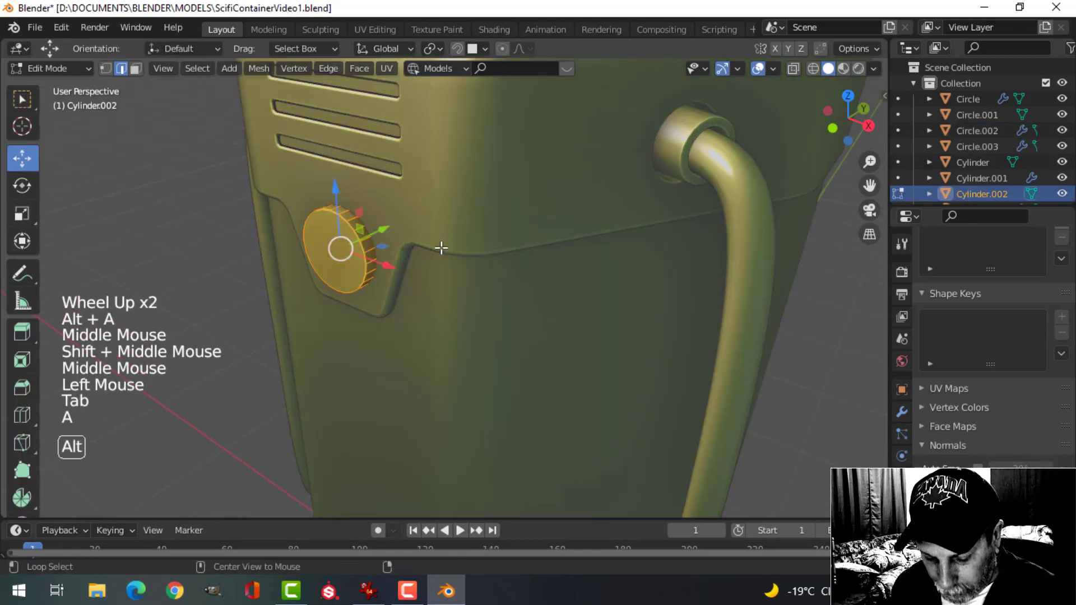
key("alt+n")
left_click(442, 247)
key("alt+a")
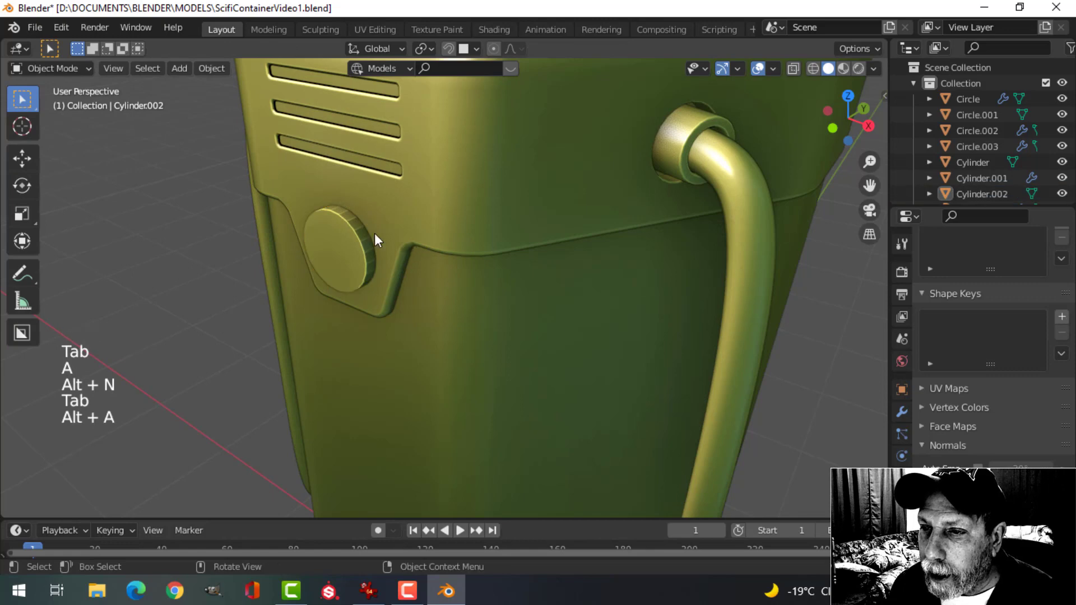
Save the file and add a Boolean modifier to the cap, placing it first in the modifier stack
left_click(434, 209)
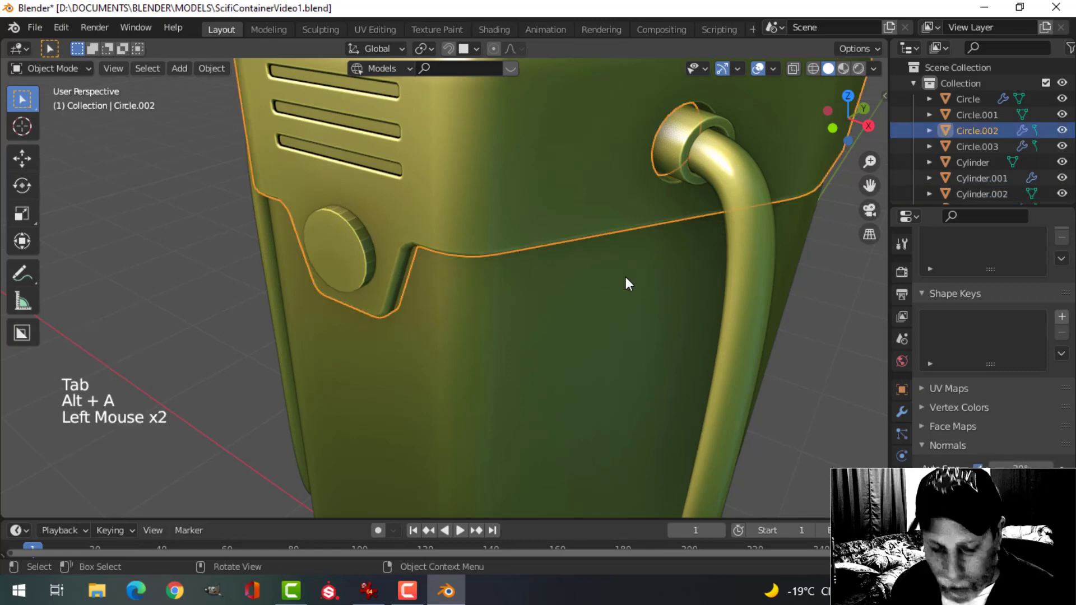
key("ctrl+s")
left_click(902, 412)
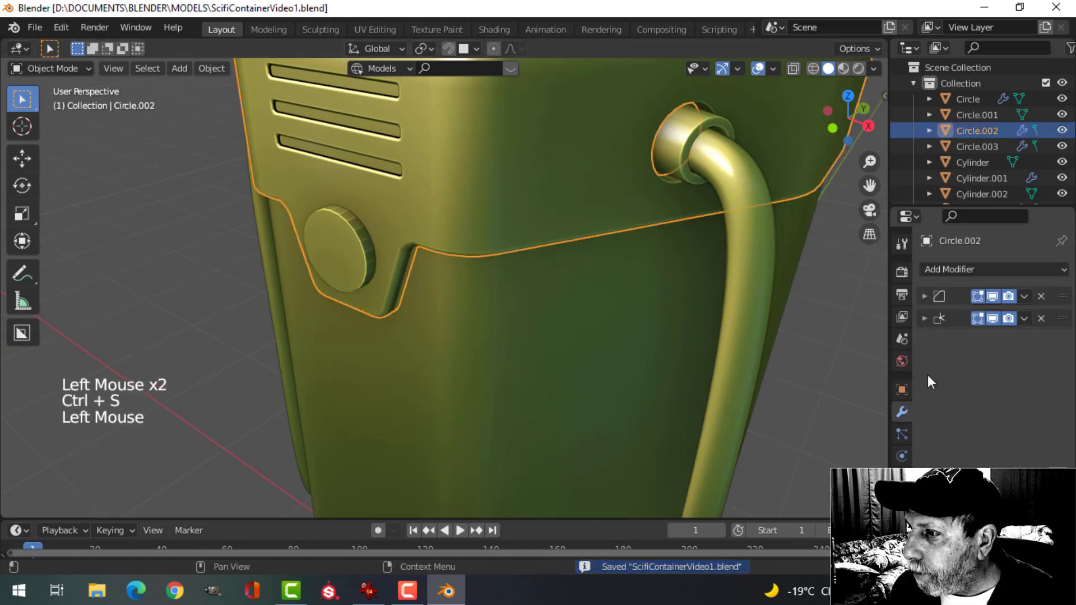
left_click(952, 269)
left_click(785, 346)
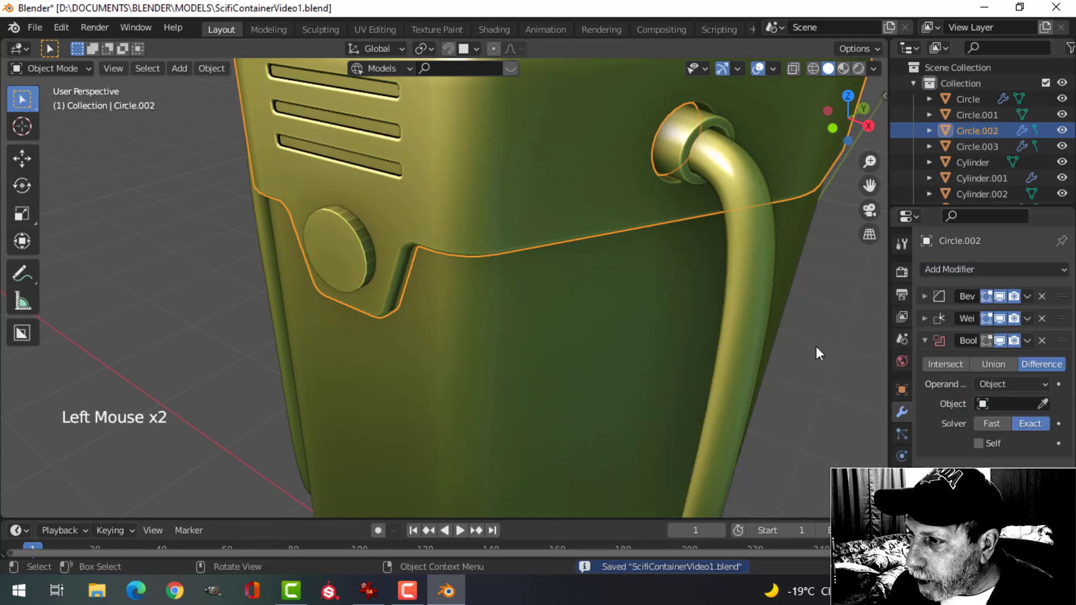
left_click_drag(1062, 342, 1060, 291)
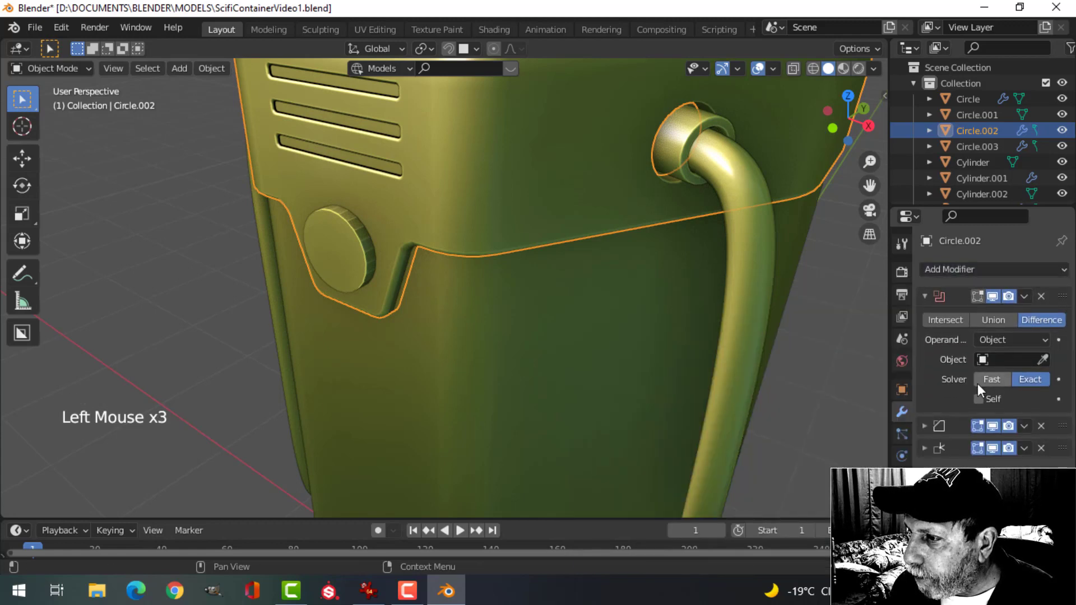
Use the button cylinder as the Boolean's Difference object with the Fast solver, and hide the cylinder
left_click_drag(1042, 359, 336, 233)
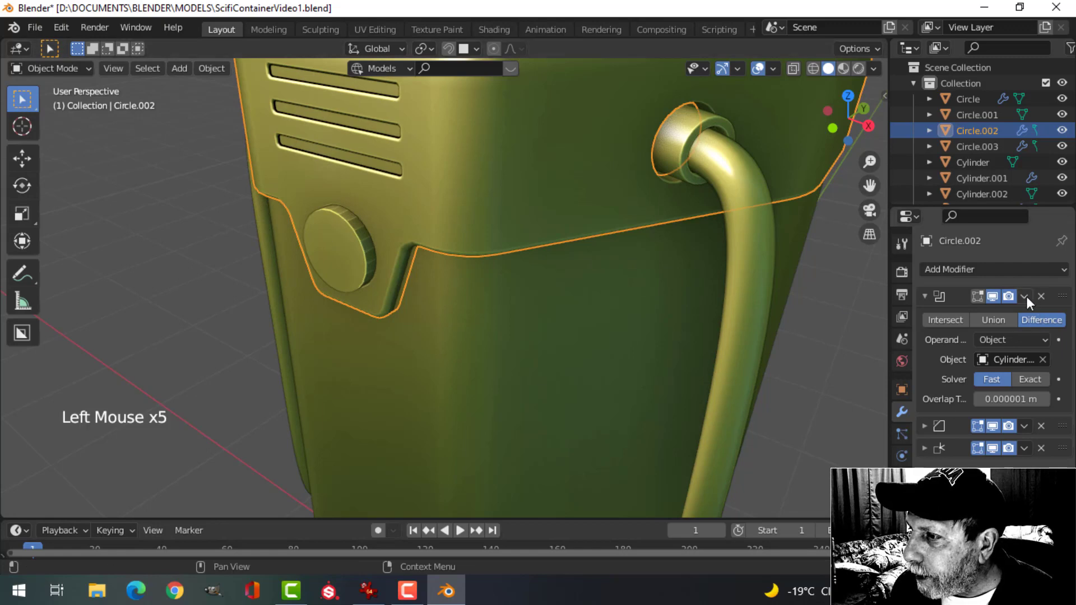
left_click(353, 246)
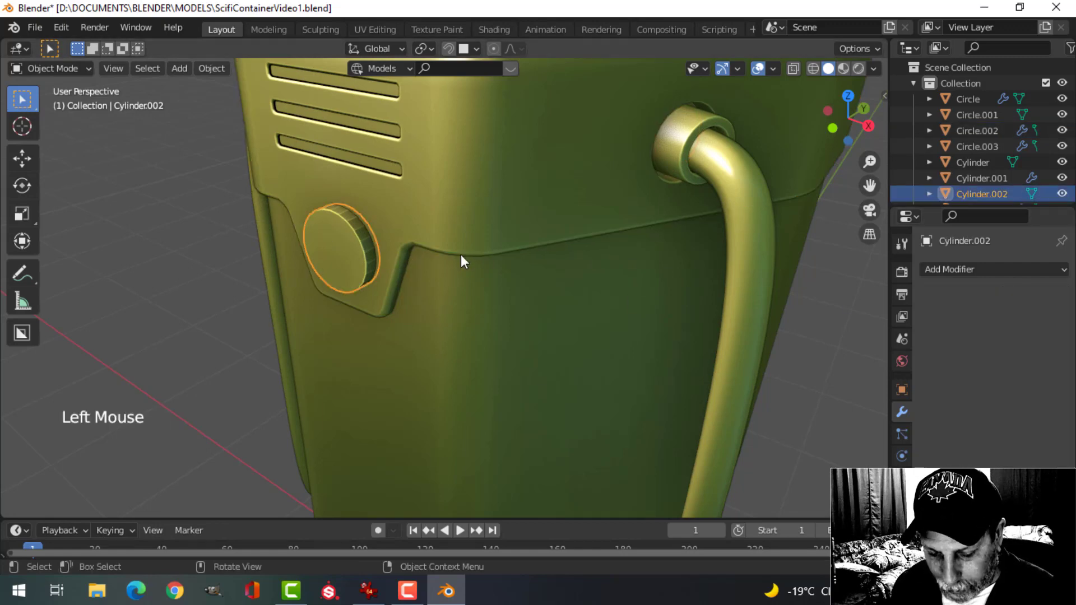
key("h")
middle_click_drag(413, 274, 435, 247)
Apply the cap's Boolean modifier, then unhide the button cylinder and select it alone
left_click(476, 190)
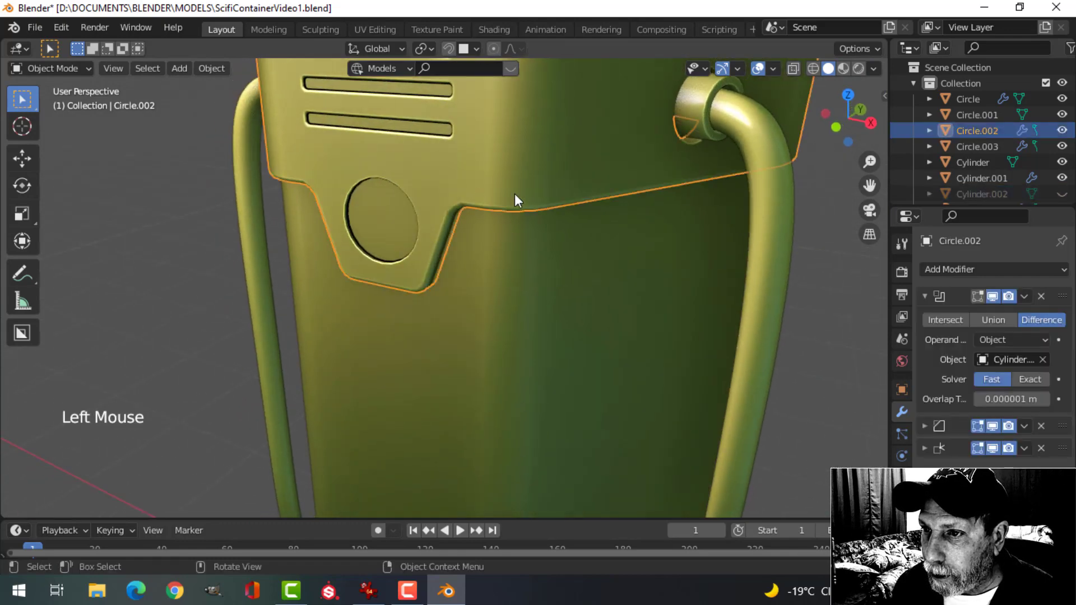
left_click(1025, 297)
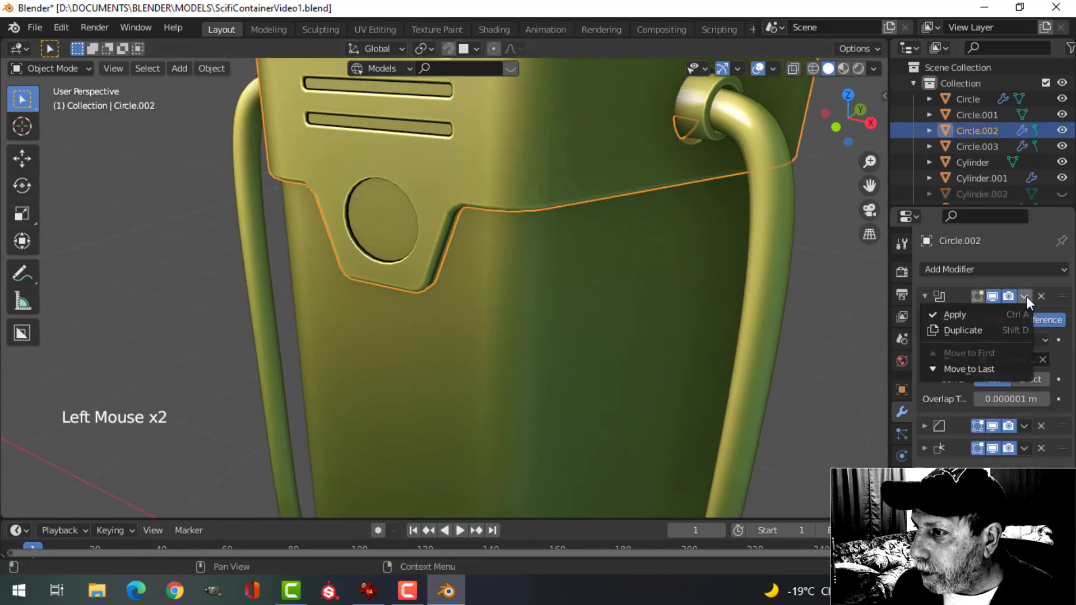
left_click(1001, 311)
key("alt+h")
key("alt+a")
left_click(411, 214)
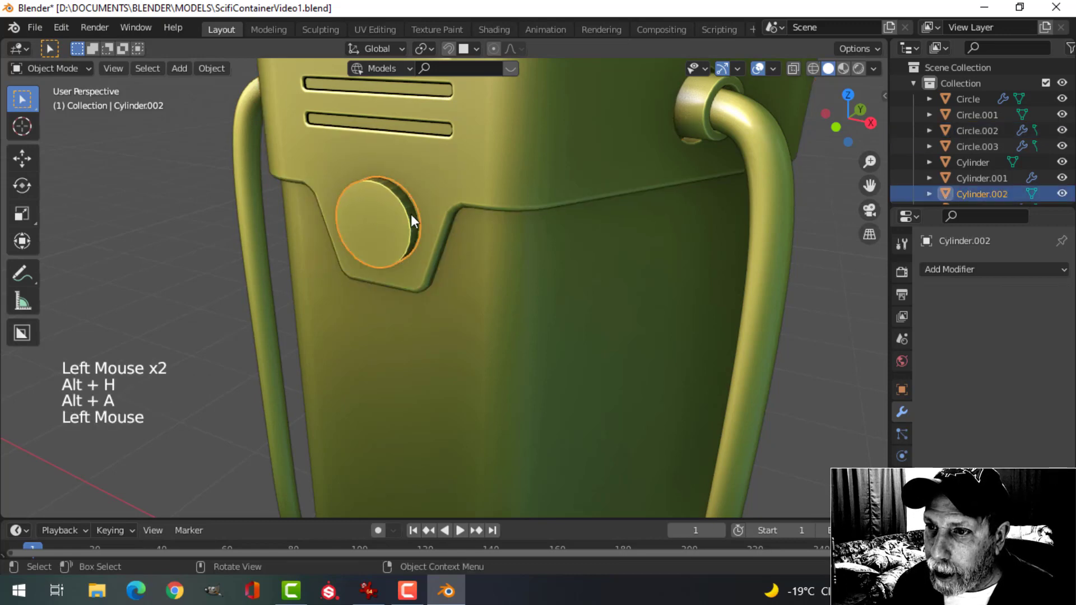
Scale the whole button cylinder slightly in Edit Mode so it fits within the recess in the cap's front tab
key("Tab")
key("a")
middle_click_drag(456, 219, 482, 237)
key("s")
left_click(530, 234)
key("alt+a")
middle_click_drag(321, 256, 367, 229, "shift")
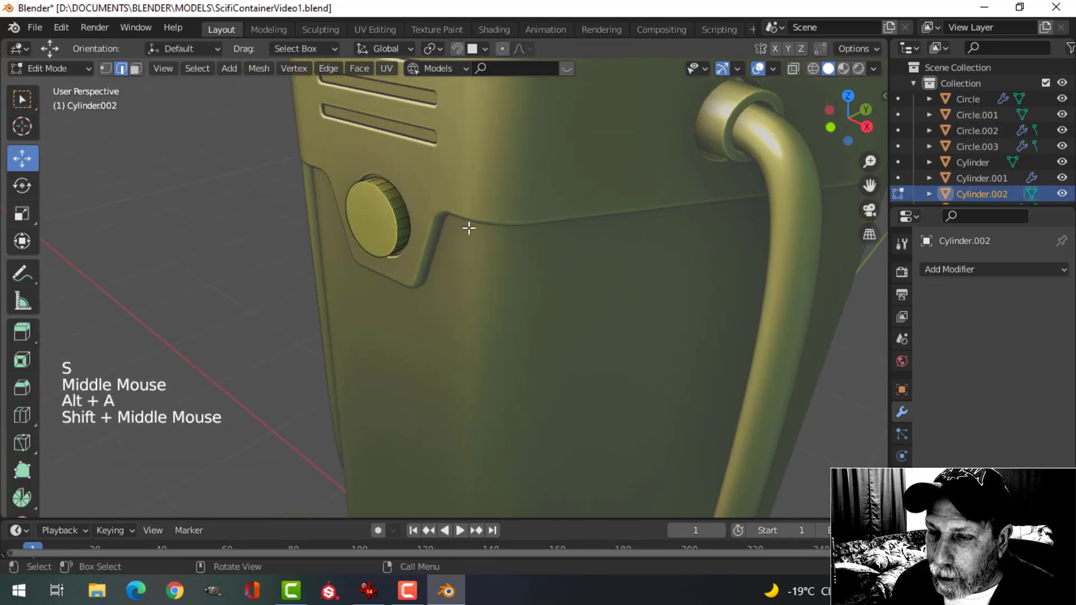
Bevel the border of the button's front face with 5 segments and a width of about 0.025 m
key("3")
left_click(367, 215)
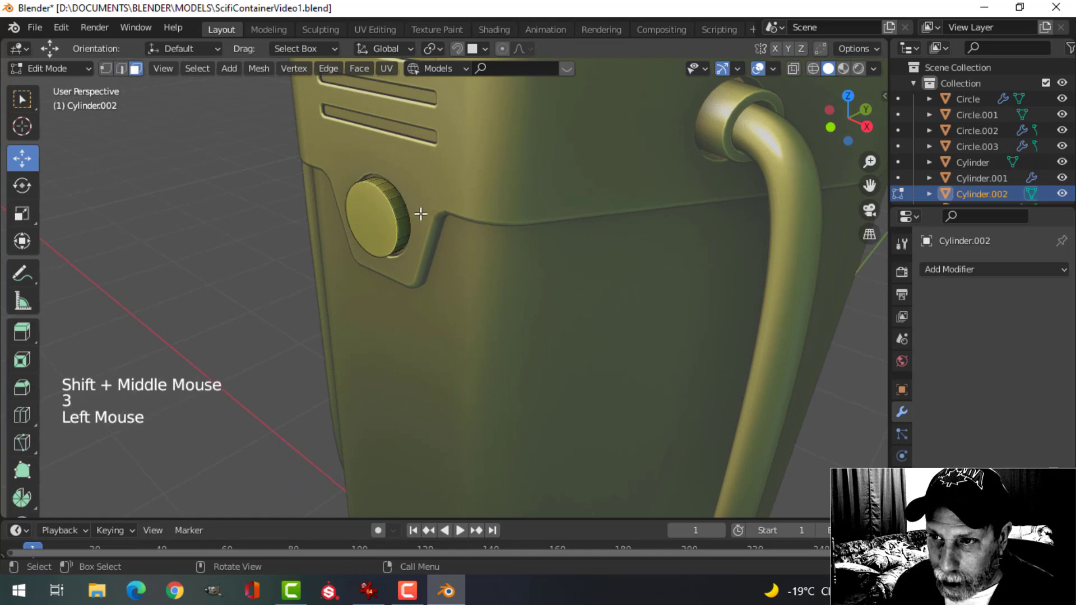
key("ctrl+b")
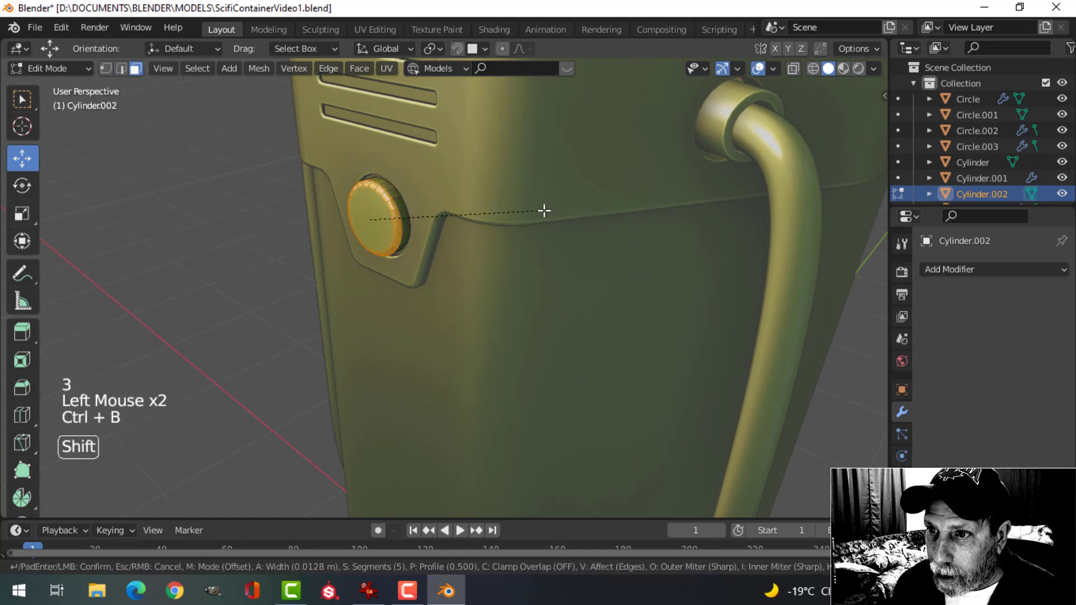
left_click(591, 214)
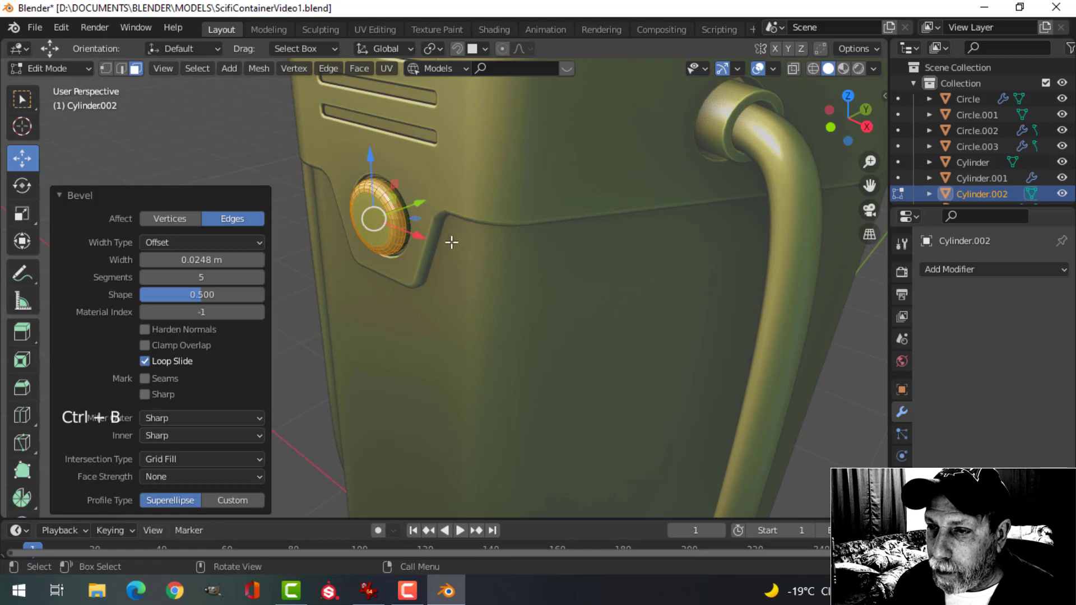
Move the whole button along Y to adjust its depth in the recess, and delete its hidden rear face
key("a")
middle_click_drag(448, 241, 392, 233)
left_click_drag(391, 233, 331, 225)
middle_click_drag(330, 224, 276, 230)
scroll(276, 230, "up", 2)
left_click_drag(198, 214, 173, 209)
key("alt+a")
left_click(127, 206)
key("x")
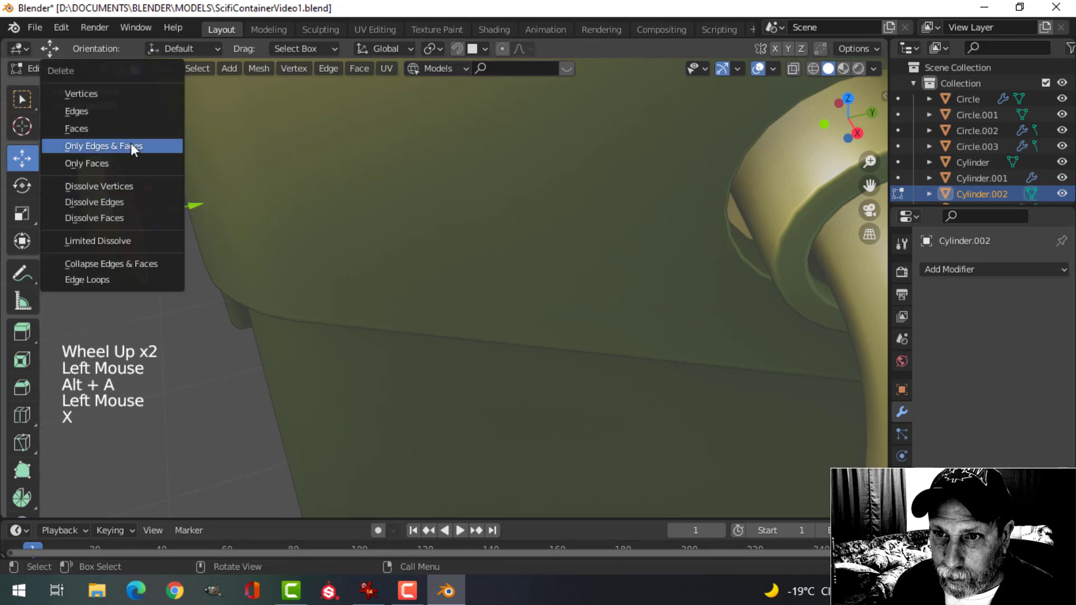
left_click(159, 130)
Fine-tune the depth of the whole button along Y, then return to Object Mode and deselect
key("a")
middle_click_drag(160, 141, 238, 233)
left_click_drag(189, 210, 299, 194)
scroll(519, 182, "down", 3)
middle_click_drag(299, 193, 470, 235)
key("alt+a")
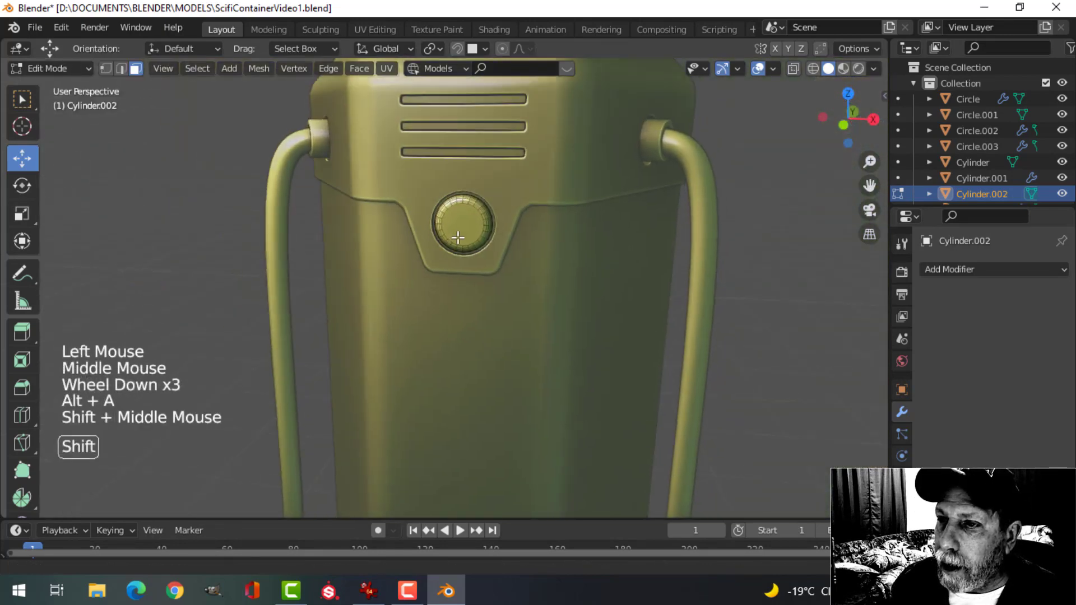
scroll(470, 234, "up", 2)
key("Tab")
scroll(492, 229, "down", 3)
key("alt+a")
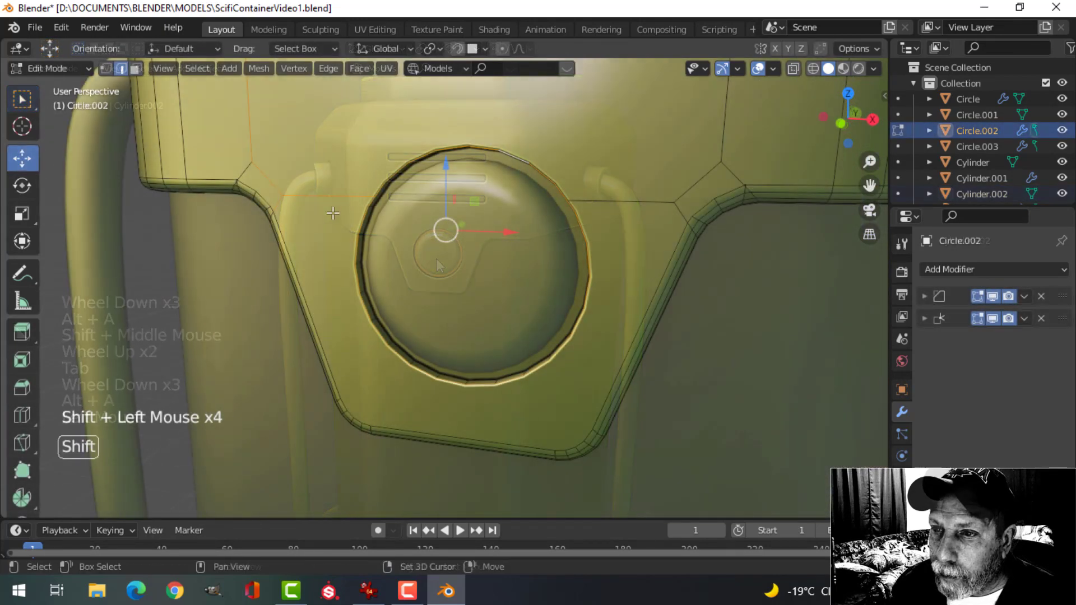
Deselect the stray edges on the cap, leaving only the button hole's rim, and bevel that rim with 5 segments
left_click(292, 200, "shift")
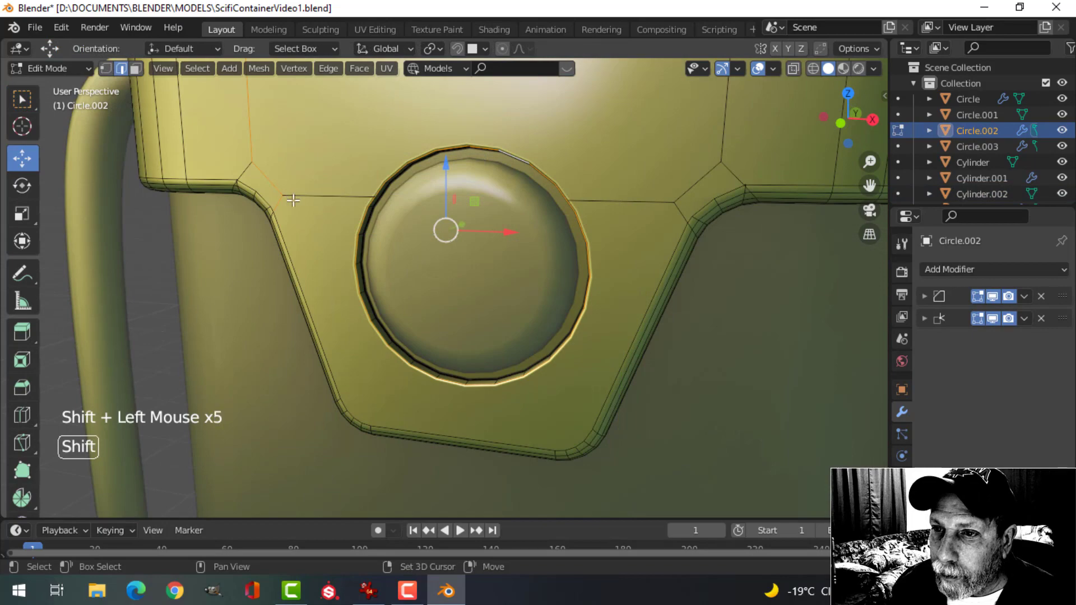
left_click(276, 203, "shift")
middle_click_drag(275, 183, 450, 299)
scroll(445, 270, "up", 2, "shift")
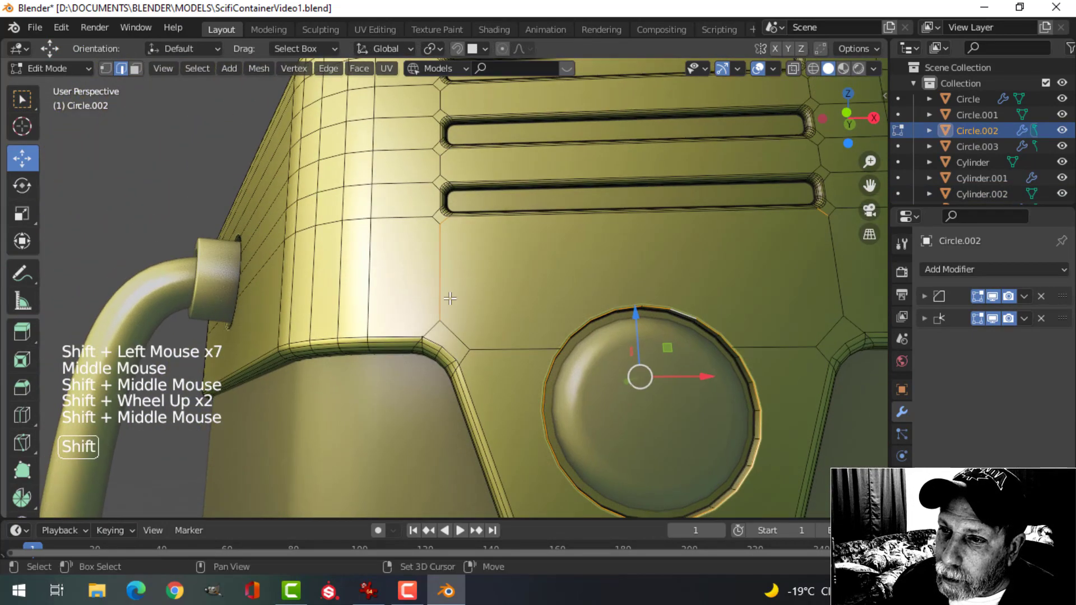
left_click(436, 257, "shift")
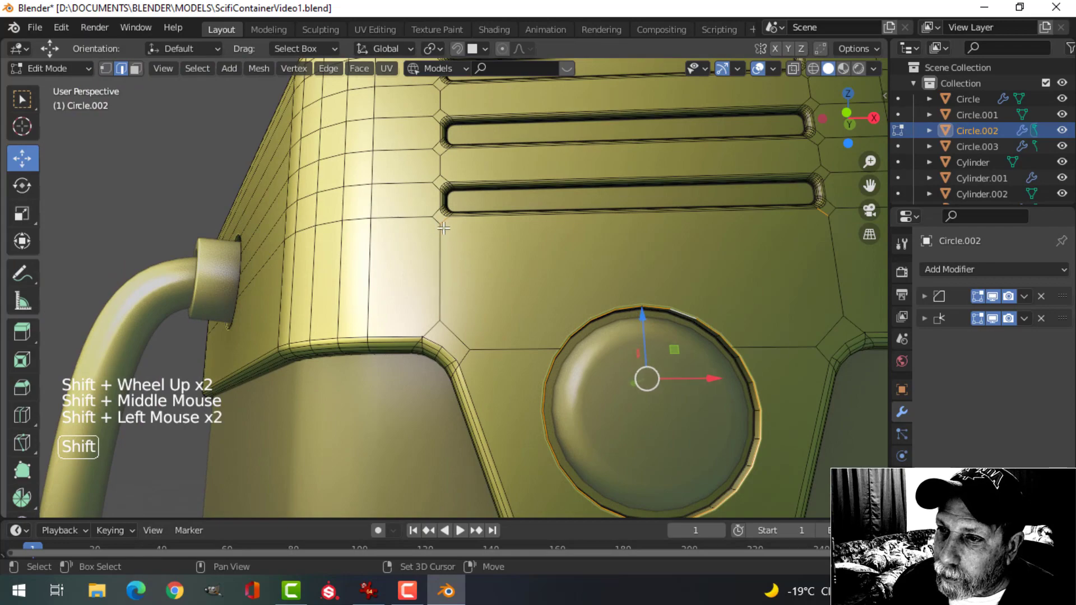
middle_click_drag(443, 221, 387, 342, "shift")
scroll(507, 325, "up", 2)
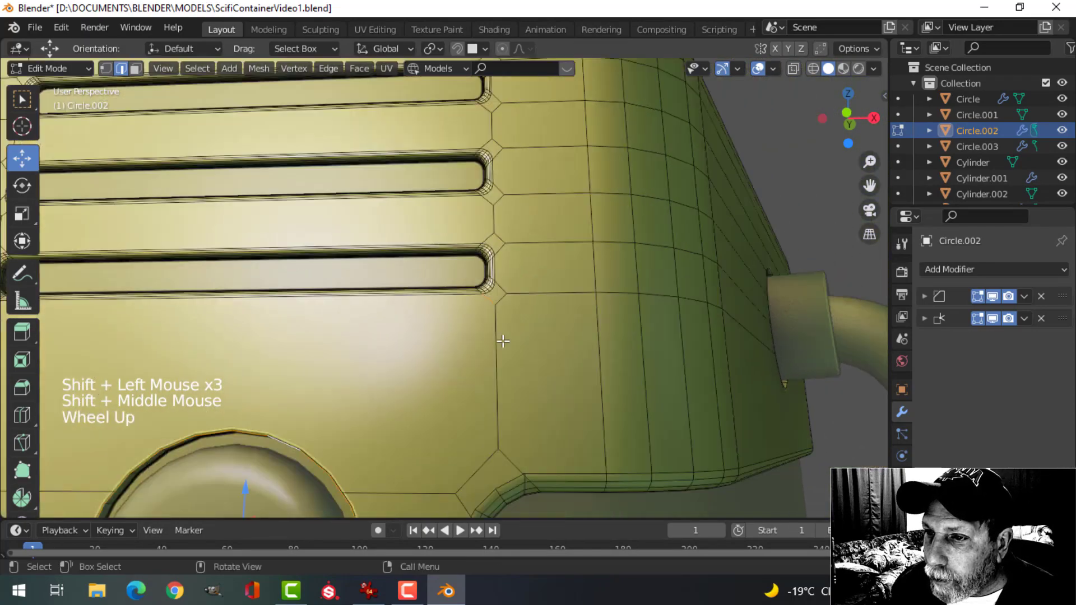
scroll(572, 346, "down", 2)
middle_click_drag(577, 351, 668, 321)
key("ctrl+b")
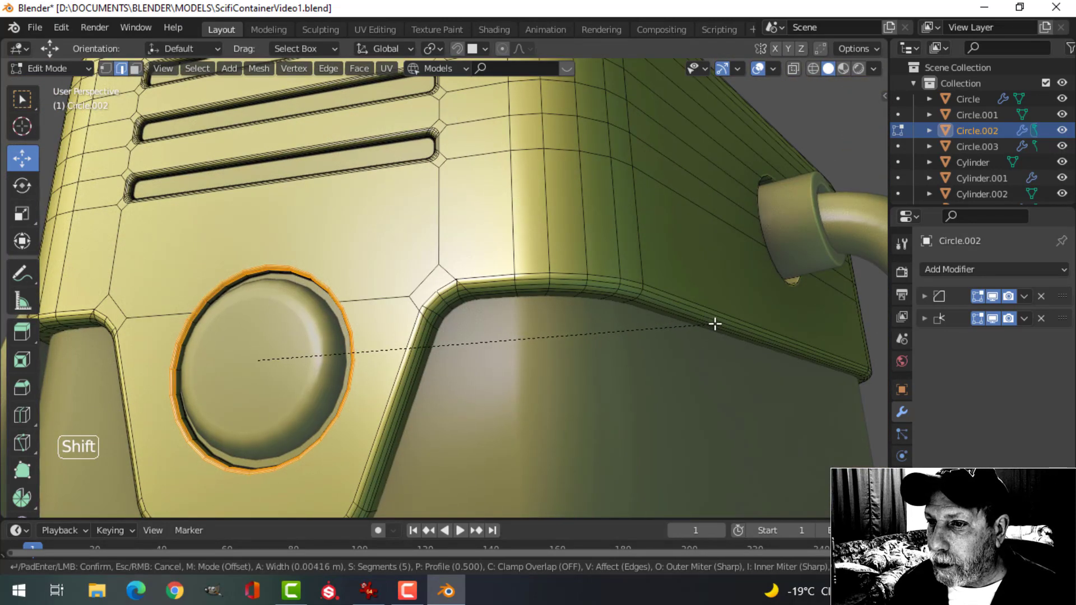
left_click(744, 315)
key("Tab")
scroll(679, 341, "down", 2)
key("alt+a")
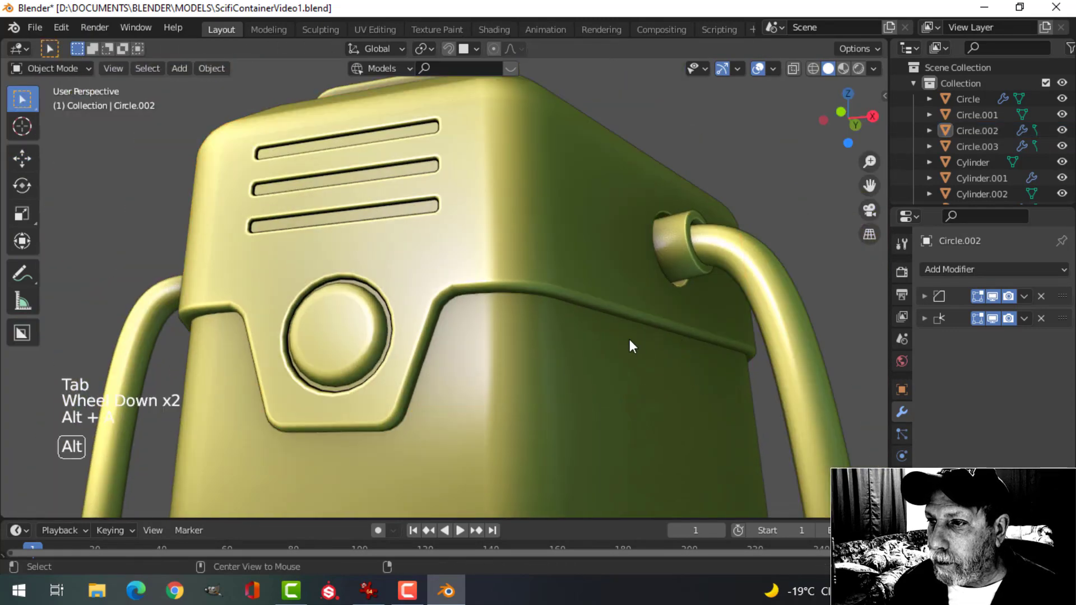
middle_click_drag(629, 338, 678, 357)
scroll(588, 355, "down", 2)
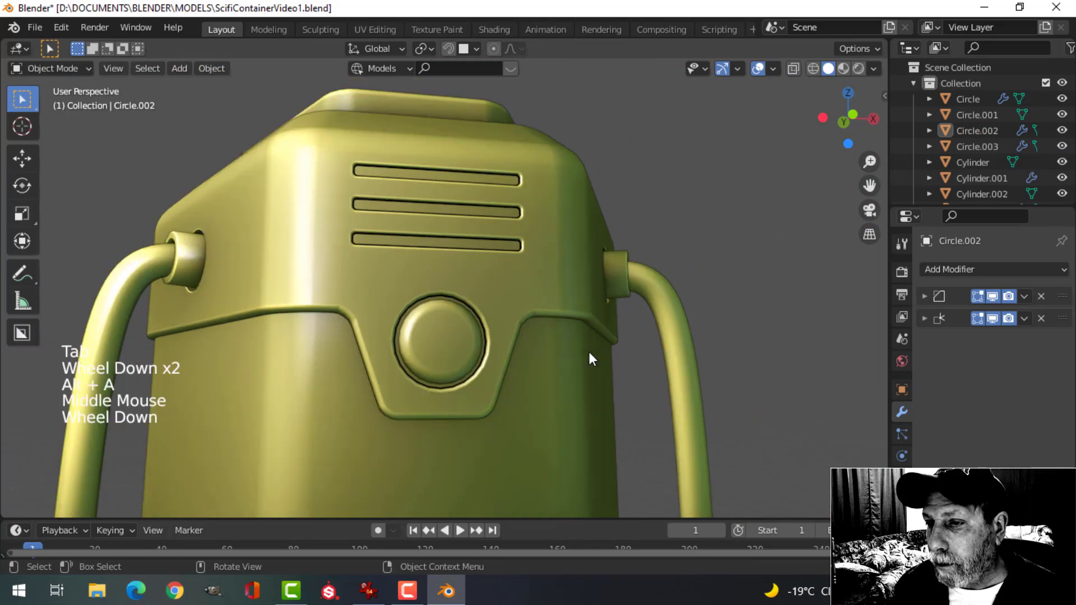
Scale the whole button up by about 1.116 and shift it slightly along Y, then return to Object Mode and deselect
middle_click_drag(576, 329, 411, 358)
left_click(408, 357)
key("Tab")
scroll(486, 381, "up", 4)
key("a")
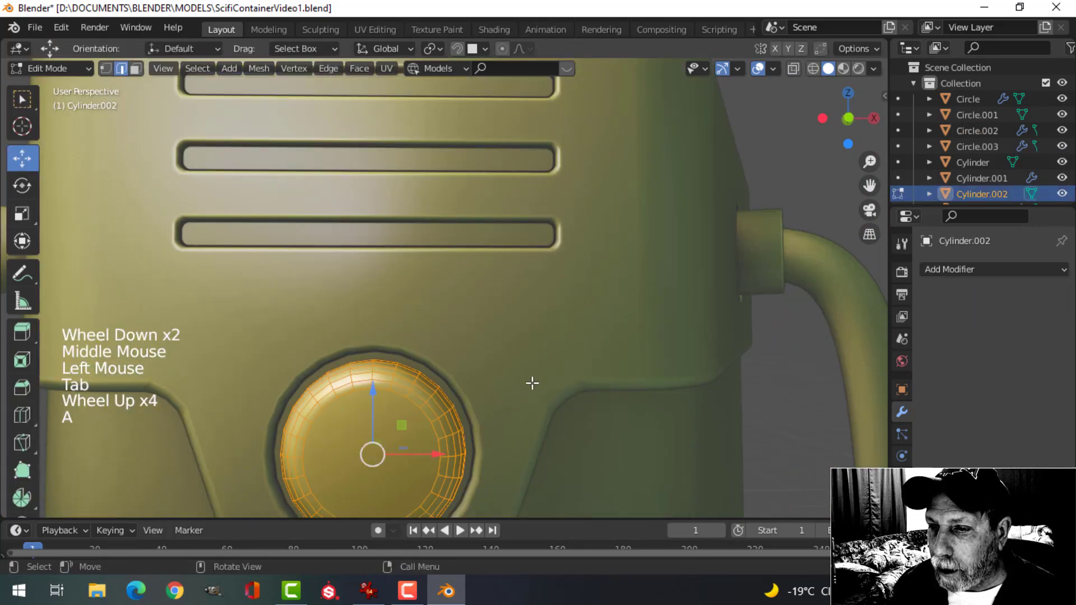
middle_click_drag(531, 381, 363, 339, "shift")
key("s")
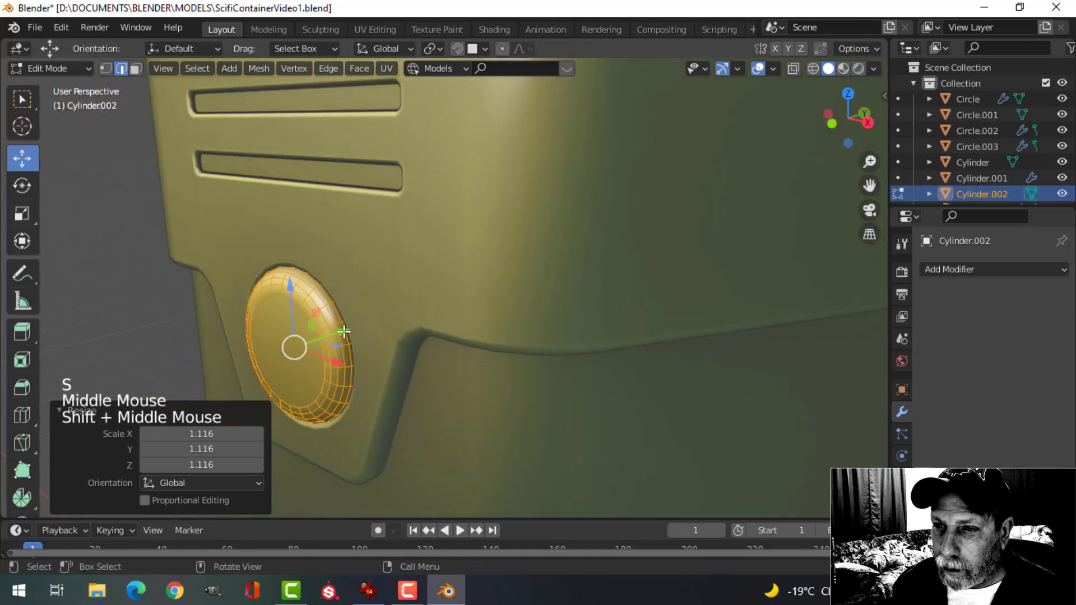
left_click_drag(344, 331, 356, 329)
key("Tab")
scroll(415, 339, "down", 4)
key("alt+a")
scroll(432, 364, "down", 4)
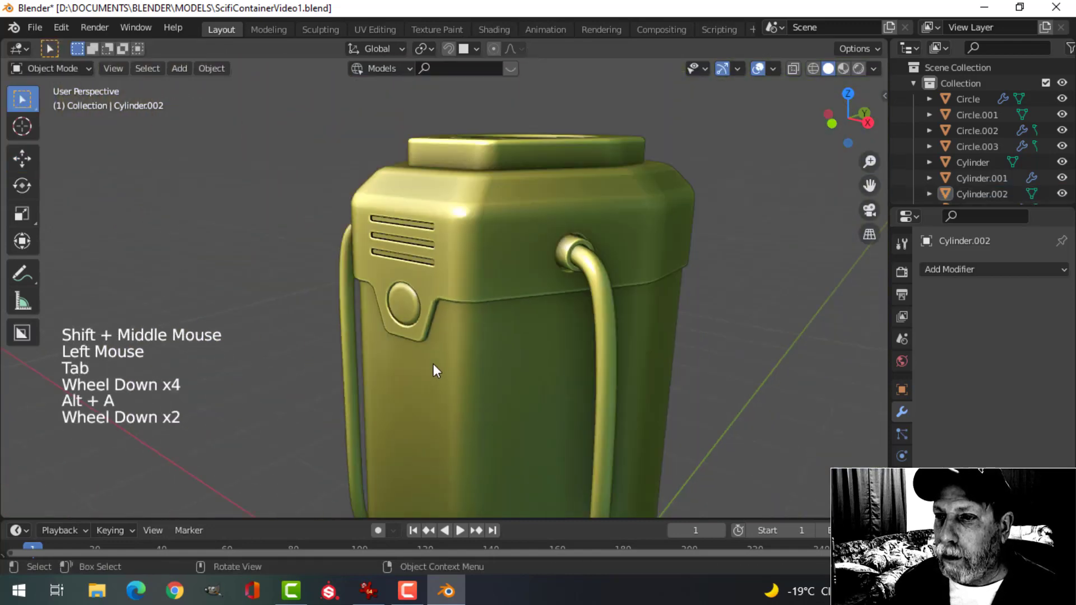
Save the file and look over the whole container from several angles
middle_click_drag(437, 359, 496, 336)
scroll(557, 369, "down", 3)
scroll(499, 308, "up", 2)
scroll(506, 299, "up", 3)
middle_click_drag(496, 336, 454, 285)
scroll(495, 392, "down", 2)
key("ctrl+s")
scroll(509, 347, "down", 4)
middle_click_drag(453, 285, 532, 298)
scroll(508, 324, "up", 2)
scroll(536, 319, "down", 3)
scroll(540, 284, "up", 2)
middle_click_drag(532, 298, 595, 305)
scroll(510, 332, "up", 2)
scroll(519, 312, "up", 2)
Duplicate the front face of the container's base in Edit Mode and move the copy slightly outward along Y
middle_click_drag(518, 312, 482, 342, "shift")
left_click(469, 301)
key("Tab")
key("alt+a")
key("3")
left_click(476, 325)
scroll(437, 320, "down", 3)
scroll(577, 351, "up", 3)
middle_click_drag(482, 341, 526, 377)
scroll(451, 336, "down", 1)
key("shift+d")
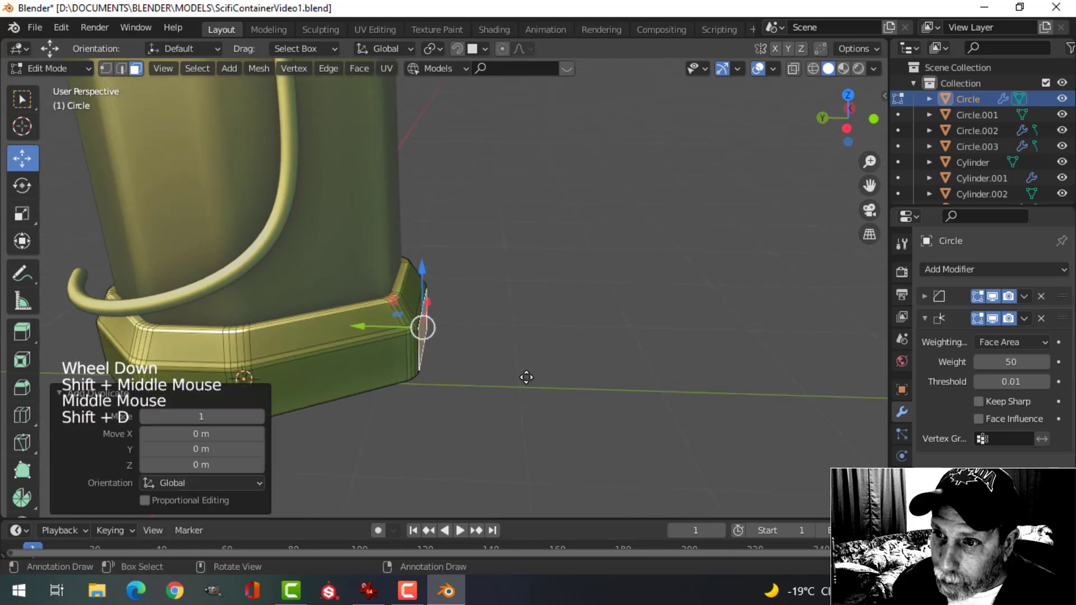
left_click(412, 330)
Separate the duplicated face into its own object and select it in Object Mode
middle_click_drag(412, 331, 461, 361)
key("p")
left_click(569, 314)
key("Tab")
left_click(459, 348)
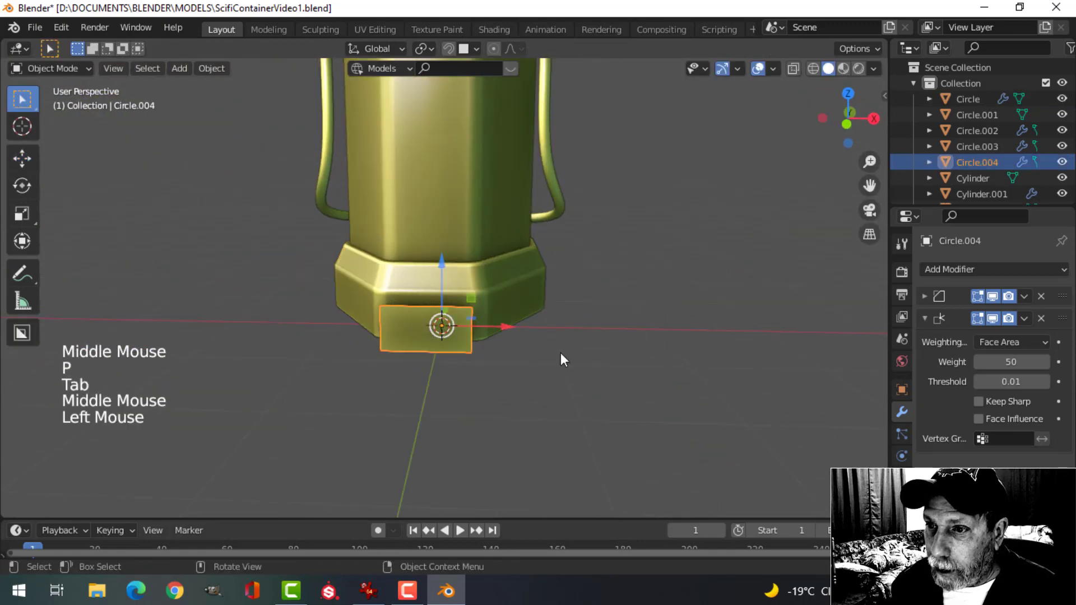
Scale the separated face by about 0.635 along X, then uniformly by about 0.82
key("Tab")
key("a")
scroll(567, 353, "up", 3)
middle_click_drag(564, 351, 643, 326)
key("s")
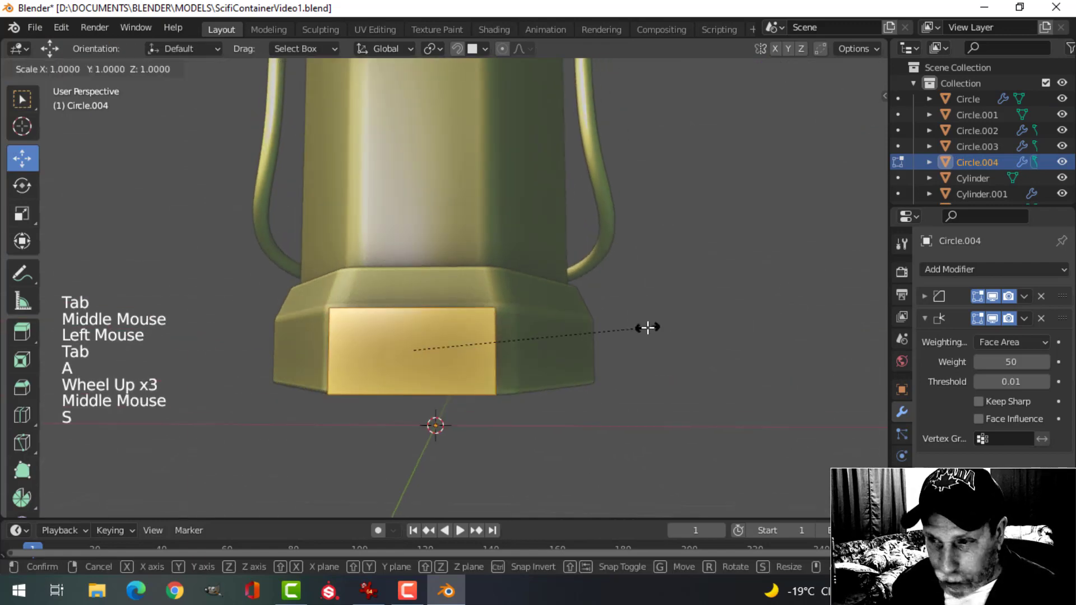
key("x")
left_click(560, 335)
key("s")
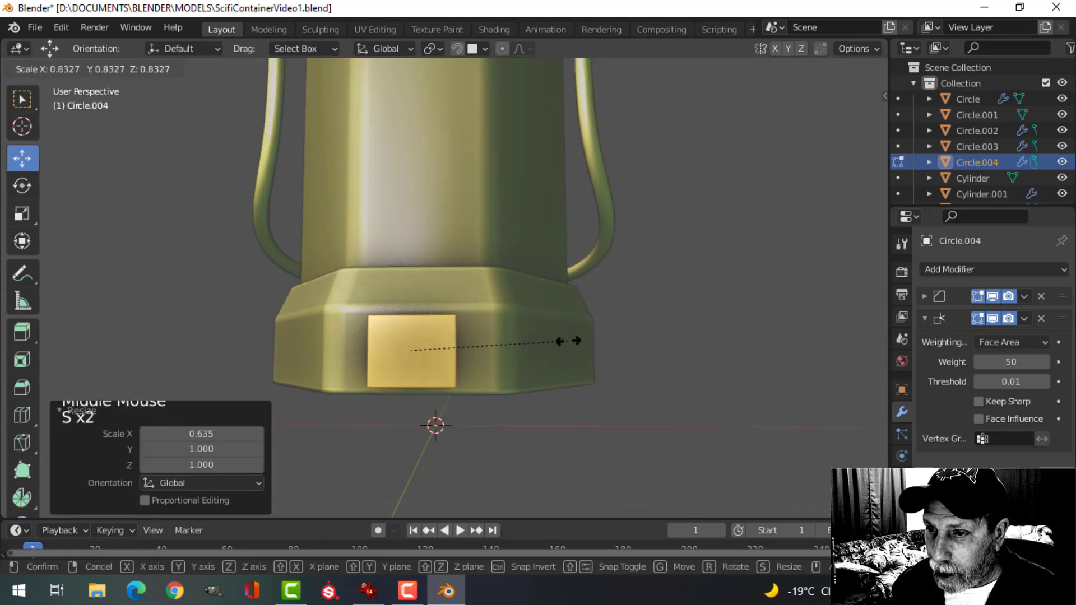
left_click(554, 350)
middle_click_drag(550, 357, 556, 380)
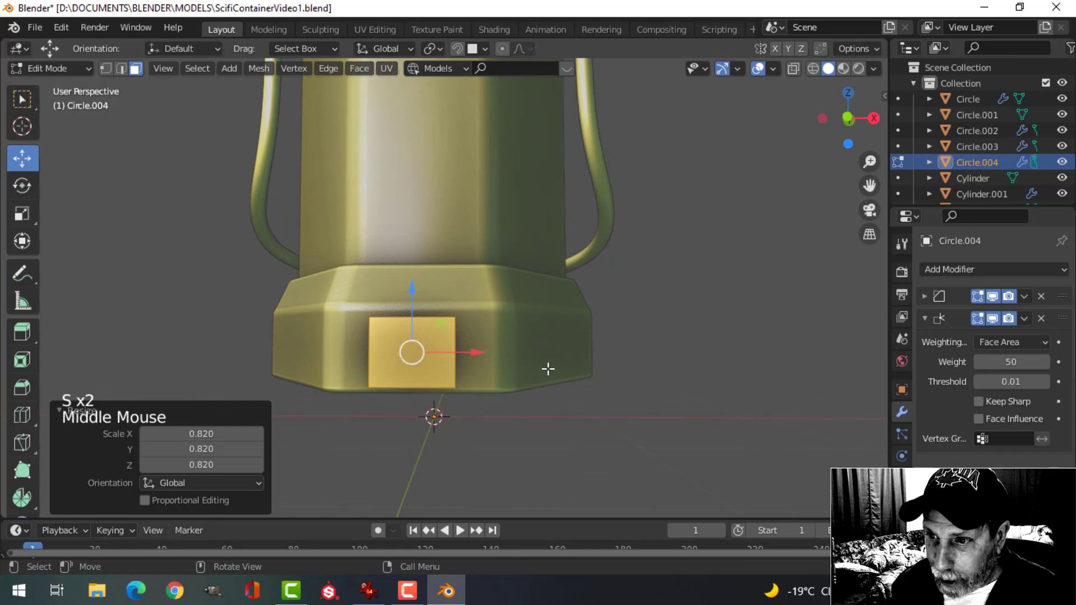
Scale the face's lower edge down to turn the rectangle into a trapezoid tapering downward
key("2")
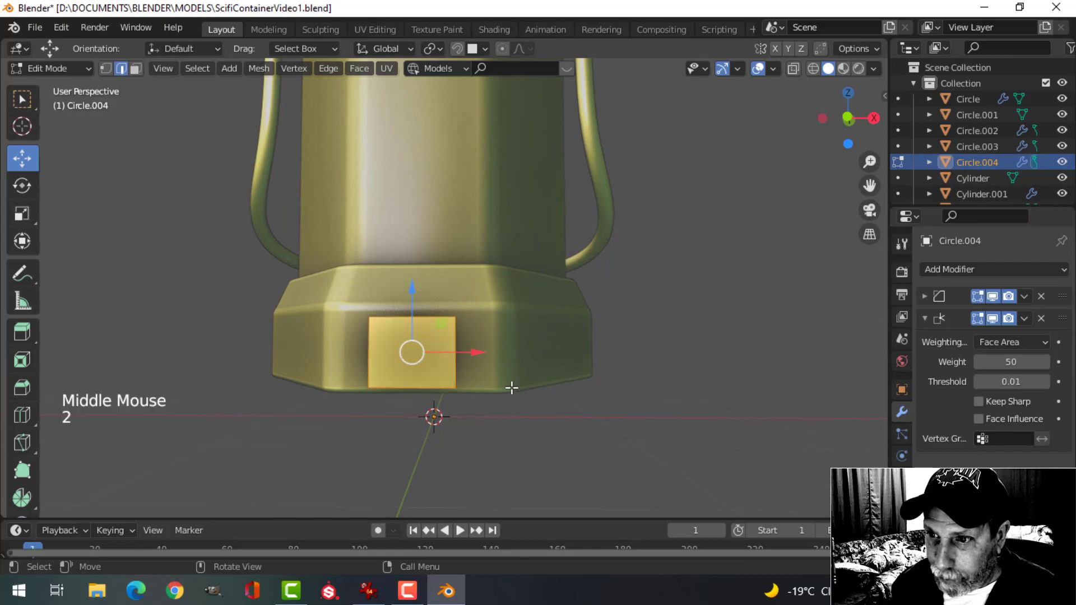
left_click(400, 385)
key("s")
left_click(506, 396)
Scale the whole trapezoid slightly and move it along Y to adjust its distance from the base
key("a")
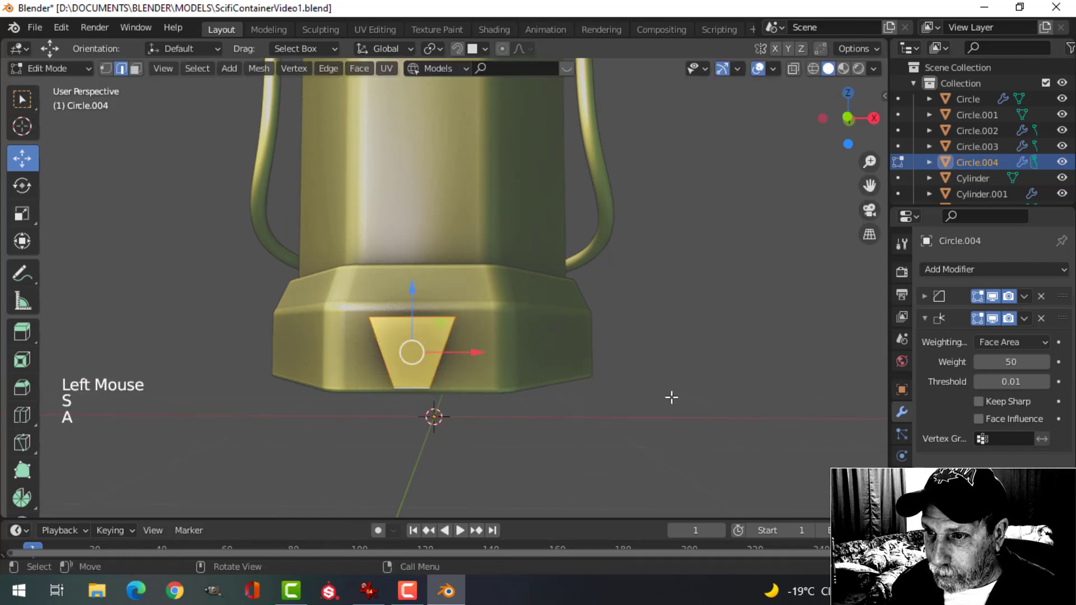
key("s")
left_click(581, 391)
middle_click_drag(581, 391, 459, 390)
left_click_drag(461, 333, 514, 311)
middle_click_drag(514, 312, 553, 389)
scroll(439, 403, "up", 2)
middle_click_drag(440, 403, 504, 389, "shift")
middle_click_drag(504, 389, 537, 384)
Try rounding all corners of the trapezoid with a 3-segment vertex bevel, and check the shape in Object Mode
key("1")
scroll(610, 389, "up", 3)
middle_click_drag(610, 389, 560, 365, "shift")
middle_click_drag(560, 364, 547, 346)
key("ctrl+shift+b")
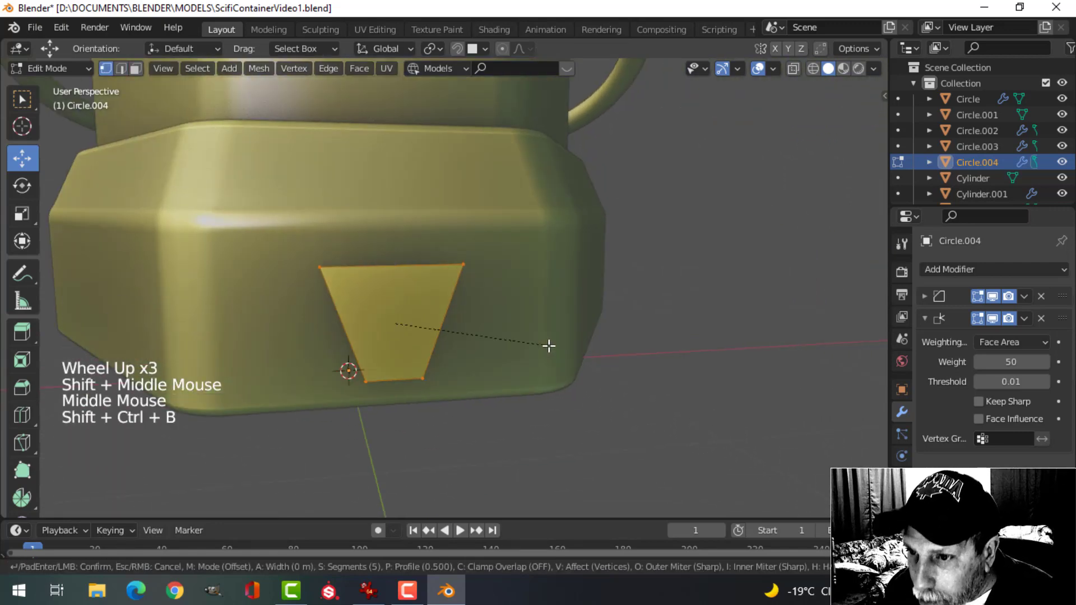
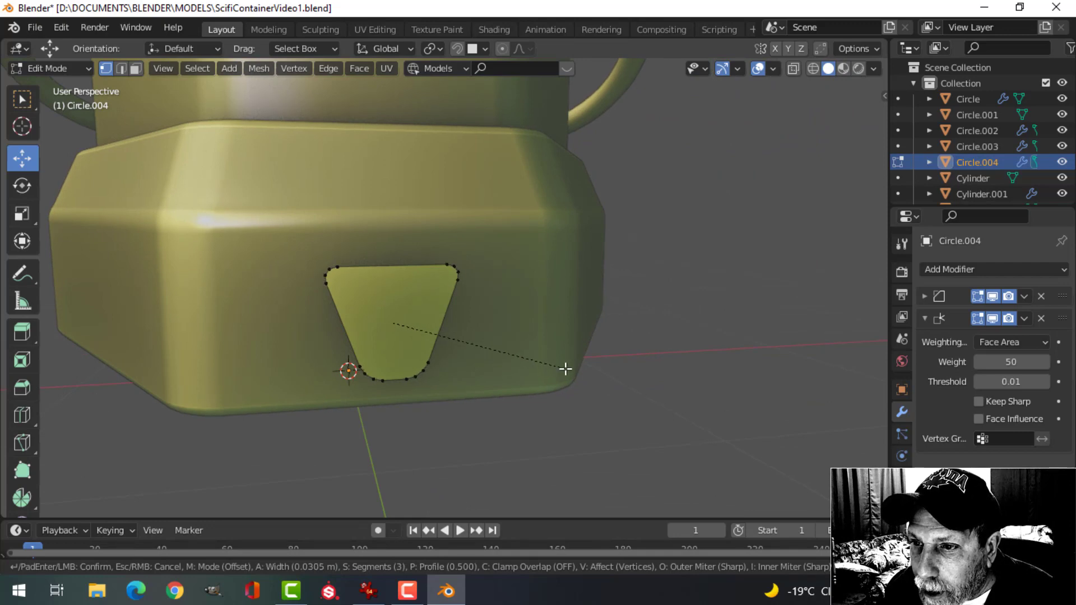
left_click(624, 326)
key("a")
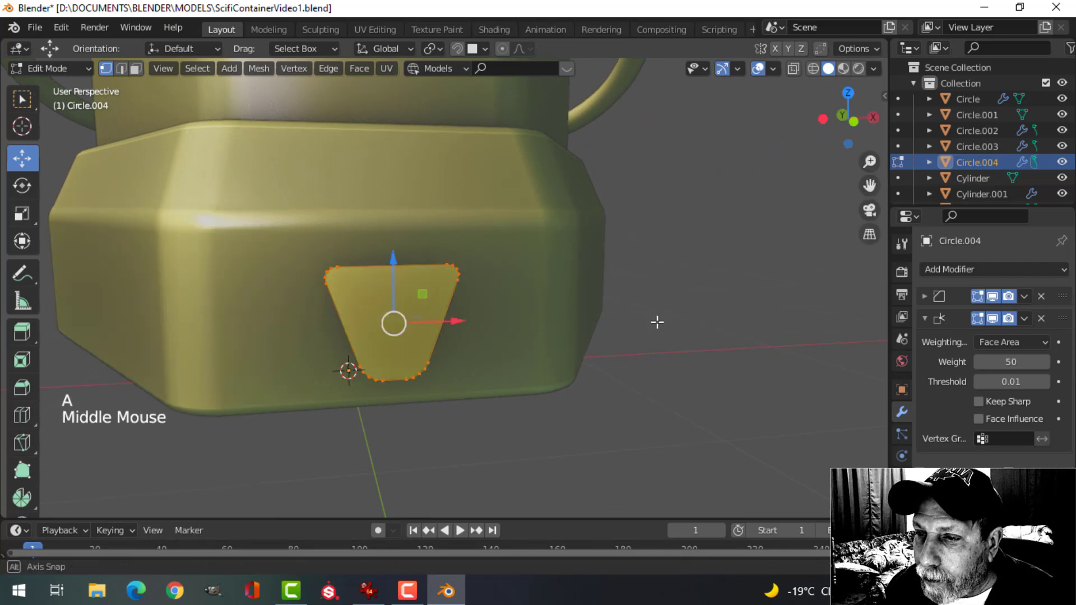
middle_click_drag(655, 319, 549, 336)
key("Tab")
scroll(497, 358, "down", 4)
key("alt+a")
scroll(574, 313, "down", 3)
middle_click_drag(549, 336, 498, 335)
scroll(399, 350, "up", 2)
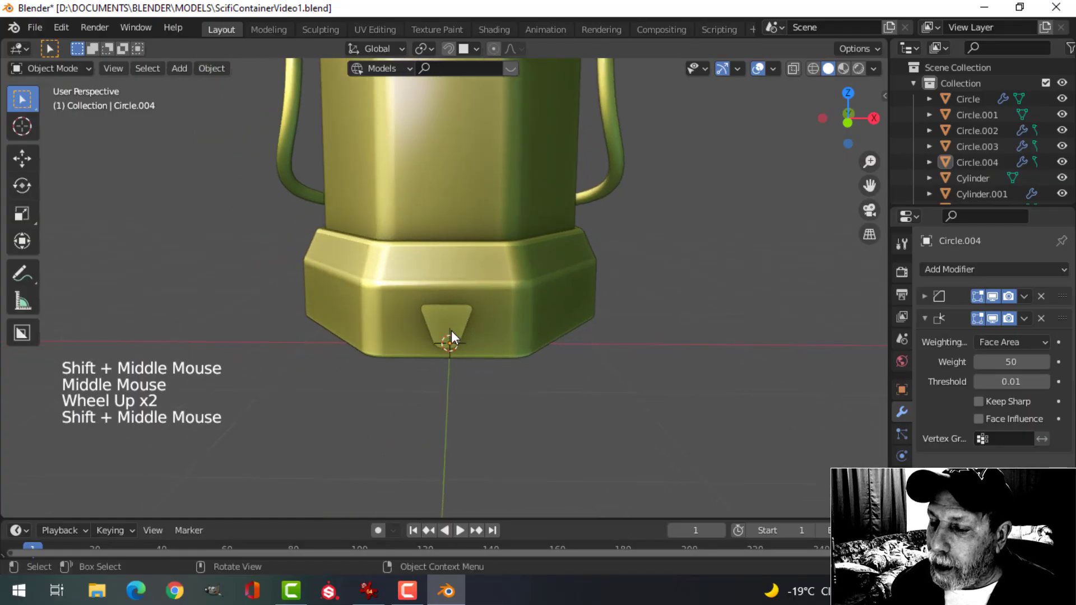
Undo the corner rounding of the trapezoid
key("ctrl+z")
key("ctrl+z")
key("ctrl+z")
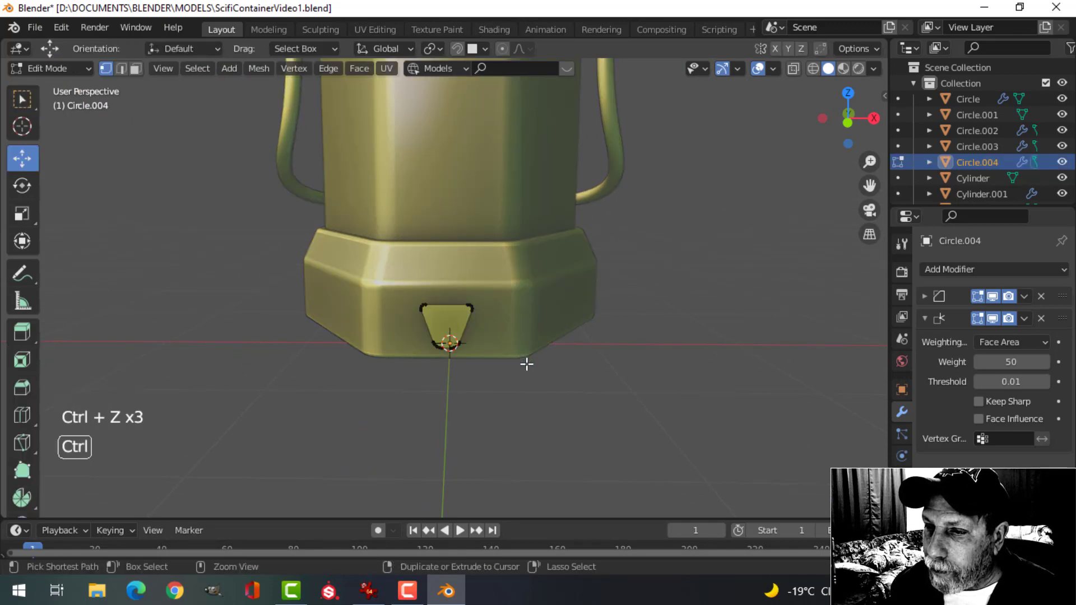
Narrow the bottom of the trapezoid by scaling its two lower vertices by about 0.526
scroll(526, 364, "up", 3)
middle_click_drag(521, 372, 512, 284, "shift")
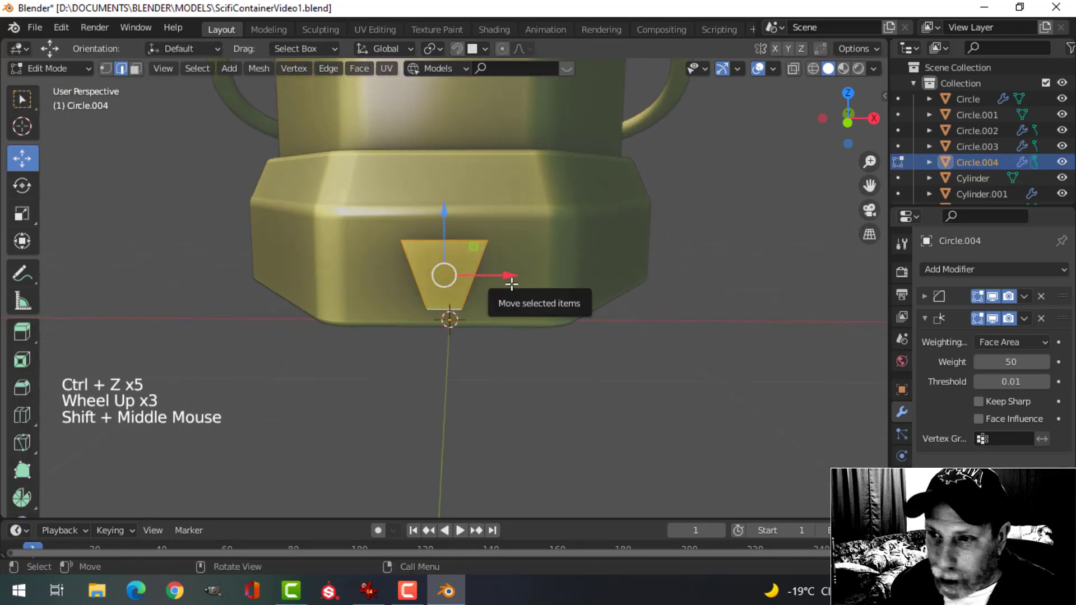
key("1")
left_click(429, 310)
left_click(459, 309, "shift")
key("s")
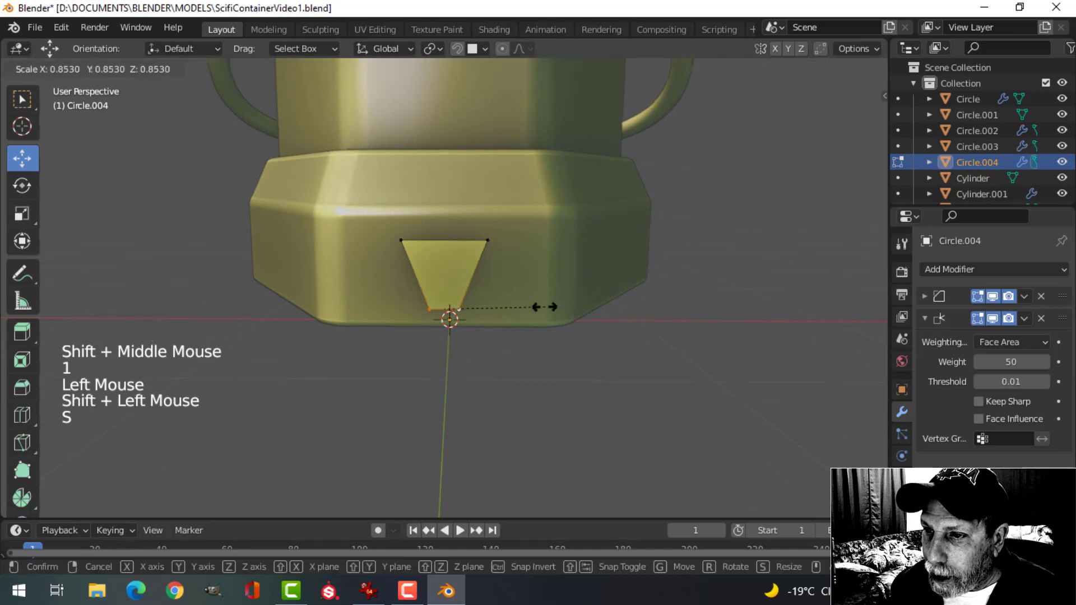
left_click(507, 312)
middle_click_drag(507, 312, 529, 324)
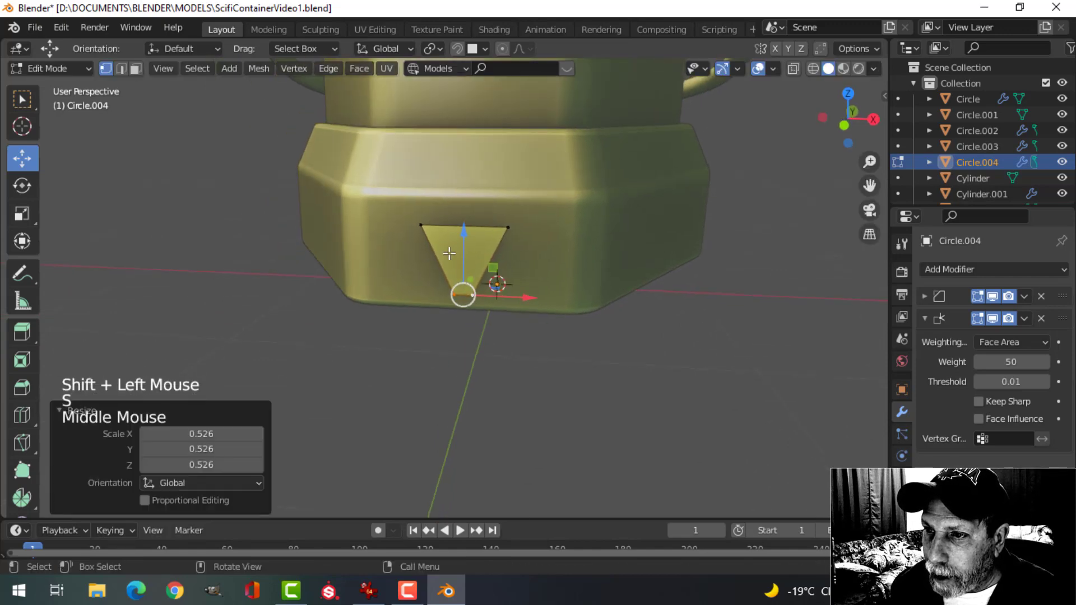
Round all corners of the tapered plate with a 4-segment vertex bevel, then return to Object Mode and deselect
key("a")
key("shift+ctrl+b")
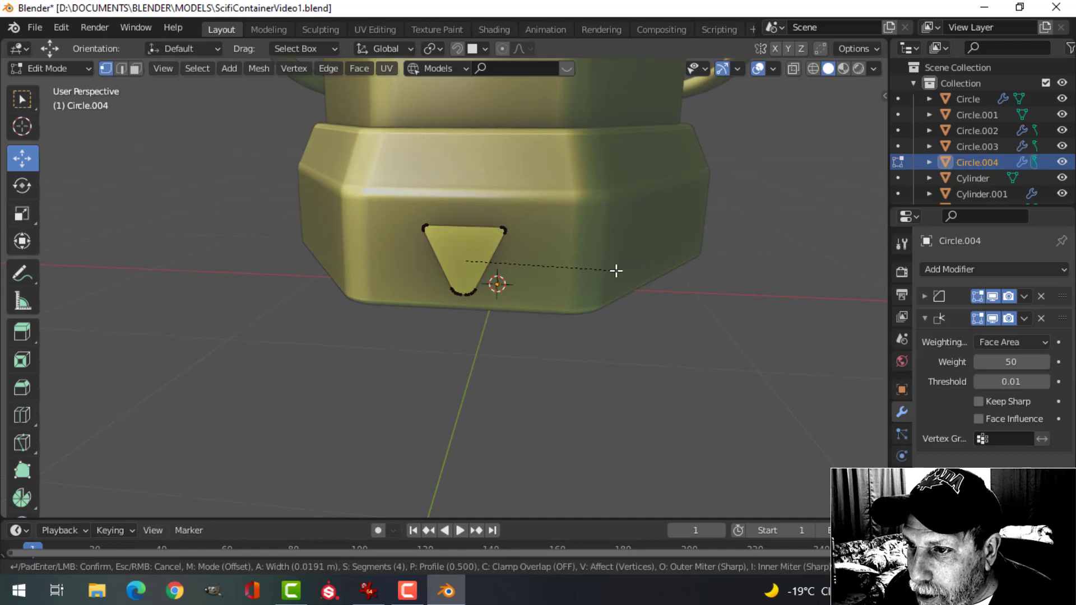
key("Tab")
scroll(606, 269, "down", 2)
middle_click_drag(606, 268, 570, 263)
scroll(546, 308, "up", 2)
key("alt+a")
Inspect the rounded triangular plate on the base from the front view and at an angle
left_click(515, 302)
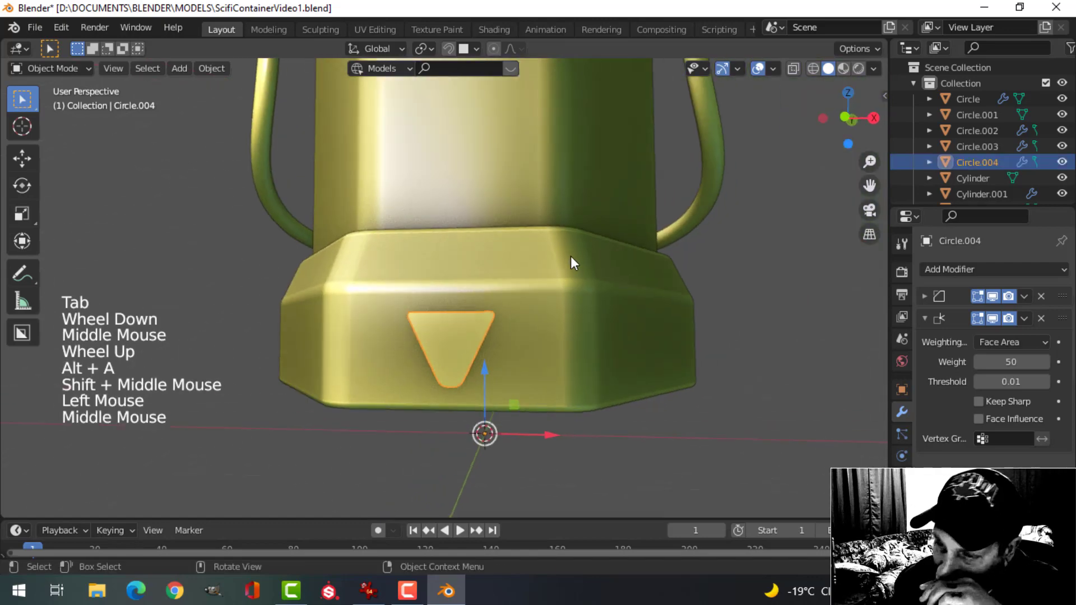
key("KP_1")
scroll(445, 377, "down", 2)
middle_click_drag(445, 377, 490, 389, "shift")
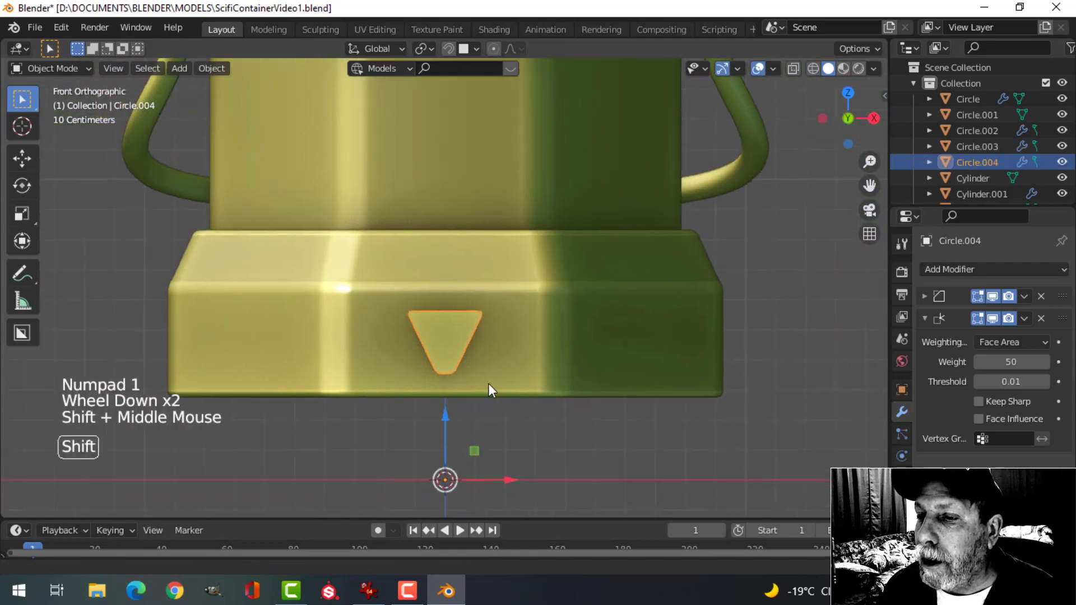
scroll(490, 387, "down", 2)
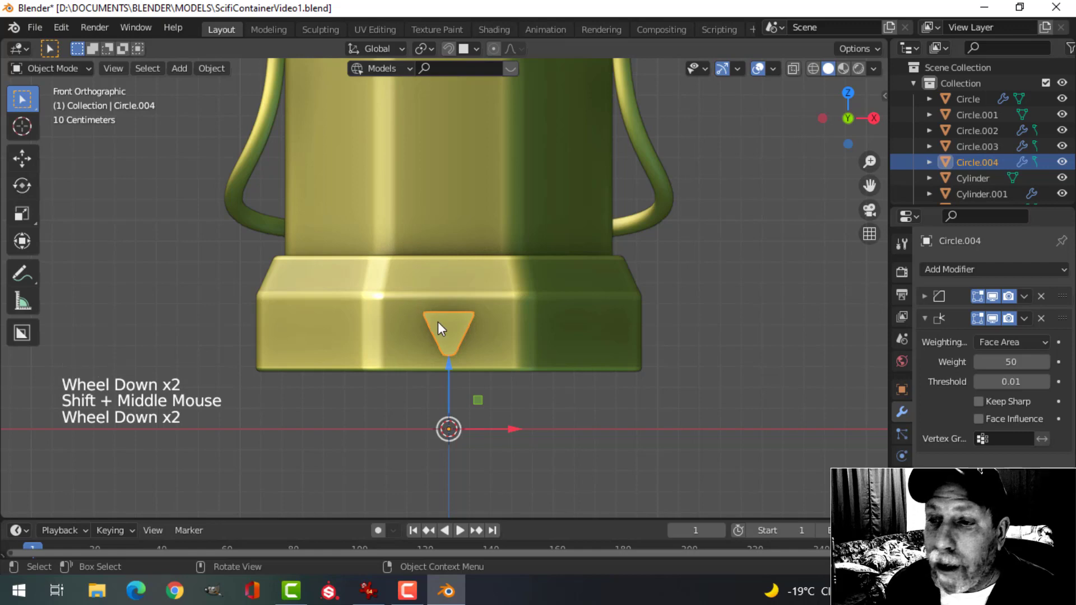
scroll(438, 322, "down", 1)
middle_click_drag(438, 322, 471, 335, "shift")
scroll(442, 304, "up", 3)
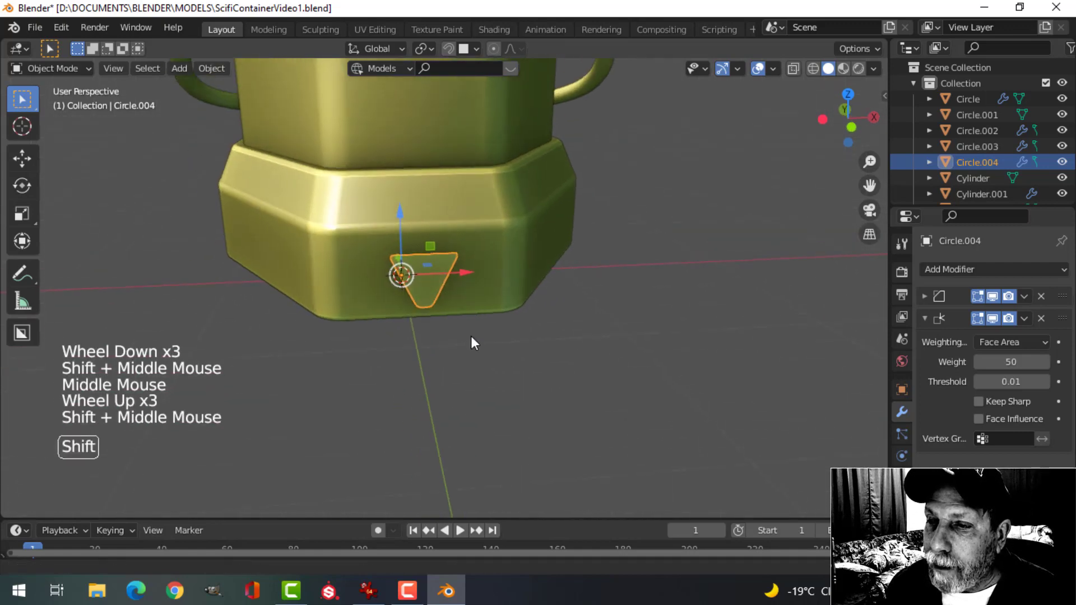
scroll(433, 283, "up", 2)
Cut the triangular plate's outline into the front of the base with Knife Project, then deselect everything
left_click(466, 216, "shift")
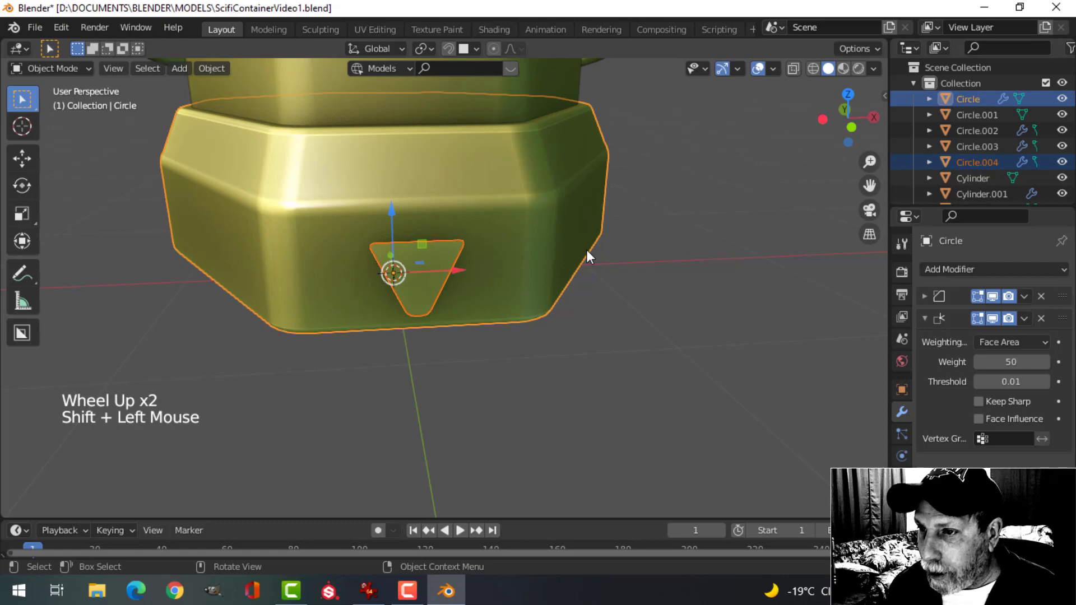
key("Tab")
key("a")
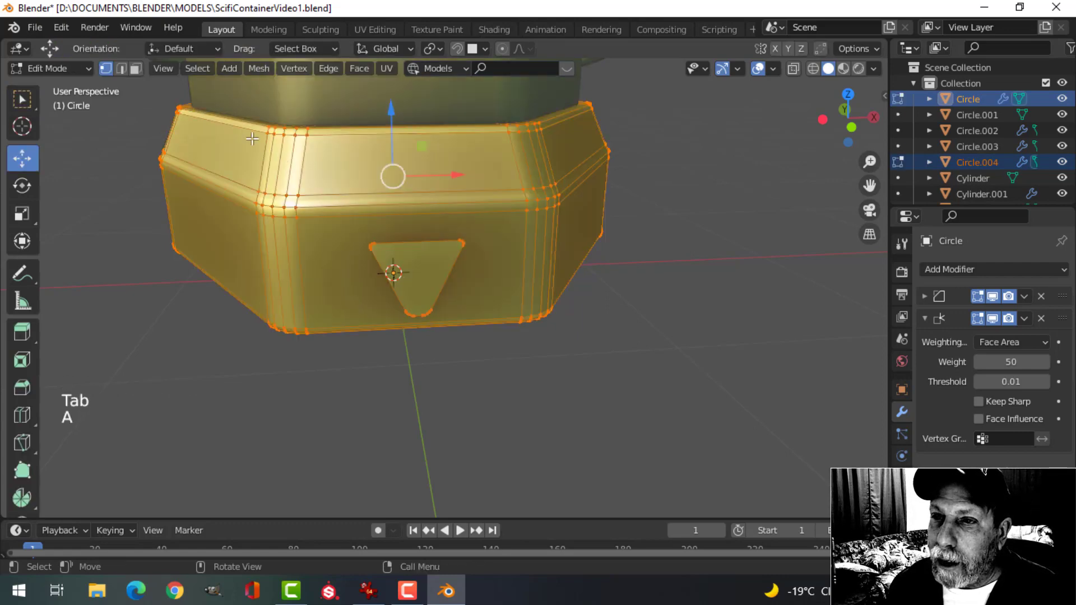
left_click(268, 67)
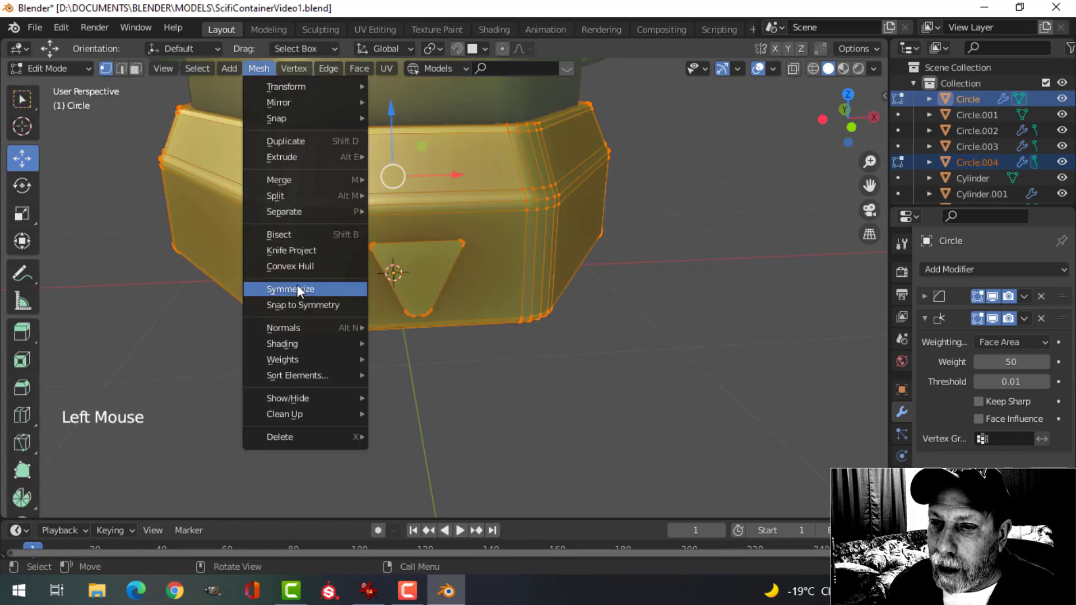
left_click(301, 251)
middle_click_drag(528, 303, 454, 257)
key("alt+a")
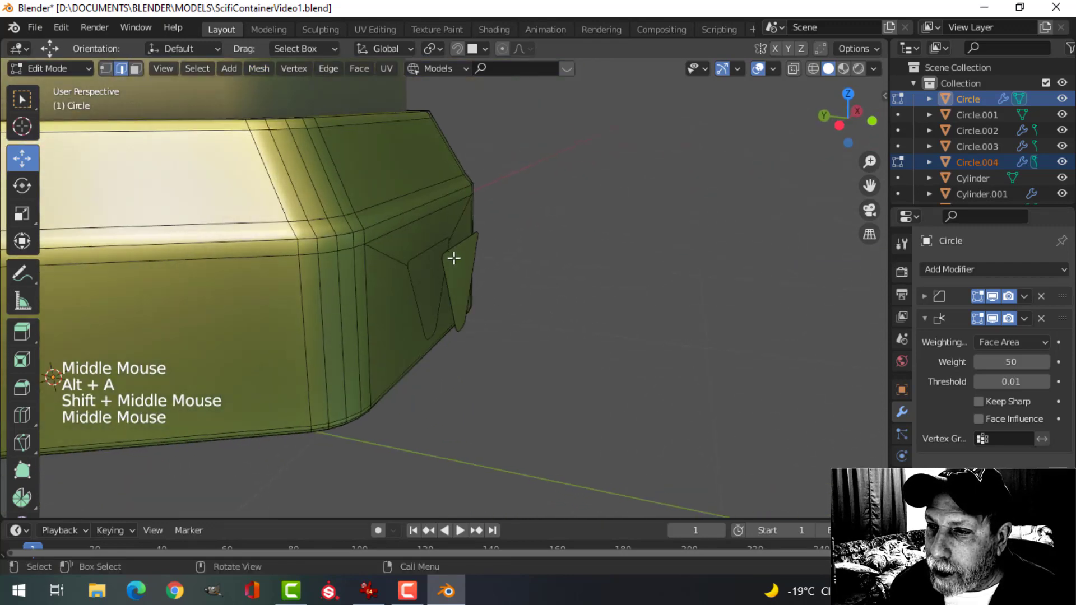
Return to Object Mode and hide the triangular plate in front of the base
key("Tab")
left_click(486, 278)
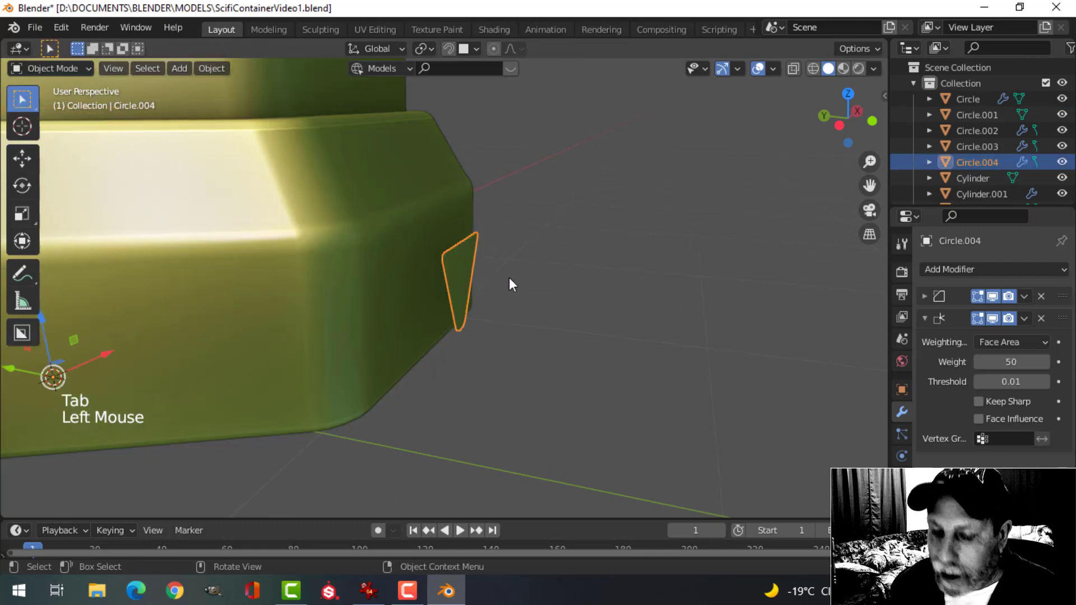
key("h")
middle_click_drag(512, 280, 472, 288)
Extrude the triangular face cut into the base's front inward as a shallow recess, then return to Object Mode and deselect
left_click(469, 290)
key("Tab")
key("3")
left_click(454, 288)
middle_click_drag(629, 280, 592, 306)
scroll(459, 289, "down", 2)
scroll(593, 295, "up", 3)
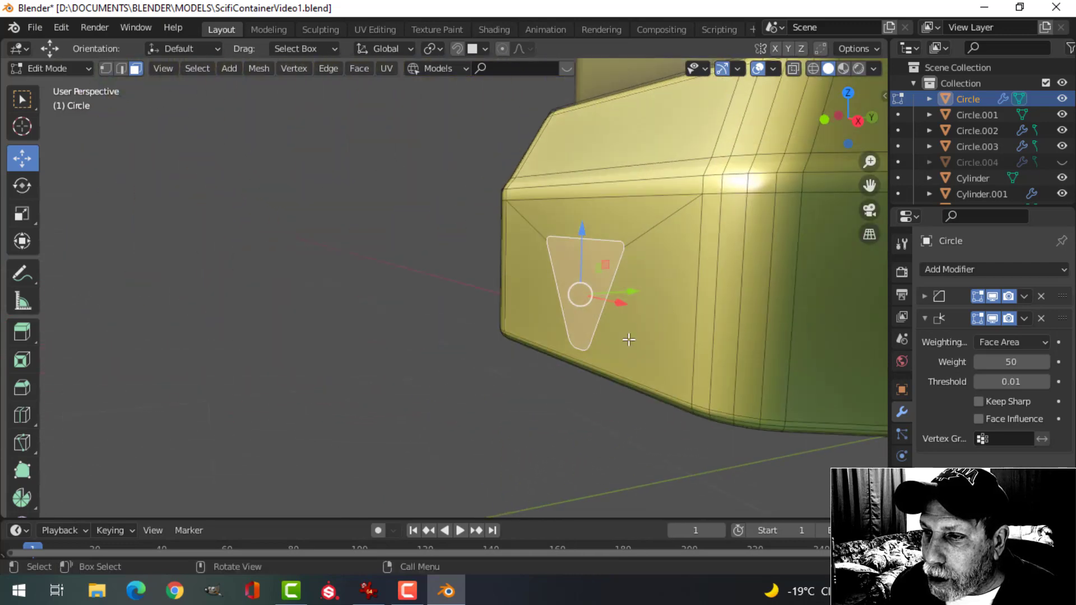
middle_click_drag(628, 339, 652, 330)
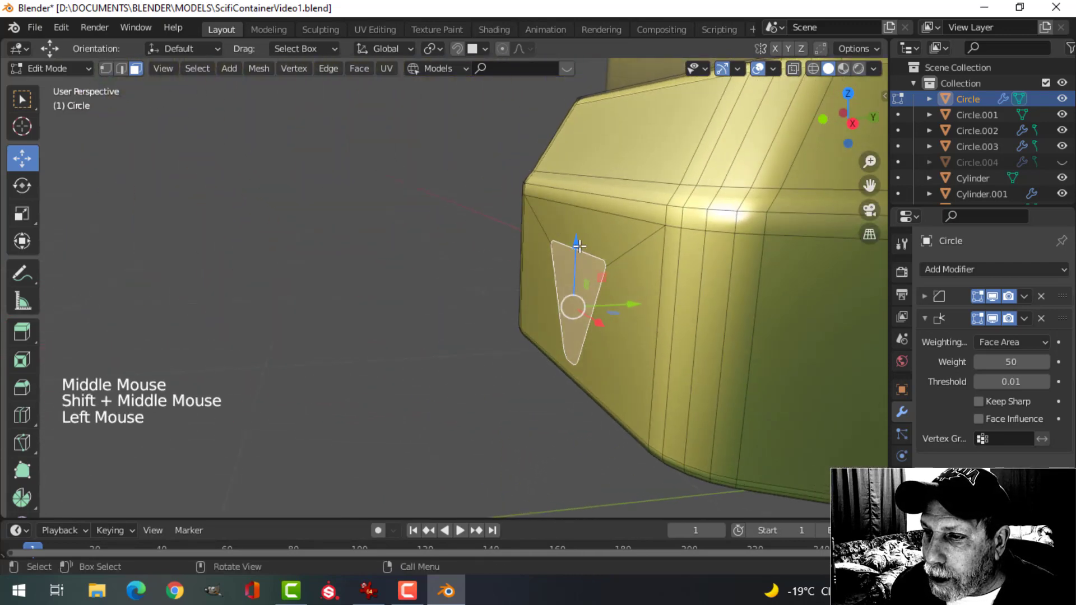
left_click_drag(578, 245, 586, 229)
middle_click_drag(610, 264, 614, 324, "shift")
key("e")
left_click(582, 295)
key("Tab")
scroll(471, 324, "down", 4)
key("alt+a")
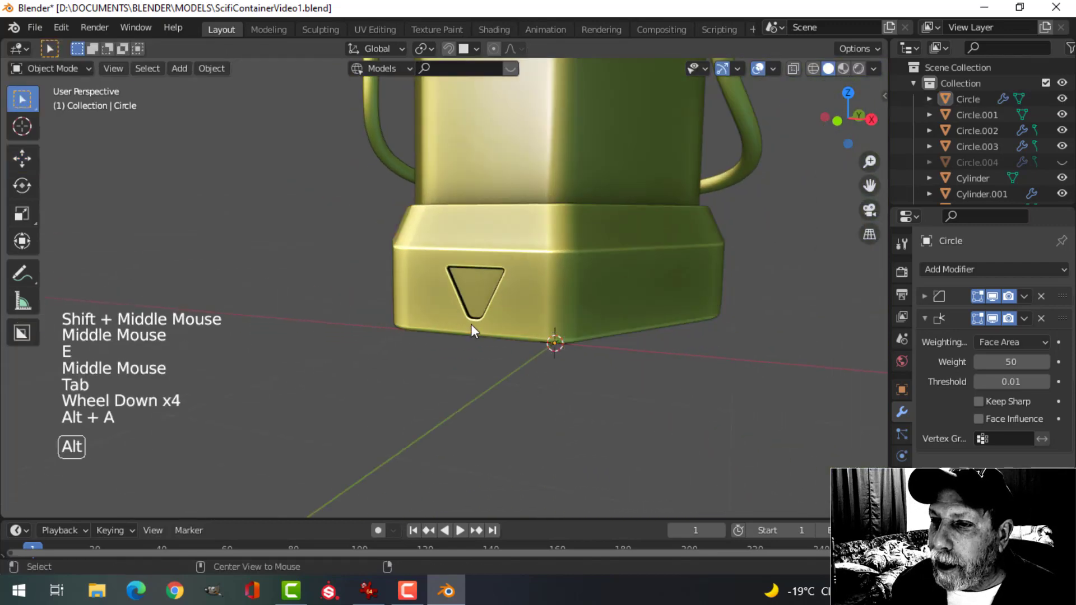
Unhide the triangular plate and delete it, leaving only the recess in the base
middle_click_drag(470, 324, 533, 324)
scroll(569, 304, "down", 2)
key("alt+h")
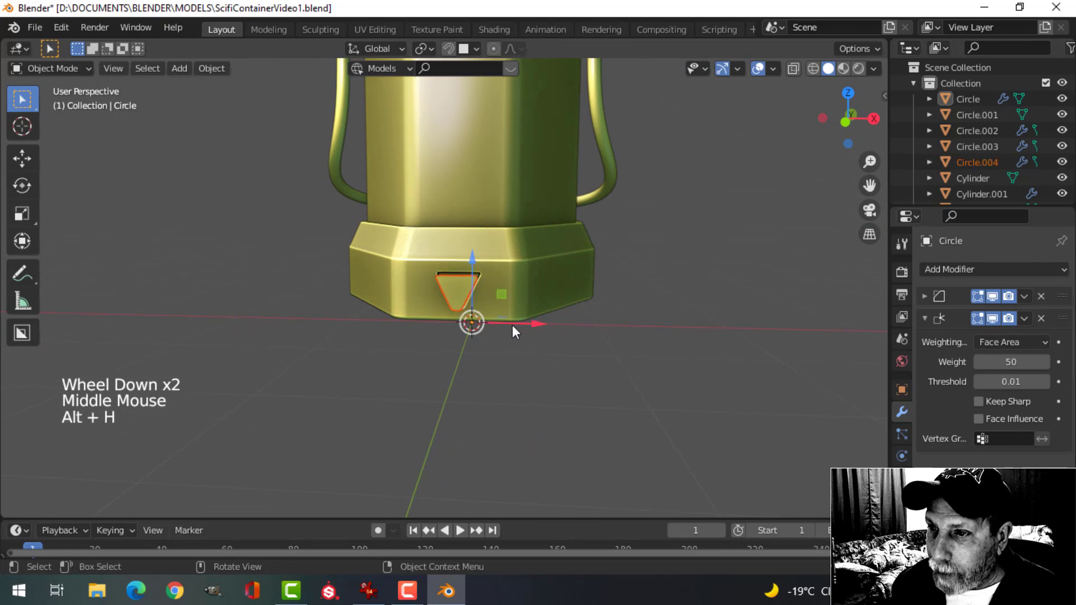
left_click(454, 297)
middle_click_drag(455, 297, 541, 329)
key("x")
scroll(499, 320, "down", 1)
scroll(518, 313, "up", 4)
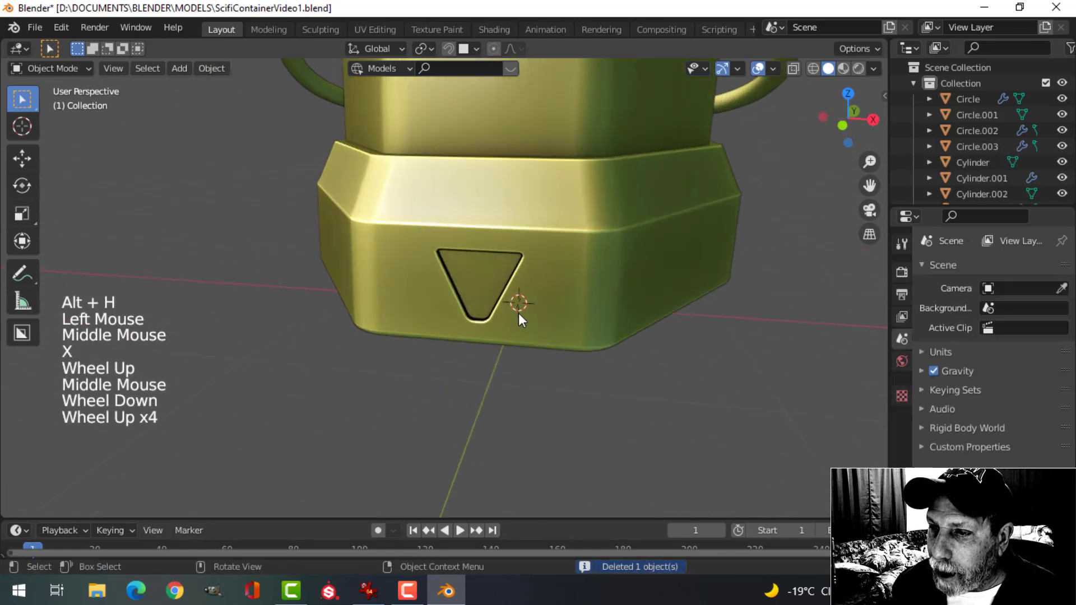
Examine the edges and corners of the triangular recess up close in Edit Mode
left_click(519, 308)
key("Tab")
middle_click_drag(535, 289, 515, 327, "shift")
key("alt+a")
scroll(442, 343, "up", 3)
scroll(437, 328, "up", 1)
middle_click_drag(437, 327, 348, 362)
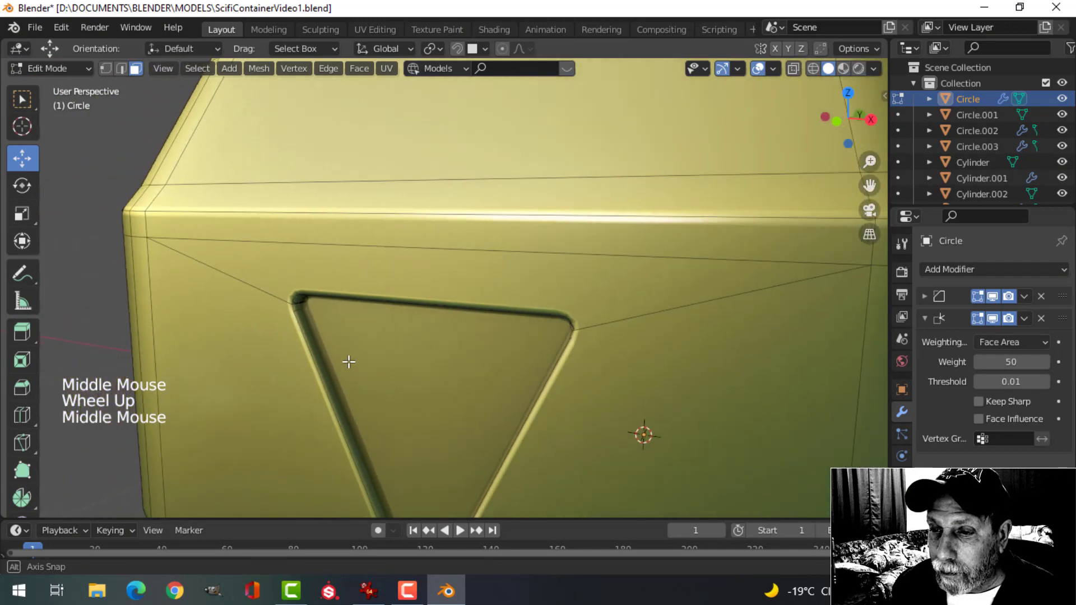
scroll(349, 358, "down", 4)
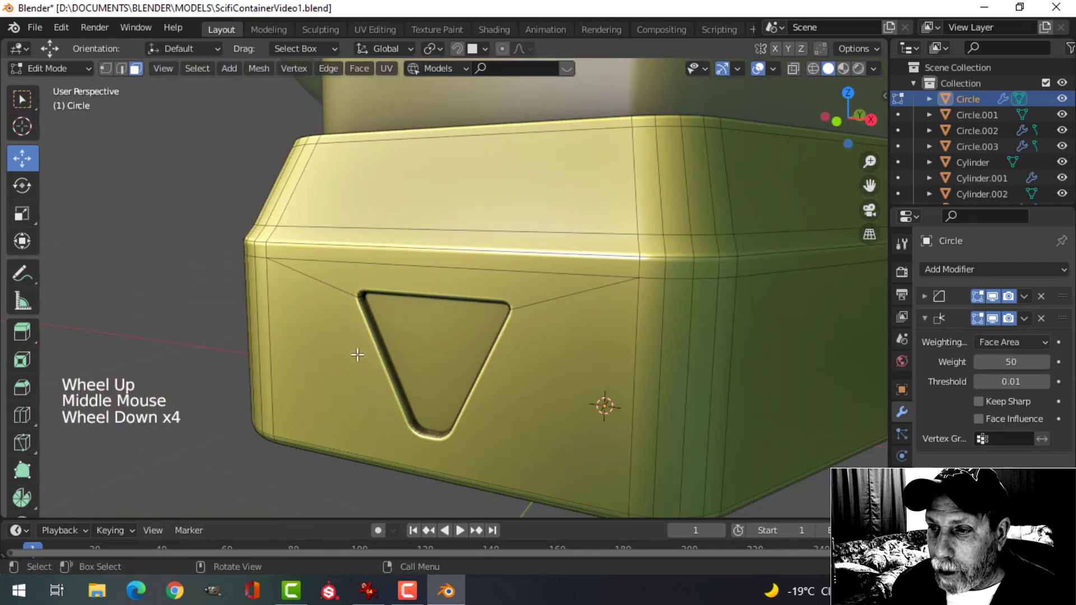
scroll(440, 371, "up", 4)
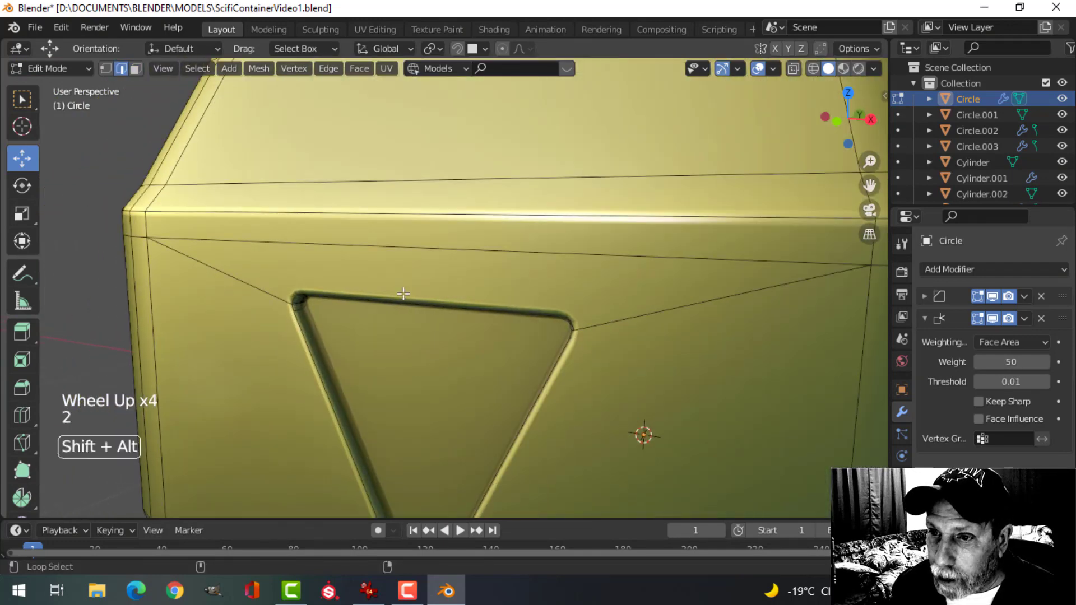
Under Studio lighting, bevel the triangular recess's rim edge loop about 0.005 m wide with 4 segments and return to Object Mode
middle_click_drag(404, 329, 448, 359)
scroll(620, 384, "up", 3)
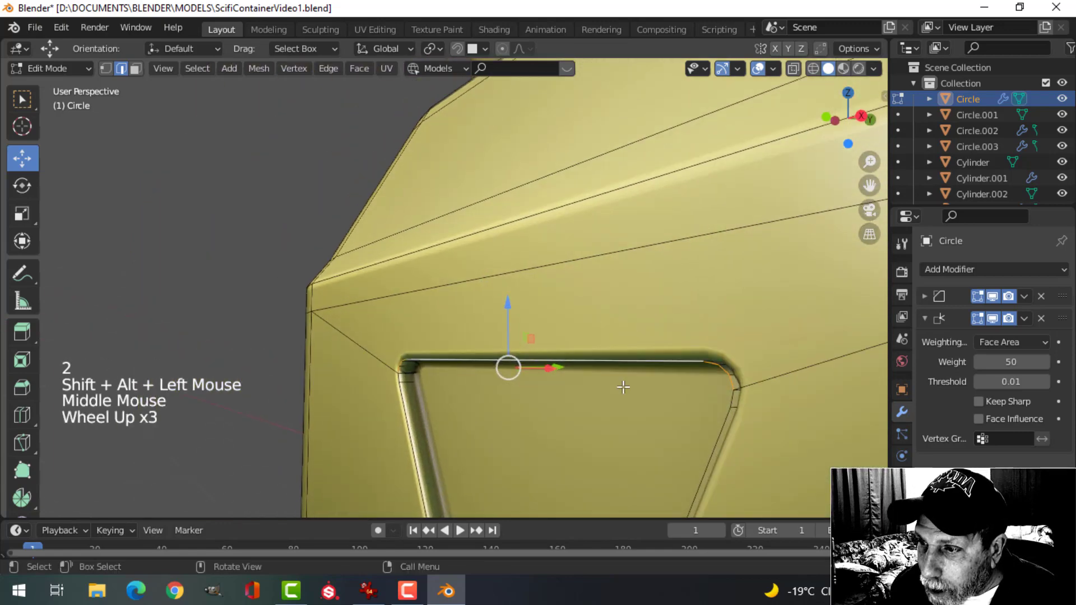
middle_click_drag(619, 385, 477, 265, "shift")
middle_click_drag(477, 265, 483, 277, "shift")
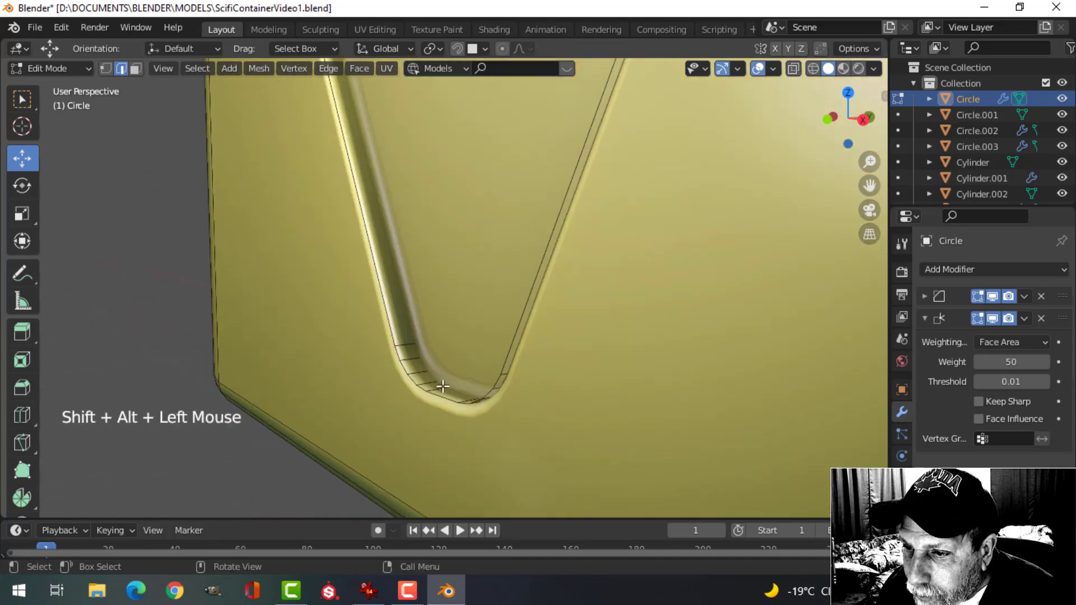
left_click(873, 68)
left_click(810, 145)
middle_click_drag(419, 463, 467, 411)
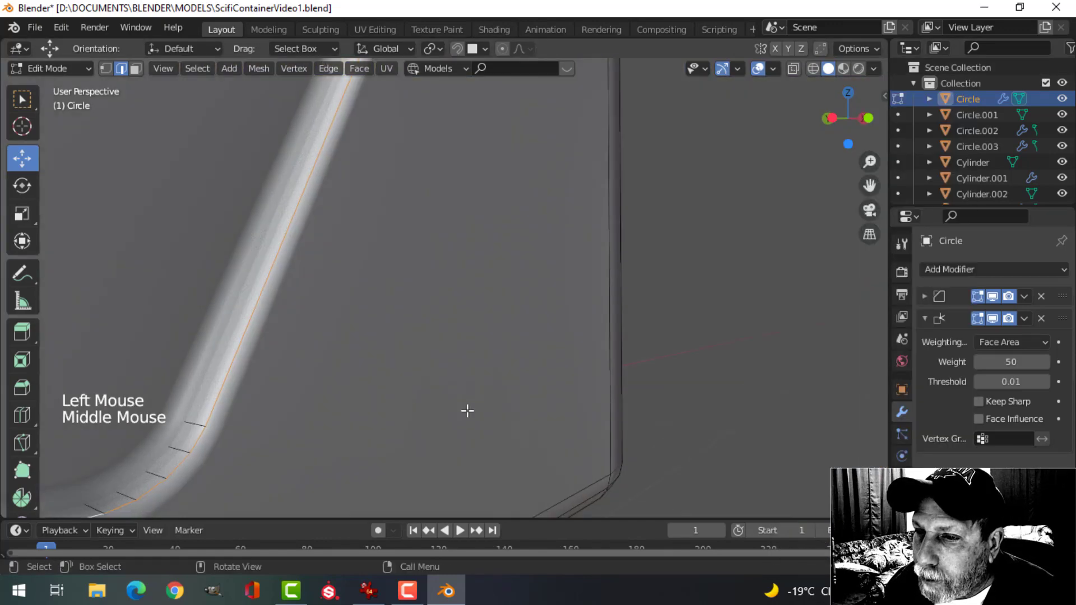
scroll(391, 262, "down", 5)
middle_click_drag(392, 262, 613, 325, "shift")
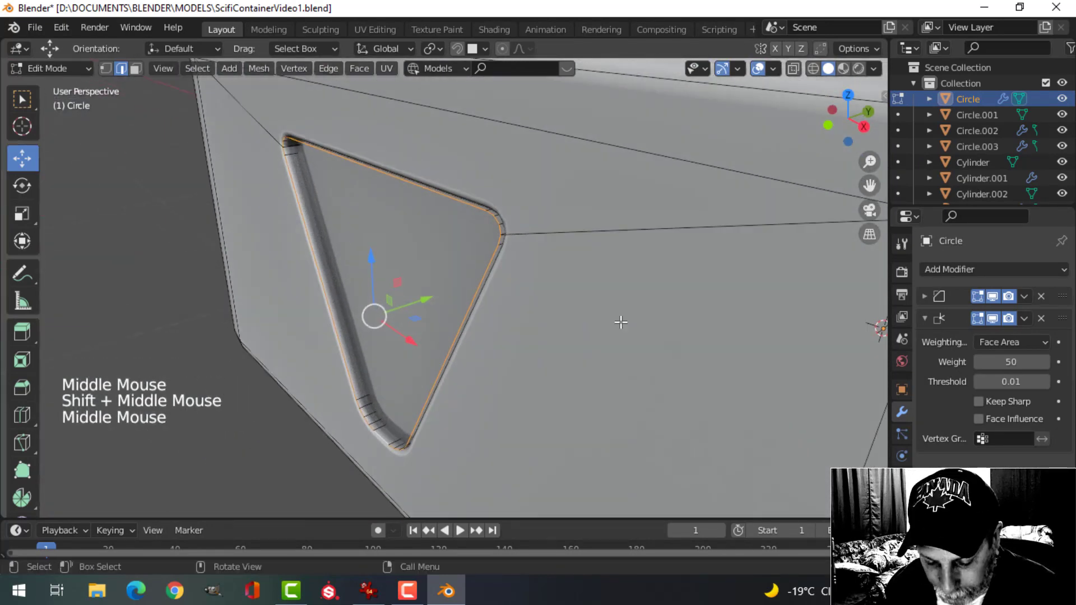
key("ctrl+b")
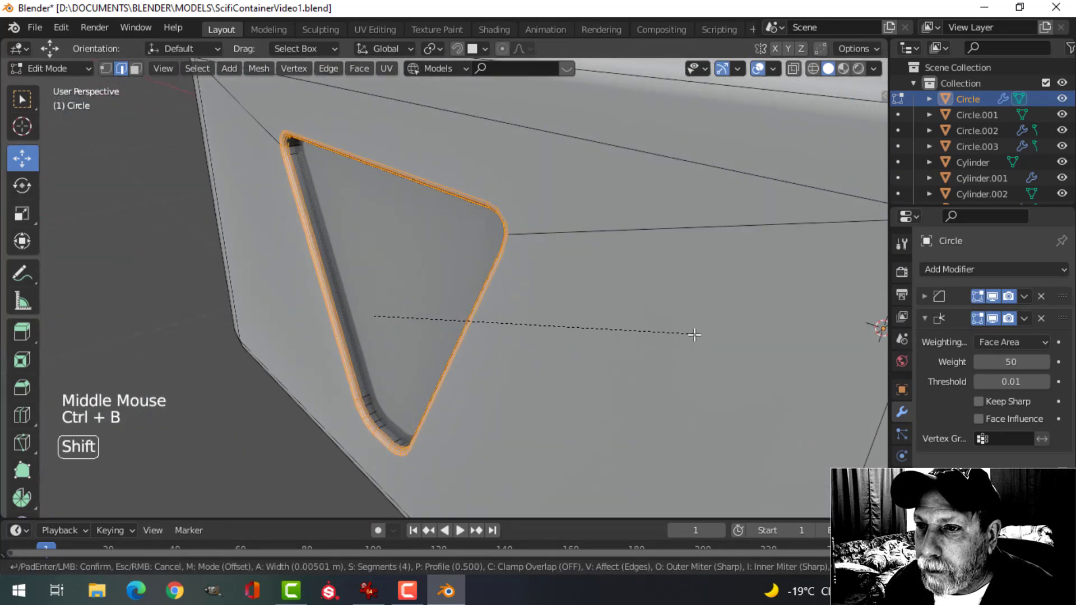
left_click(711, 339)
key("Tab")
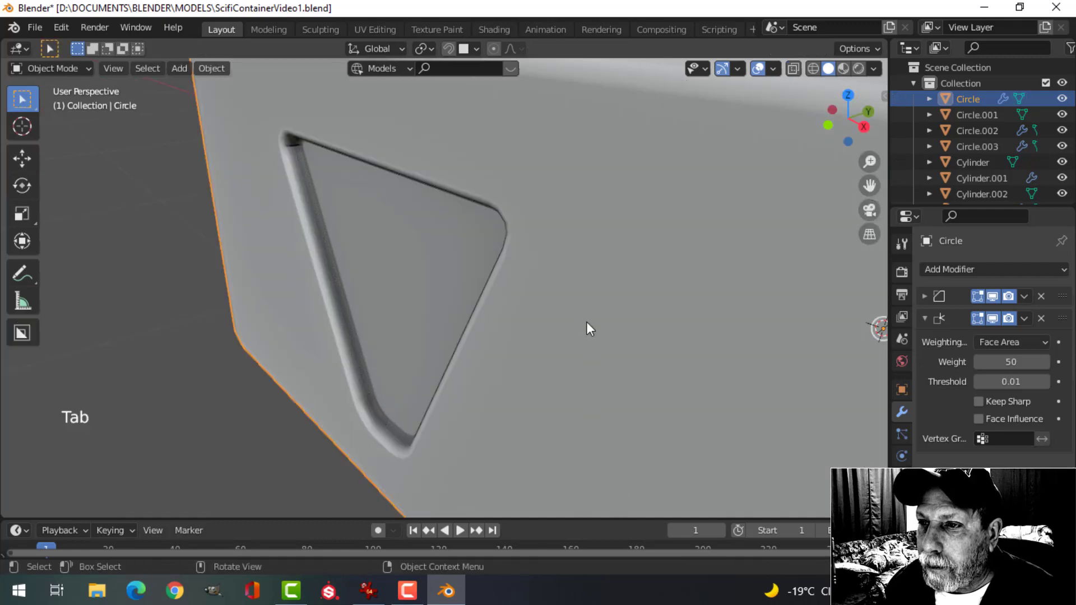
Switch the viewport lighting back to MatCap and deselect the base
scroll(588, 328, "down", 4)
middle_click_drag(591, 322, 619, 313)
left_click(873, 68)
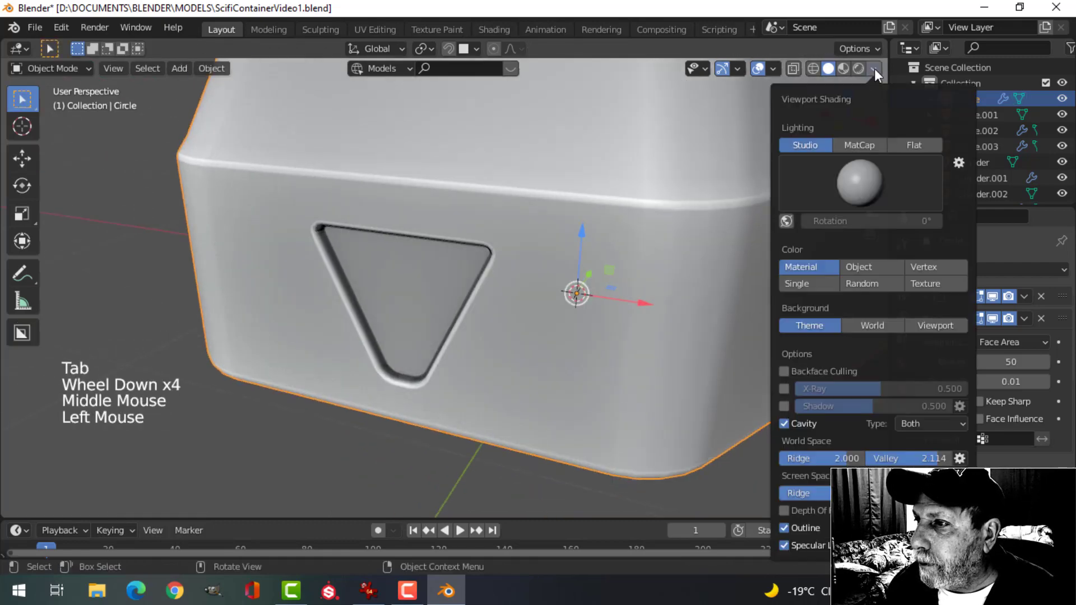
left_click(842, 144)
scroll(485, 294, "down", 3)
middle_click_drag(485, 294, 456, 314)
key("alt+a")
scroll(408, 260, "up", 2)
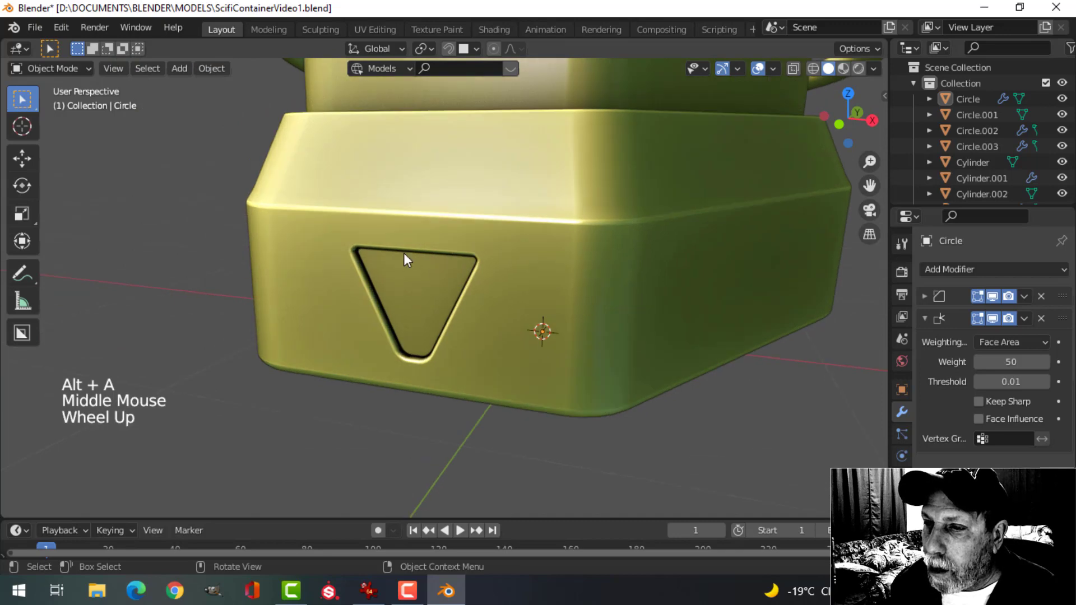
Enter Edit Mode on the base and select the floor face of the triangular recess
left_click(407, 261)
key("Tab")
middle_click_drag(408, 260, 412, 263)
scroll(411, 264, "up", 2)
key("alt+a")
middle_click_drag(409, 313, 476, 298, "shift")
key("2")
key("3")
left_click(476, 278)
Try scaling the recess's floor face down to about 0.87, then undo the scaling
key("s")
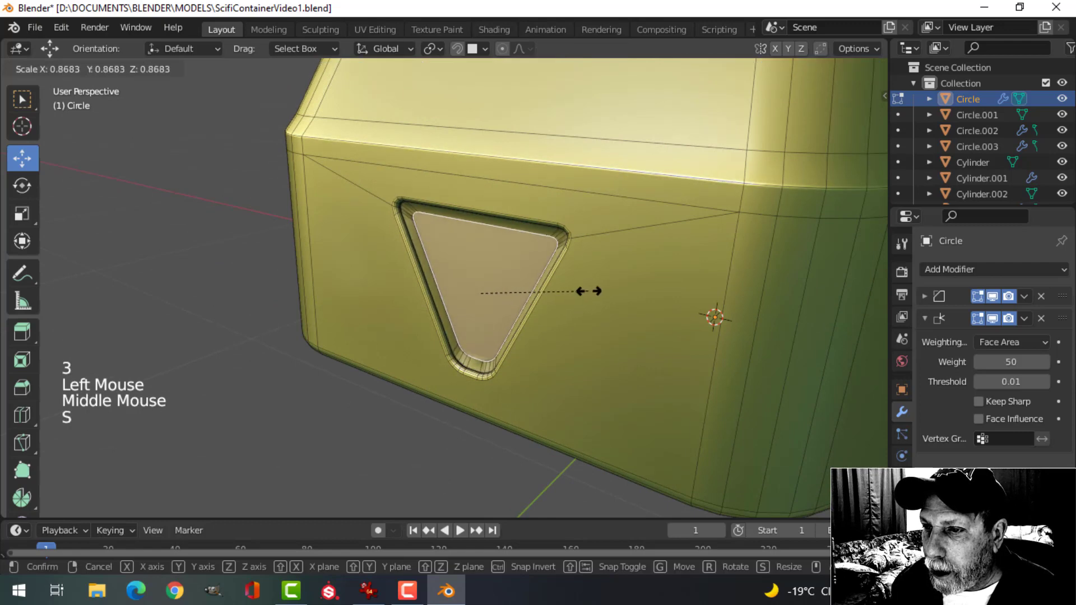
left_click(592, 290)
key("Tab")
middle_click_drag(576, 288, 618, 315)
scroll(562, 270, "down", 3)
key("ctrl+z")
Duplicate the recess's floor face and move the copy about -0.055 m along Y, out of the recess
scroll(567, 305, "up", 3)
middle_click_drag(618, 315, 610, 323)
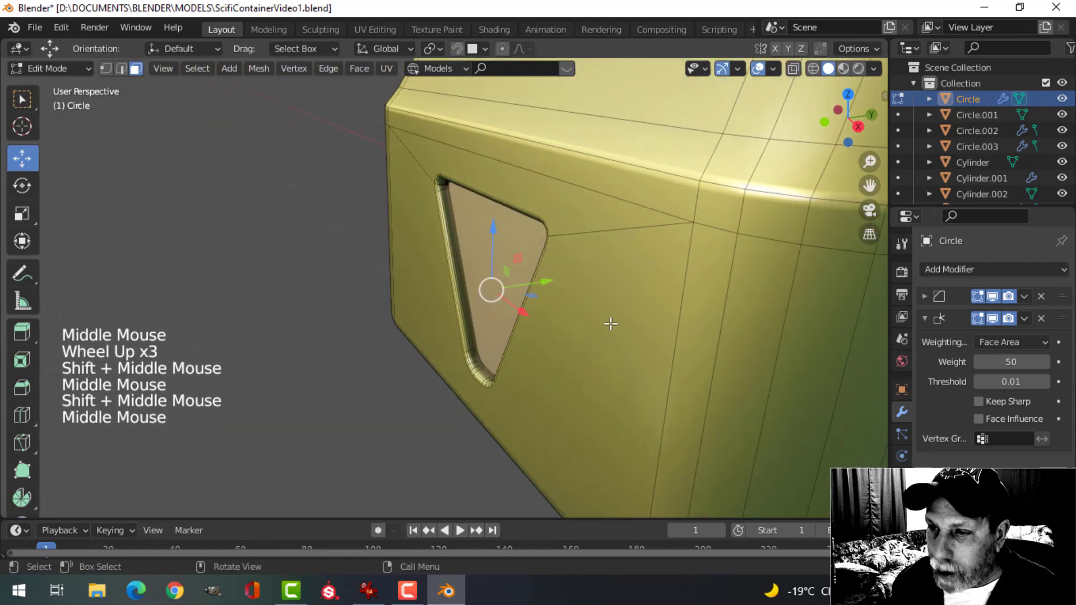
key("shift+d")
right_click(610, 323)
left_click_drag(554, 287, 499, 291)
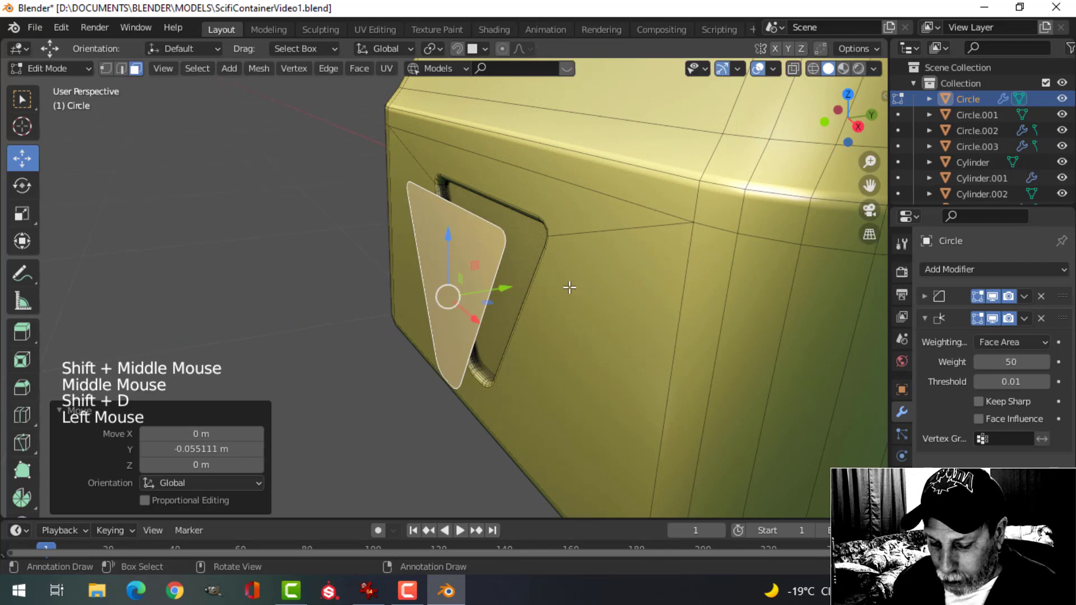
Separate the duplicated triangular face into its own object and return to Object Mode
key("p")
left_click(569, 288)
key("Tab")
left_click(424, 261)
key("Tab")
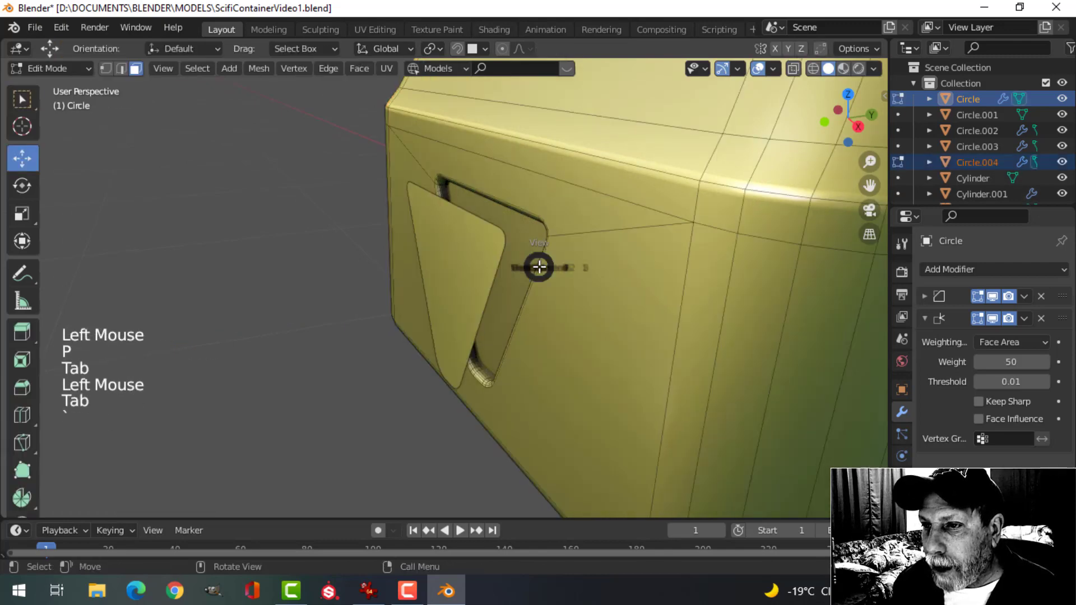
key("grave")
key("Tab")
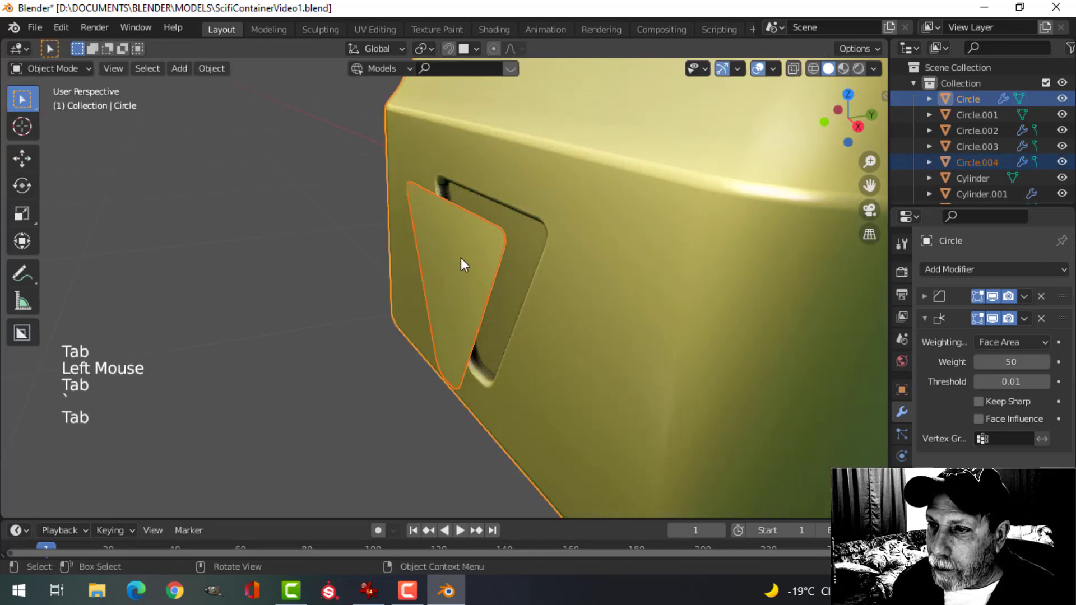
Extrude the separated triangular face toward the base to give it thickness and delete its back face
left_click(462, 259)
key("Tab")
key("a")
middle_click_drag(571, 290, 564, 292)
key("e")
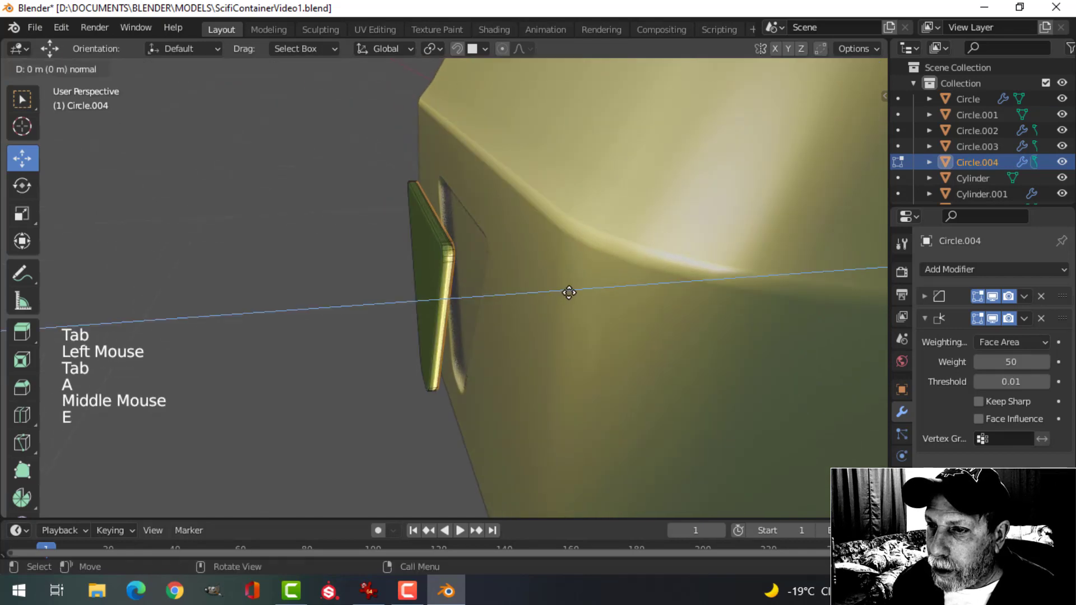
right_click(569, 292)
key("x")
left_click(493, 292)
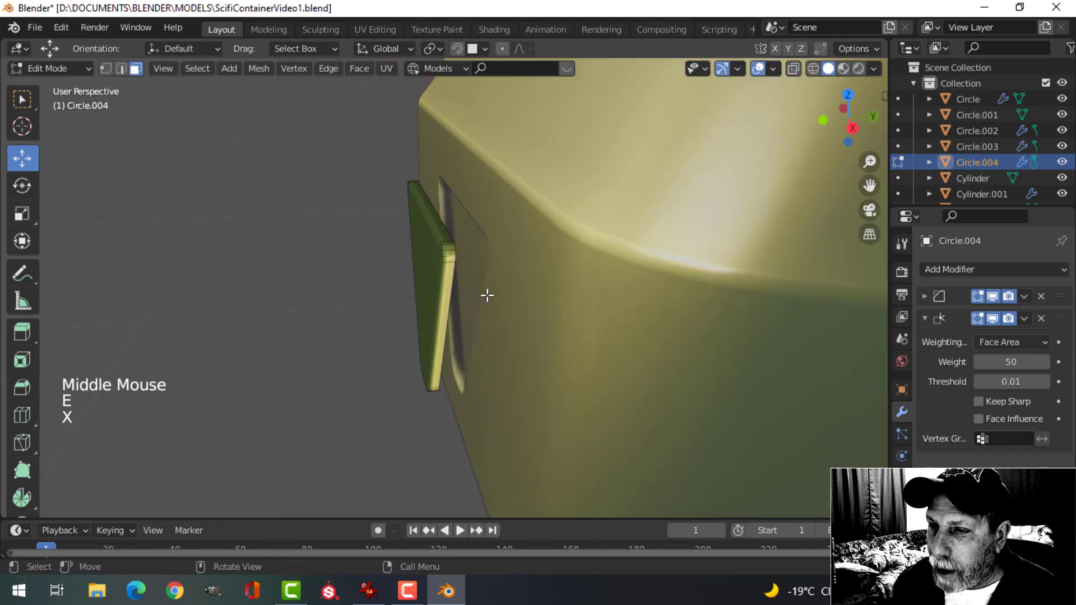
Scale the triangular plate's front face down slightly so its sides taper
middle_click_drag(487, 296, 464, 271)
left_click(463, 272)
scroll(604, 252, "up", 3)
middle_click_drag(603, 252, 679, 255, "shift")
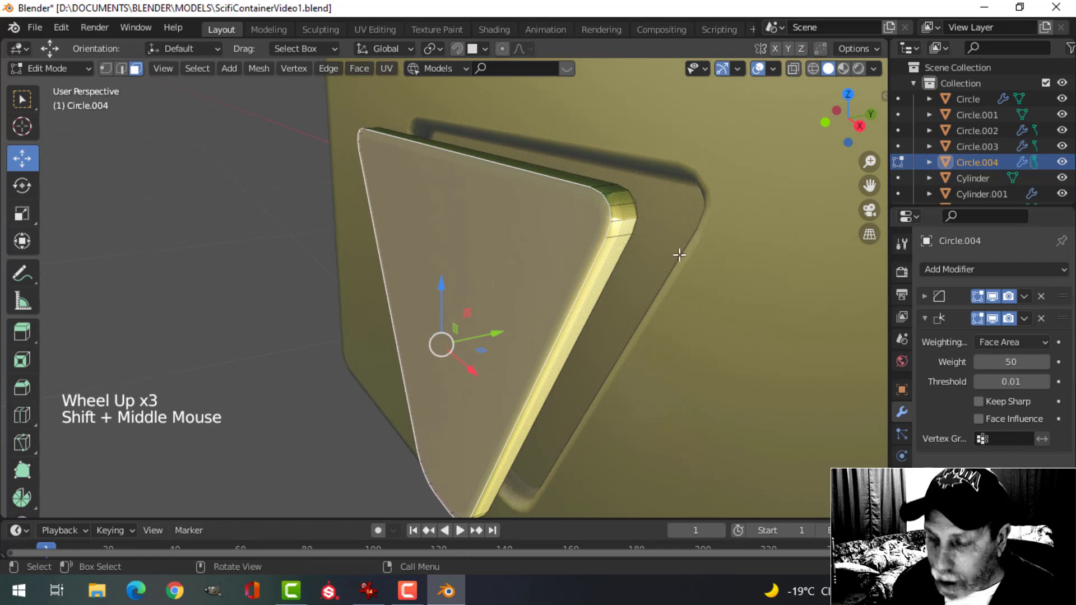
key("s")
left_click(667, 256)
Select the whole triangular plate and recalculate its normals to the outside
key("a")
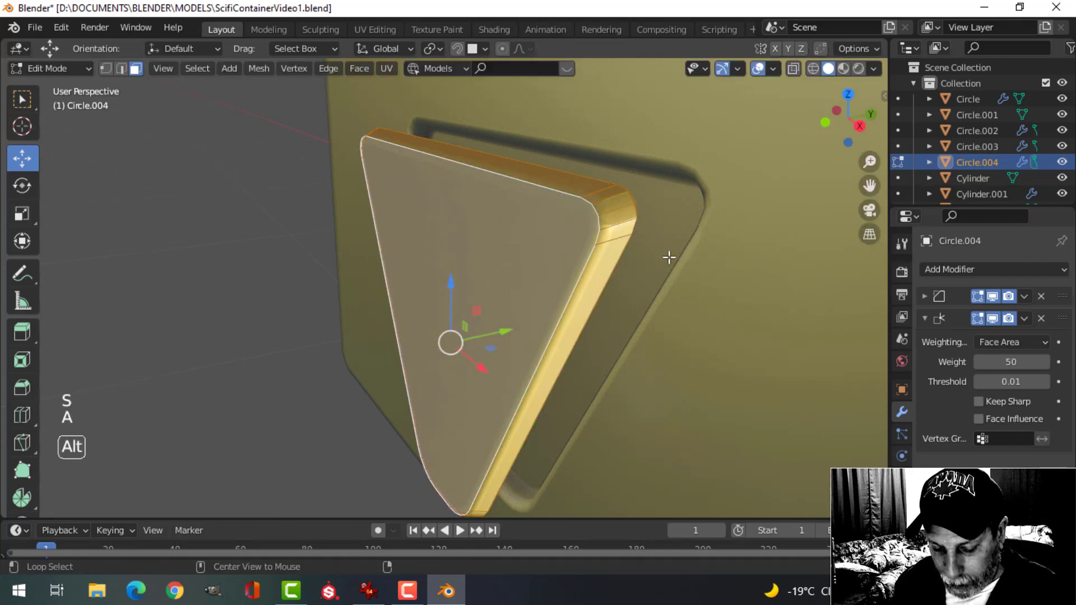
key("alt+n")
left_click(671, 259)
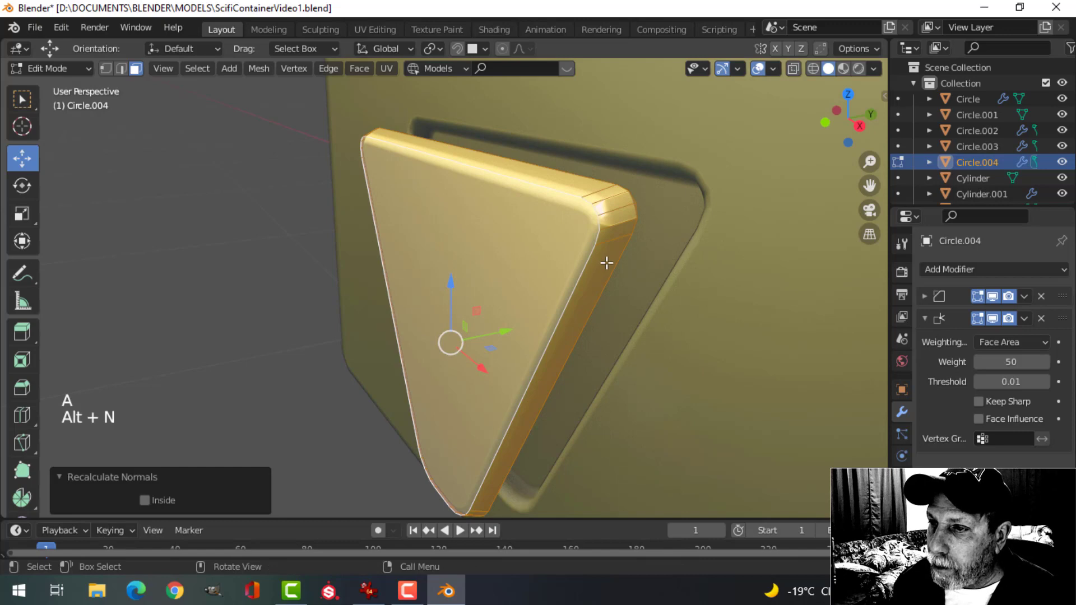
Move the whole triangular plate about 0.04 m along the Y axis so it seats in the base's triangular recess
key("Tab")
middle_click_drag(600, 267, 439, 383)
key("Tab")
key("a")
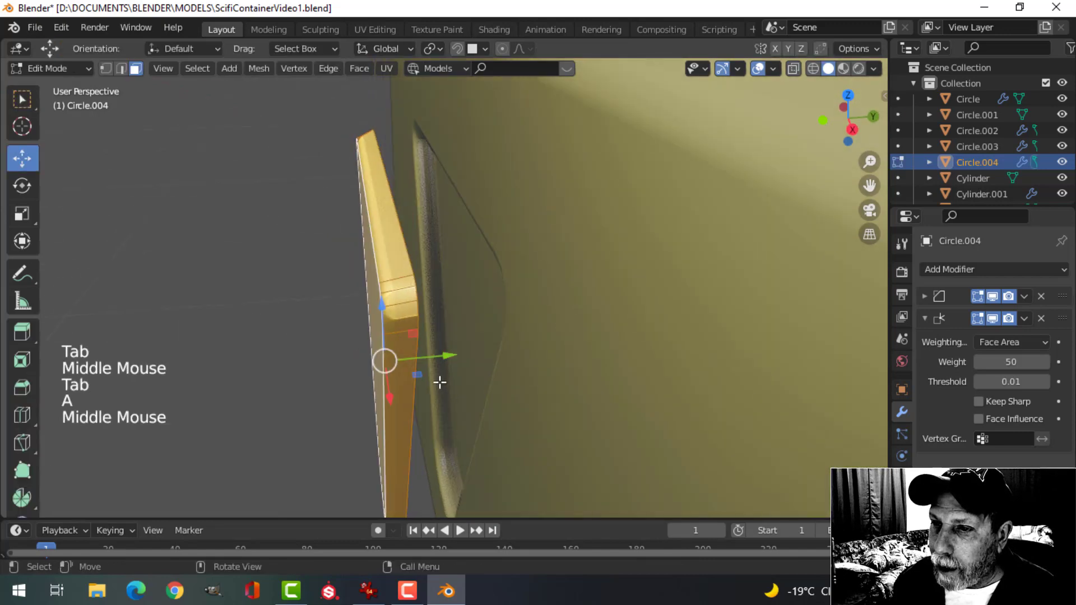
left_click_drag(447, 353, 509, 344)
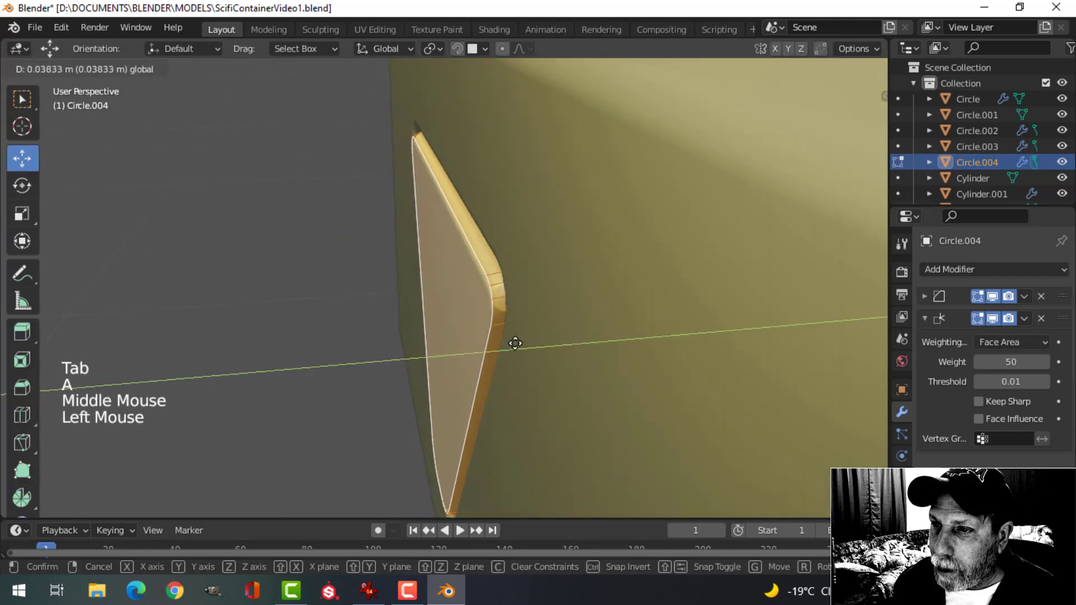
left_click_drag(516, 341, 517, 342)
middle_click_drag(517, 342, 594, 331)
middle_click_drag(453, 310, 528, 283)
middle_click_drag(527, 284, 532, 306, "shift")
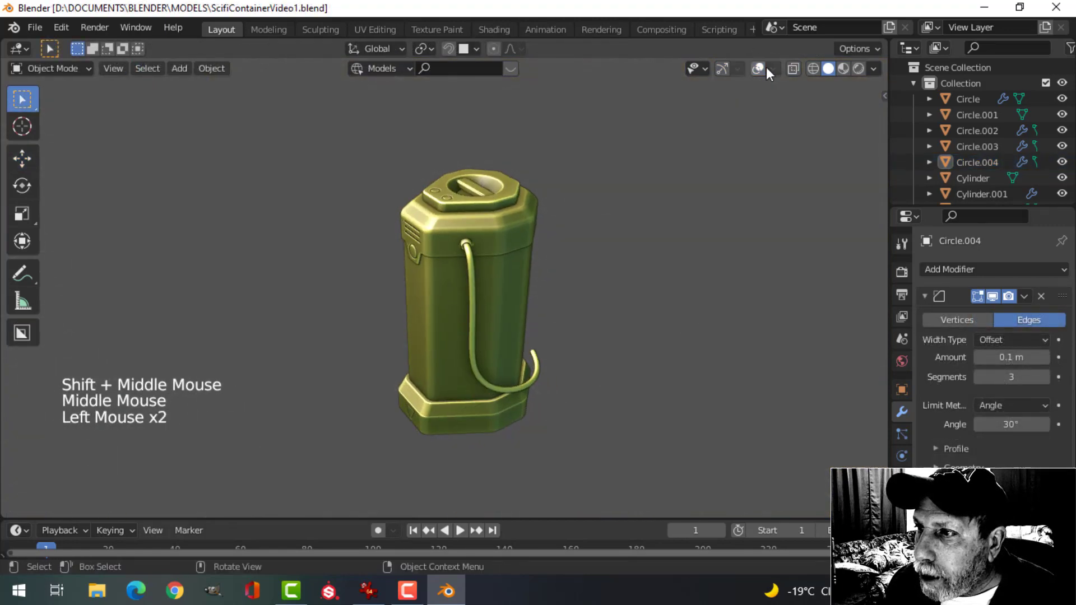
Examine the container without overlays from several angles, checking the base with its triangular insert, the body, hoses and lid
scroll(650, 263, "up", 2)
middle_click_drag(650, 263, 607, 318, "shift")
scroll(644, 291, "down", 2)
scroll(540, 317, "up", 2)
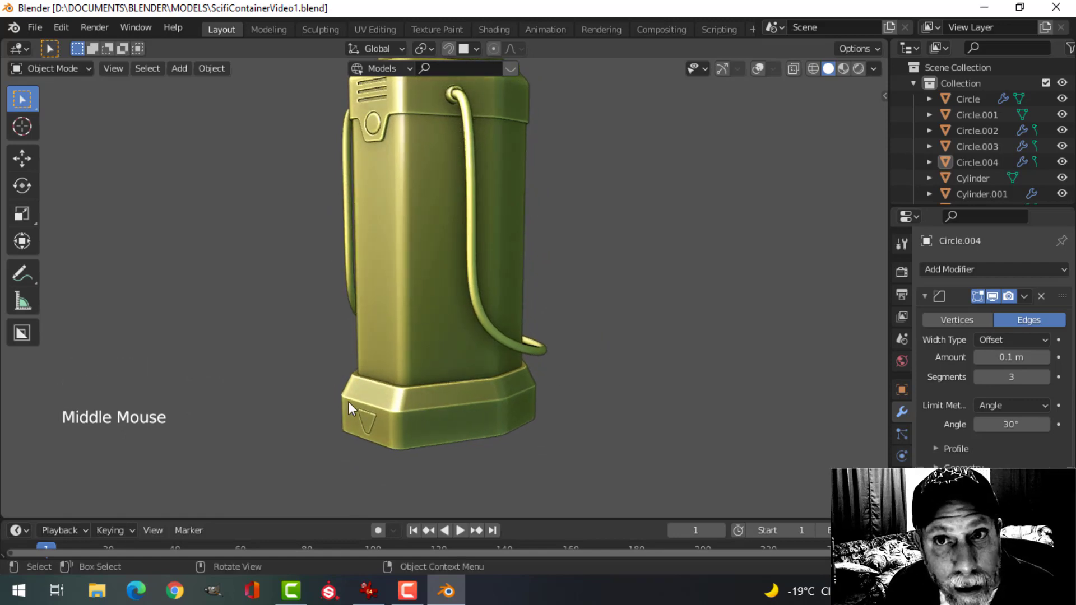
scroll(452, 425, "down", 2)
scroll(493, 403, "up", 1)
middle_click_drag(533, 389, 449, 392)
middle_click_drag(448, 392, 396, 402)
middle_click_drag(450, 340, 559, 292)
scroll(538, 337, "up", 2)
scroll(465, 253, "down", 1)
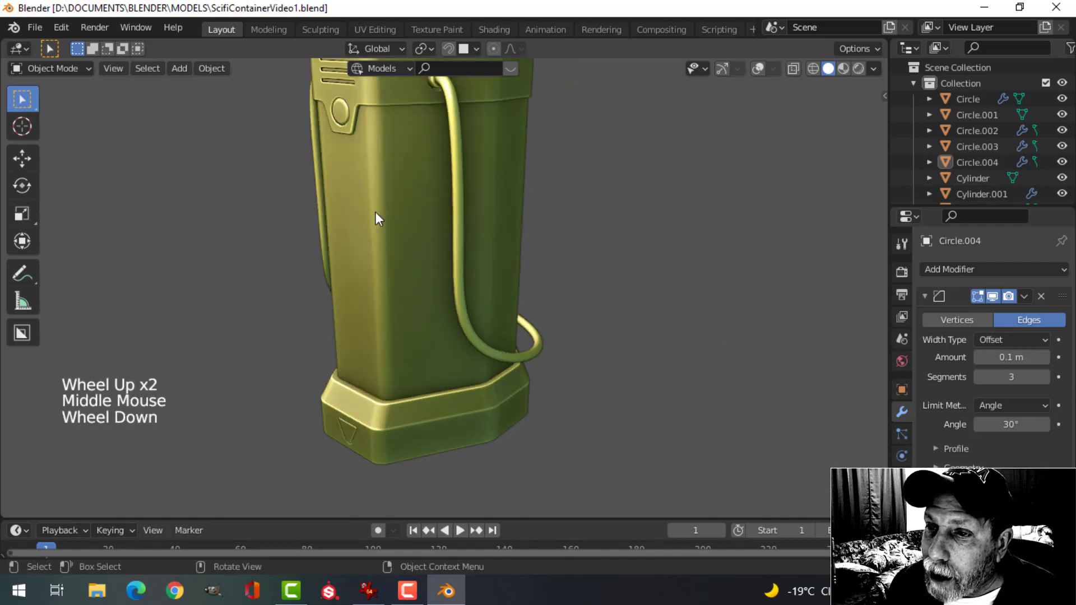
scroll(376, 218, "down", 1)
mouse_move(377, 220)
middle_mouse_down("shift")
mouse_move(396, 271)
mouse_move(393, 227)
middle_mouse_up("shift")
left_click(413, 253)
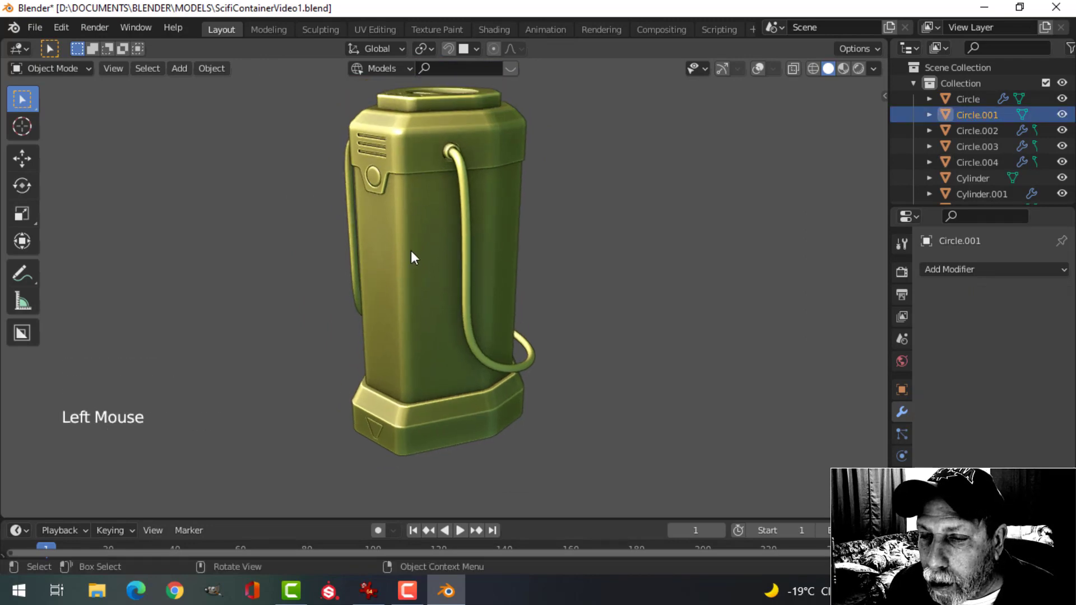
middle_click_drag(477, 240, 381, 290)
scroll(514, 315, "up", 2)
scroll(614, 312, "down", 1)
middle_click_drag(615, 313, 554, 305)
scroll(526, 277, "down", 2)
scroll(546, 318, "up", 2)
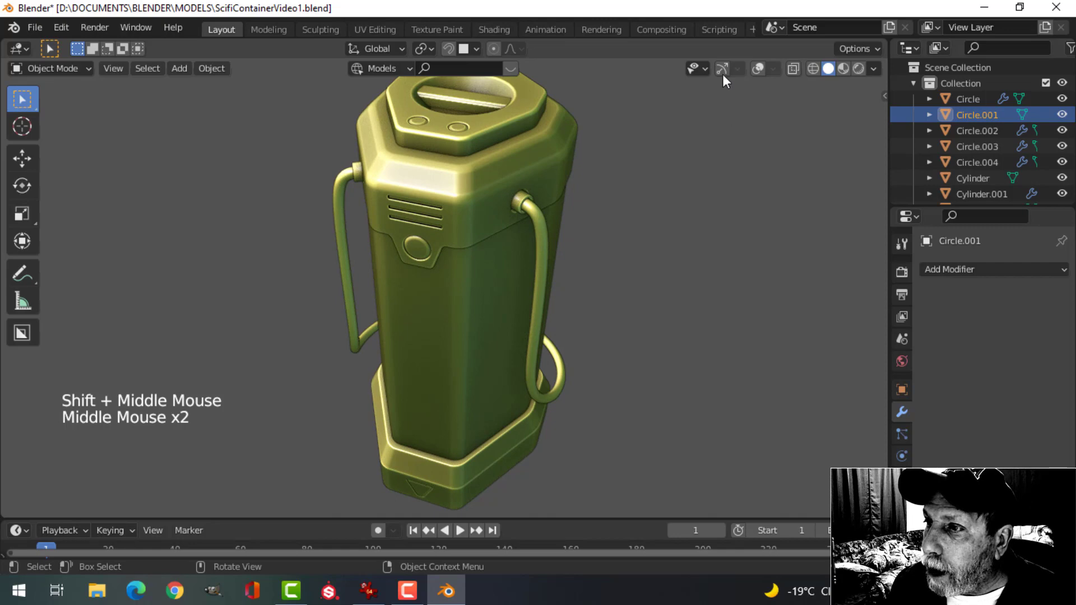
Show the viewport overlays, select all objects and enable the scene statistics to read the model's geometry counts
left_click(758, 68)
key("a")
scroll(677, 283, "down", 2)
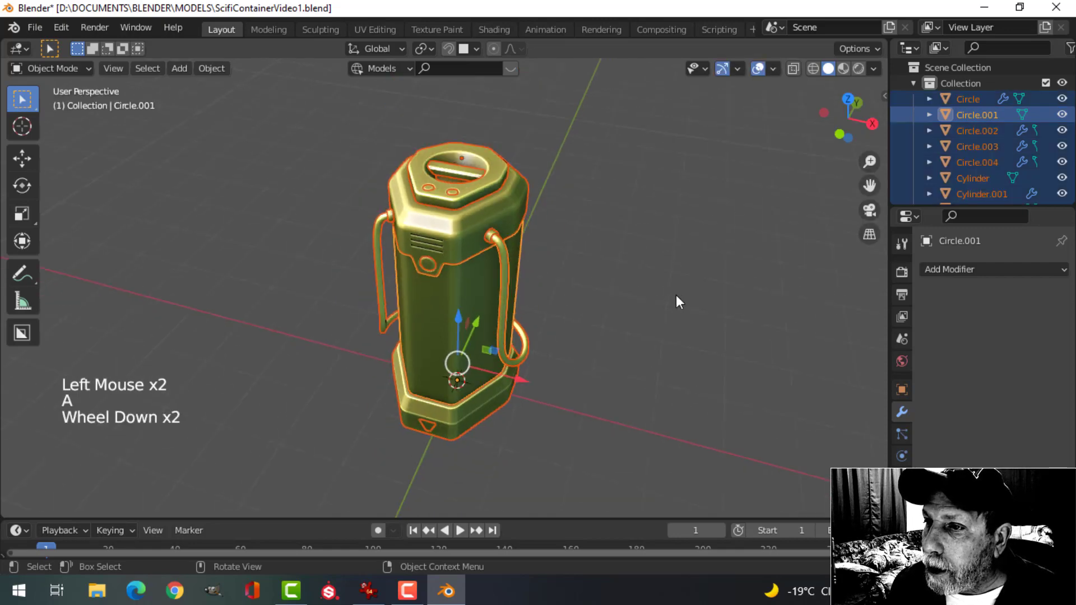
middle_click_drag(677, 297, 731, 142)
left_click(773, 69)
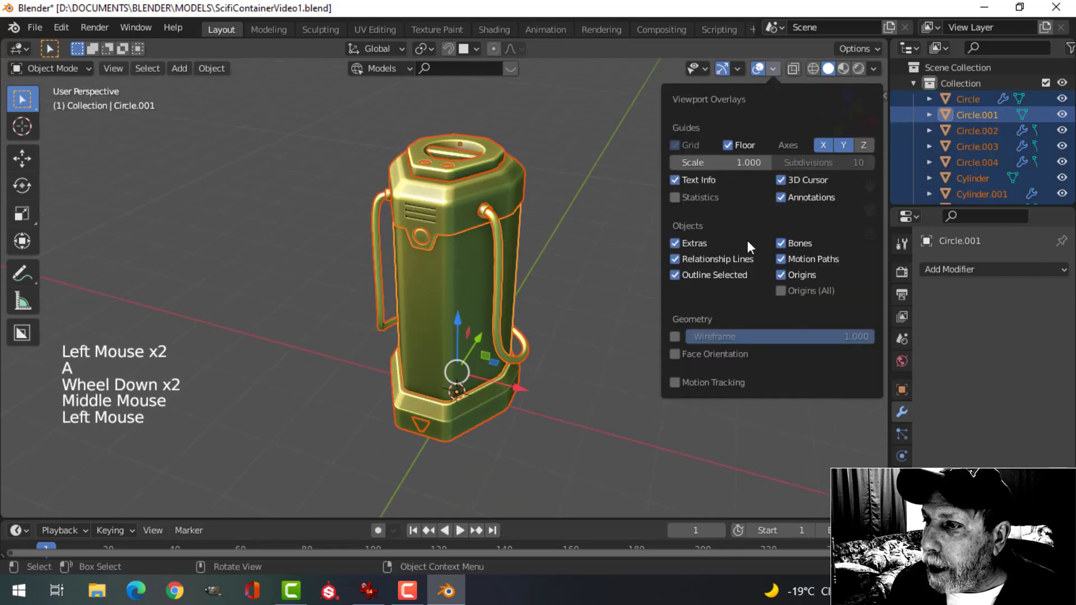
left_click(688, 200)
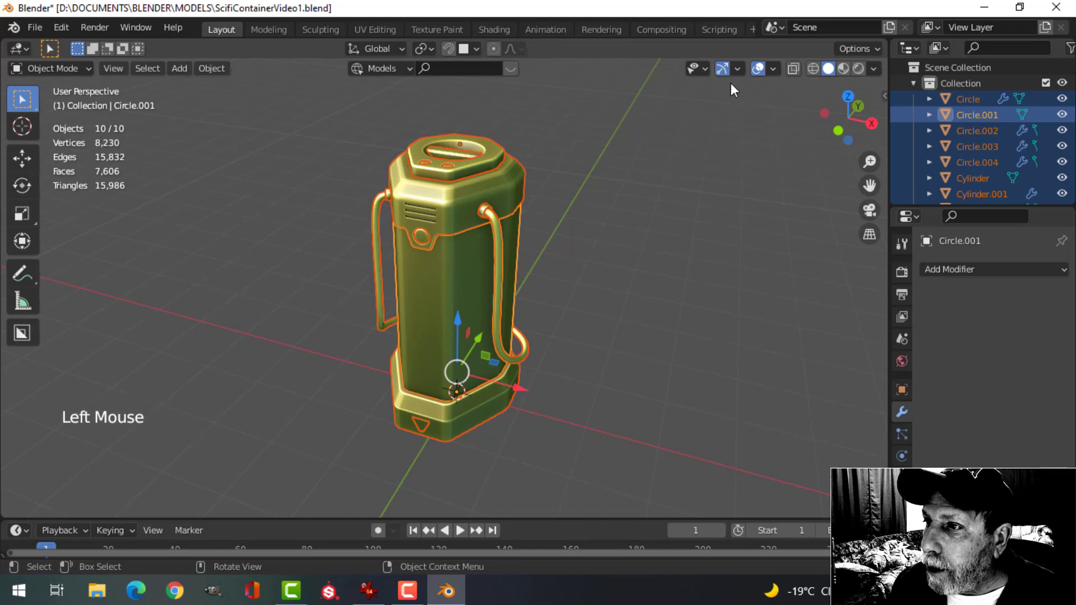
Hide the viewport overlays and review the whole container from the front
left_click(757, 70)
scroll(701, 241, "up", 2)
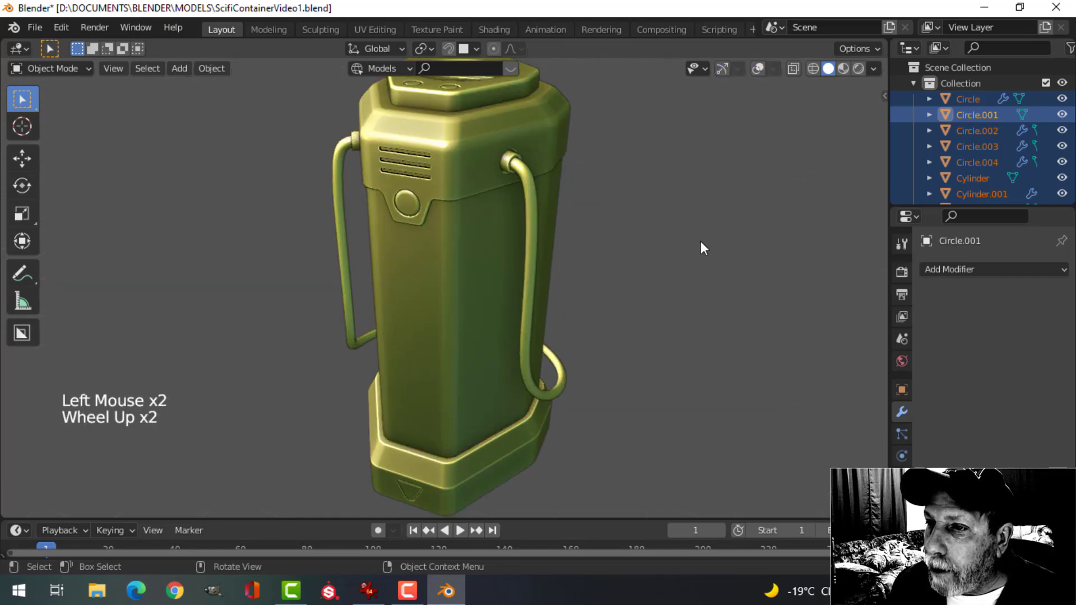
middle_click_drag(700, 241, 660, 331, "shift")
scroll(657, 317, "down", 1)
middle_click_drag(660, 330, 709, 353)
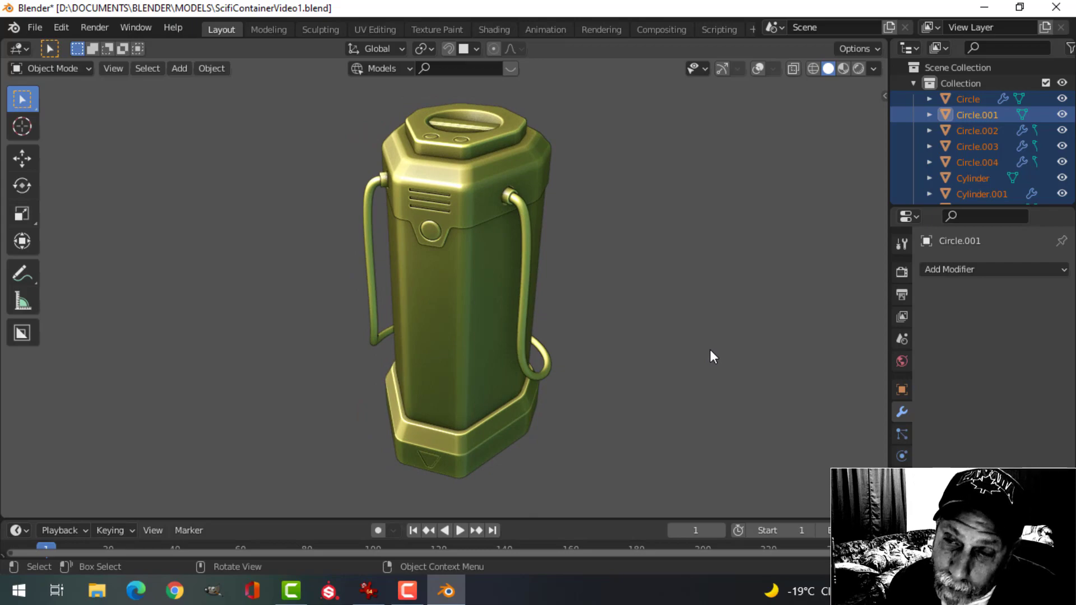